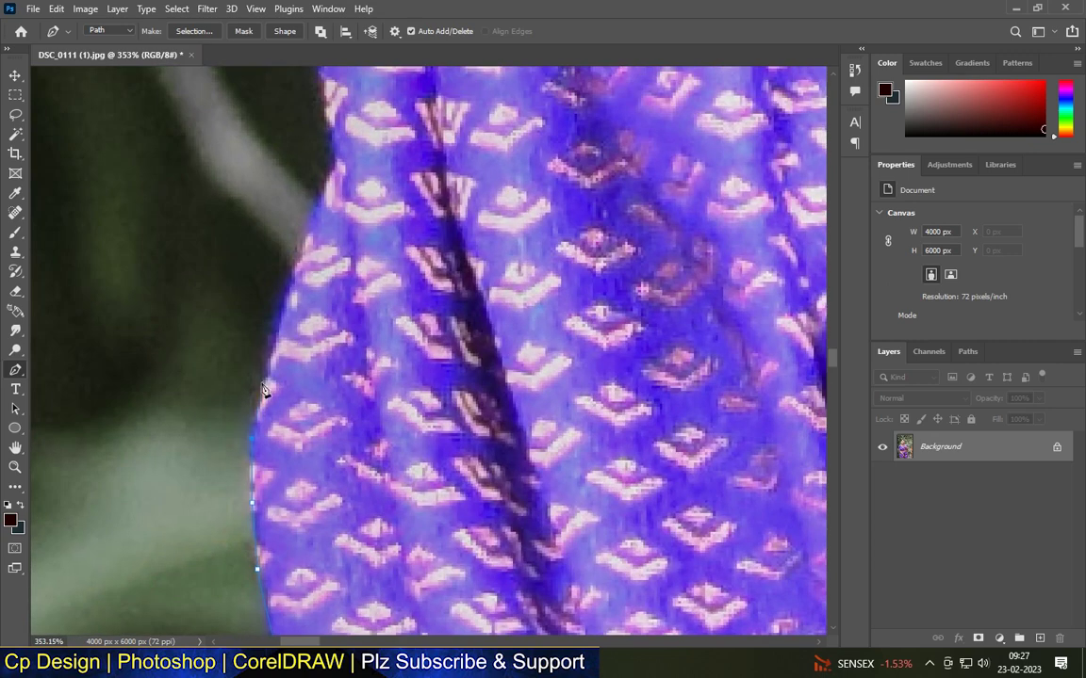
Extend the Pen path up the outer edge of the patterned purple sleeve on the photo's left side.
{"action": "scroll", "coordinate": [271, 344], "scroll_direction": "up", "scroll_amount": 3}
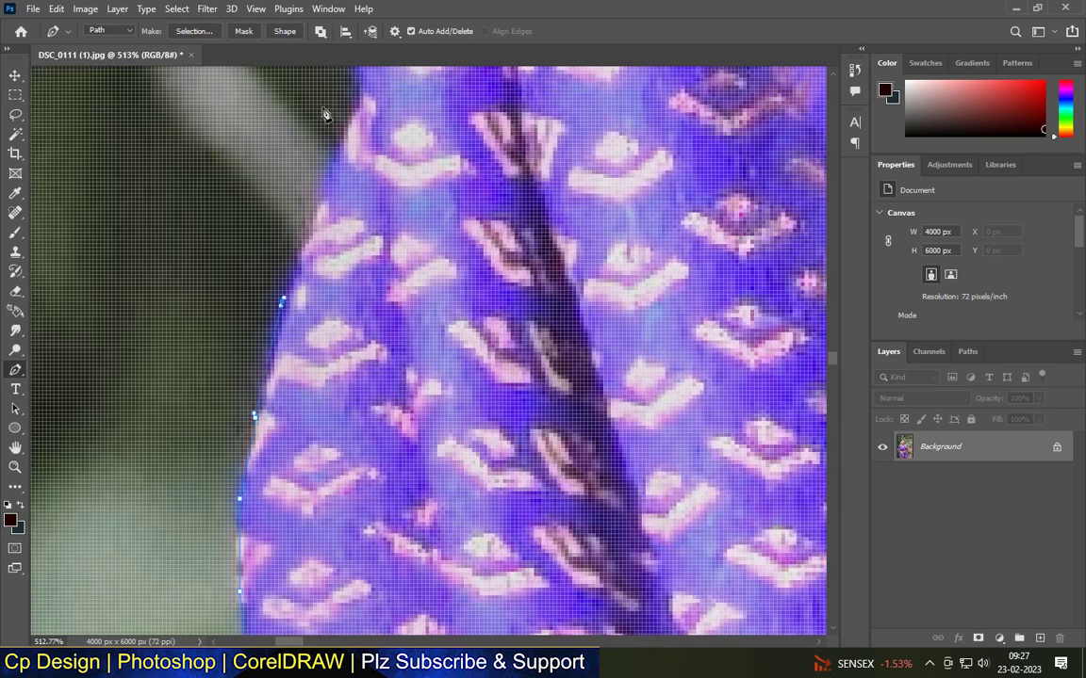
{"action": "scroll", "coordinate": [316, 427], "scroll_direction": "up", "scroll_amount": 2}
{"action": "scroll", "coordinate": [434, 198], "scroll_direction": "up", "scroll_amount": 3}
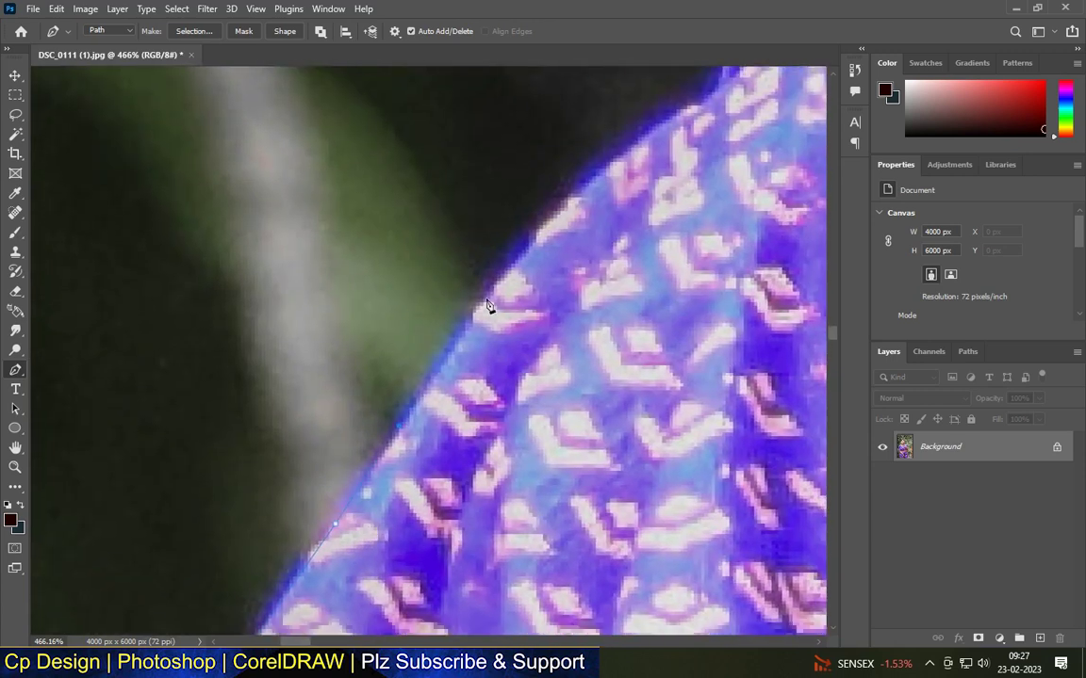
{"action": "left_click_drag", "start_coordinate": [592, 181], "coordinate": [186, 281]}
Continue the path along the upper curve of the left purple sleeve up to its dark blue trim.
{"action": "left_click_drag", "start_coordinate": [316, 118], "coordinate": [80, 612]}
{"action": "left_click", "coordinate": [137, 577]}
{"action": "left_click", "coordinate": [244, 466]}
{"action": "scroll", "coordinate": [257, 461], "scroll_direction": "down", "scroll_amount": 3}
{"action": "scroll", "coordinate": [256, 462], "scroll_direction": "up", "scroll_amount": 3}
{"action": "left_click", "coordinate": [306, 405]}
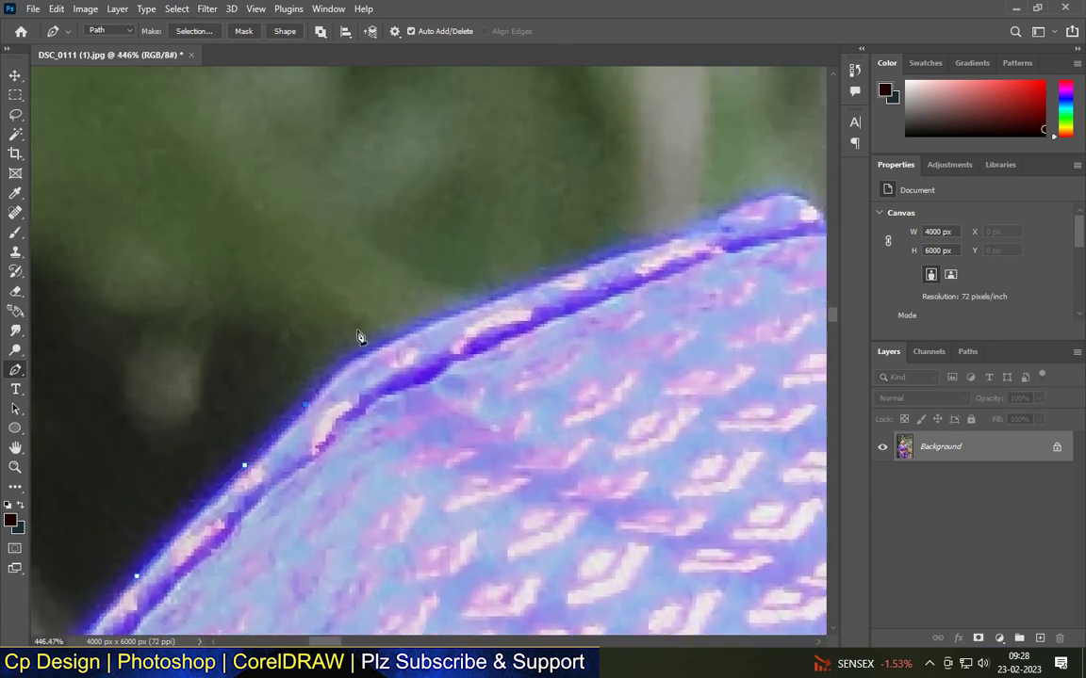
Trace the path over the top of the left shoulder, from the blouse trim along the bare skin toward the neck.
{"action": "left_click_drag", "start_coordinate": [658, 244], "coordinate": [315, 397]}
{"action": "left_click_drag", "start_coordinate": [372, 370], "coordinate": [380, 360]}
{"action": "left_click", "coordinate": [514, 386]}
{"action": "left_click", "coordinate": [548, 393]}
{"action": "left_click_drag", "start_coordinate": [558, 404], "coordinate": [177, 592]}
{"action": "left_click", "coordinate": [424, 485]}
{"action": "left_click", "coordinate": [733, 360]}
{"action": "left_click_drag", "start_coordinate": [703, 371], "coordinate": [258, 569]}
{"action": "left_click_drag", "start_coordinate": [552, 424], "coordinate": [557, 361]}
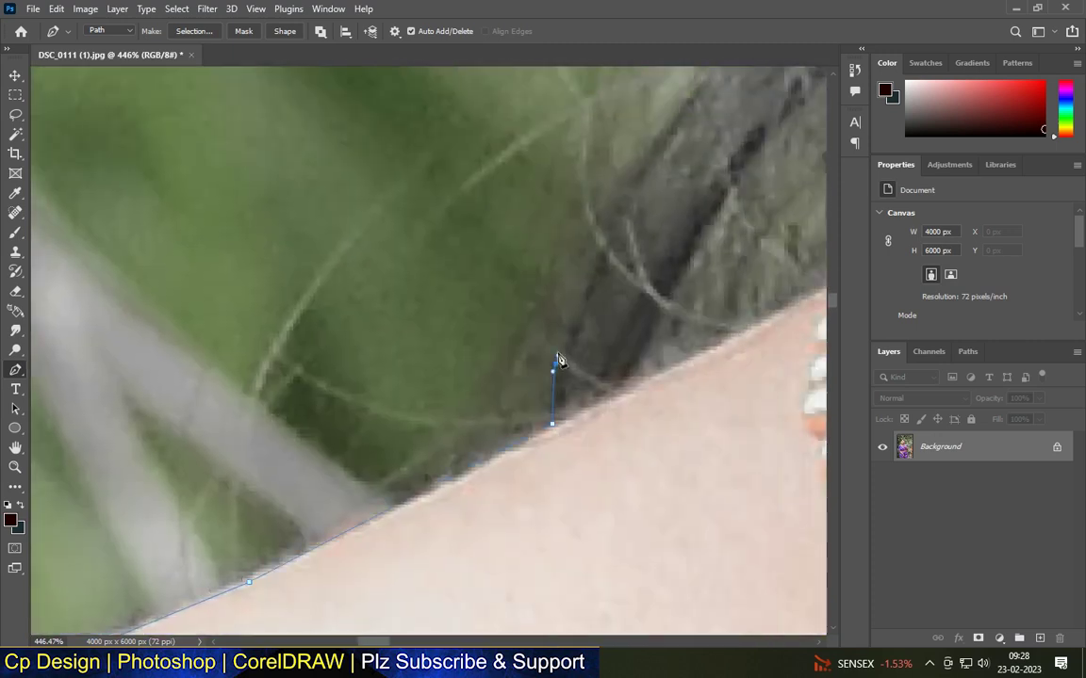
Extend the path up the neckline beside the hair to the edge of the left earring.
{"action": "scroll", "coordinate": [368, 535], "scroll_direction": "down", "scroll_amount": 1}
{"action": "left_click_drag", "start_coordinate": [506, 283], "coordinate": [395, 574]}
{"action": "left_click", "coordinate": [434, 468]}
{"action": "left_click", "coordinate": [487, 378]}
{"action": "left_click", "coordinate": [582, 262]}
{"action": "left_click", "coordinate": [630, 196]}
{"action": "left_click_drag", "start_coordinate": [629, 199], "coordinate": [587, 503]}
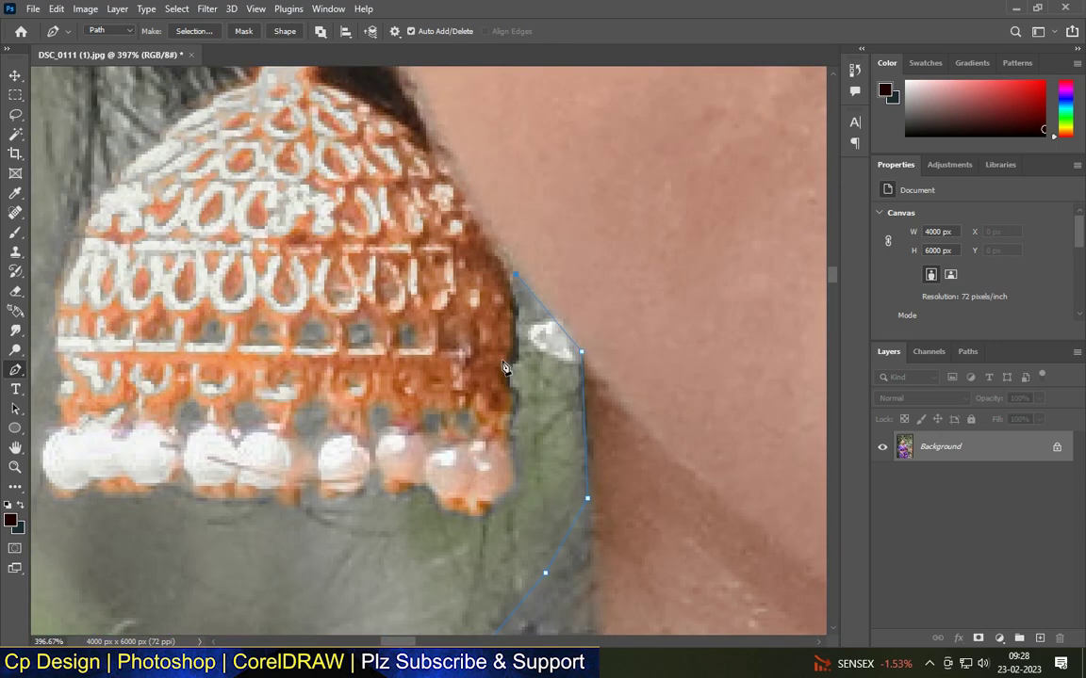
Outline the left earring with closely spaced anchor points, down its inner side, under the pearls and around its outer side.
{"action": "scroll", "coordinate": [525, 332], "scroll_direction": "up", "scroll_amount": 2}
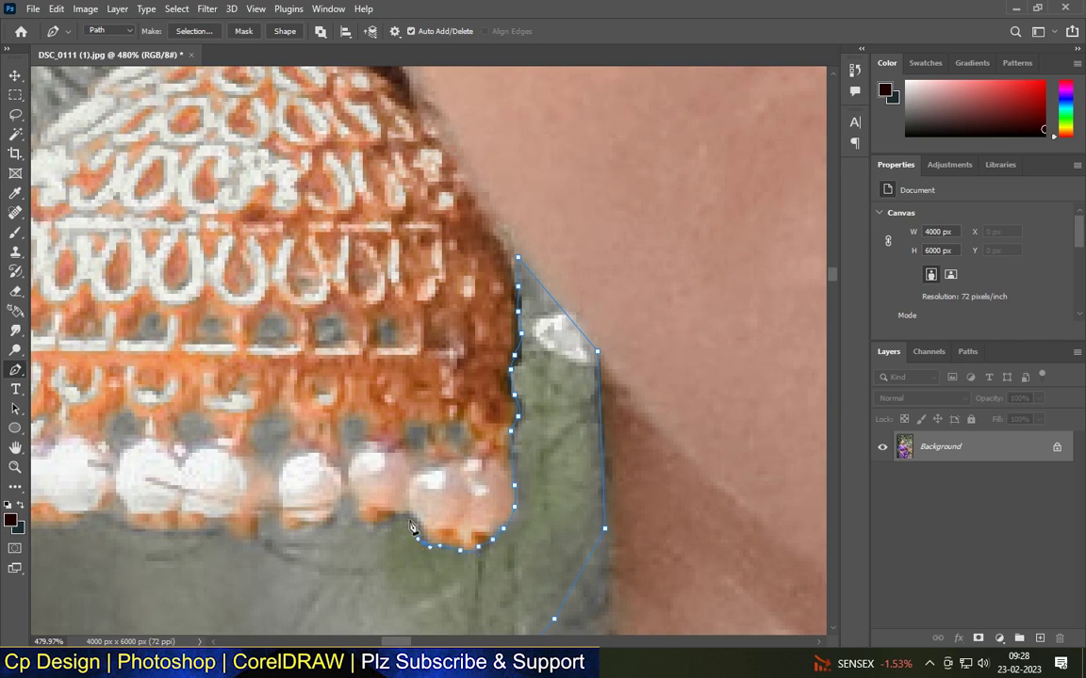
{"action": "scroll", "coordinate": [352, 524], "scroll_direction": "down", "scroll_amount": 3}
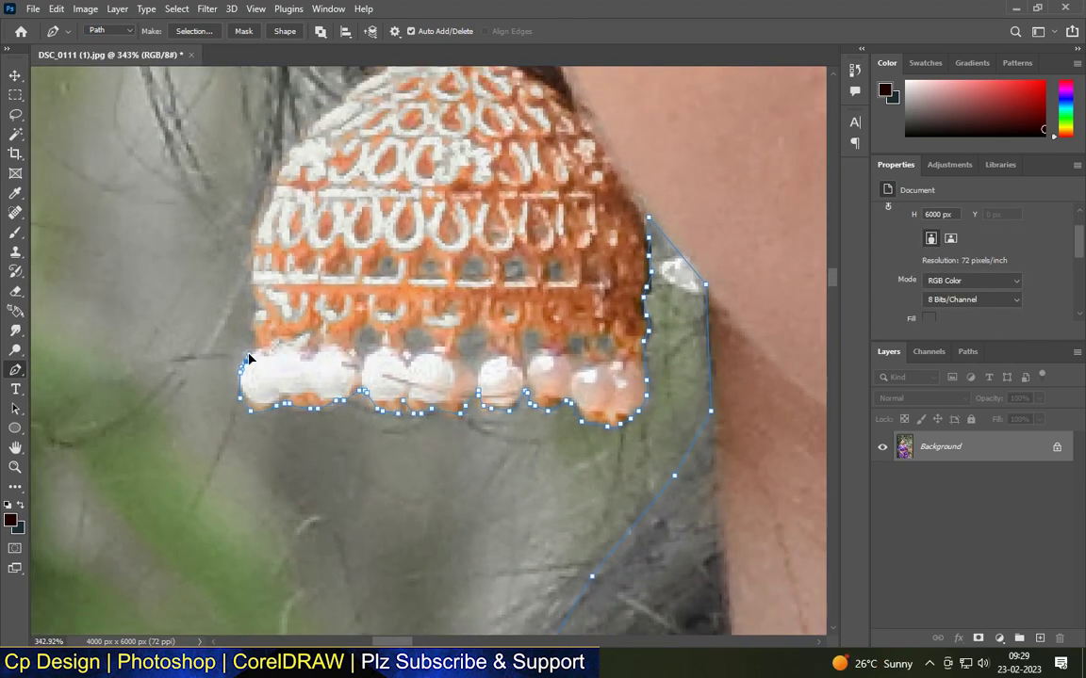
{"action": "scroll", "coordinate": [247, 277], "scroll_direction": "up", "scroll_amount": 5}
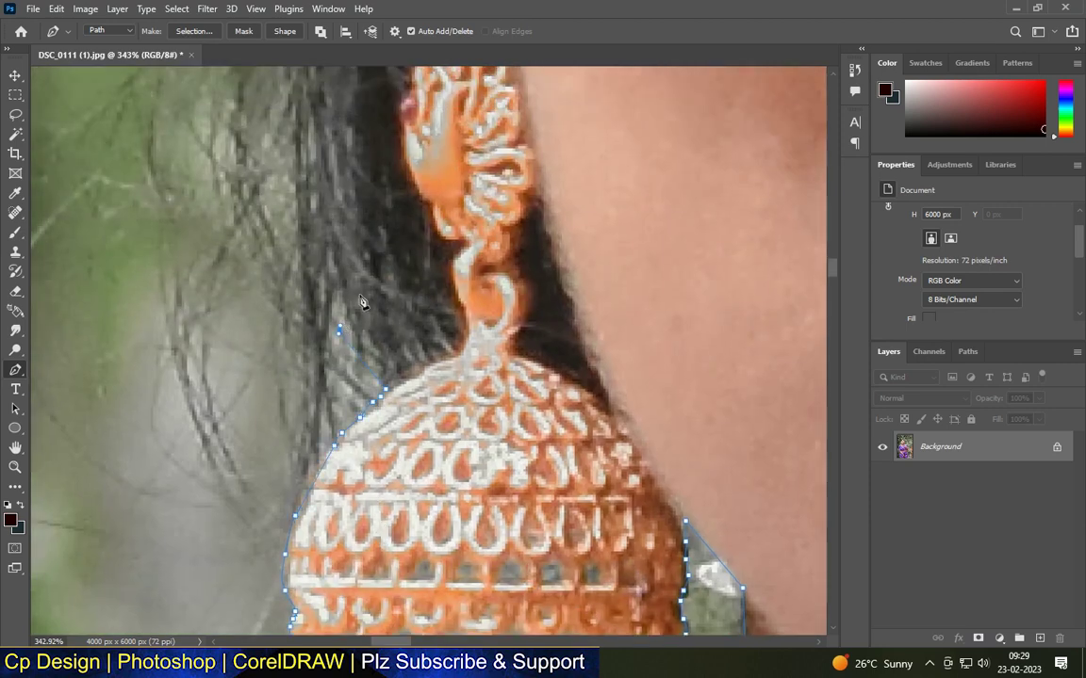
Extend the path from the earring up the left edge of the hair, past the ear to the temple.
{"action": "scroll", "coordinate": [320, 236], "scroll_direction": "up", "scroll_amount": 5}
{"action": "left_click_drag", "start_coordinate": [337, 135], "coordinate": [357, 480]}
{"action": "left_click_drag", "start_coordinate": [370, 374], "coordinate": [358, 351]}
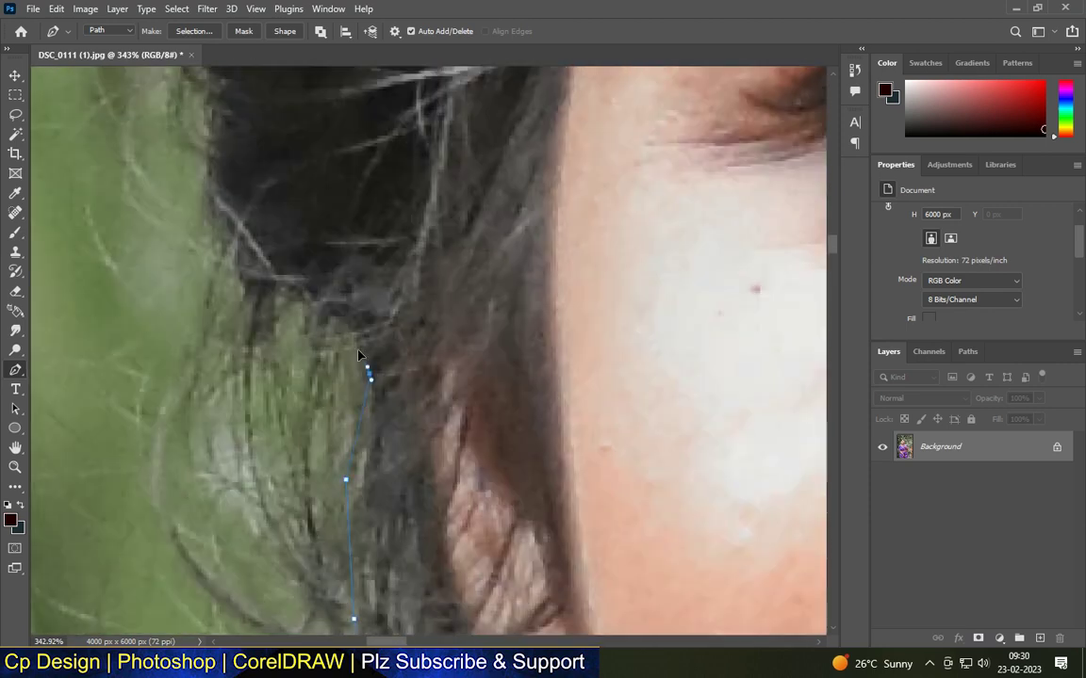
{"action": "left_click", "coordinate": [206, 107]}
{"action": "left_click_drag", "start_coordinate": [225, 191], "coordinate": [305, 586]}
{"action": "left_click", "coordinate": [230, 370]}
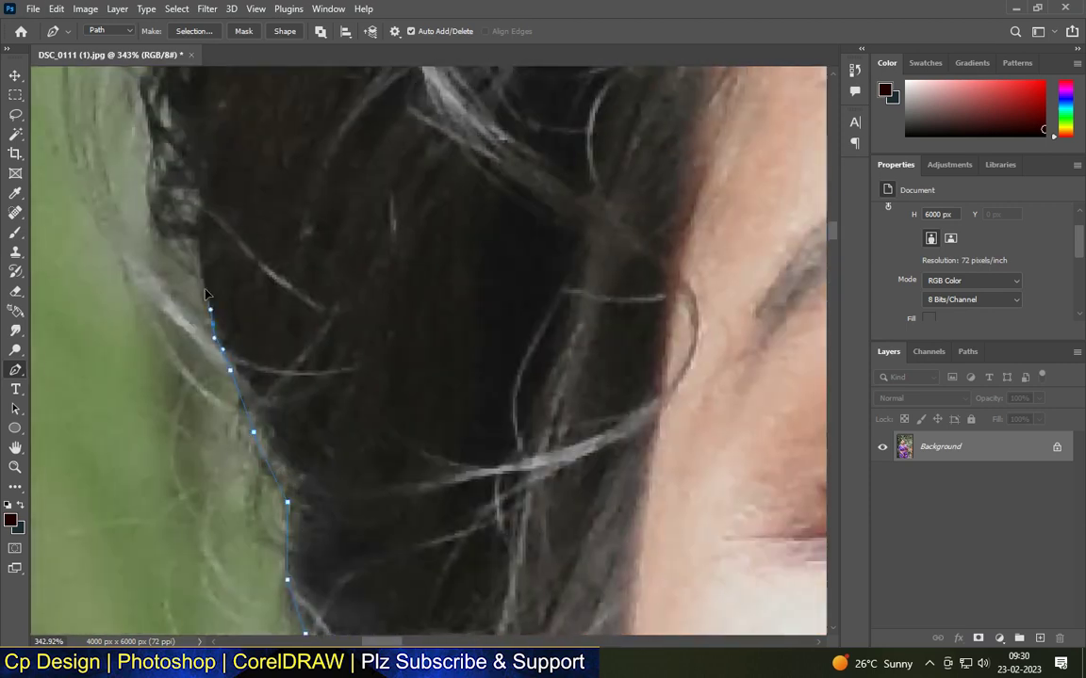
Trace the left outer contour of the hair upward from the temple, cutting off the stray strands.
{"action": "left_click_drag", "start_coordinate": [180, 230], "coordinate": [317, 442]}
{"action": "left_click", "coordinate": [290, 415]}
{"action": "left_click", "coordinate": [277, 308]}
{"action": "left_click_drag", "start_coordinate": [296, 265], "coordinate": [300, 256]}
{"action": "scroll", "coordinate": [298, 256], "scroll_direction": "up", "scroll_amount": 5}
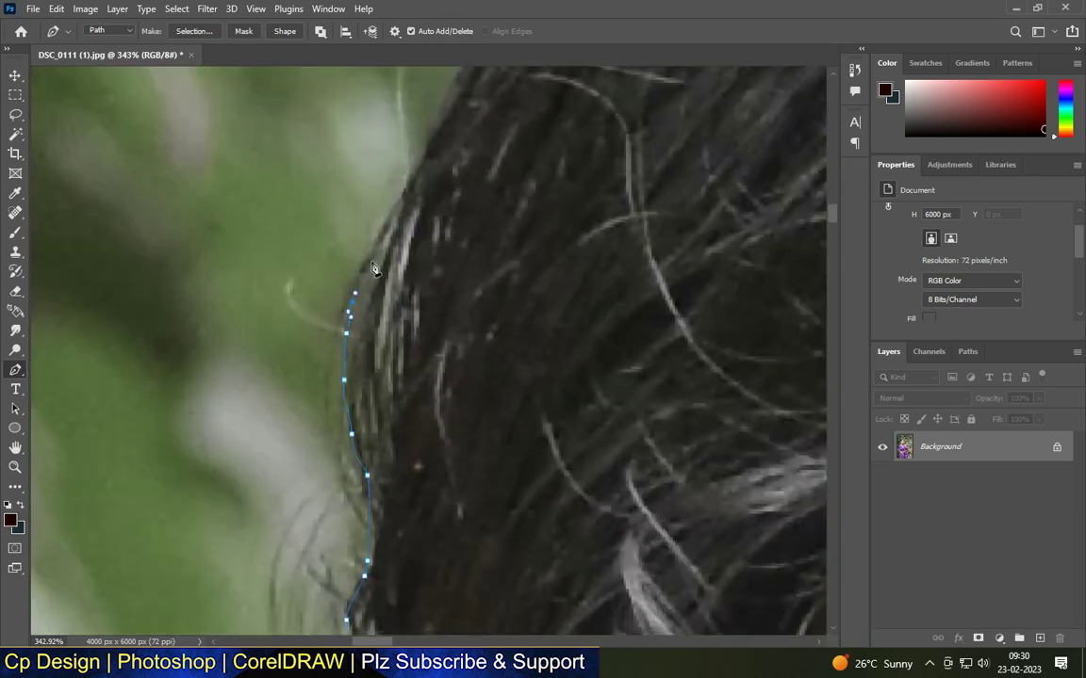
Extend the path along the upper left slope of the hair toward the crown of the head.
{"action": "left_click_drag", "start_coordinate": [435, 137], "coordinate": [191, 576]}
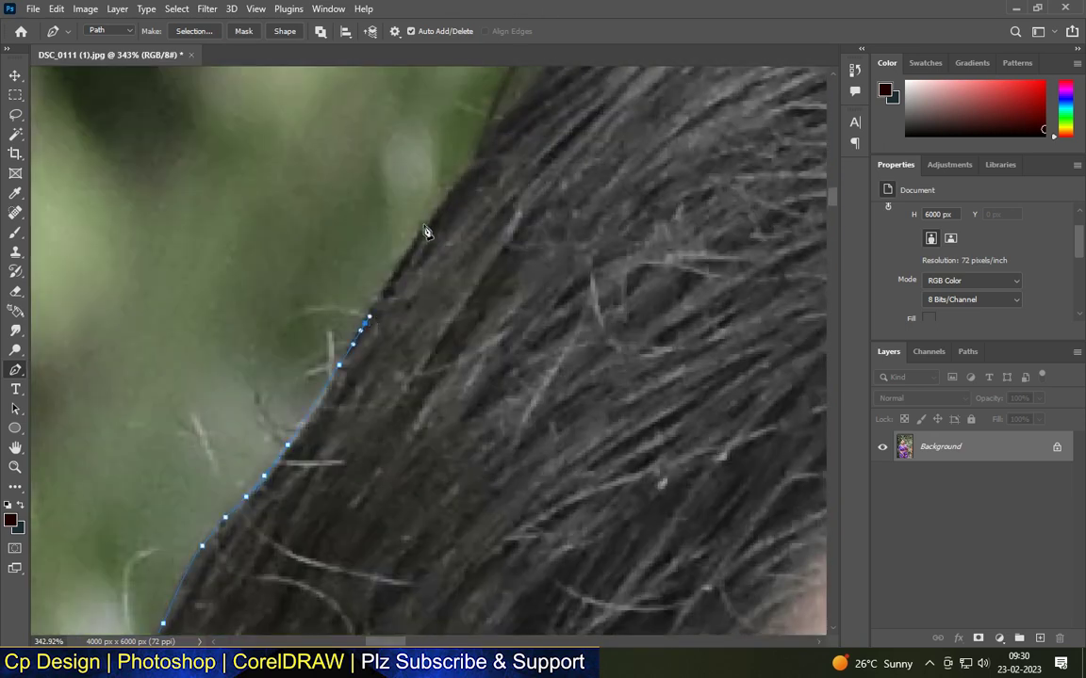
{"action": "left_click", "coordinate": [427, 225]}
{"action": "left_click", "coordinate": [464, 167]}
{"action": "left_click_drag", "start_coordinate": [464, 167], "coordinate": [344, 446]}
{"action": "left_click", "coordinate": [394, 378]}
{"action": "left_click_drag", "start_coordinate": [479, 266], "coordinate": [504, 242]}
{"action": "left_click", "coordinate": [552, 188]}
{"action": "left_click_drag", "start_coordinate": [538, 206], "coordinate": [284, 490]}
{"action": "left_click_drag", "start_coordinate": [427, 371], "coordinate": [446, 353]}
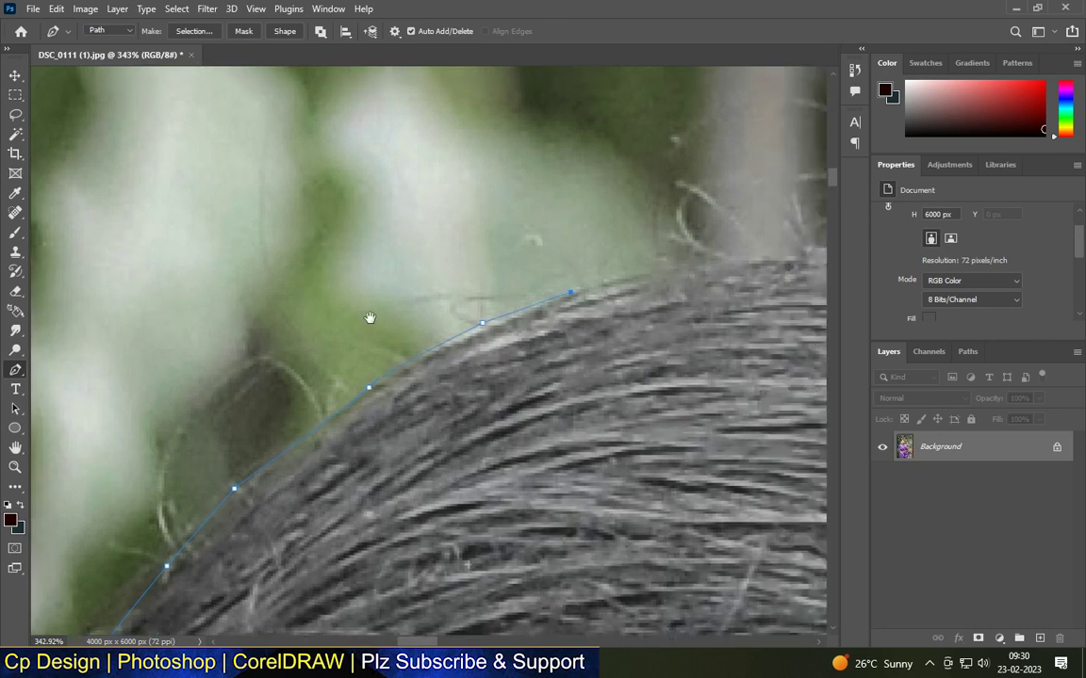
Trace the path across the top of the head, following the crown of the hair to its right slope.
{"action": "left_click_drag", "start_coordinate": [370, 318], "coordinate": [225, 356]}
{"action": "left_click", "coordinate": [422, 310]}
{"action": "left_click_drag", "start_coordinate": [443, 307], "coordinate": [222, 266]}
{"action": "left_click", "coordinate": [460, 255]}
{"action": "left_click", "coordinate": [644, 268]}
{"action": "left_click_drag", "start_coordinate": [644, 268], "coordinate": [266, 242]}
{"action": "left_click", "coordinate": [565, 313]}
{"action": "left_click_drag", "start_coordinate": [632, 335], "coordinate": [359, 176]}
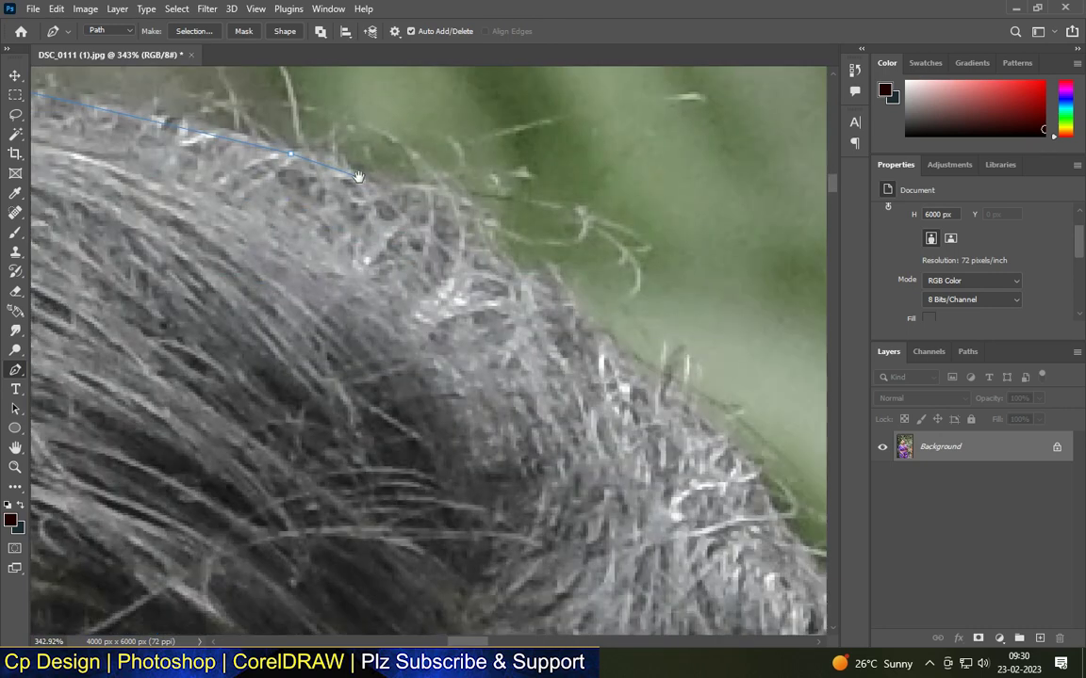
Continue the path down the right side of the hair to just above the ear.
{"action": "scroll", "coordinate": [668, 391], "scroll_direction": "down", "scroll_amount": 5}
{"action": "scroll", "coordinate": [612, 273], "scroll_direction": "right", "scroll_amount": 3}
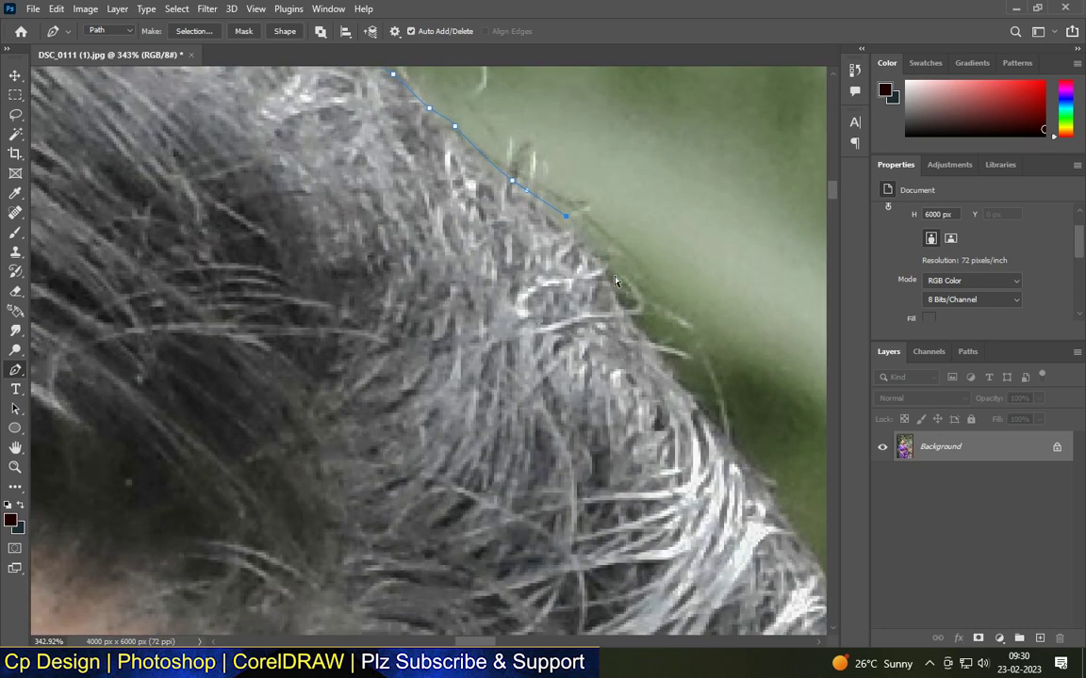
{"action": "left_click_drag", "start_coordinate": [682, 391], "coordinate": [558, 177]}
{"action": "left_click", "coordinate": [744, 482]}
{"action": "left_click_drag", "start_coordinate": [746, 484], "coordinate": [648, 223]}
{"action": "left_click", "coordinate": [709, 464]}
{"action": "left_click", "coordinate": [675, 339]}
{"action": "left_click", "coordinate": [662, 470]}
{"action": "left_click_drag", "start_coordinate": [663, 474], "coordinate": [661, 144]}
{"action": "left_click", "coordinate": [633, 328]}
{"action": "left_click", "coordinate": [622, 364]}
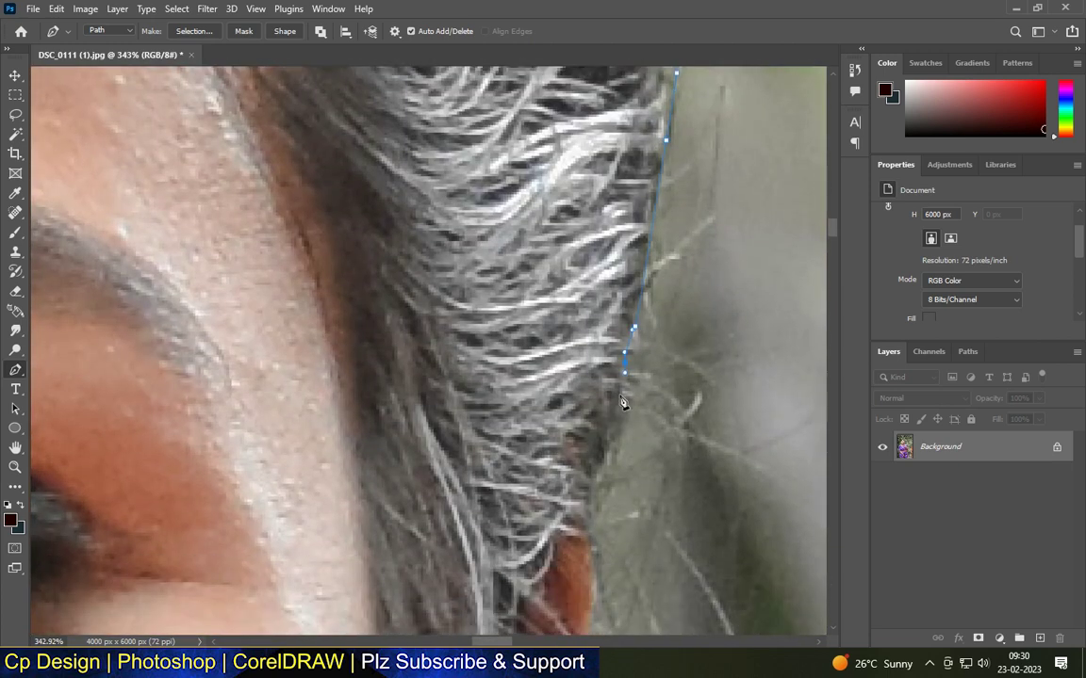
Trace the outer edge of the right ear from the hairline down toward the lobe.
{"action": "left_click", "coordinate": [609, 428]}
{"action": "left_click", "coordinate": [596, 471]}
{"action": "left_click", "coordinate": [592, 479]}
{"action": "left_click_drag", "start_coordinate": [588, 491], "coordinate": [609, 262]}
{"action": "left_click", "coordinate": [609, 414]}
{"action": "scroll", "coordinate": [603, 395], "scroll_direction": "down", "scroll_amount": 3}
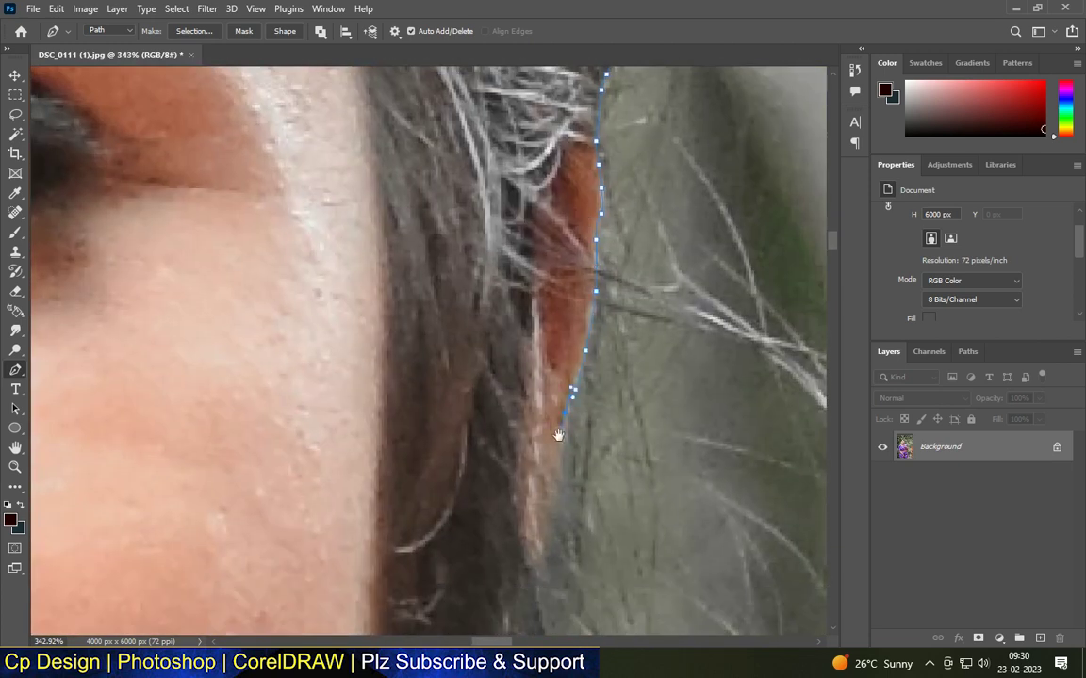
{"action": "left_click_drag", "start_coordinate": [558, 436], "coordinate": [541, 235]}
{"action": "left_click", "coordinate": [543, 270]}
{"action": "scroll", "coordinate": [541, 269], "scroll_direction": "down", "scroll_amount": 5}
{"action": "scroll", "coordinate": [540, 270], "scroll_direction": "up", "scroll_amount": 5}
{"action": "left_click", "coordinate": [540, 323]}
Extend the path down the hair below the right ear and along the outer edge of the right earring.
{"action": "left_click_drag", "start_coordinate": [561, 542], "coordinate": [549, 148]}
{"action": "left_click", "coordinate": [574, 284]}
{"action": "left_click", "coordinate": [575, 301]}
{"action": "left_click", "coordinate": [581, 362]}
{"action": "left_click_drag", "start_coordinate": [581, 364], "coordinate": [580, 90]}
{"action": "left_click", "coordinate": [563, 210]}
{"action": "left_click", "coordinate": [549, 266]}
{"action": "left_click", "coordinate": [549, 290]}
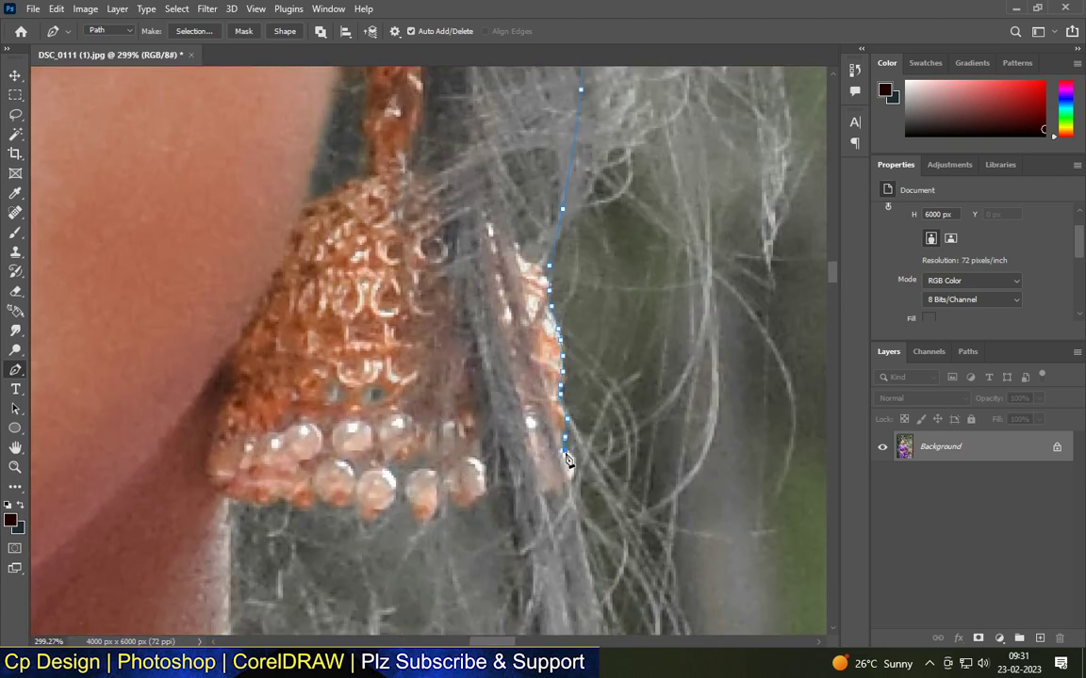
{"action": "left_click", "coordinate": [566, 454]}
Run the path down the loose hair strands to the right shoulder and start along the shoulder's upper edge.
{"action": "scroll", "coordinate": [564, 452], "scroll_direction": "down", "scroll_amount": 5}
{"action": "scroll", "coordinate": [600, 483], "scroll_direction": "down", "scroll_amount": 5}
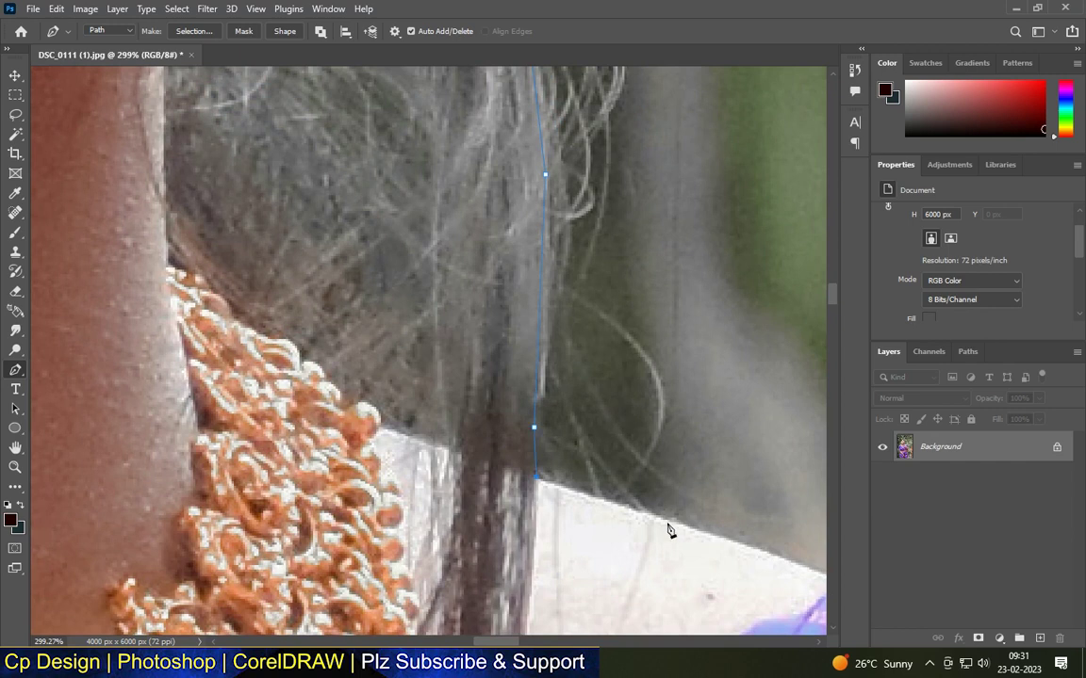
{"action": "left_click", "coordinate": [665, 524]}
Trace the top edge of the right shoulder away from the hair, undoing a misplaced anchor point.
{"action": "left_click_drag", "start_coordinate": [648, 511], "coordinate": [381, 291]}
{"action": "left_click", "coordinate": [558, 357]}
{"action": "key", "text": "ctrl+z"}
{"action": "scroll", "coordinate": [563, 340], "scroll_direction": "up", "scroll_amount": 3}
{"action": "left_click", "coordinate": [460, 325]}
{"action": "left_click", "coordinate": [626, 275]}
Continue the path along the top edge of the white-and-blue patterned fabric on the right shoulder.
{"action": "left_click_drag", "start_coordinate": [564, 300], "coordinate": [315, 335]}
{"action": "left_click", "coordinate": [460, 322]}
{"action": "left_click", "coordinate": [619, 355]}
{"action": "left_click_drag", "start_coordinate": [696, 354], "coordinate": [308, 339]}
{"action": "left_click", "coordinate": [445, 337]}
{"action": "left_click", "coordinate": [600, 350]}
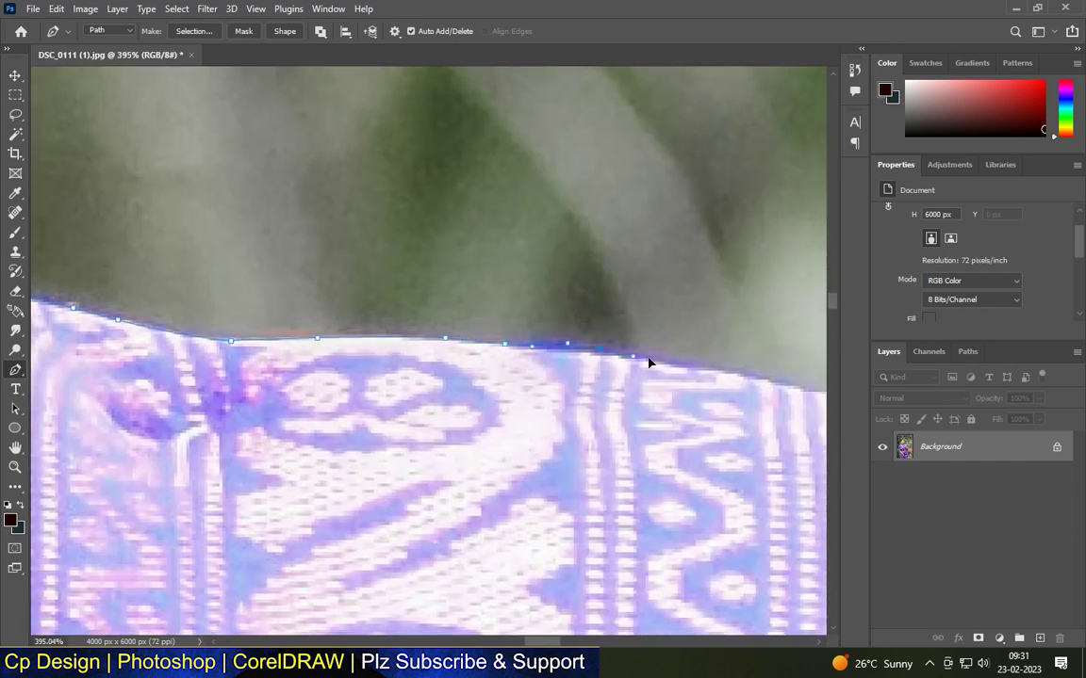
Extend the path along the rest of the patterned shoulder border to the plain light blue band.
{"action": "left_click", "coordinate": [684, 365]}
{"action": "left_click", "coordinate": [749, 379]}
{"action": "left_click_drag", "start_coordinate": [780, 384], "coordinate": [281, 208]}
{"action": "left_click", "coordinate": [387, 228]}
{"action": "left_click", "coordinate": [426, 234]}
{"action": "left_click_drag", "start_coordinate": [455, 235], "coordinate": [485, 239]}
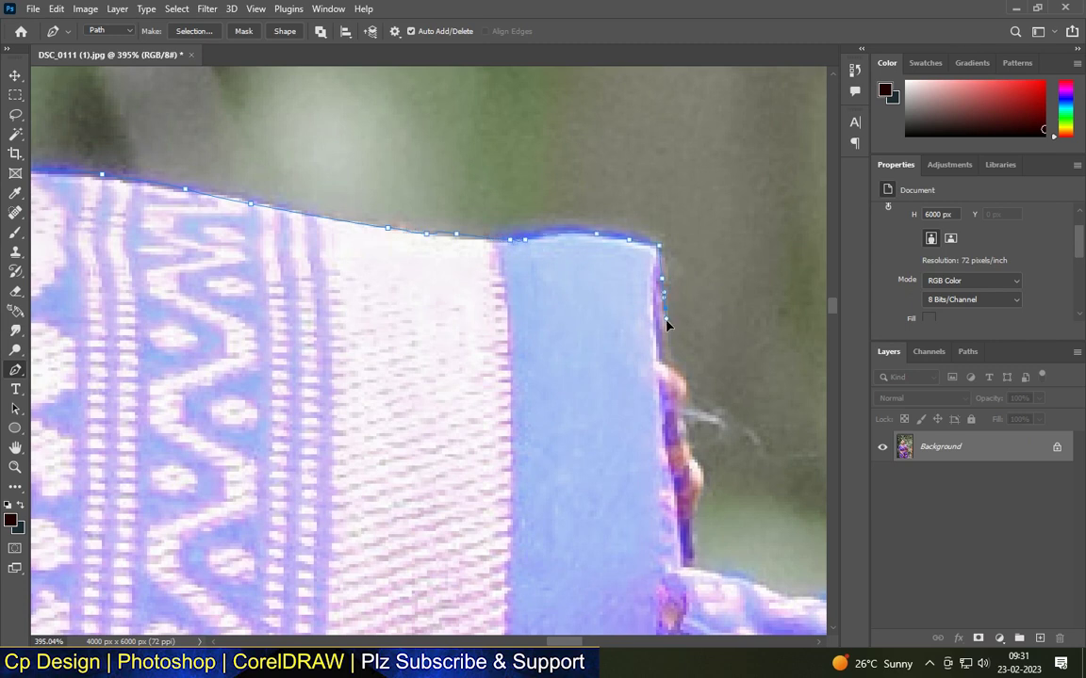
Trace down the side of the light blue band's edge and onto the top of the purple sleeve fold.
{"action": "left_click", "coordinate": [697, 465]}
{"action": "left_click", "coordinate": [700, 487]}
{"action": "left_click", "coordinate": [697, 515]}
{"action": "left_click_drag", "start_coordinate": [680, 499], "coordinate": [562, 191]}
{"action": "left_click", "coordinate": [580, 241]}
{"action": "left_click", "coordinate": [608, 256]}
{"action": "left_click", "coordinate": [657, 274]}
{"action": "left_click_drag", "start_coordinate": [680, 281], "coordinate": [291, 288]}
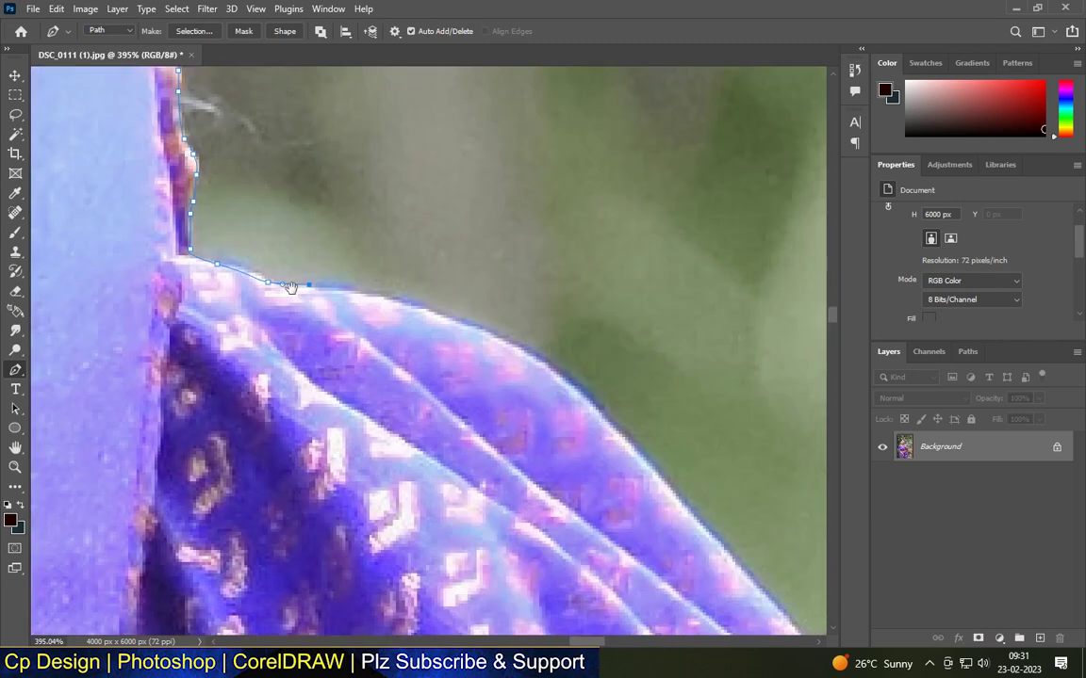
Trace the rounded upper contour of the right purple sleeve with curved anchor points.
{"action": "left_click", "coordinate": [586, 392]}
{"action": "left_click", "coordinate": [682, 505]}
{"action": "left_click_drag", "start_coordinate": [605, 390], "coordinate": [457, 117]}
{"action": "left_click_drag", "start_coordinate": [611, 308], "coordinate": [613, 313]}
{"action": "left_click_drag", "start_coordinate": [658, 360], "coordinate": [672, 384]}
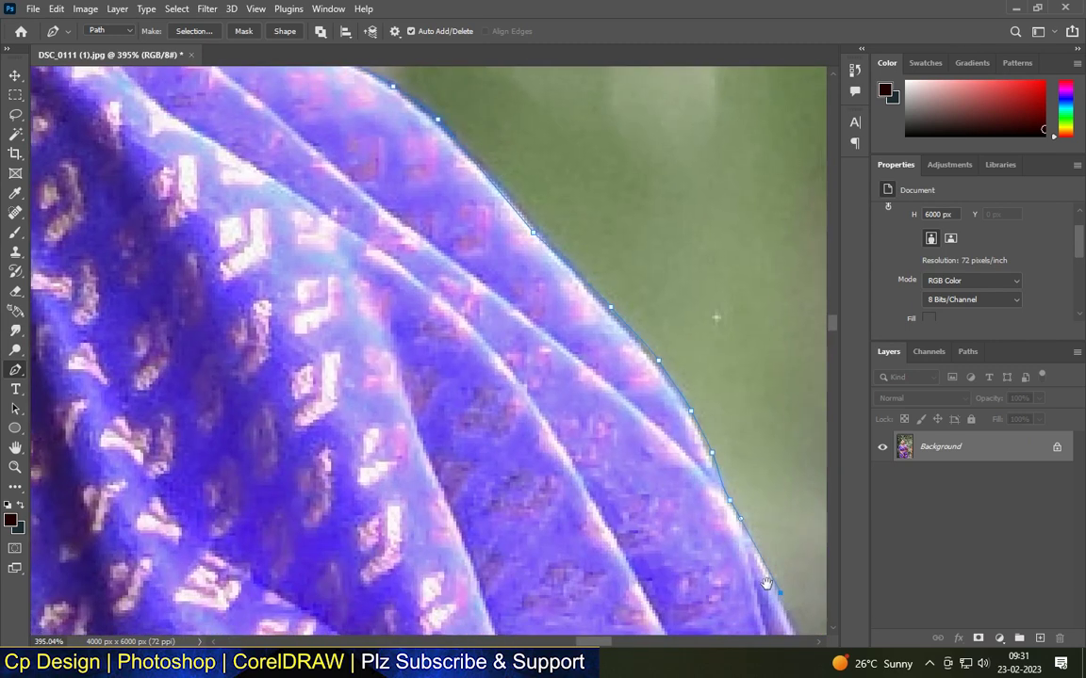
Continue the path down the outer edge of the right sleeve to where its woven border begins.
{"action": "scroll", "coordinate": [781, 603], "scroll_direction": "down", "scroll_amount": 4}
{"action": "scroll", "coordinate": [781, 604], "scroll_direction": "right", "scroll_amount": 2}
{"action": "scroll", "coordinate": [676, 472], "scroll_direction": "down", "scroll_amount": 4}
{"action": "scroll", "coordinate": [713, 258], "scroll_direction": "left", "scroll_amount": 2}
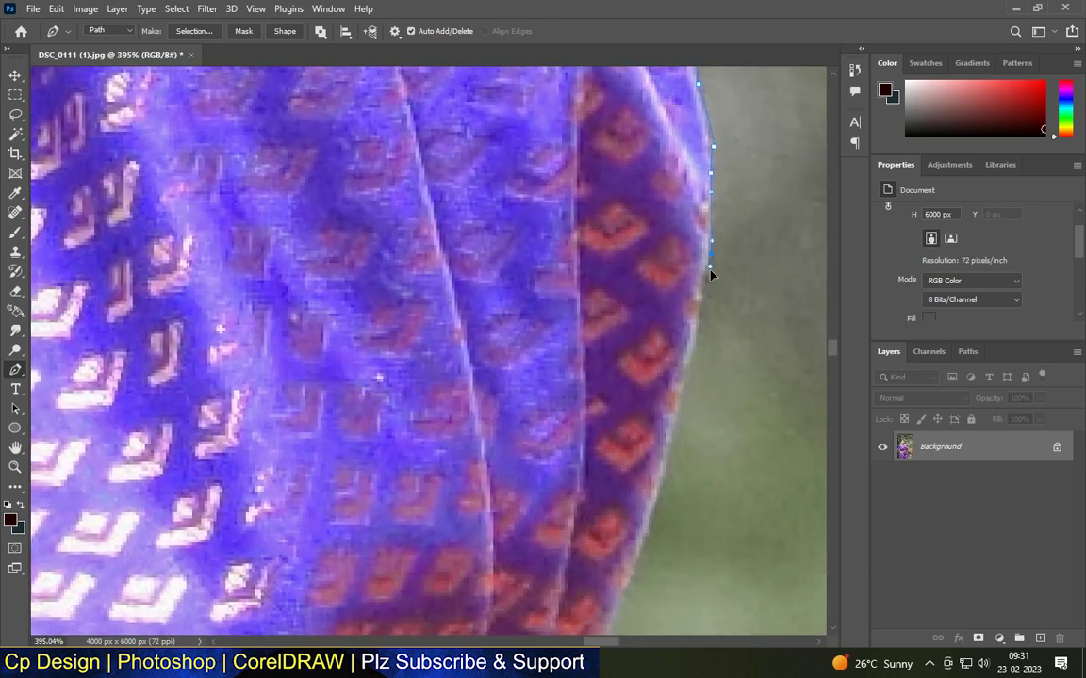
{"action": "scroll", "coordinate": [653, 517], "scroll_direction": "down", "scroll_amount": 4}
{"action": "scroll", "coordinate": [613, 377], "scroll_direction": "right", "scroll_amount": 1}
{"action": "left_click_drag", "start_coordinate": [471, 445], "coordinate": [471, 452]}
{"action": "scroll", "coordinate": [474, 450], "scroll_direction": "down", "scroll_amount": 3}
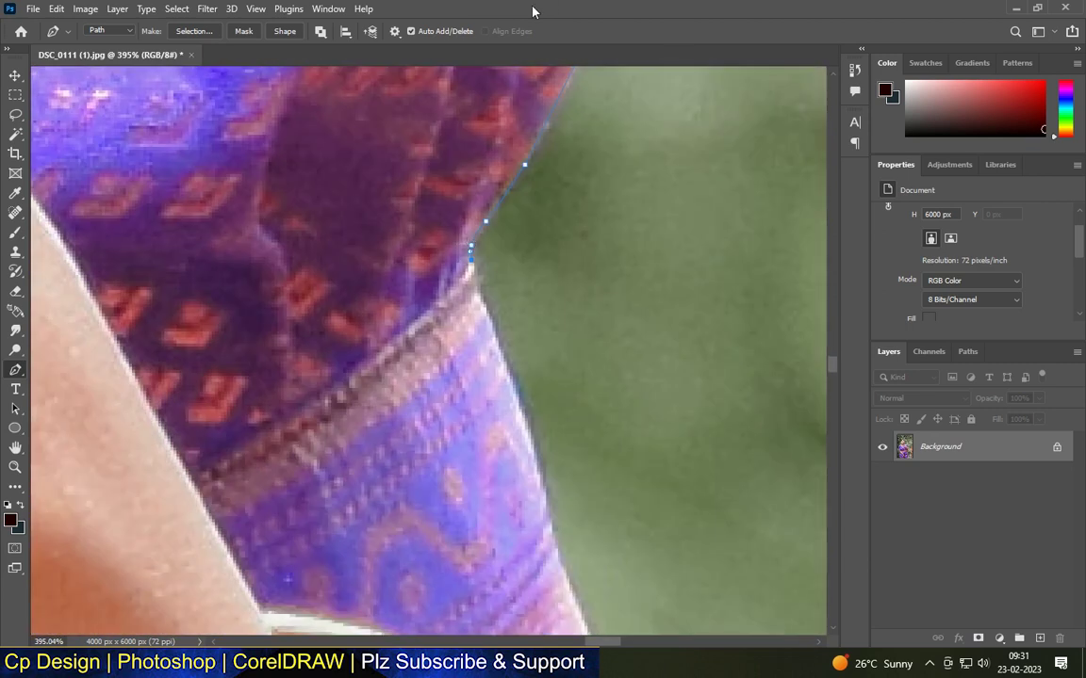
Trace the outer edge of the woven purple border below the right sleeve's folds.
{"action": "left_click", "coordinate": [507, 369]}
{"action": "left_click", "coordinate": [540, 477]}
{"action": "left_click_drag", "start_coordinate": [504, 413], "coordinate": [458, 191]}
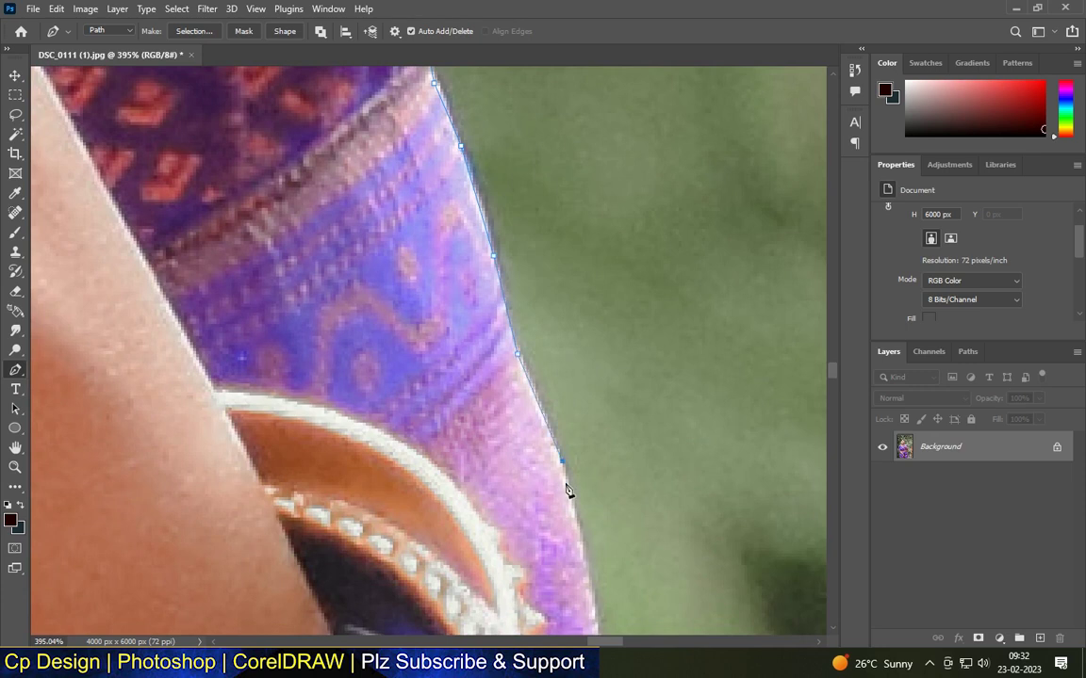
{"action": "left_click_drag", "start_coordinate": [585, 537], "coordinate": [524, 282]}
{"action": "left_click", "coordinate": [529, 319]}
{"action": "left_click", "coordinate": [538, 364]}
{"action": "left_click_drag", "start_coordinate": [547, 429], "coordinate": [546, 440]}
{"action": "left_click", "coordinate": [546, 464]}
Extend the path further down the woman's right-side outline below the woven border, placing anchor points along the edge.
{"action": "left_click_drag", "start_coordinate": [602, 617], "coordinate": [525, 198]}
{"action": "left_click", "coordinate": [586, 343]}
{"action": "left_click", "coordinate": [603, 414]}
{"action": "left_click", "coordinate": [619, 467]}
{"action": "left_click", "coordinate": [653, 582]}
{"action": "left_click_drag", "start_coordinate": [653, 573], "coordinate": [553, 307]}
{"action": "left_click", "coordinate": [613, 452]}
{"action": "left_click_drag", "start_coordinate": [621, 473], "coordinate": [626, 485]}
{"action": "left_click", "coordinate": [647, 627]}
Continue the path down the outer edge of the raised arm, past the bangles and onto the forearm.
{"action": "left_click_drag", "start_coordinate": [638, 588], "coordinate": [553, 325]}
{"action": "left_click", "coordinate": [653, 438]}
{"action": "left_click", "coordinate": [719, 501]}
{"action": "left_click_drag", "start_coordinate": [757, 567], "coordinate": [540, 247]}
{"action": "left_click", "coordinate": [547, 246]}
{"action": "left_click", "coordinate": [585, 327]}
{"action": "left_click_drag", "start_coordinate": [612, 394], "coordinate": [612, 402]}
{"action": "scroll", "coordinate": [622, 463], "scroll_direction": "down", "scroll_amount": 3}
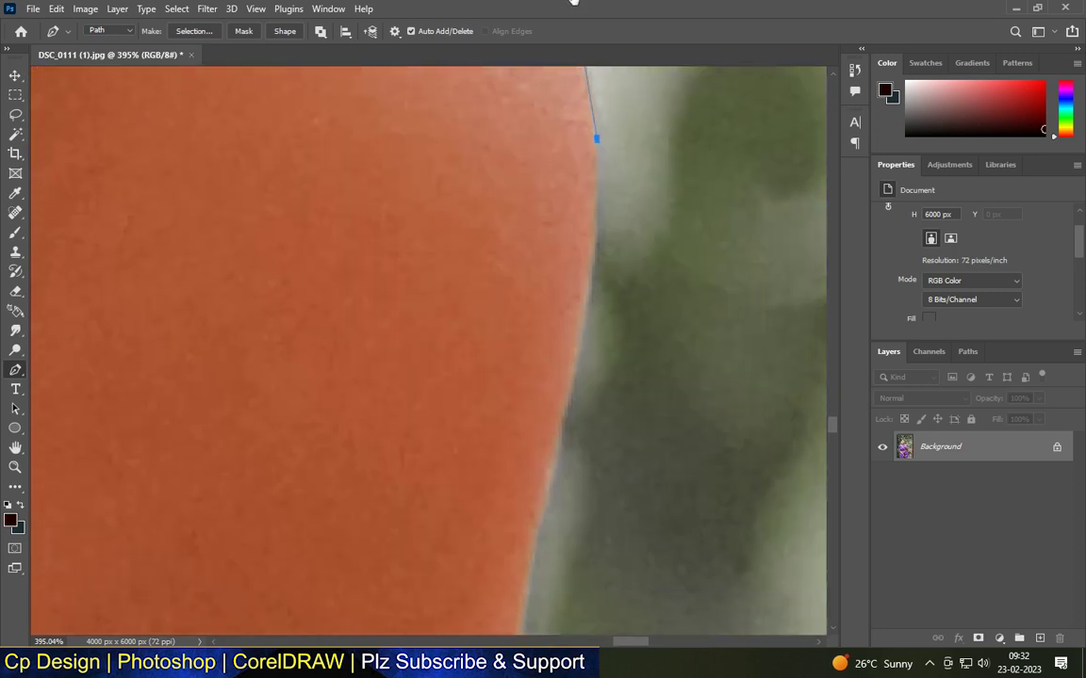
Trace the outer edge of the forearm down to where it curves into the elbow.
{"action": "left_click", "coordinate": [595, 254]}
{"action": "scroll", "coordinate": [511, 530], "scroll_direction": "down", "scroll_amount": 3}
{"action": "left_click_drag", "start_coordinate": [539, 559], "coordinate": [537, 565]}
{"action": "left_click_drag", "start_coordinate": [527, 521], "coordinate": [605, 145]}
{"action": "left_click", "coordinate": [590, 258]}
{"action": "left_click_drag", "start_coordinate": [558, 312], "coordinate": [550, 321]}
{"action": "left_click_drag", "start_coordinate": [422, 512], "coordinate": [670, 313]}
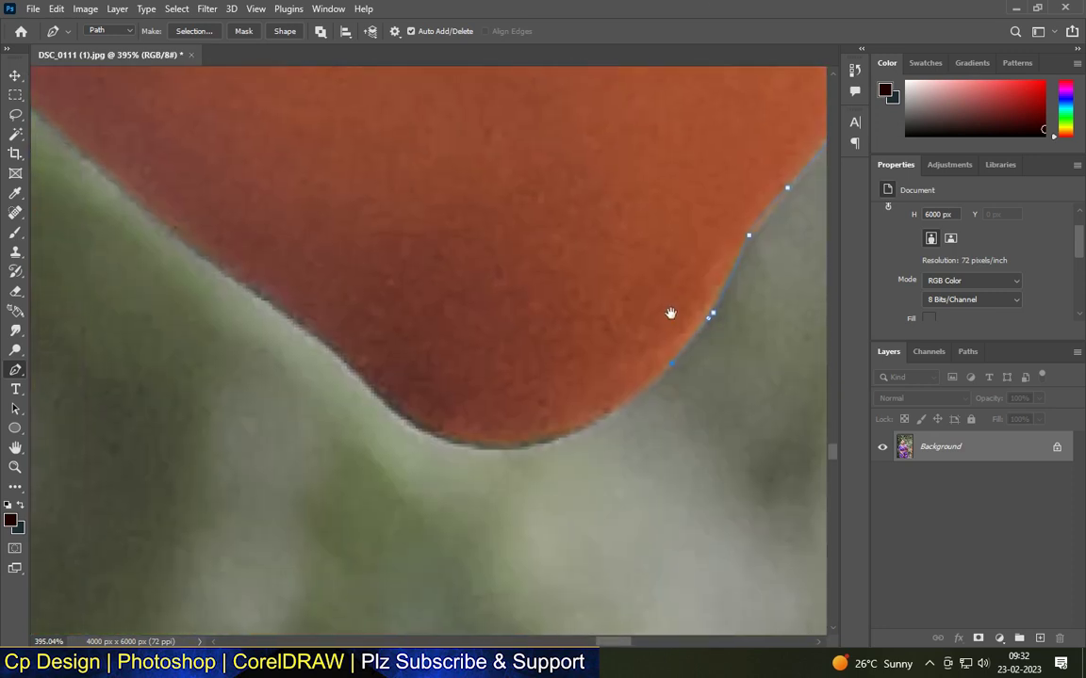
Trace around the underside of the elbow and start up the inner edge of the arm.
{"action": "left_click", "coordinate": [330, 350]}
{"action": "left_click", "coordinate": [265, 303]}
{"action": "left_click_drag", "start_coordinate": [281, 294], "coordinate": [596, 440]}
{"action": "left_click", "coordinate": [510, 393]}
{"action": "left_click", "coordinate": [436, 339]}
{"action": "left_click", "coordinate": [356, 262]}
{"action": "left_click_drag", "start_coordinate": [319, 228], "coordinate": [640, 542]}
{"action": "left_click", "coordinate": [566, 461]}
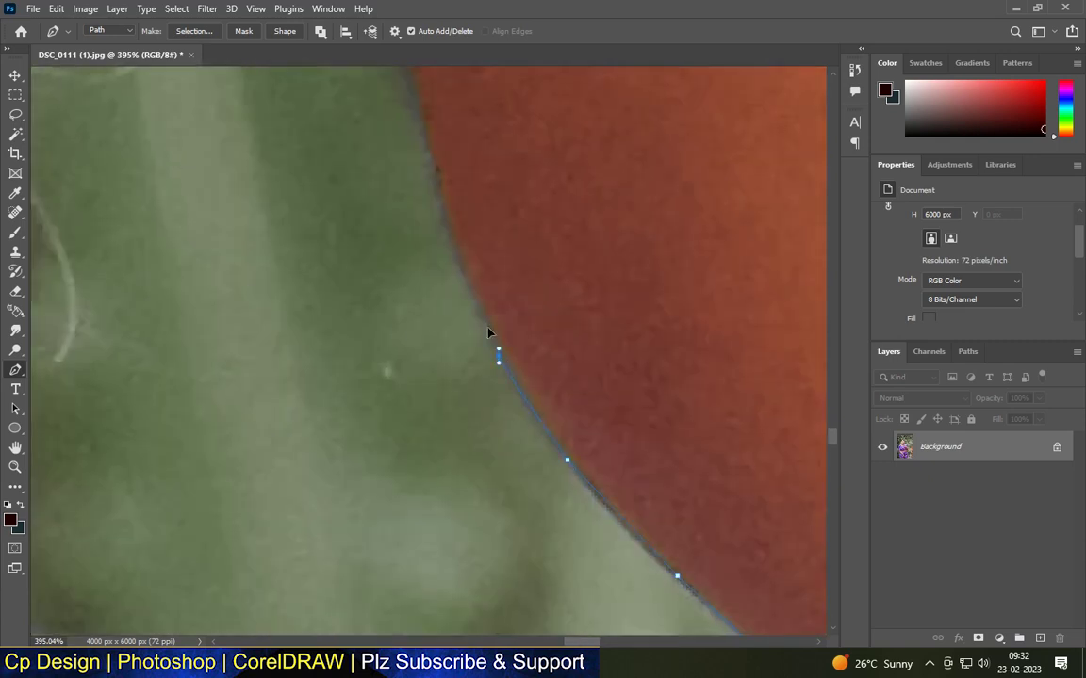
Continue the path up the inner edge of the arm to the lowest bangles.
{"action": "left_click_drag", "start_coordinate": [435, 159], "coordinate": [526, 450]}
{"action": "left_click", "coordinate": [502, 364]}
{"action": "left_click", "coordinate": [473, 226]}
{"action": "left_click_drag", "start_coordinate": [462, 177], "coordinate": [514, 487]}
{"action": "left_click", "coordinate": [498, 466]}
{"action": "left_click_drag", "start_coordinate": [492, 383], "coordinate": [487, 355]}
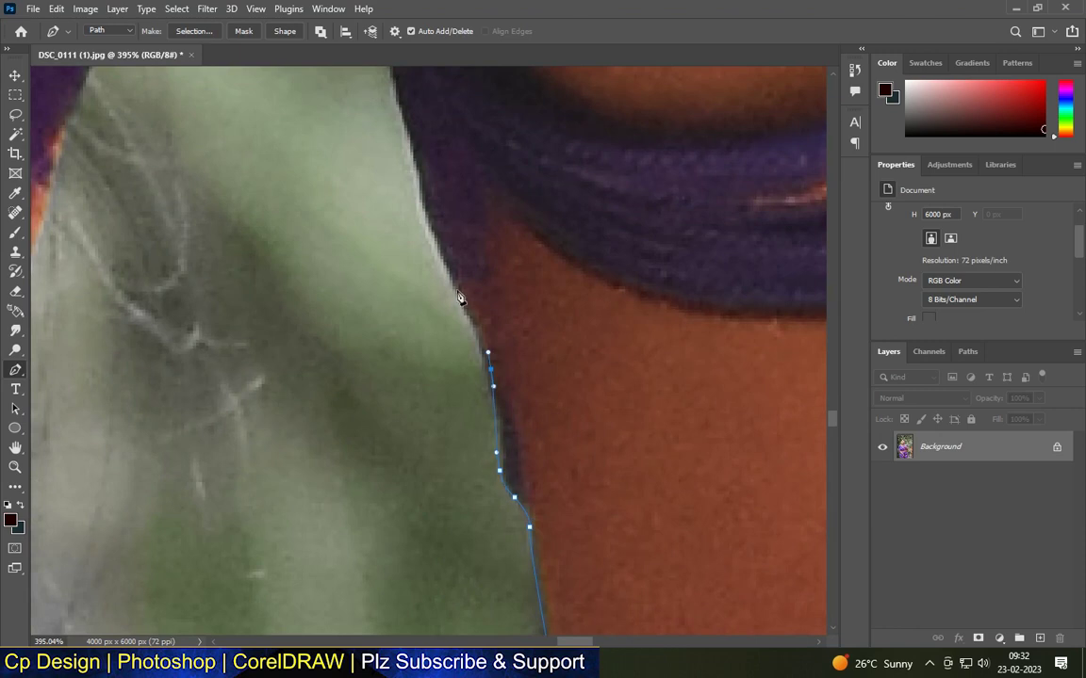
Complete the path past the bangles and down the waist, closing it straight across the lower body.
{"action": "left_click", "coordinate": [441, 266]}
{"action": "left_click_drag", "start_coordinate": [441, 267], "coordinate": [500, 536]}
{"action": "left_click", "coordinate": [429, 243]}
{"action": "left_click", "coordinate": [358, 211]}
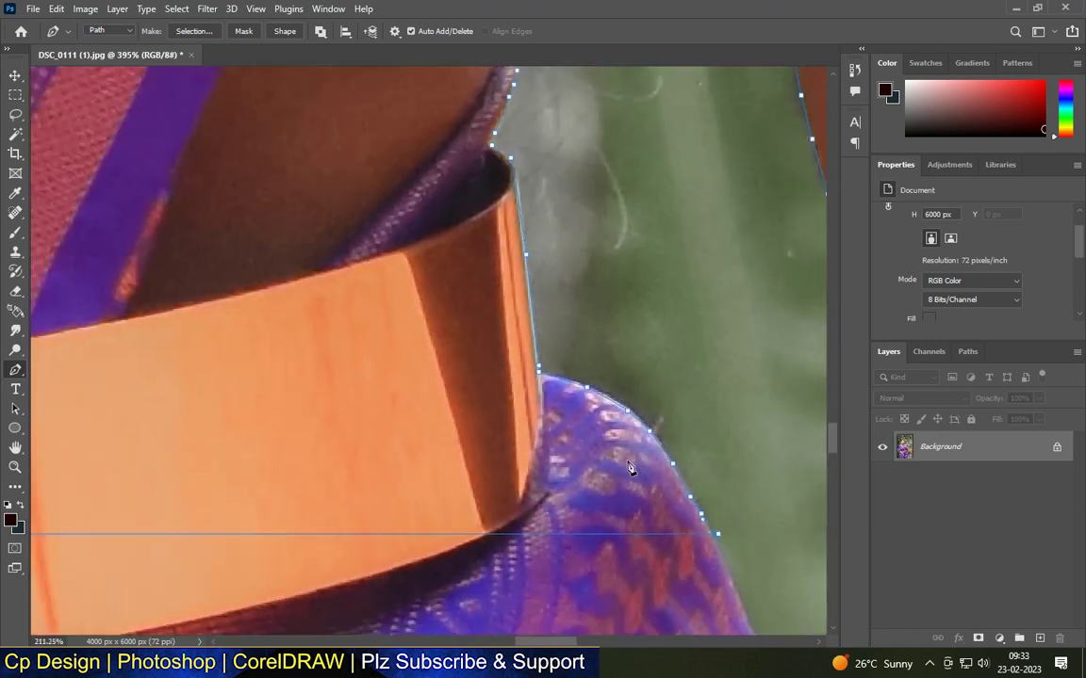
Turn the path into a selection feathered by 1 pixel and copy the selected woman onto a new layer.
{"action": "scroll", "coordinate": [530, 500], "scroll_direction": "down", "scroll_amount": 10}
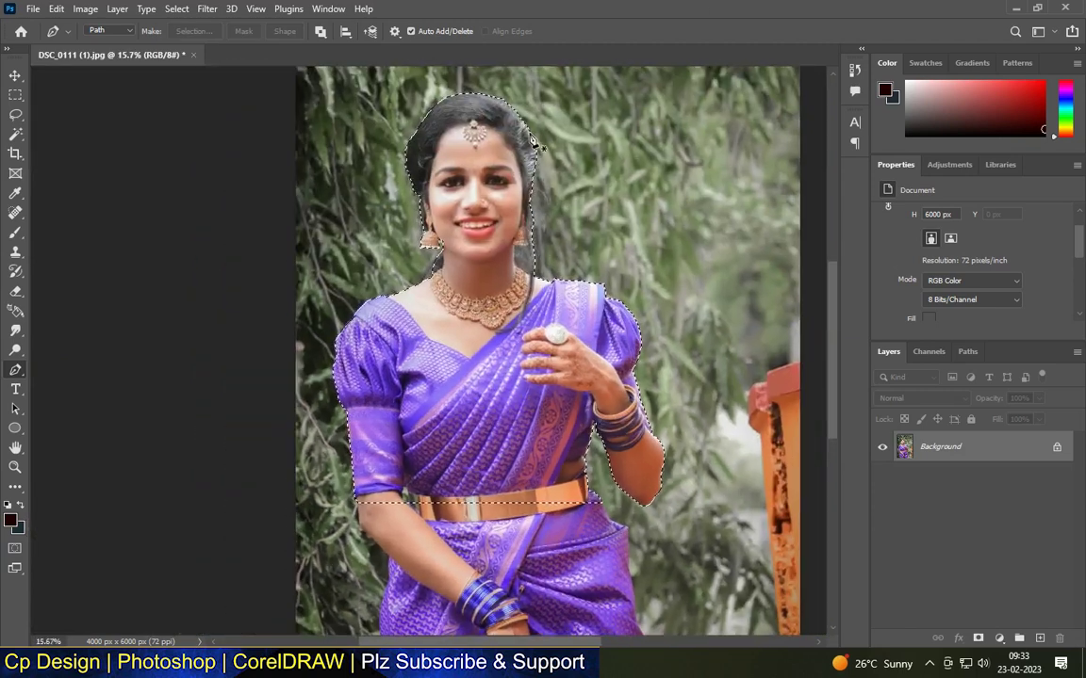
{"action": "key", "text": "shift+F6"}
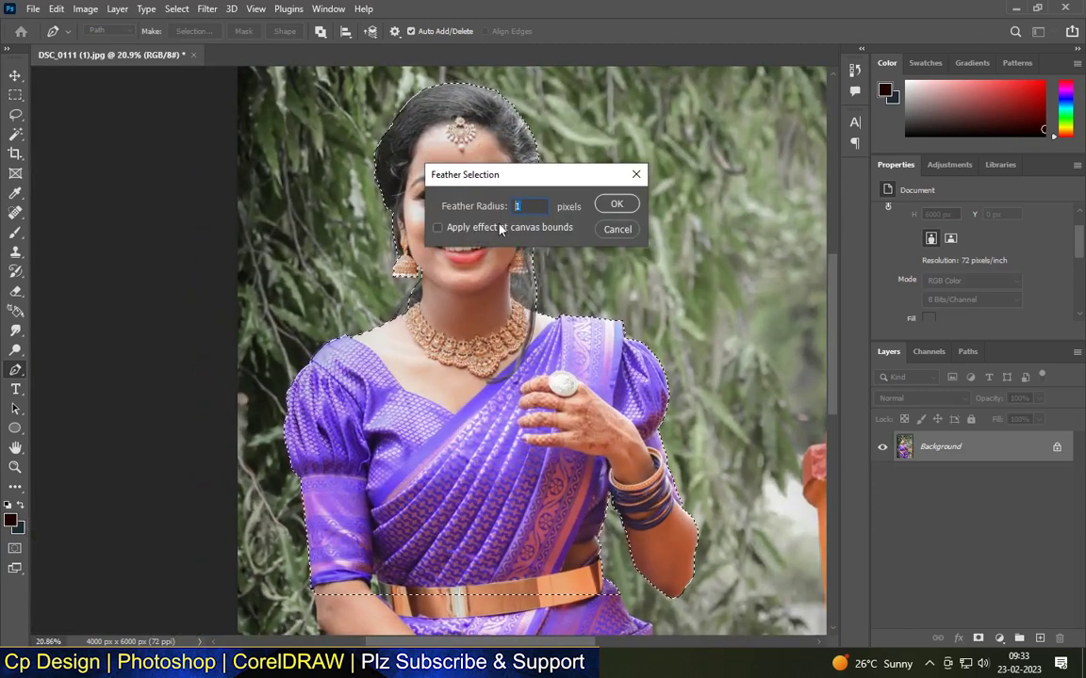
{"action": "left_click", "coordinate": [616, 205]}
{"action": "key", "text": "ctrl+j"}
Duplicate the cutout layer and hide the Background and Layer 1, leaving only the copy visible.
{"action": "left_click", "coordinate": [895, 478]}
{"action": "left_click", "coordinate": [882, 478]}
{"action": "key", "text": "ctrl+0"}
{"action": "key", "text": "v"}
{"action": "left_click", "coordinate": [928, 448]}
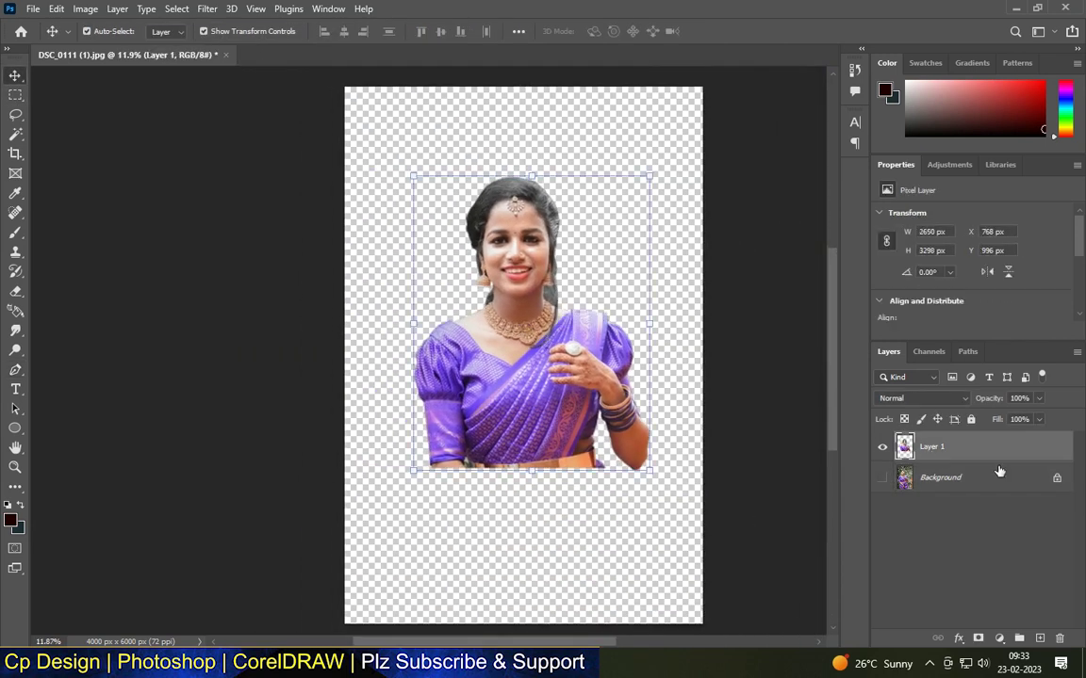
{"action": "key", "text": "ctrl+j"}
{"action": "left_click", "coordinate": [603, 149]}
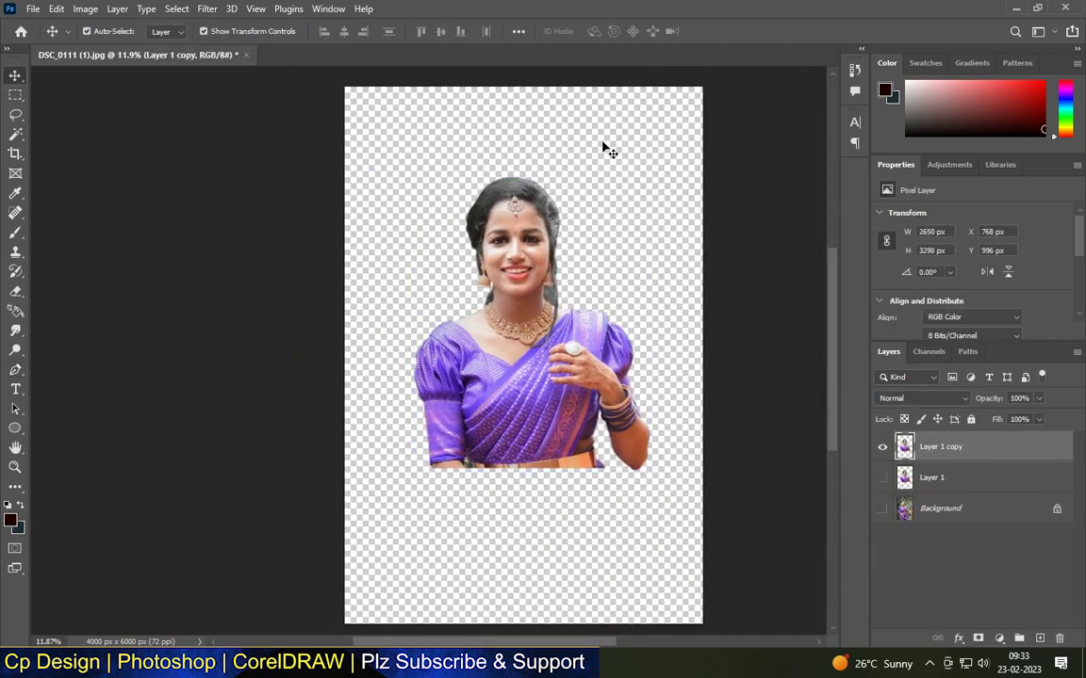
Crop the canvas closer around the woman on all four sides, to about 3410 x 3863 px.
{"action": "left_click", "coordinate": [15, 154]}
{"action": "left_click_drag", "start_coordinate": [523, 88], "coordinate": [523, 121]}
{"action": "left_click_drag", "start_coordinate": [524, 591], "coordinate": [530, 529]}
{"action": "left_click_drag", "start_coordinate": [704, 364], "coordinate": [693, 365]}
{"action": "left_click_drag", "start_coordinate": [353, 356], "coordinate": [368, 358]}
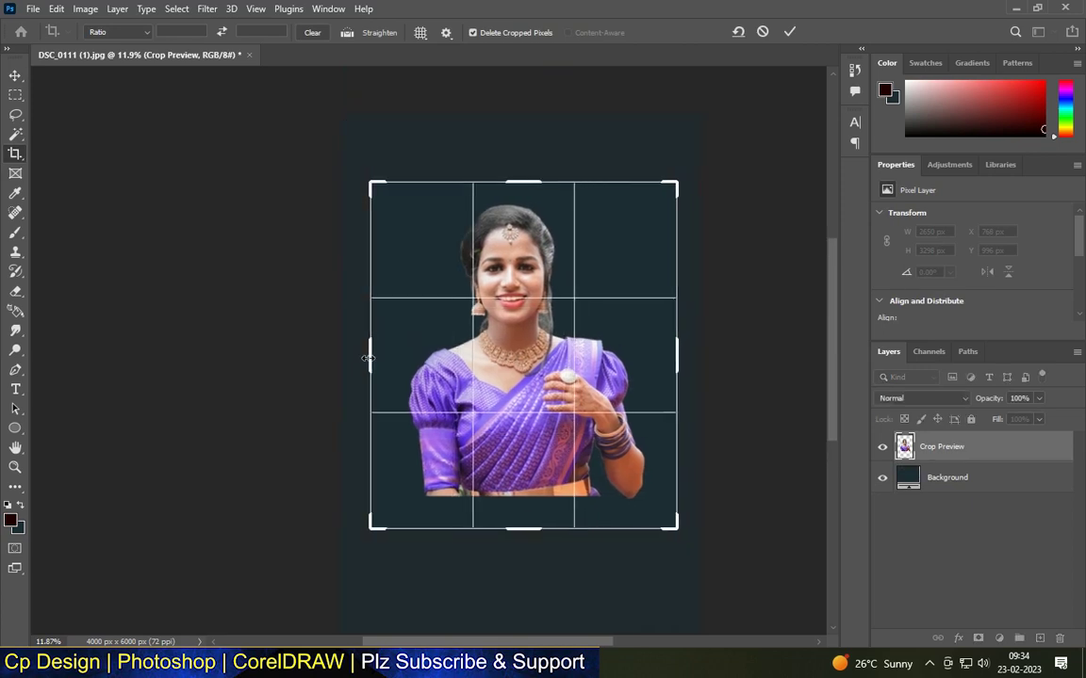
{"action": "left_click", "coordinate": [15, 75]}
{"action": "left_click", "coordinate": [533, 242]}
Add a Curves adjustment clipped to the cutout copy and raise the upper part of its RGB curve slightly.
{"action": "scroll", "coordinate": [533, 243], "scroll_direction": "up", "scroll_amount": 5}
{"action": "left_click", "coordinate": [1000, 639]}
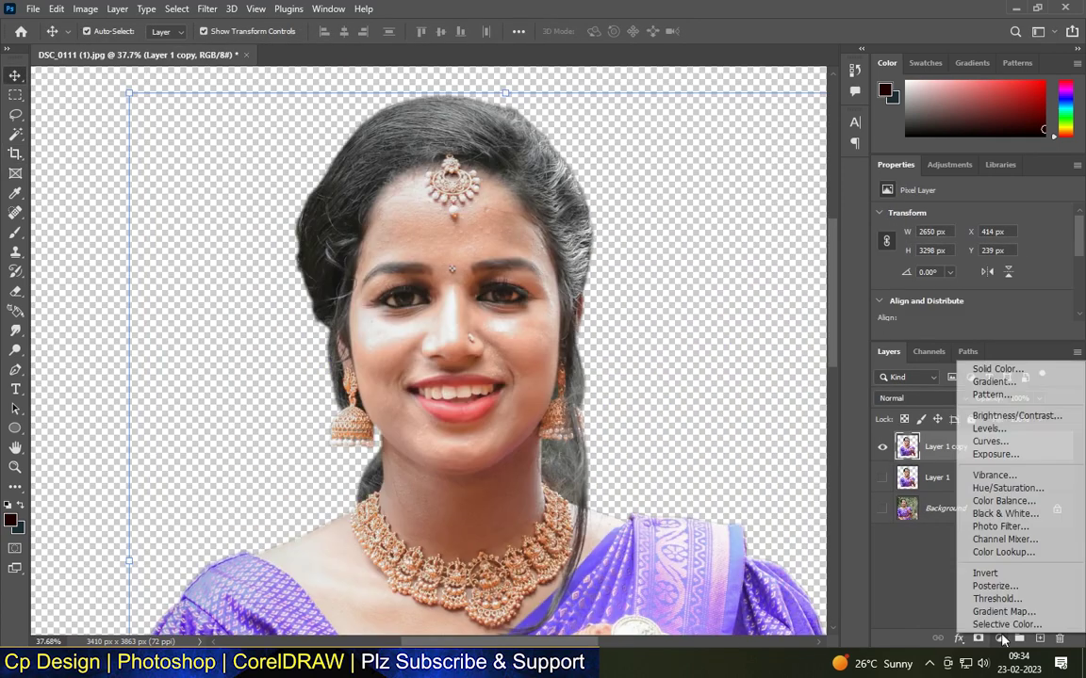
{"action": "left_click", "coordinate": [988, 441]}
{"action": "left_click_drag", "start_coordinate": [1030, 281], "coordinate": [1038, 270]}
{"action": "scroll", "coordinate": [596, 226], "scroll_direction": "down", "scroll_amount": 3}
{"action": "scroll", "coordinate": [518, 230], "scroll_direction": "up", "scroll_amount": 6}
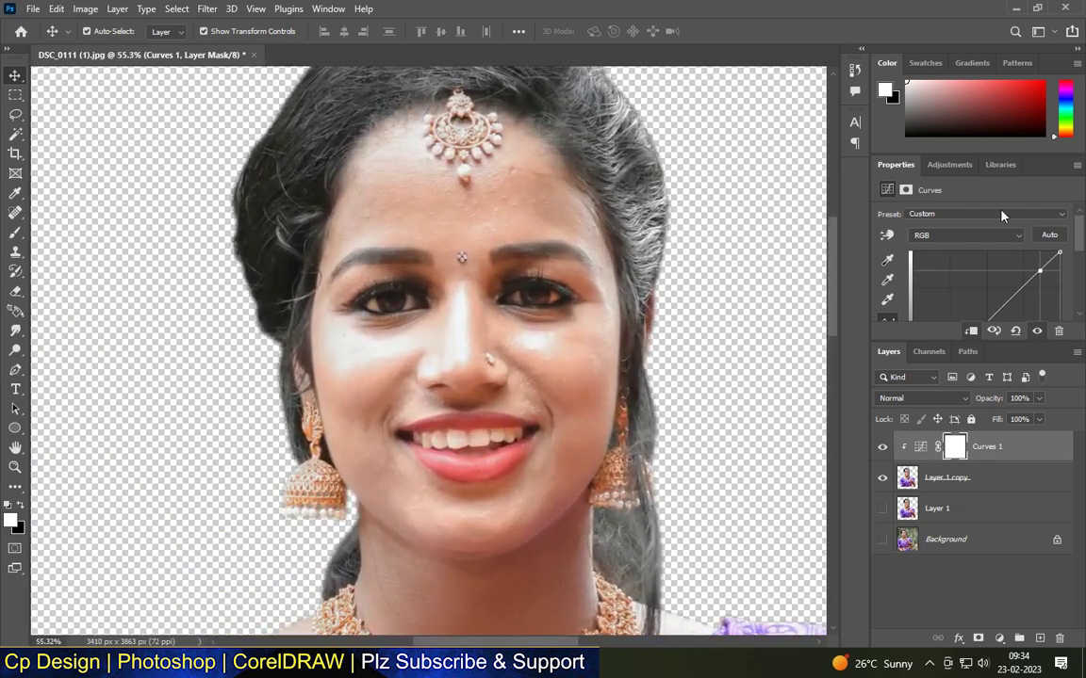
{"action": "left_click_drag", "start_coordinate": [1040, 270], "coordinate": [1034, 270]}
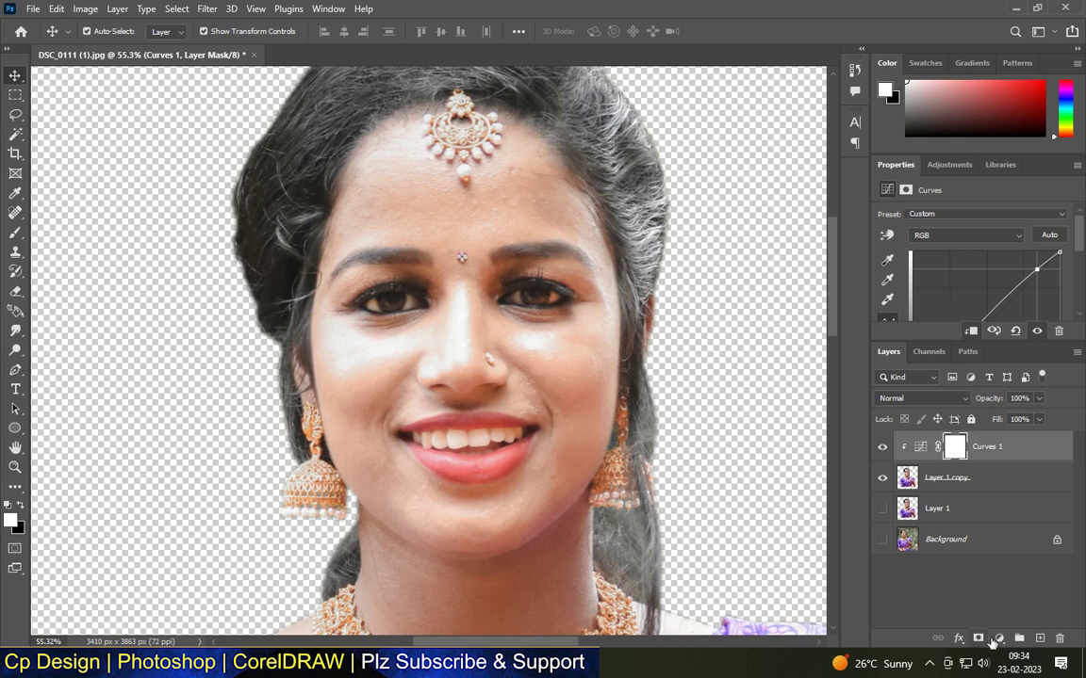
Add a Hue/Saturation adjustment with Hue +10 and Saturation +18.
{"action": "left_click", "coordinate": [1000, 639]}
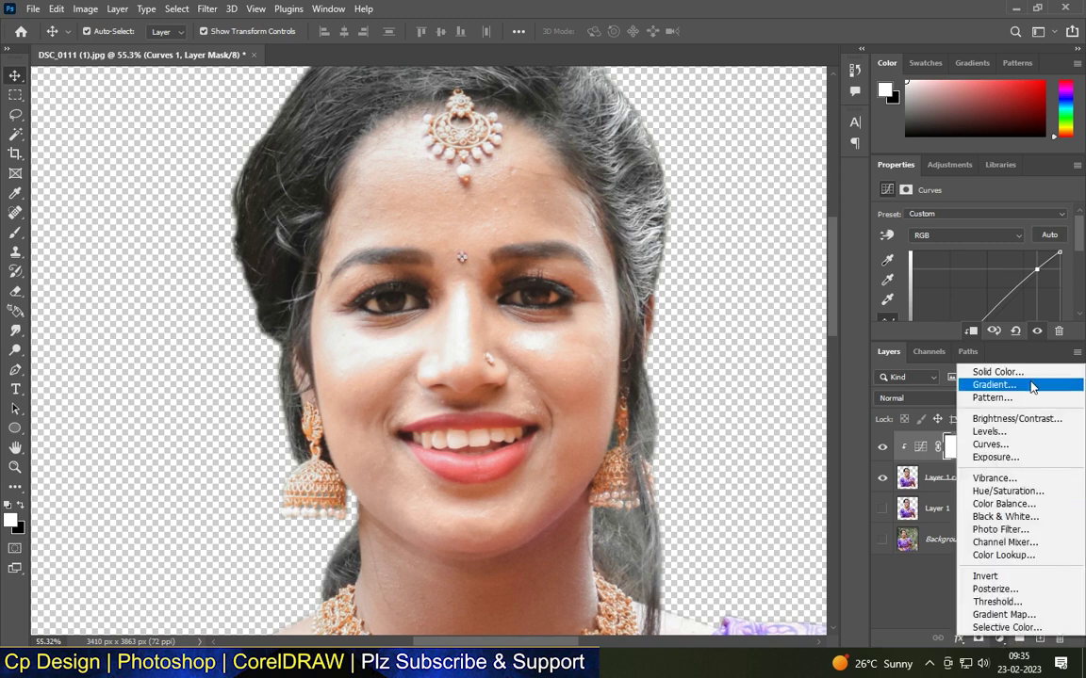
{"action": "left_click", "coordinate": [1008, 491]}
{"action": "left_click_drag", "start_coordinate": [970, 273], "coordinate": [981, 280]}
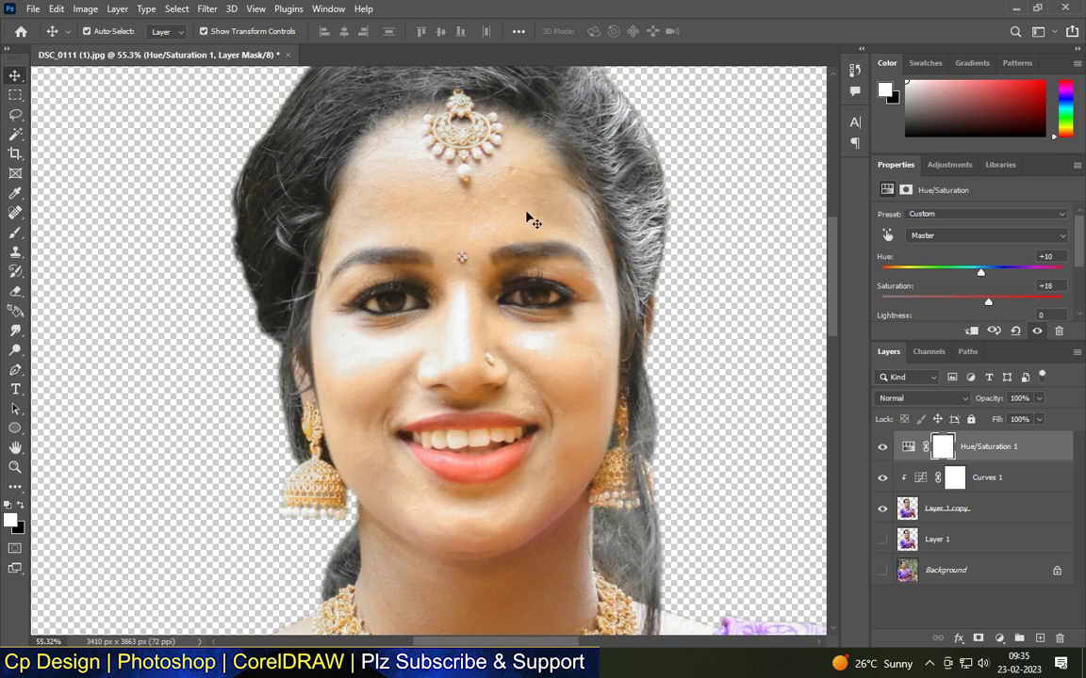
{"action": "scroll", "coordinate": [527, 215], "scroll_direction": "down", "scroll_amount": 5}
{"action": "scroll", "coordinate": [479, 468], "scroll_direction": "up", "scroll_amount": 3}
{"action": "scroll", "coordinate": [479, 467], "scroll_direction": "down", "scroll_amount": 3}
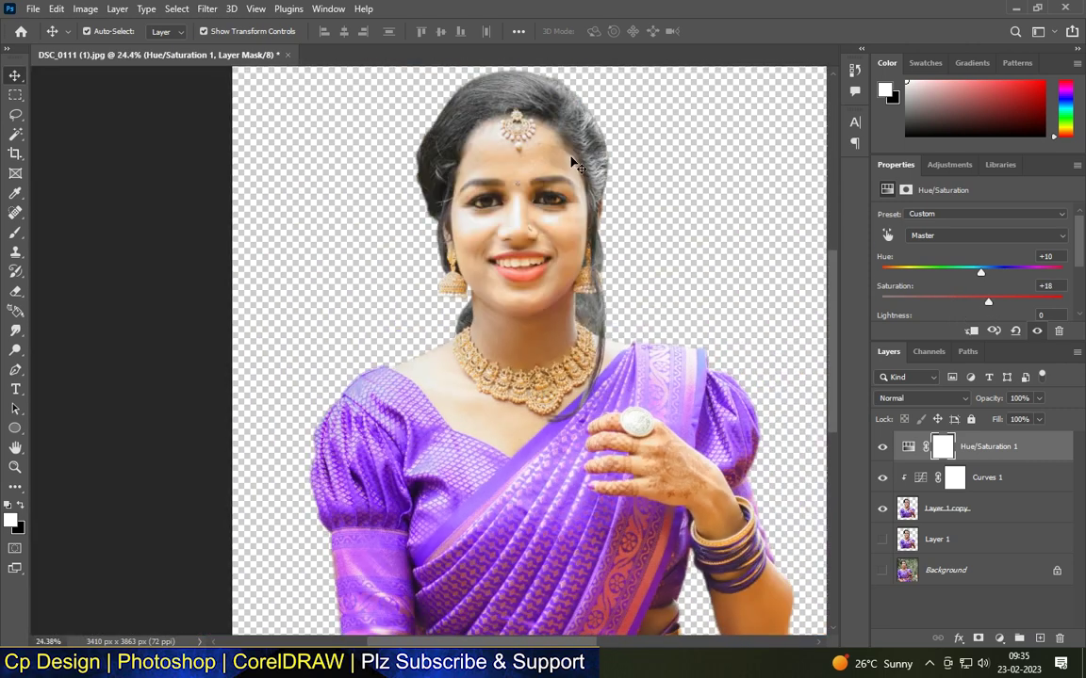
{"action": "scroll", "coordinate": [581, 217], "scroll_direction": "up", "scroll_amount": 4}
Compare the adjusted copy with Layer 1 by toggling their visibility, and raise the Hue/Saturation adjustment's Saturation to +30.
{"action": "left_click", "coordinate": [883, 510]}
{"action": "left_click", "coordinate": [883, 540]}
{"action": "left_click", "coordinate": [884, 512]}
{"action": "left_click", "coordinate": [884, 512]}
{"action": "left_click", "coordinate": [882, 508]}
{"action": "left_click", "coordinate": [883, 539]}
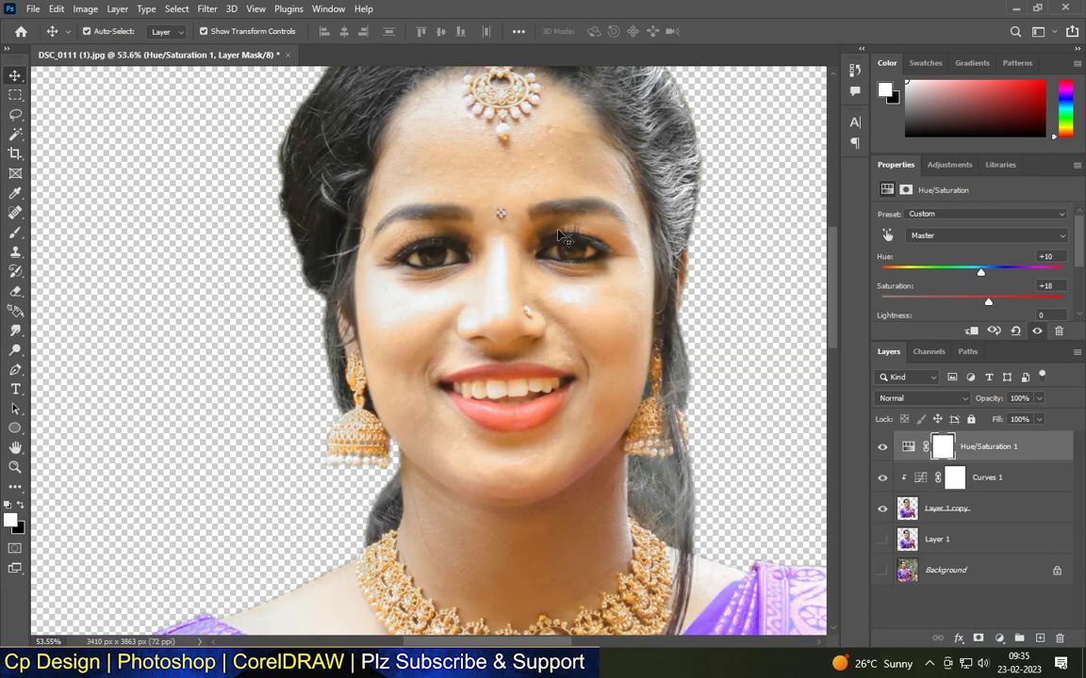
{"action": "scroll", "coordinate": [810, 287], "scroll_direction": "up", "scroll_amount": 2}
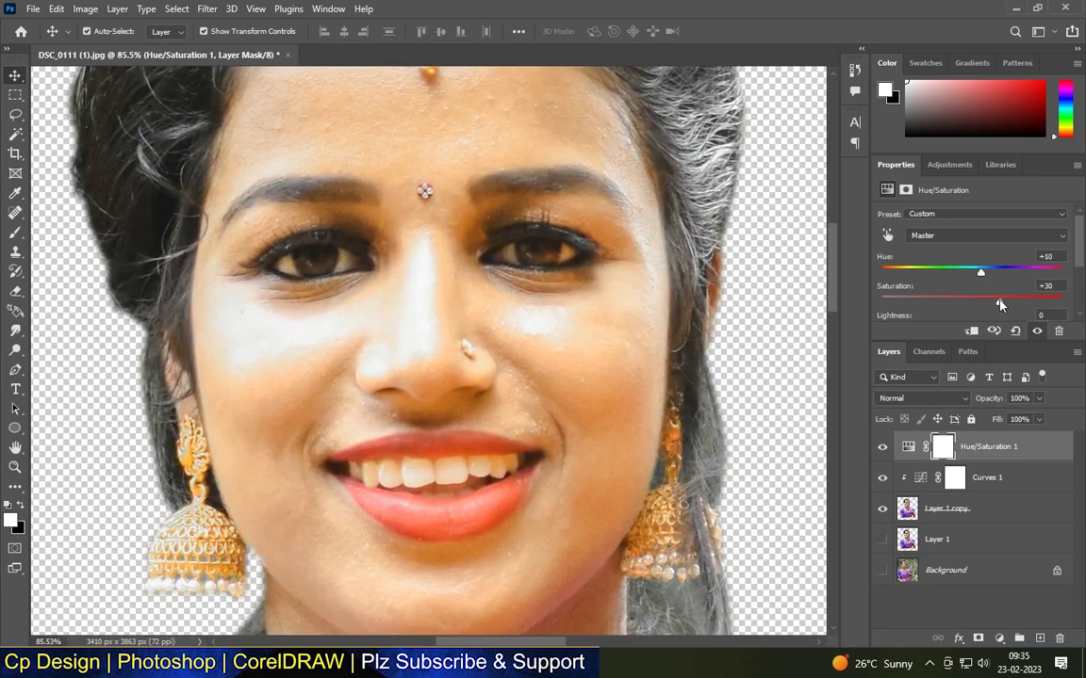
{"action": "scroll", "coordinate": [622, 247], "scroll_direction": "down", "scroll_amount": 2}
Move the Curves adjustment's upper point closer to the white end of the curve.
{"action": "left_click", "coordinate": [986, 478]}
{"action": "mouse_move", "coordinate": [1039, 274]}
{"action": "left_mouse_down"}
{"action": "mouse_move", "coordinate": [1023, 268]}
{"action": "mouse_move", "coordinate": [1051, 291]}
{"action": "mouse_move", "coordinate": [1046, 252]}
{"action": "mouse_move", "coordinate": [1051, 261]}
{"action": "left_mouse_up"}
{"action": "scroll", "coordinate": [483, 211], "scroll_direction": "down", "scroll_amount": 2}
Compare the portrait before and after the corrections by toggling the visibility of the cutout and adjustment layers.
{"action": "left_click", "coordinate": [886, 514]}
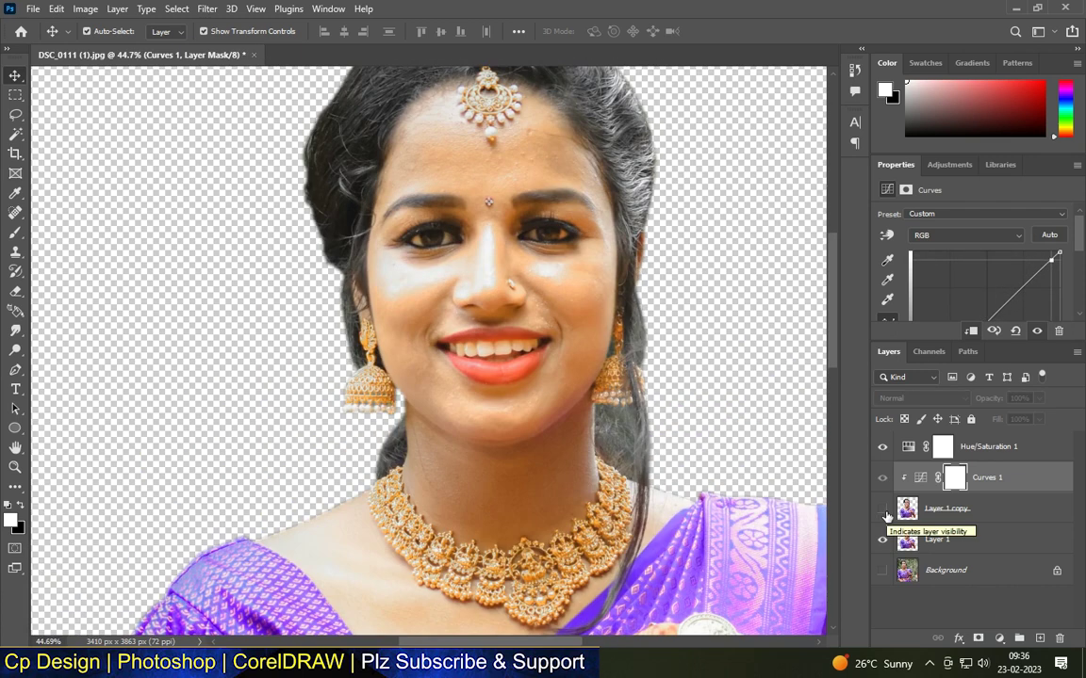
{"action": "left_click", "coordinate": [883, 510]}
{"action": "left_click", "coordinate": [885, 511]}
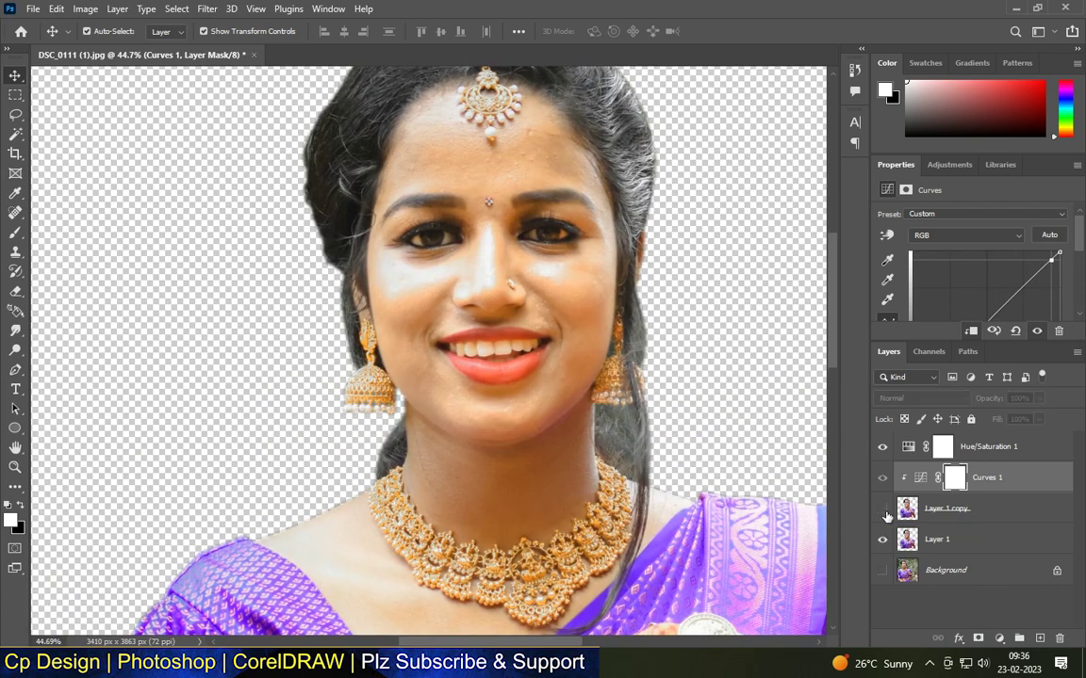
{"action": "left_click", "coordinate": [885, 450]}
{"action": "left_click", "coordinate": [883, 481]}
{"action": "left_click", "coordinate": [883, 480]}
{"action": "left_click", "coordinate": [885, 449]}
{"action": "left_click", "coordinate": [884, 482]}
{"action": "scroll", "coordinate": [527, 290], "scroll_direction": "down", "scroll_amount": 3}
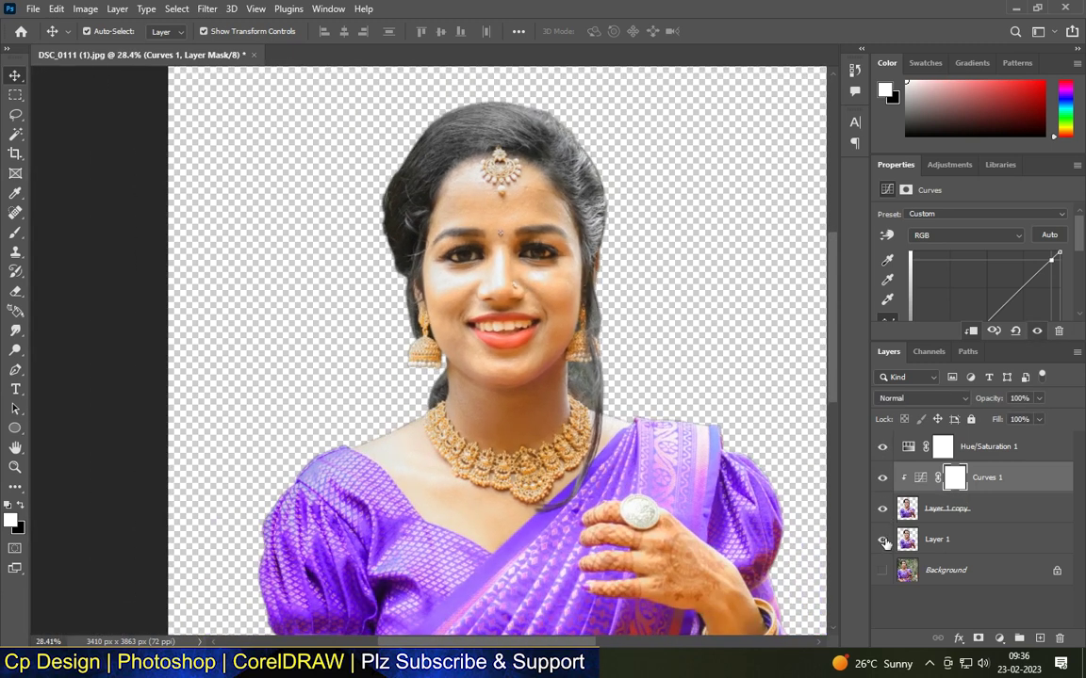
{"action": "left_click", "coordinate": [884, 541]}
Add an Exposure adjustment with Exposure +0.17, Offset -0.0125 and Gamma Correction 0.92.
{"action": "scroll", "coordinate": [549, 193], "scroll_direction": "down", "scroll_amount": 3}
{"action": "scroll", "coordinate": [554, 188], "scroll_direction": "up", "scroll_amount": 5}
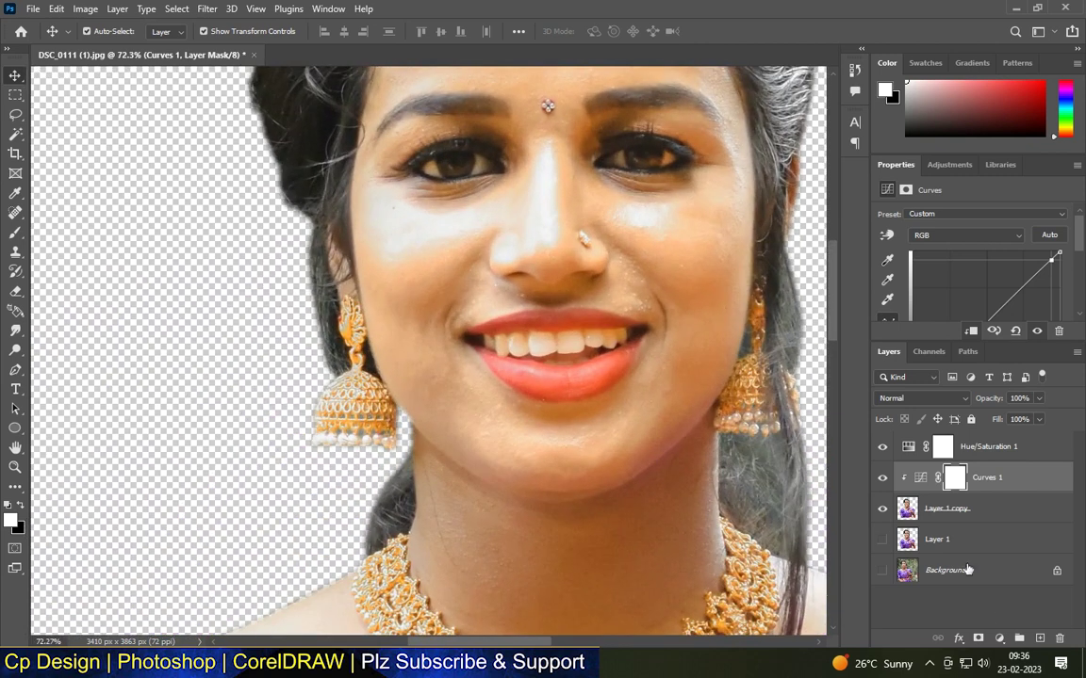
{"action": "left_click", "coordinate": [1000, 638]}
{"action": "left_click", "coordinate": [995, 459]}
{"action": "left_click_drag", "start_coordinate": [972, 251], "coordinate": [978, 311]}
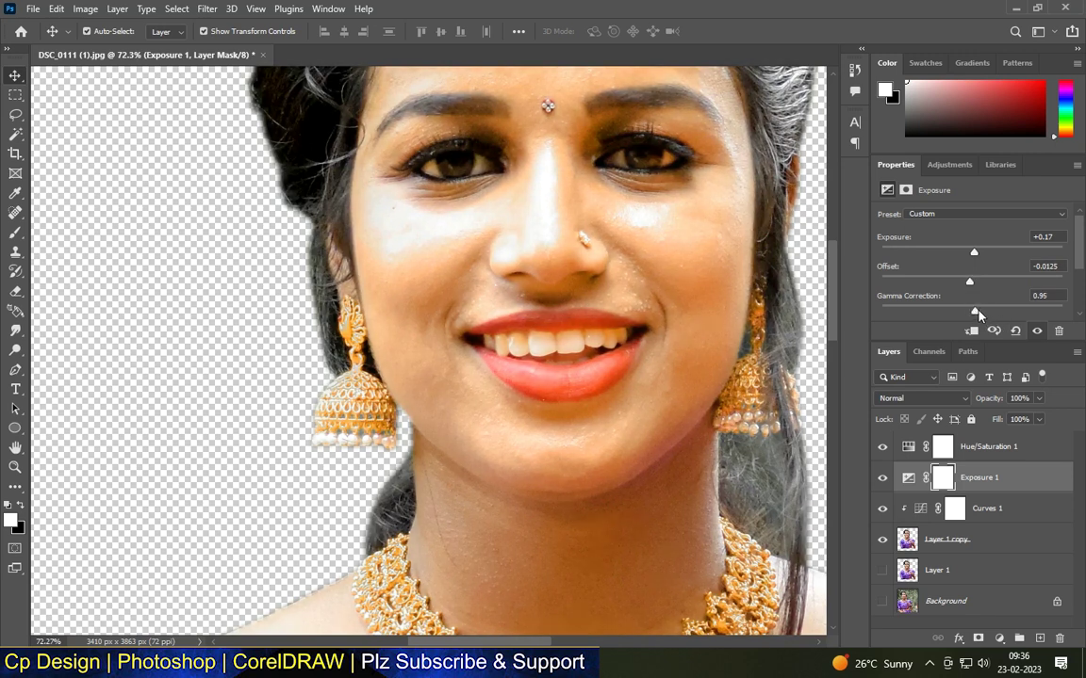
Set the Exposure adjustment's Gamma Correction to 1.00 and check the face, necklace and saree.
{"action": "scroll", "coordinate": [552, 242], "scroll_direction": "down", "scroll_amount": 10}
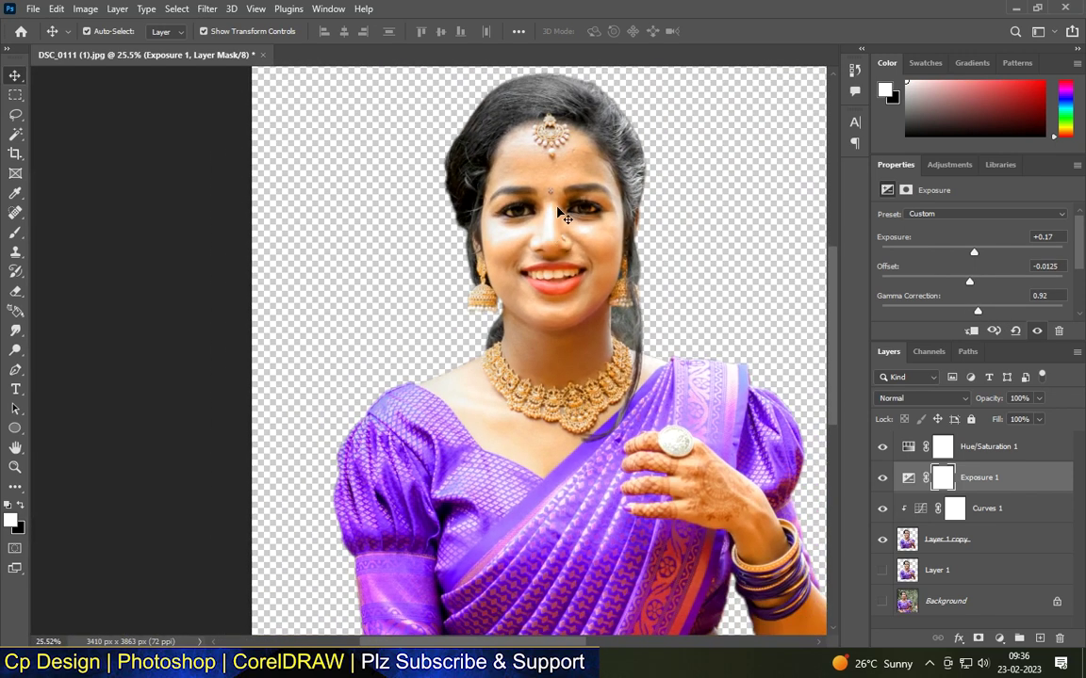
{"action": "scroll", "coordinate": [583, 202], "scroll_direction": "up", "scroll_amount": 9}
{"action": "scroll", "coordinate": [586, 202], "scroll_direction": "up", "scroll_amount": 3}
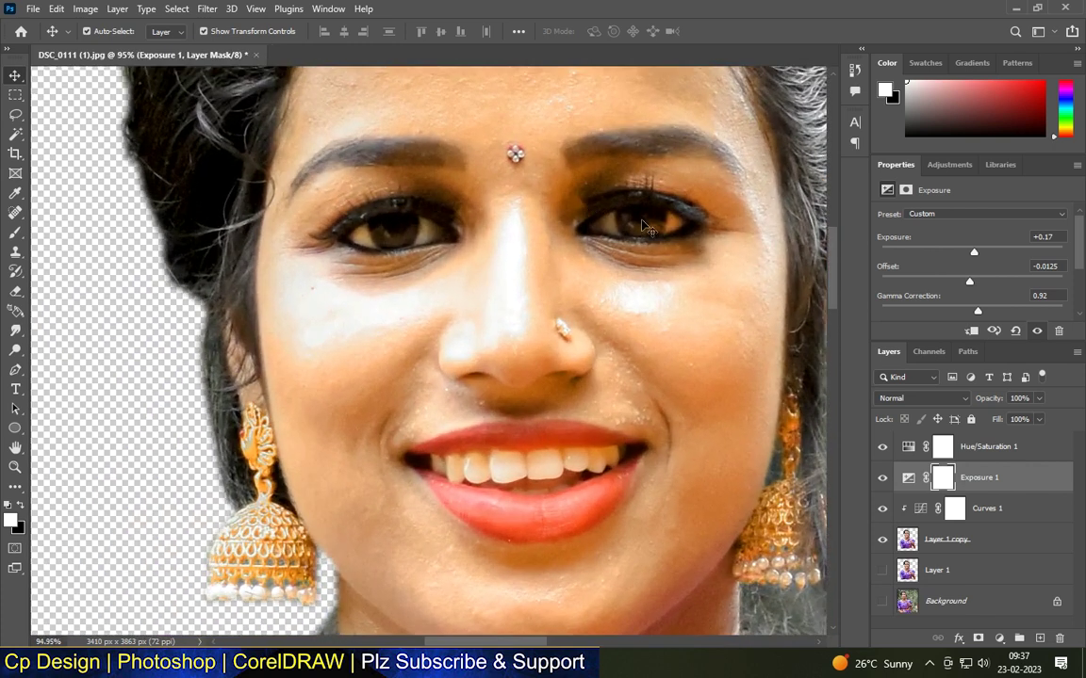
{"action": "left_click_drag", "start_coordinate": [978, 312], "coordinate": [973, 312]}
{"action": "scroll", "coordinate": [532, 212], "scroll_direction": "down", "scroll_amount": 3}
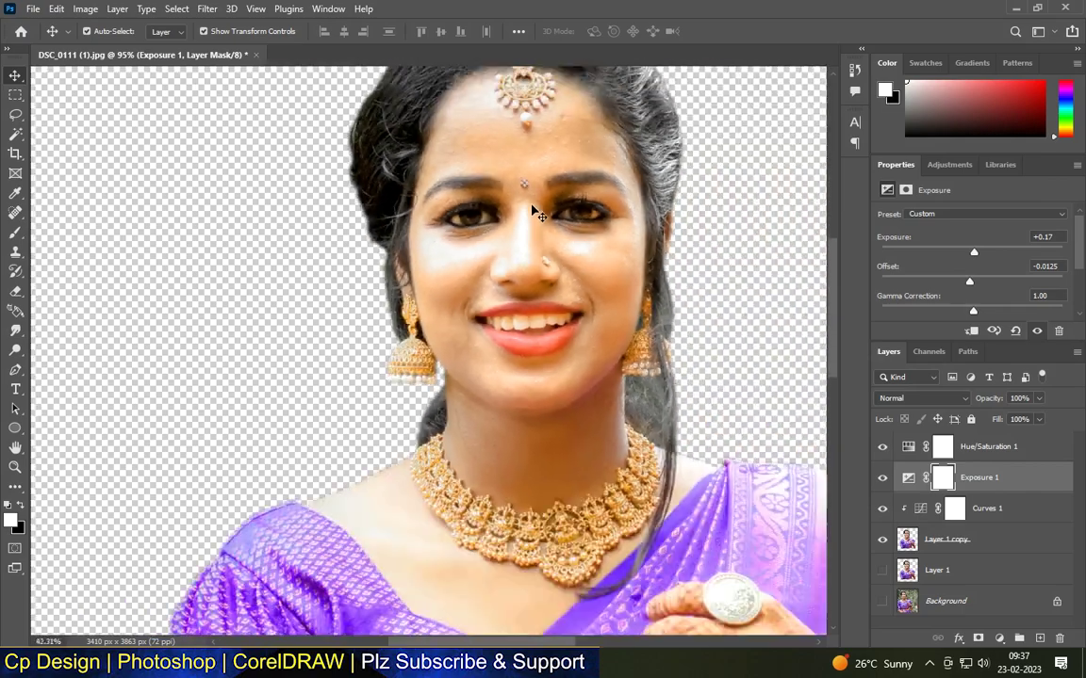
{"action": "scroll", "coordinate": [533, 209], "scroll_direction": "down", "scroll_amount": 2}
{"action": "scroll", "coordinate": [540, 203], "scroll_direction": "up", "scroll_amount": 6}
{"action": "scroll", "coordinate": [555, 163], "scroll_direction": "down", "scroll_amount": 6}
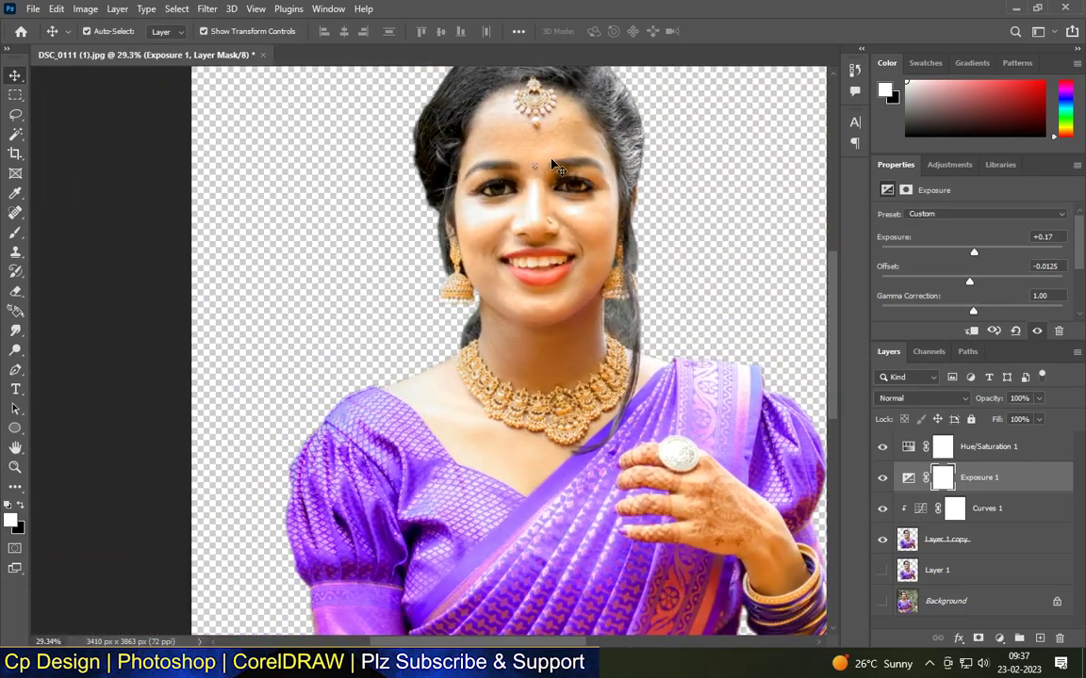
{"action": "scroll", "coordinate": [717, 496], "scroll_direction": "up", "scroll_amount": 3}
{"action": "scroll", "coordinate": [675, 398], "scroll_direction": "down", "scroll_amount": 3}
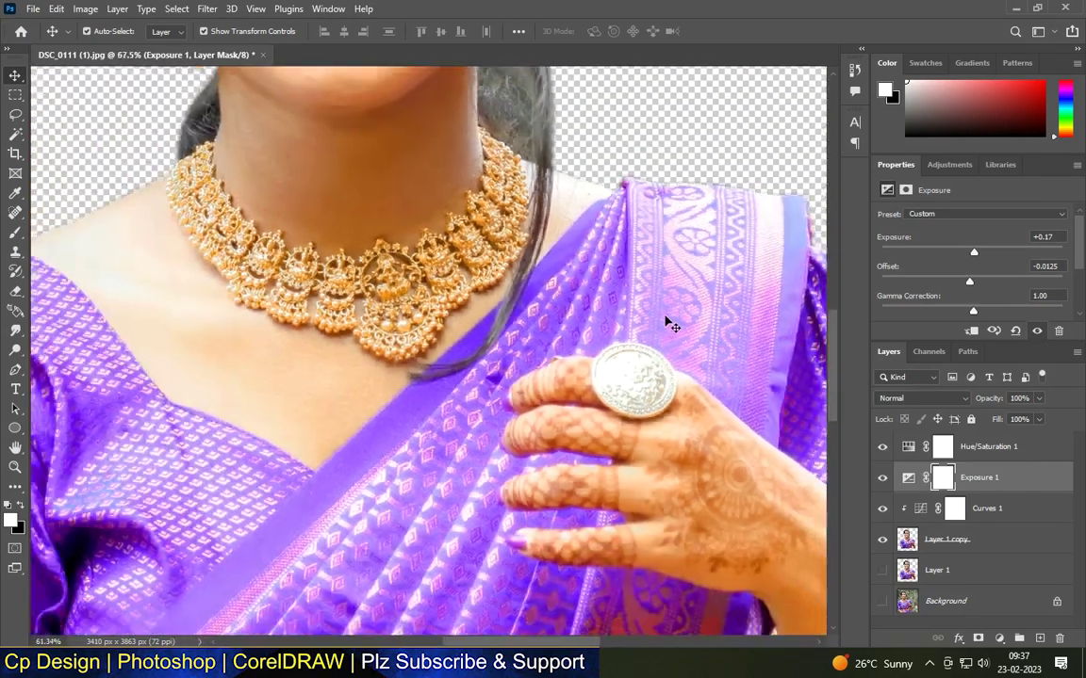
Sharpen the cutout copy layer to bring out fine detail in the face, jewellery and saree.
{"action": "left_click", "coordinate": [989, 545]}
{"action": "left_click", "coordinate": [219, 9]}
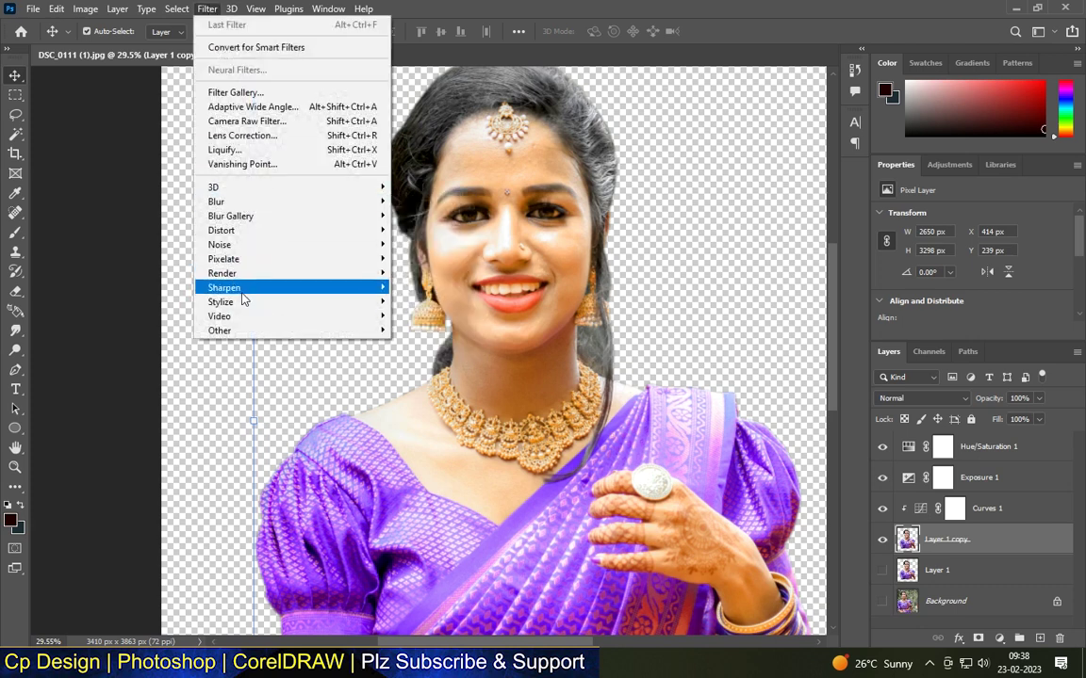
{"action": "mouse_move", "coordinate": [221, 268]}
{"action": "left_click", "coordinate": [396, 321]}
{"action": "left_click_drag", "start_coordinate": [810, 327], "coordinate": [816, 327]}
{"action": "left_click_drag", "start_coordinate": [671, 366], "coordinate": [677, 366]}
{"action": "left_click", "coordinate": [819, 118]}
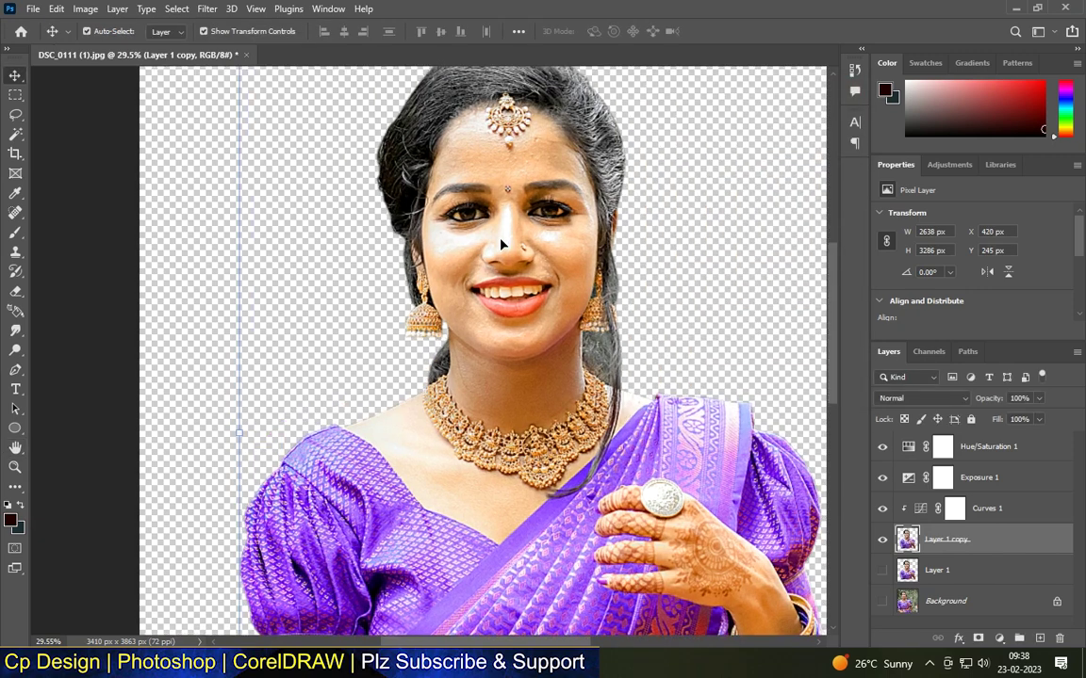
{"action": "scroll", "coordinate": [500, 244], "scroll_direction": "up", "scroll_amount": 5}
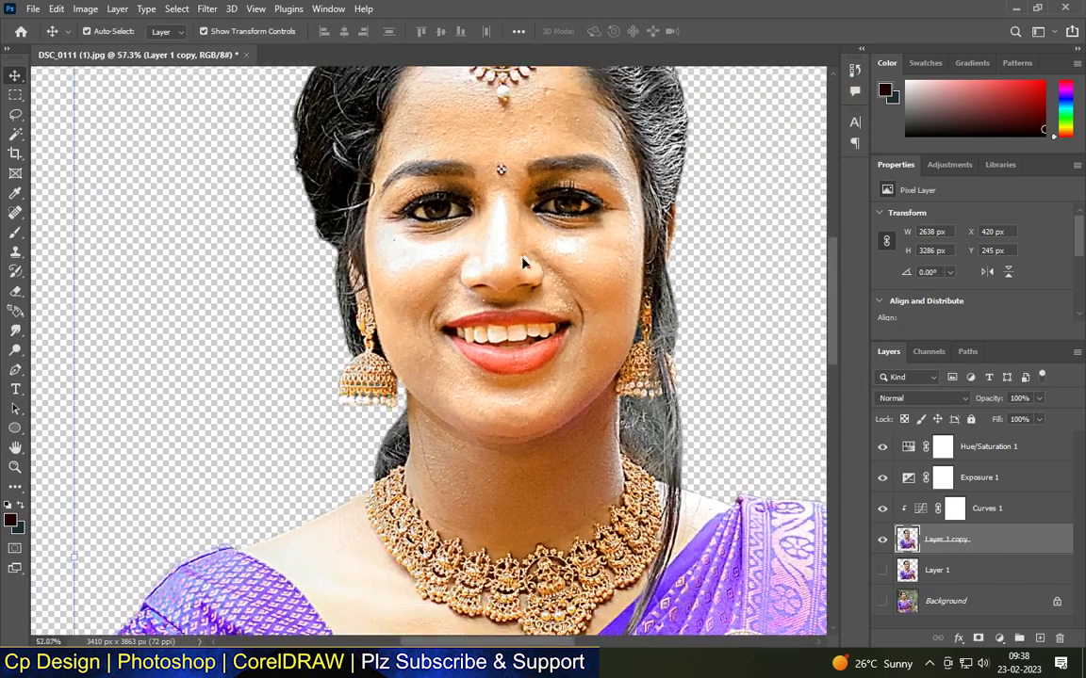
{"action": "scroll", "coordinate": [523, 263], "scroll_direction": "down", "scroll_amount": 2}
Set up the Brush tool with a soft round tip enlarged to 125 px.
{"action": "key", "text": "b"}
{"action": "left_click", "coordinate": [94, 31]}
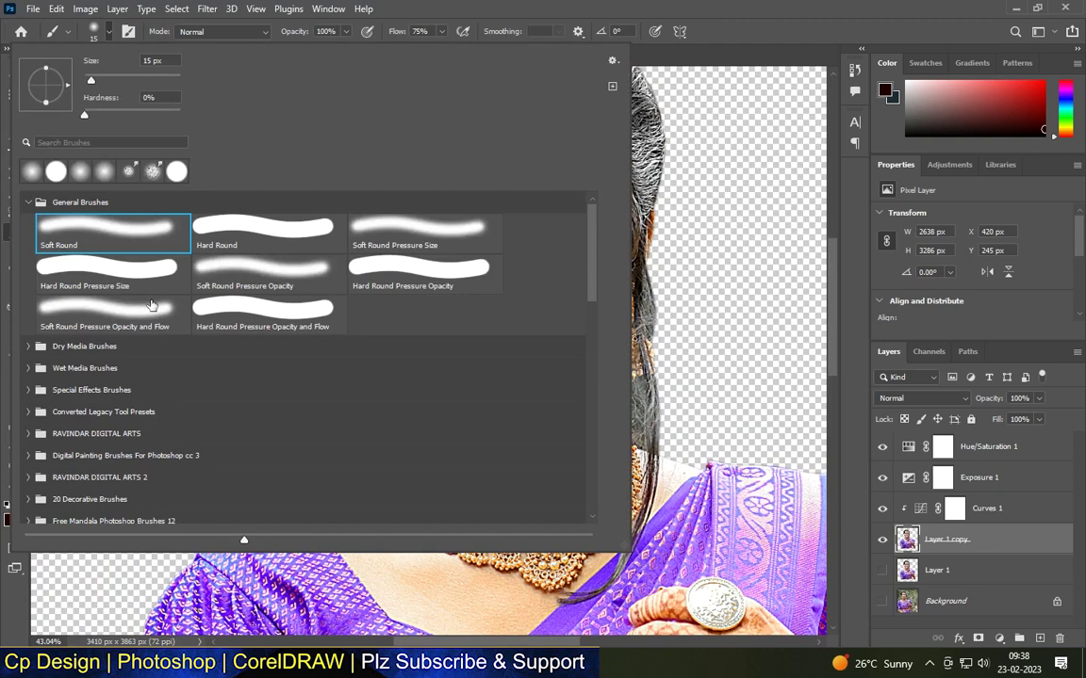
{"action": "left_click", "coordinate": [150, 305]}
{"action": "left_click", "coordinate": [676, 242]}
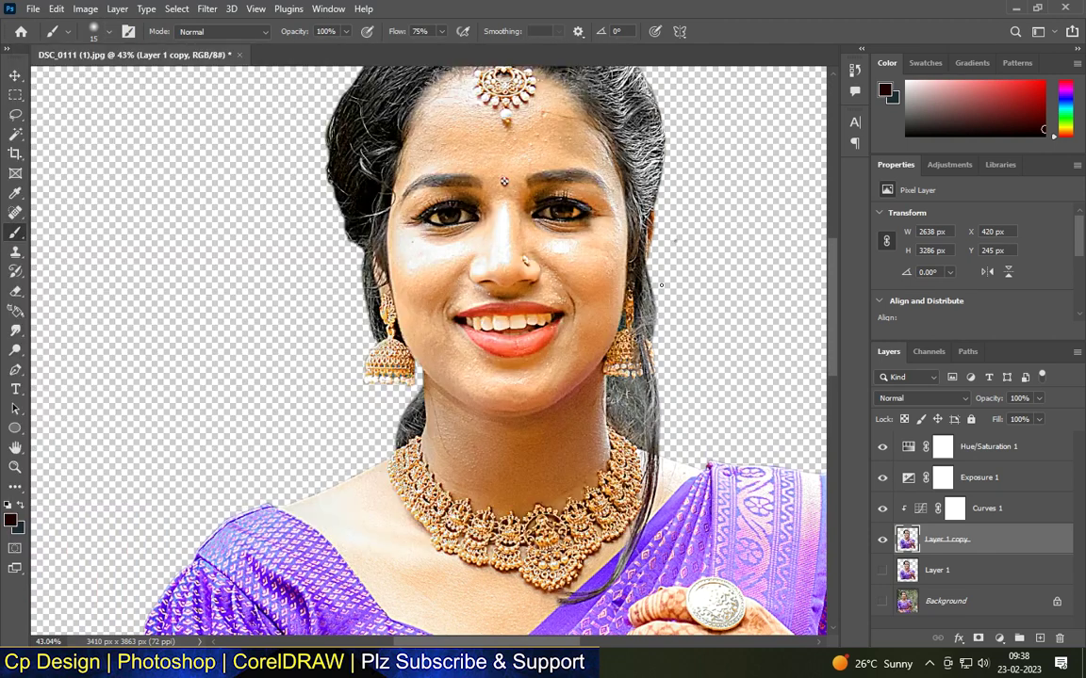
{"action": "key", "text": "bracketright"}
{"action": "key", "text": "bracketright"}
{"action": "key", "text": "bracketright"}
{"action": "key", "text": "bracketright"}
{"action": "key", "text": "bracketright"}
{"action": "key", "text": "bracketright"}
{"action": "key", "text": "bracketright"}
{"action": "key", "text": "bracketright"}
{"action": "key", "text": "bracketright"}
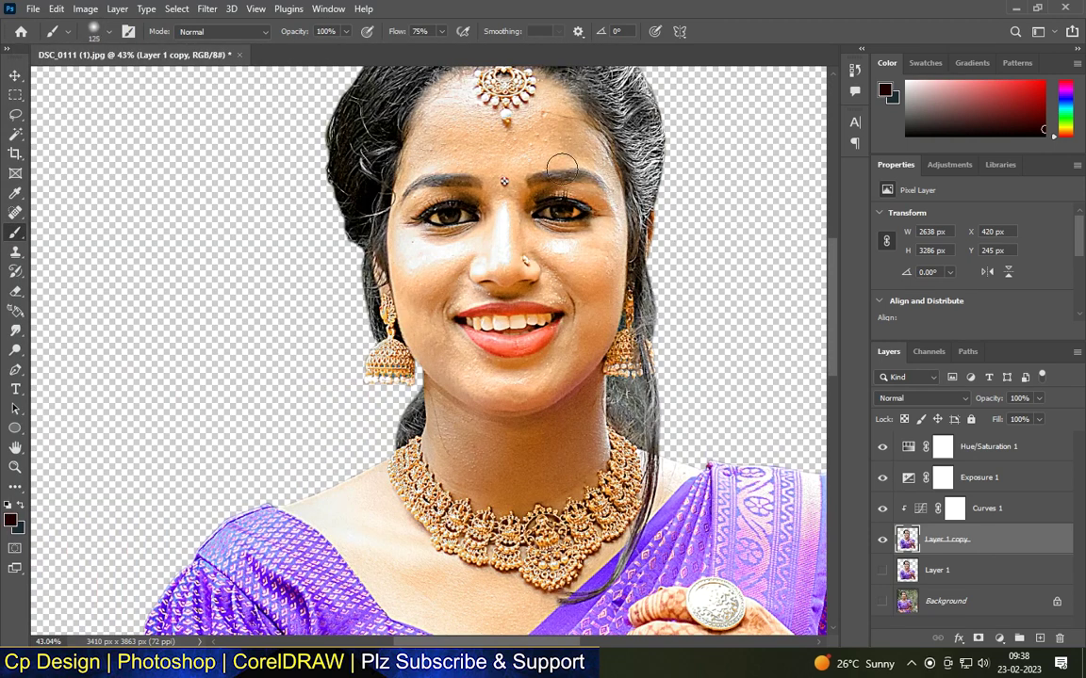
Brush soft blush onto both cheeks using pink #e48080 at 37% opacity.
{"action": "key", "text": "bracketleft"}
{"action": "left_click", "coordinate": [346, 31]}
{"action": "scroll", "coordinate": [594, 218], "scroll_direction": "up", "scroll_amount": 2}
{"action": "left_click", "coordinate": [10, 519]}
{"action": "left_click", "coordinate": [726, 411]}
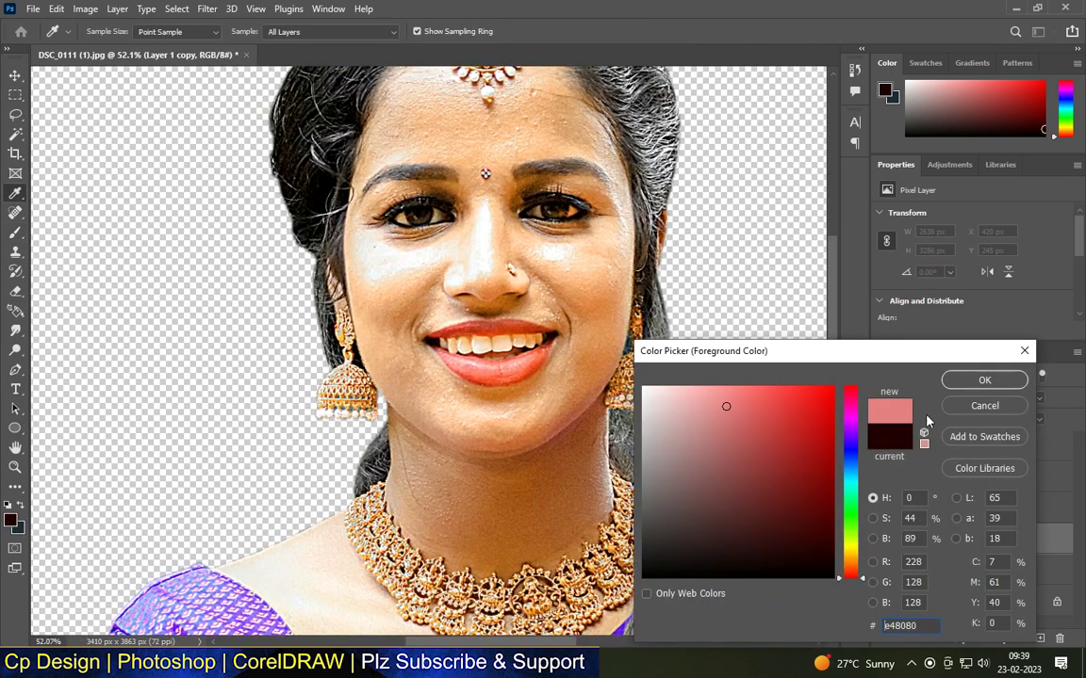
{"action": "left_click", "coordinate": [984, 380]}
{"action": "scroll", "coordinate": [573, 242], "scroll_direction": "up", "scroll_amount": 3}
{"action": "left_click_drag", "start_coordinate": [582, 303], "coordinate": [617, 348]}
{"action": "mouse_move", "coordinate": [321, 282]}
{"action": "left_mouse_down"}
{"action": "mouse_move", "coordinate": [319, 314]}
{"action": "mouse_move", "coordinate": [310, 296]}
{"action": "mouse_move", "coordinate": [308, 314]}
{"action": "left_mouse_up"}
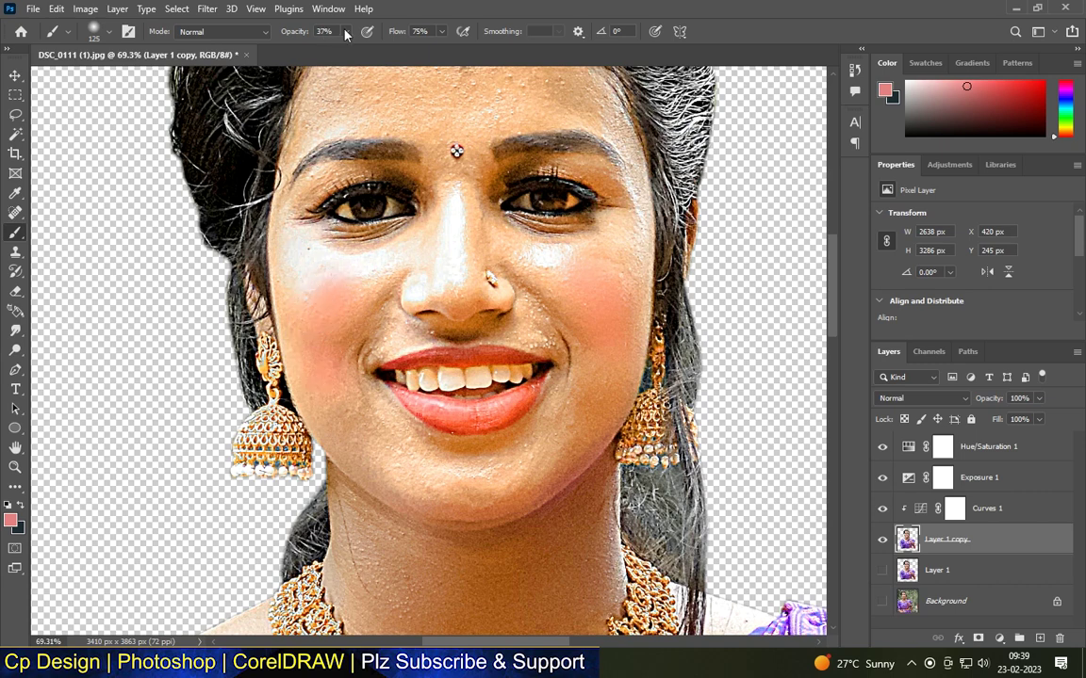
Lower the brush opacity to 13% and tint the forehead with a light orange.
{"action": "left_click_drag", "start_coordinate": [331, 60], "coordinate": [326, 60]}
{"action": "scroll", "coordinate": [467, 325], "scroll_direction": "down", "scroll_amount": 3}
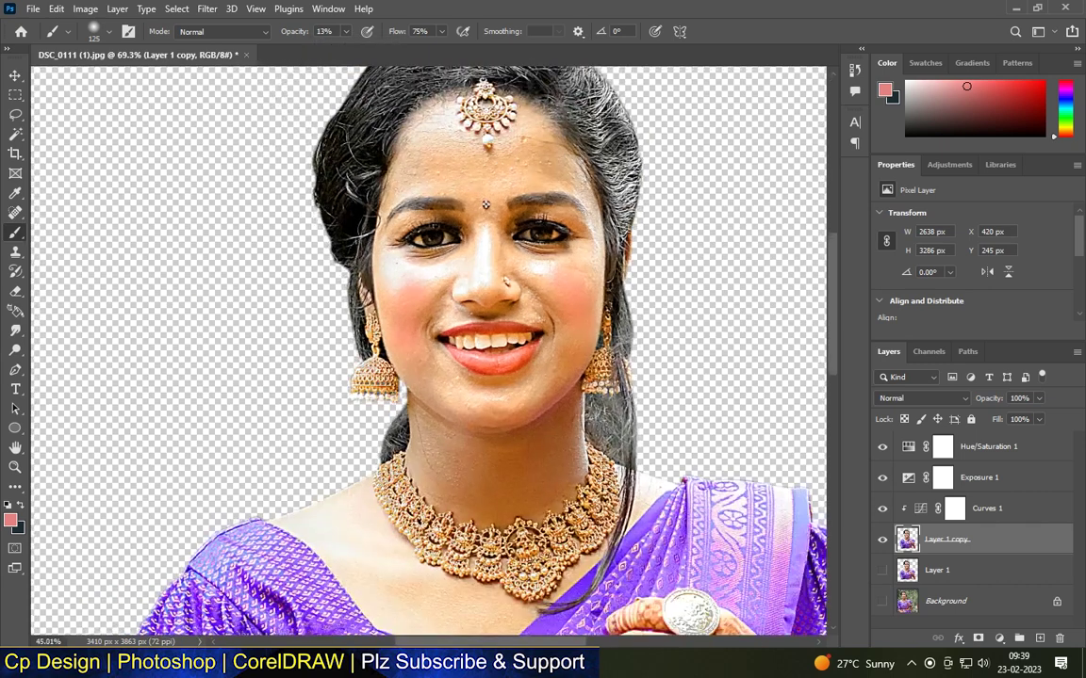
{"action": "scroll", "coordinate": [524, 363], "scroll_direction": "down", "scroll_amount": 3}
{"action": "scroll", "coordinate": [497, 230], "scroll_direction": "up", "scroll_amount": 3}
{"action": "left_click", "coordinate": [885, 90]}
{"action": "mouse_move", "coordinate": [860, 586]}
{"action": "left_mouse_down"}
{"action": "mouse_move", "coordinate": [860, 553]}
{"action": "mouse_move", "coordinate": [860, 564]}
{"action": "left_mouse_up"}
{"action": "left_click", "coordinate": [982, 381]}
{"action": "scroll", "coordinate": [376, 216], "scroll_direction": "up", "scroll_amount": 1}
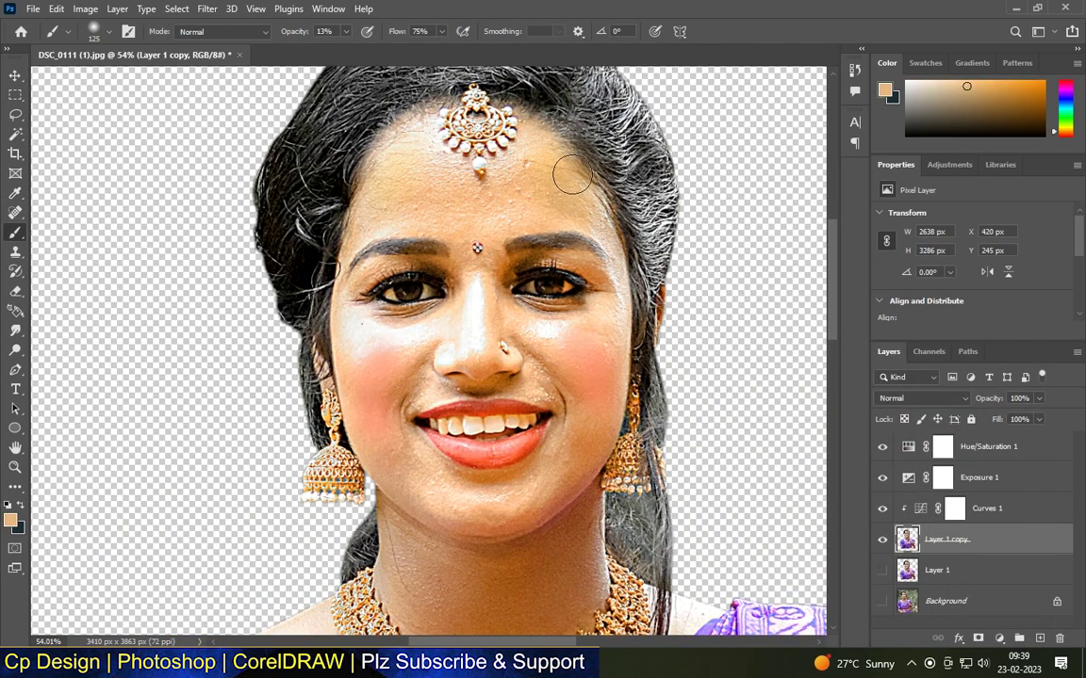
{"action": "scroll", "coordinate": [524, 75], "scroll_direction": "down", "scroll_amount": 2}
{"action": "scroll", "coordinate": [531, 359], "scroll_direction": "up", "scroll_amount": 3}
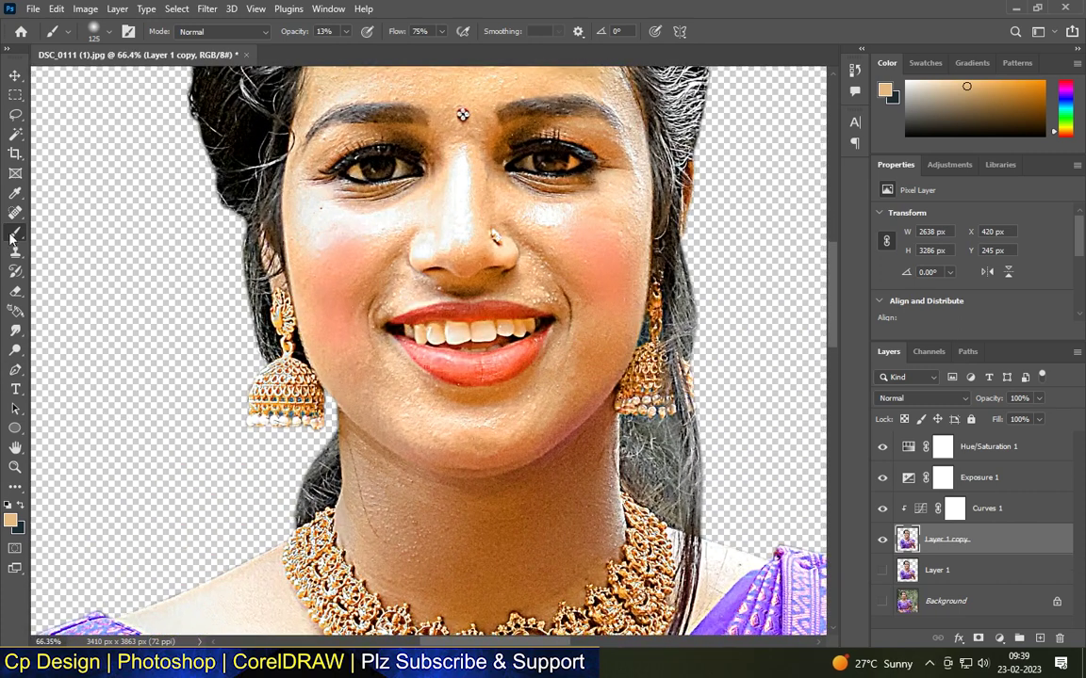
Shade the jawline beside the right-hand earring with purple #af4ed7 using a soft, low-opacity brush.
{"action": "left_click", "coordinate": [10, 520]}
{"action": "left_click", "coordinate": [111, 622]}
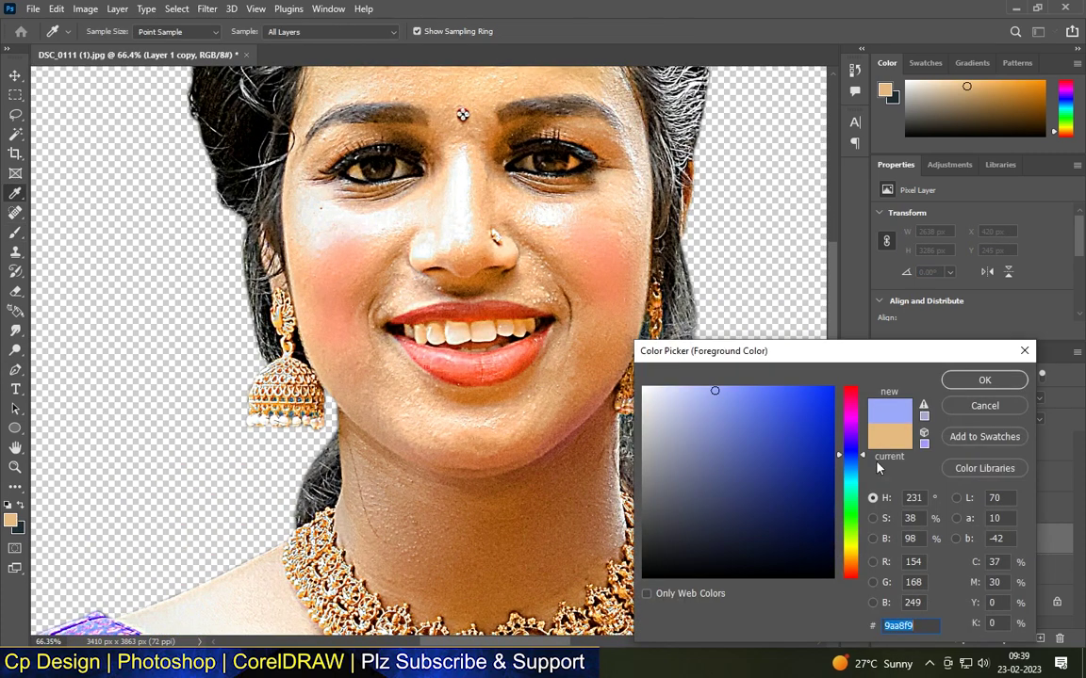
{"action": "left_click", "coordinate": [852, 434]}
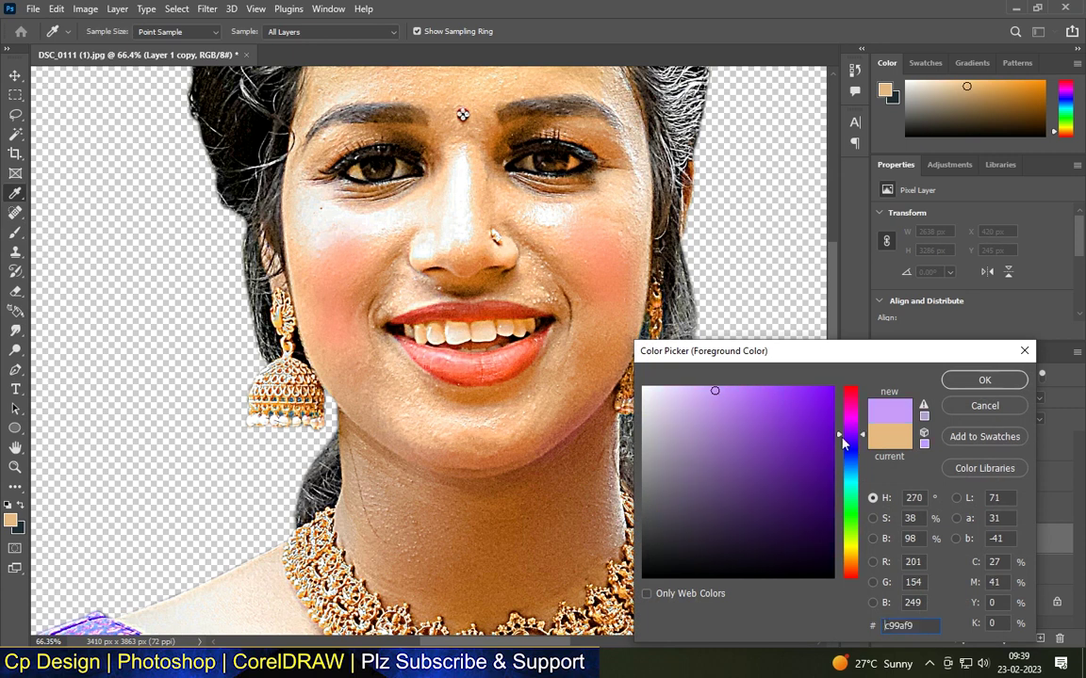
{"action": "left_click_drag", "start_coordinate": [843, 439], "coordinate": [857, 429]}
{"action": "left_click", "coordinate": [765, 417]}
{"action": "key", "text": "Return"}
{"action": "scroll", "coordinate": [589, 377], "scroll_direction": "up", "scroll_amount": 2}
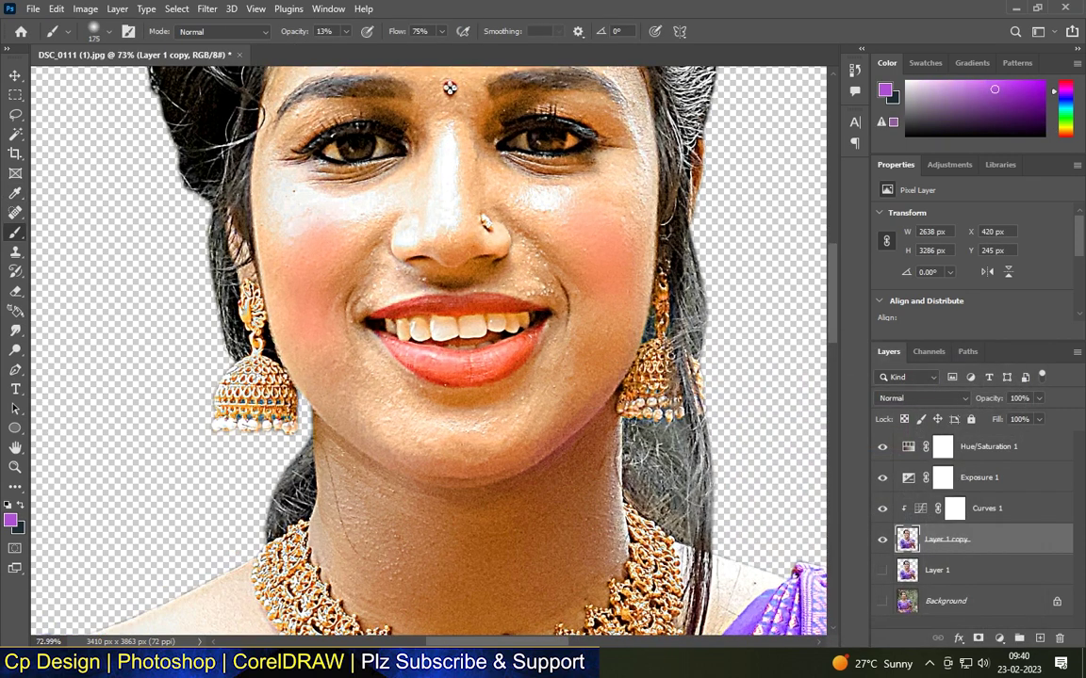
{"action": "scroll", "coordinate": [547, 457], "scroll_direction": "down", "scroll_amount": 3}
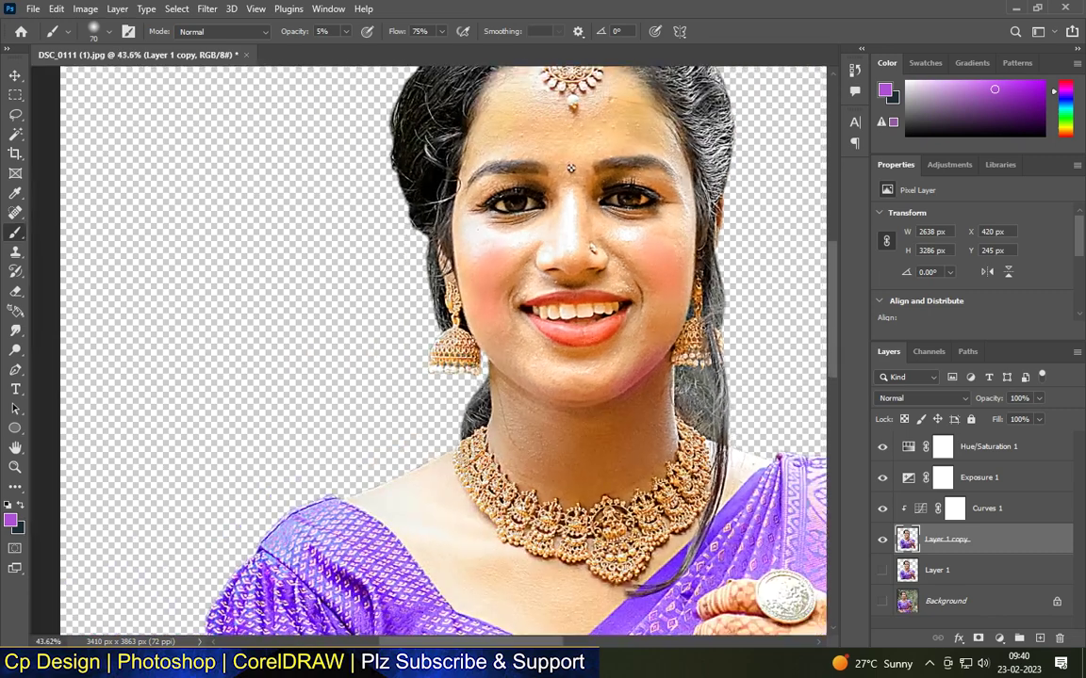
Brush near-white highlights onto the chin and nose with a 70 px tip at 5% opacity.
{"action": "scroll", "coordinate": [575, 405], "scroll_direction": "up", "scroll_amount": 4}
{"action": "left_click", "coordinate": [11, 518]}
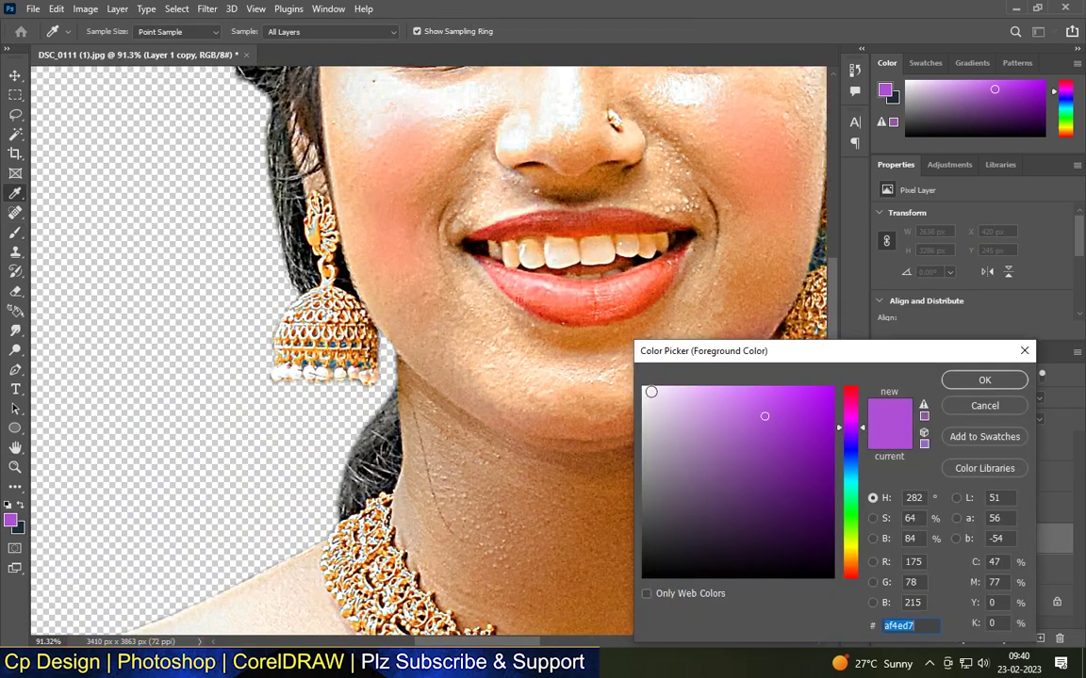
{"action": "left_click", "coordinate": [645, 391]}
{"action": "key", "text": "Return"}
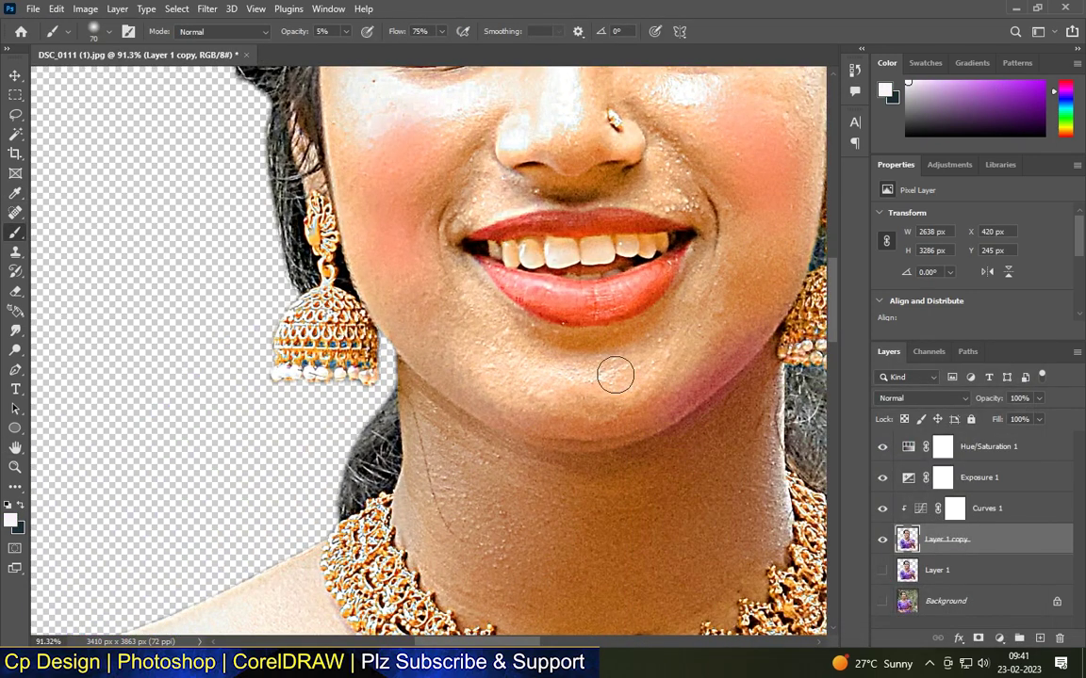
{"action": "scroll", "coordinate": [527, 382], "scroll_direction": "down", "scroll_amount": 3}
{"action": "scroll", "coordinate": [669, 207], "scroll_direction": "up", "scroll_amount": 2}
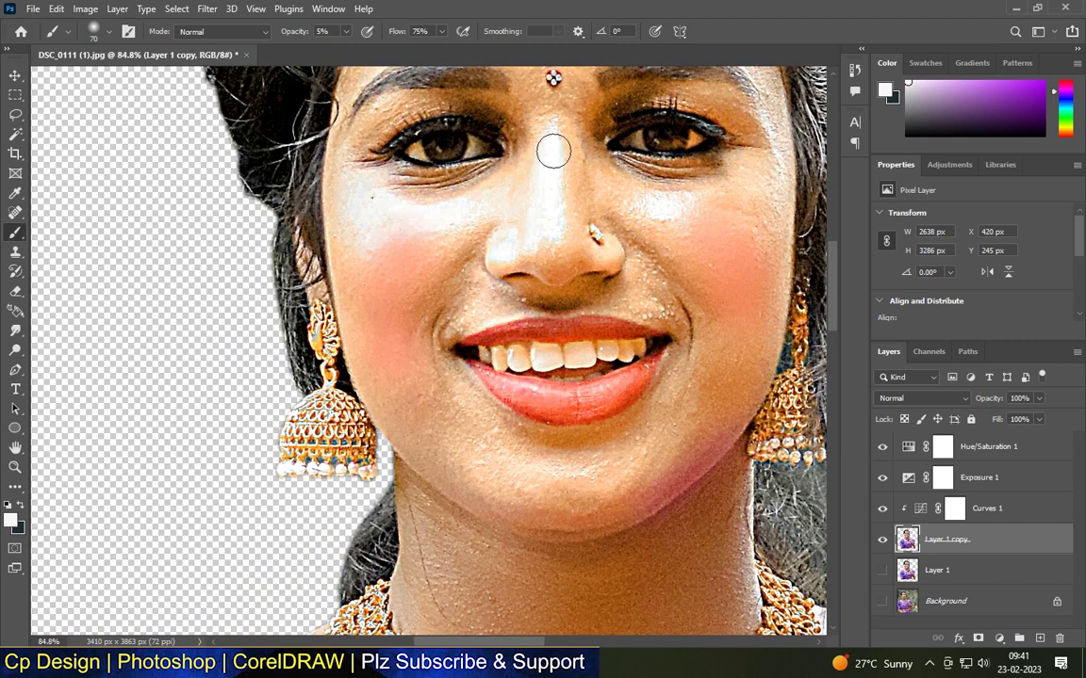
{"action": "scroll", "coordinate": [547, 241], "scroll_direction": "down", "scroll_amount": 3}
{"action": "scroll", "coordinate": [556, 231], "scroll_direction": "up", "scroll_amount": 3}
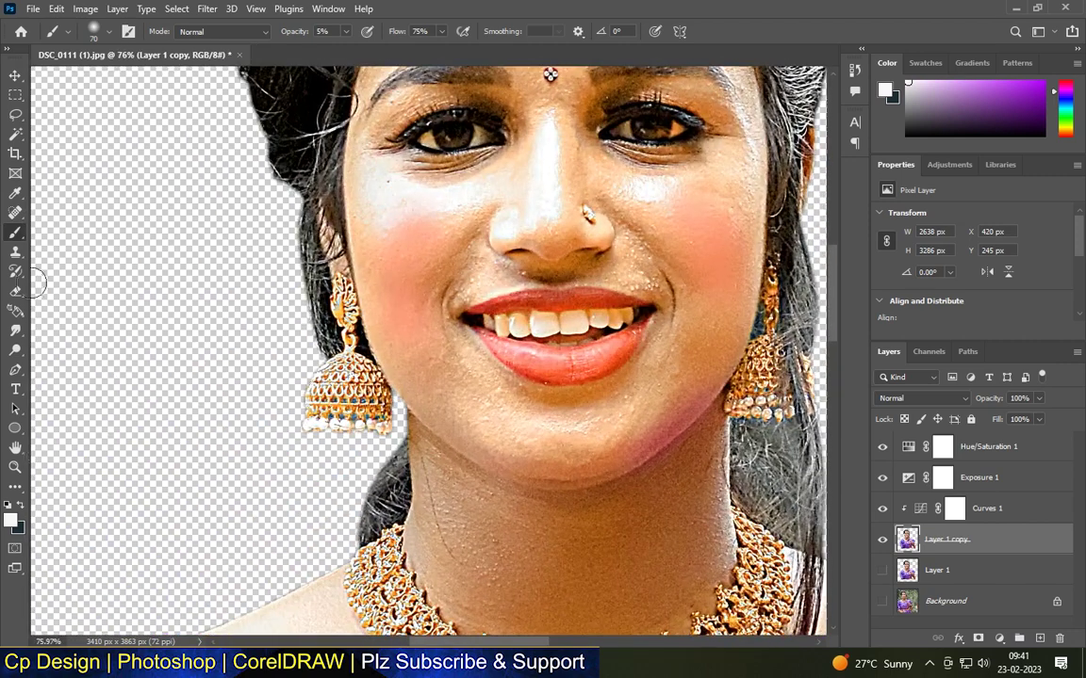
Sample the red of the lips and paint over both lips with a 30 px brush at 5% opacity.
{"action": "left_click", "coordinate": [10, 520]}
{"action": "left_click", "coordinate": [532, 347]}
{"action": "left_click", "coordinate": [983, 381]}
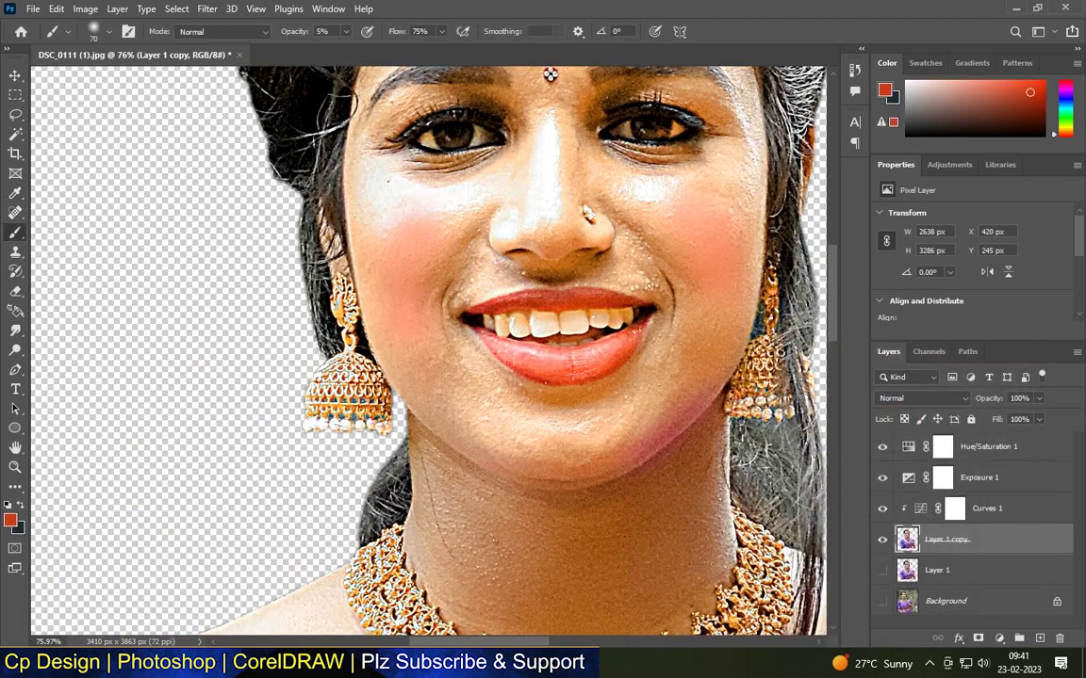
{"action": "scroll", "coordinate": [542, 351], "scroll_direction": "up", "scroll_amount": 3}
{"action": "key", "text": "bracketleft"}
{"action": "key", "text": "bracketleft"}
{"action": "scroll", "coordinate": [542, 352], "scroll_direction": "up", "scroll_amount": 1}
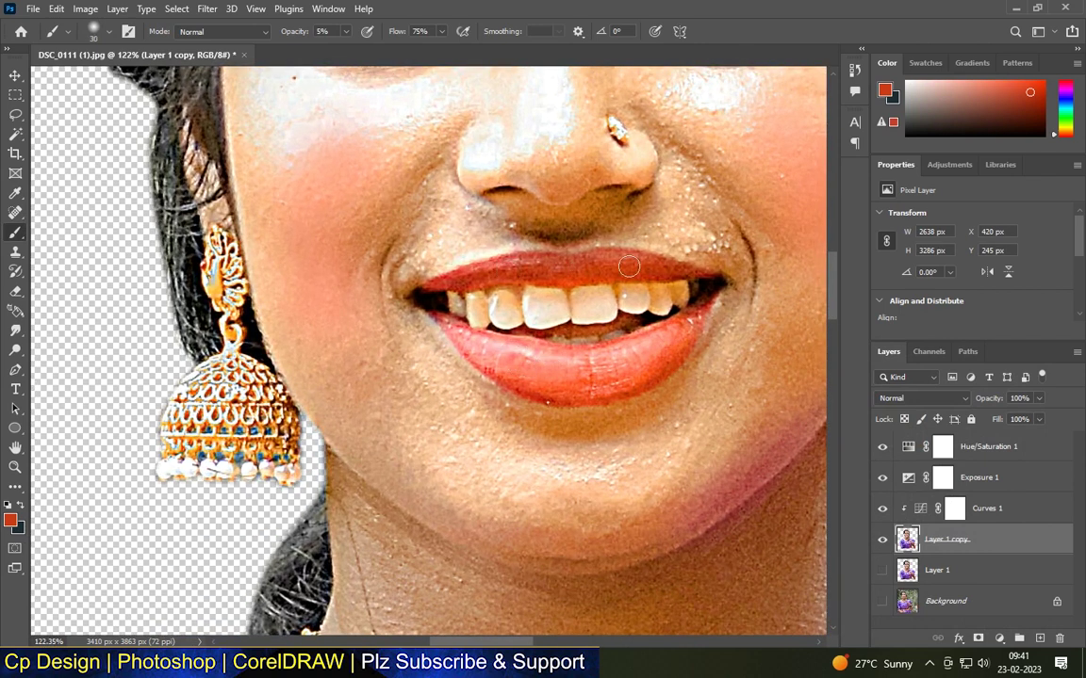
{"action": "scroll", "coordinate": [627, 368], "scroll_direction": "down", "scroll_amount": 2}
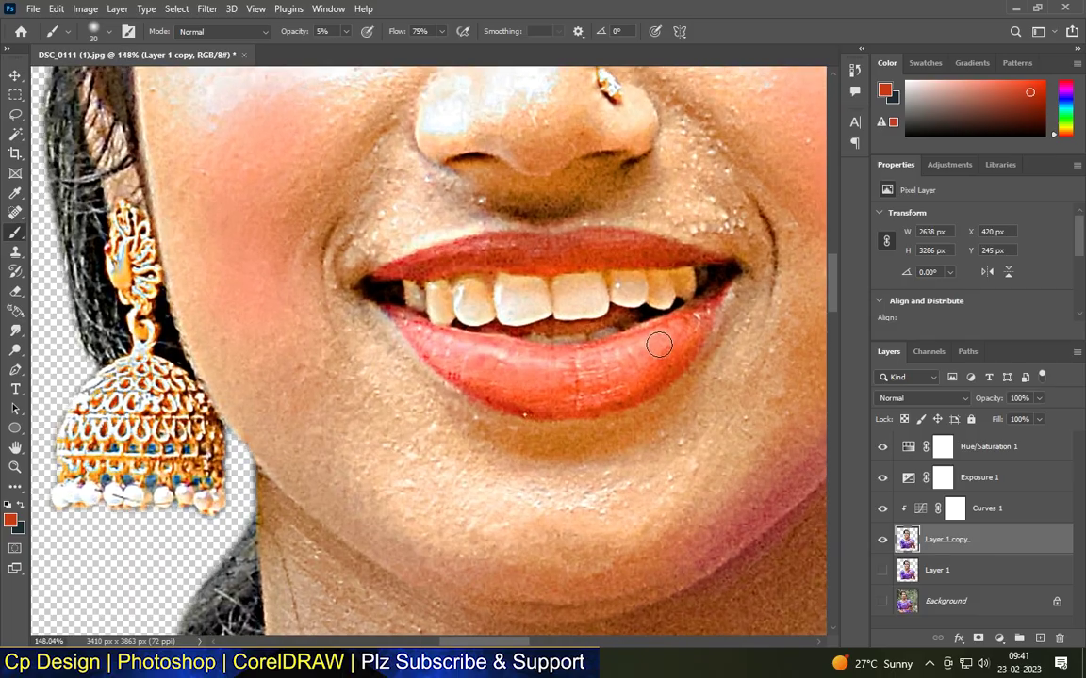
{"action": "scroll", "coordinate": [551, 317], "scroll_direction": "up", "scroll_amount": 2}
{"action": "scroll", "coordinate": [551, 317], "scroll_direction": "down", "scroll_amount": 3}
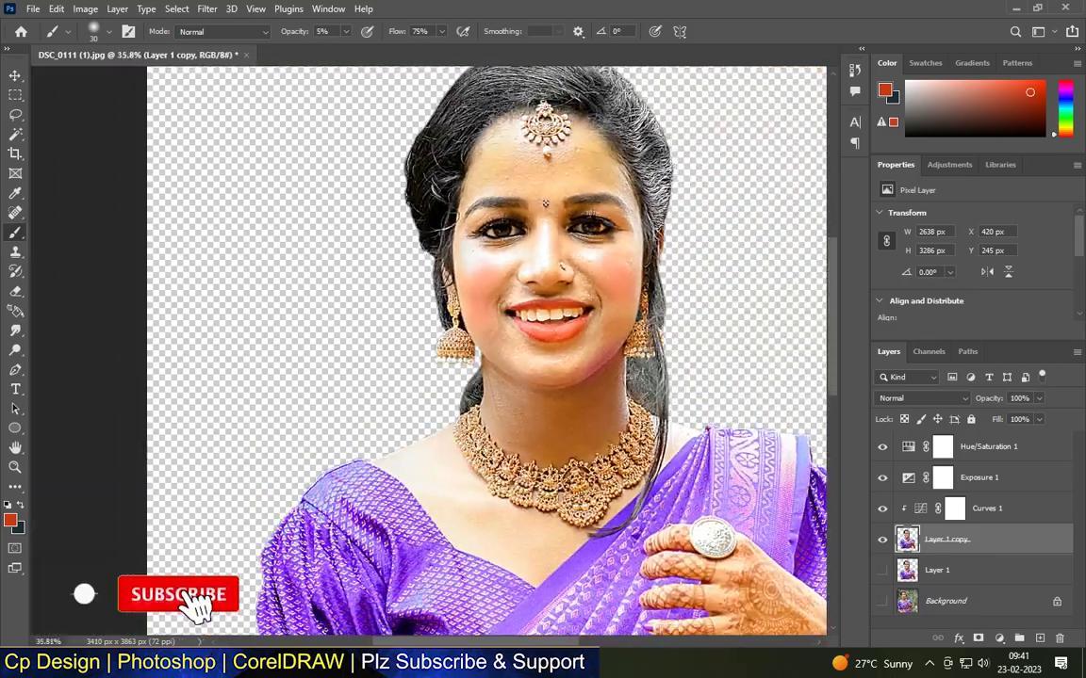
{"action": "scroll", "coordinate": [550, 430], "scroll_direction": "up", "scroll_amount": 2}
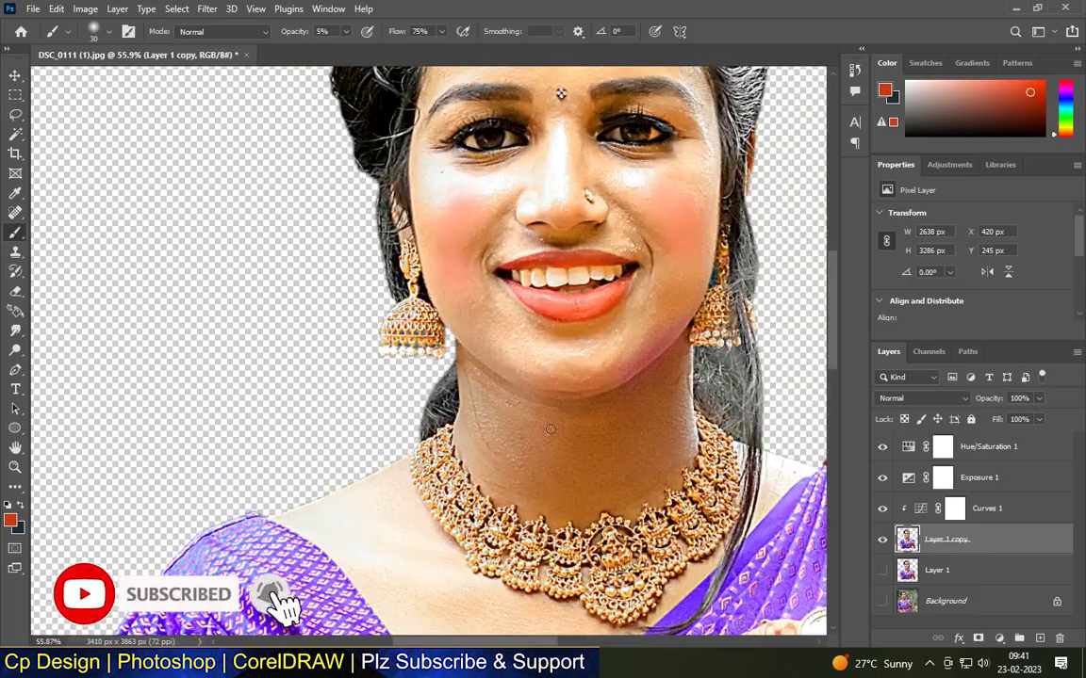
{"action": "scroll", "coordinate": [551, 429], "scroll_direction": "down", "scroll_amount": 4}
Paint a muted blue tint along the forehead and the face's outer edges with a 70 px brush at 5% opacity.
{"action": "scroll", "coordinate": [609, 149], "scroll_direction": "up", "scroll_amount": 4}
{"action": "left_click", "coordinate": [11, 521]}
{"action": "left_click", "coordinate": [850, 469]}
{"action": "left_click", "coordinate": [727, 453]}
{"action": "left_click", "coordinate": [740, 462]}
{"action": "left_click", "coordinate": [958, 385]}
{"action": "scroll", "coordinate": [693, 301], "scroll_direction": "up", "scroll_amount": 1}
{"action": "key", "text": "bracketright"}
{"action": "key", "text": "bracketright"}
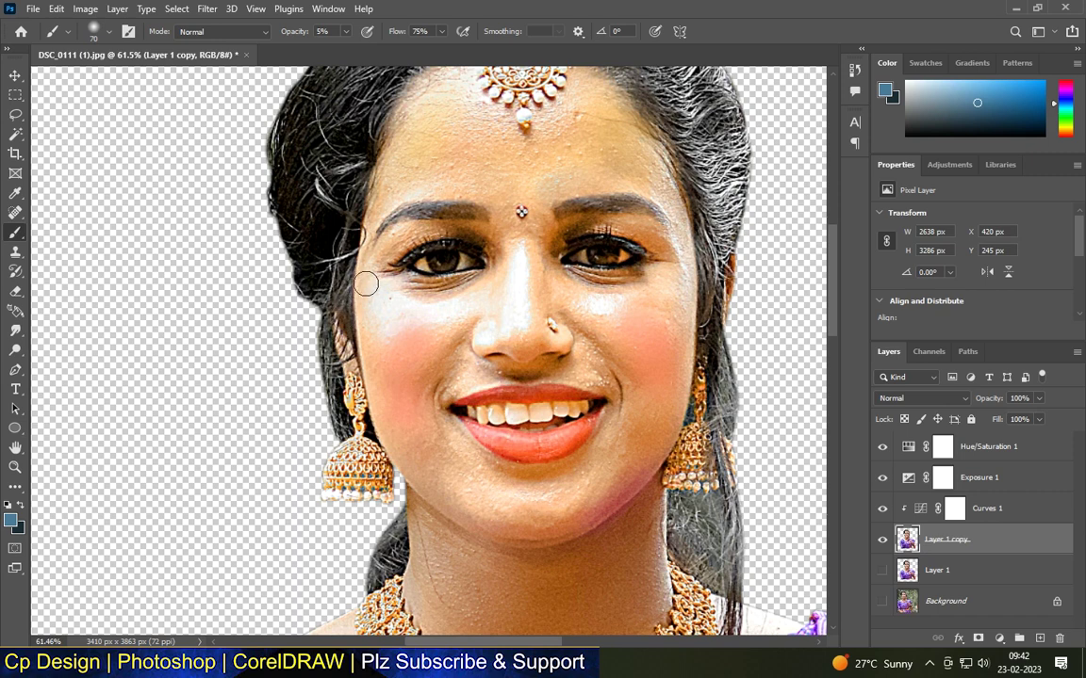
{"action": "scroll", "coordinate": [568, 233], "scroll_direction": "down", "scroll_amount": 1}
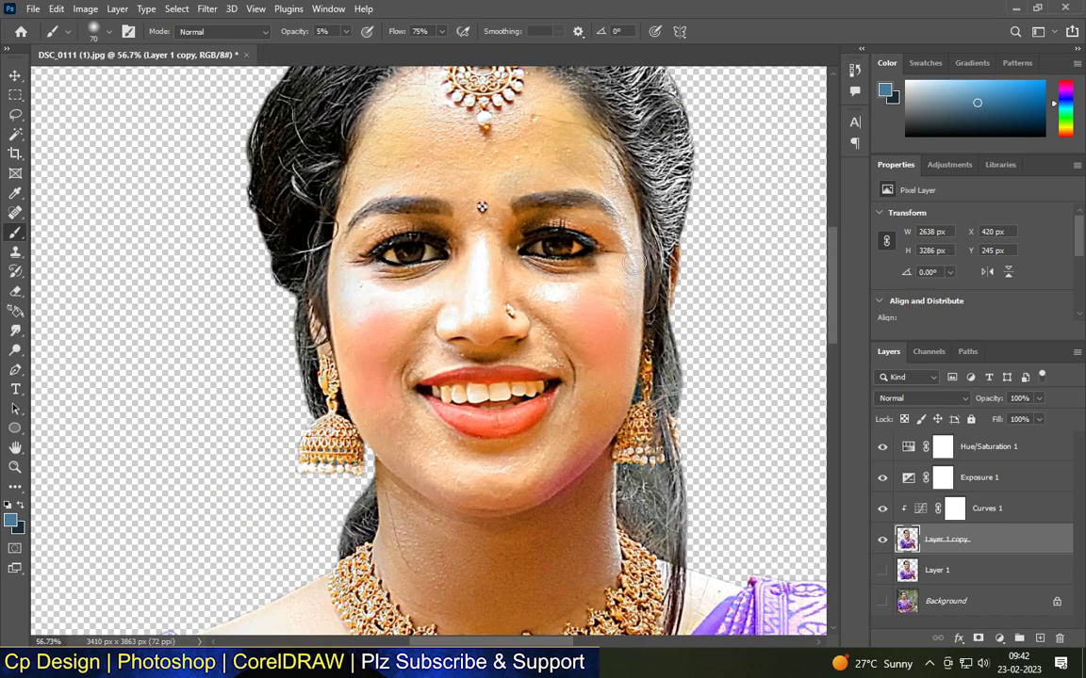
{"action": "scroll", "coordinate": [426, 460], "scroll_direction": "up", "scroll_amount": 3}
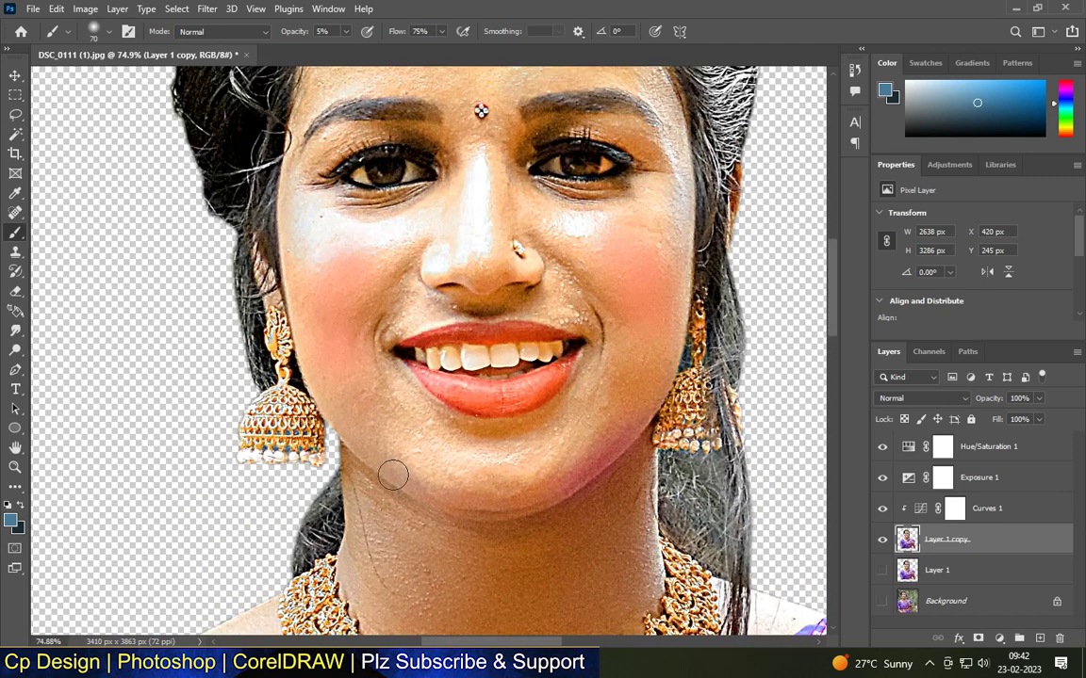
{"action": "scroll", "coordinate": [517, 358], "scroll_direction": "down", "scroll_amount": 6}
{"action": "scroll", "coordinate": [522, 314], "scroll_direction": "up", "scroll_amount": 1}
Select the cutout copy layer and set up the Smudge tool with a textured 60 px tip and 30% strength.
{"action": "left_click", "coordinate": [14, 75]}
{"action": "left_click", "coordinate": [236, 142]}
{"action": "scroll", "coordinate": [539, 268], "scroll_direction": "up", "scroll_amount": 6}
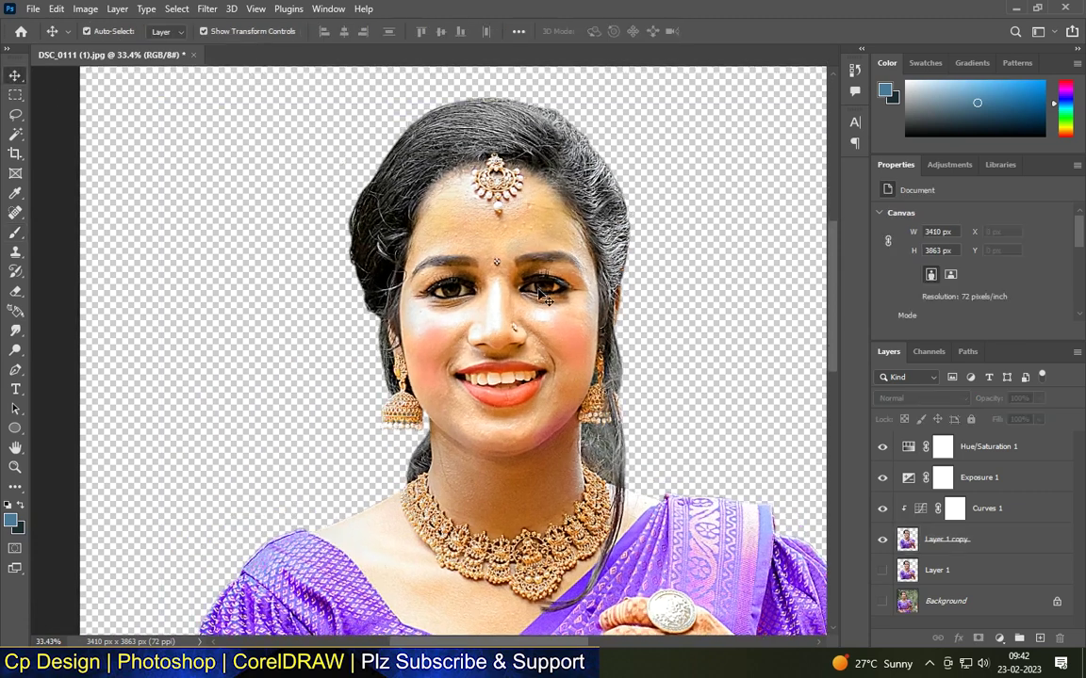
{"action": "scroll", "coordinate": [533, 113], "scroll_direction": "down", "scroll_amount": 6}
{"action": "left_click", "coordinate": [526, 124]}
{"action": "left_click", "coordinate": [15, 331]}
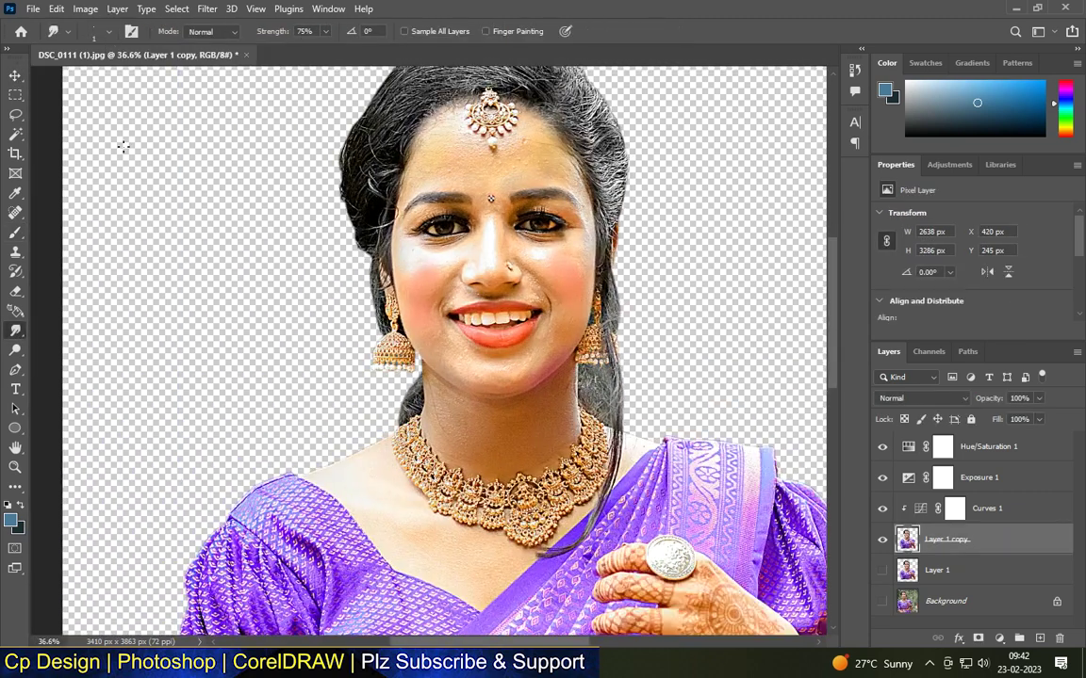
{"action": "scroll", "coordinate": [428, 259], "scroll_direction": "up", "scroll_amount": 5}
{"action": "left_click", "coordinate": [108, 34]}
{"action": "left_click", "coordinate": [155, 172]}
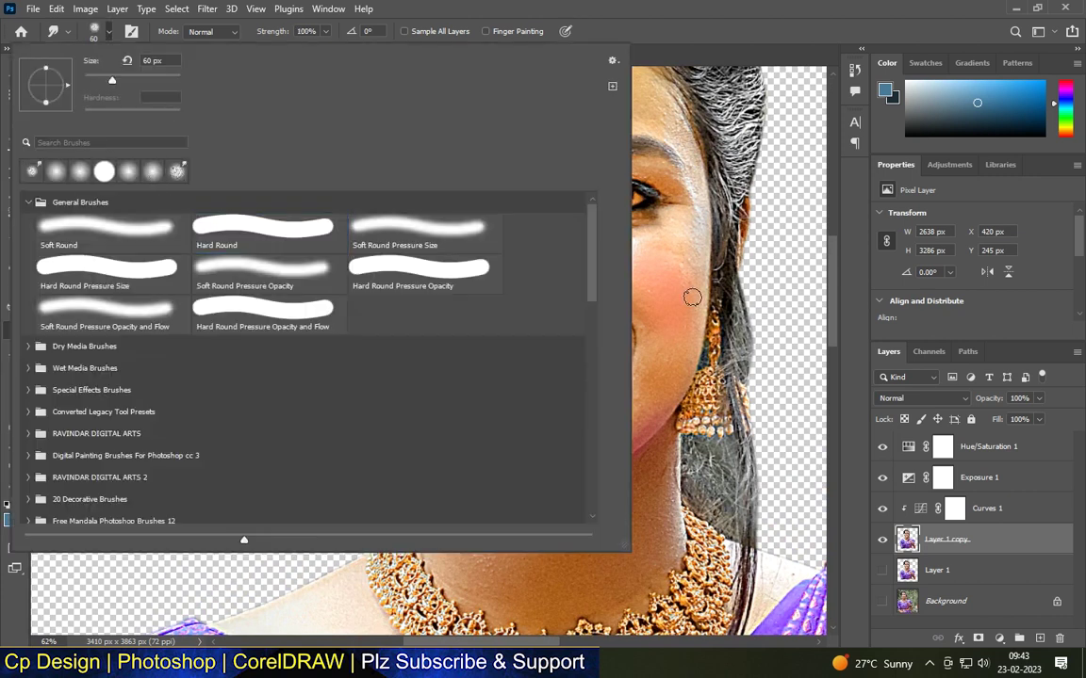
{"action": "left_click", "coordinate": [776, 321]}
{"action": "type", "text": "3"}
{"action": "key", "text": "Return"}
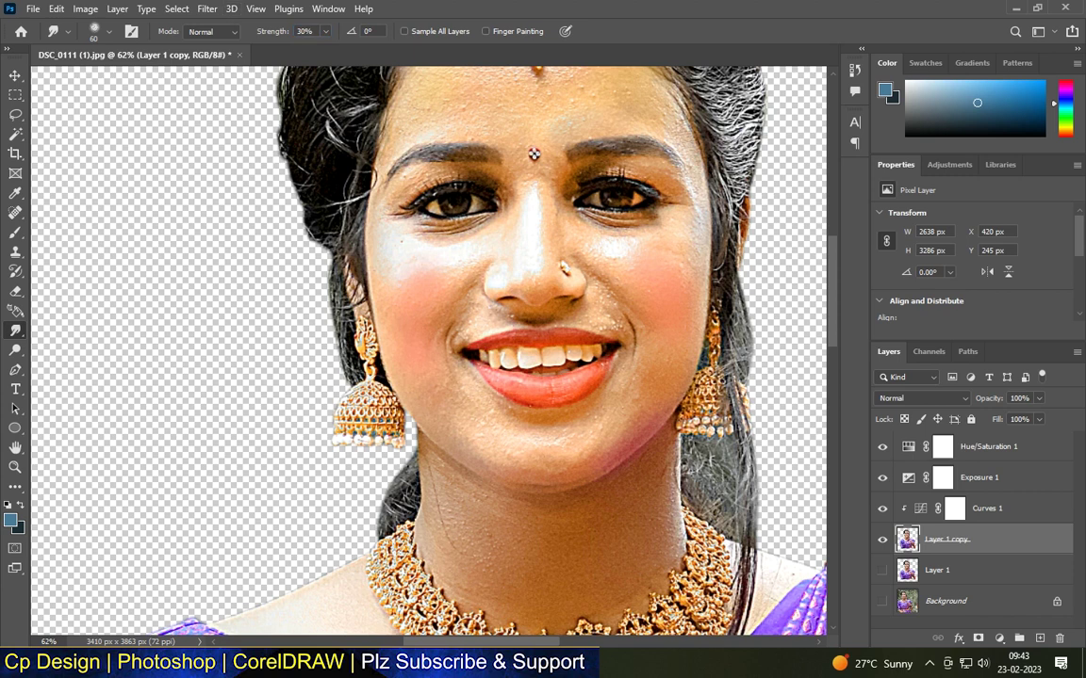
Smudge the skin along the bridge and tip of the nose into a smooth highlight.
{"action": "scroll", "coordinate": [556, 227], "scroll_direction": "up", "scroll_amount": 4}
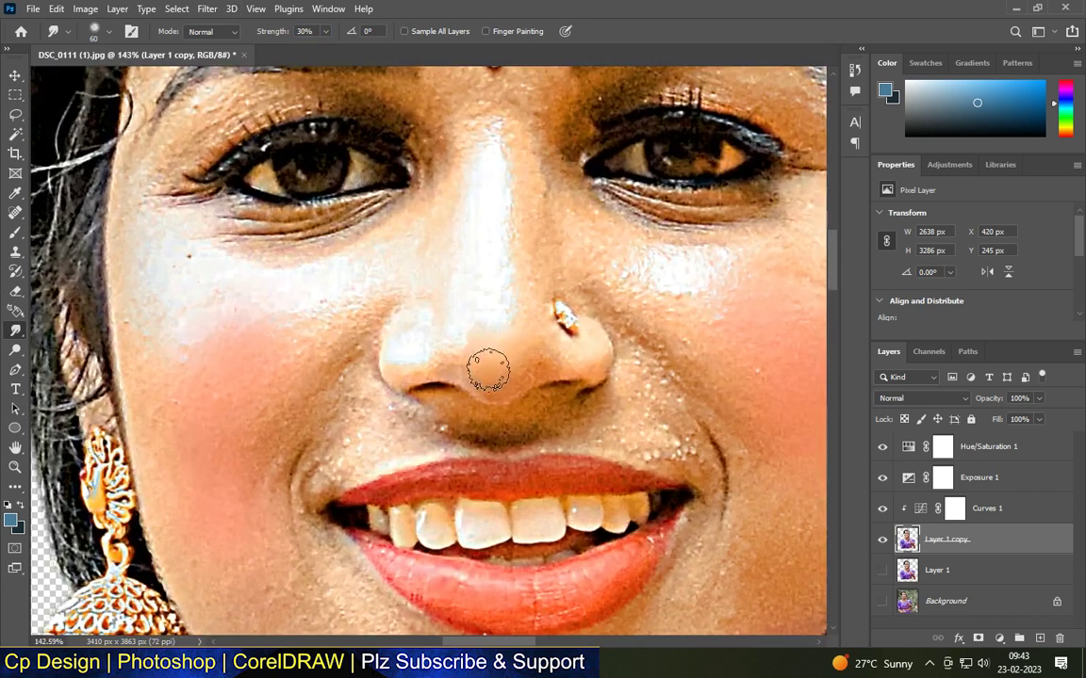
{"action": "mouse_move", "coordinate": [484, 361]}
{"action": "left_mouse_down"}
{"action": "mouse_move", "coordinate": [521, 360]}
{"action": "mouse_move", "coordinate": [502, 387]}
{"action": "mouse_move", "coordinate": [476, 370]}
{"action": "mouse_move", "coordinate": [509, 356]}
{"action": "mouse_move", "coordinate": [496, 306]}
{"action": "mouse_move", "coordinate": [509, 151]}
{"action": "mouse_move", "coordinate": [494, 292]}
{"action": "mouse_move", "coordinate": [492, 157]}
{"action": "mouse_move", "coordinate": [474, 238]}
{"action": "mouse_move", "coordinate": [483, 343]}
{"action": "mouse_move", "coordinate": [465, 338]}
{"action": "mouse_move", "coordinate": [494, 218]}
{"action": "left_mouse_up"}
{"action": "scroll", "coordinate": [509, 226], "scroll_direction": "down", "scroll_amount": 4}
{"action": "scroll", "coordinate": [524, 240], "scroll_direction": "up", "scroll_amount": 3}
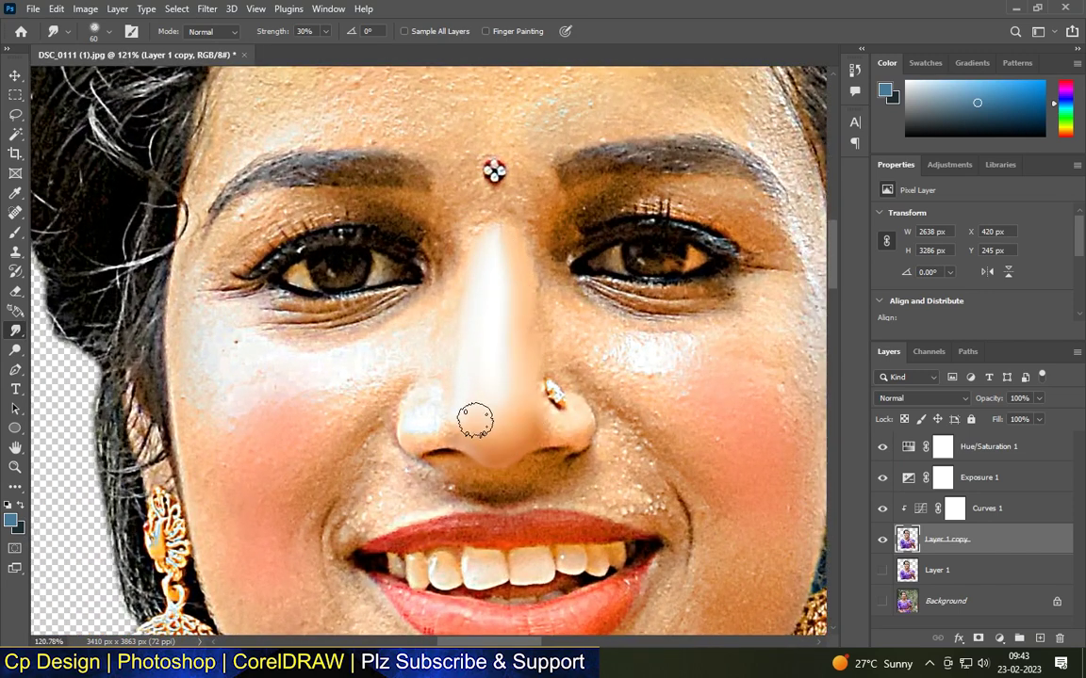
{"action": "scroll", "coordinate": [453, 425], "scroll_direction": "up", "scroll_amount": 1}
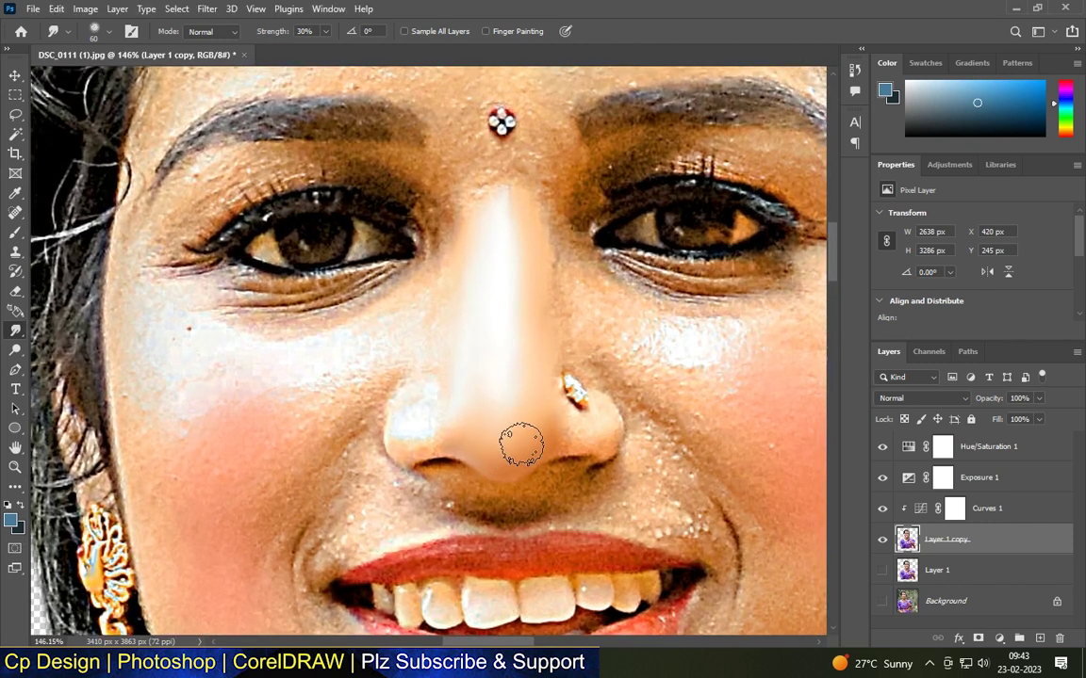
Reduce the Smudge tip to 30 px and smooth the skin on both nostrils and the sides of the nose.
{"action": "scroll", "coordinate": [401, 448], "scroll_direction": "up", "scroll_amount": 2}
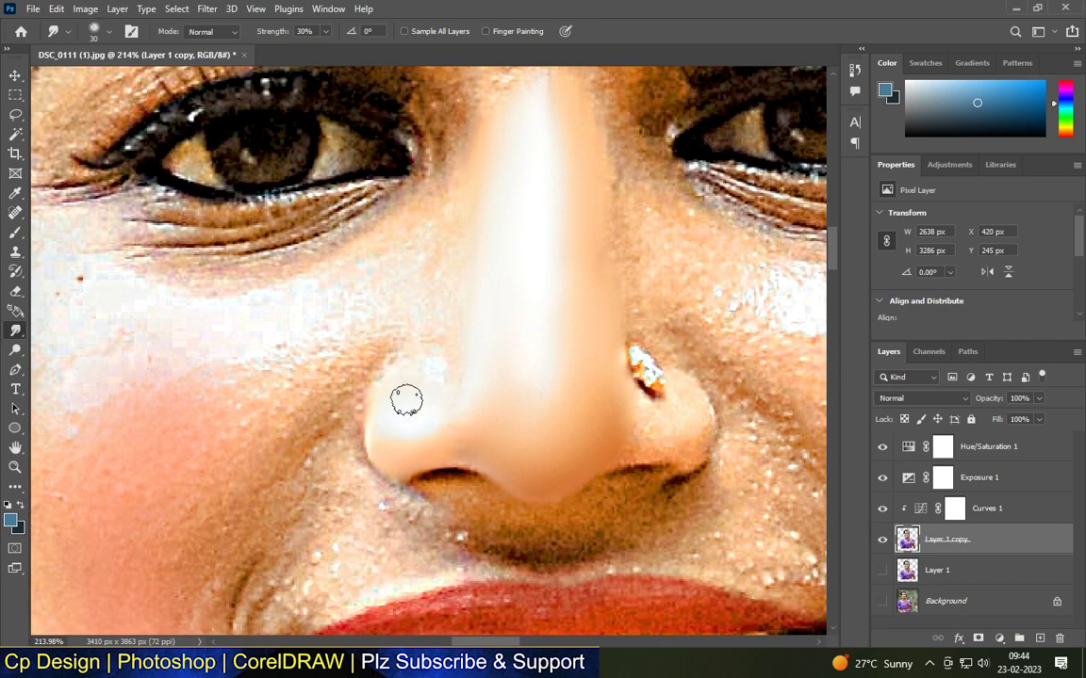
{"action": "scroll", "coordinate": [468, 184], "scroll_direction": "down", "scroll_amount": 3}
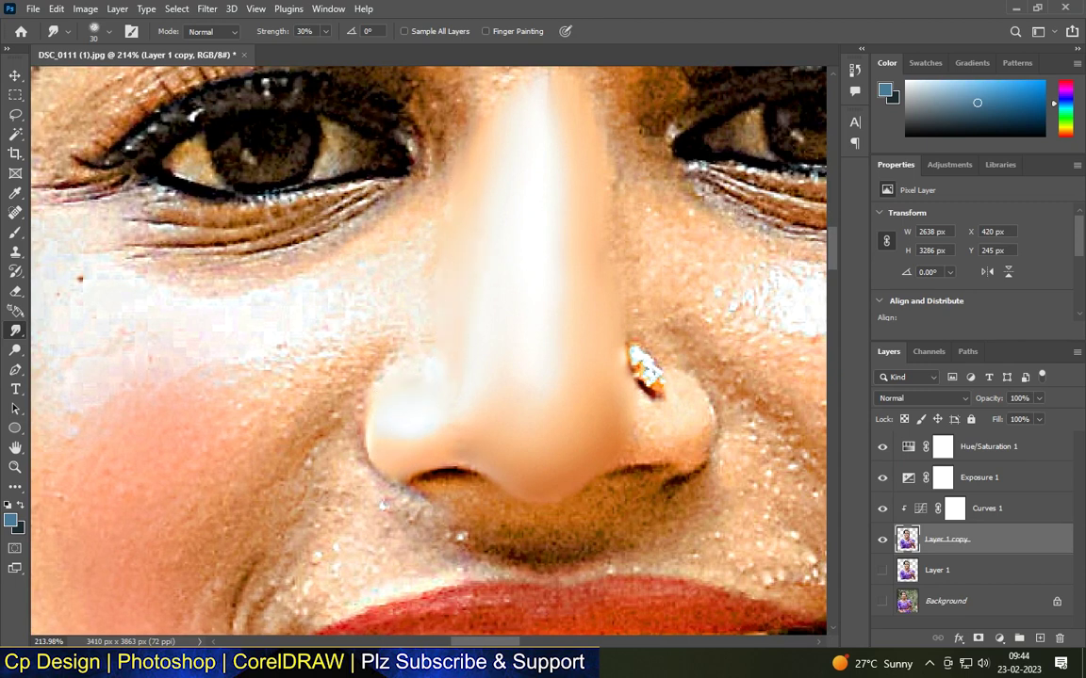
{"action": "scroll", "coordinate": [521, 499], "scroll_direction": "up", "scroll_amount": 3}
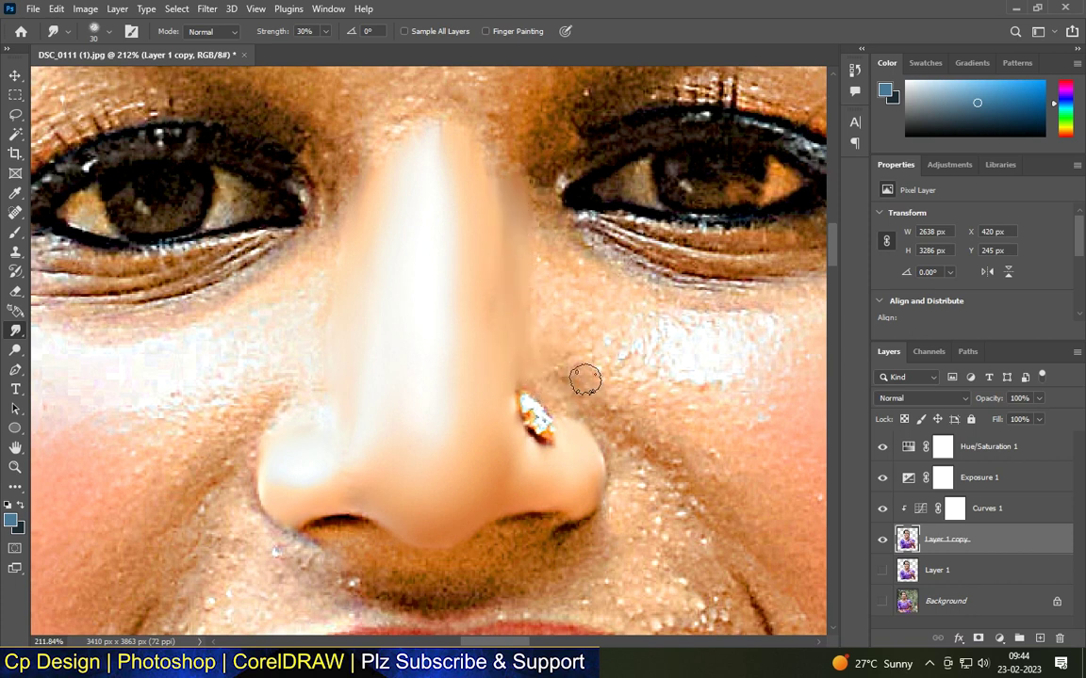
Smudge the creases and skin where the nostrils meet the cheeks.
{"action": "scroll", "coordinate": [490, 273], "scroll_direction": "down", "scroll_amount": 3}
{"action": "scroll", "coordinate": [341, 370], "scroll_direction": "up", "scroll_amount": 4}
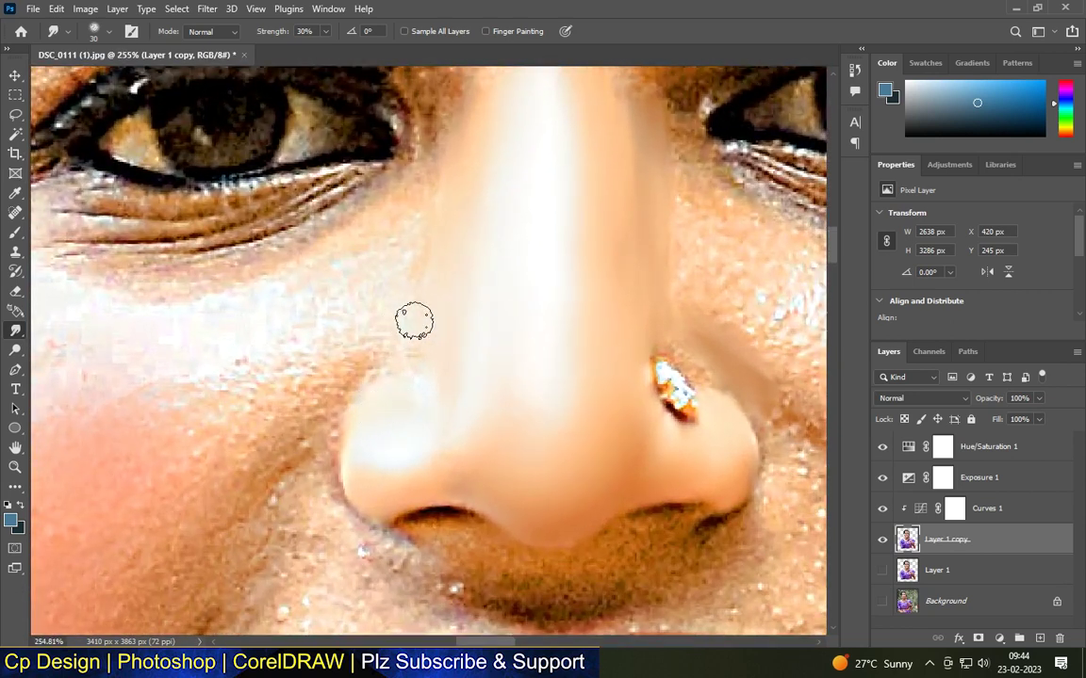
{"action": "mouse_move", "coordinate": [322, 377]}
{"action": "left_mouse_down"}
{"action": "mouse_move", "coordinate": [400, 354]}
{"action": "mouse_move", "coordinate": [333, 386]}
{"action": "left_mouse_up"}
{"action": "scroll", "coordinate": [339, 383], "scroll_direction": "down", "scroll_amount": 5}
{"action": "scroll", "coordinate": [357, 315], "scroll_direction": "up", "scroll_amount": 5}
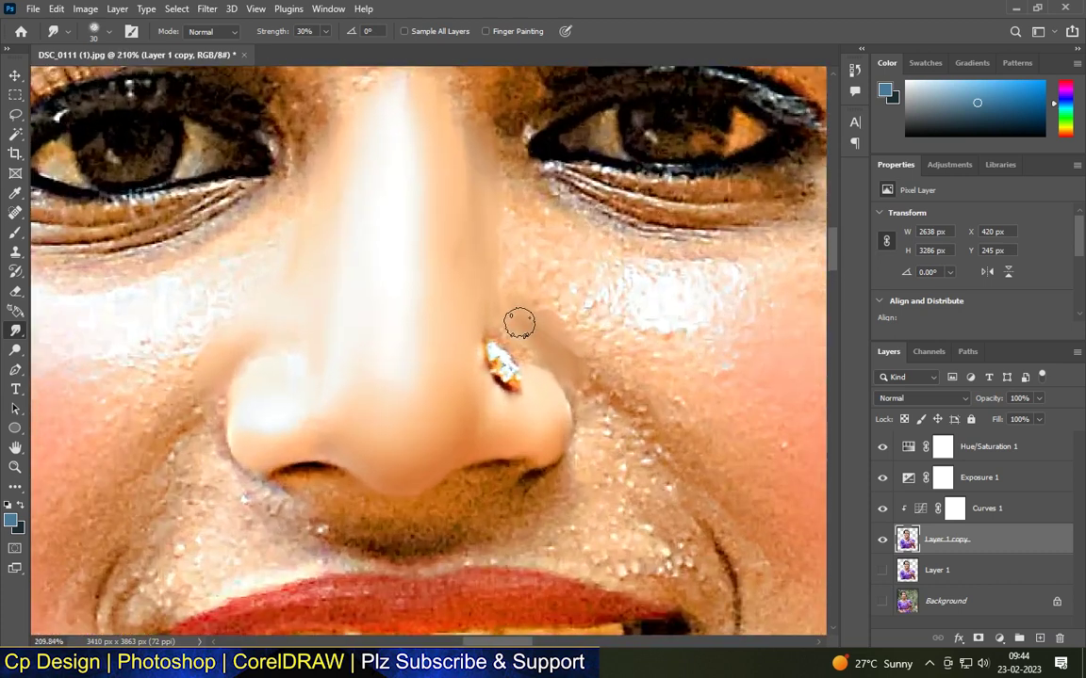
Reduce the Smudge tip to 10 px and smooth the skin closely around the nose stud.
{"action": "key", "text": "bracketleft"}
{"action": "scroll", "coordinate": [473, 393], "scroll_direction": "up", "scroll_amount": 2}
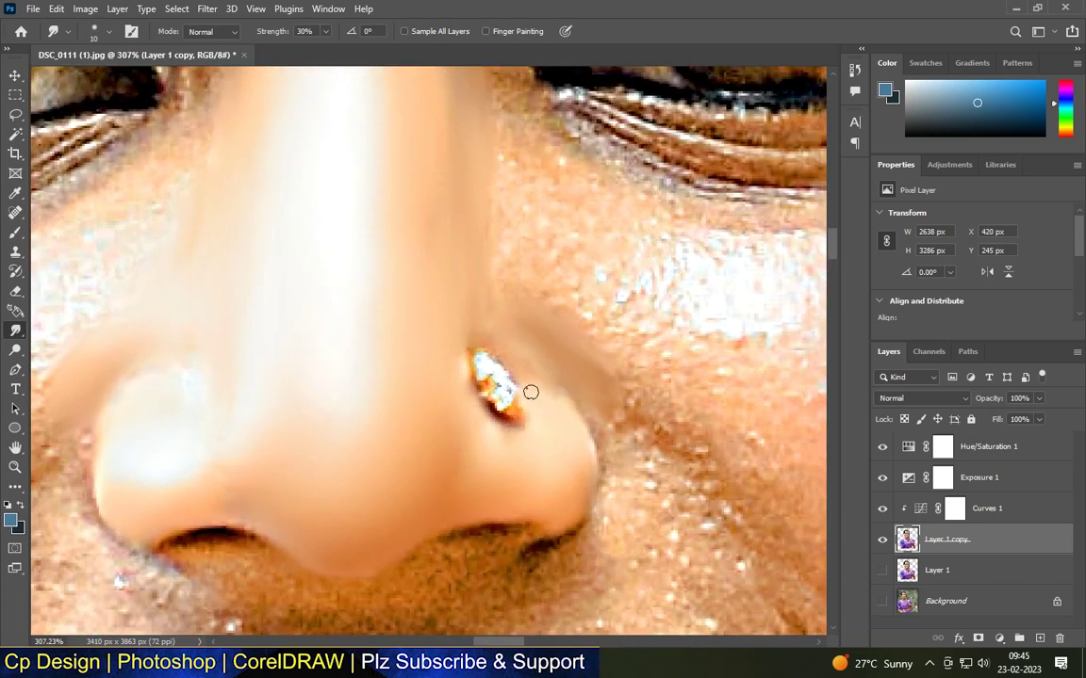
{"action": "scroll", "coordinate": [545, 376], "scroll_direction": "down", "scroll_amount": 15}
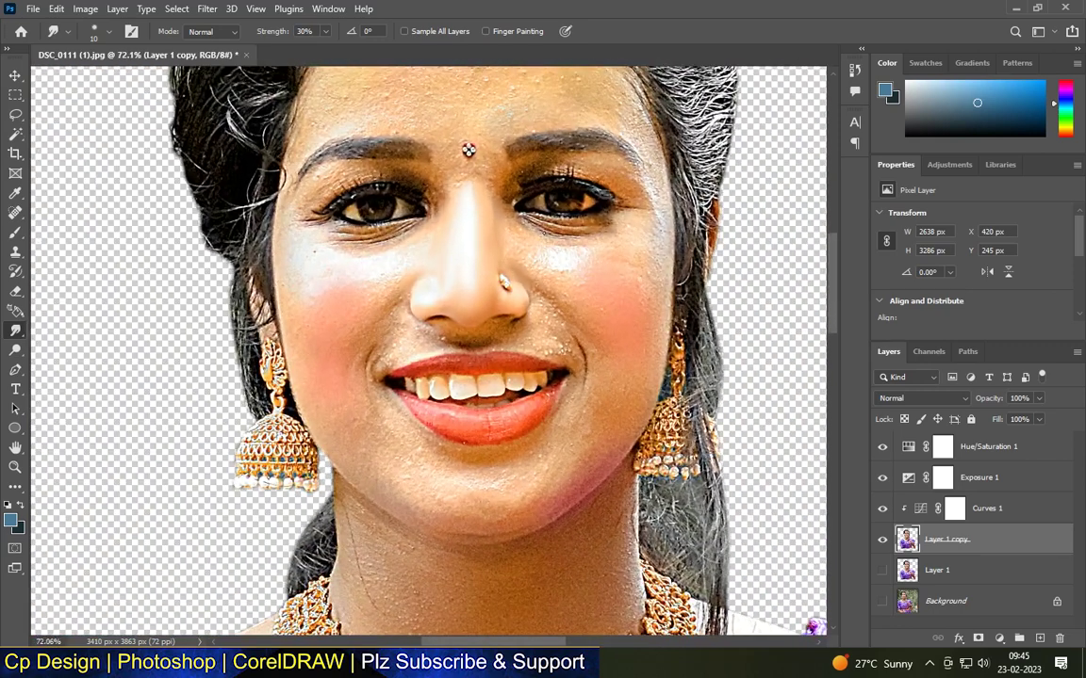
Enlarge the Smudge tip to 90 px and smooth the cheek on the nose-stud side from under the eye to the jaw.
{"action": "scroll", "coordinate": [575, 260], "scroll_direction": "up", "scroll_amount": 2}
{"action": "key", "text": "bracketright"}
{"action": "key", "text": "bracketright"}
{"action": "scroll", "coordinate": [561, 265], "scroll_direction": "up", "scroll_amount": 1}
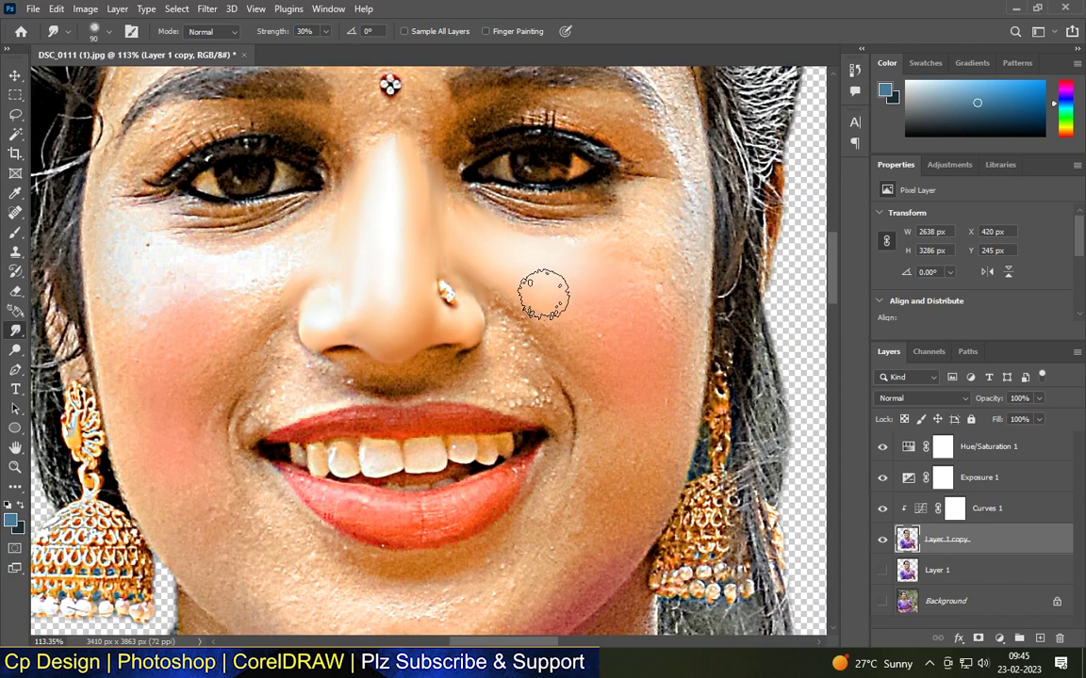
{"action": "mouse_move", "coordinate": [655, 250]}
{"action": "left_mouse_down"}
{"action": "mouse_move", "coordinate": [554, 288]}
{"action": "mouse_move", "coordinate": [612, 345]}
{"action": "mouse_move", "coordinate": [646, 358]}
{"action": "mouse_move", "coordinate": [665, 320]}
{"action": "mouse_move", "coordinate": [605, 341]}
{"action": "mouse_move", "coordinate": [518, 262]}
{"action": "left_mouse_up"}
{"action": "scroll", "coordinate": [588, 260], "scroll_direction": "up", "scroll_amount": 1}
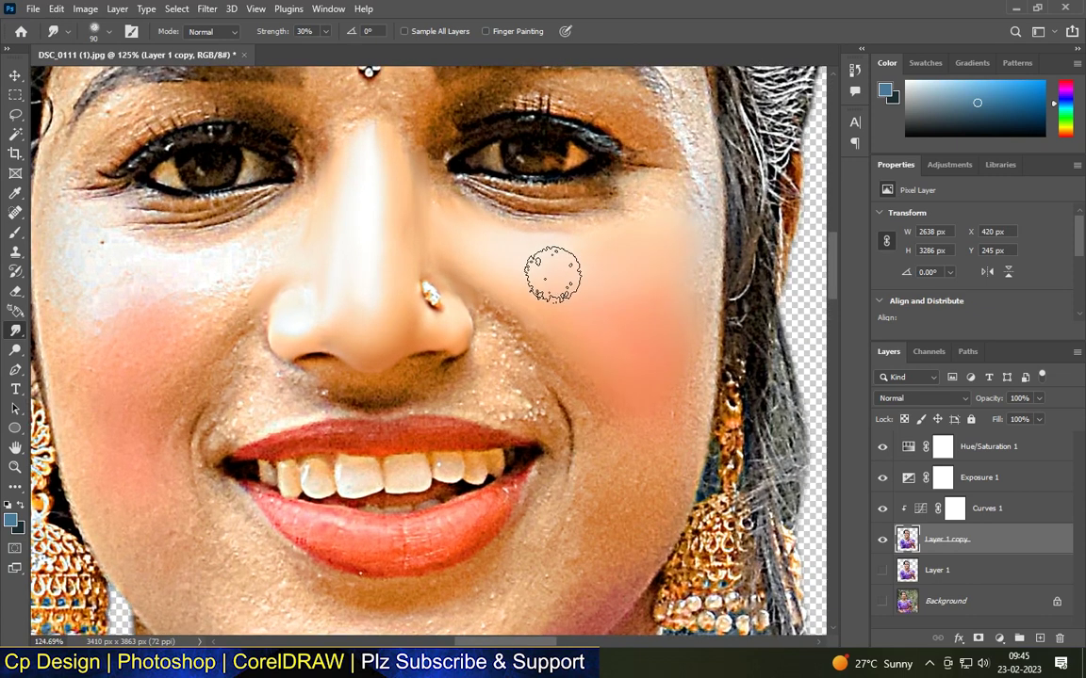
{"action": "mouse_move", "coordinate": [608, 398]}
{"action": "left_mouse_down"}
{"action": "mouse_move", "coordinate": [574, 338]}
{"action": "mouse_move", "coordinate": [549, 325]}
{"action": "mouse_move", "coordinate": [569, 346]}
{"action": "mouse_move", "coordinate": [603, 460]}
{"action": "mouse_move", "coordinate": [675, 375]}
{"action": "mouse_move", "coordinate": [680, 295]}
{"action": "mouse_move", "coordinate": [661, 248]}
{"action": "mouse_move", "coordinate": [690, 208]}
{"action": "mouse_move", "coordinate": [688, 288]}
{"action": "mouse_move", "coordinate": [703, 269]}
{"action": "mouse_move", "coordinate": [674, 461]}
{"action": "mouse_move", "coordinate": [631, 502]}
{"action": "left_mouse_up"}
Smudge the skin along the jawline and across the chin, blending it evenly below the mouth.
{"action": "scroll", "coordinate": [631, 490], "scroll_direction": "down", "scroll_amount": 3}
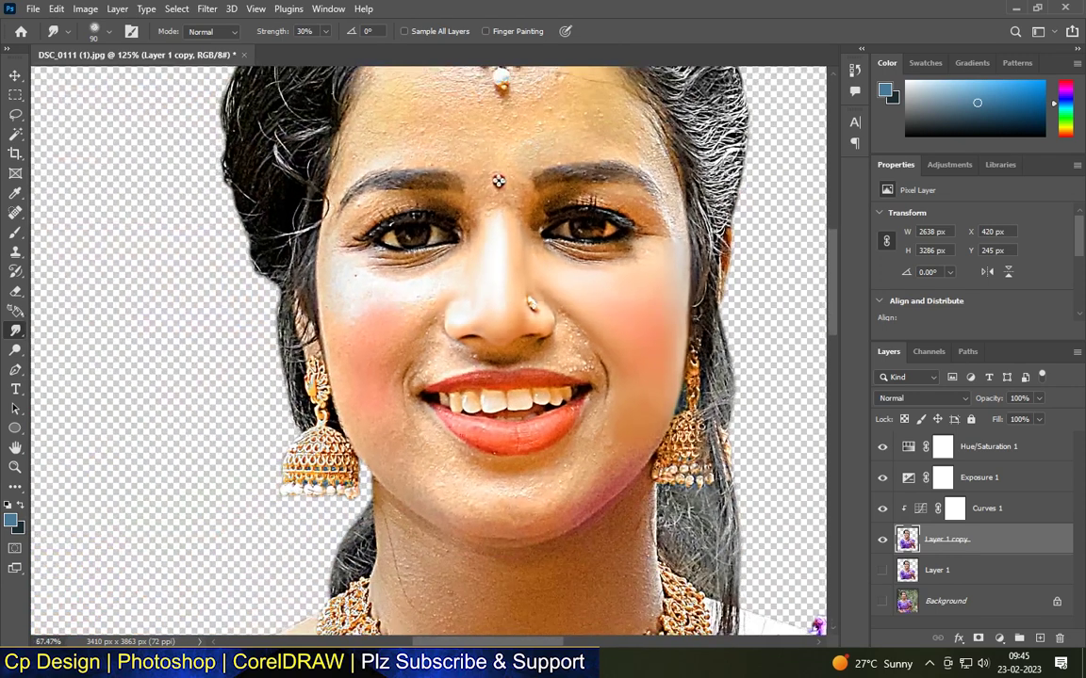
{"action": "scroll", "coordinate": [645, 430], "scroll_direction": "up", "scroll_amount": 2}
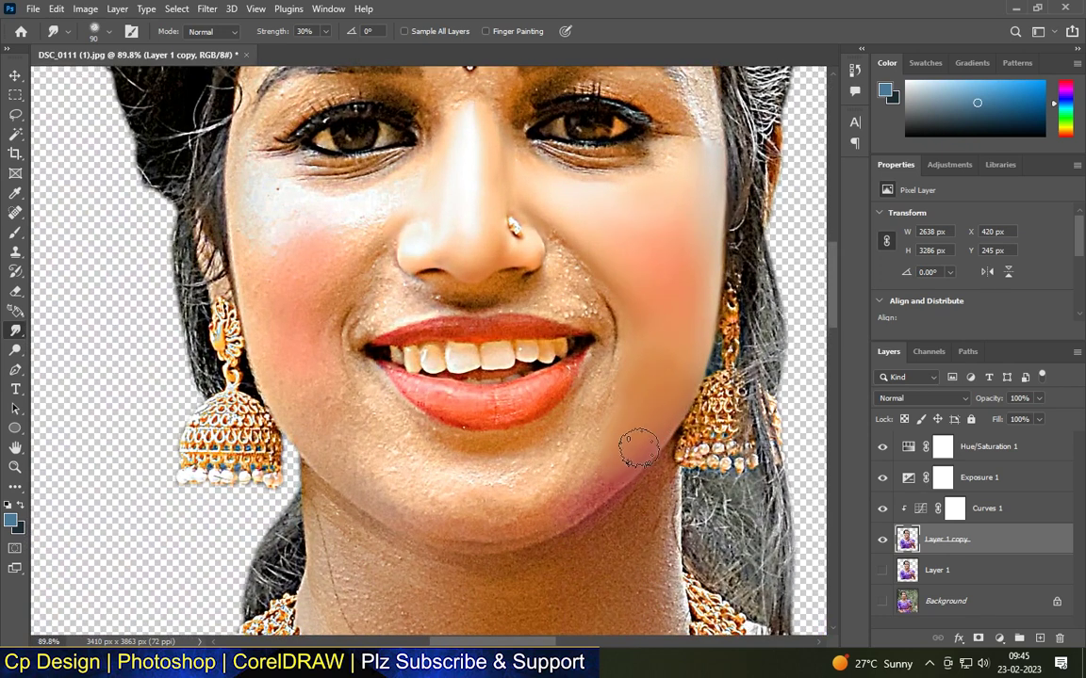
{"action": "left_click_drag", "start_coordinate": [551, 480], "coordinate": [455, 515]}
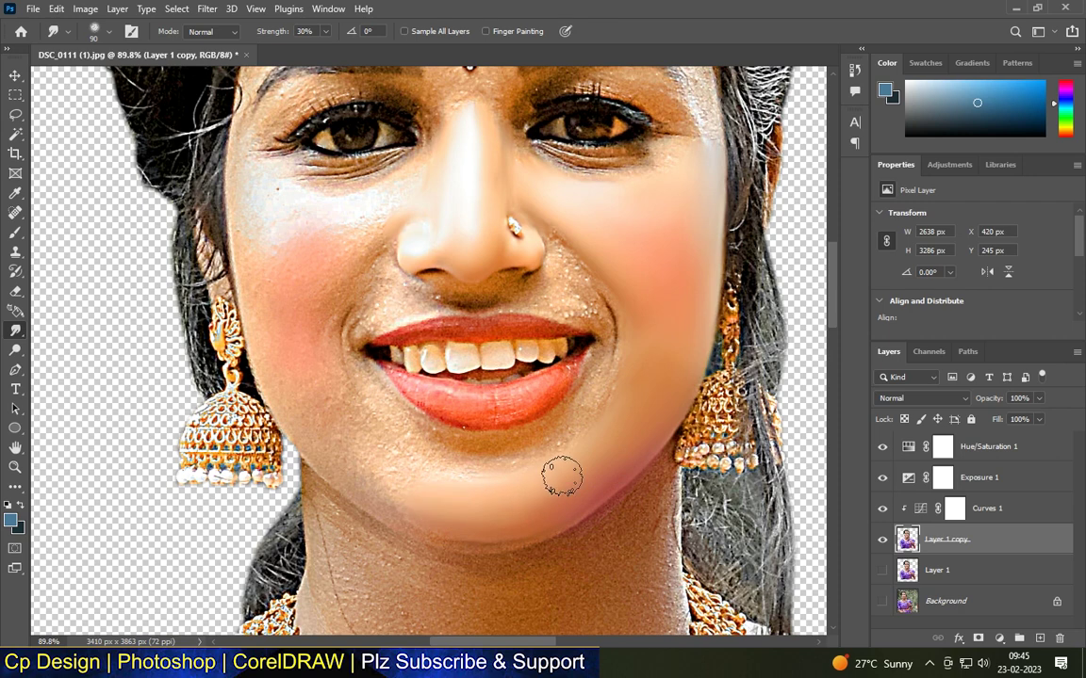
{"action": "scroll", "coordinate": [562, 478], "scroll_direction": "down", "scroll_amount": 3}
{"action": "scroll", "coordinate": [563, 442], "scroll_direction": "up", "scroll_amount": 3}
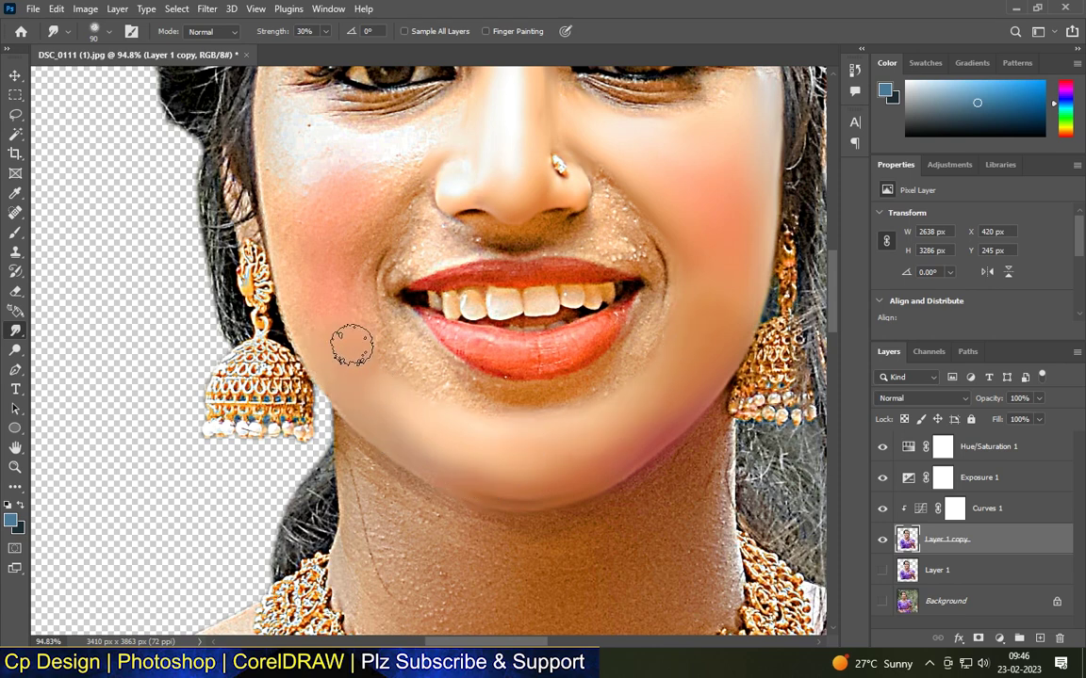
Smudge the cheek opposite the nose stud from the under-eye highlight through the blush to the jaw.
{"action": "scroll", "coordinate": [461, 421], "scroll_direction": "down", "scroll_amount": 3}
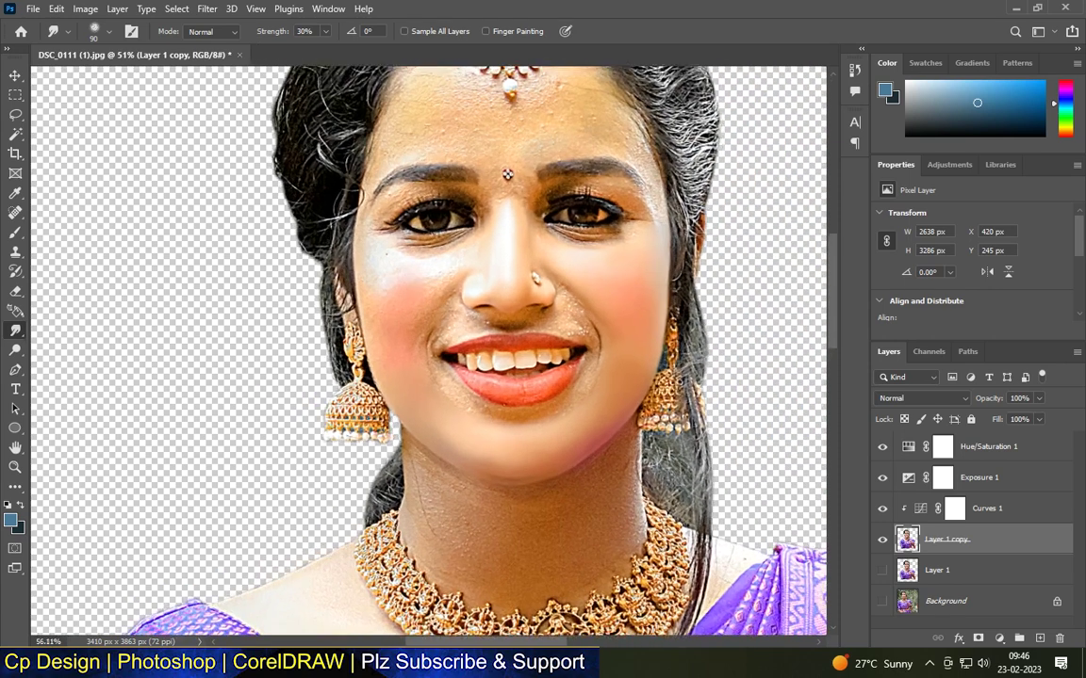
{"action": "scroll", "coordinate": [448, 277], "scroll_direction": "up", "scroll_amount": 4}
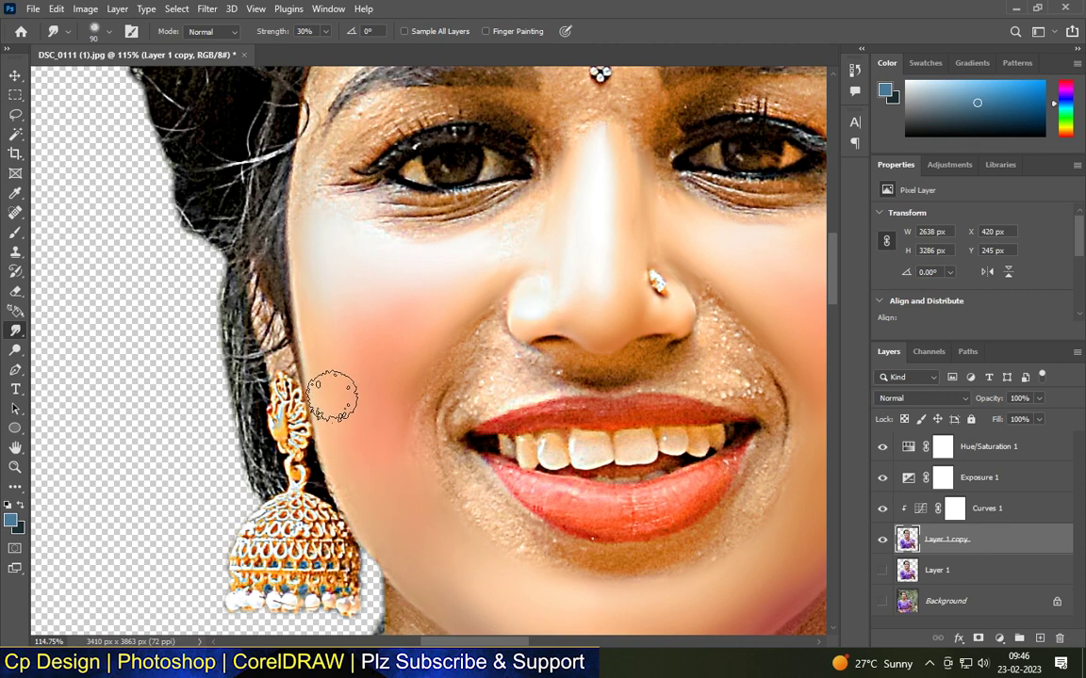
{"action": "scroll", "coordinate": [373, 483], "scroll_direction": "down", "scroll_amount": 4}
{"action": "scroll", "coordinate": [405, 371], "scroll_direction": "up", "scroll_amount": 2}
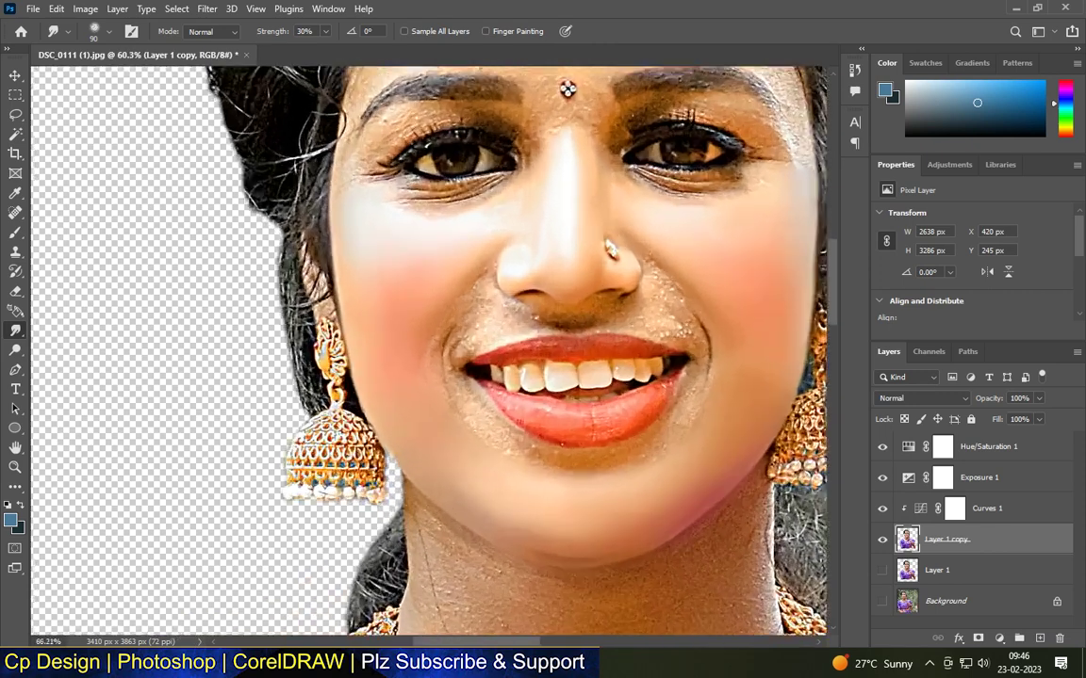
{"action": "scroll", "coordinate": [405, 372], "scroll_direction": "up", "scroll_amount": 1}
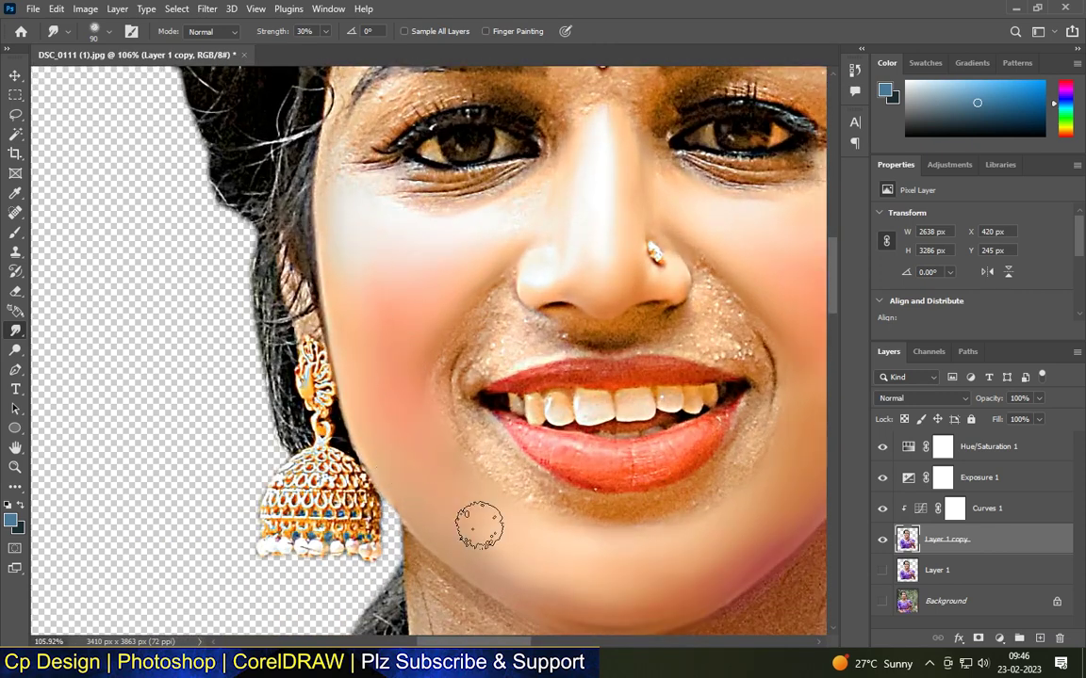
{"action": "scroll", "coordinate": [461, 514], "scroll_direction": "down", "scroll_amount": 3}
{"action": "scroll", "coordinate": [476, 303], "scroll_direction": "up", "scroll_amount": 4}
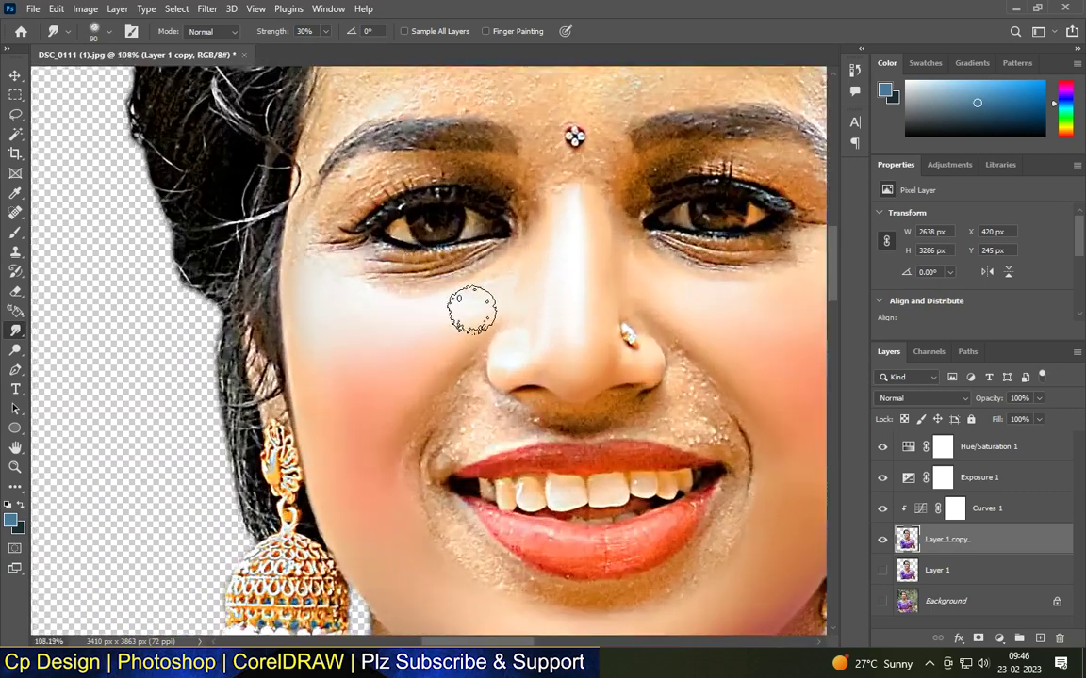
Reduce the Smudge tip to 35 px and smooth the skin between the nose and the inner eye corner opposite the nose stud.
{"action": "scroll", "coordinate": [515, 273], "scroll_direction": "up", "scroll_amount": 1}
{"action": "key", "text": "bracketleft"}
{"action": "key", "text": "bracketleft"}
{"action": "key", "text": "bracketleft"}
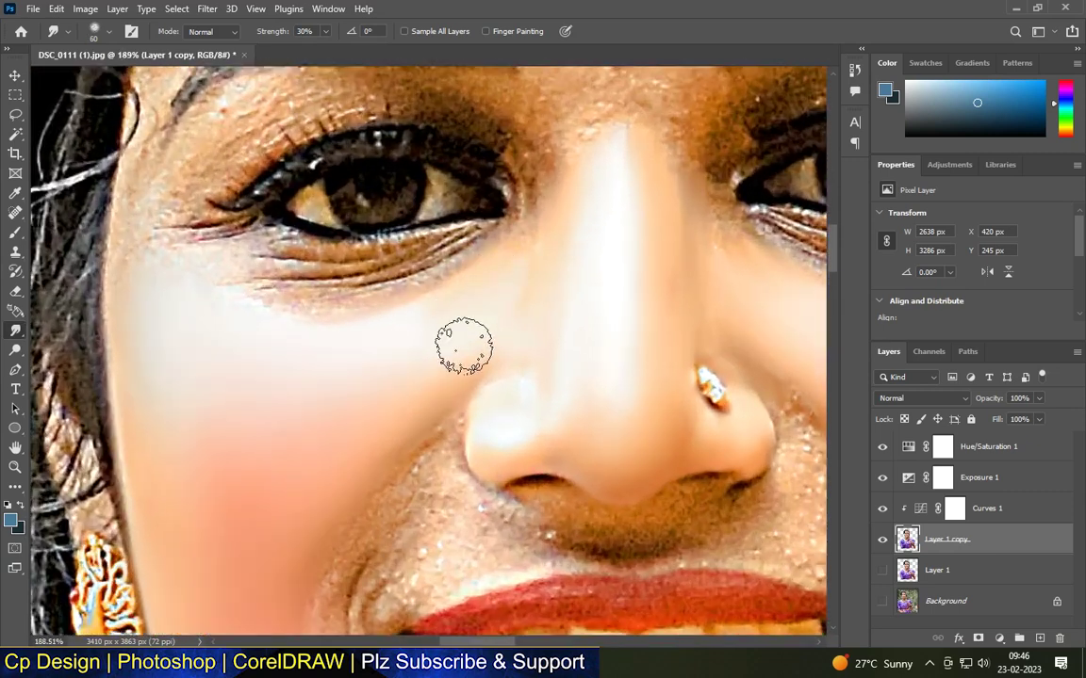
{"action": "key", "text": "bracketleft"}
{"action": "key", "text": "bracketleft"}
{"action": "key", "text": "bracketleft"}
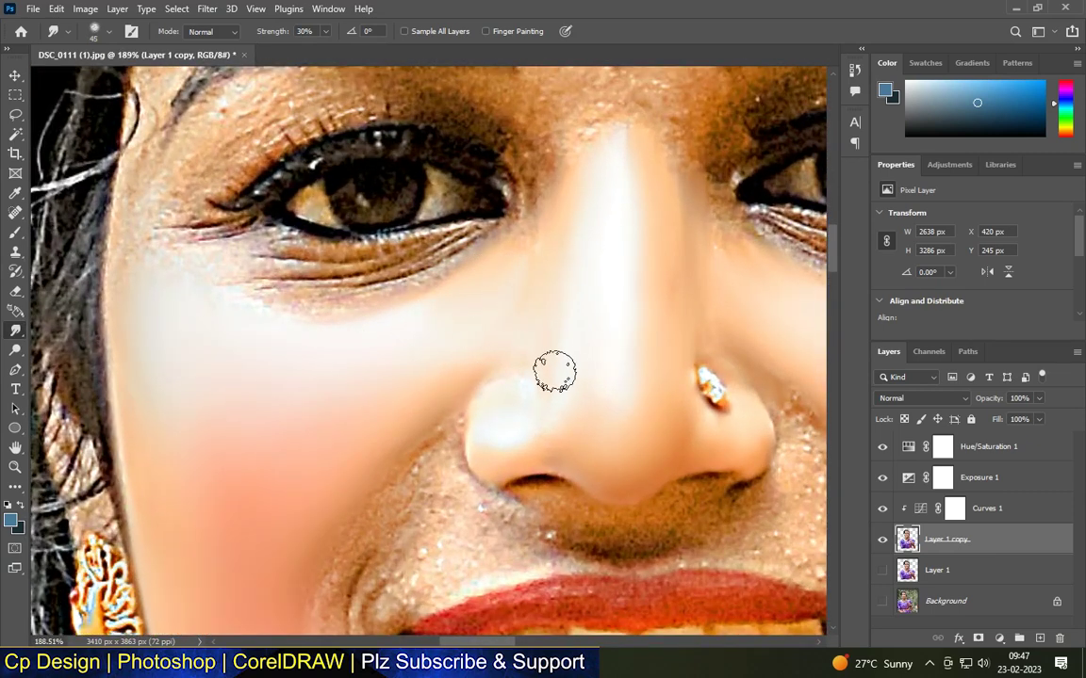
{"action": "scroll", "coordinate": [555, 369], "scroll_direction": "up", "scroll_amount": 1}
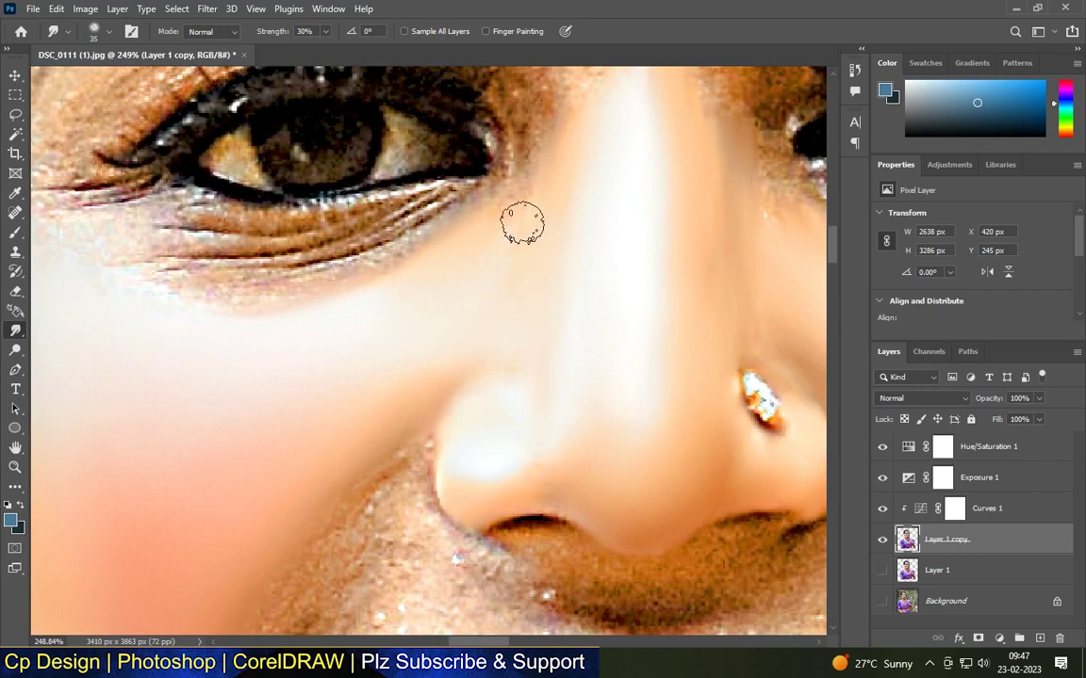
Smudge the outer edge of the cheek along the hair, opposite the nose stud.
{"action": "scroll", "coordinate": [433, 325], "scroll_direction": "down", "scroll_amount": 5}
{"action": "scroll", "coordinate": [346, 291], "scroll_direction": "up", "scroll_amount": 5}
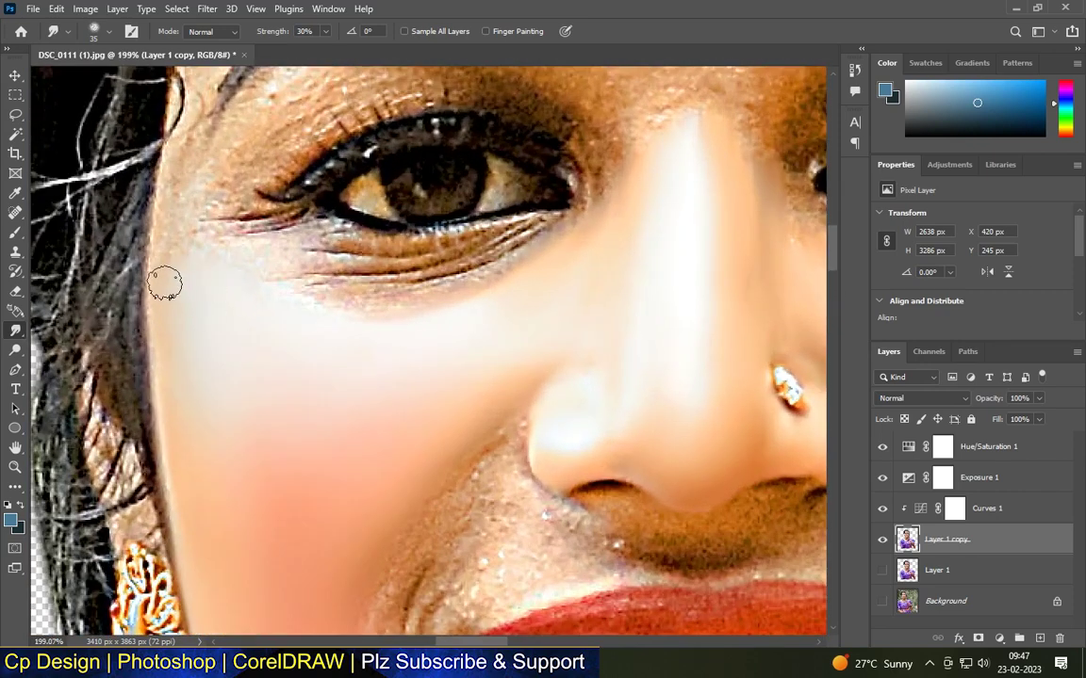
{"action": "scroll", "coordinate": [210, 243], "scroll_direction": "down", "scroll_amount": 6}
{"action": "scroll", "coordinate": [415, 152], "scroll_direction": "up", "scroll_amount": 5}
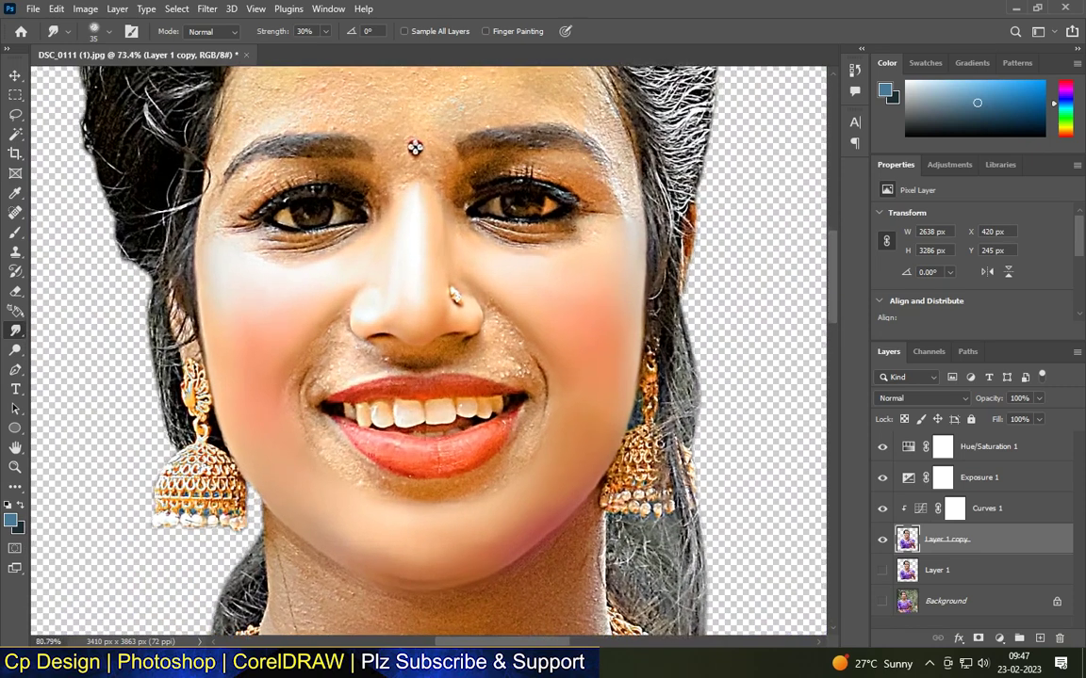
Set the Smudge tip to 45 px and blend the highlights on the nostril opposite the nose stud and the nose bridge.
{"action": "scroll", "coordinate": [364, 356], "scroll_direction": "up", "scroll_amount": 1}
{"action": "key", "text": "bracketright"}
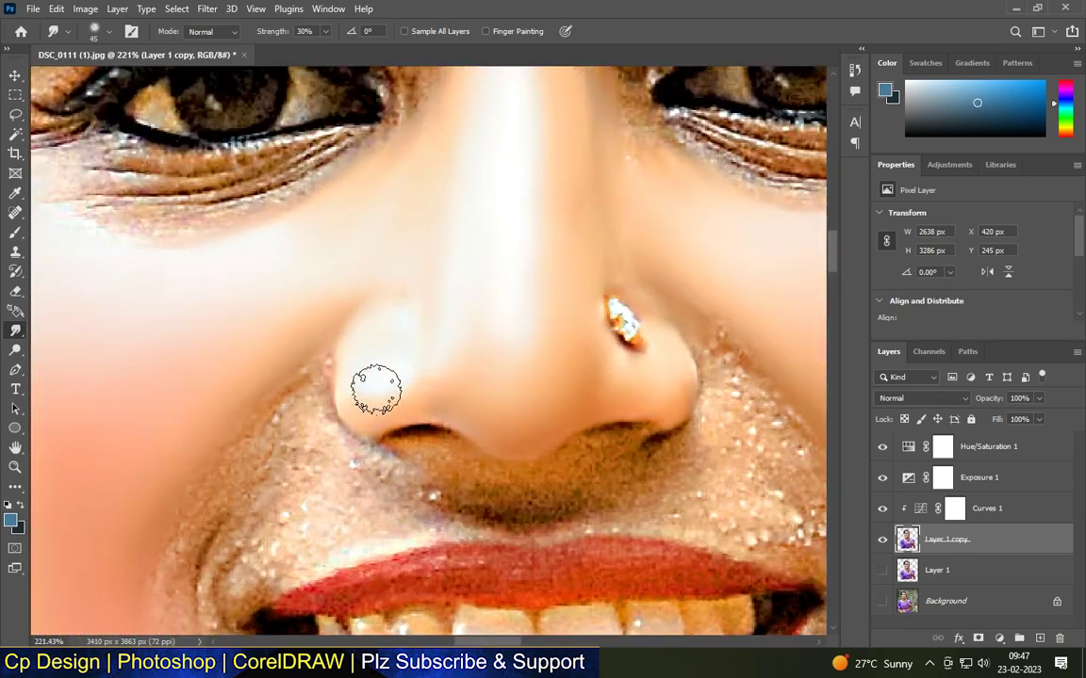
{"action": "scroll", "coordinate": [474, 378], "scroll_direction": "down", "scroll_amount": 5}
{"action": "scroll", "coordinate": [455, 376], "scroll_direction": "up", "scroll_amount": 5}
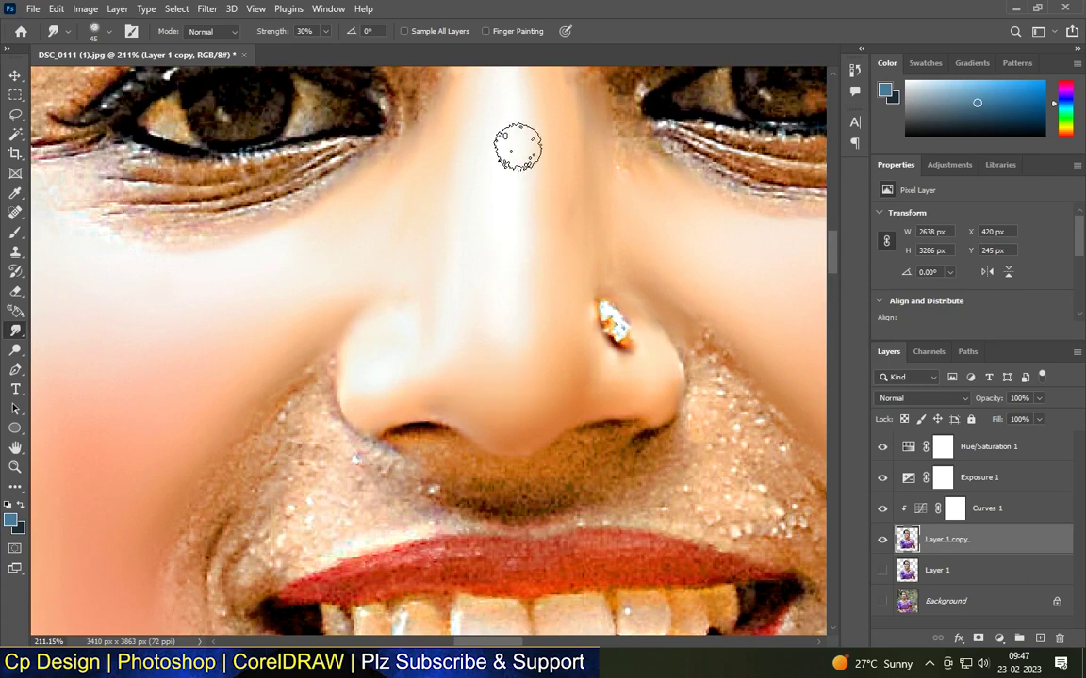
{"action": "scroll", "coordinate": [526, 382], "scroll_direction": "down", "scroll_amount": 3}
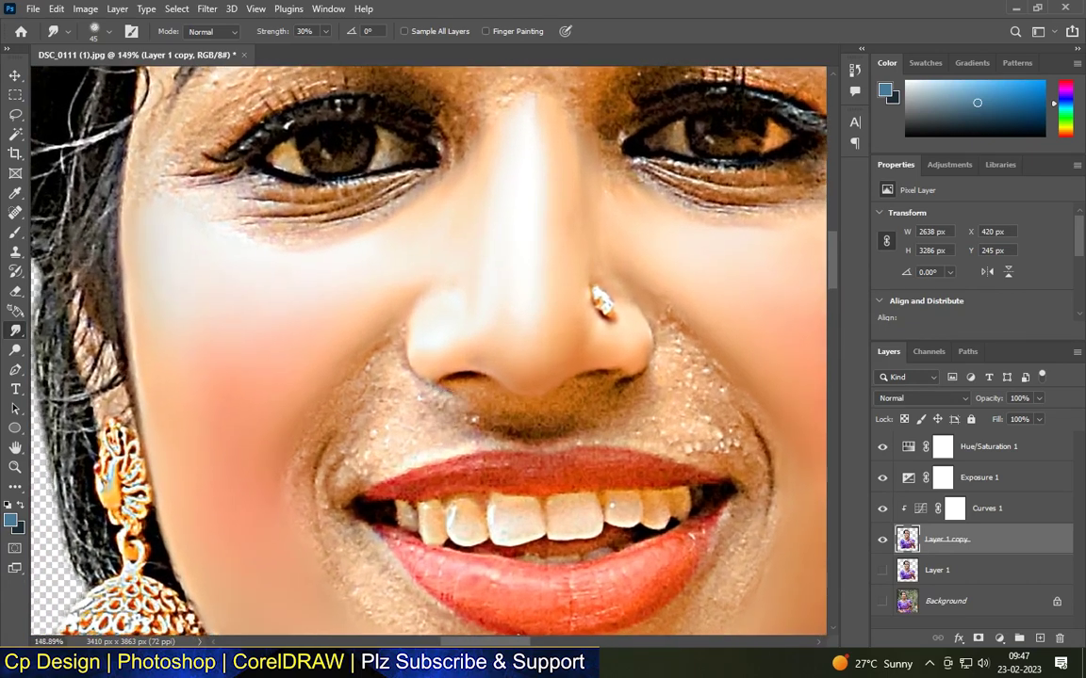
Reduce the Smudge tip to 40 px and smooth the smile fold and upper-lip skin on the nose-stud side.
{"action": "scroll", "coordinate": [613, 269], "scroll_direction": "up", "scroll_amount": 3}
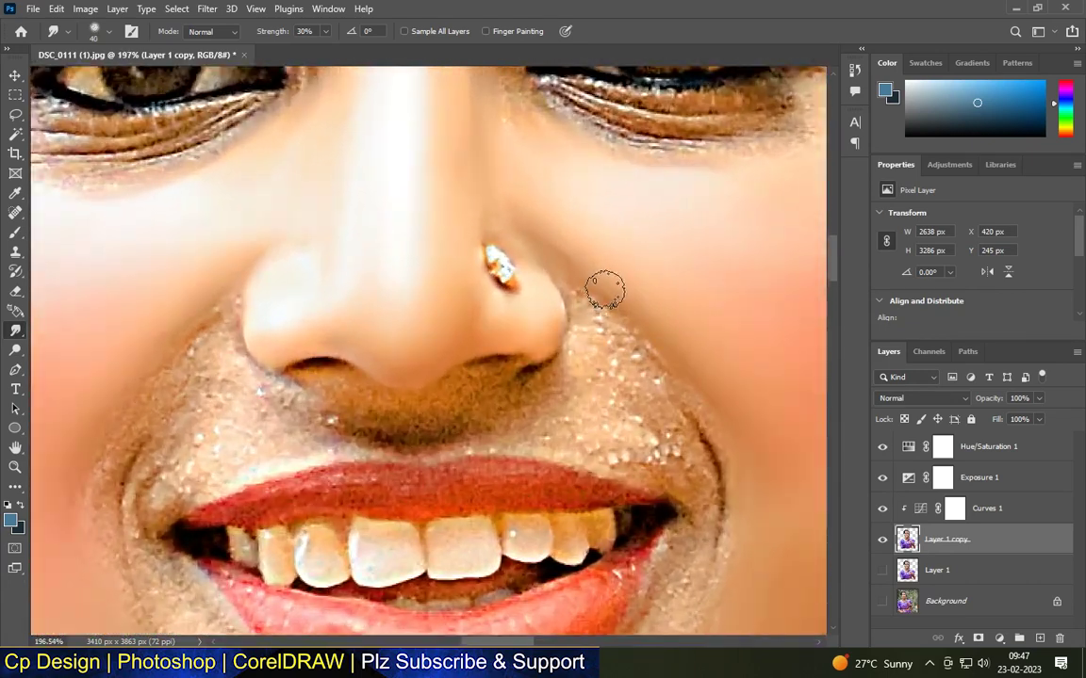
{"action": "mouse_move", "coordinate": [684, 380]}
{"action": "left_mouse_down"}
{"action": "mouse_move", "coordinate": [619, 349]}
{"action": "mouse_move", "coordinate": [587, 310]}
{"action": "mouse_move", "coordinate": [636, 382]}
{"action": "mouse_move", "coordinate": [697, 432]}
{"action": "mouse_move", "coordinate": [713, 477]}
{"action": "left_mouse_up"}
{"action": "mouse_move", "coordinate": [713, 563]}
{"action": "left_mouse_down"}
{"action": "mouse_move", "coordinate": [690, 479]}
{"action": "mouse_move", "coordinate": [659, 435]}
{"action": "mouse_move", "coordinate": [662, 456]}
{"action": "mouse_move", "coordinate": [600, 415]}
{"action": "mouse_move", "coordinate": [545, 398]}
{"action": "mouse_move", "coordinate": [596, 361]}
{"action": "left_mouse_up"}
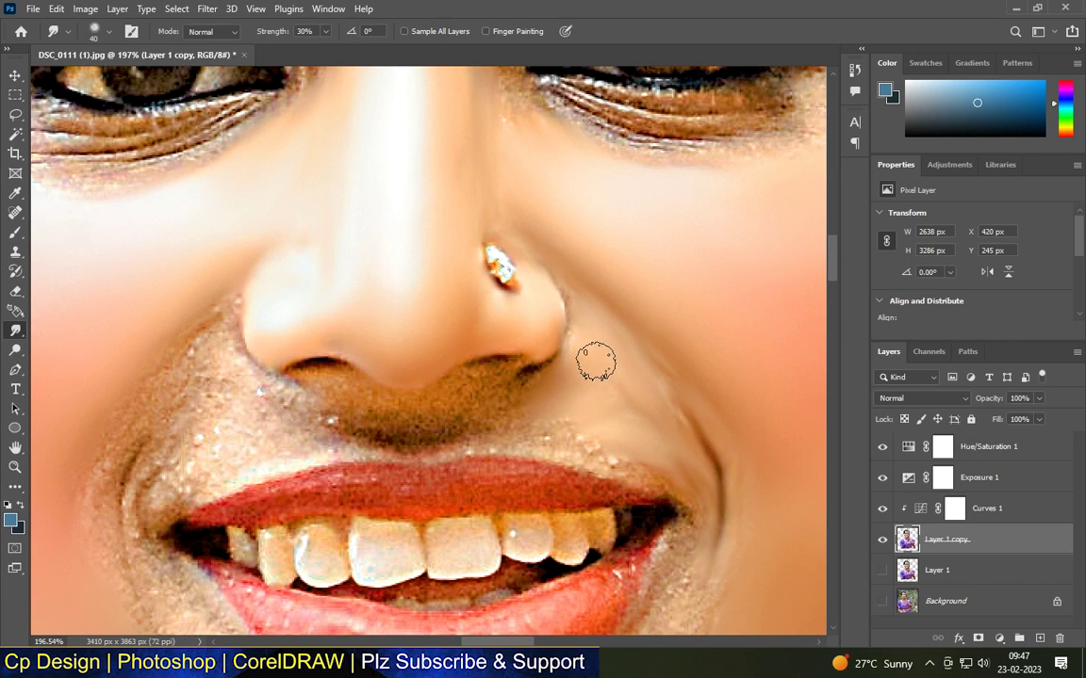
{"action": "scroll", "coordinate": [581, 296], "scroll_direction": "up", "scroll_amount": 2}
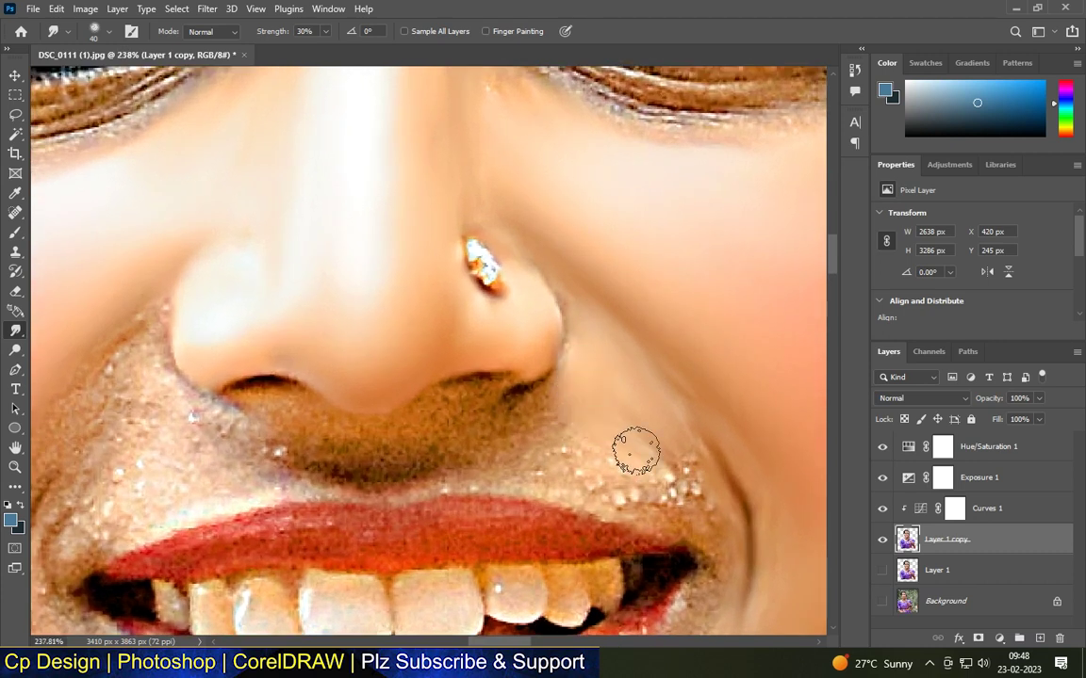
{"action": "mouse_move", "coordinate": [521, 427]}
{"action": "left_mouse_down"}
{"action": "mouse_move", "coordinate": [654, 484]}
{"action": "mouse_move", "coordinate": [649, 450]}
{"action": "mouse_move", "coordinate": [683, 455]}
{"action": "mouse_move", "coordinate": [548, 424]}
{"action": "mouse_move", "coordinate": [683, 502]}
{"action": "mouse_move", "coordinate": [635, 387]}
{"action": "mouse_move", "coordinate": [553, 445]}
{"action": "left_mouse_up"}
{"action": "scroll", "coordinate": [649, 501], "scroll_direction": "down", "scroll_amount": 3}
{"action": "scroll", "coordinate": [641, 361], "scroll_direction": "up", "scroll_amount": 2}
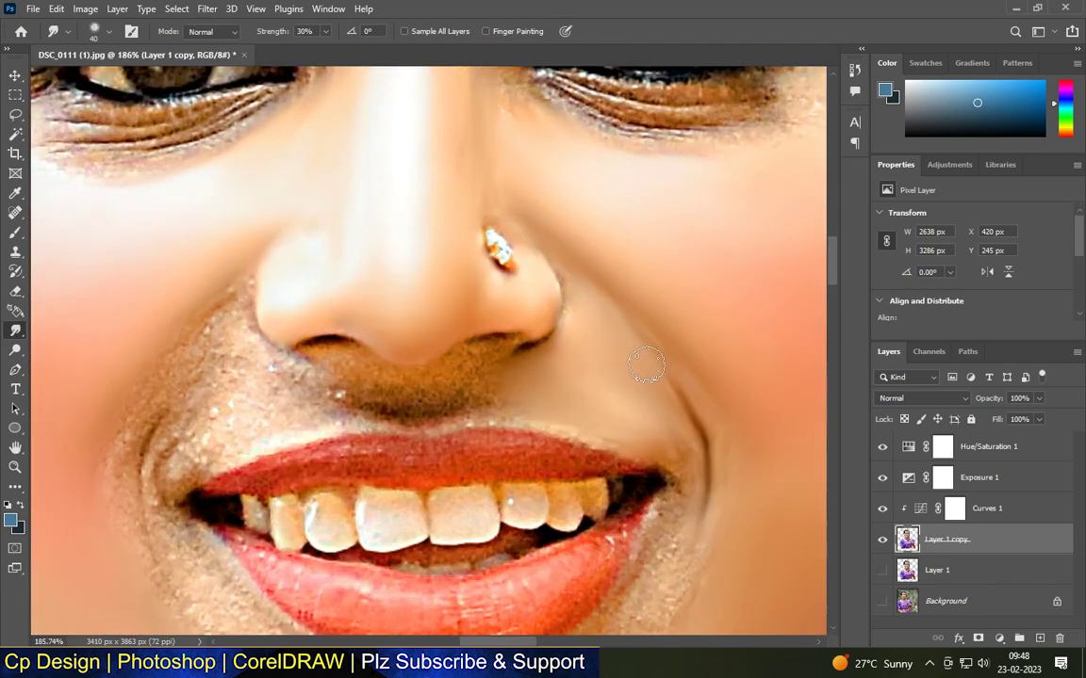
Enlarge the Smudge tip to 60 px and smooth the remaining rough skin around and below the lower lip.
{"action": "scroll", "coordinate": [659, 357], "scroll_direction": "down", "scroll_amount": 3}
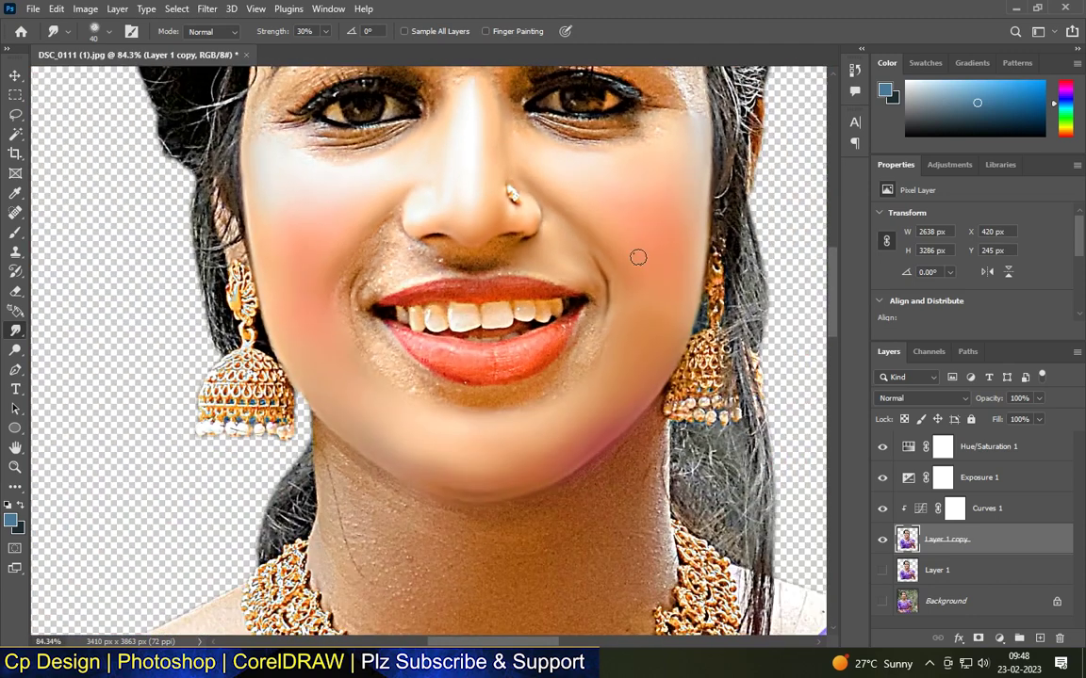
{"action": "scroll", "coordinate": [419, 468], "scroll_direction": "up", "scroll_amount": 3}
{"action": "mouse_move", "coordinate": [419, 468]}
{"action": "left_mouse_down"}
{"action": "mouse_move", "coordinate": [533, 432]}
{"action": "mouse_move", "coordinate": [559, 445]}
{"action": "mouse_move", "coordinate": [472, 450]}
{"action": "mouse_move", "coordinate": [596, 366]}
{"action": "mouse_move", "coordinate": [629, 358]}
{"action": "mouse_move", "coordinate": [460, 451]}
{"action": "mouse_move", "coordinate": [319, 446]}
{"action": "mouse_move", "coordinate": [334, 432]}
{"action": "mouse_move", "coordinate": [235, 380]}
{"action": "mouse_move", "coordinate": [238, 357]}
{"action": "mouse_move", "coordinate": [322, 427]}
{"action": "mouse_move", "coordinate": [414, 447]}
{"action": "mouse_move", "coordinate": [214, 411]}
{"action": "mouse_move", "coordinate": [168, 371]}
{"action": "mouse_move", "coordinate": [238, 394]}
{"action": "mouse_move", "coordinate": [463, 414]}
{"action": "mouse_move", "coordinate": [561, 403]}
{"action": "left_mouse_up"}
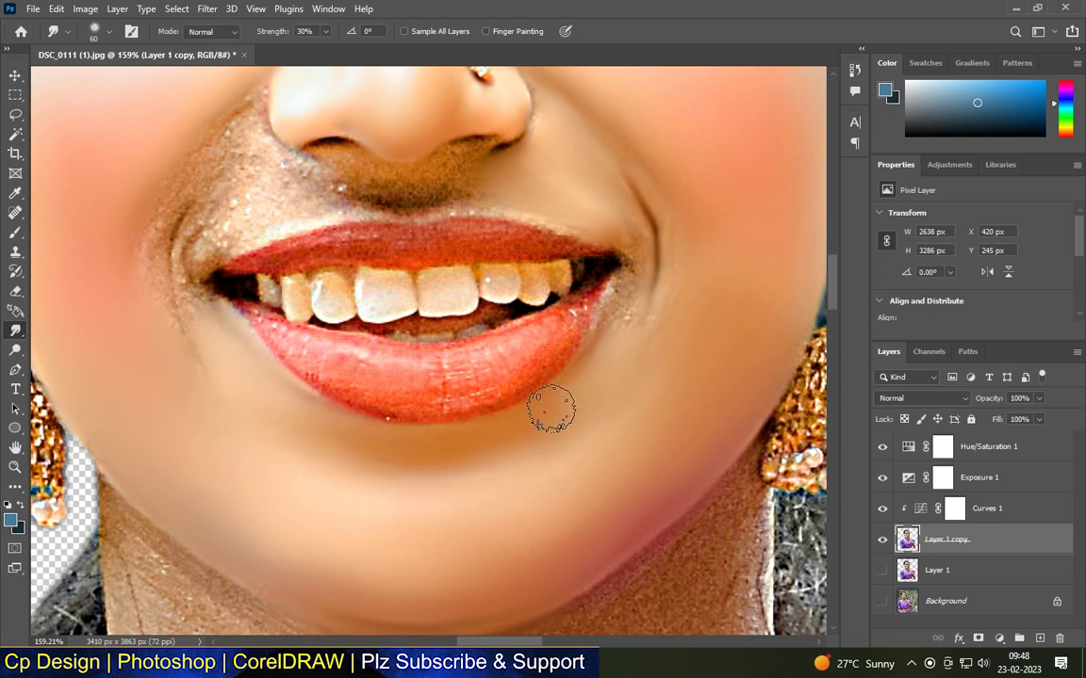
{"action": "scroll", "coordinate": [586, 396], "scroll_direction": "down", "scroll_amount": 3}
Reduce the Smudge tip to 30 px and smooth the smile fold and upper-lip skin opposite the nose stud.
{"action": "scroll", "coordinate": [395, 190], "scroll_direction": "up", "scroll_amount": 5}
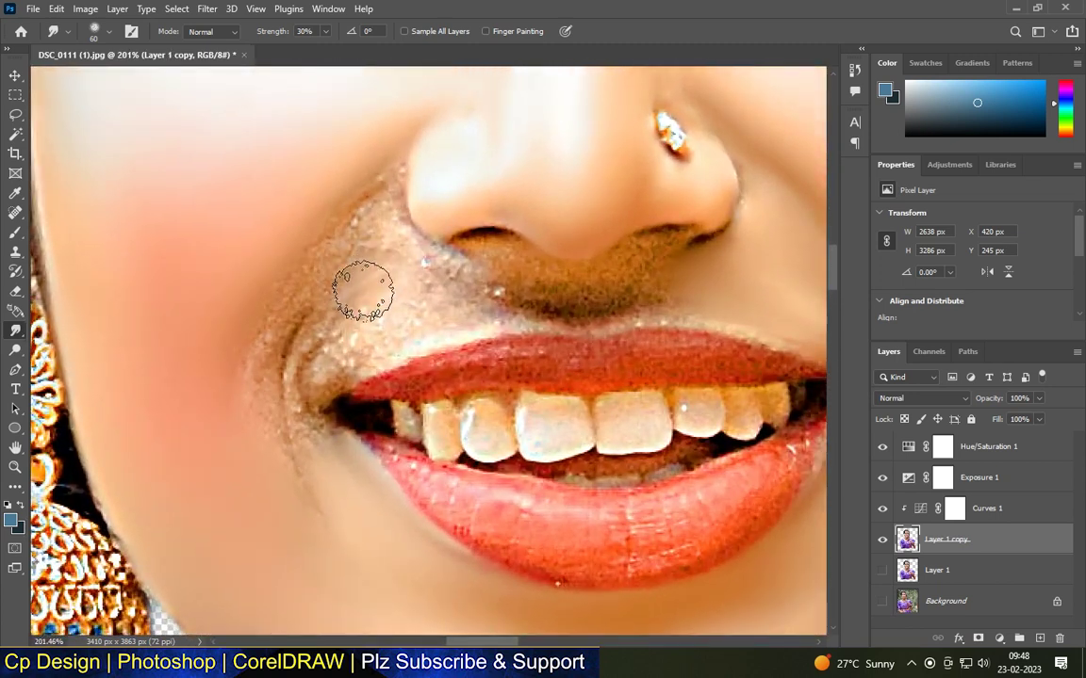
{"action": "left_click_drag", "start_coordinate": [347, 185], "coordinate": [346, 253]}
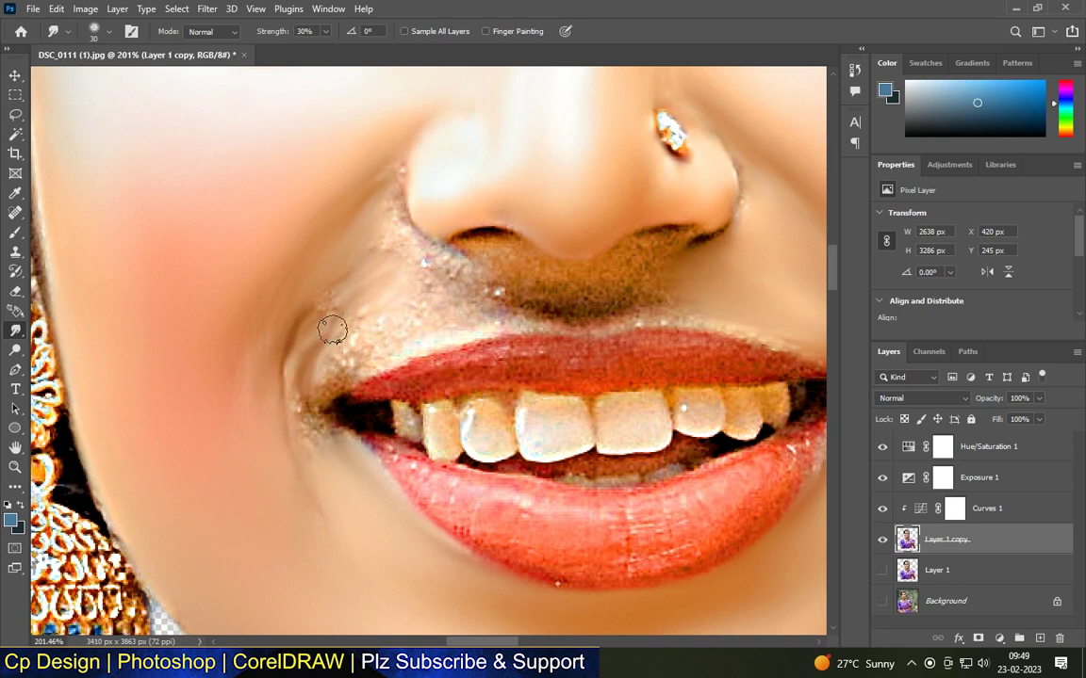
{"action": "left_click_drag", "start_coordinate": [313, 415], "coordinate": [376, 330]}
{"action": "left_click_drag", "start_coordinate": [316, 306], "coordinate": [472, 294]}
{"action": "left_click_drag", "start_coordinate": [471, 330], "coordinate": [429, 315]}
{"action": "scroll", "coordinate": [407, 377], "scroll_direction": "down", "scroll_amount": 5}
{"action": "scroll", "coordinate": [594, 330], "scroll_direction": "up", "scroll_amount": 4}
Smudge the skin and creases around both corners of the mouth.
{"action": "scroll", "coordinate": [580, 457], "scroll_direction": "up", "scroll_amount": 3}
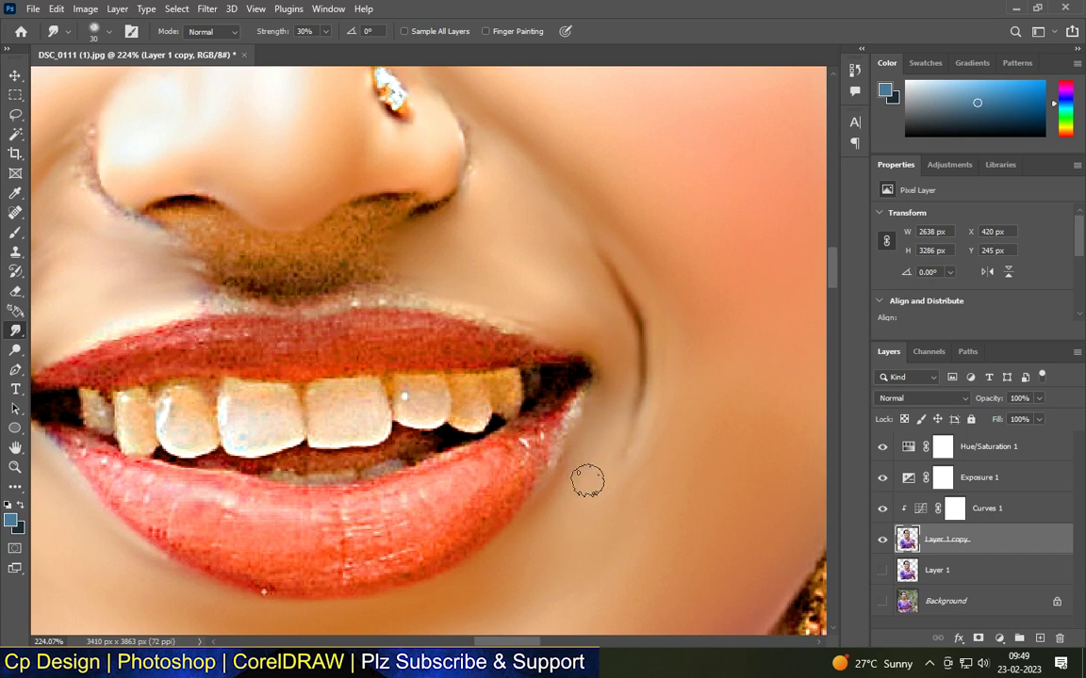
{"action": "scroll", "coordinate": [637, 424], "scroll_direction": "down", "scroll_amount": 3}
{"action": "scroll", "coordinate": [330, 278], "scroll_direction": "up", "scroll_amount": 3}
{"action": "scroll", "coordinate": [555, 282], "scroll_direction": "down", "scroll_amount": 3}
{"action": "scroll", "coordinate": [269, 385], "scroll_direction": "up", "scroll_amount": 2}
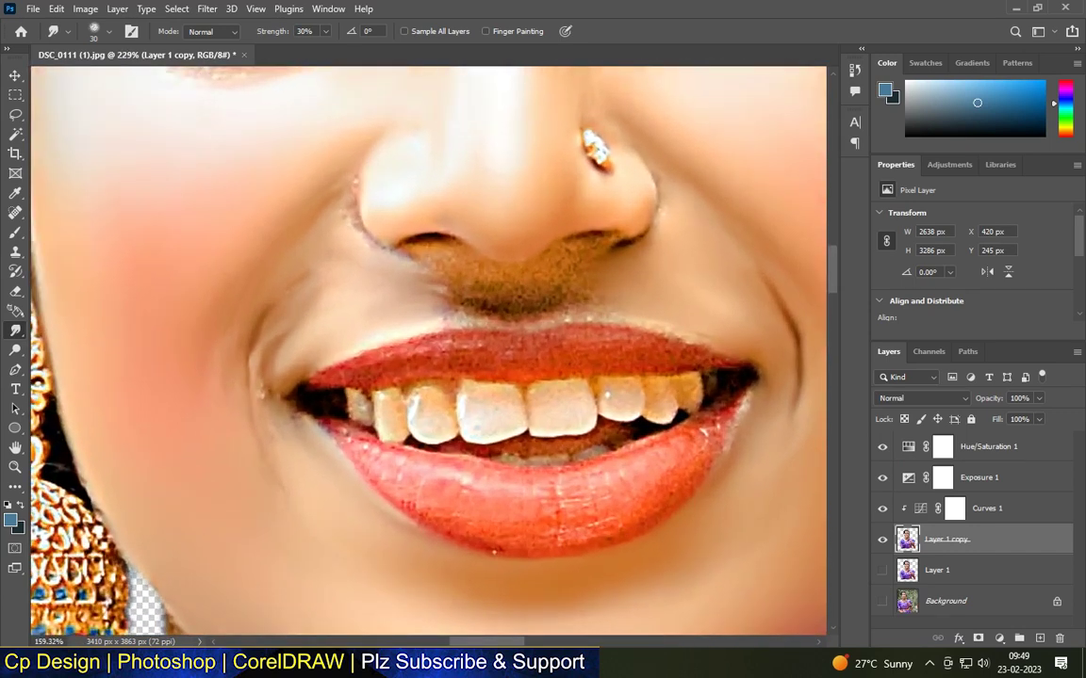
{"action": "scroll", "coordinate": [287, 368], "scroll_direction": "up", "scroll_amount": 1}
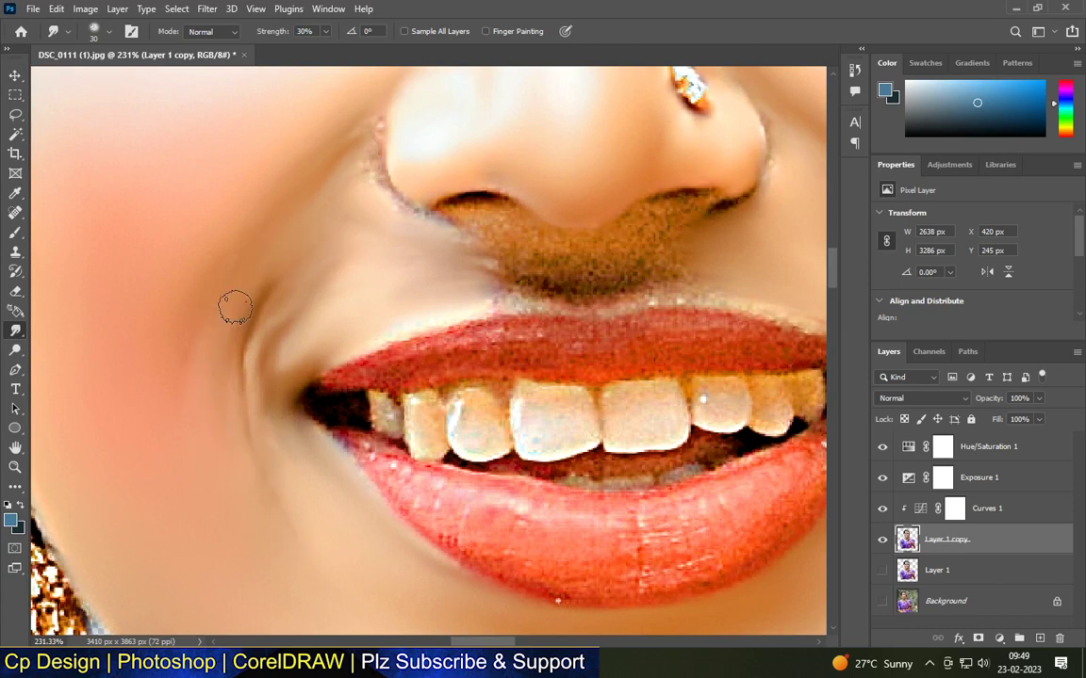
Smudge the dark, grainy skin between the nostrils and the upper lip into a smooth shadow.
{"action": "scroll", "coordinate": [236, 308], "scroll_direction": "down", "scroll_amount": 3}
{"action": "scroll", "coordinate": [407, 370], "scroll_direction": "up", "scroll_amount": 4}
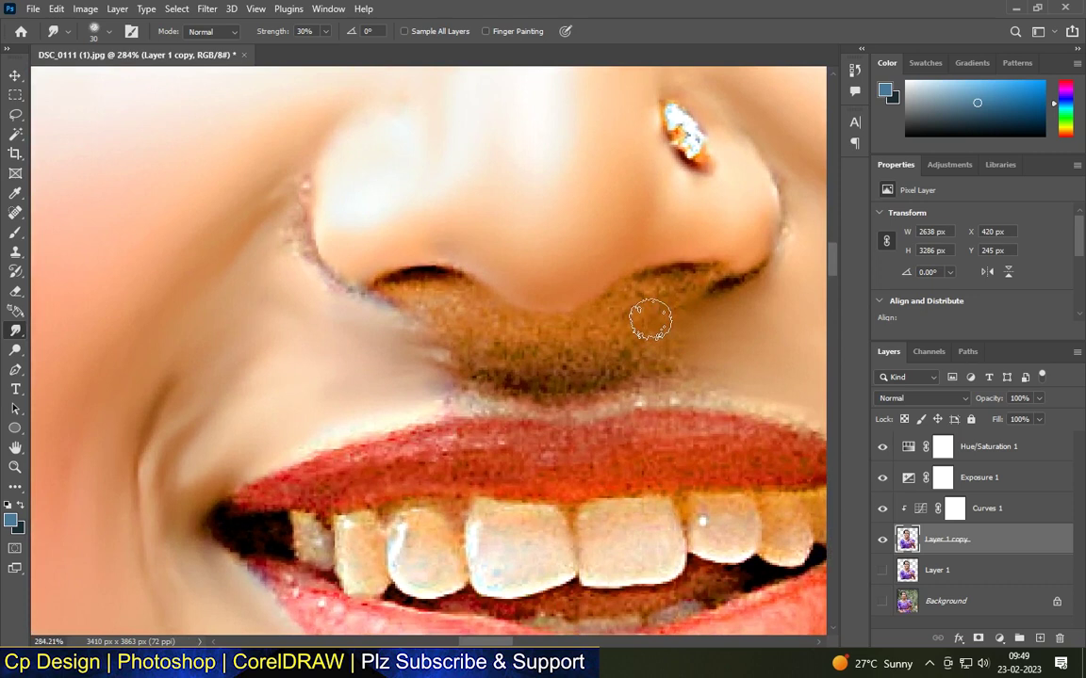
{"action": "mouse_move", "coordinate": [650, 320]}
{"action": "left_mouse_down"}
{"action": "mouse_move", "coordinate": [688, 296]}
{"action": "mouse_move", "coordinate": [674, 358]}
{"action": "mouse_move", "coordinate": [516, 384]}
{"action": "mouse_move", "coordinate": [519, 325]}
{"action": "mouse_move", "coordinate": [420, 281]}
{"action": "mouse_move", "coordinate": [382, 287]}
{"action": "mouse_move", "coordinate": [452, 387]}
{"action": "mouse_move", "coordinate": [509, 330]}
{"action": "left_mouse_up"}
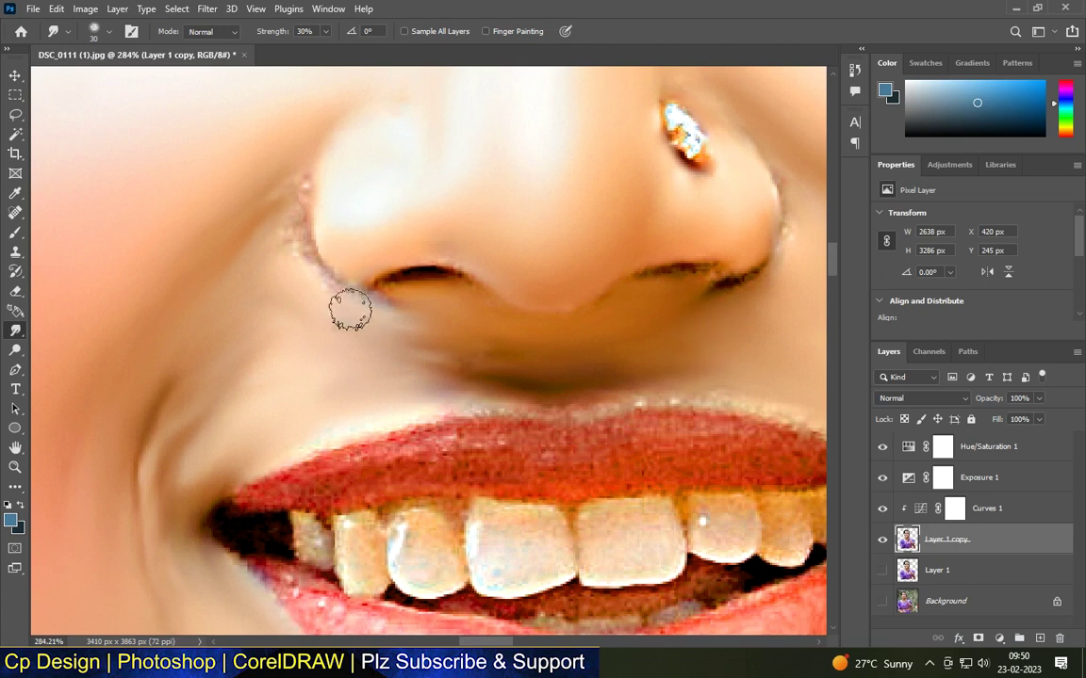
Reduce the Smudge tip to 15 px and refine the outer edges and lower rims of both nostrils.
{"action": "scroll", "coordinate": [285, 208], "scroll_direction": "up", "scroll_amount": 1}
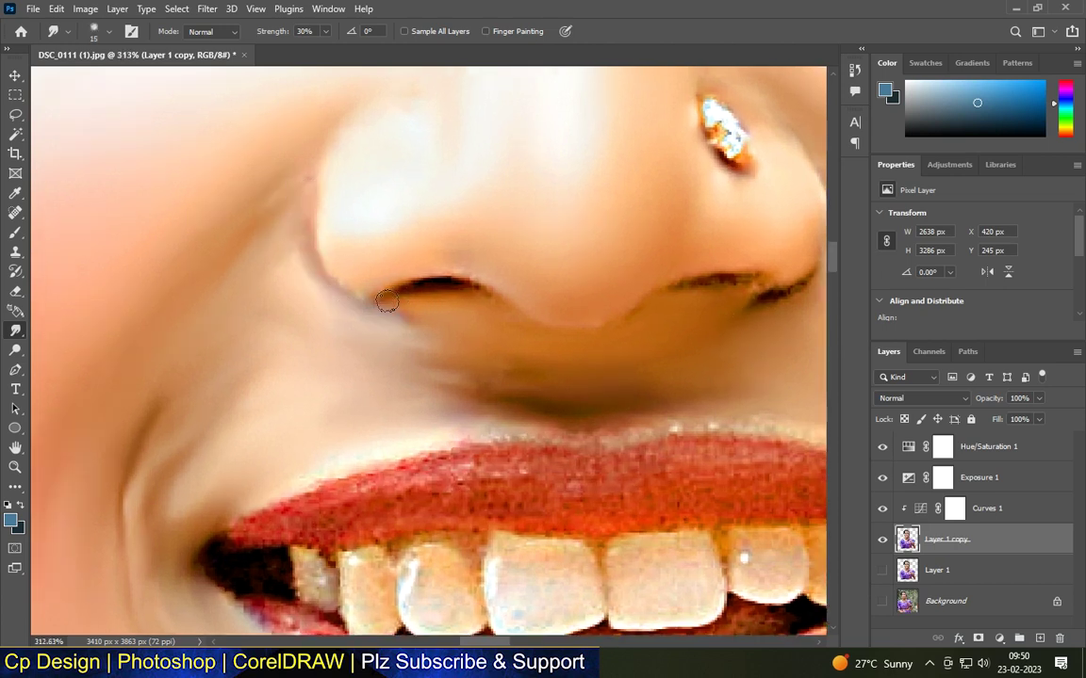
{"action": "scroll", "coordinate": [364, 297], "scroll_direction": "down", "scroll_amount": 6}
{"action": "scroll", "coordinate": [429, 337], "scroll_direction": "up", "scroll_amount": 7}
{"action": "scroll", "coordinate": [304, 349], "scroll_direction": "up", "scroll_amount": 1}
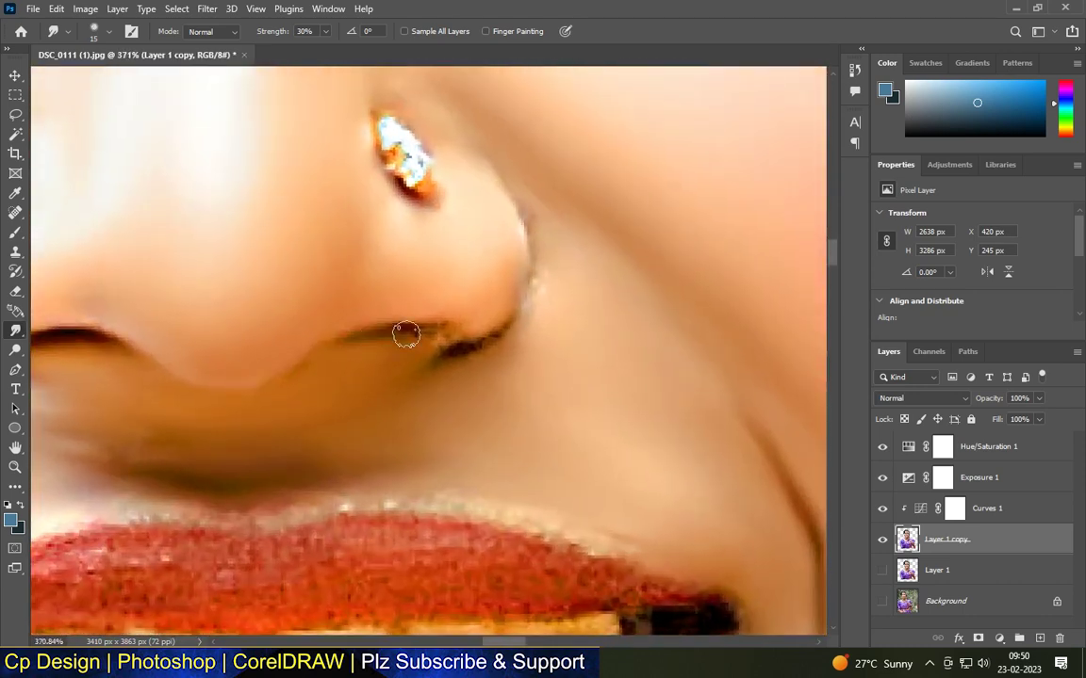
{"action": "mouse_move", "coordinate": [430, 357]}
{"action": "left_mouse_down"}
{"action": "mouse_move", "coordinate": [502, 336]}
{"action": "mouse_move", "coordinate": [525, 289]}
{"action": "left_mouse_up"}
{"action": "mouse_move", "coordinate": [518, 227]}
{"action": "left_mouse_down"}
{"action": "mouse_move", "coordinate": [503, 324]}
{"action": "mouse_move", "coordinate": [445, 355]}
{"action": "left_mouse_up"}
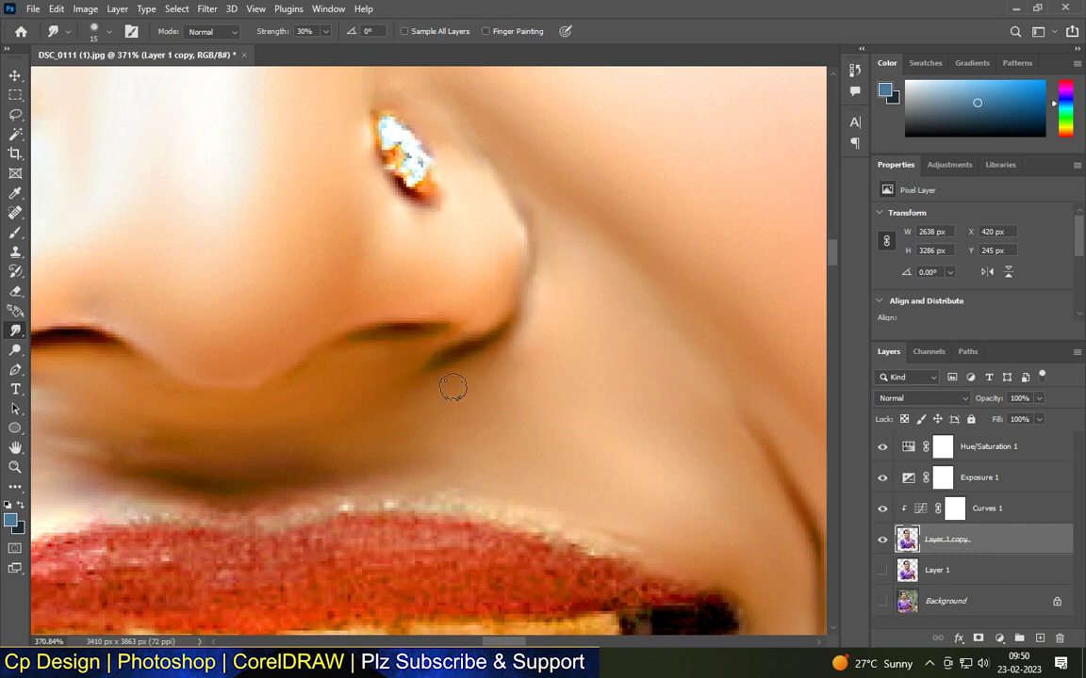
Examine the smoothed nose, mouth and smile folds up close and in the full-face view.
{"action": "scroll", "coordinate": [461, 377], "scroll_direction": "down", "scroll_amount": 8}
{"action": "scroll", "coordinate": [532, 388], "scroll_direction": "up", "scroll_amount": 8}
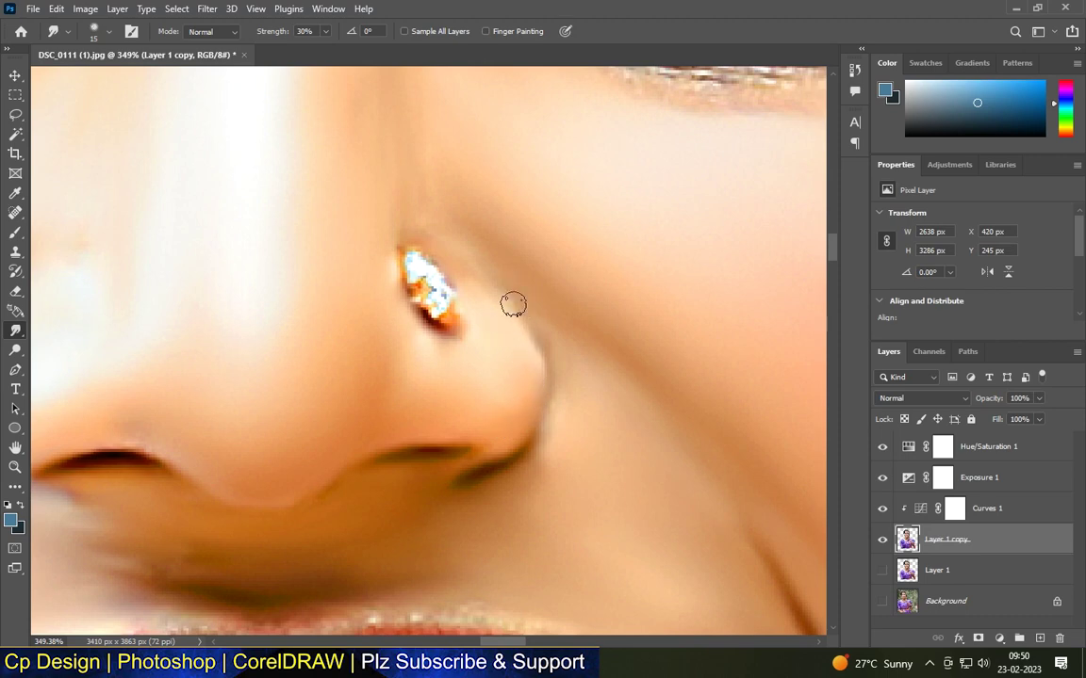
{"action": "scroll", "coordinate": [506, 288], "scroll_direction": "down", "scroll_amount": 8}
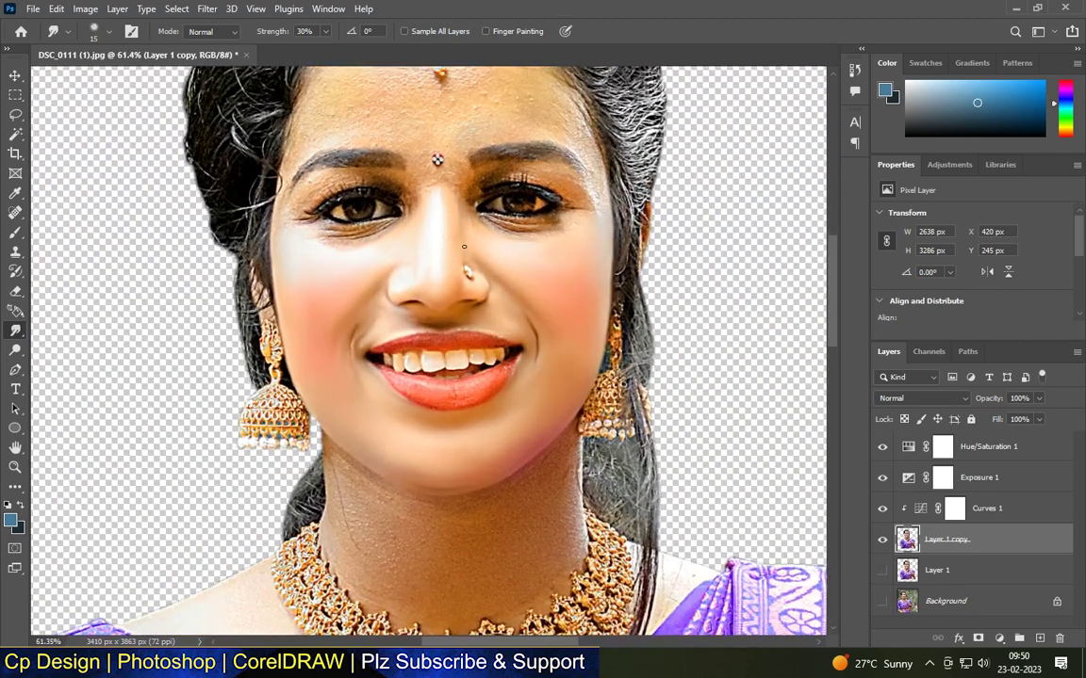
{"action": "scroll", "coordinate": [433, 285], "scroll_direction": "up", "scroll_amount": 5}
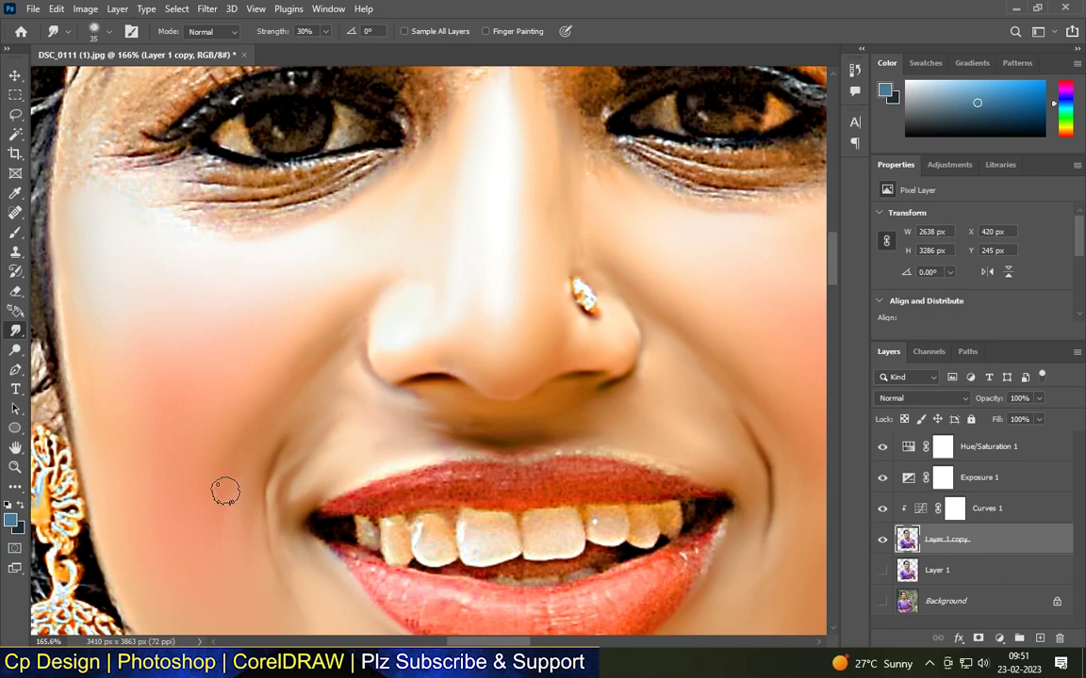
{"action": "scroll", "coordinate": [225, 492], "scroll_direction": "down", "scroll_amount": 5}
{"action": "scroll", "coordinate": [499, 308], "scroll_direction": "up", "scroll_amount": 4}
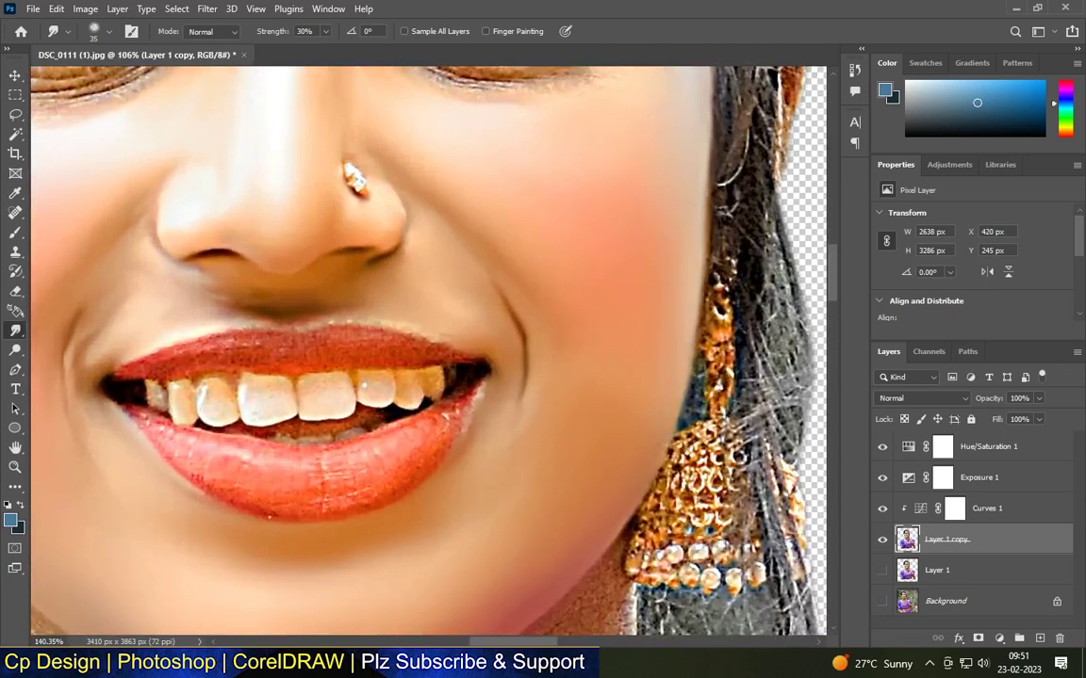
{"action": "scroll", "coordinate": [566, 341], "scroll_direction": "up", "scroll_amount": 2}
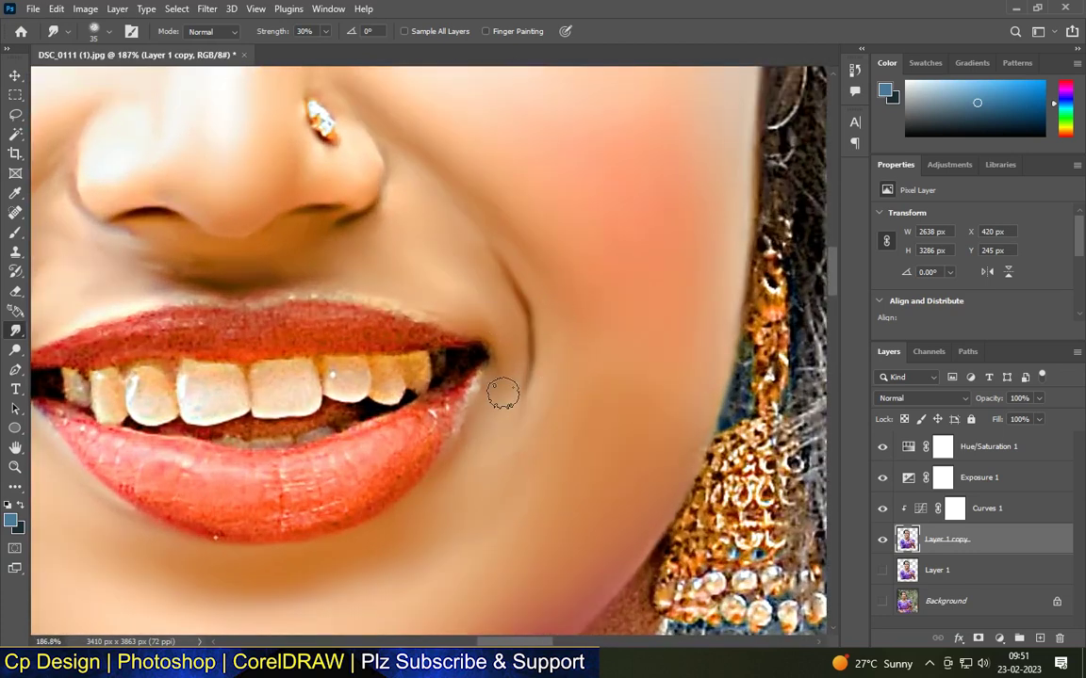
{"action": "scroll", "coordinate": [404, 285], "scroll_direction": "down", "scroll_amount": 3}
{"action": "scroll", "coordinate": [330, 327], "scroll_direction": "up", "scroll_amount": 3}
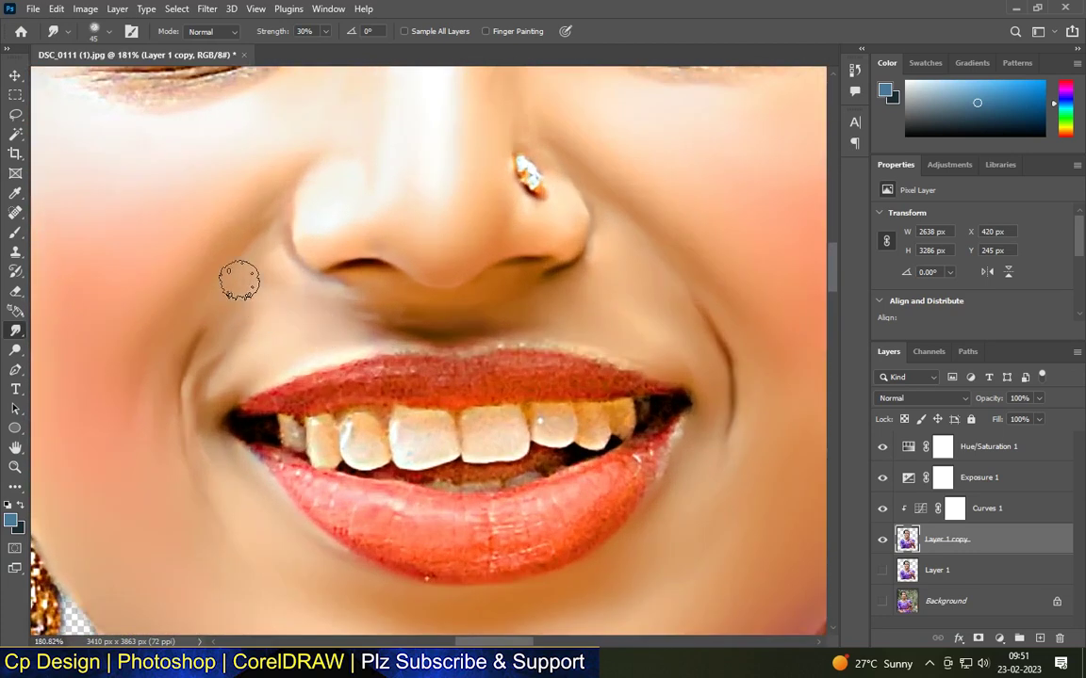
{"action": "scroll", "coordinate": [443, 252], "scroll_direction": "up", "scroll_amount": 1}
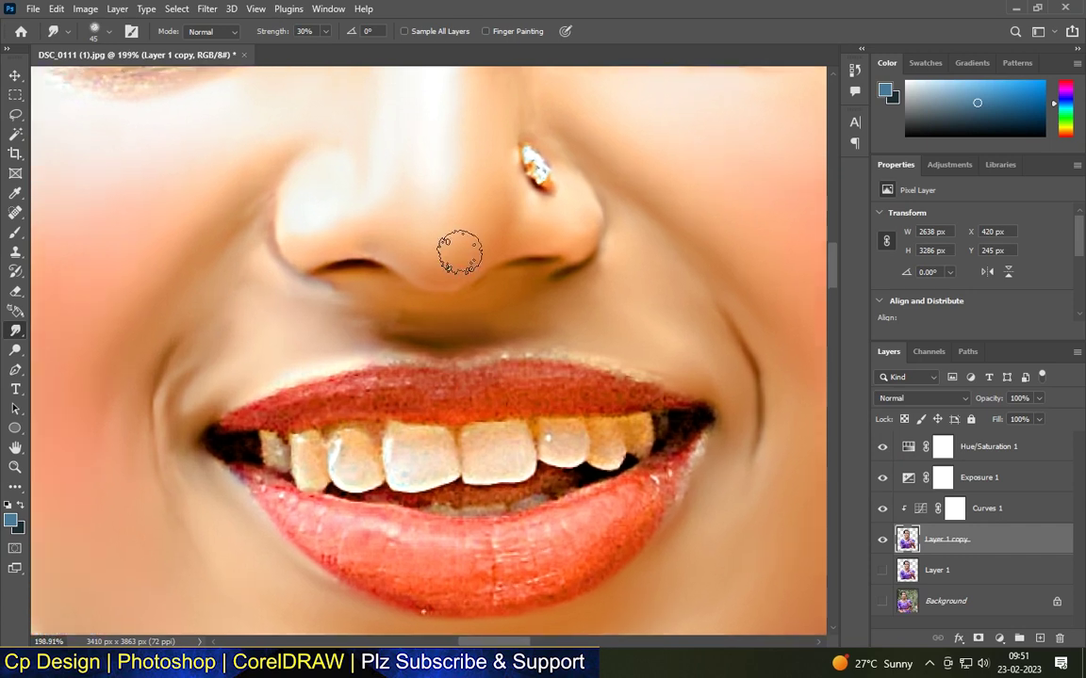
{"action": "scroll", "coordinate": [380, 214], "scroll_direction": "up", "scroll_amount": 2}
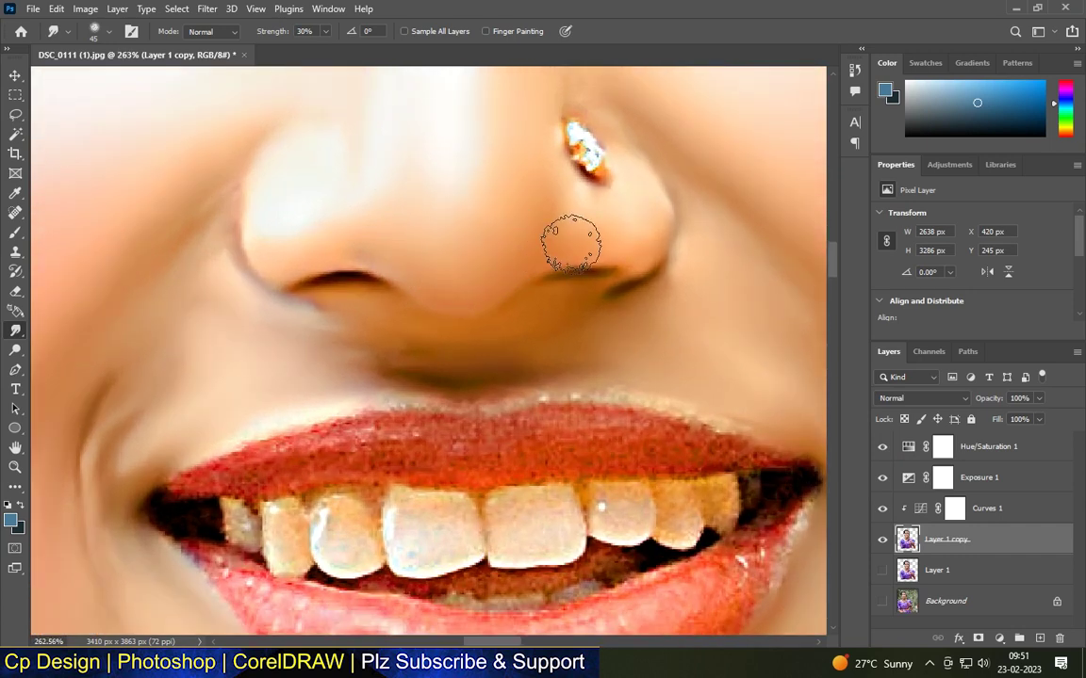
{"action": "scroll", "coordinate": [462, 252], "scroll_direction": "down", "scroll_amount": 10}
{"action": "scroll", "coordinate": [433, 155], "scroll_direction": "up", "scroll_amount": 1}
{"action": "scroll", "coordinate": [424, 161], "scroll_direction": "down", "scroll_amount": 1}
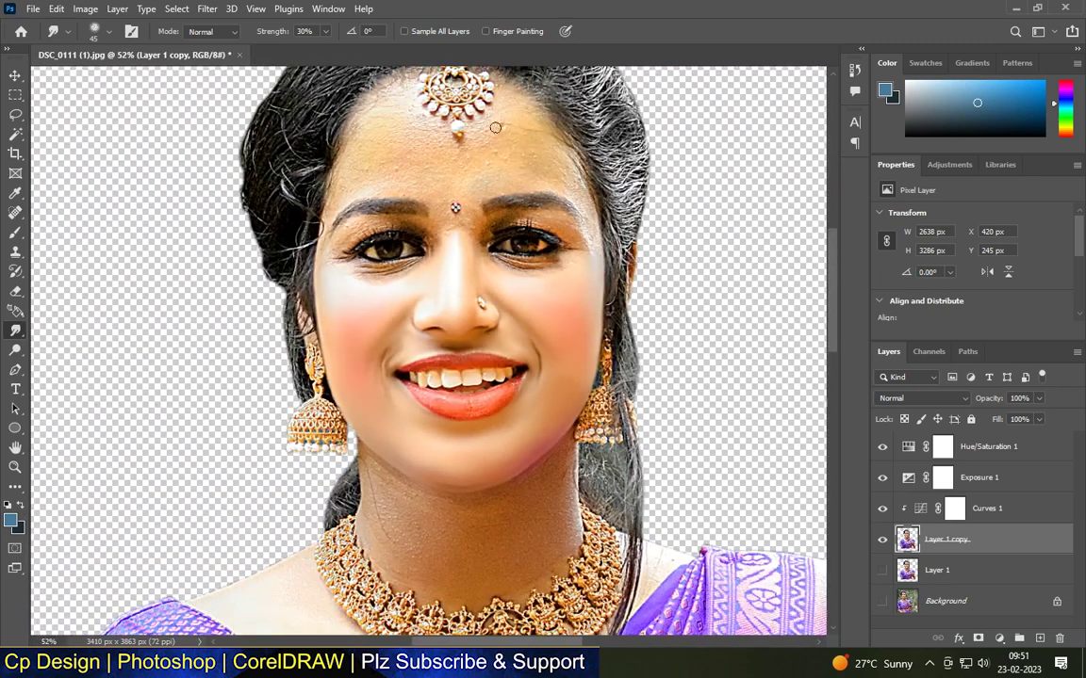
Compare the retouched face with the unretouched Layer 1 by switching the two layers' visibility, then restore the retouched layer.
{"action": "scroll", "coordinate": [445, 210], "scroll_direction": "up", "scroll_amount": 2}
{"action": "scroll", "coordinate": [490, 442], "scroll_direction": "up", "scroll_amount": 5}
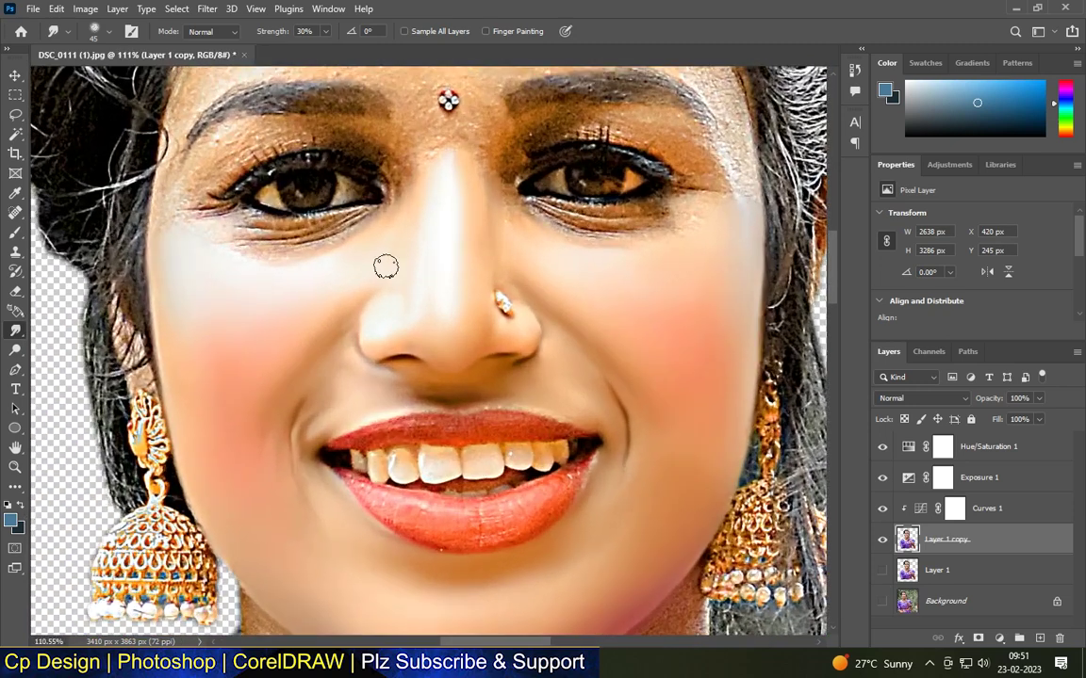
{"action": "scroll", "coordinate": [387, 259], "scroll_direction": "down", "scroll_amount": 1}
{"action": "left_click", "coordinate": [882, 541]}
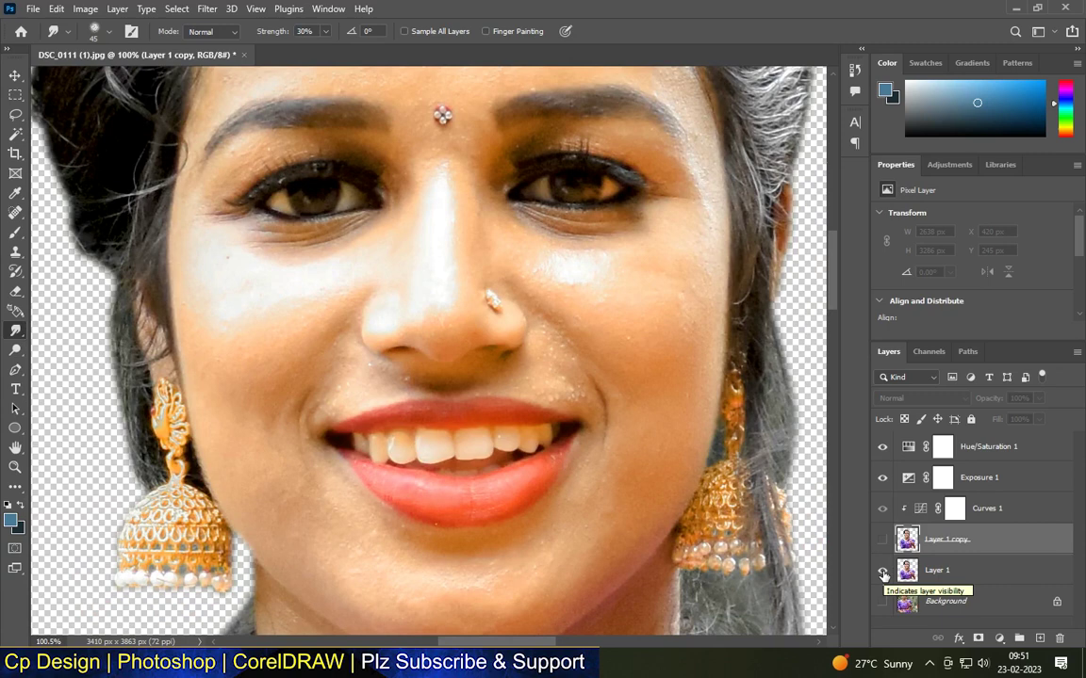
{"action": "left_click", "coordinate": [883, 541]}
{"action": "left_click", "coordinate": [883, 570]}
Enlarge the Smudge tip to 125 px and smooth the grainy skin across both halves of the forehead.
{"action": "scroll", "coordinate": [435, 303], "scroll_direction": "down", "scroll_amount": 2}
{"action": "scroll", "coordinate": [311, 198], "scroll_direction": "up", "scroll_amount": 2}
{"action": "key", "text": "bracketright"}
{"action": "key", "text": "bracketright"}
{"action": "key", "text": "bracketright"}
{"action": "key", "text": "bracketright"}
{"action": "key", "text": "bracketright"}
{"action": "key", "text": "bracketright"}
{"action": "key", "text": "bracketright"}
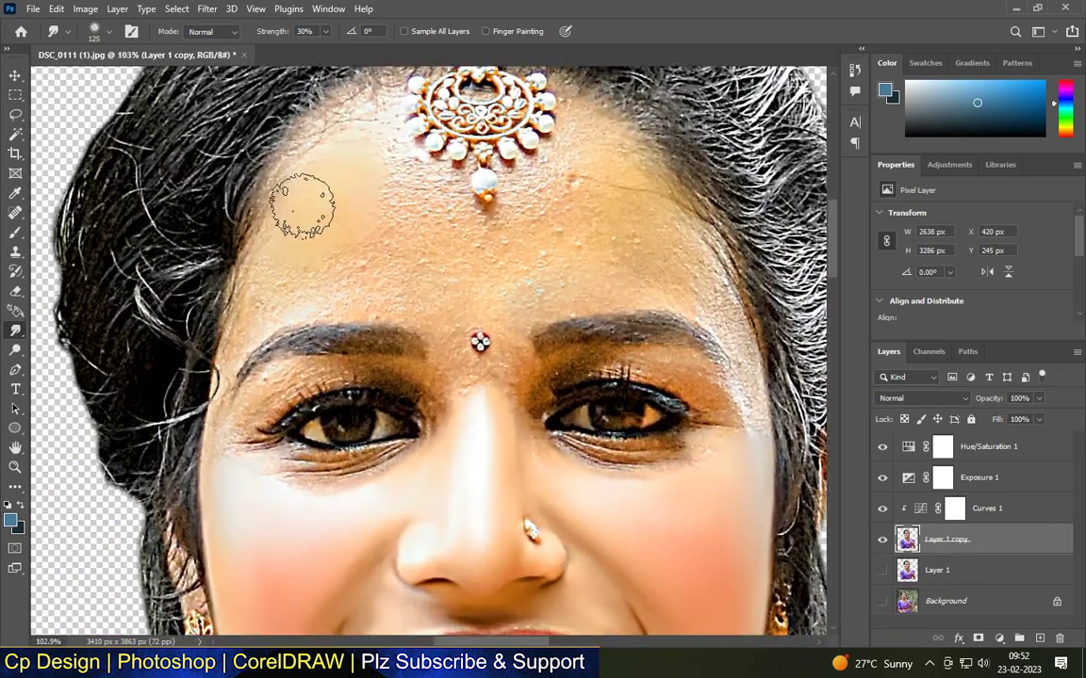
{"action": "mouse_move", "coordinate": [301, 205]}
{"action": "left_mouse_down"}
{"action": "mouse_move", "coordinate": [335, 157]}
{"action": "mouse_move", "coordinate": [279, 269]}
{"action": "mouse_move", "coordinate": [337, 275]}
{"action": "mouse_move", "coordinate": [378, 223]}
{"action": "mouse_move", "coordinate": [366, 147]}
{"action": "mouse_move", "coordinate": [318, 163]}
{"action": "mouse_move", "coordinate": [304, 196]}
{"action": "mouse_move", "coordinate": [358, 156]}
{"action": "mouse_move", "coordinate": [433, 281]}
{"action": "mouse_move", "coordinate": [288, 267]}
{"action": "mouse_move", "coordinate": [324, 168]}
{"action": "mouse_move", "coordinate": [438, 257]}
{"action": "left_mouse_up"}
{"action": "scroll", "coordinate": [569, 218], "scroll_direction": "up", "scroll_amount": 1}
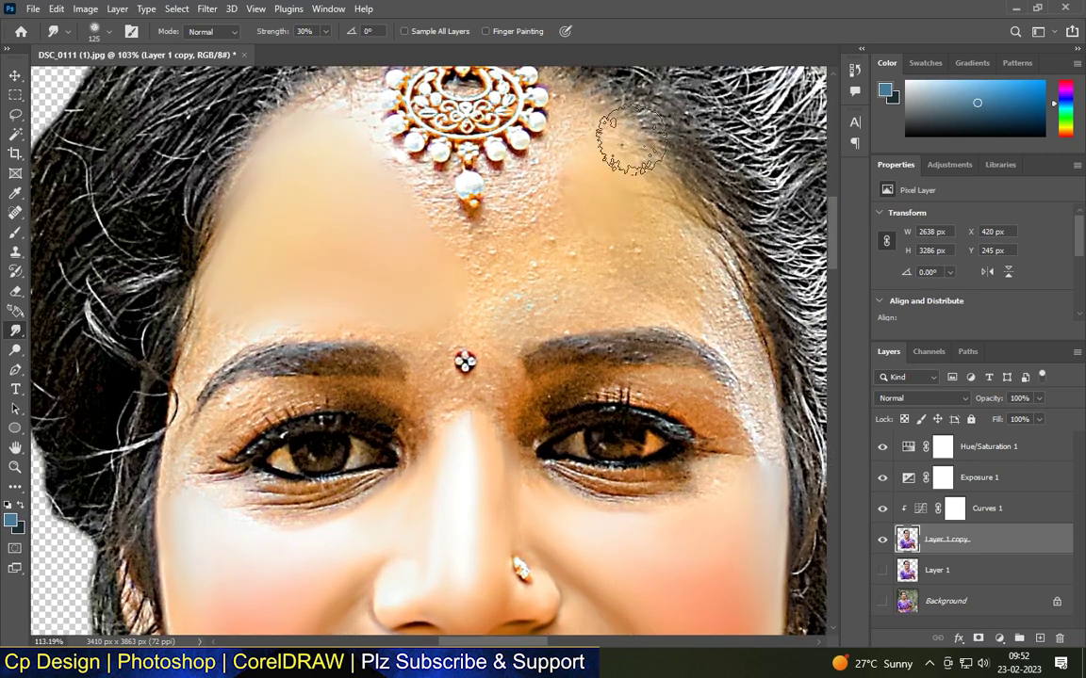
{"action": "mouse_move", "coordinate": [558, 207]}
{"action": "left_mouse_down"}
{"action": "mouse_move", "coordinate": [551, 160]}
{"action": "mouse_move", "coordinate": [556, 215]}
{"action": "mouse_move", "coordinate": [530, 258]}
{"action": "mouse_move", "coordinate": [673, 254]}
{"action": "mouse_move", "coordinate": [483, 246]}
{"action": "mouse_move", "coordinate": [484, 286]}
{"action": "mouse_move", "coordinate": [416, 234]}
{"action": "mouse_move", "coordinate": [550, 220]}
{"action": "left_mouse_up"}
Reduce the Smudge tip to 50 px and smooth the hairline and temple on the nose-stud side, down past the eyebrow.
{"action": "key", "text": "bracketleft"}
{"action": "key", "text": "bracketleft"}
{"action": "key", "text": "bracketleft"}
{"action": "scroll", "coordinate": [608, 123], "scroll_direction": "up", "scroll_amount": 1}
{"action": "key", "text": "bracketleft"}
{"action": "key", "text": "bracketleft"}
{"action": "key", "text": "bracketleft"}
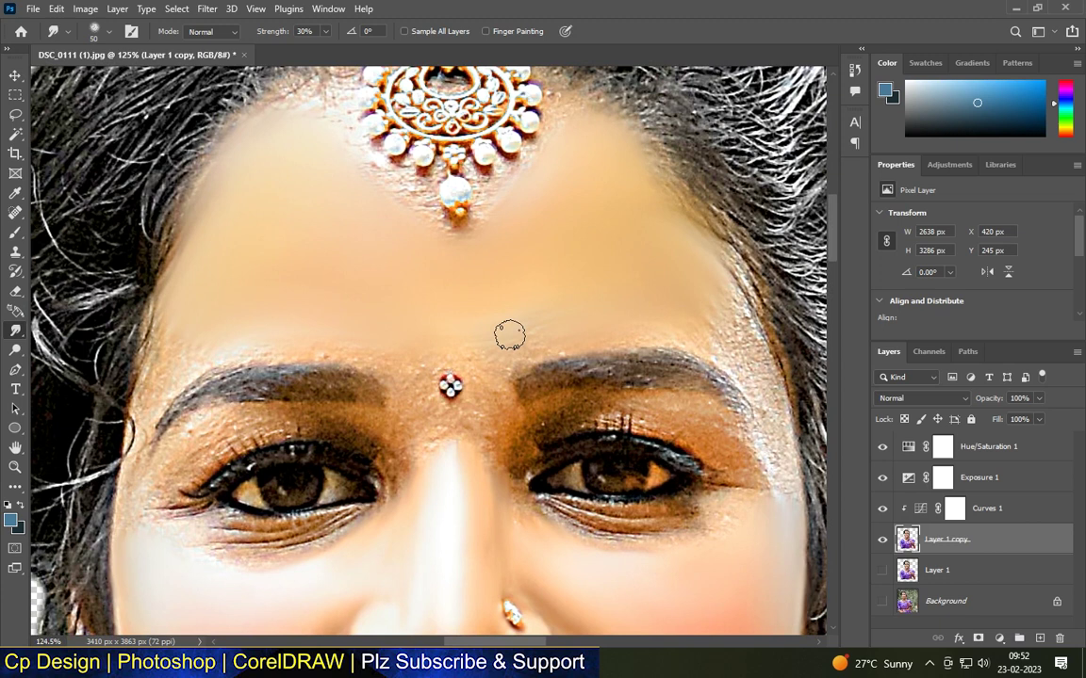
{"action": "left_click_drag", "start_coordinate": [688, 334], "coordinate": [618, 134]}
{"action": "mouse_move", "coordinate": [657, 196]}
{"action": "left_mouse_down"}
{"action": "mouse_move", "coordinate": [717, 283]}
{"action": "mouse_move", "coordinate": [694, 336]}
{"action": "mouse_move", "coordinate": [759, 383]}
{"action": "mouse_move", "coordinate": [761, 354]}
{"action": "mouse_move", "coordinate": [768, 372]}
{"action": "mouse_move", "coordinate": [787, 478]}
{"action": "mouse_move", "coordinate": [794, 457]}
{"action": "mouse_move", "coordinate": [783, 511]}
{"action": "left_mouse_up"}
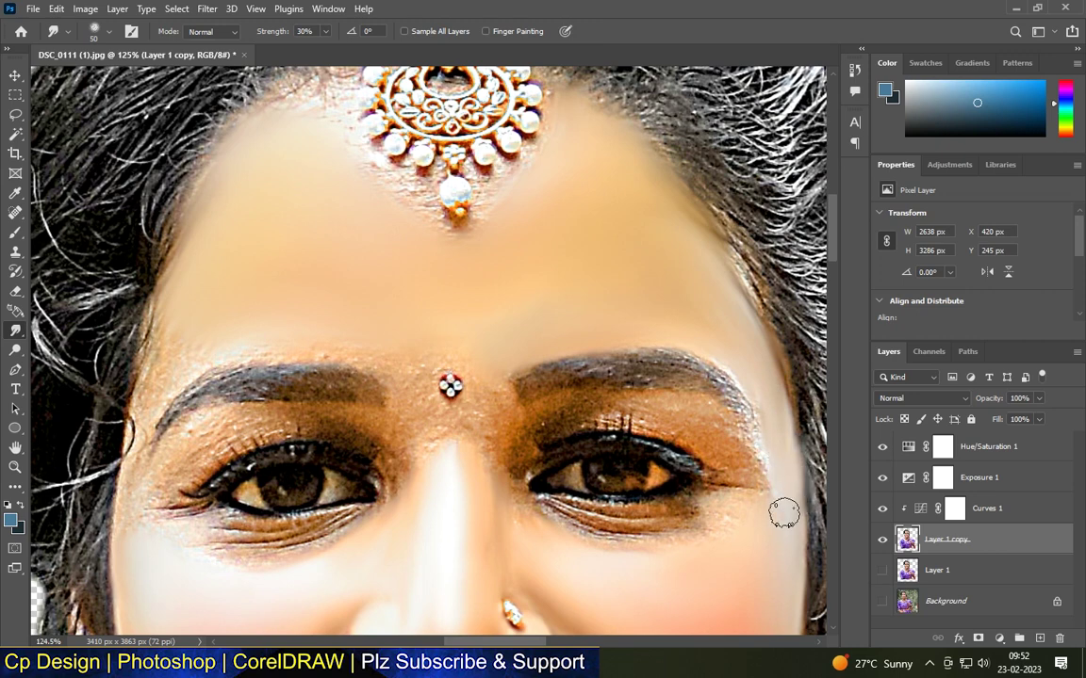
Smudge the remaining rough skin above the eyebrow on the nose-stud side and below the head ornament.
{"action": "scroll", "coordinate": [726, 326], "scroll_direction": "down", "scroll_amount": 5}
{"action": "scroll", "coordinate": [797, 368], "scroll_direction": "up", "scroll_amount": 8}
{"action": "mouse_move", "coordinate": [675, 306]}
{"action": "left_mouse_down"}
{"action": "mouse_move", "coordinate": [718, 412]}
{"action": "mouse_move", "coordinate": [676, 250]}
{"action": "mouse_move", "coordinate": [633, 183]}
{"action": "mouse_move", "coordinate": [715, 323]}
{"action": "left_mouse_up"}
{"action": "scroll", "coordinate": [680, 462], "scroll_direction": "down", "scroll_amount": 3}
{"action": "scroll", "coordinate": [526, 212], "scroll_direction": "up", "scroll_amount": 2}
{"action": "scroll", "coordinate": [198, 134], "scroll_direction": "up", "scroll_amount": 3}
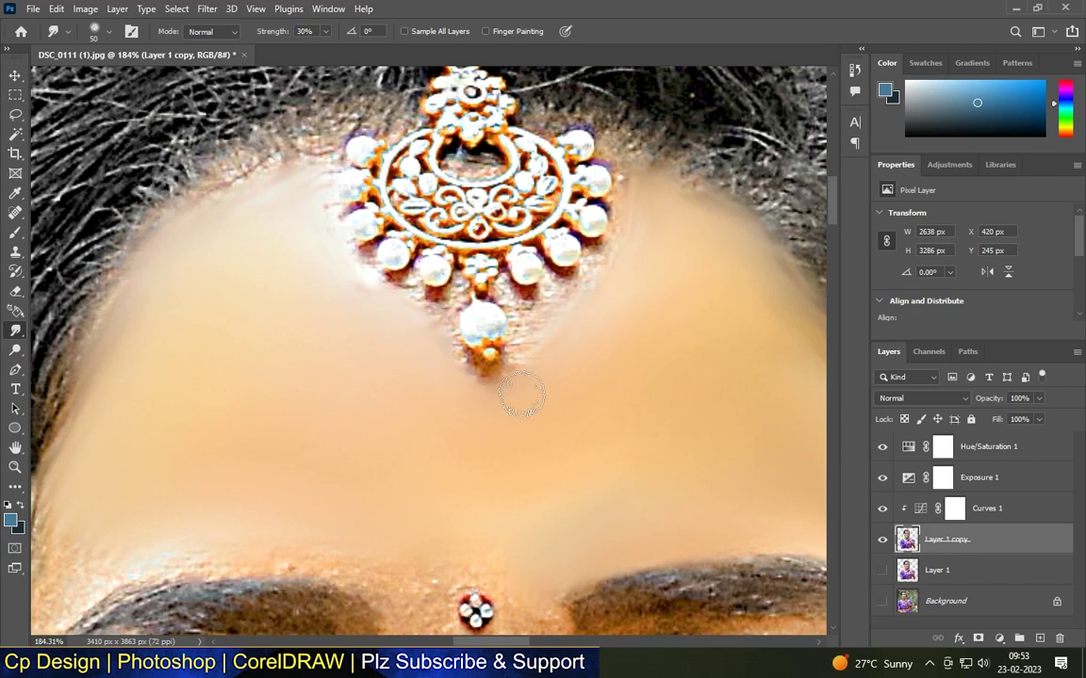
Smooth the forehead edge along the hairline opposite the nose stud.
{"action": "scroll", "coordinate": [618, 267], "scroll_direction": "down", "scroll_amount": 5}
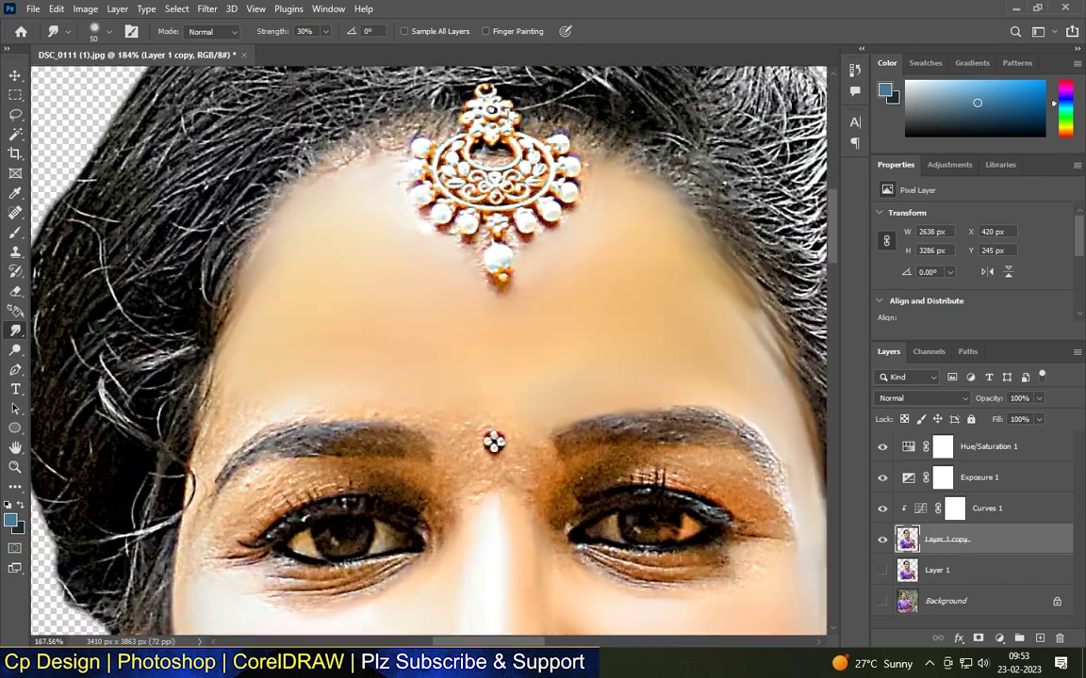
{"action": "scroll", "coordinate": [478, 150], "scroll_direction": "up", "scroll_amount": 5}
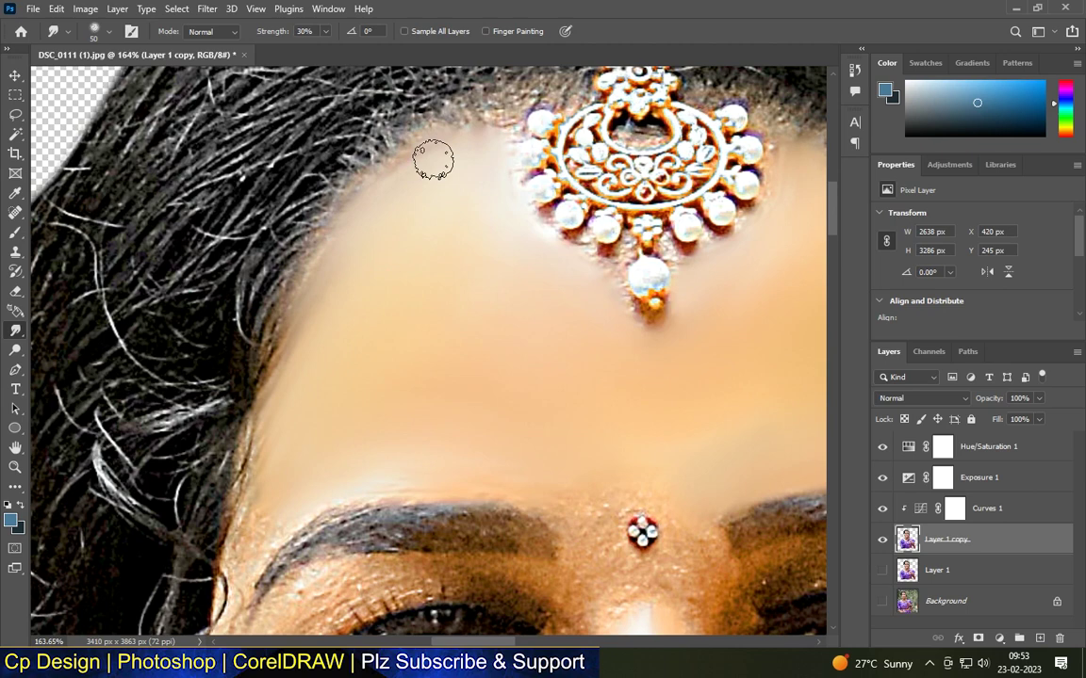
{"action": "scroll", "coordinate": [317, 304], "scroll_direction": "down", "scroll_amount": 4}
{"action": "scroll", "coordinate": [506, 260], "scroll_direction": "down", "scroll_amount": 4}
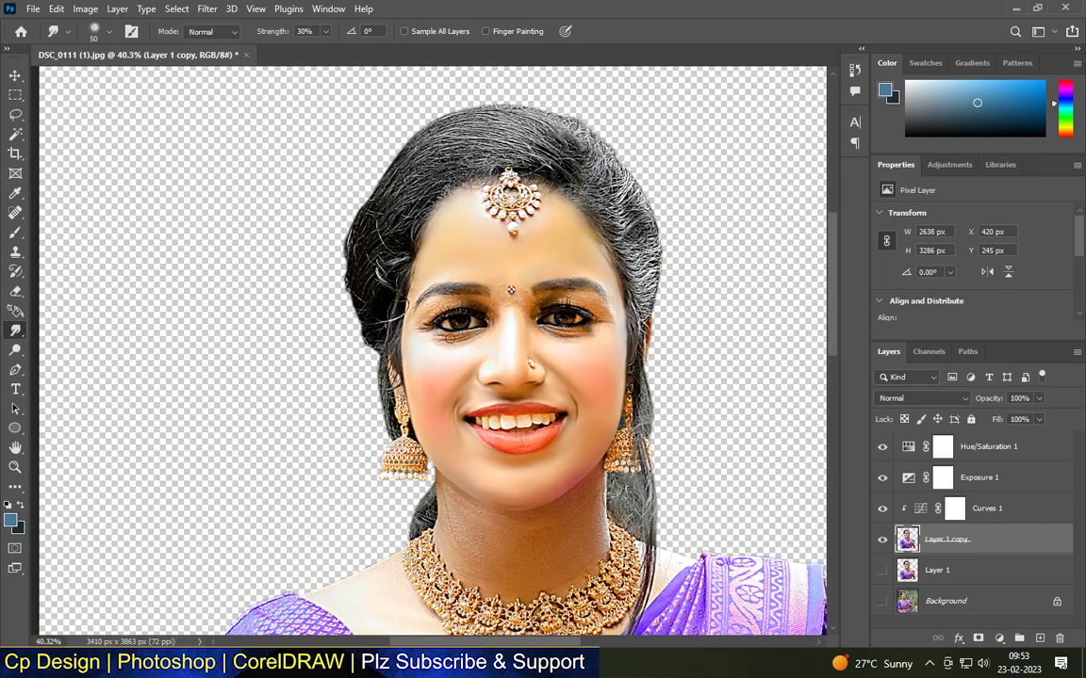
Set the Smudge tip to 45 px and smooth the temple between the hairline and outer eyebrow opposite the nose stud.
{"action": "scroll", "coordinate": [472, 351], "scroll_direction": "up", "scroll_amount": 6}
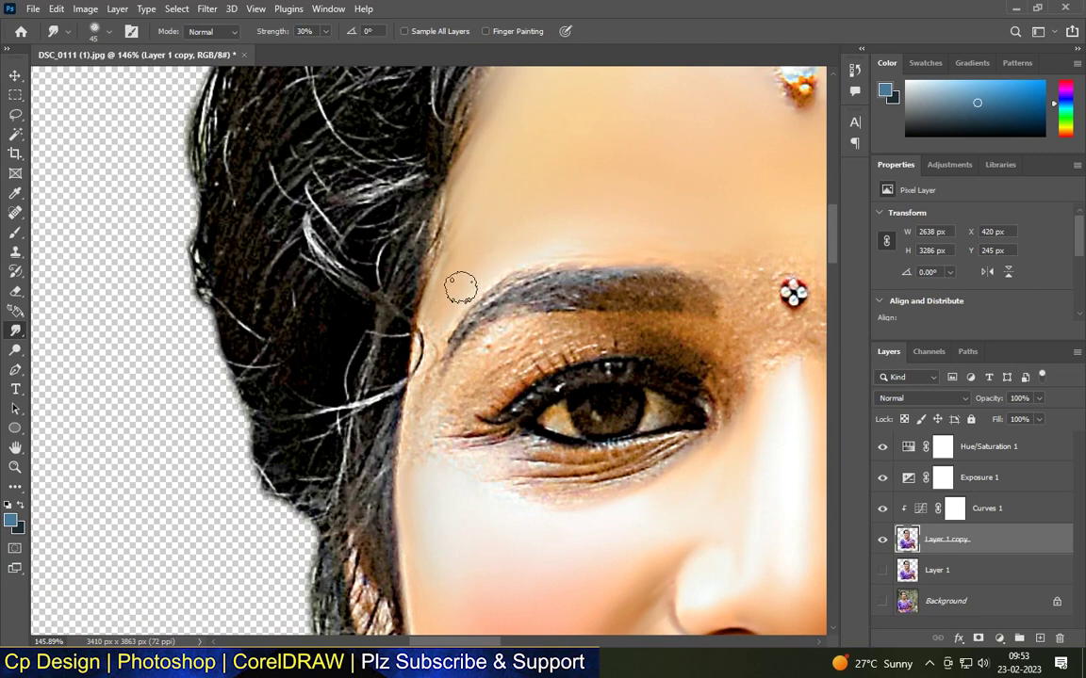
{"action": "left_click_drag", "start_coordinate": [417, 339], "coordinate": [423, 389]}
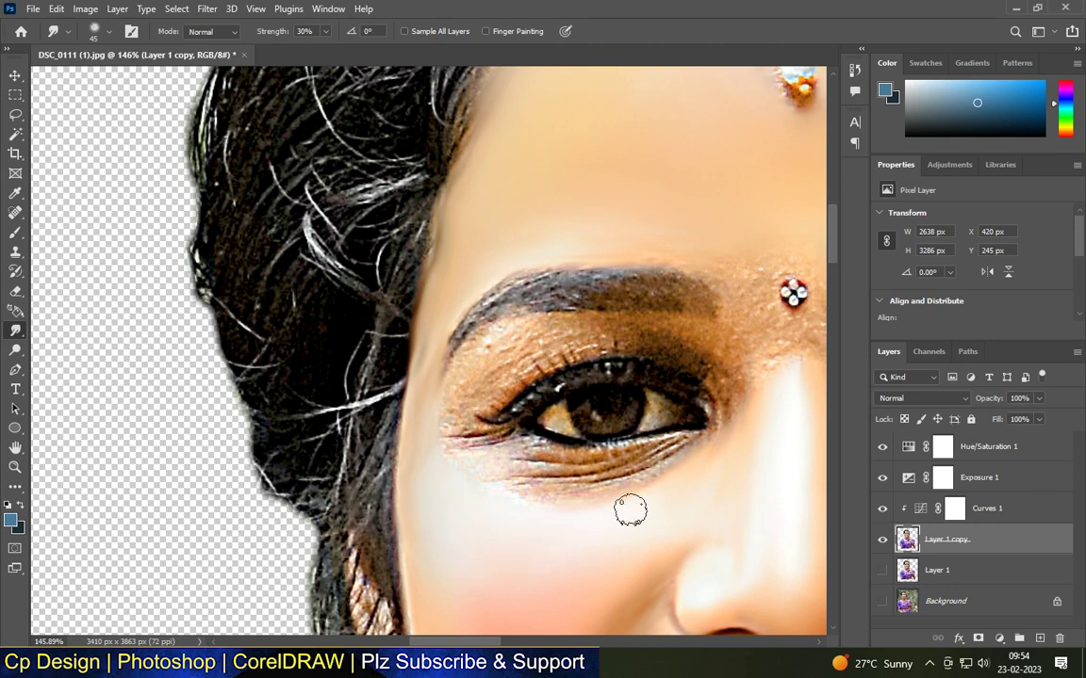
{"action": "scroll", "coordinate": [535, 522], "scroll_direction": "down", "scroll_amount": 4}
{"action": "scroll", "coordinate": [431, 275], "scroll_direction": "up", "scroll_amount": 4}
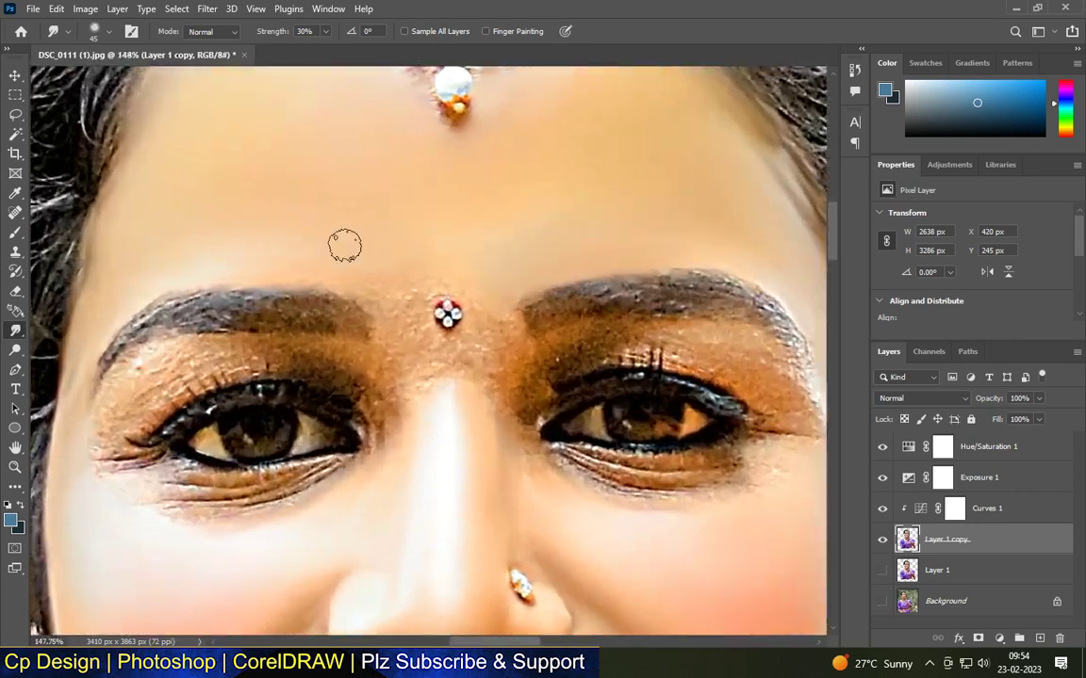
Smudge the grainy skin between the eyebrows and around the bindi, down to the bridge of the nose.
{"action": "scroll", "coordinate": [411, 365], "scroll_direction": "up", "scroll_amount": 2}
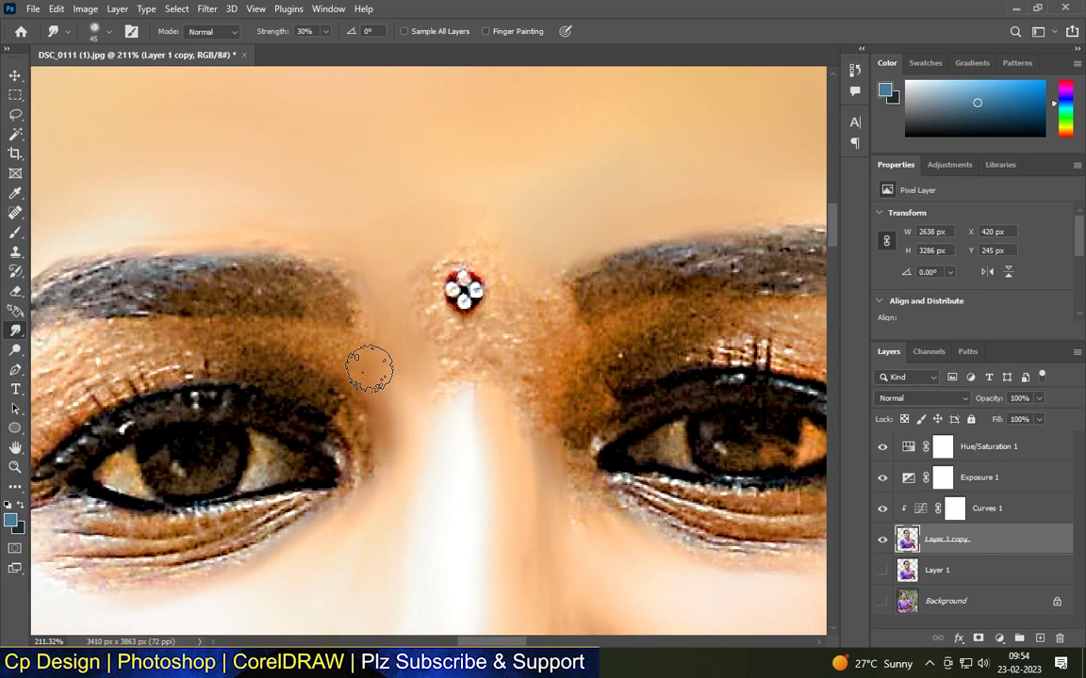
{"action": "mouse_move", "coordinate": [437, 390]}
{"action": "left_mouse_down"}
{"action": "mouse_move", "coordinate": [511, 333]}
{"action": "mouse_move", "coordinate": [525, 426]}
{"action": "mouse_move", "coordinate": [538, 313]}
{"action": "mouse_move", "coordinate": [462, 346]}
{"action": "mouse_move", "coordinate": [515, 308]}
{"action": "mouse_move", "coordinate": [481, 238]}
{"action": "mouse_move", "coordinate": [414, 265]}
{"action": "mouse_move", "coordinate": [434, 336]}
{"action": "mouse_move", "coordinate": [479, 340]}
{"action": "mouse_move", "coordinate": [508, 306]}
{"action": "mouse_move", "coordinate": [506, 270]}
{"action": "mouse_move", "coordinate": [453, 243]}
{"action": "mouse_move", "coordinate": [419, 285]}
{"action": "mouse_move", "coordinate": [434, 344]}
{"action": "mouse_move", "coordinate": [416, 365]}
{"action": "mouse_move", "coordinate": [408, 437]}
{"action": "mouse_move", "coordinate": [439, 402]}
{"action": "mouse_move", "coordinate": [475, 381]}
{"action": "mouse_move", "coordinate": [473, 404]}
{"action": "mouse_move", "coordinate": [442, 415]}
{"action": "mouse_move", "coordinate": [521, 368]}
{"action": "mouse_move", "coordinate": [444, 357]}
{"action": "mouse_move", "coordinate": [443, 346]}
{"action": "mouse_move", "coordinate": [513, 327]}
{"action": "left_mouse_up"}
{"action": "scroll", "coordinate": [504, 247], "scroll_direction": "down", "scroll_amount": 7}
{"action": "scroll", "coordinate": [476, 246], "scroll_direction": "up", "scroll_amount": 7}
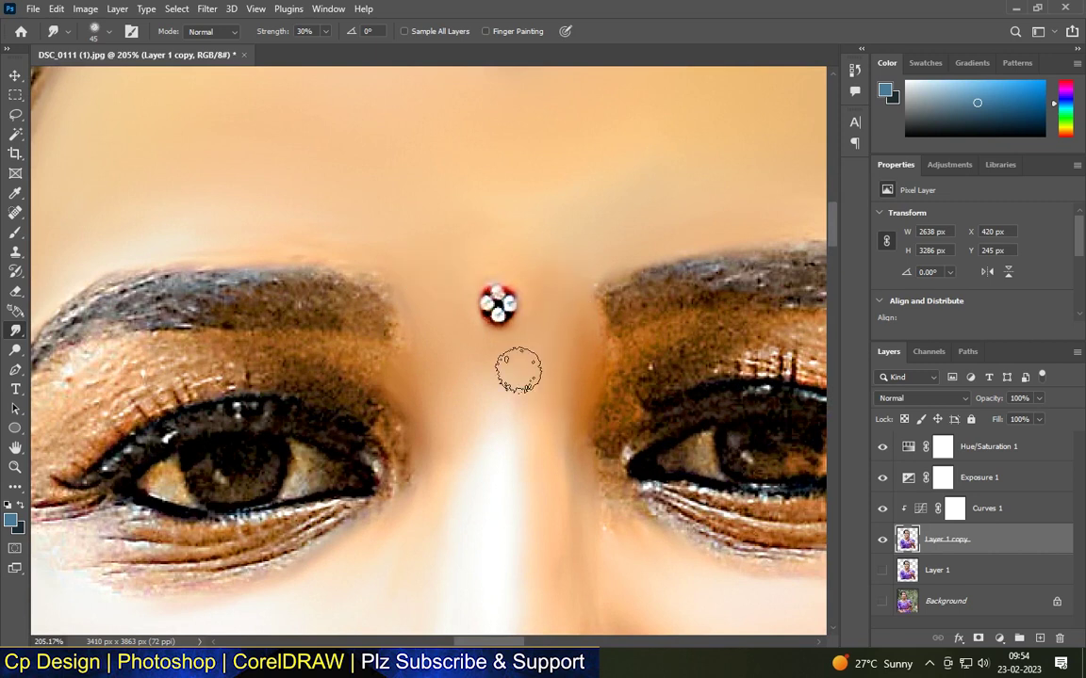
{"action": "key", "text": "bracketright"}
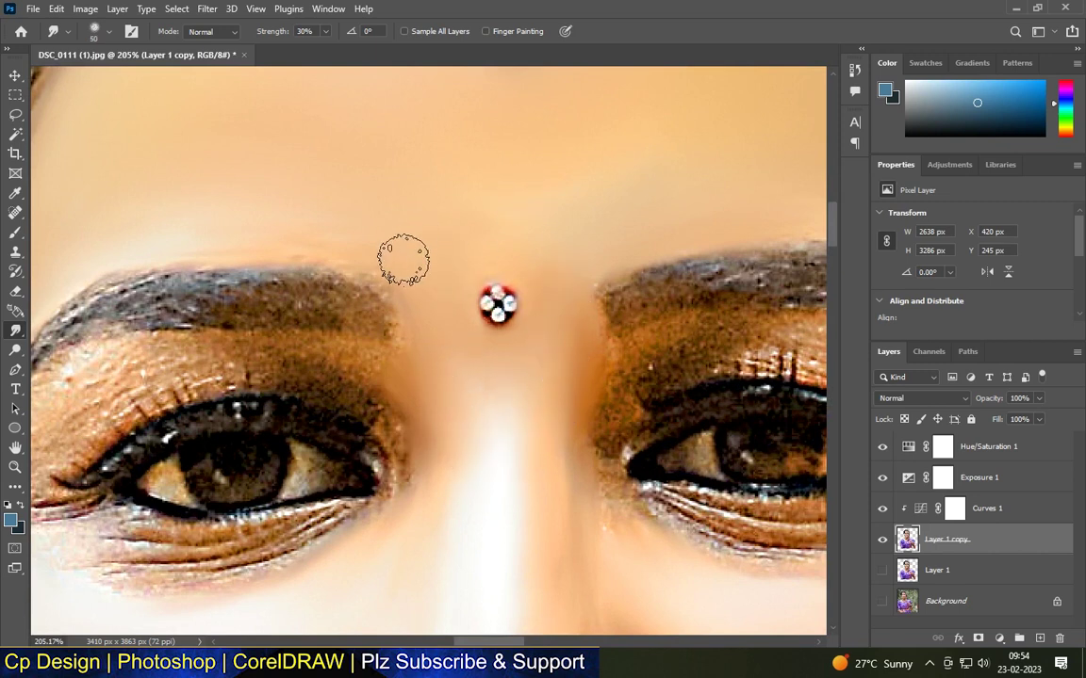
Reduce the Smudge tip to 20 px and smooth the forehead skin around the head ornament's pearls and hanging pendant.
{"action": "scroll", "coordinate": [492, 405], "scroll_direction": "down", "scroll_amount": 7}
{"action": "scroll", "coordinate": [484, 153], "scroll_direction": "up", "scroll_amount": 7}
{"action": "key", "text": "bracketleft"}
{"action": "key", "text": "bracketleft"}
{"action": "key", "text": "bracketleft"}
{"action": "key", "text": "bracketleft"}
{"action": "key", "text": "bracketleft"}
{"action": "key", "text": "bracketleft"}
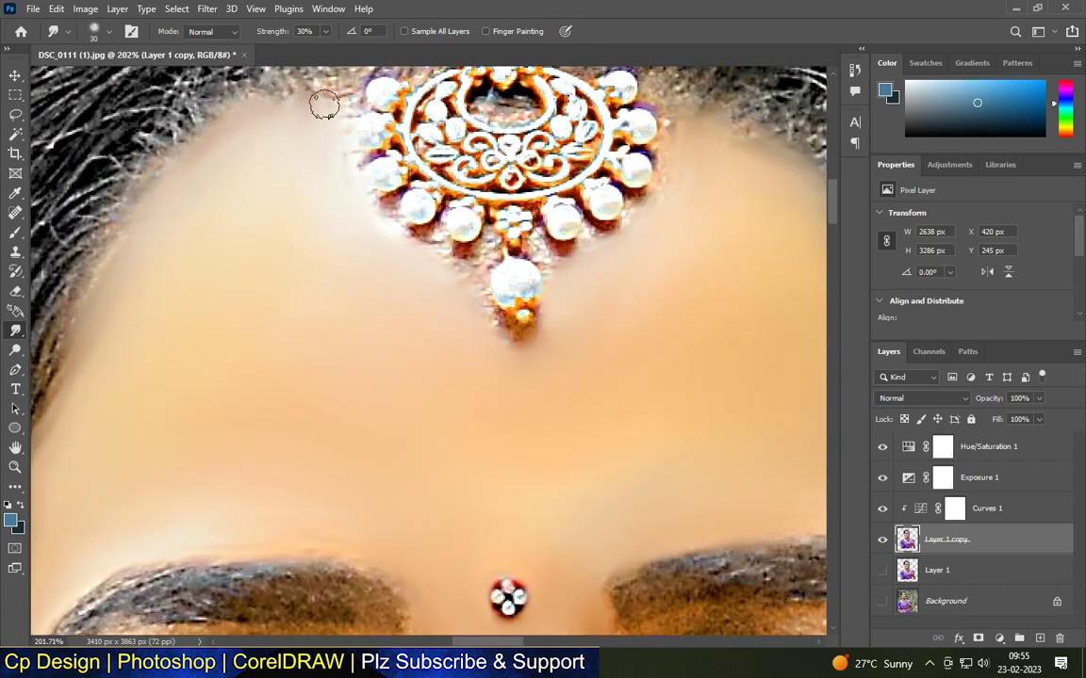
{"action": "scroll", "coordinate": [424, 255], "scroll_direction": "up", "scroll_amount": 3}
{"action": "scroll", "coordinate": [487, 293], "scroll_direction": "down", "scroll_amount": 2}
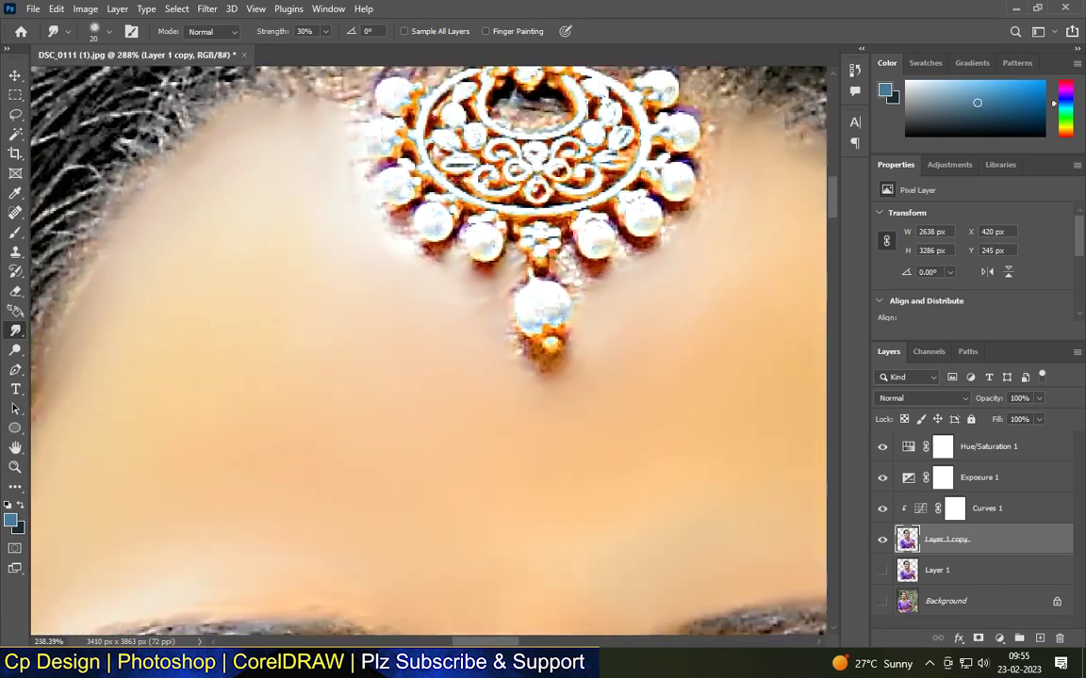
{"action": "scroll", "coordinate": [470, 309], "scroll_direction": "up", "scroll_amount": 1}
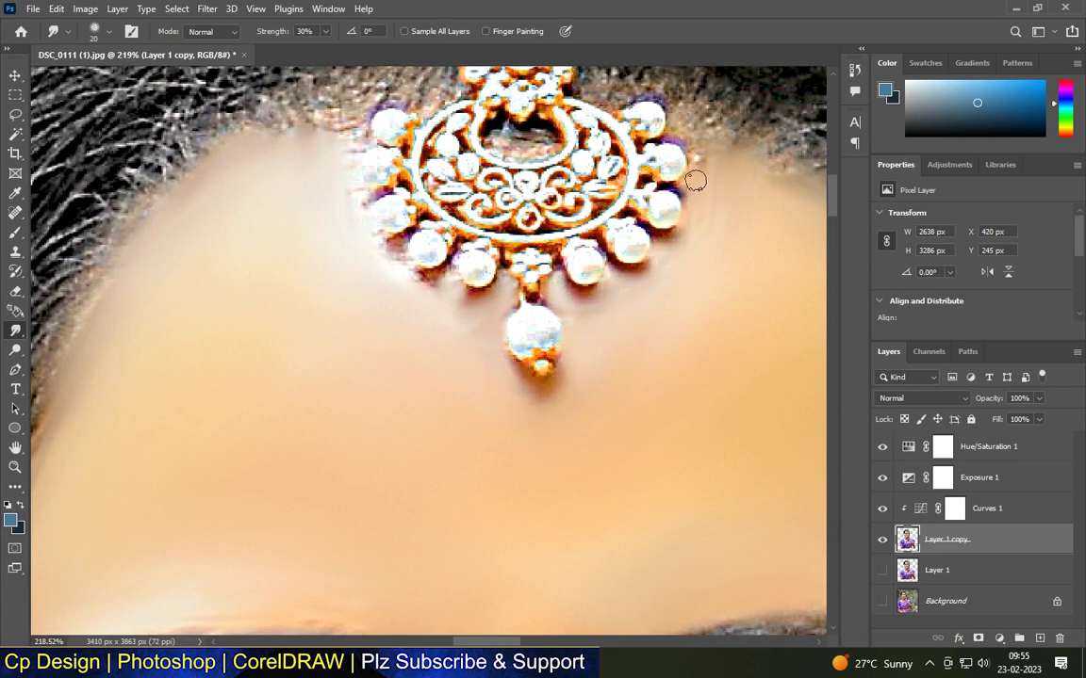
{"action": "scroll", "coordinate": [660, 217], "scroll_direction": "down", "scroll_amount": 1}
{"action": "scroll", "coordinate": [610, 267], "scroll_direction": "up", "scroll_amount": 2}
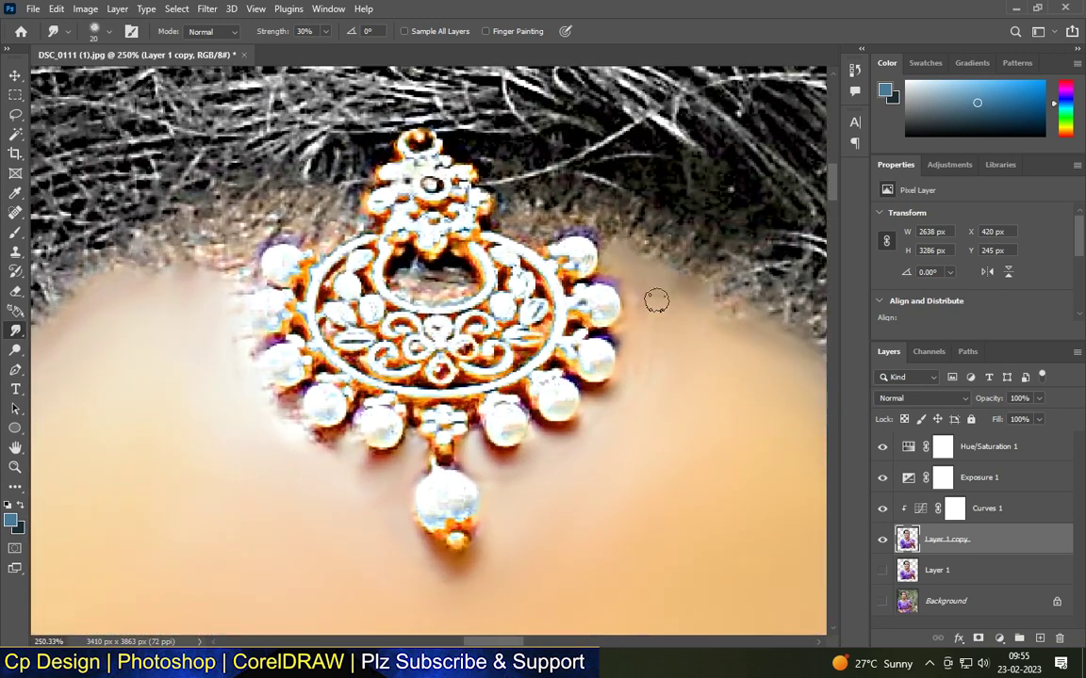
Smudge the rough skin bordering the head ornament's lower pearls on the side opposite the nose stud.
{"action": "scroll", "coordinate": [731, 318], "scroll_direction": "down", "scroll_amount": 2}
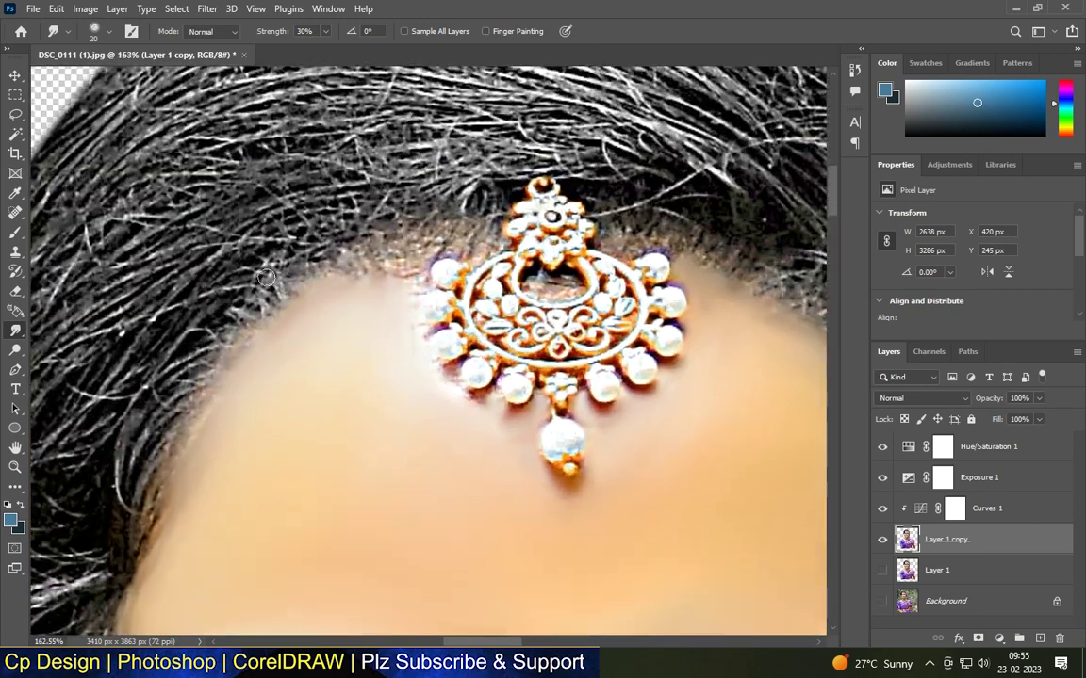
{"action": "scroll", "coordinate": [401, 274], "scroll_direction": "up", "scroll_amount": 2}
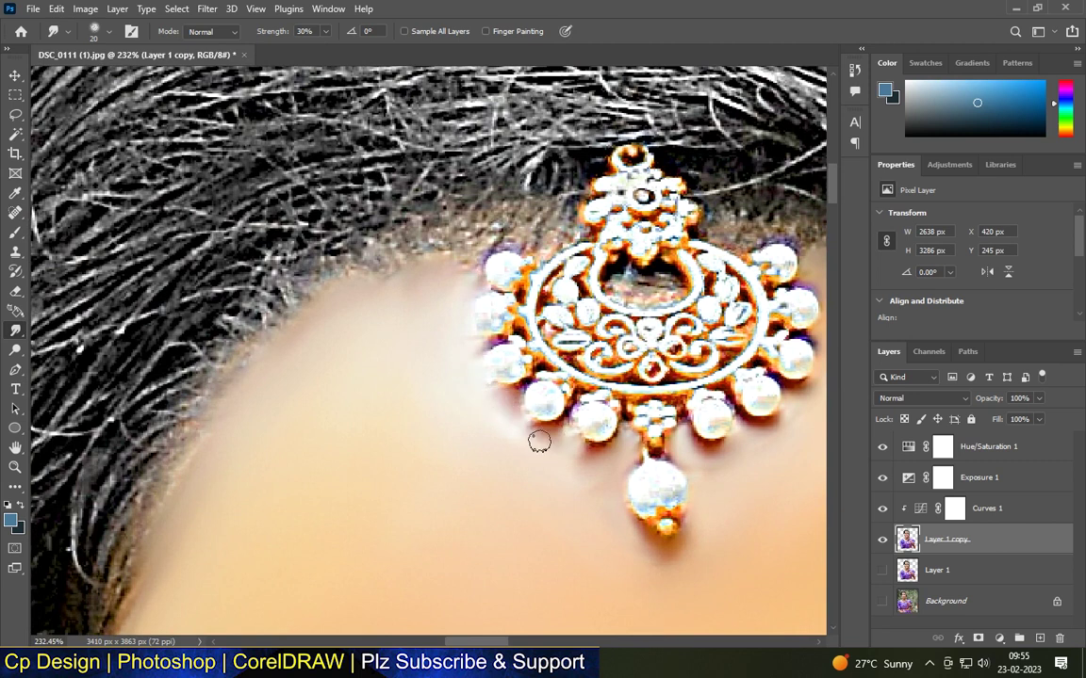
{"action": "scroll", "coordinate": [582, 503], "scroll_direction": "down", "scroll_amount": 1}
Enlarge the Smudge tip to 40 px and blend the forehead skin into the hairline on both sides of the head ornament.
{"action": "key", "text": "bracketright"}
{"action": "key", "text": "bracketright"}
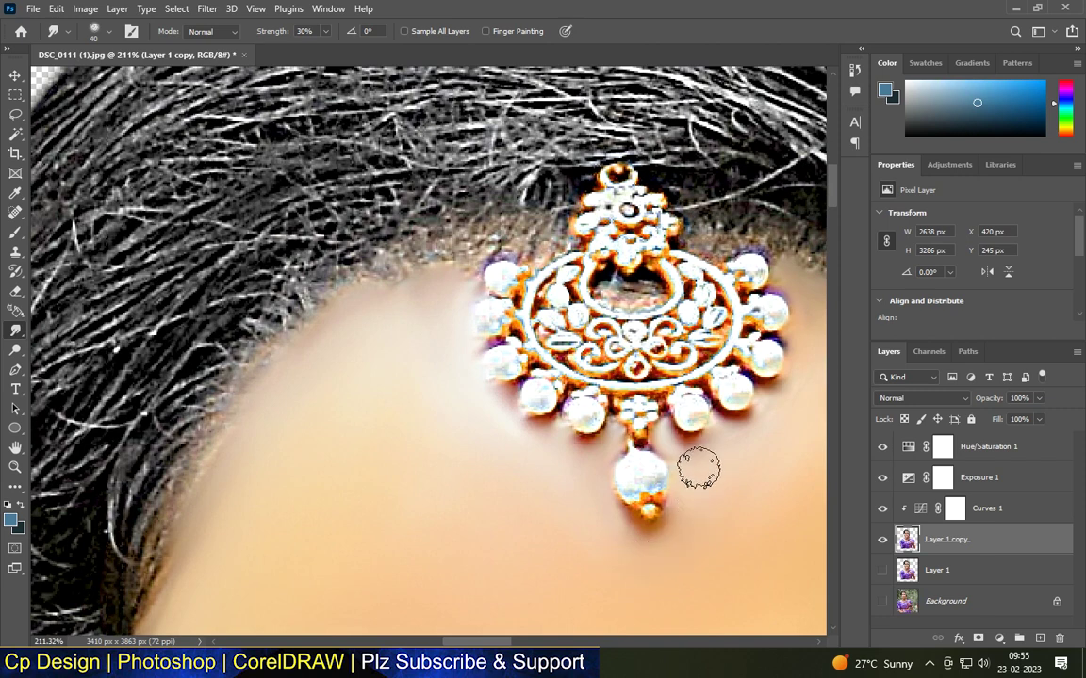
{"action": "scroll", "coordinate": [726, 459], "scroll_direction": "down", "scroll_amount": 3}
{"action": "scroll", "coordinate": [632, 394], "scroll_direction": "up", "scroll_amount": 2}
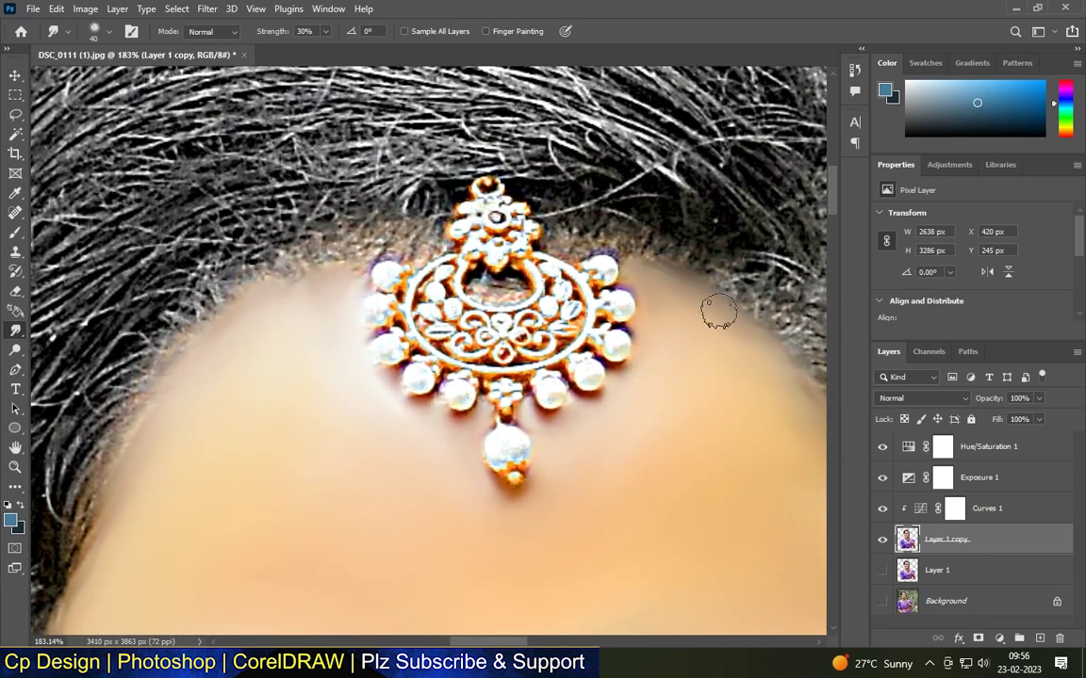
{"action": "scroll", "coordinate": [537, 226], "scroll_direction": "down", "scroll_amount": 2}
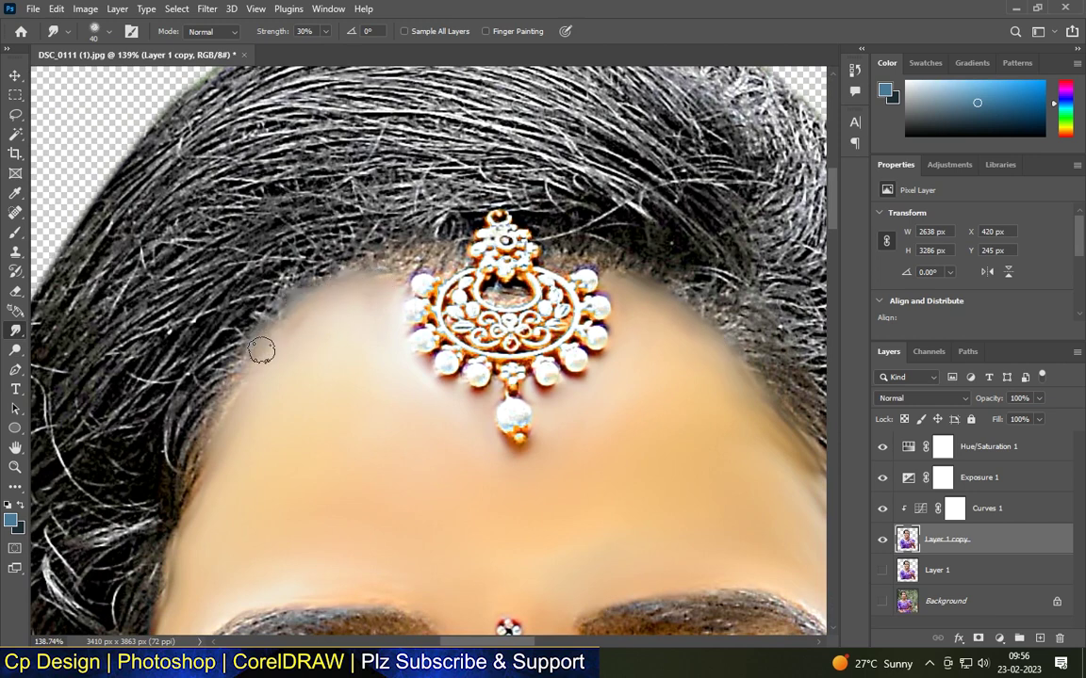
{"action": "scroll", "coordinate": [453, 226], "scroll_direction": "down", "scroll_amount": 1}
{"action": "scroll", "coordinate": [467, 294], "scroll_direction": "up", "scroll_amount": 4}
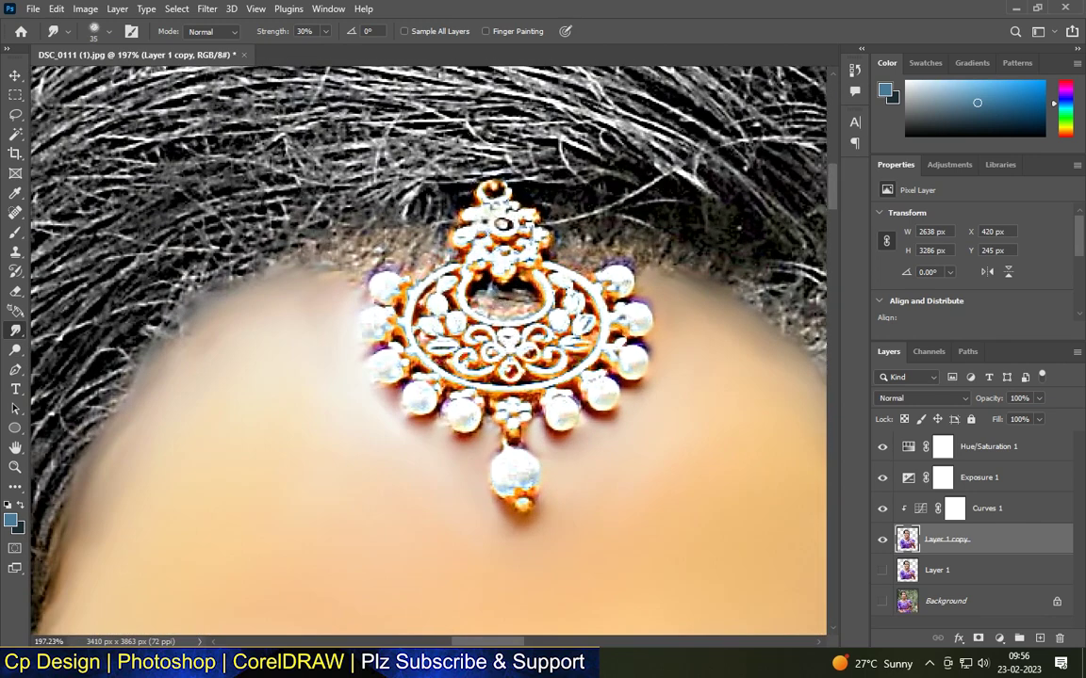
Smudge the skin inside the head ornament's crescent opening and the rough hairline on both sides of its top with a 20 px tip.
{"action": "mouse_move", "coordinate": [483, 295]}
{"action": "left_mouse_down"}
{"action": "mouse_move", "coordinate": [508, 319]}
{"action": "mouse_move", "coordinate": [538, 303]}
{"action": "mouse_move", "coordinate": [469, 298]}
{"action": "mouse_move", "coordinate": [489, 316]}
{"action": "mouse_move", "coordinate": [546, 296]}
{"action": "left_mouse_up"}
{"action": "mouse_move", "coordinate": [585, 246]}
{"action": "left_mouse_down"}
{"action": "mouse_move", "coordinate": [619, 253]}
{"action": "mouse_move", "coordinate": [588, 236]}
{"action": "left_mouse_up"}
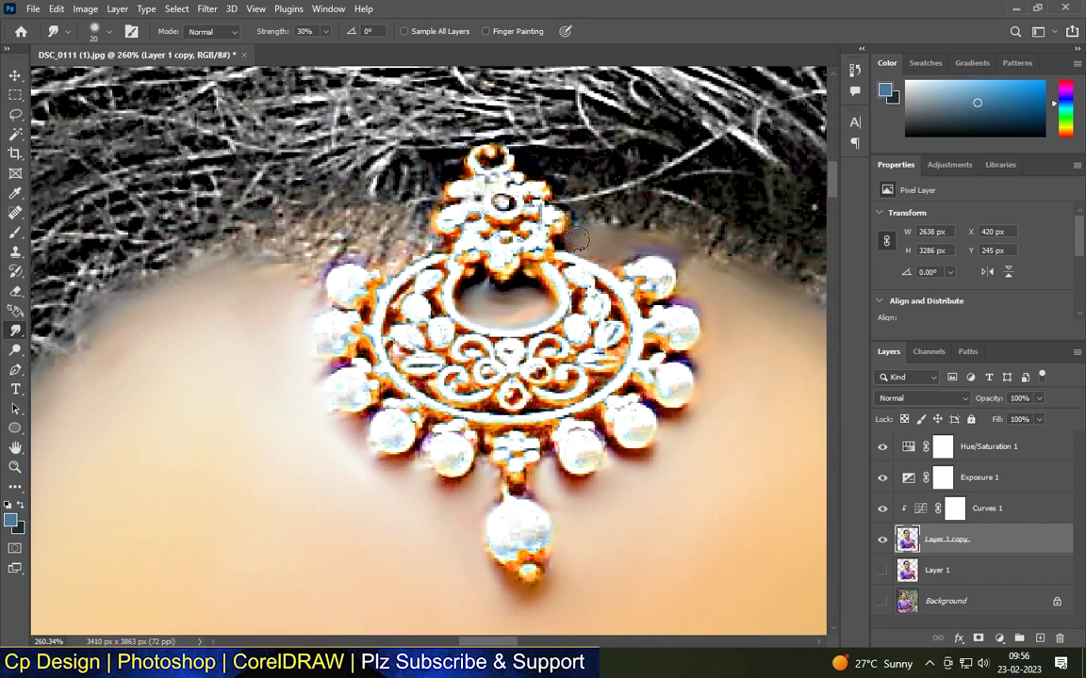
{"action": "mouse_move", "coordinate": [391, 261]}
{"action": "left_mouse_down"}
{"action": "mouse_move", "coordinate": [340, 240]}
{"action": "mouse_move", "coordinate": [302, 280]}
{"action": "left_mouse_up"}
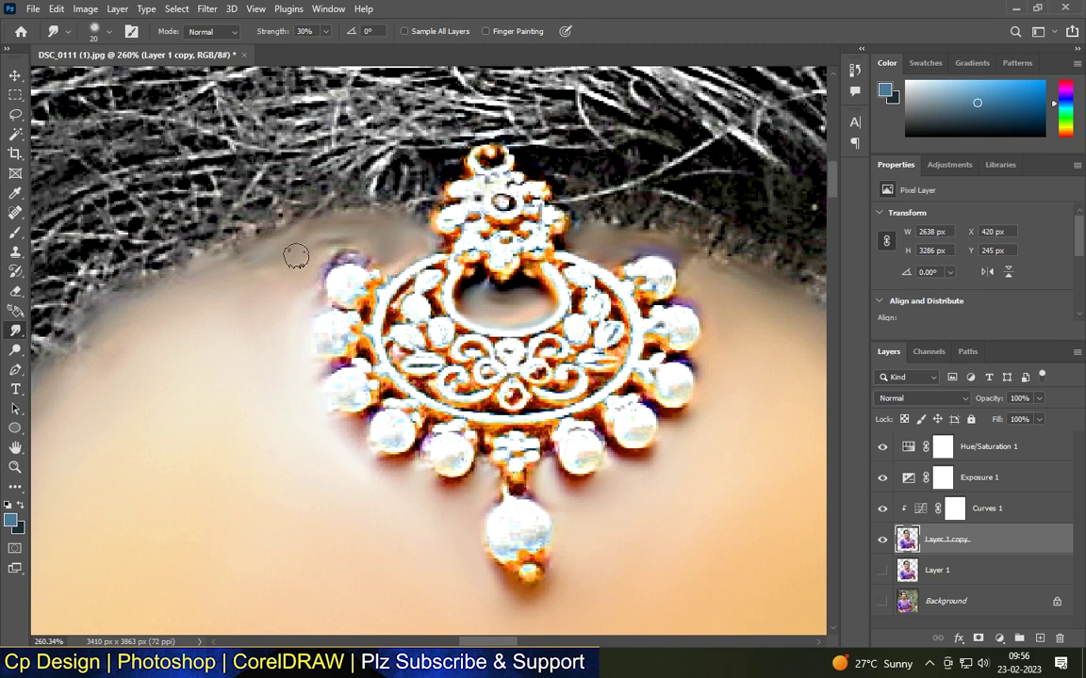
{"action": "scroll", "coordinate": [674, 247], "scroll_direction": "down", "scroll_amount": 6}
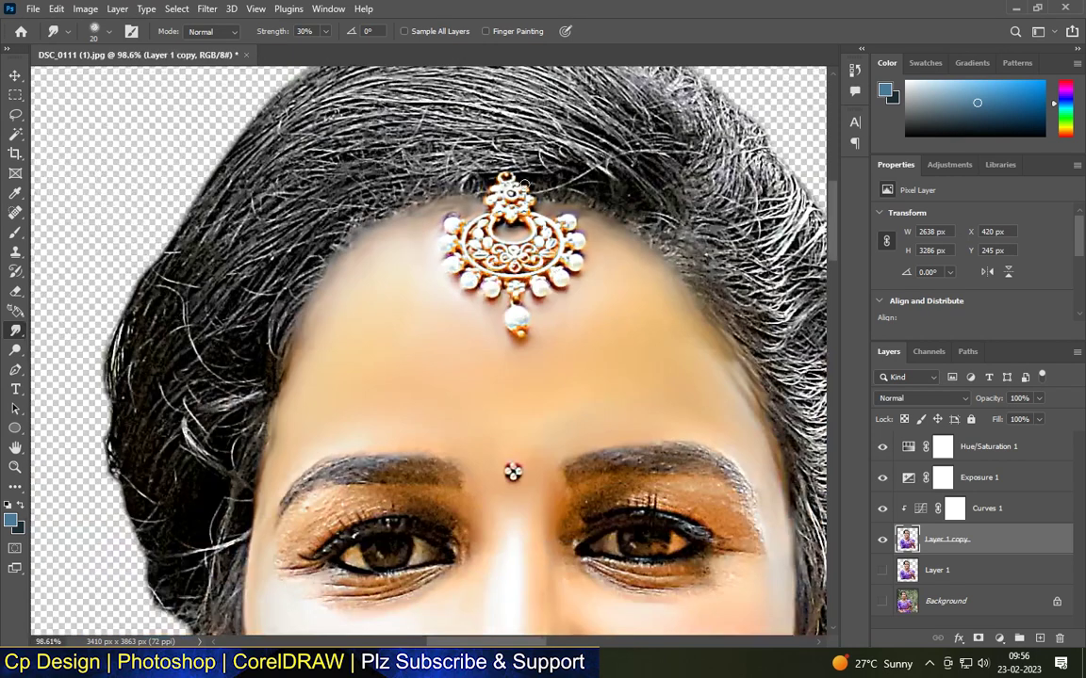
Smudge the surfaces of the head ornament's hanging pendant pearl and the pearls around its rim until they look smooth.
{"action": "scroll", "coordinate": [468, 165], "scroll_direction": "up", "scroll_amount": 3}
{"action": "scroll", "coordinate": [493, 317], "scroll_direction": "up", "scroll_amount": 2}
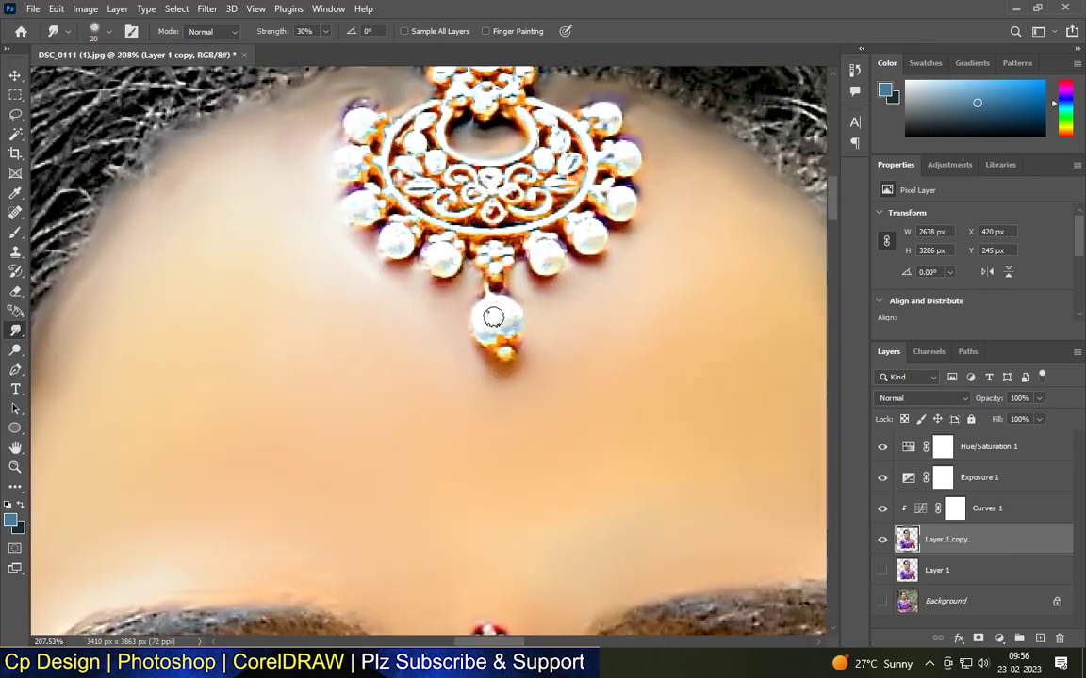
{"action": "scroll", "coordinate": [499, 326], "scroll_direction": "up", "scroll_amount": 2}
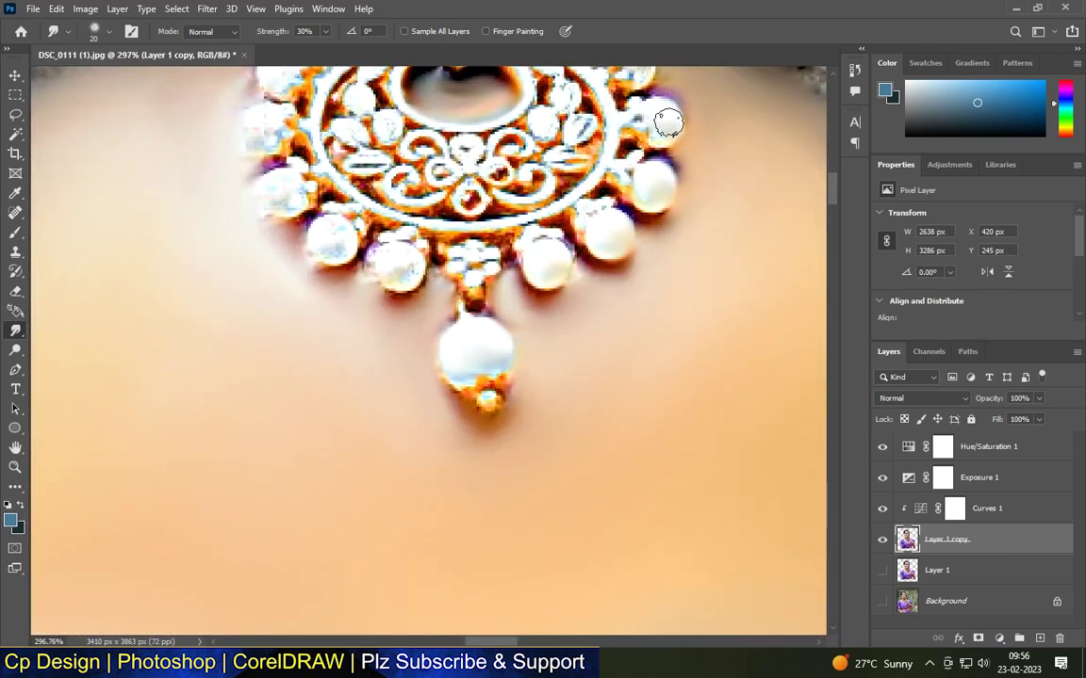
{"action": "scroll", "coordinate": [323, 241], "scroll_direction": "up", "scroll_amount": 2}
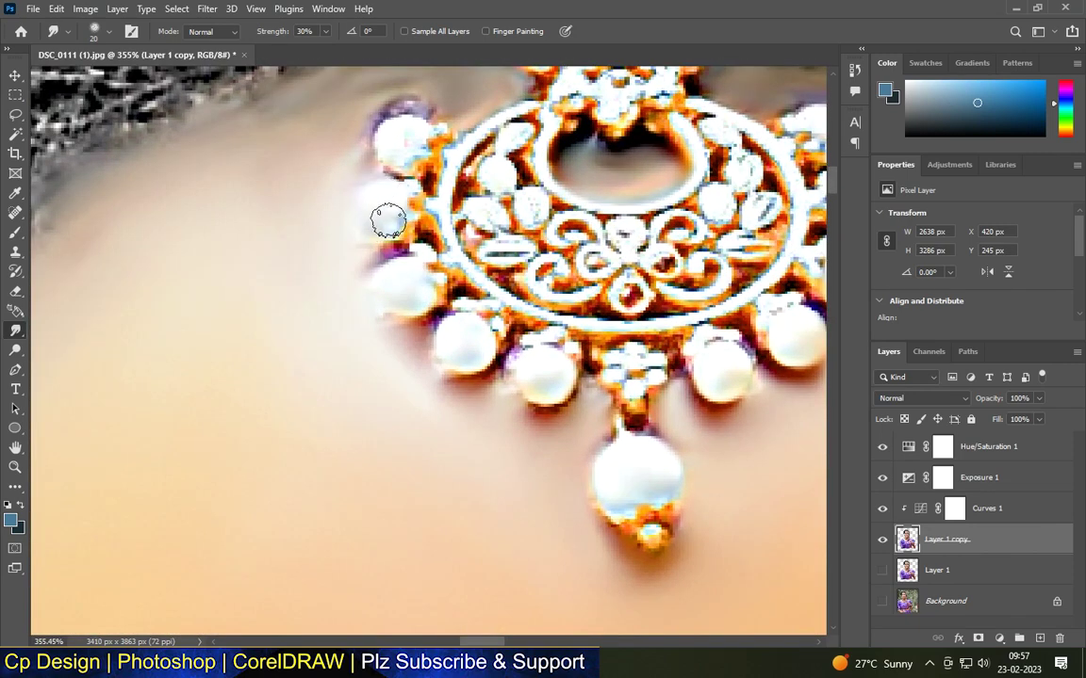
{"action": "scroll", "coordinate": [404, 140], "scroll_direction": "down", "scroll_amount": 3}
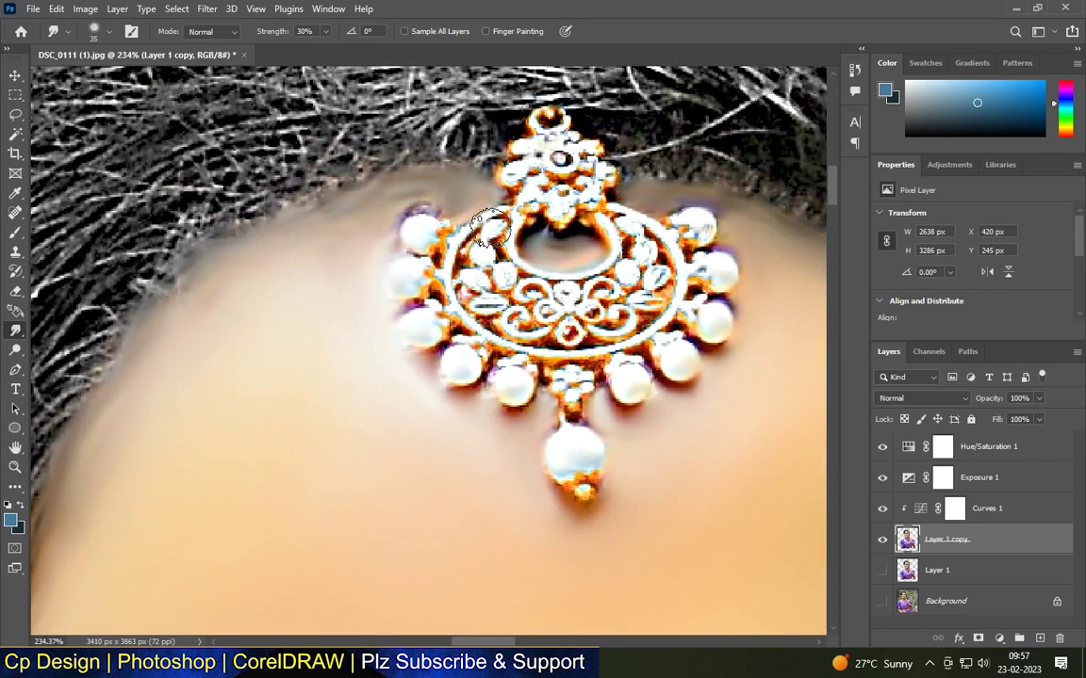
Reduce the Smudge tip to 9 px and smooth the head ornament's crescent edge and oval outer ring.
{"action": "scroll", "coordinate": [491, 229], "scroll_direction": "up", "scroll_amount": 2}
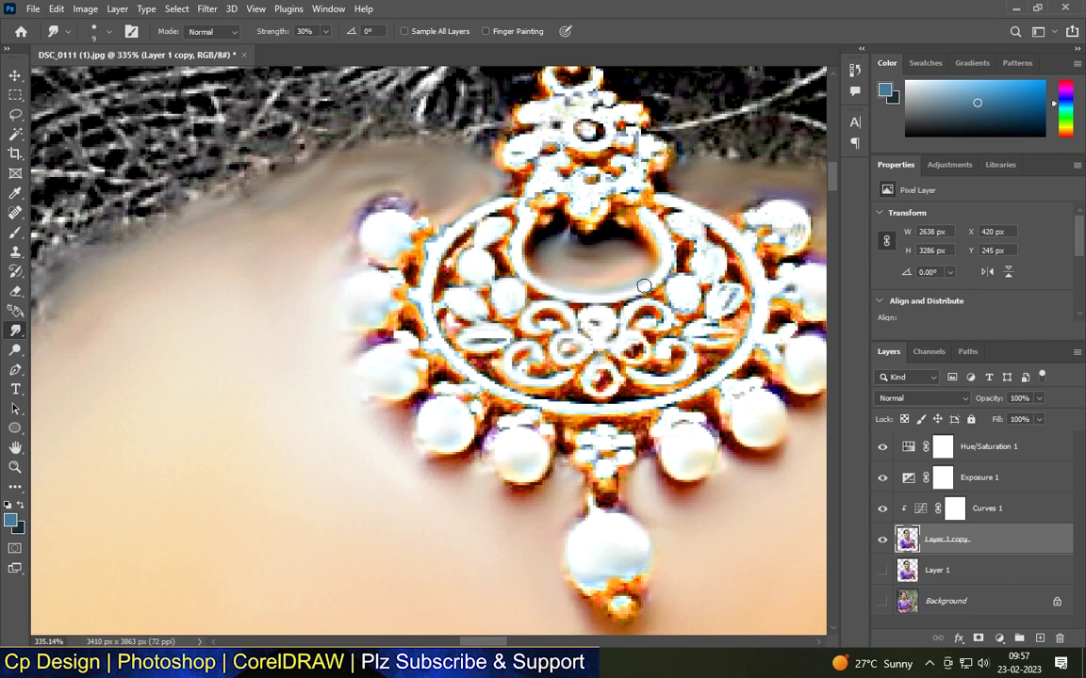
{"action": "scroll", "coordinate": [636, 290], "scroll_direction": "down", "scroll_amount": 5}
{"action": "scroll", "coordinate": [493, 216], "scroll_direction": "up", "scroll_amount": 5}
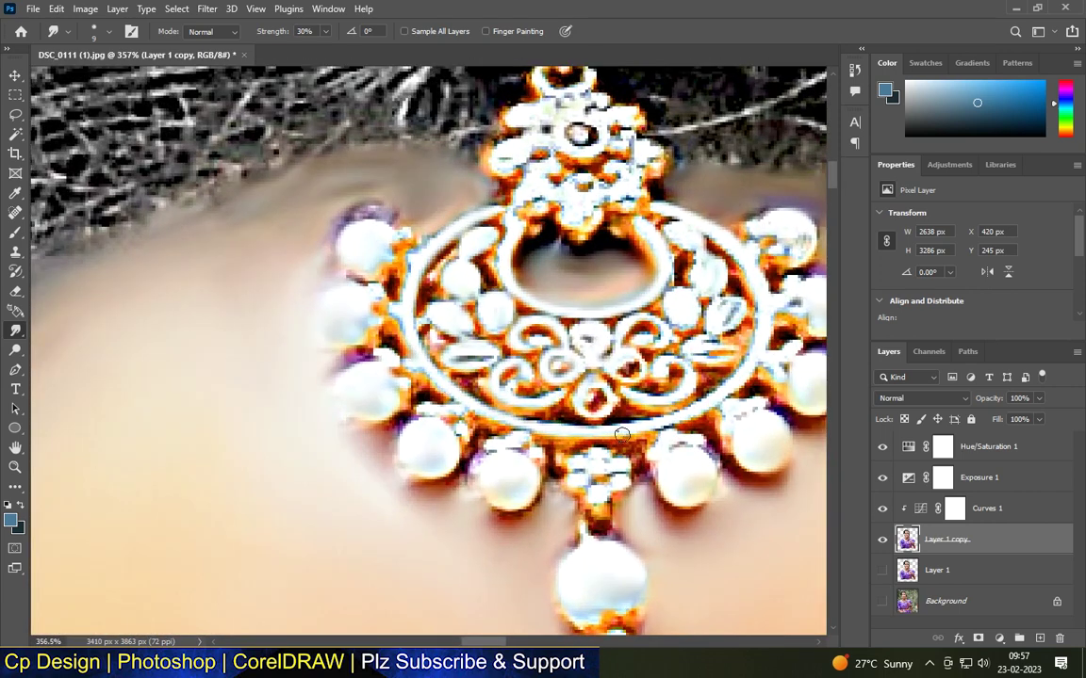
{"action": "scroll", "coordinate": [733, 372], "scroll_direction": "down", "scroll_amount": 10}
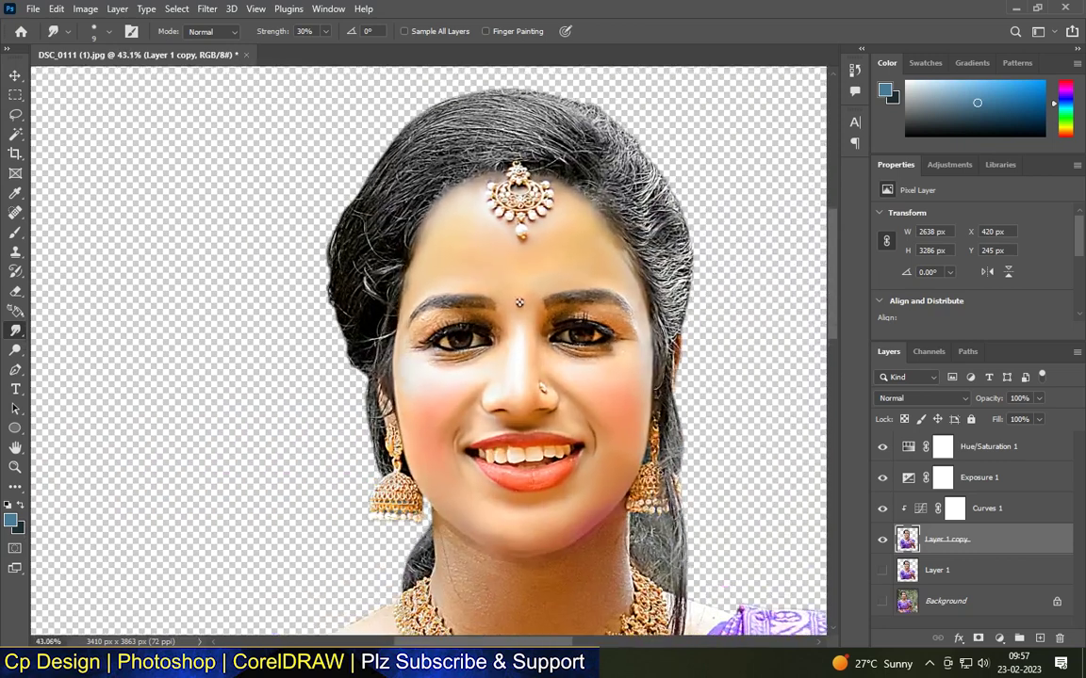
Enlarge the Smudge tip to 25 px and smooth the grainy surface of the lower lip.
{"action": "scroll", "coordinate": [490, 272], "scroll_direction": "up", "scroll_amount": 2}
{"action": "scroll", "coordinate": [396, 259], "scroll_direction": "down", "scroll_amount": 3}
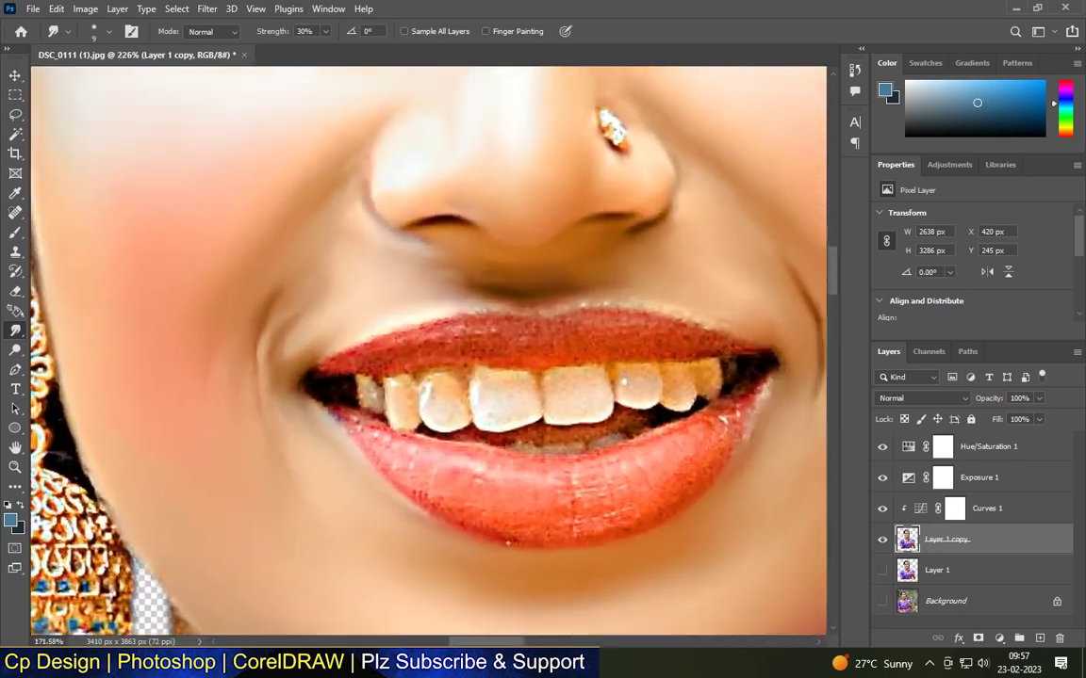
{"action": "scroll", "coordinate": [443, 480], "scroll_direction": "up", "scroll_amount": 3}
{"action": "key", "text": "]"}
{"action": "key", "text": "]"}
{"action": "key", "text": "]"}
{"action": "key", "text": "]"}
{"action": "key", "text": "]"}
{"action": "mouse_move", "coordinate": [615, 527]}
{"action": "left_mouse_down"}
{"action": "mouse_move", "coordinate": [613, 481]}
{"action": "mouse_move", "coordinate": [637, 494]}
{"action": "mouse_move", "coordinate": [678, 475]}
{"action": "mouse_move", "coordinate": [701, 482]}
{"action": "left_mouse_up"}
{"action": "mouse_move", "coordinate": [501, 472]}
{"action": "left_mouse_down"}
{"action": "mouse_move", "coordinate": [574, 480]}
{"action": "mouse_move", "coordinate": [402, 445]}
{"action": "mouse_move", "coordinate": [442, 462]}
{"action": "mouse_move", "coordinate": [437, 475]}
{"action": "mouse_move", "coordinate": [392, 453]}
{"action": "mouse_move", "coordinate": [395, 467]}
{"action": "mouse_move", "coordinate": [480, 476]}
{"action": "left_mouse_up"}
{"action": "scroll", "coordinate": [479, 476], "scroll_direction": "down", "scroll_amount": 1}
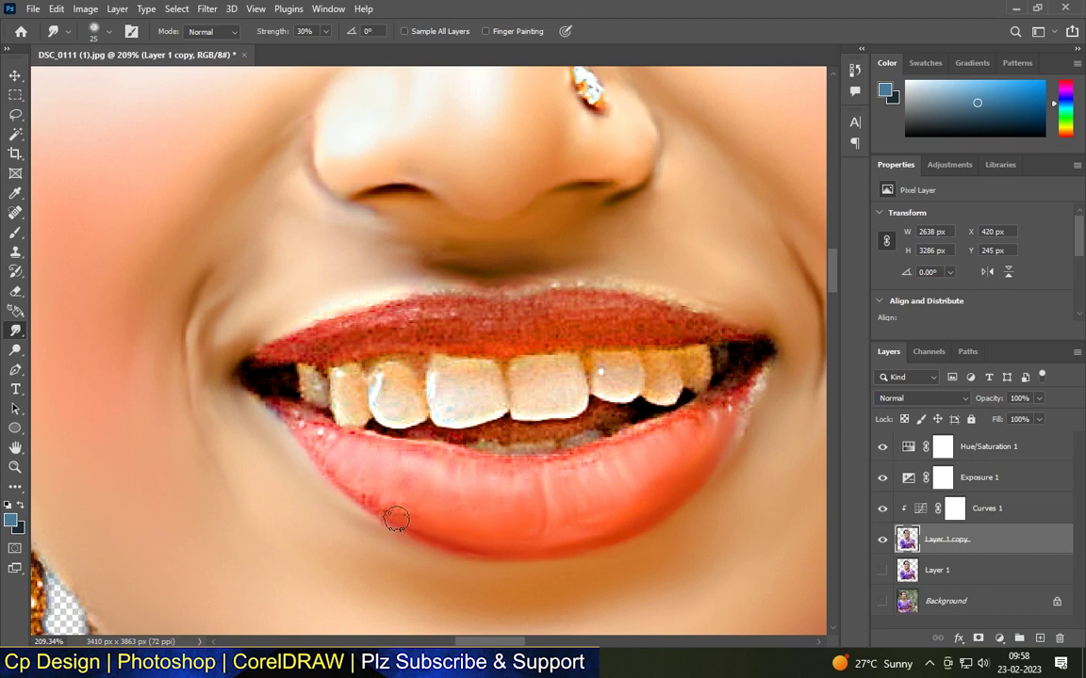
Smudge the lower lip's borders and its rough corner on the nose stud side with a 20 px tip.
{"action": "scroll", "coordinate": [273, 402], "scroll_direction": "up", "scroll_amount": 1}
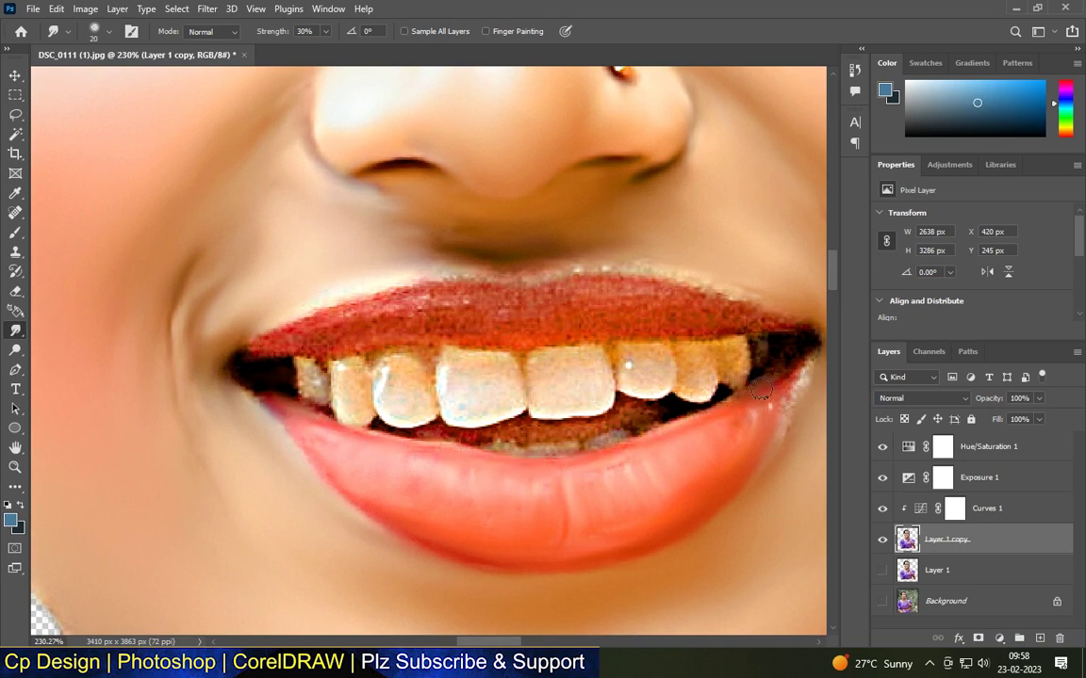
{"action": "scroll", "coordinate": [785, 408], "scroll_direction": "down", "scroll_amount": 4}
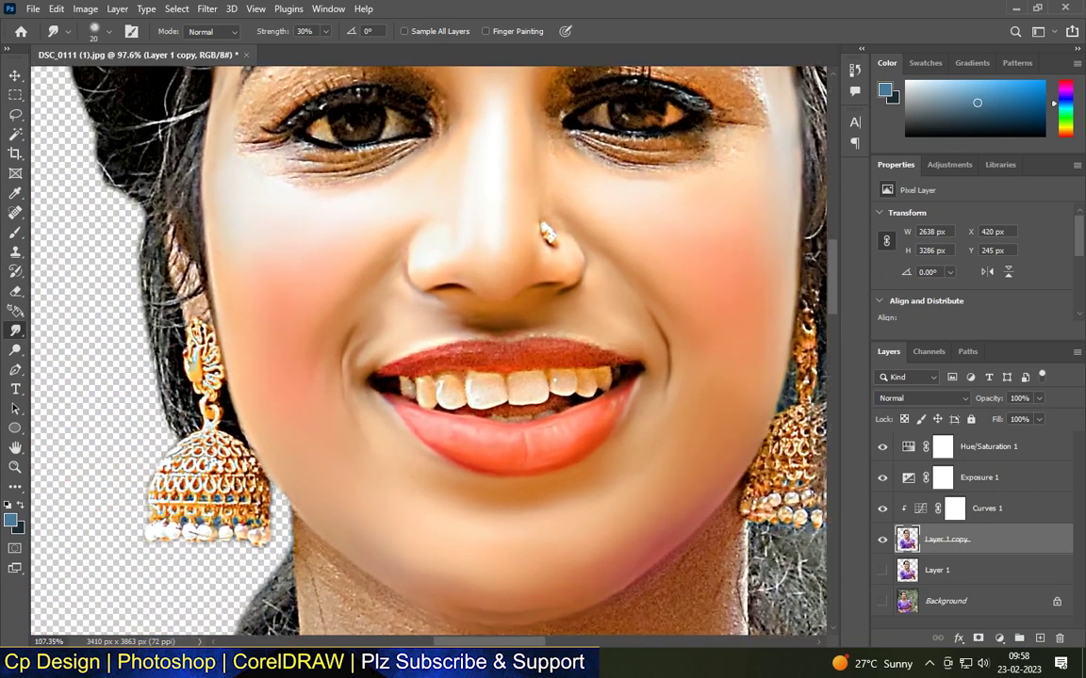
{"action": "scroll", "coordinate": [676, 357], "scroll_direction": "up", "scroll_amount": 4}
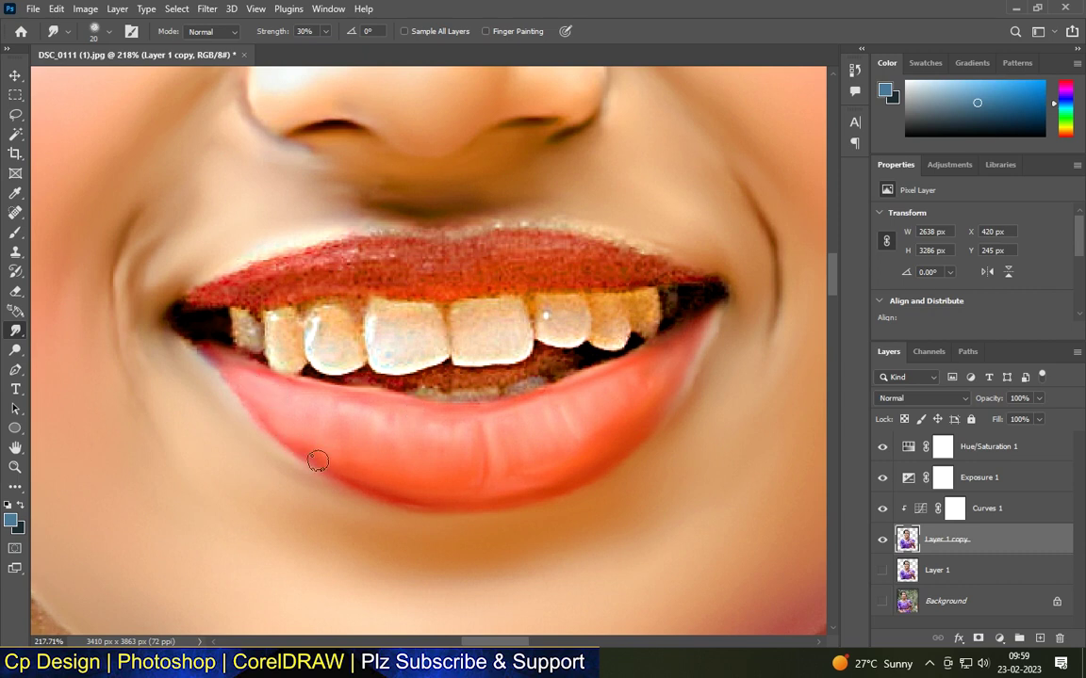
Smudge the upper lip's outer contour into the skin below the nose with the 20 px tip.
{"action": "scroll", "coordinate": [425, 505], "scroll_direction": "up", "scroll_amount": 2}
{"action": "scroll", "coordinate": [603, 306], "scroll_direction": "up", "scroll_amount": 2}
{"action": "scroll", "coordinate": [385, 213], "scroll_direction": "up", "scroll_amount": 1}
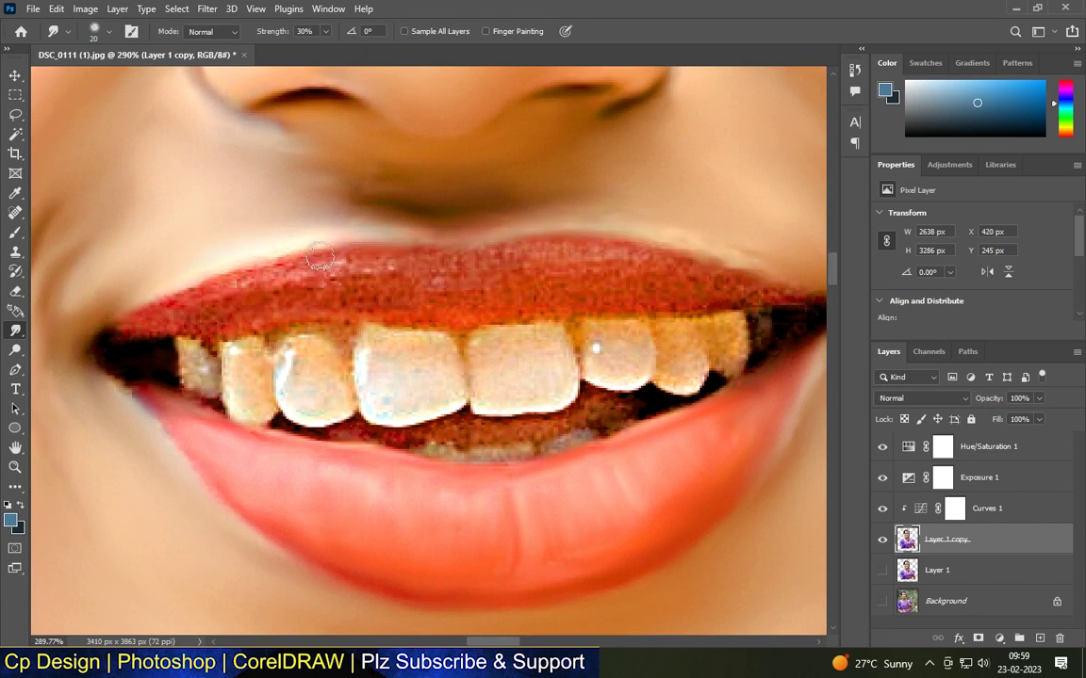
Smudge the grainy red surface of the upper lip from corner to corner with the 20 px tip.
{"action": "scroll", "coordinate": [424, 283], "scroll_direction": "down", "scroll_amount": 10}
{"action": "scroll", "coordinate": [495, 371], "scroll_direction": "up", "scroll_amount": 6}
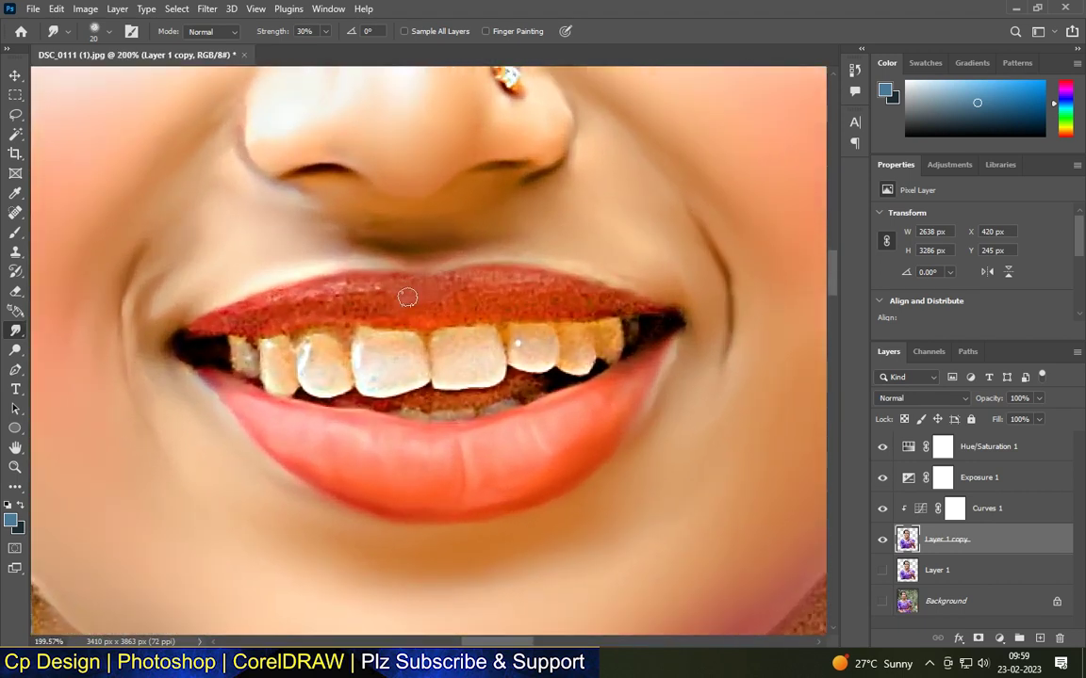
{"action": "scroll", "coordinate": [390, 318], "scroll_direction": "up", "scroll_amount": 2}
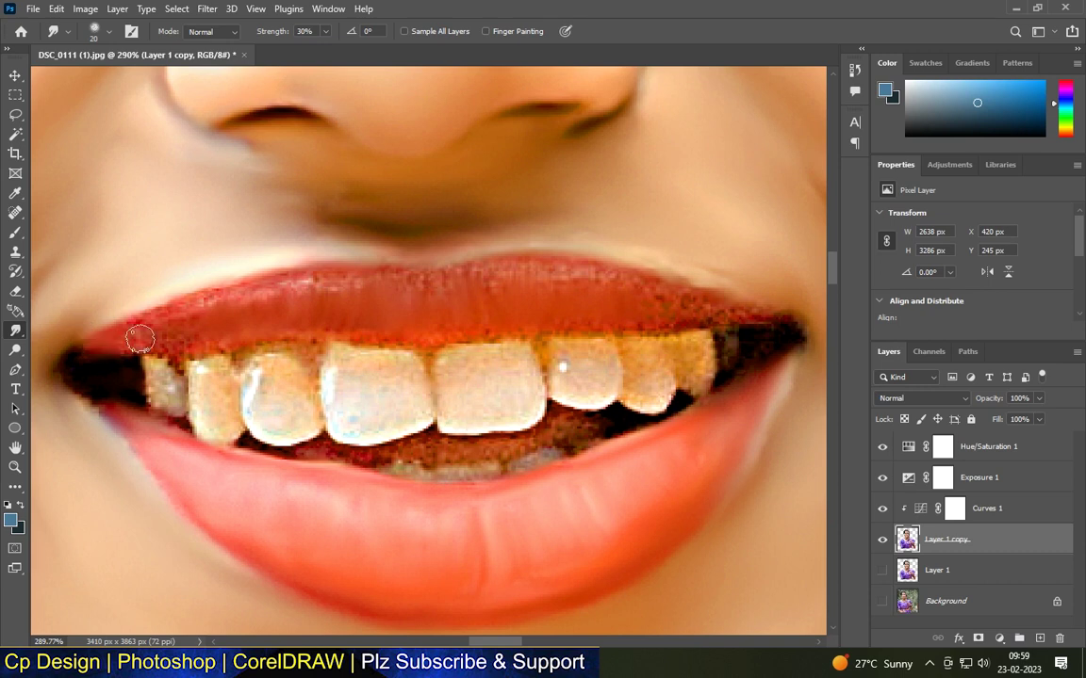
{"action": "left_click_drag", "start_coordinate": [206, 303], "coordinate": [279, 288]}
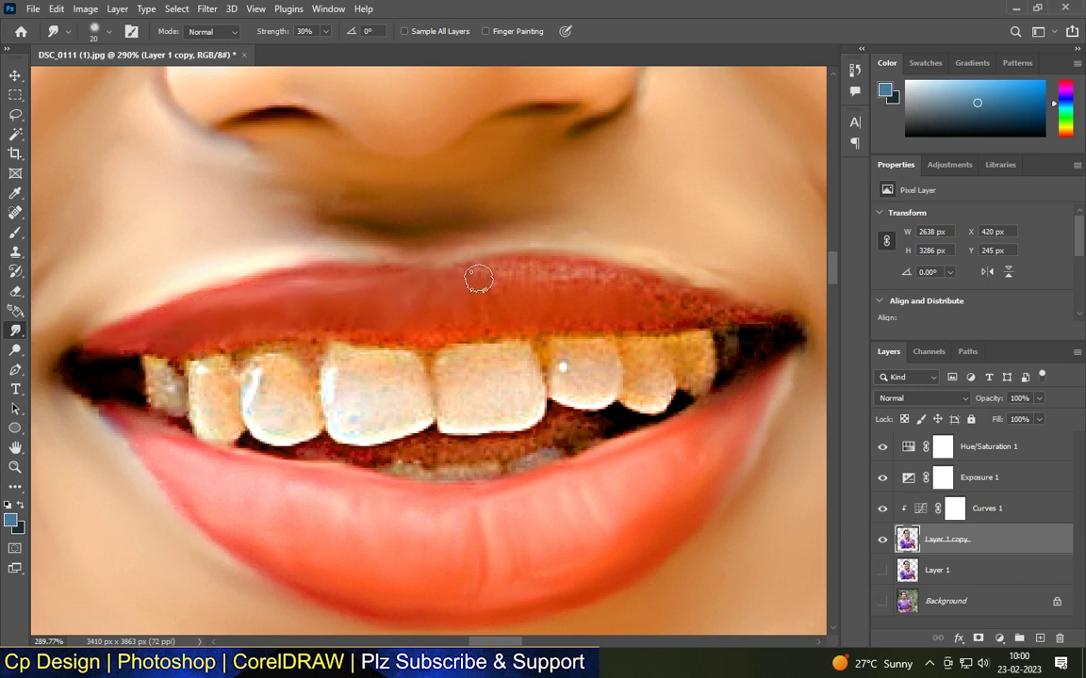
{"action": "scroll", "coordinate": [488, 315], "scroll_direction": "down", "scroll_amount": 6}
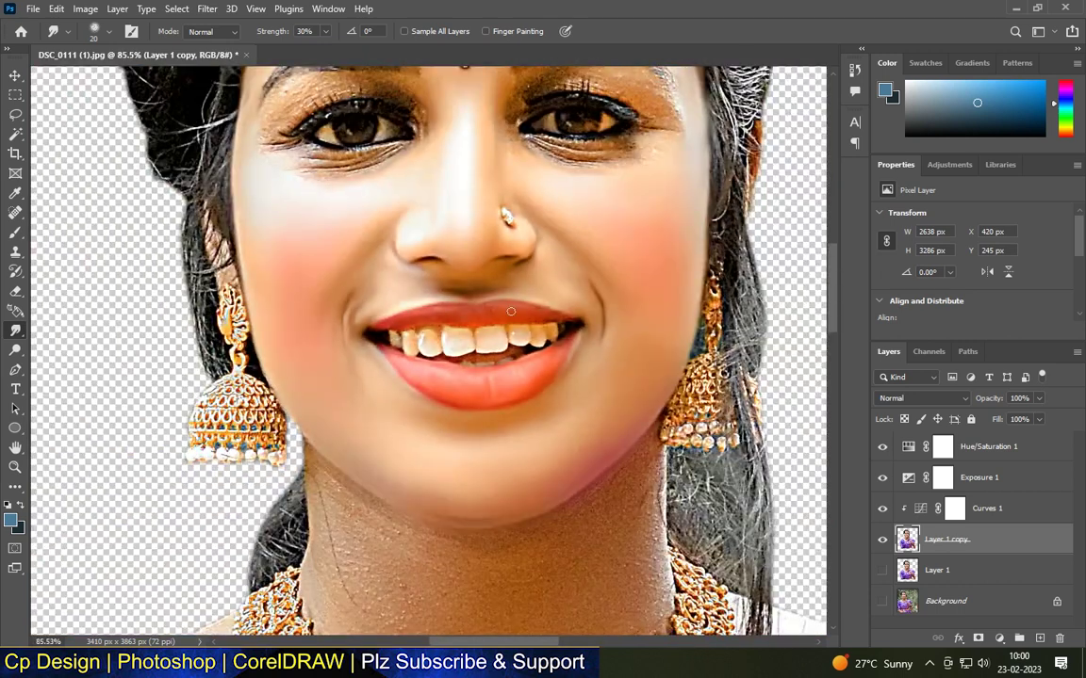
{"action": "scroll", "coordinate": [488, 314], "scroll_direction": "up", "scroll_amount": 6}
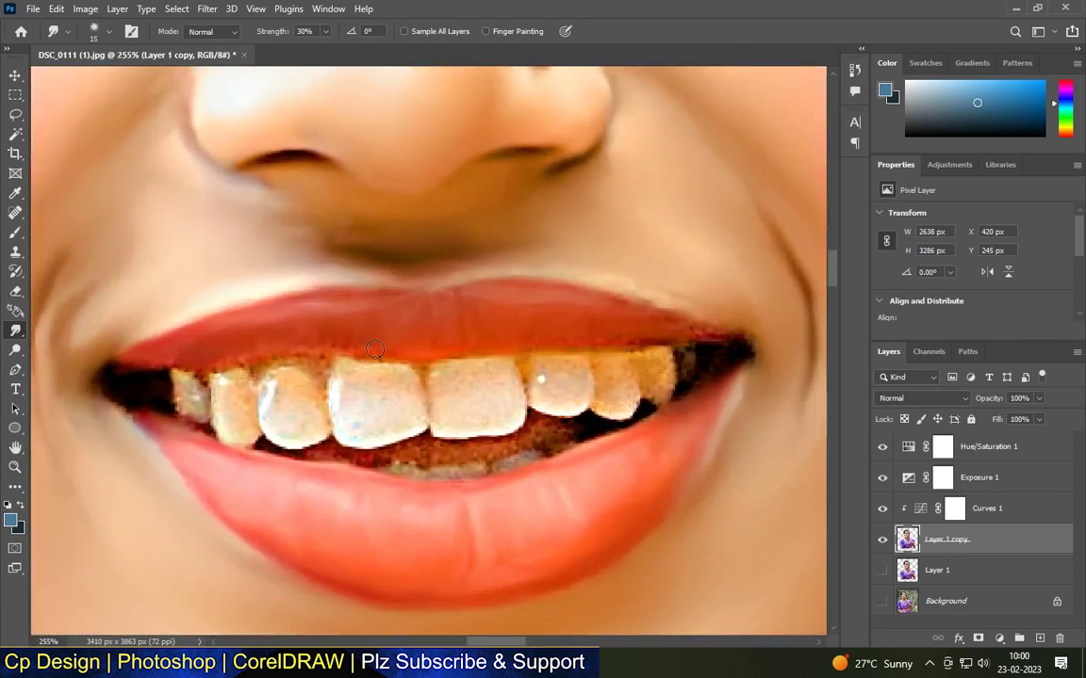
Smudge the mouth corner opposite the nose stud and the upper lip's inner edge above the teeth, starting with a 15 px tip.
{"action": "scroll", "coordinate": [135, 376], "scroll_direction": "up", "scroll_amount": 3}
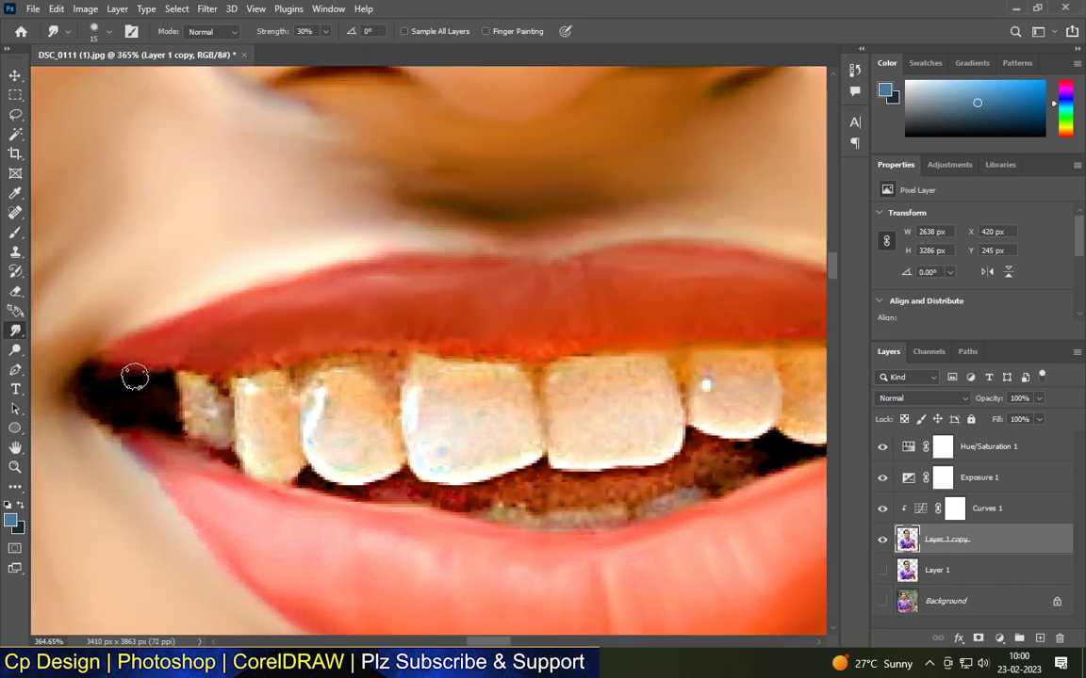
{"action": "left_click_drag", "start_coordinate": [138, 457], "coordinate": [99, 423]}
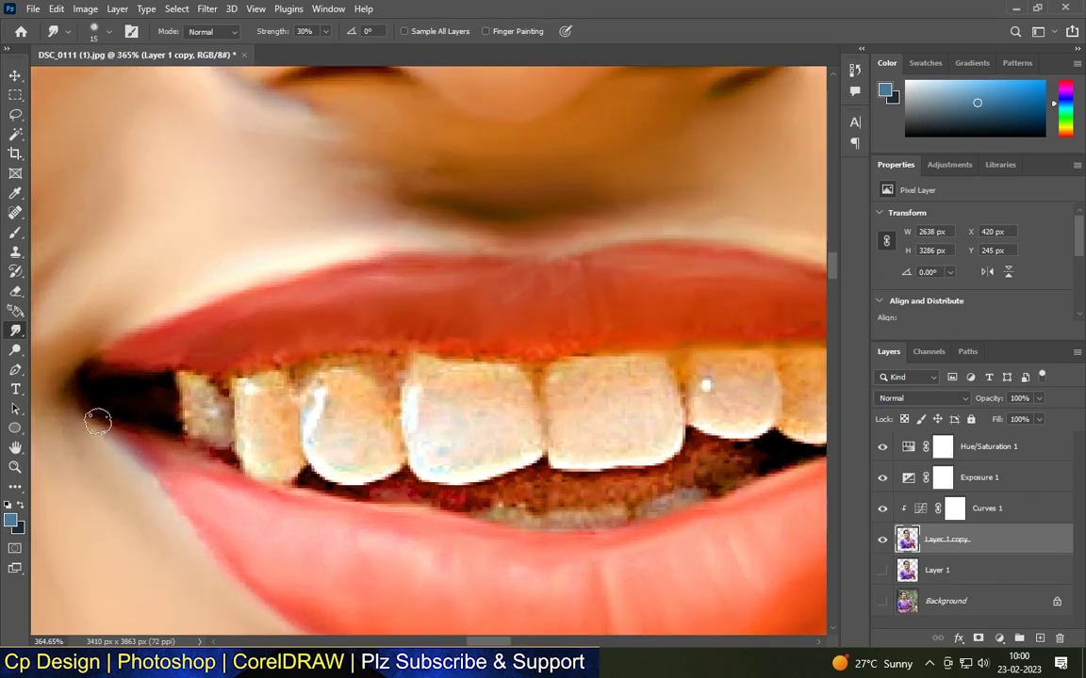
{"action": "mouse_move", "coordinate": [188, 380]}
{"action": "left_mouse_down"}
{"action": "mouse_move", "coordinate": [216, 377]}
{"action": "mouse_move", "coordinate": [330, 358]}
{"action": "mouse_move", "coordinate": [382, 375]}
{"action": "mouse_move", "coordinate": [398, 354]}
{"action": "mouse_move", "coordinate": [394, 382]}
{"action": "mouse_move", "coordinate": [450, 355]}
{"action": "left_mouse_up"}
{"action": "key", "text": "bracketright"}
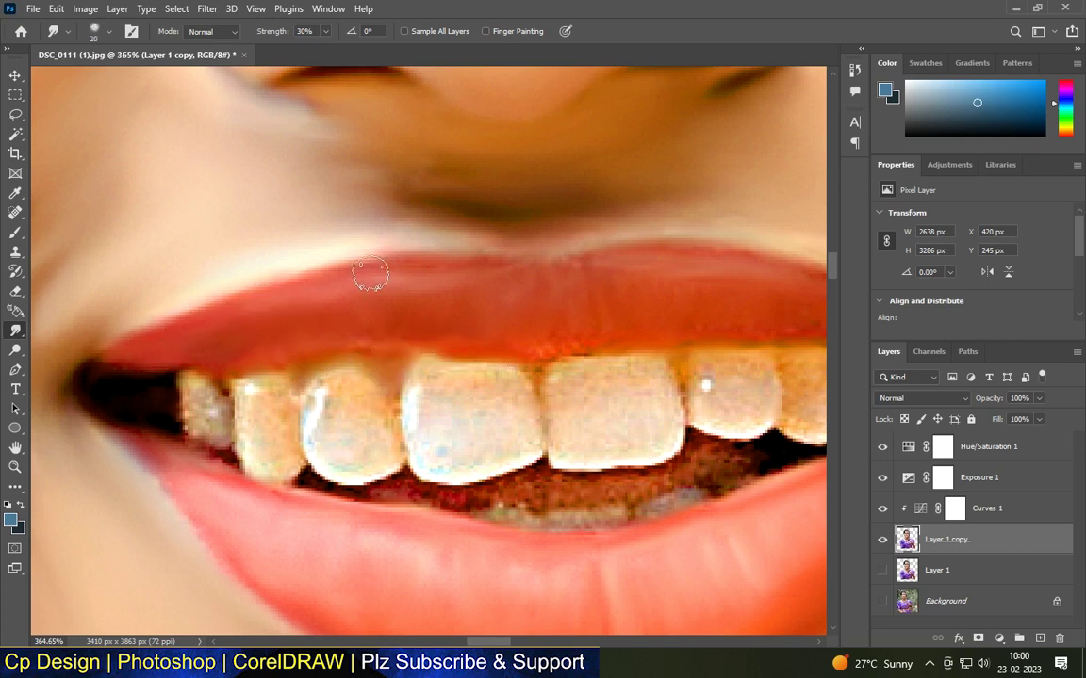
{"action": "scroll", "coordinate": [533, 287], "scroll_direction": "down", "scroll_amount": 5}
{"action": "scroll", "coordinate": [481, 317], "scroll_direction": "up", "scroll_amount": 5}
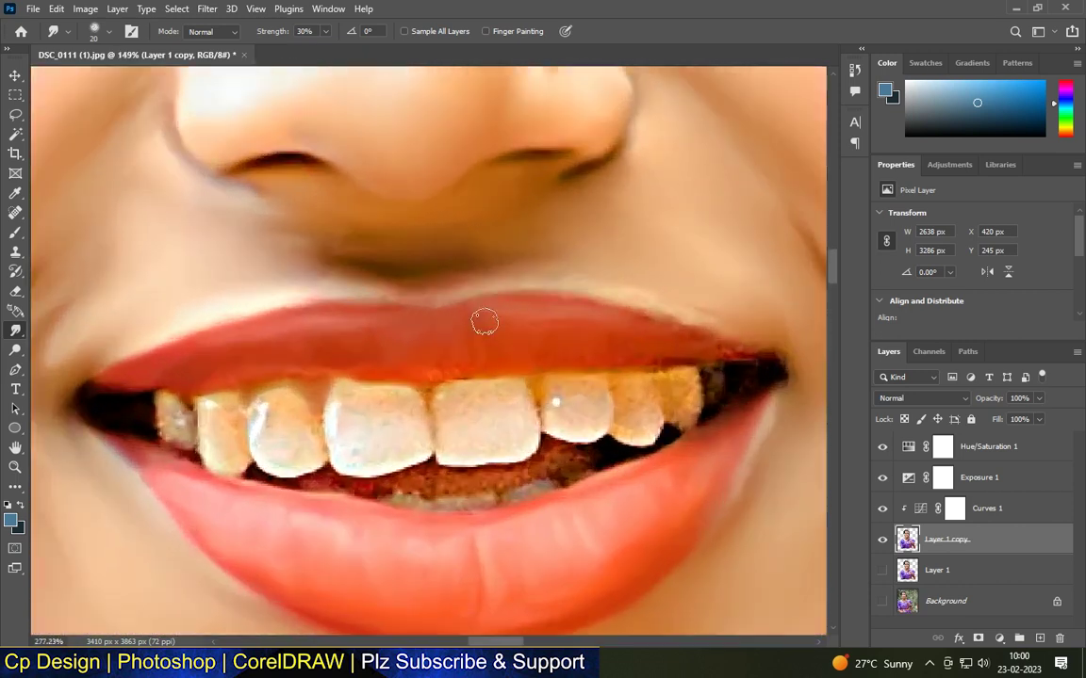
Reduce the Smudge tip to 15 px and smooth the upper lip's inner edge and mouth corner on the nose stud side.
{"action": "scroll", "coordinate": [768, 362], "scroll_direction": "down", "scroll_amount": 3}
{"action": "scroll", "coordinate": [775, 374], "scroll_direction": "up", "scroll_amount": 3}
{"action": "key", "text": "bracketleft"}
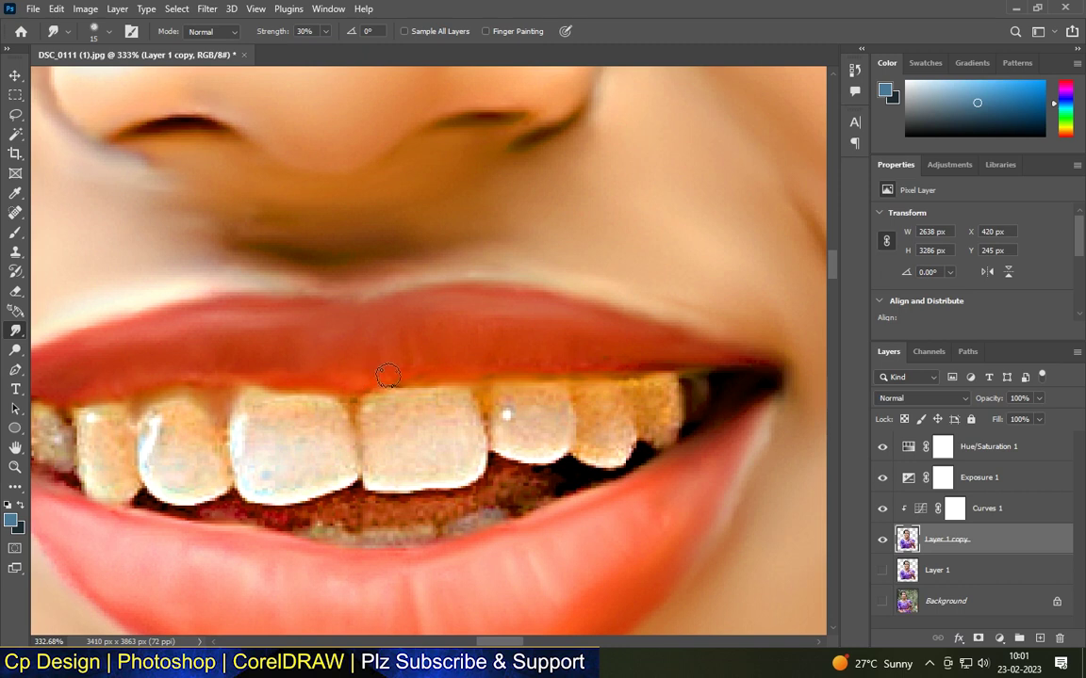
{"action": "scroll", "coordinate": [611, 360], "scroll_direction": "down", "scroll_amount": 5}
{"action": "scroll", "coordinate": [436, 346], "scroll_direction": "up", "scroll_amount": 6}
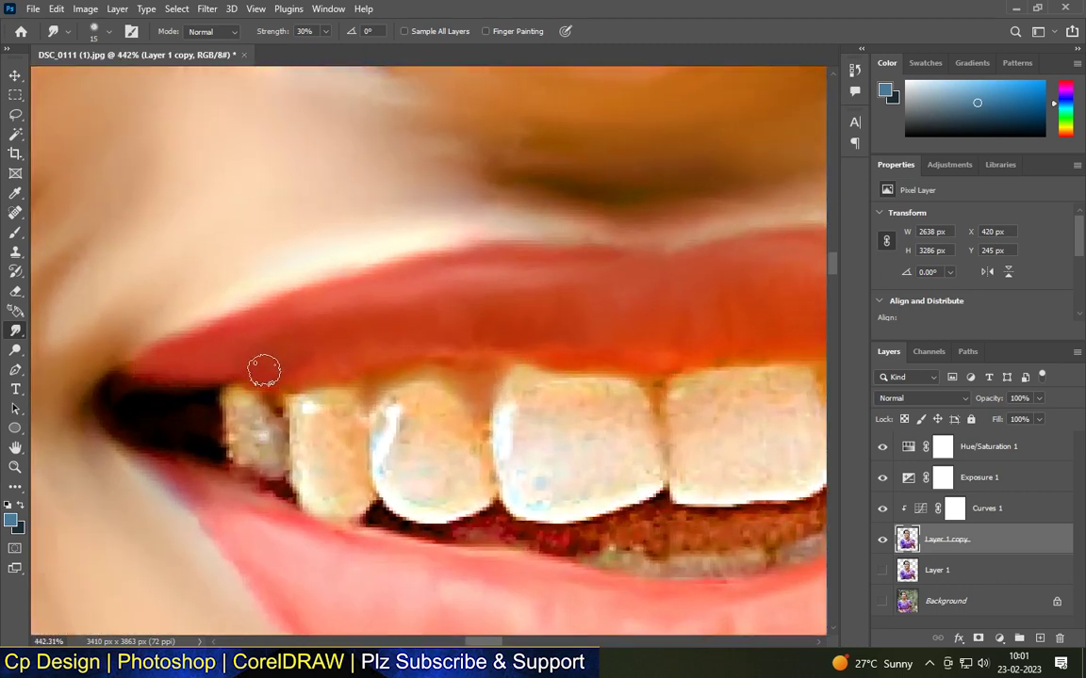
Smudge the grainy teeth on the nose stud side, from the front tooth to the mouth corner, reducing the tip to 10 px.
{"action": "scroll", "coordinate": [443, 350], "scroll_direction": "down", "scroll_amount": 10}
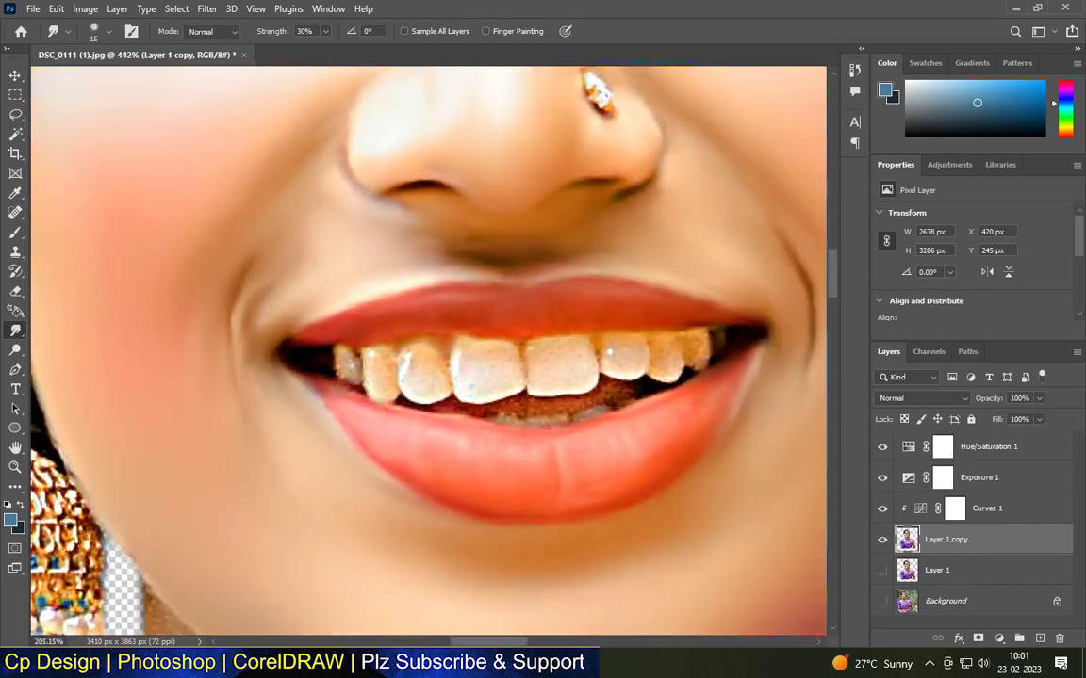
{"action": "scroll", "coordinate": [506, 364], "scroll_direction": "up", "scroll_amount": 8}
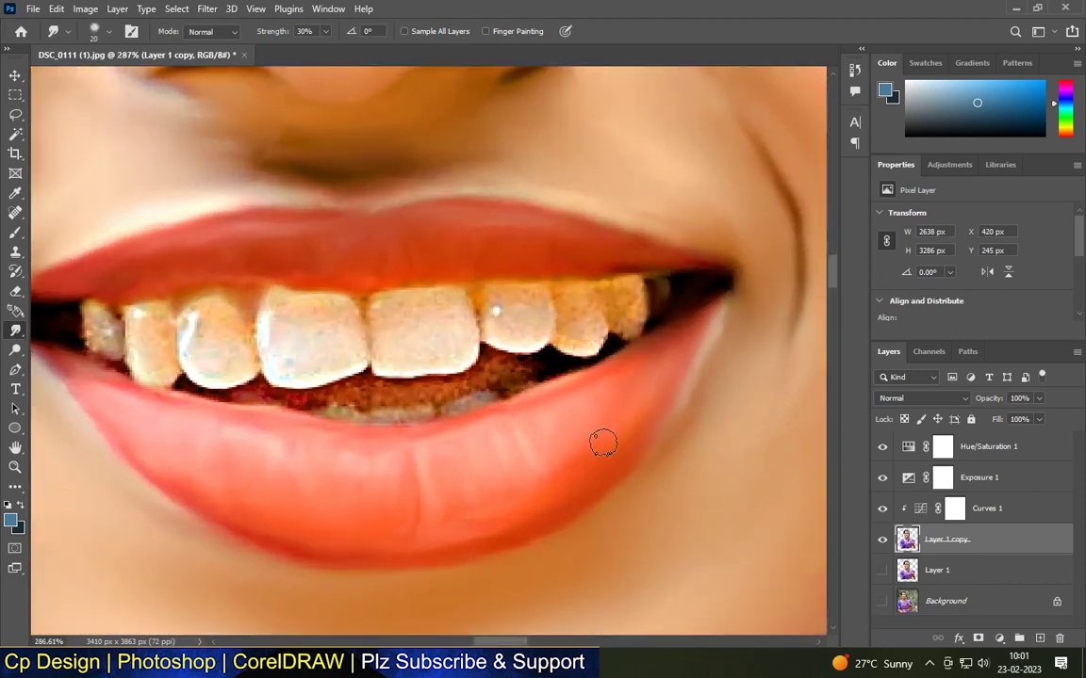
{"action": "scroll", "coordinate": [476, 227], "scroll_direction": "up", "scroll_amount": 2}
{"action": "mouse_move", "coordinate": [381, 353]}
{"action": "left_mouse_down"}
{"action": "mouse_move", "coordinate": [360, 325]}
{"action": "mouse_move", "coordinate": [441, 319]}
{"action": "mouse_move", "coordinate": [433, 390]}
{"action": "mouse_move", "coordinate": [363, 376]}
{"action": "mouse_move", "coordinate": [410, 347]}
{"action": "mouse_move", "coordinate": [452, 341]}
{"action": "left_mouse_up"}
{"action": "mouse_move", "coordinate": [541, 334]}
{"action": "left_mouse_down"}
{"action": "mouse_move", "coordinate": [551, 327]}
{"action": "mouse_move", "coordinate": [497, 360]}
{"action": "mouse_move", "coordinate": [510, 341]}
{"action": "left_mouse_up"}
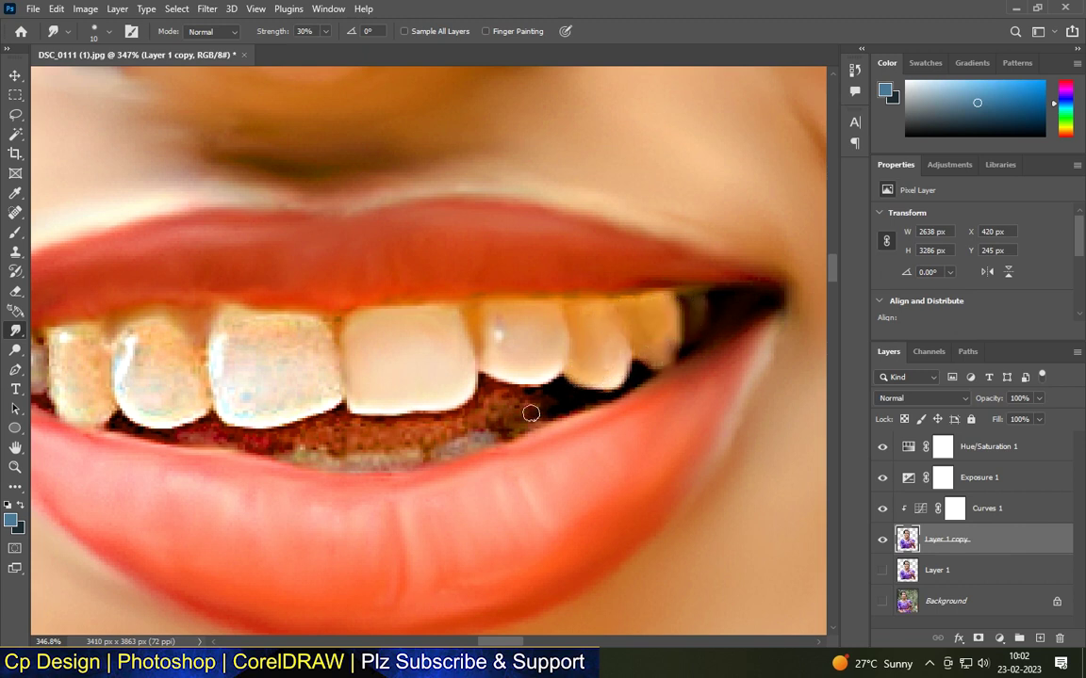
Smudge the grainy mouth interior between the upper teeth and the lower lip with the 10 px tip.
{"action": "scroll", "coordinate": [481, 386], "scroll_direction": "up", "scroll_amount": 2}
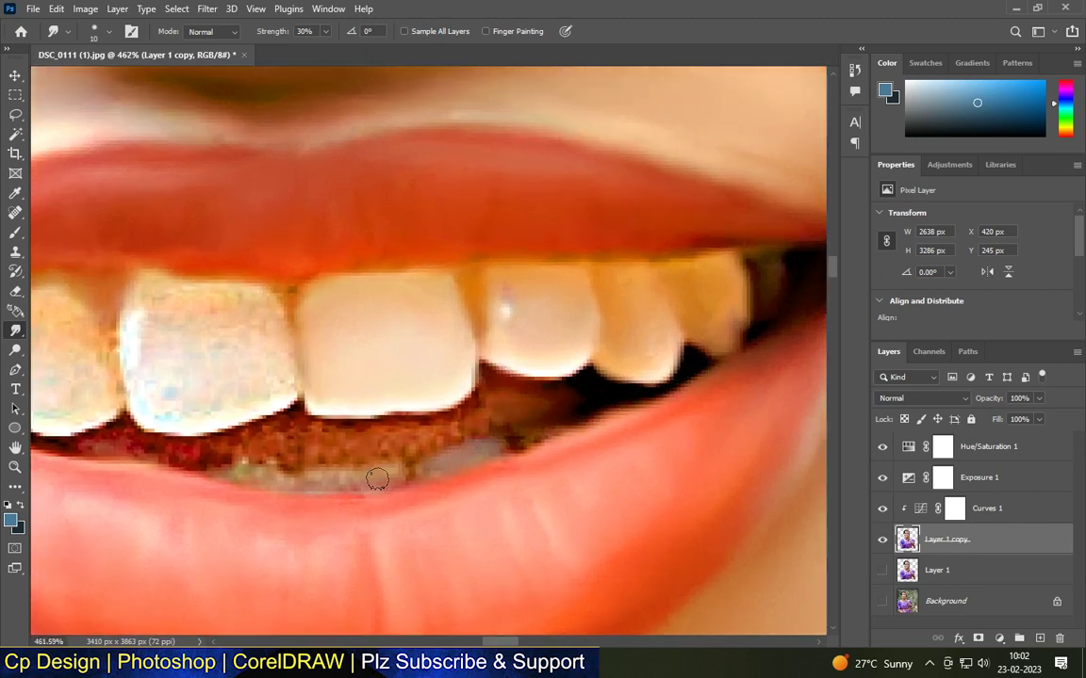
{"action": "mouse_move", "coordinate": [271, 427]}
{"action": "left_mouse_down"}
{"action": "mouse_move", "coordinate": [314, 434]}
{"action": "mouse_move", "coordinate": [278, 450]}
{"action": "mouse_move", "coordinate": [330, 461]}
{"action": "mouse_move", "coordinate": [410, 446]}
{"action": "left_mouse_up"}
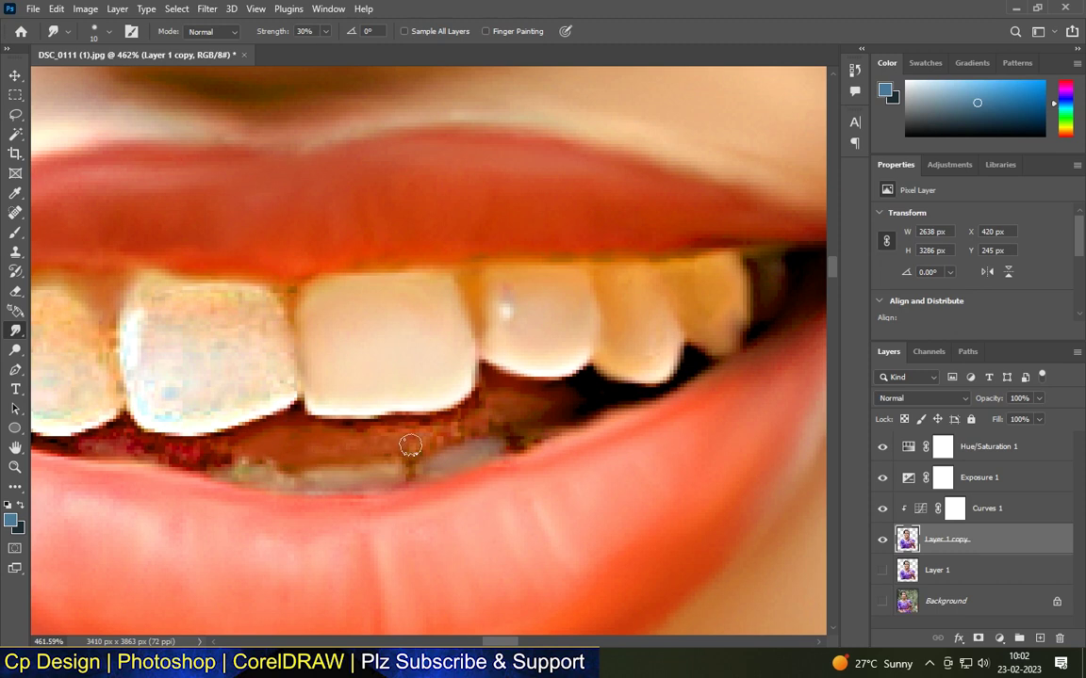
{"action": "scroll", "coordinate": [660, 391], "scroll_direction": "down", "scroll_amount": 4}
{"action": "scroll", "coordinate": [372, 424], "scroll_direction": "up", "scroll_amount": 5}
{"action": "scroll", "coordinate": [379, 388], "scroll_direction": "down", "scroll_amount": 2}
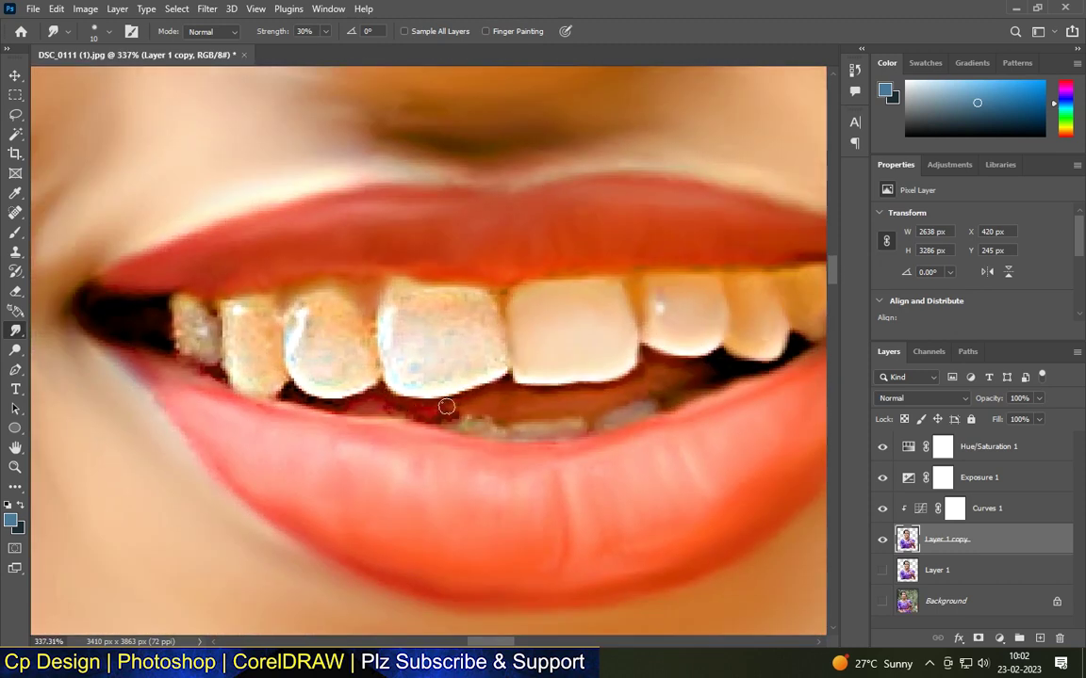
Smudge the front tooth opposite the nose stud with a 20 px tip, and smooth the tooth beside it, reducing the tip to 9 px.
{"action": "scroll", "coordinate": [462, 415], "scroll_direction": "up", "scroll_amount": 1}
{"action": "key", "text": "bracketright"}
{"action": "key", "text": "bracketright"}
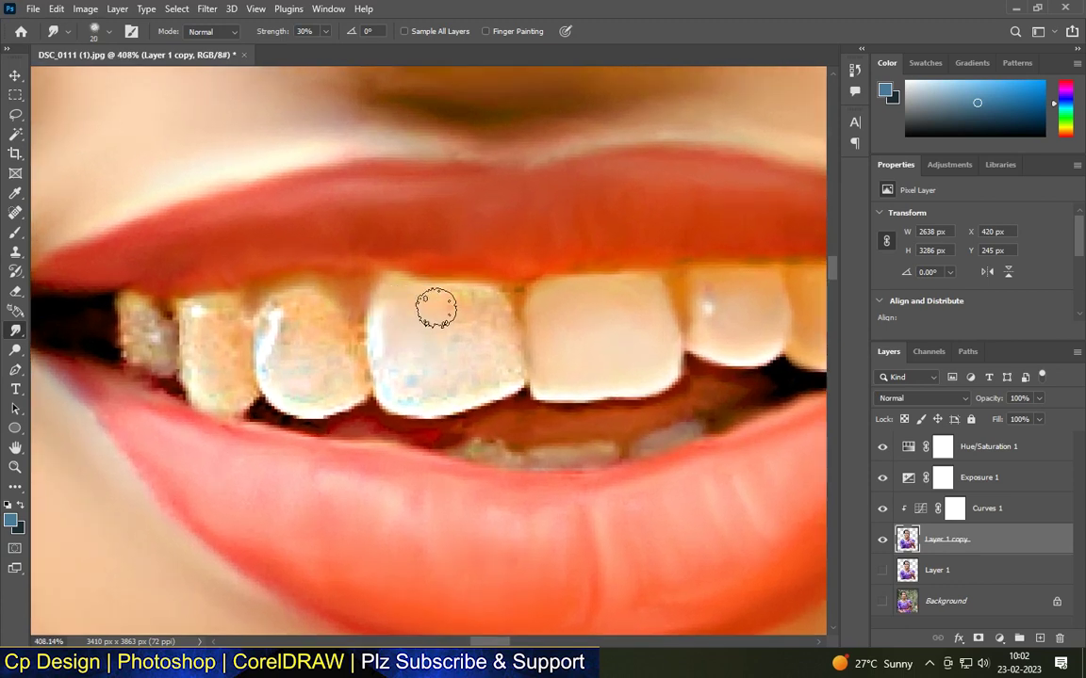
{"action": "mouse_move", "coordinate": [442, 356]}
{"action": "left_mouse_down"}
{"action": "mouse_move", "coordinate": [504, 356]}
{"action": "mouse_move", "coordinate": [398, 364]}
{"action": "mouse_move", "coordinate": [495, 375]}
{"action": "mouse_move", "coordinate": [396, 381]}
{"action": "mouse_move", "coordinate": [387, 323]}
{"action": "mouse_move", "coordinate": [470, 373]}
{"action": "left_mouse_up"}
{"action": "scroll", "coordinate": [646, 350], "scroll_direction": "down", "scroll_amount": 2}
{"action": "scroll", "coordinate": [367, 343], "scroll_direction": "up", "scroll_amount": 2}
{"action": "mouse_move", "coordinate": [399, 345]}
{"action": "left_mouse_down"}
{"action": "mouse_move", "coordinate": [428, 325]}
{"action": "mouse_move", "coordinate": [431, 308]}
{"action": "mouse_move", "coordinate": [461, 345]}
{"action": "mouse_move", "coordinate": [453, 385]}
{"action": "mouse_move", "coordinate": [411, 386]}
{"action": "mouse_move", "coordinate": [431, 401]}
{"action": "mouse_move", "coordinate": [468, 388]}
{"action": "mouse_move", "coordinate": [472, 347]}
{"action": "left_mouse_up"}
{"action": "key", "text": "bracketleft"}
{"action": "key", "text": "bracketleft"}
{"action": "scroll", "coordinate": [500, 327], "scroll_direction": "down", "scroll_amount": 5}
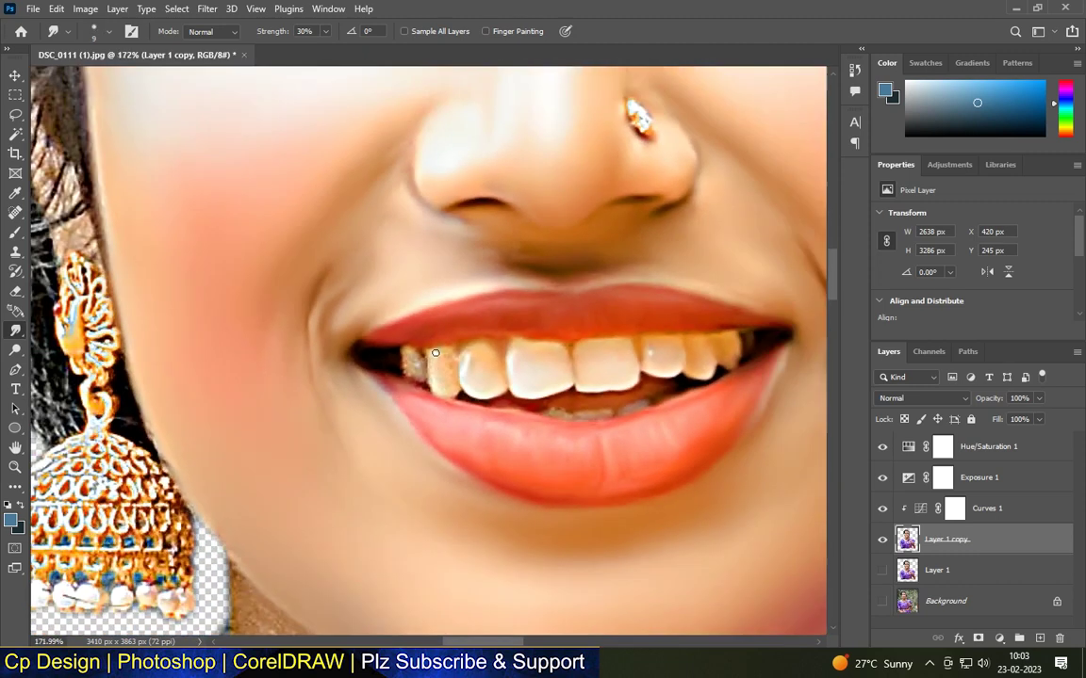
Smudge the grainy back teeth opposite the nose stud with a 15 px tip, and smooth the lower tooth edges with a 10 px tip.
{"action": "scroll", "coordinate": [445, 361], "scroll_direction": "up", "scroll_amount": 5}
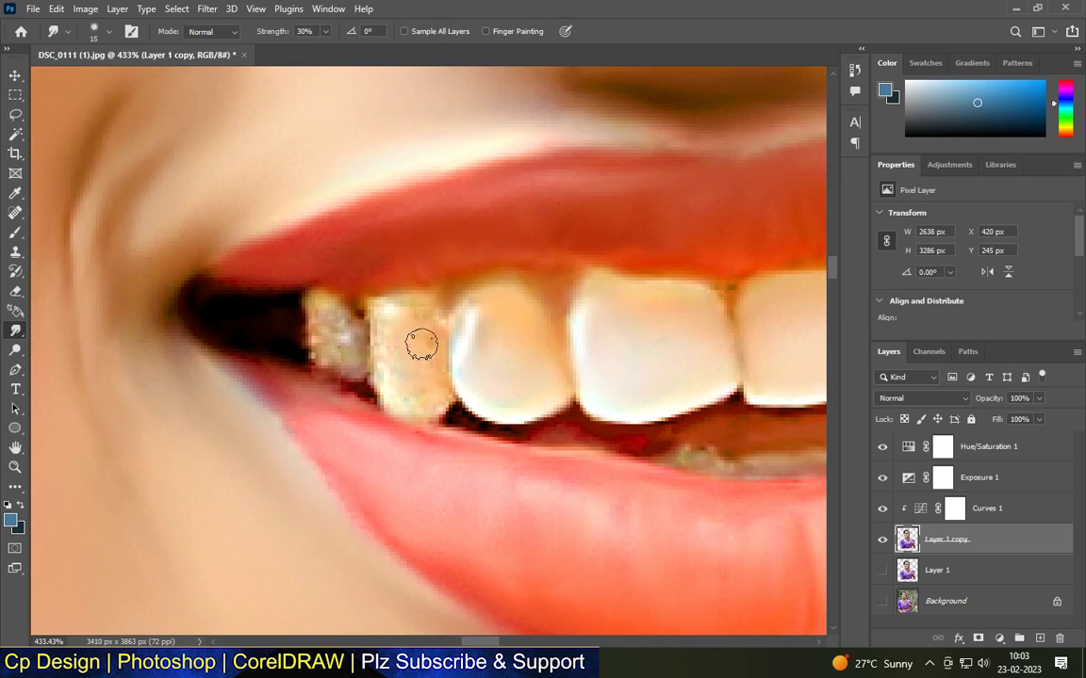
{"action": "mouse_move", "coordinate": [421, 345]}
{"action": "left_mouse_down"}
{"action": "mouse_move", "coordinate": [387, 337]}
{"action": "mouse_move", "coordinate": [424, 395]}
{"action": "mouse_move", "coordinate": [419, 305]}
{"action": "mouse_move", "coordinate": [438, 386]}
{"action": "mouse_move", "coordinate": [381, 369]}
{"action": "mouse_move", "coordinate": [323, 314]}
{"action": "mouse_move", "coordinate": [352, 358]}
{"action": "mouse_move", "coordinate": [330, 396]}
{"action": "left_mouse_up"}
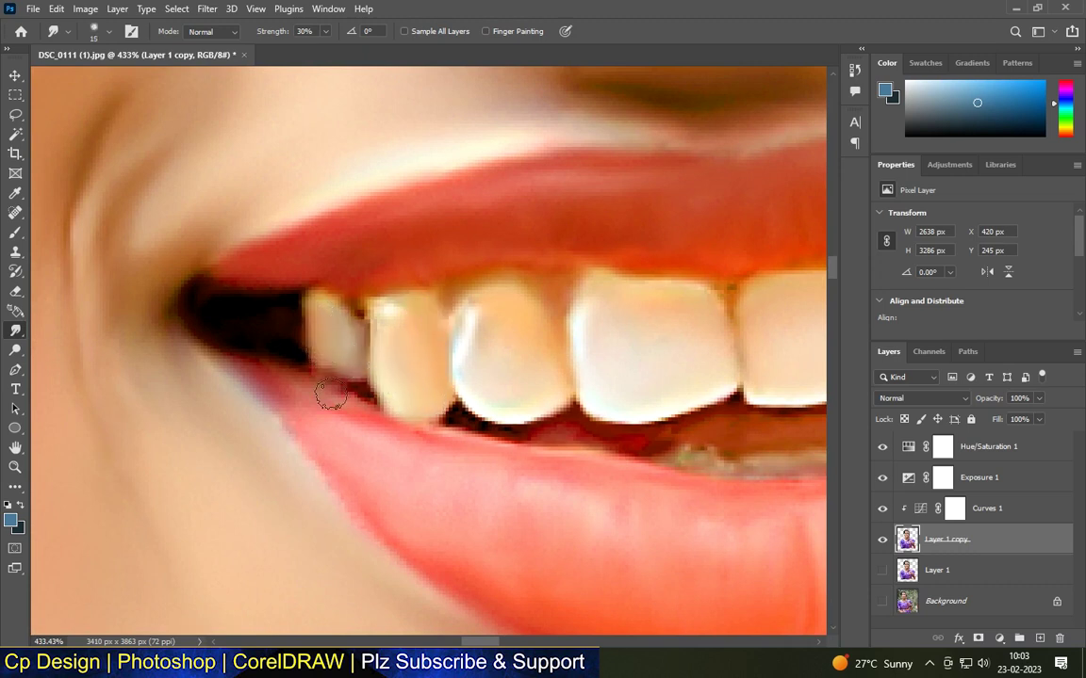
{"action": "key", "text": "bracketleft"}
{"action": "left_click_drag", "start_coordinate": [437, 422], "coordinate": [518, 433]}
{"action": "scroll", "coordinate": [516, 400], "scroll_direction": "down", "scroll_amount": 9}
{"action": "scroll", "coordinate": [478, 74], "scroll_direction": "down", "scroll_amount": 3}
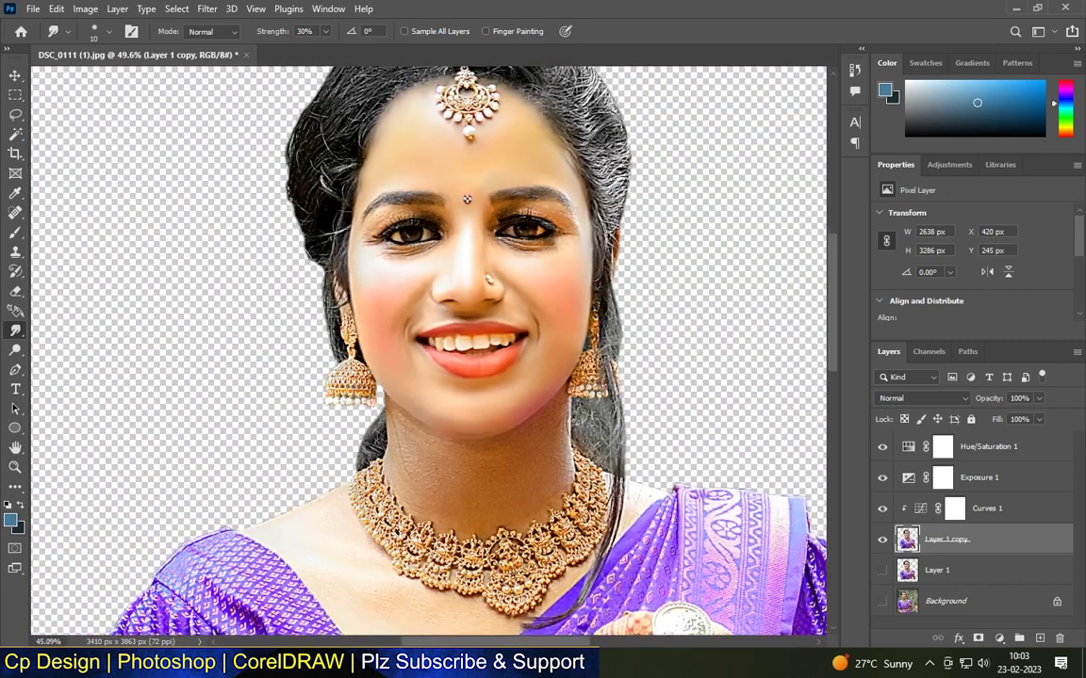
Smudge the grainy skin below and beside the eye on the nose stud side with a 35 px tip.
{"action": "scroll", "coordinate": [468, 235], "scroll_direction": "up", "scroll_amount": 4}
{"action": "scroll", "coordinate": [403, 331], "scroll_direction": "up", "scroll_amount": 4}
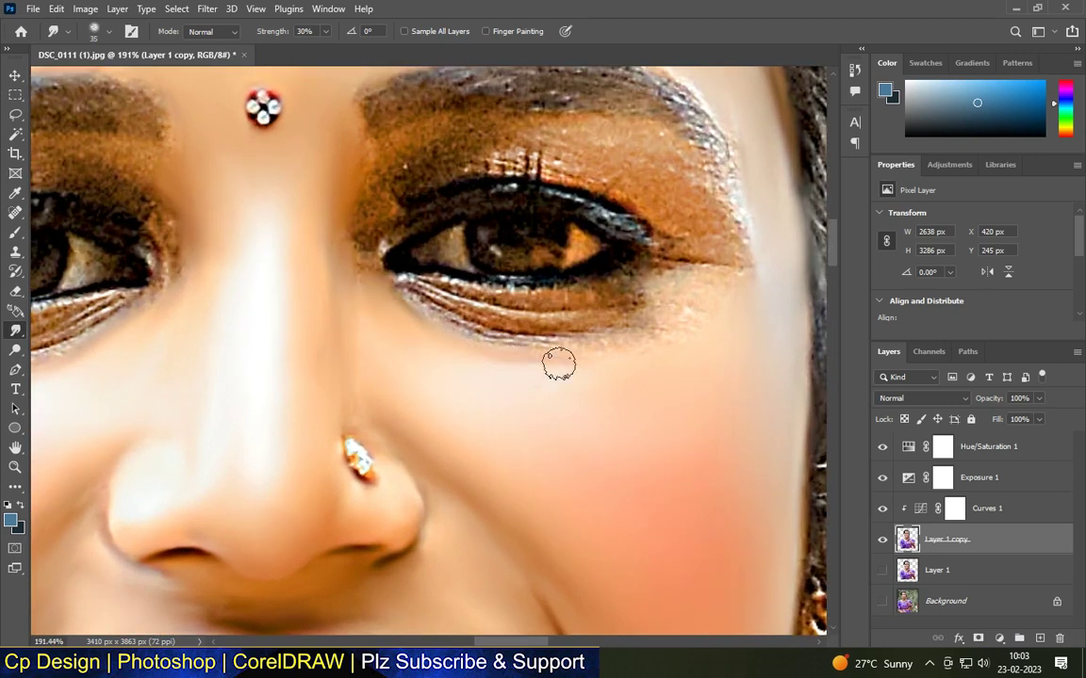
{"action": "scroll", "coordinate": [561, 306], "scroll_direction": "up", "scroll_amount": 1}
{"action": "mouse_move", "coordinate": [472, 366]}
{"action": "left_mouse_down"}
{"action": "mouse_move", "coordinate": [348, 268]}
{"action": "mouse_move", "coordinate": [476, 306]}
{"action": "mouse_move", "coordinate": [458, 311]}
{"action": "mouse_move", "coordinate": [594, 310]}
{"action": "mouse_move", "coordinate": [612, 292]}
{"action": "mouse_move", "coordinate": [688, 309]}
{"action": "mouse_move", "coordinate": [457, 372]}
{"action": "left_mouse_up"}
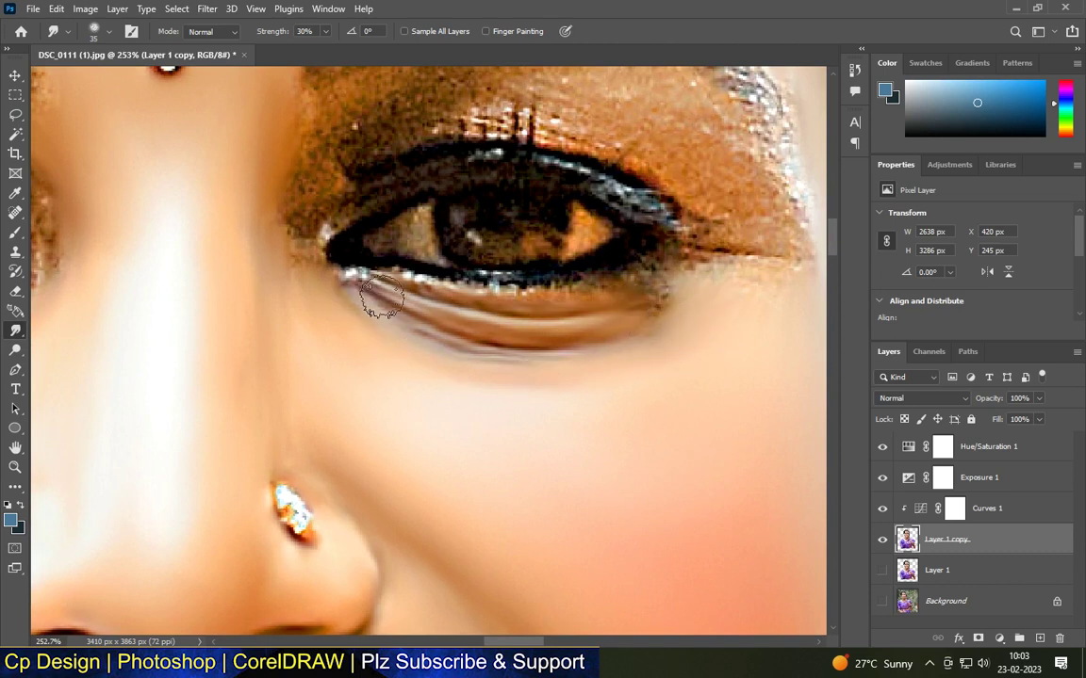
{"action": "scroll", "coordinate": [438, 294], "scroll_direction": "up", "scroll_amount": 1}
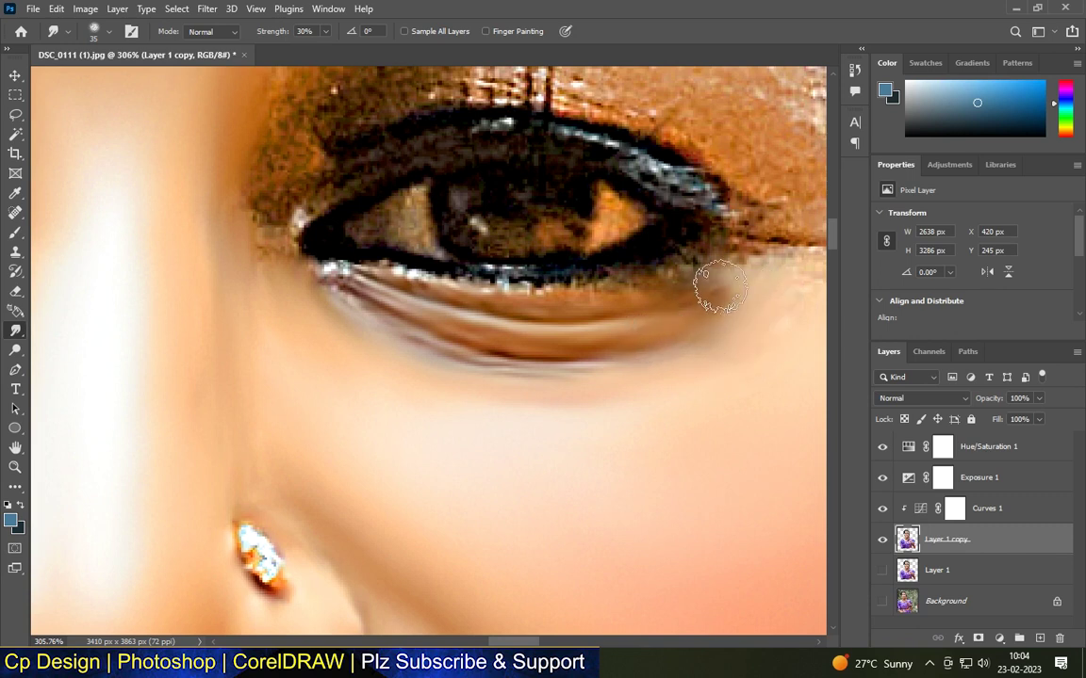
{"action": "scroll", "coordinate": [707, 287], "scroll_direction": "down", "scroll_amount": 2}
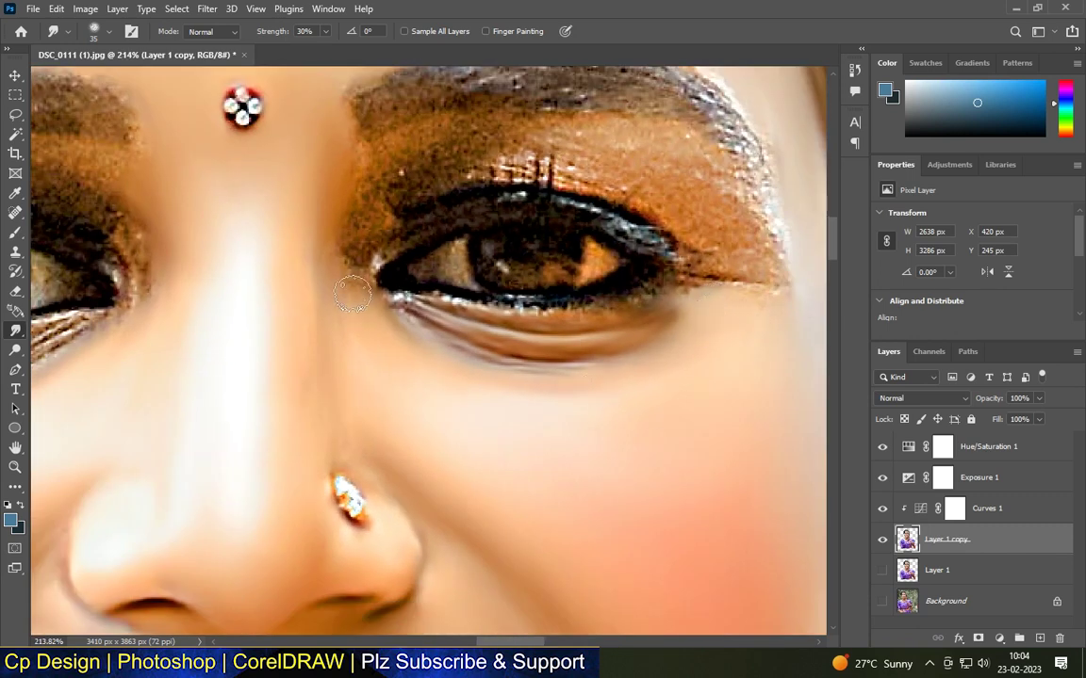
Reduce the Smudge tip to 25 px and 20 px to smooth the same eye's under-eye folds, lower lash line and inner eye white.
{"action": "scroll", "coordinate": [443, 282], "scroll_direction": "up", "scroll_amount": 2}
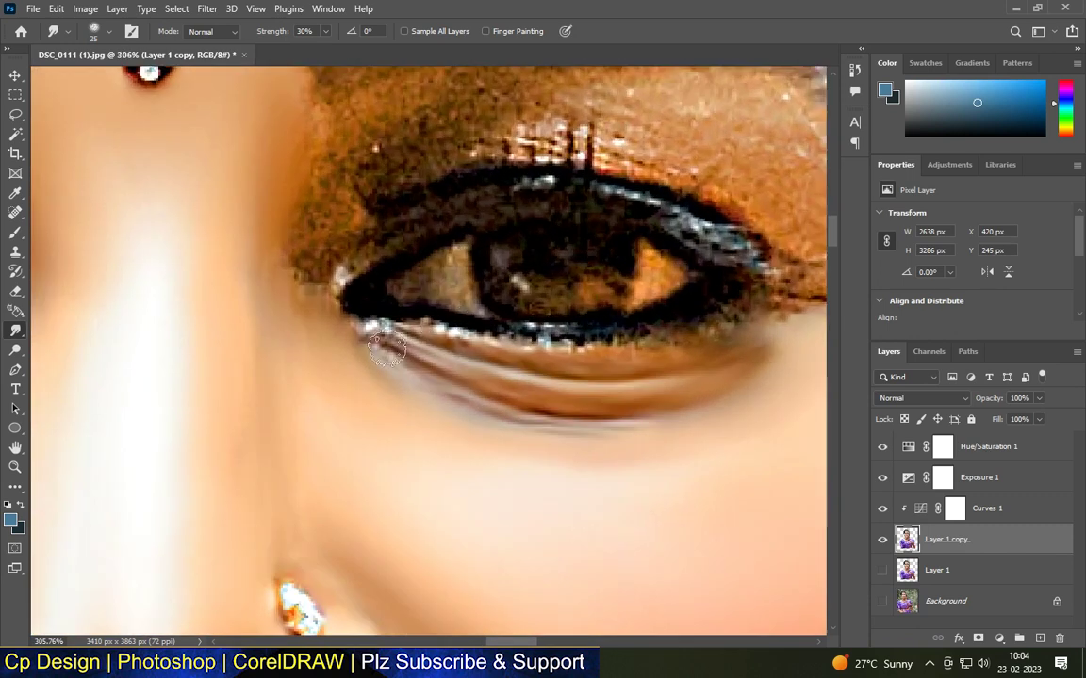
{"action": "mouse_move", "coordinate": [362, 326]}
{"action": "left_mouse_down"}
{"action": "mouse_move", "coordinate": [400, 358]}
{"action": "mouse_move", "coordinate": [555, 424]}
{"action": "left_mouse_up"}
{"action": "mouse_move", "coordinate": [368, 296]}
{"action": "left_mouse_down"}
{"action": "mouse_move", "coordinate": [516, 342]}
{"action": "mouse_move", "coordinate": [618, 344]}
{"action": "mouse_move", "coordinate": [765, 320]}
{"action": "left_mouse_up"}
{"action": "scroll", "coordinate": [771, 321], "scroll_direction": "up", "scroll_amount": 1}
{"action": "left_click_drag", "start_coordinate": [666, 342], "coordinate": [736, 308]}
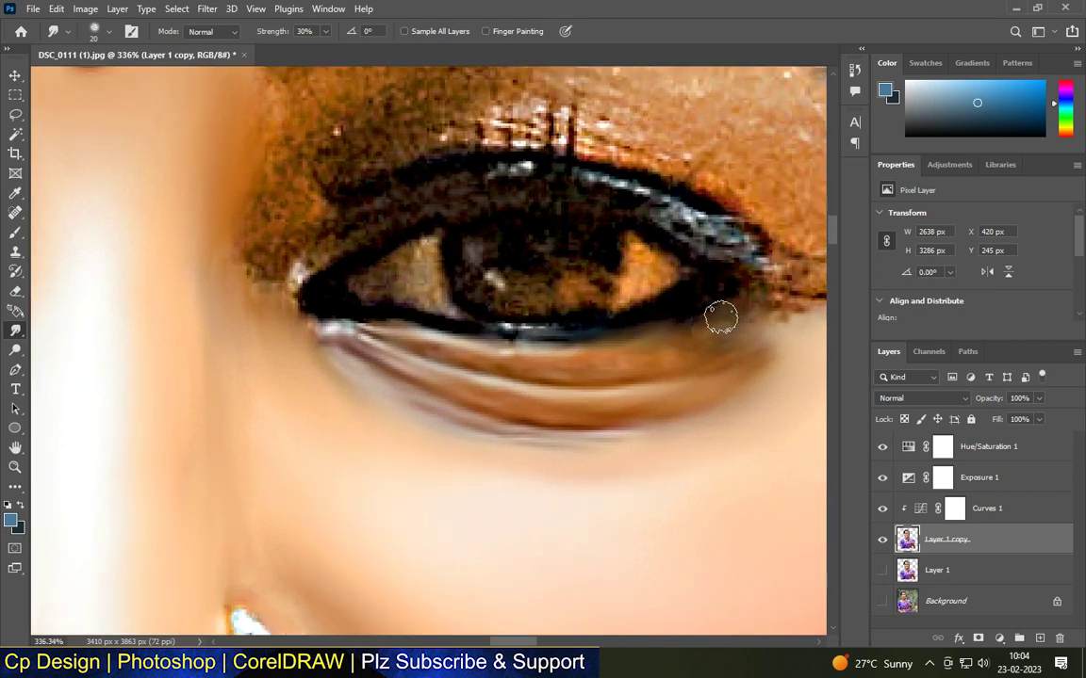
{"action": "mouse_move", "coordinate": [599, 380]}
{"action": "left_mouse_down"}
{"action": "mouse_move", "coordinate": [526, 387]}
{"action": "mouse_move", "coordinate": [650, 390]}
{"action": "mouse_move", "coordinate": [770, 340]}
{"action": "left_mouse_up"}
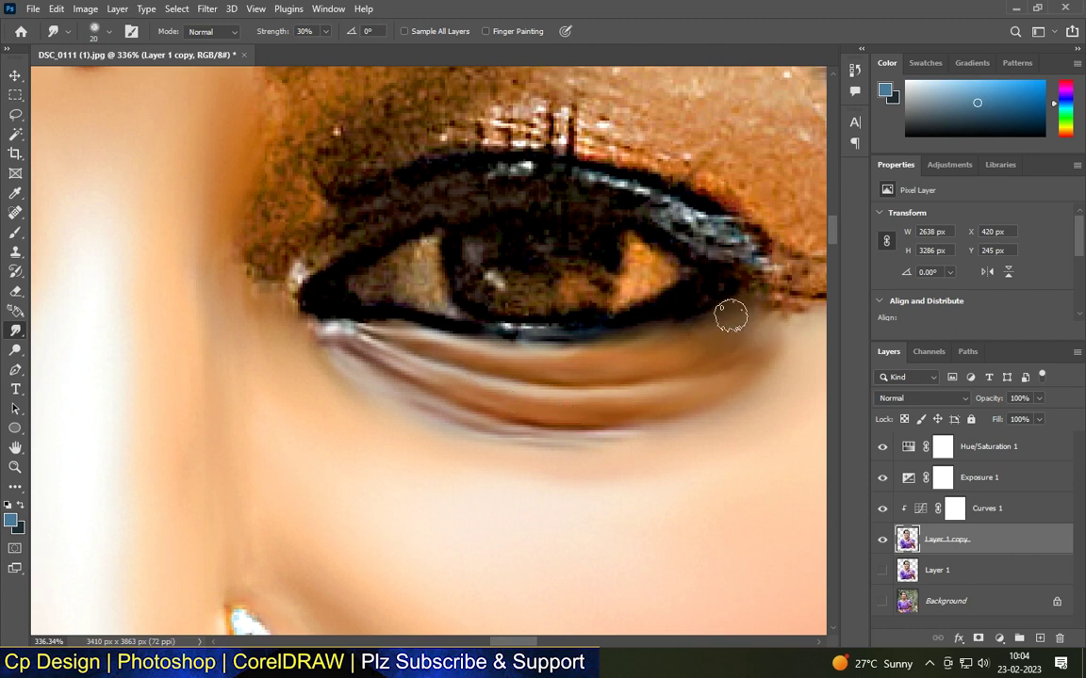
{"action": "scroll", "coordinate": [368, 292], "scroll_direction": "up", "scroll_amount": 1}
{"action": "mouse_move", "coordinate": [431, 253]}
{"action": "left_mouse_down"}
{"action": "mouse_move", "coordinate": [433, 299]}
{"action": "mouse_move", "coordinate": [354, 319]}
{"action": "mouse_move", "coordinate": [551, 346]}
{"action": "mouse_move", "coordinate": [669, 324]}
{"action": "left_mouse_up"}
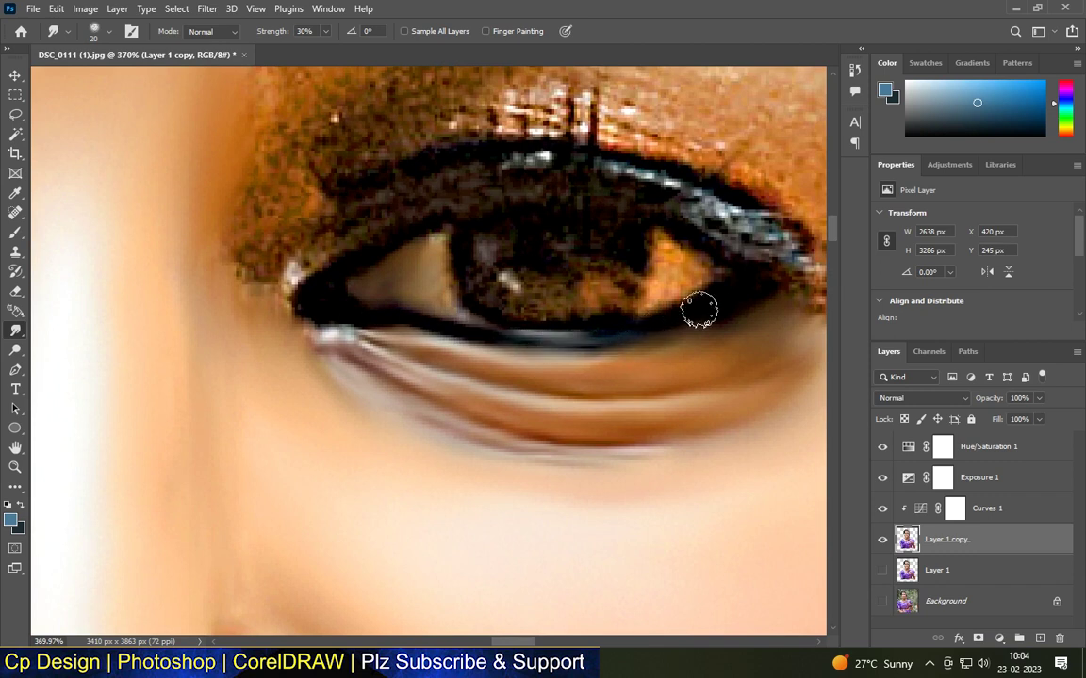
Smudge the inner half of the upper eyelid on the nose stud side, from the eye corner towards the brow, with a 25 px tip.
{"action": "scroll", "coordinate": [527, 381], "scroll_direction": "down", "scroll_amount": 5}
{"action": "scroll", "coordinate": [501, 302], "scroll_direction": "up", "scroll_amount": 3}
{"action": "mouse_move", "coordinate": [344, 362]}
{"action": "left_mouse_down"}
{"action": "mouse_move", "coordinate": [306, 347]}
{"action": "mouse_move", "coordinate": [291, 355]}
{"action": "mouse_move", "coordinate": [298, 394]}
{"action": "mouse_move", "coordinate": [301, 294]}
{"action": "mouse_move", "coordinate": [296, 372]}
{"action": "mouse_move", "coordinate": [334, 305]}
{"action": "mouse_move", "coordinate": [341, 255]}
{"action": "mouse_move", "coordinate": [339, 238]}
{"action": "mouse_move", "coordinate": [311, 232]}
{"action": "mouse_move", "coordinate": [337, 237]}
{"action": "mouse_move", "coordinate": [362, 266]}
{"action": "mouse_move", "coordinate": [441, 219]}
{"action": "mouse_move", "coordinate": [380, 239]}
{"action": "mouse_move", "coordinate": [412, 246]}
{"action": "mouse_move", "coordinate": [398, 224]}
{"action": "mouse_move", "coordinate": [480, 181]}
{"action": "mouse_move", "coordinate": [342, 224]}
{"action": "mouse_move", "coordinate": [450, 156]}
{"action": "mouse_move", "coordinate": [371, 219]}
{"action": "mouse_move", "coordinate": [337, 293]}
{"action": "mouse_move", "coordinate": [442, 224]}
{"action": "mouse_move", "coordinate": [316, 265]}
{"action": "mouse_move", "coordinate": [320, 215]}
{"action": "mouse_move", "coordinate": [293, 345]}
{"action": "mouse_move", "coordinate": [306, 299]}
{"action": "mouse_move", "coordinate": [317, 311]}
{"action": "mouse_move", "coordinate": [526, 196]}
{"action": "mouse_move", "coordinate": [421, 233]}
{"action": "mouse_move", "coordinate": [627, 224]}
{"action": "left_mouse_up"}
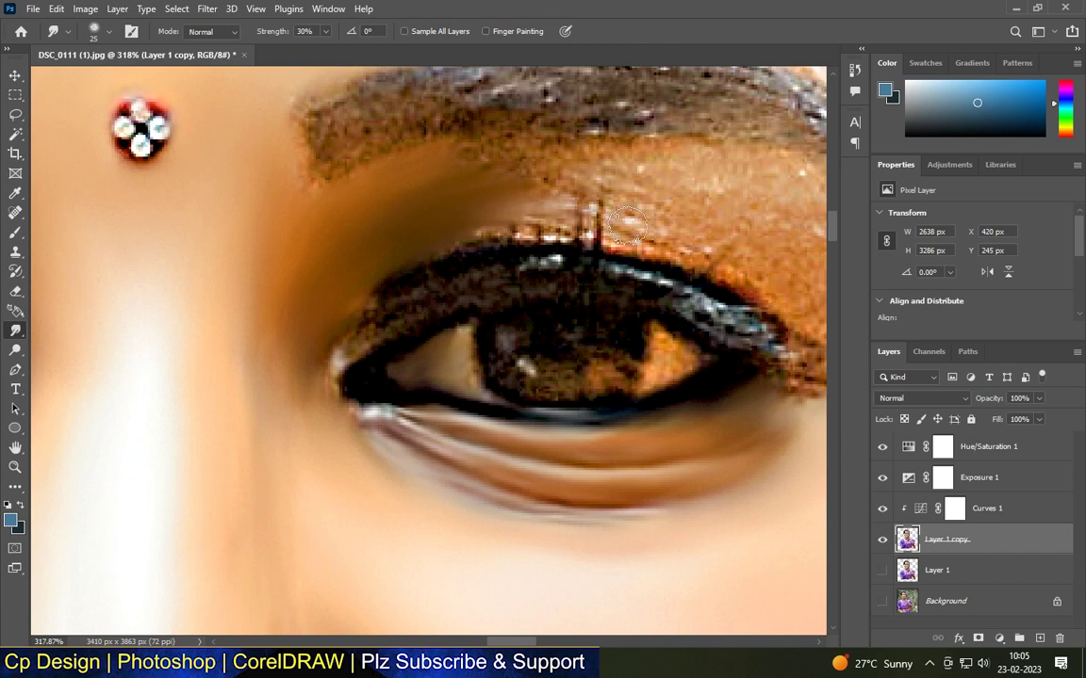
{"action": "key", "text": "ctrl+0"}
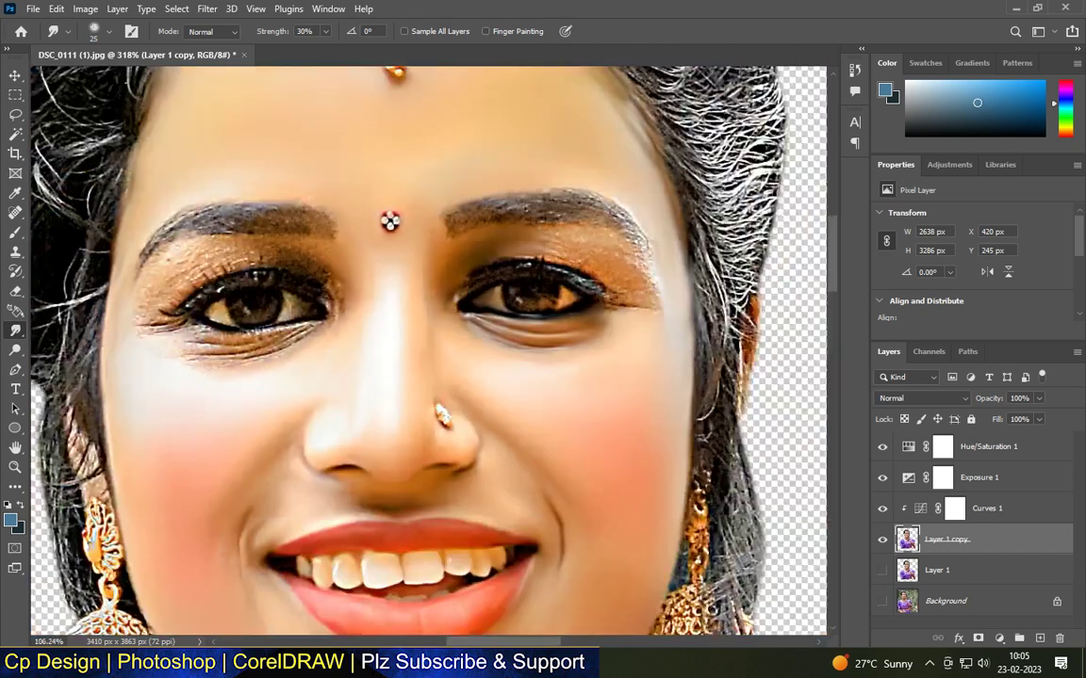
Smudge the outer eyelid and the skin up to the brow with a 35 px tip, and blend the whole lid with a 40 px tip.
{"action": "scroll", "coordinate": [624, 245], "scroll_direction": "up", "scroll_amount": 3}
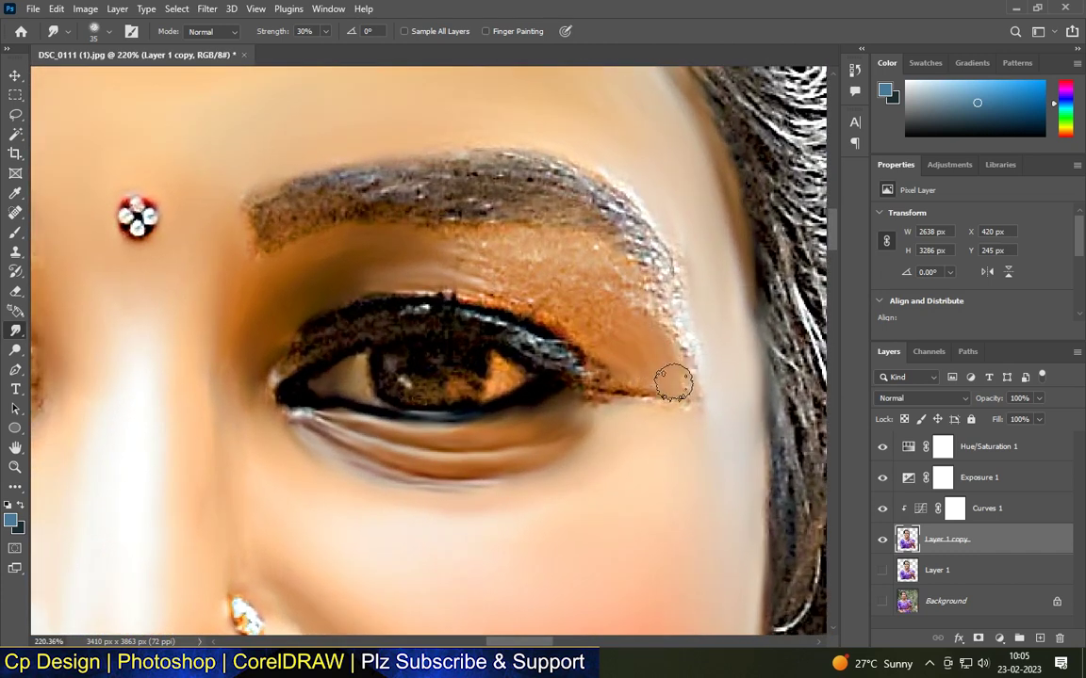
{"action": "mouse_move", "coordinate": [673, 383]}
{"action": "left_mouse_down"}
{"action": "mouse_move", "coordinate": [607, 343]}
{"action": "mouse_move", "coordinate": [603, 328]}
{"action": "mouse_move", "coordinate": [624, 317]}
{"action": "mouse_move", "coordinate": [523, 262]}
{"action": "mouse_move", "coordinate": [601, 293]}
{"action": "mouse_move", "coordinate": [674, 370]}
{"action": "left_mouse_up"}
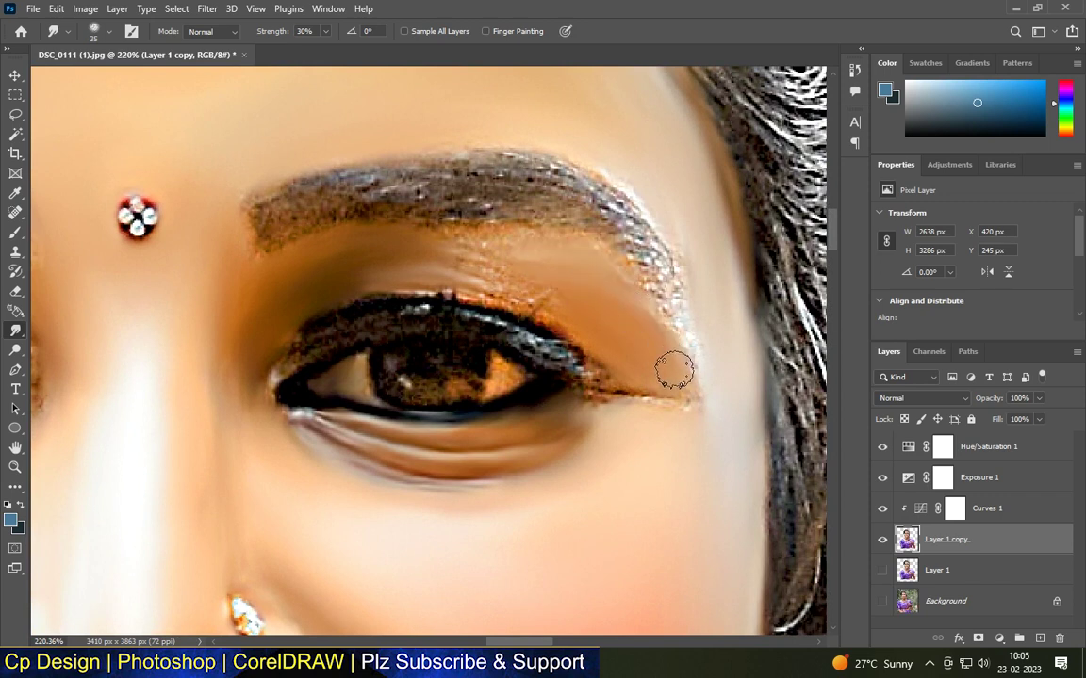
{"action": "scroll", "coordinate": [657, 404], "scroll_direction": "up", "scroll_amount": 1}
{"action": "mouse_move", "coordinate": [688, 421]}
{"action": "left_mouse_down"}
{"action": "mouse_move", "coordinate": [663, 330]}
{"action": "mouse_move", "coordinate": [650, 359]}
{"action": "mouse_move", "coordinate": [637, 323]}
{"action": "mouse_move", "coordinate": [443, 245]}
{"action": "mouse_move", "coordinate": [477, 235]}
{"action": "mouse_move", "coordinate": [615, 286]}
{"action": "mouse_move", "coordinate": [560, 291]}
{"action": "mouse_move", "coordinate": [441, 267]}
{"action": "mouse_move", "coordinate": [444, 249]}
{"action": "mouse_move", "coordinate": [283, 236]}
{"action": "left_mouse_up"}
{"action": "key", "text": "bracketright"}
{"action": "scroll", "coordinate": [559, 292], "scroll_direction": "up", "scroll_amount": 1}
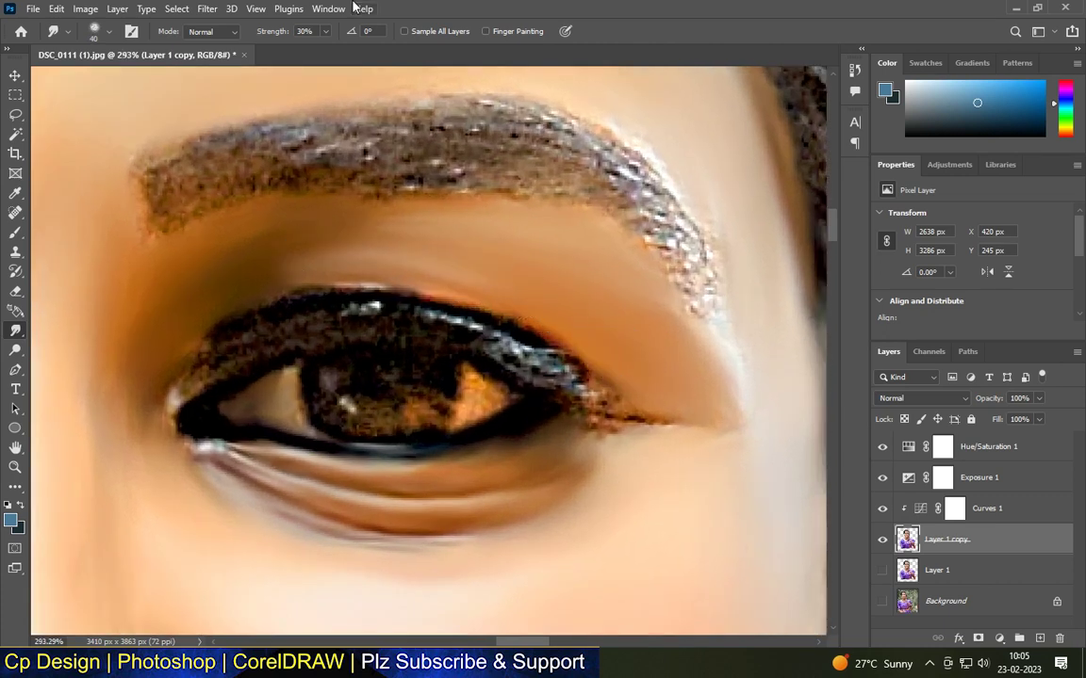
{"action": "mouse_move", "coordinate": [657, 306]}
{"action": "left_mouse_down"}
{"action": "mouse_move", "coordinate": [625, 343]}
{"action": "mouse_move", "coordinate": [529, 253]}
{"action": "mouse_move", "coordinate": [430, 228]}
{"action": "mouse_move", "coordinate": [212, 279]}
{"action": "left_mouse_up"}
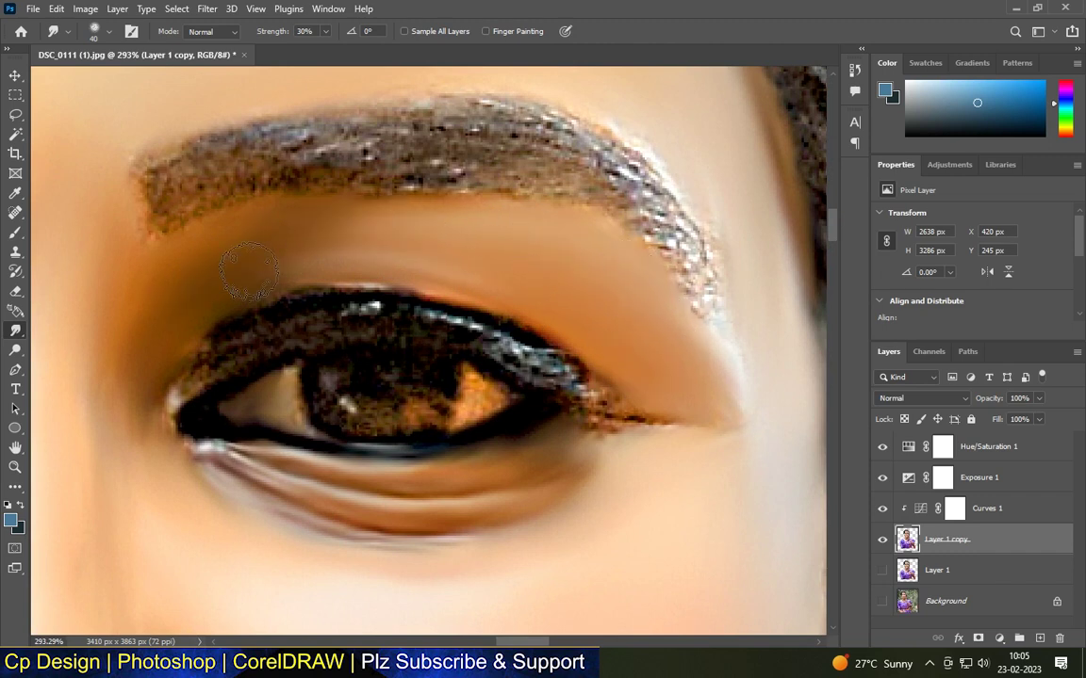
{"action": "scroll", "coordinate": [498, 247], "scroll_direction": "down", "scroll_amount": 1}
Reduce the Smudge tip to 20 px and smooth the grainy crease at the eye's outer corner.
{"action": "scroll", "coordinate": [620, 368], "scroll_direction": "up", "scroll_amount": 2}
{"action": "scroll", "coordinate": [585, 363], "scroll_direction": "up", "scroll_amount": 1}
{"action": "key", "text": "["}
{"action": "key", "text": "["}
{"action": "key", "text": "["}
{"action": "key", "text": "["}
{"action": "mouse_move", "coordinate": [548, 317]}
{"action": "left_mouse_down"}
{"action": "mouse_move", "coordinate": [564, 360]}
{"action": "mouse_move", "coordinate": [555, 367]}
{"action": "mouse_move", "coordinate": [689, 371]}
{"action": "mouse_move", "coordinate": [722, 365]}
{"action": "left_mouse_up"}
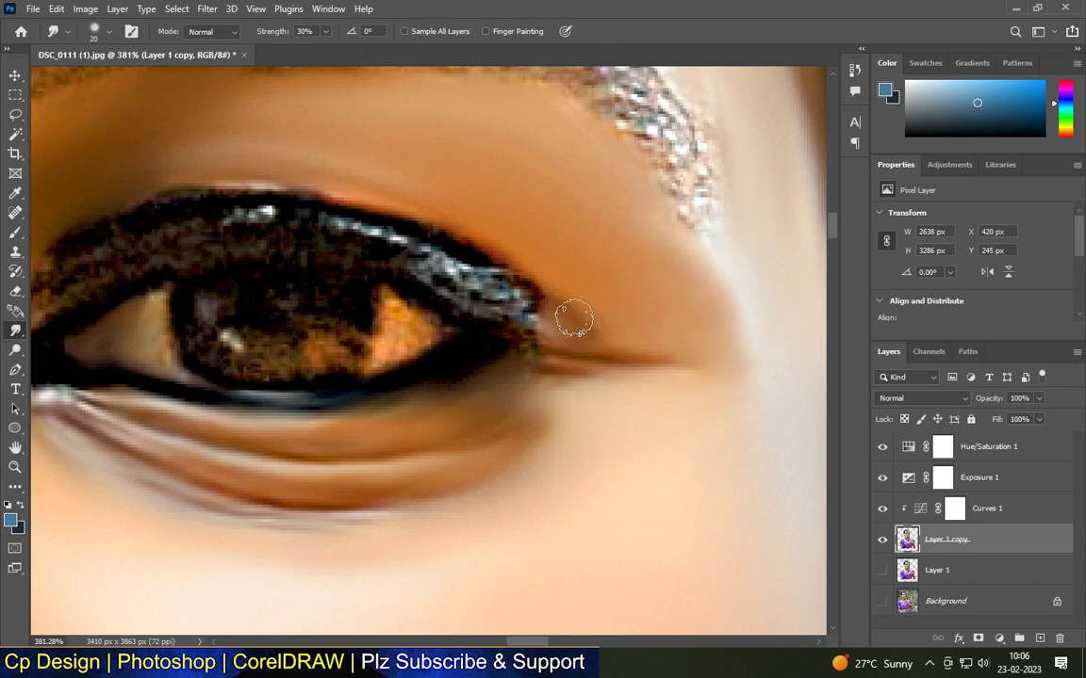
{"action": "scroll", "coordinate": [677, 340], "scroll_direction": "down", "scroll_amount": 5}
Smudge the upper eyeliner, lashes and shiny lid highlights on the nose stud side with the 20 px tip.
{"action": "scroll", "coordinate": [677, 340], "scroll_direction": "up", "scroll_amount": 3}
{"action": "scroll", "coordinate": [621, 244], "scroll_direction": "down", "scroll_amount": 4}
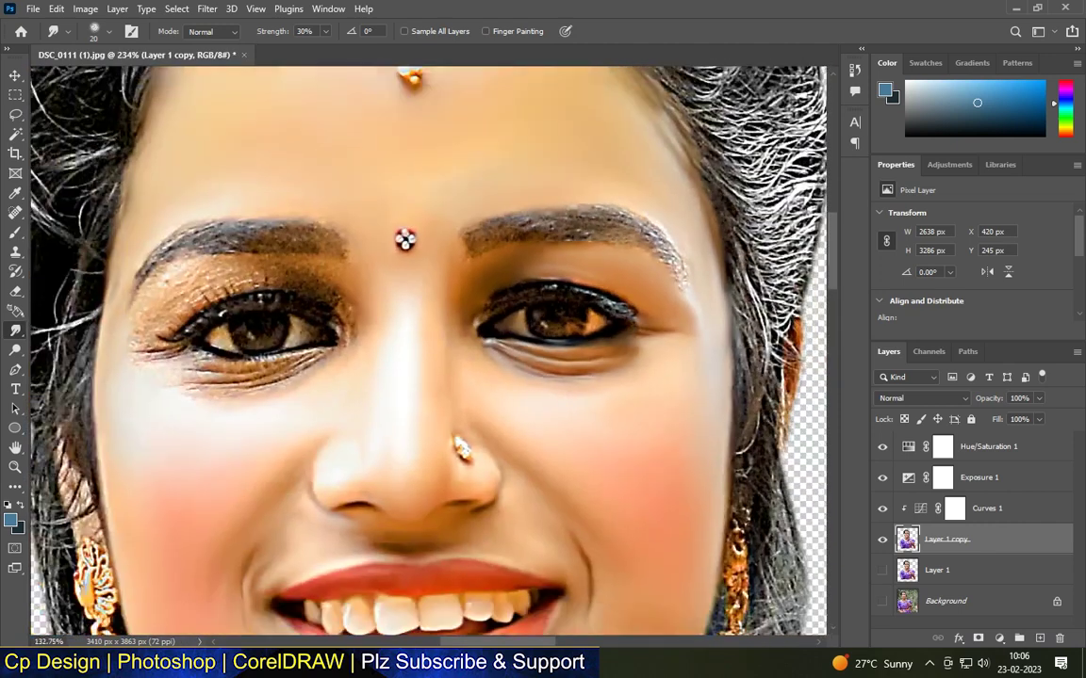
{"action": "scroll", "coordinate": [432, 375], "scroll_direction": "up", "scroll_amount": 5}
{"action": "mouse_move", "coordinate": [433, 375]}
{"action": "left_mouse_down"}
{"action": "mouse_move", "coordinate": [416, 363]}
{"action": "mouse_move", "coordinate": [432, 365]}
{"action": "mouse_move", "coordinate": [470, 318]}
{"action": "mouse_move", "coordinate": [437, 327]}
{"action": "mouse_move", "coordinate": [516, 267]}
{"action": "mouse_move", "coordinate": [661, 259]}
{"action": "mouse_move", "coordinate": [634, 247]}
{"action": "mouse_move", "coordinate": [693, 273]}
{"action": "left_mouse_up"}
{"action": "scroll", "coordinate": [462, 283], "scroll_direction": "down", "scroll_amount": 2}
{"action": "scroll", "coordinate": [688, 302], "scroll_direction": "up", "scroll_amount": 1}
{"action": "left_click_drag", "start_coordinate": [550, 288], "coordinate": [666, 293]}
{"action": "mouse_move", "coordinate": [571, 265]}
{"action": "left_mouse_down"}
{"action": "mouse_move", "coordinate": [708, 298]}
{"action": "mouse_move", "coordinate": [697, 284]}
{"action": "mouse_move", "coordinate": [729, 336]}
{"action": "left_mouse_up"}
{"action": "scroll", "coordinate": [400, 322], "scroll_direction": "down", "scroll_amount": 5}
Refine the dark upper lid band, the outer eye corner and the eyeliner's upper edge with the 20 px Smudge tip.
{"action": "scroll", "coordinate": [431, 316], "scroll_direction": "up", "scroll_amount": 3}
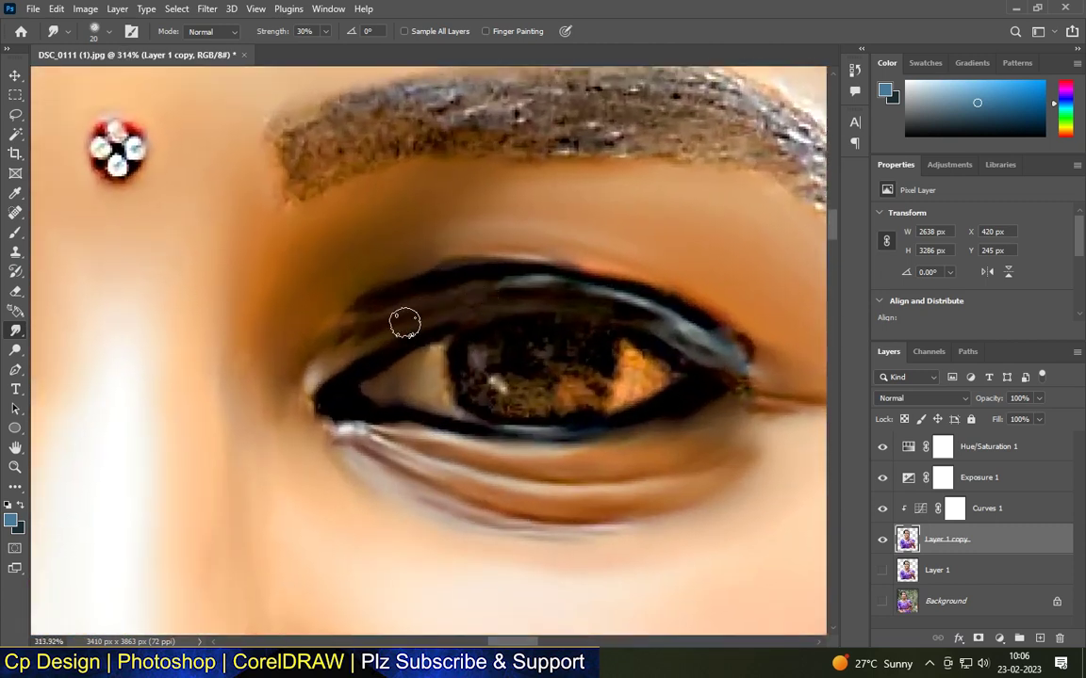
{"action": "mouse_move", "coordinate": [368, 313]}
{"action": "left_mouse_down"}
{"action": "mouse_move", "coordinate": [504, 271]}
{"action": "mouse_move", "coordinate": [649, 300]}
{"action": "mouse_move", "coordinate": [731, 340]}
{"action": "mouse_move", "coordinate": [736, 393]}
{"action": "left_mouse_up"}
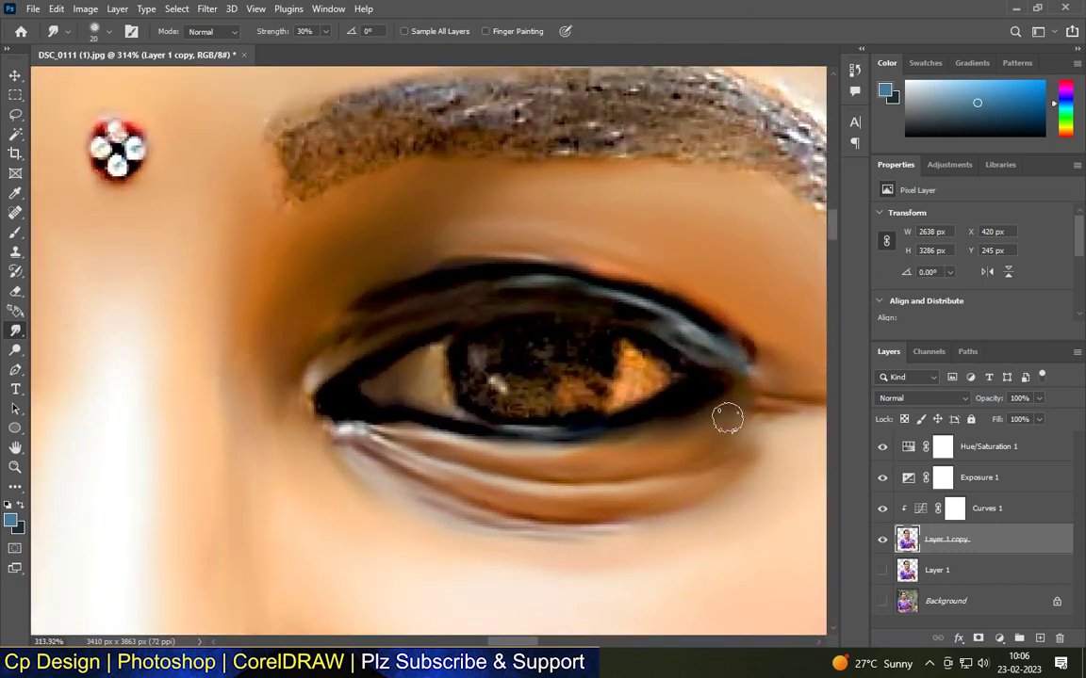
{"action": "left_click_drag", "start_coordinate": [756, 359], "coordinate": [731, 318]}
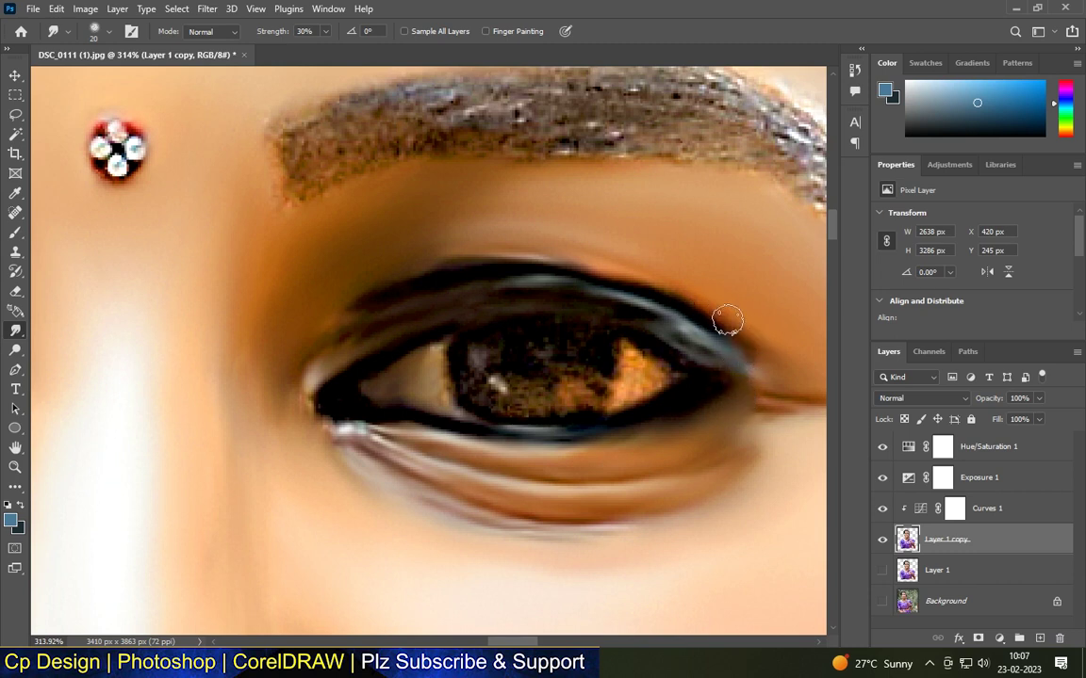
{"action": "mouse_move", "coordinate": [616, 266]}
{"action": "left_mouse_down"}
{"action": "mouse_move", "coordinate": [484, 254]}
{"action": "mouse_move", "coordinate": [412, 267]}
{"action": "mouse_move", "coordinate": [339, 250]}
{"action": "left_mouse_up"}
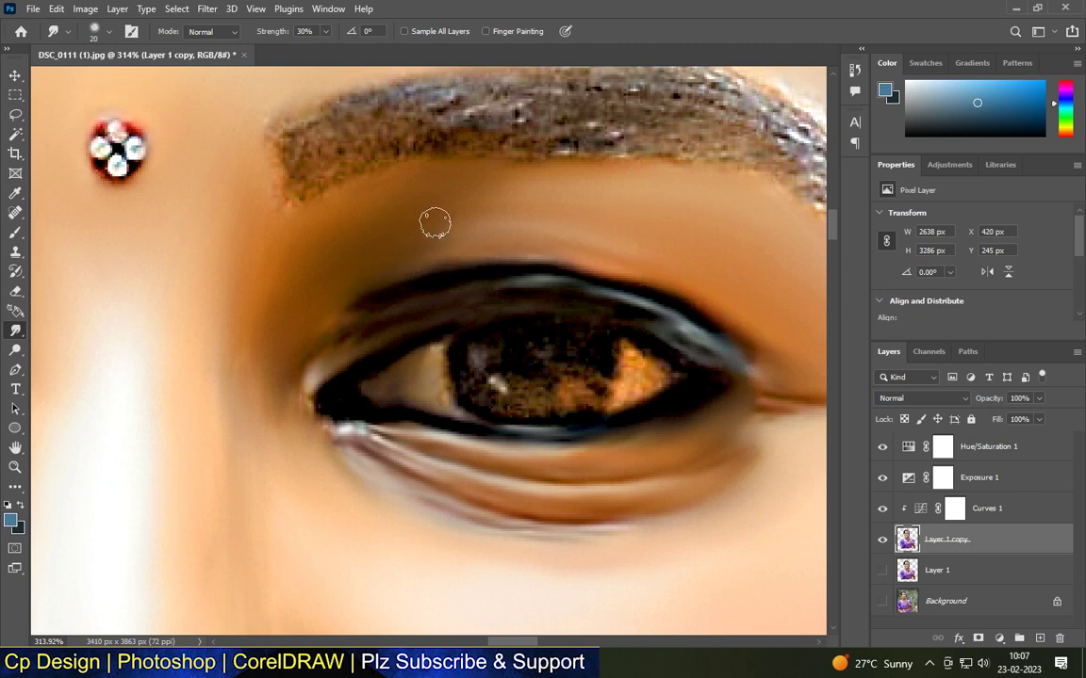
Enlarge the Smudge tip to 30 px and blend the eyelid shading below the brow and the skin beside the inner eye corner.
{"action": "key", "text": "bracketright"}
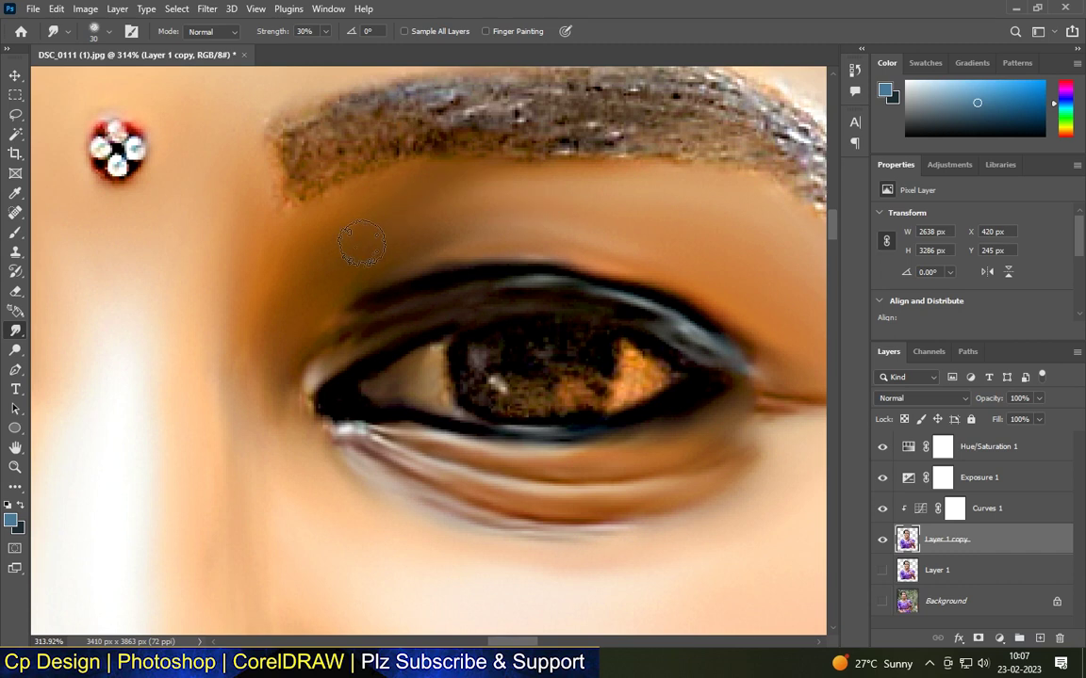
{"action": "left_click_drag", "start_coordinate": [365, 193], "coordinate": [596, 177]}
{"action": "scroll", "coordinate": [460, 193], "scroll_direction": "down", "scroll_amount": 5}
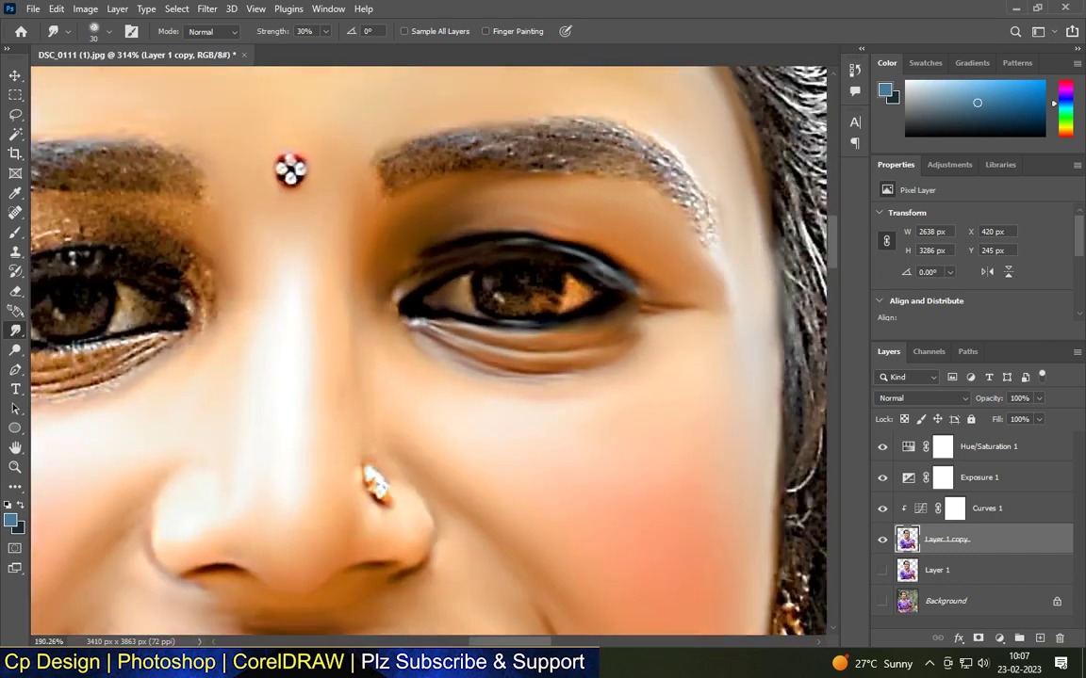
{"action": "scroll", "coordinate": [606, 237], "scroll_direction": "up", "scroll_amount": 2}
{"action": "scroll", "coordinate": [371, 383], "scroll_direction": "up", "scroll_amount": 3}
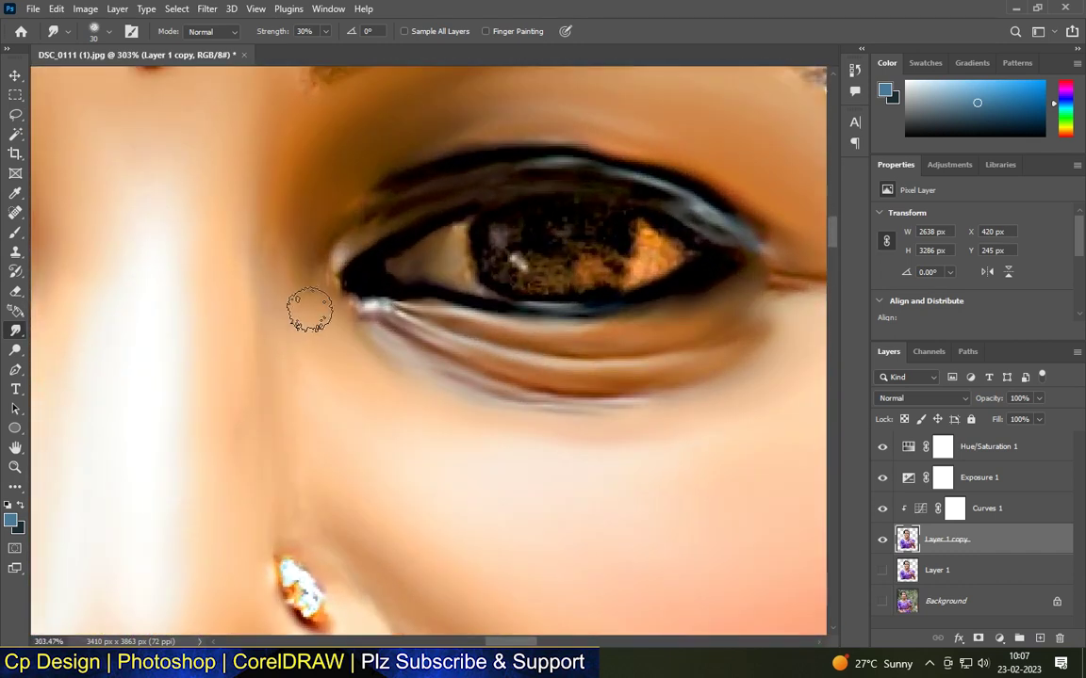
{"action": "scroll", "coordinate": [443, 386], "scroll_direction": "up", "scroll_amount": 2}
{"action": "scroll", "coordinate": [537, 382], "scroll_direction": "down", "scroll_amount": 4}
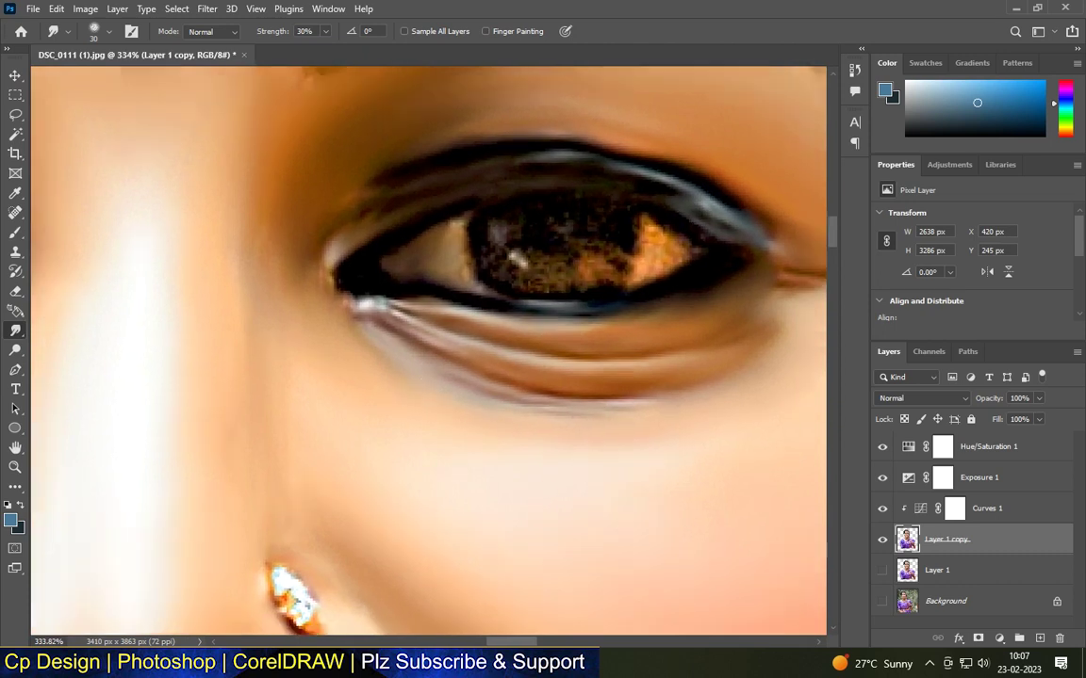
Smudge the grainy iris and pupil of the eye on the nose stud side with a small tip, enlarging it to 15 px.
{"action": "scroll", "coordinate": [518, 313], "scroll_direction": "up", "scroll_amount": 4}
{"action": "key", "text": "bracketleft"}
{"action": "key", "text": "bracketleft"}
{"action": "key", "text": "bracketleft"}
{"action": "key", "text": "bracketleft"}
{"action": "scroll", "coordinate": [490, 325], "scroll_direction": "up", "scroll_amount": 2}
{"action": "left_click_drag", "start_coordinate": [620, 356], "coordinate": [612, 359]}
{"action": "key", "text": "bracketright"}
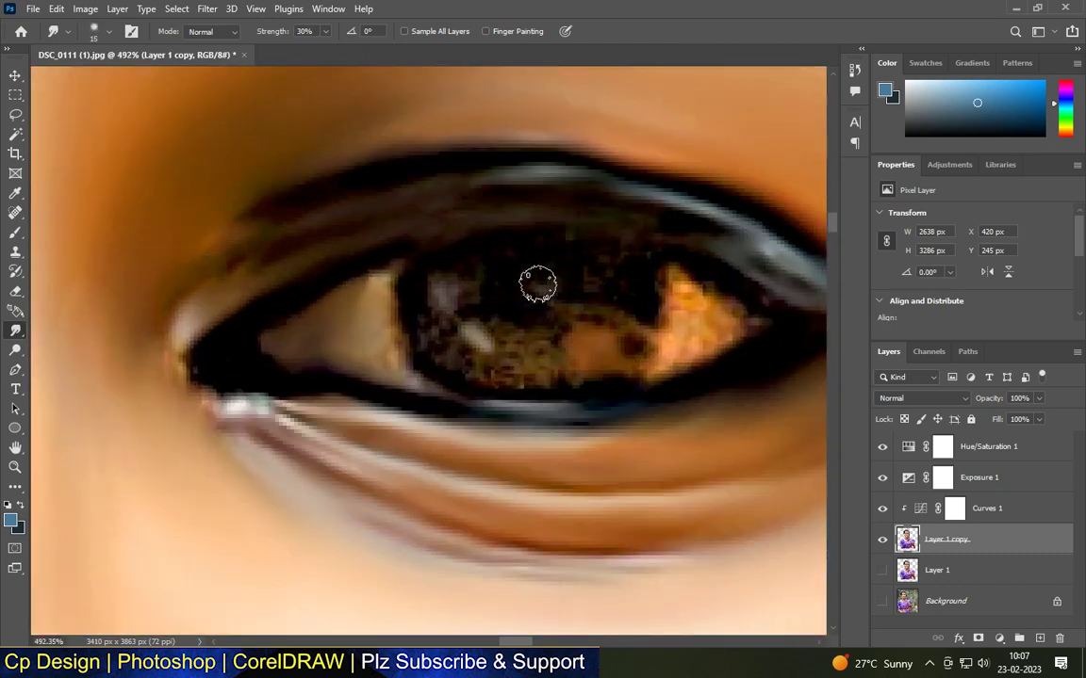
{"action": "mouse_move", "coordinate": [383, 286]}
{"action": "left_mouse_down"}
{"action": "mouse_move", "coordinate": [400, 325]}
{"action": "mouse_move", "coordinate": [434, 356]}
{"action": "mouse_move", "coordinate": [544, 377]}
{"action": "mouse_move", "coordinate": [537, 344]}
{"action": "mouse_move", "coordinate": [512, 334]}
{"action": "mouse_move", "coordinate": [550, 286]}
{"action": "mouse_move", "coordinate": [503, 298]}
{"action": "mouse_move", "coordinate": [532, 255]}
{"action": "mouse_move", "coordinate": [567, 243]}
{"action": "mouse_move", "coordinate": [646, 289]}
{"action": "mouse_move", "coordinate": [621, 377]}
{"action": "mouse_move", "coordinate": [492, 374]}
{"action": "mouse_move", "coordinate": [418, 328]}
{"action": "mouse_move", "coordinate": [416, 313]}
{"action": "mouse_move", "coordinate": [445, 318]}
{"action": "mouse_move", "coordinate": [471, 297]}
{"action": "mouse_move", "coordinate": [488, 314]}
{"action": "mouse_move", "coordinate": [581, 325]}
{"action": "left_mouse_up"}
{"action": "scroll", "coordinate": [603, 283], "scroll_direction": "down", "scroll_amount": 5}
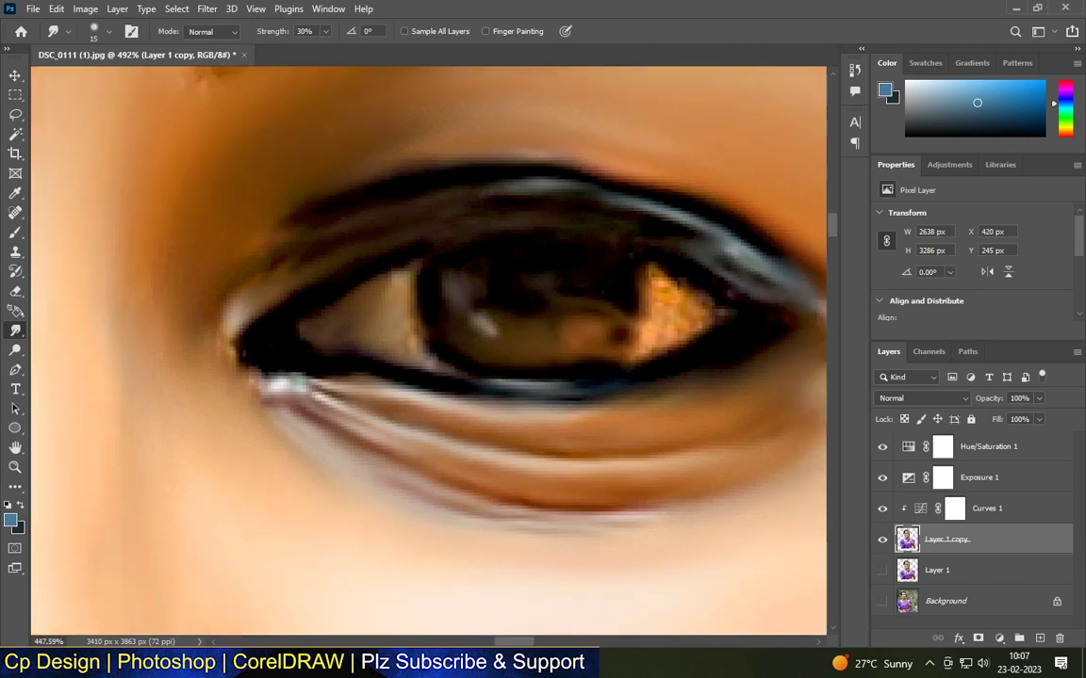
Smudge the inner and outer whites of the same eye with the 15 px tip, and refine the iris details with a 9 px tip.
{"action": "scroll", "coordinate": [514, 260], "scroll_direction": "up", "scroll_amount": 4}
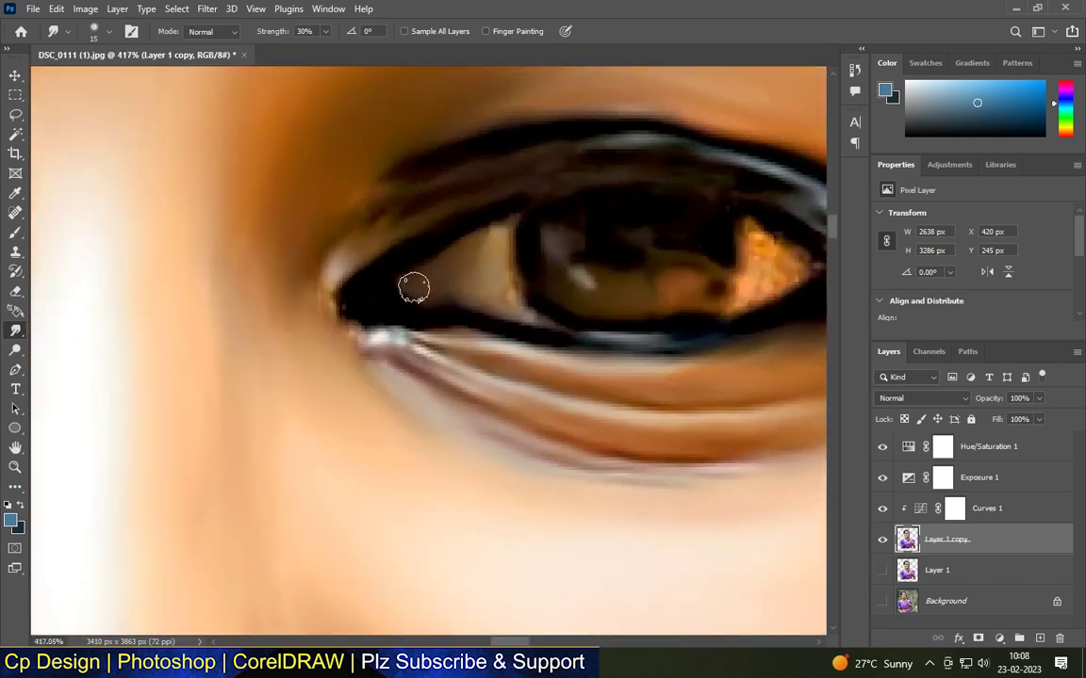
{"action": "mouse_move", "coordinate": [462, 252]}
{"action": "left_mouse_down"}
{"action": "mouse_move", "coordinate": [500, 232]}
{"action": "mouse_move", "coordinate": [506, 295]}
{"action": "left_mouse_up"}
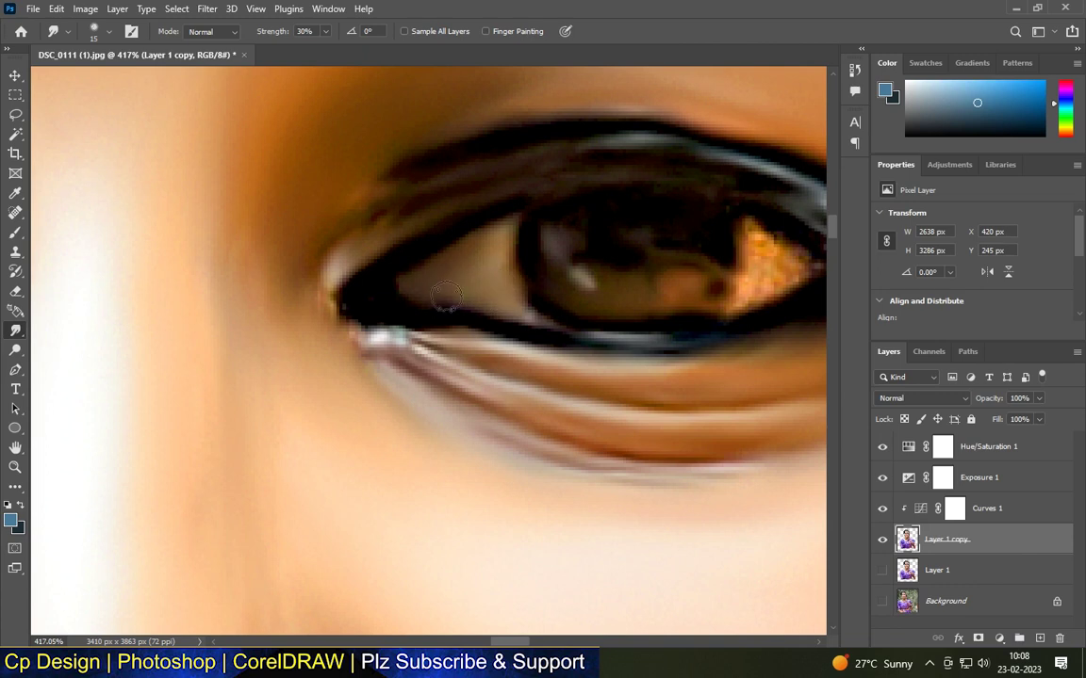
{"action": "left_click_drag", "start_coordinate": [510, 249], "coordinate": [498, 289]}
{"action": "scroll", "coordinate": [488, 279], "scroll_direction": "down", "scroll_amount": 2}
{"action": "scroll", "coordinate": [692, 253], "scroll_direction": "up", "scroll_amount": 2}
{"action": "mouse_move", "coordinate": [669, 252]}
{"action": "left_mouse_down"}
{"action": "mouse_move", "coordinate": [667, 300]}
{"action": "mouse_move", "coordinate": [704, 302]}
{"action": "mouse_move", "coordinate": [715, 293]}
{"action": "mouse_move", "coordinate": [684, 258]}
{"action": "left_mouse_up"}
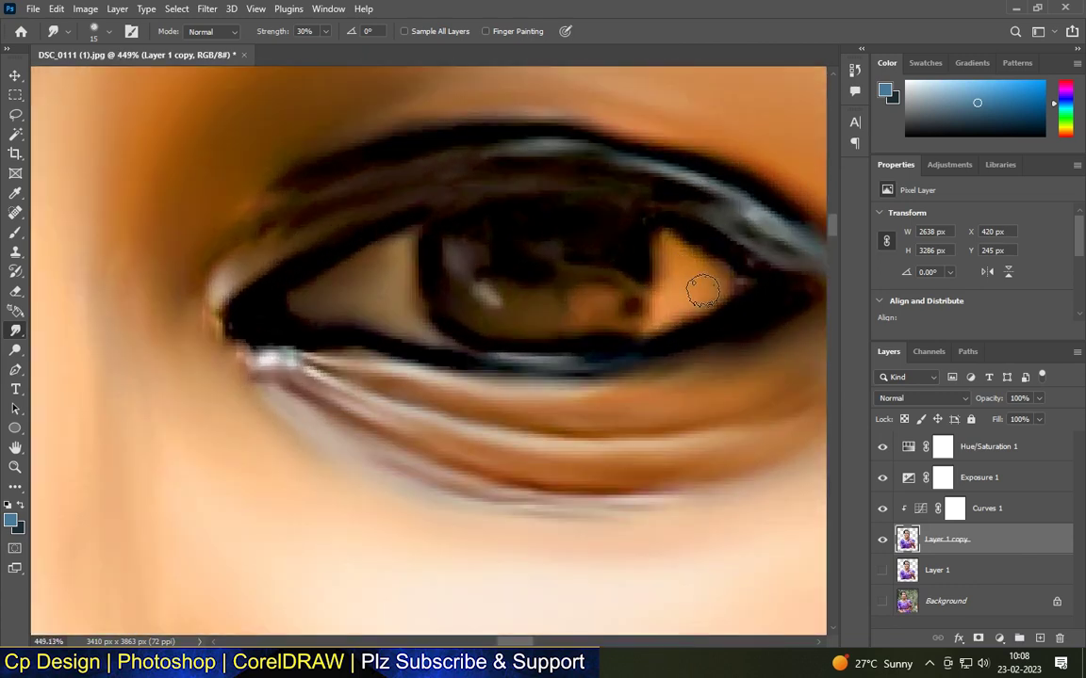
{"action": "key", "text": "bracketleft"}
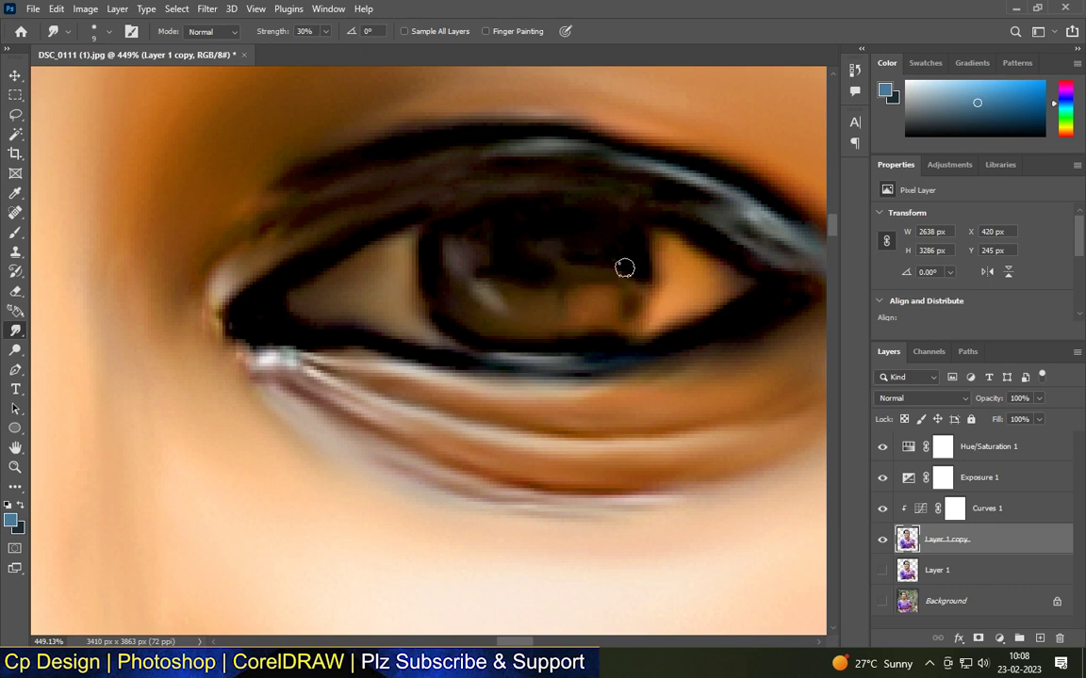
Enlarge the Smudge tip to 40 px and blend the skin beneath the under-eye creases of the eye opposite the nose stud.
{"action": "scroll", "coordinate": [660, 264], "scroll_direction": "down", "scroll_amount": 9}
{"action": "scroll", "coordinate": [659, 263], "scroll_direction": "up", "scroll_amount": 3}
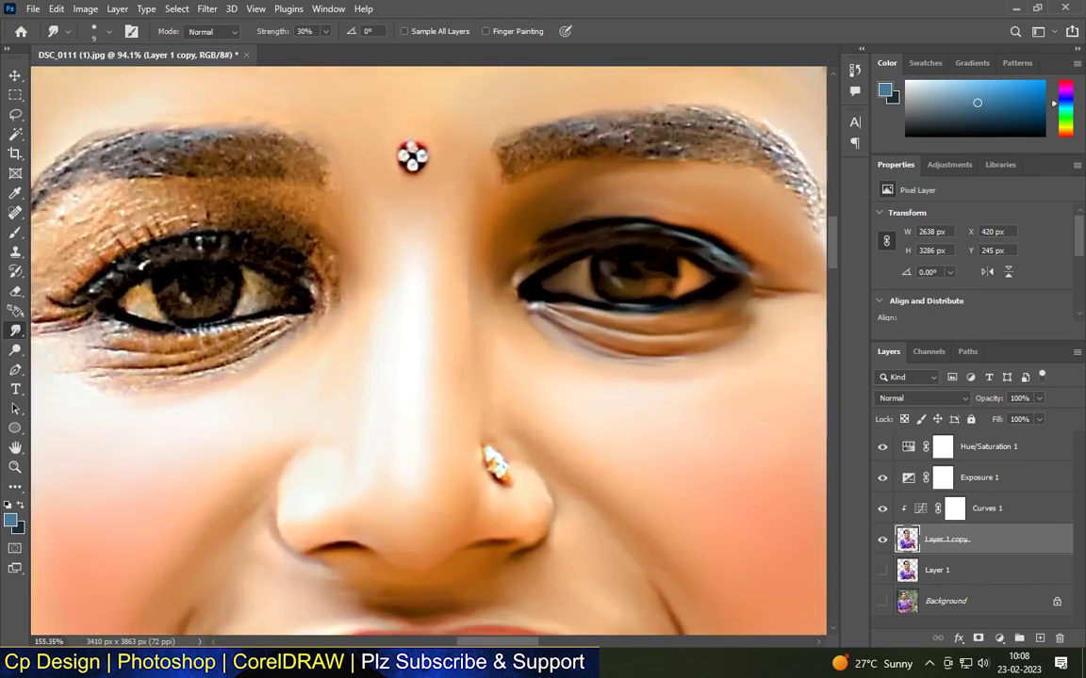
{"action": "scroll", "coordinate": [532, 311], "scroll_direction": "up", "scroll_amount": 4}
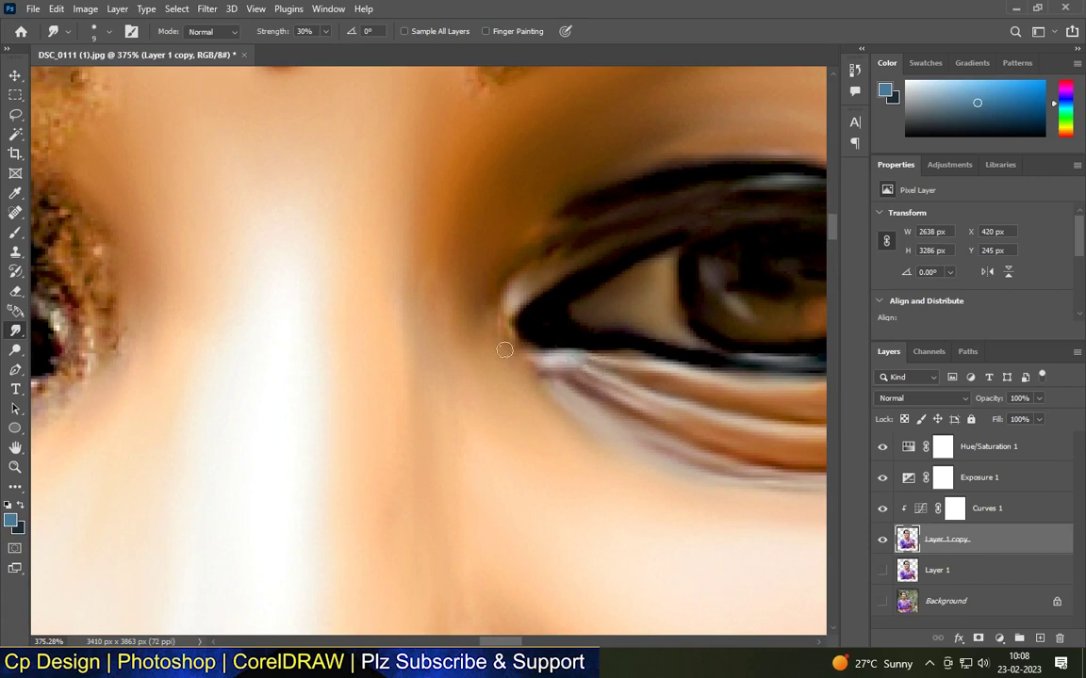
{"action": "scroll", "coordinate": [513, 324], "scroll_direction": "down", "scroll_amount": 5}
{"action": "scroll", "coordinate": [514, 324], "scroll_direction": "up", "scroll_amount": 3}
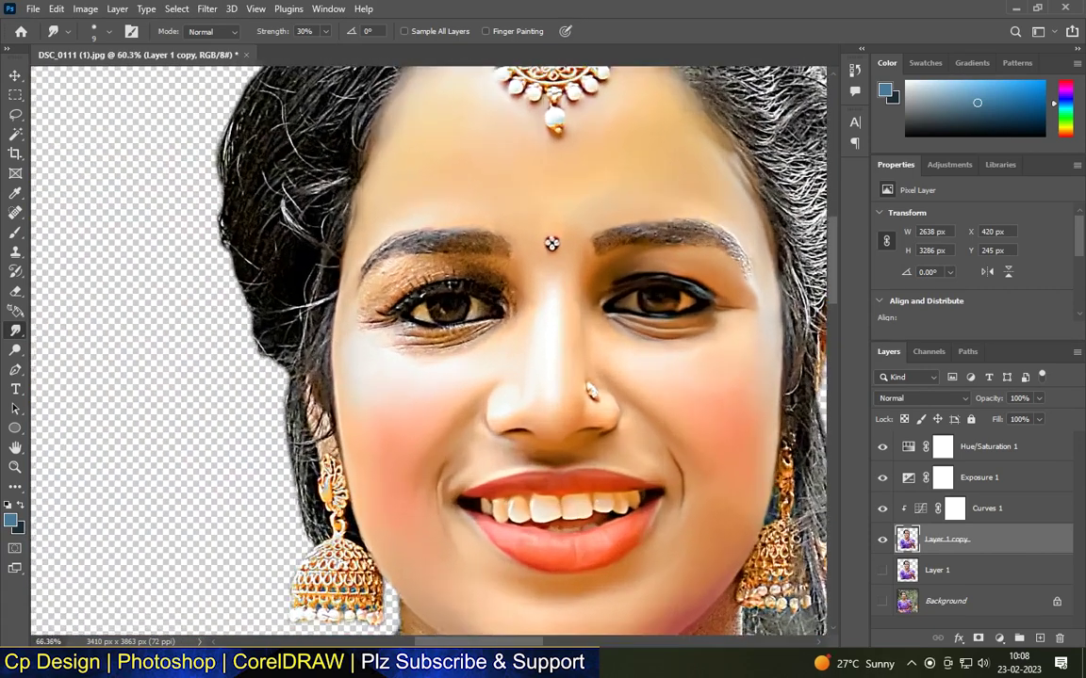
{"action": "scroll", "coordinate": [416, 315], "scroll_direction": "up", "scroll_amount": 3}
{"action": "key", "text": "bracketright"}
{"action": "key", "text": "bracketright"}
{"action": "key", "text": "bracketright"}
{"action": "key", "text": "bracketright"}
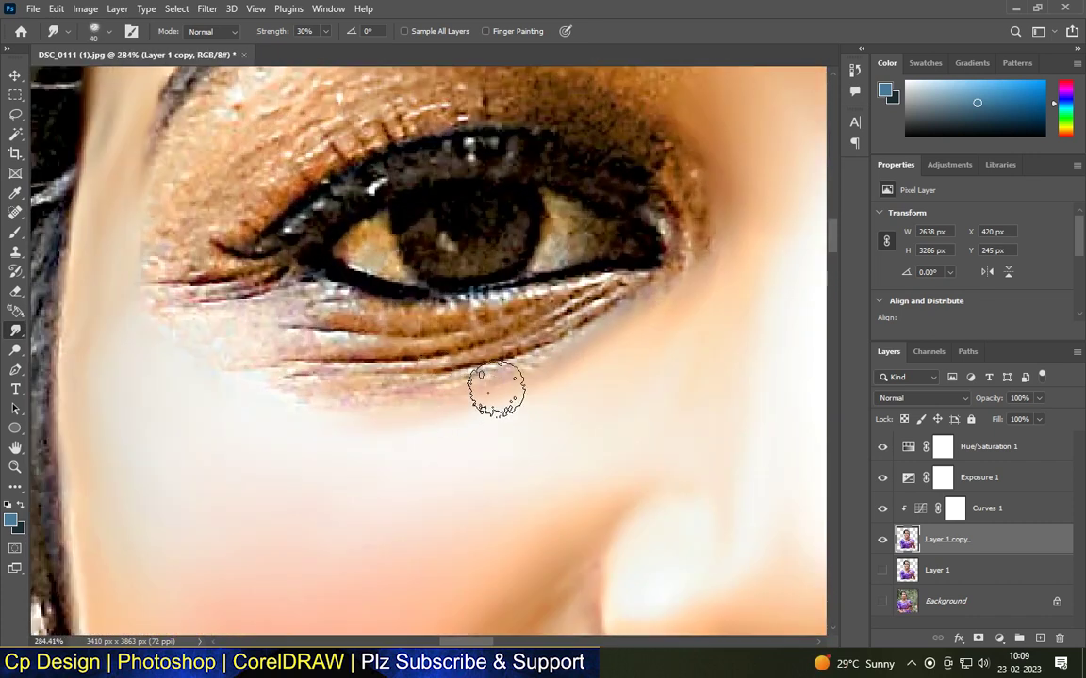
{"action": "mouse_move", "coordinate": [554, 374]}
{"action": "left_mouse_down"}
{"action": "mouse_move", "coordinate": [645, 309]}
{"action": "mouse_move", "coordinate": [460, 388]}
{"action": "mouse_move", "coordinate": [387, 396]}
{"action": "mouse_move", "coordinate": [313, 397]}
{"action": "mouse_move", "coordinate": [196, 349]}
{"action": "mouse_move", "coordinate": [331, 418]}
{"action": "mouse_move", "coordinate": [501, 403]}
{"action": "mouse_move", "coordinate": [502, 432]}
{"action": "mouse_move", "coordinate": [225, 371]}
{"action": "mouse_move", "coordinate": [327, 413]}
{"action": "left_mouse_up"}
Smudge the grainy shadow between that eye's inner corner and the inner end of the brow, reducing the tip to 25 px.
{"action": "key", "text": "bracketright"}
{"action": "key", "text": "bracketright"}
{"action": "scroll", "coordinate": [556, 419], "scroll_direction": "down", "scroll_amount": 4}
{"action": "scroll", "coordinate": [584, 221], "scroll_direction": "up", "scroll_amount": 3}
{"action": "key", "text": "bracketleft"}
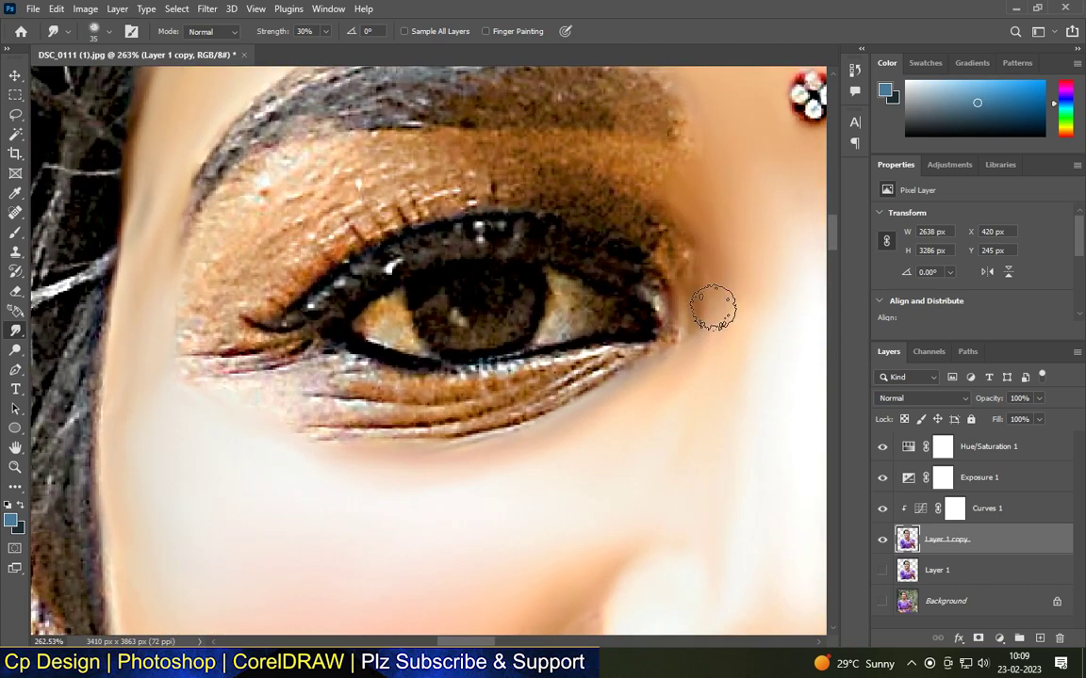
{"action": "key", "text": "bracketleft"}
{"action": "scroll", "coordinate": [693, 273], "scroll_direction": "up", "scroll_amount": 1}
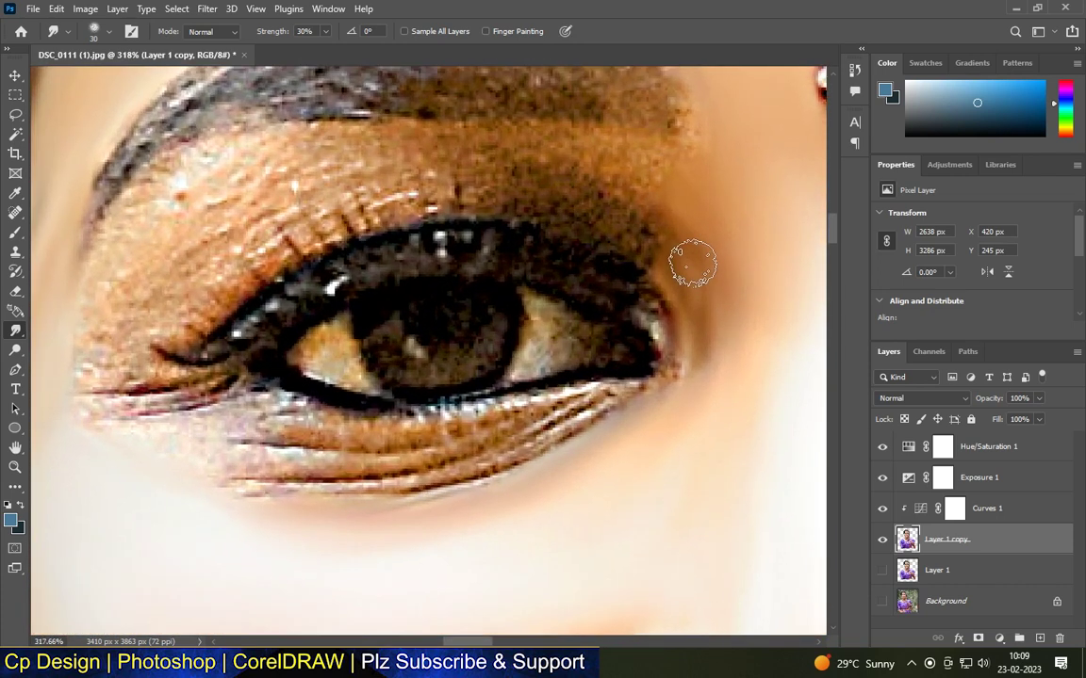
{"action": "mouse_move", "coordinate": [657, 241]}
{"action": "left_mouse_down"}
{"action": "mouse_move", "coordinate": [590, 189]}
{"action": "mouse_move", "coordinate": [619, 165]}
{"action": "mouse_move", "coordinate": [687, 176]}
{"action": "mouse_move", "coordinate": [642, 184]}
{"action": "mouse_move", "coordinate": [666, 244]}
{"action": "left_mouse_up"}
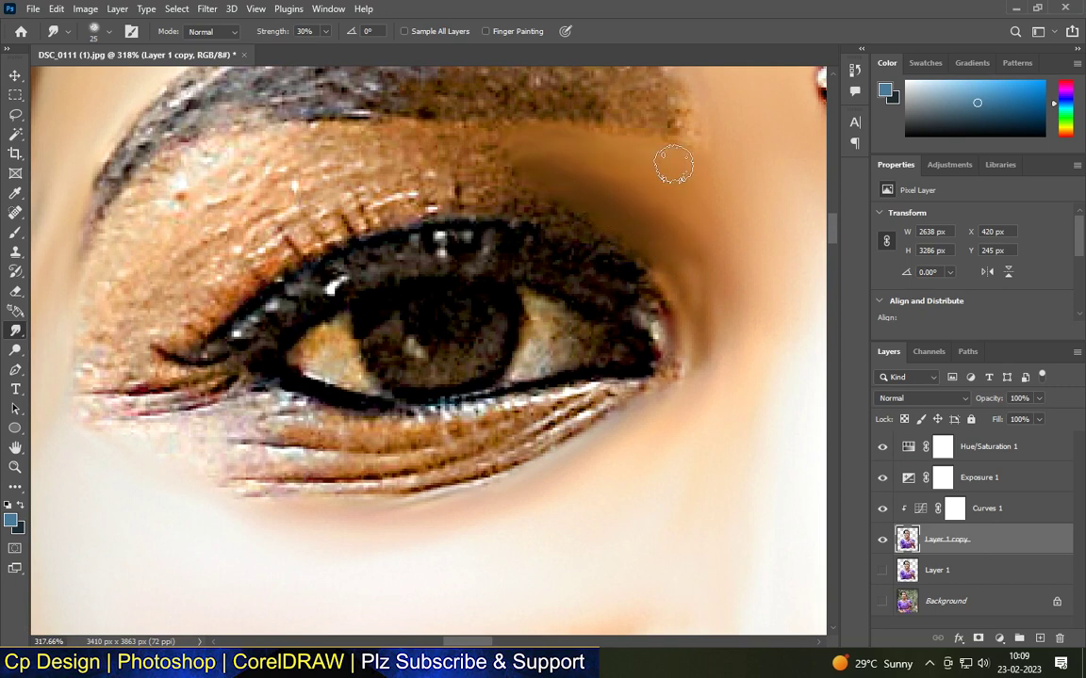
Reduce the Smudge tip to 15 px and smooth the brown creases below the same eye along their curve.
{"action": "scroll", "coordinate": [622, 348], "scroll_direction": "up", "scroll_amount": 1}
{"action": "key", "text": "bracketleft"}
{"action": "key", "text": "bracketleft"}
{"action": "scroll", "coordinate": [499, 457], "scroll_direction": "up", "scroll_amount": 2}
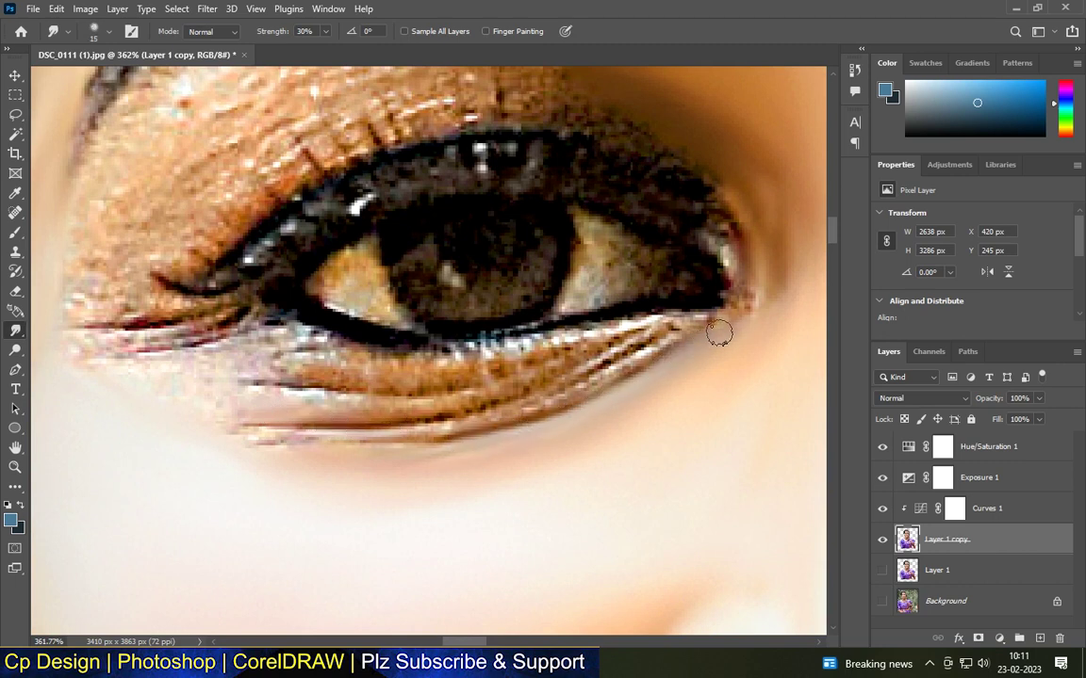
{"action": "mouse_move", "coordinate": [517, 410]}
{"action": "left_mouse_down"}
{"action": "mouse_move", "coordinate": [293, 451]}
{"action": "mouse_move", "coordinate": [260, 439]}
{"action": "mouse_move", "coordinate": [405, 439]}
{"action": "left_mouse_up"}
{"action": "mouse_move", "coordinate": [592, 367]}
{"action": "left_mouse_down"}
{"action": "mouse_move", "coordinate": [649, 339]}
{"action": "mouse_move", "coordinate": [552, 387]}
{"action": "mouse_move", "coordinate": [584, 358]}
{"action": "mouse_move", "coordinate": [436, 407]}
{"action": "left_mouse_up"}
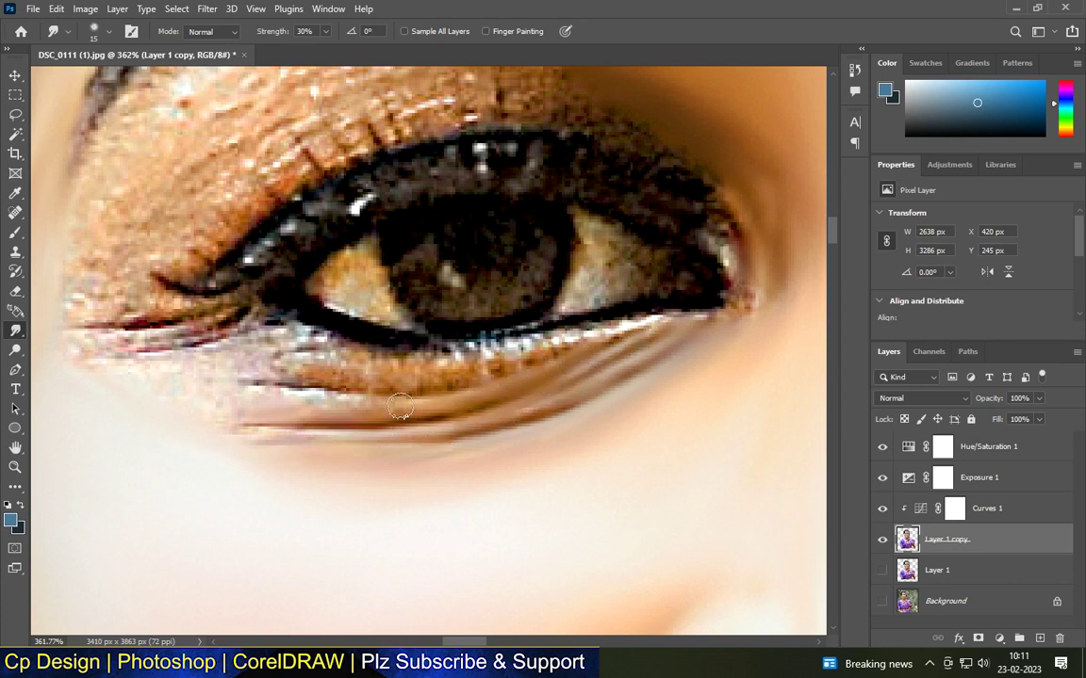
{"action": "mouse_move", "coordinate": [344, 372]}
{"action": "left_mouse_down"}
{"action": "mouse_move", "coordinate": [265, 347]}
{"action": "mouse_move", "coordinate": [474, 380]}
{"action": "mouse_move", "coordinate": [513, 370]}
{"action": "left_mouse_up"}
Smudge the pale rim and the lower eyeliner edge from the inner to the outer eye corner, using a 10 px tip for detail.
{"action": "scroll", "coordinate": [600, 396], "scroll_direction": "down", "scroll_amount": 3}
{"action": "scroll", "coordinate": [509, 384], "scroll_direction": "up", "scroll_amount": 3}
{"action": "left_click_drag", "start_coordinate": [729, 332], "coordinate": [695, 325]}
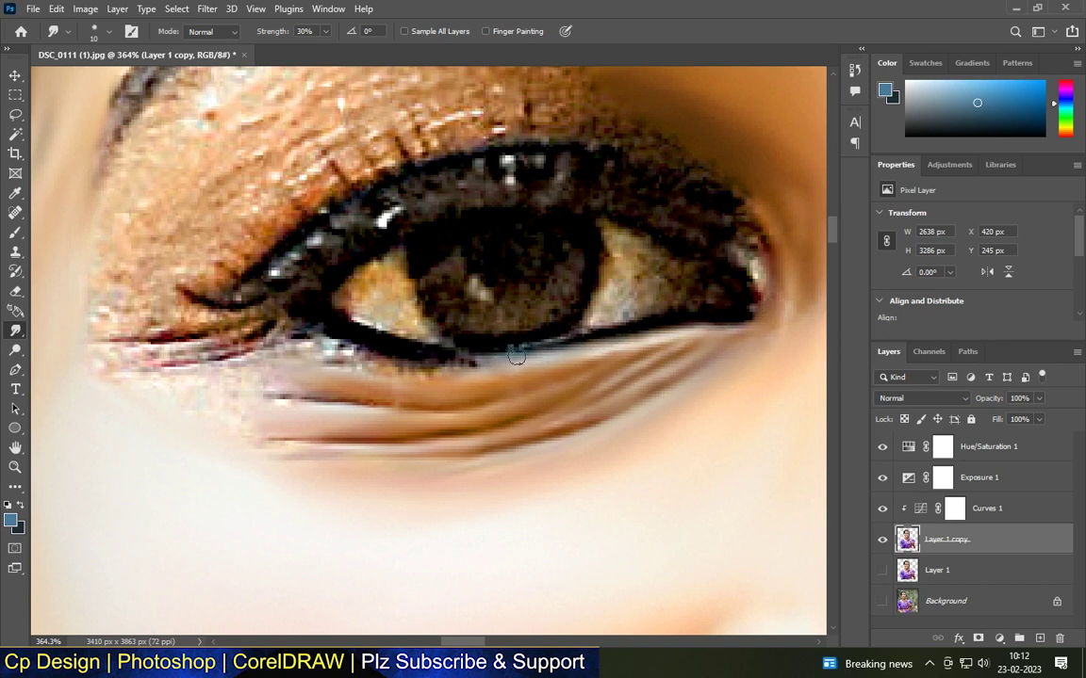
{"action": "scroll", "coordinate": [509, 354], "scroll_direction": "down", "scroll_amount": 3}
{"action": "scroll", "coordinate": [401, 366], "scroll_direction": "up", "scroll_amount": 4}
{"action": "mouse_move", "coordinate": [392, 363]}
{"action": "left_mouse_down"}
{"action": "mouse_move", "coordinate": [440, 370]}
{"action": "mouse_move", "coordinate": [520, 356]}
{"action": "left_mouse_up"}
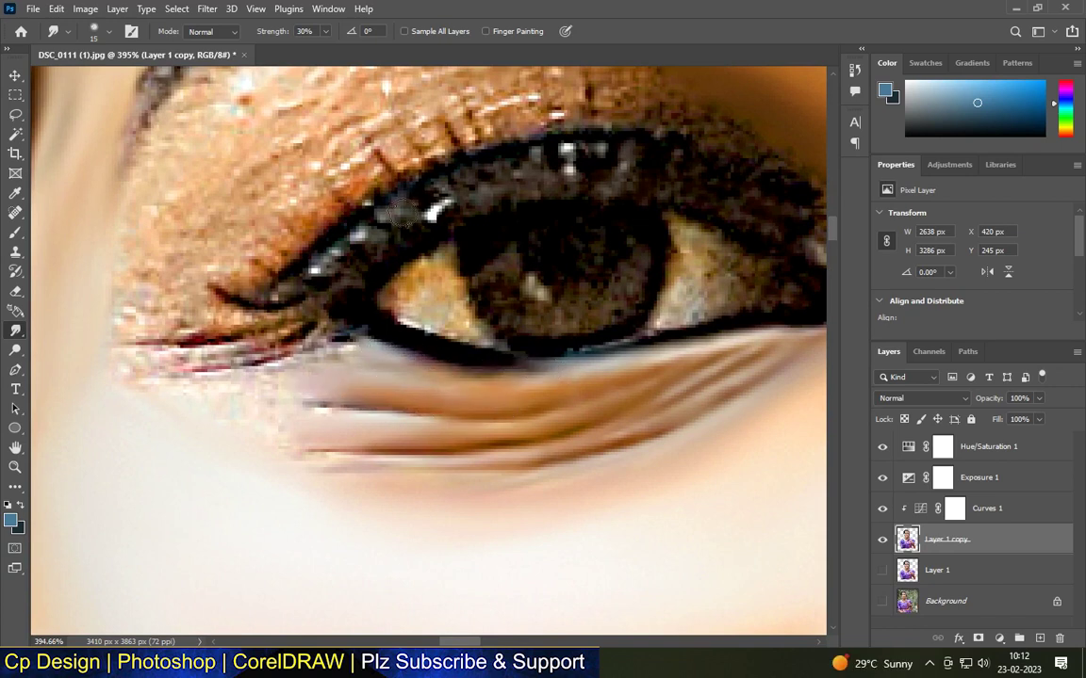
Fade the outer ends of the under-eye creases into the cheek with the 15 px Smudge tip.
{"action": "mouse_move", "coordinate": [345, 420]}
{"action": "left_mouse_down"}
{"action": "mouse_move", "coordinate": [373, 453]}
{"action": "mouse_move", "coordinate": [215, 435]}
{"action": "left_mouse_up"}
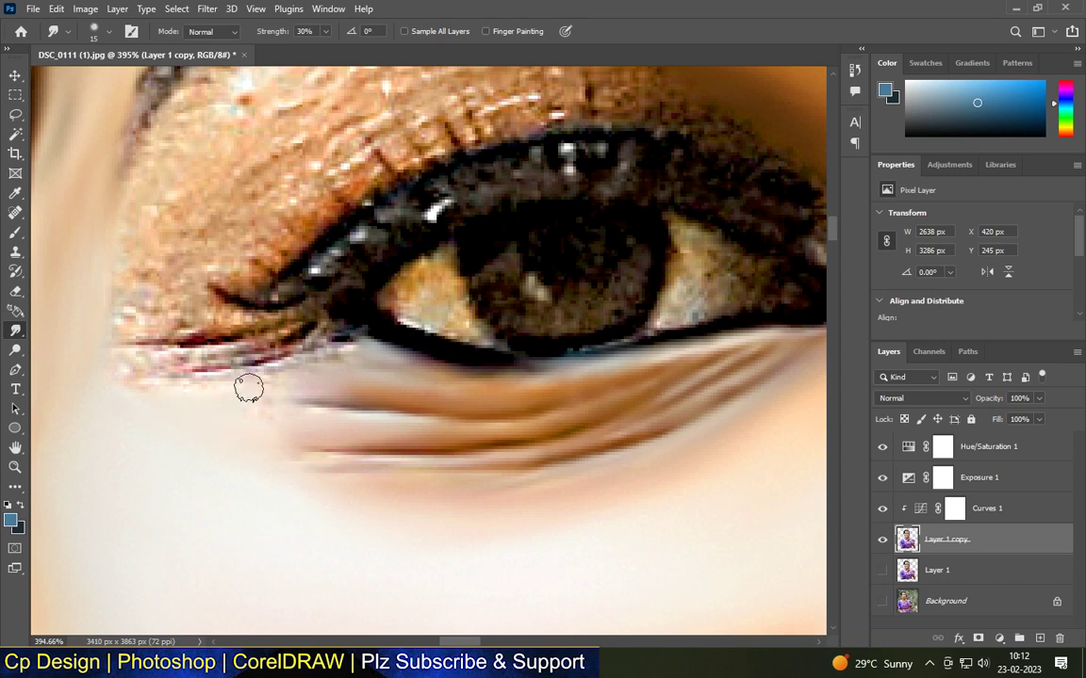
{"action": "left_click_drag", "start_coordinate": [324, 405], "coordinate": [277, 400]}
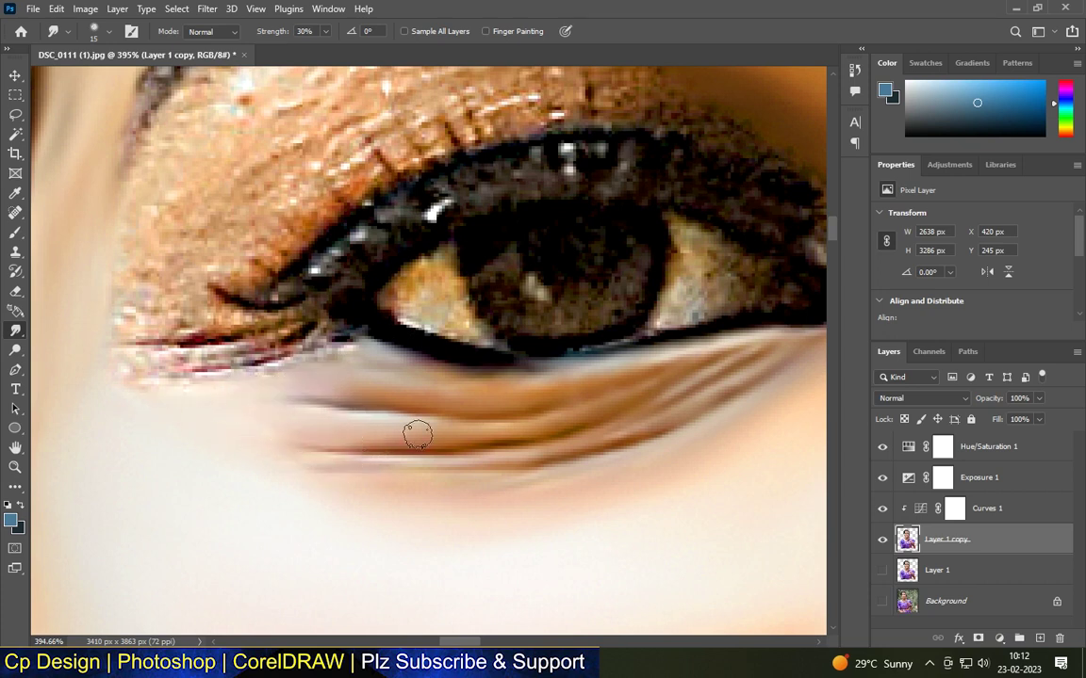
{"action": "scroll", "coordinate": [462, 419], "scroll_direction": "down", "scroll_amount": 3}
{"action": "scroll", "coordinate": [495, 389], "scroll_direction": "down", "scroll_amount": 3}
{"action": "scroll", "coordinate": [528, 403], "scroll_direction": "up", "scroll_amount": 3}
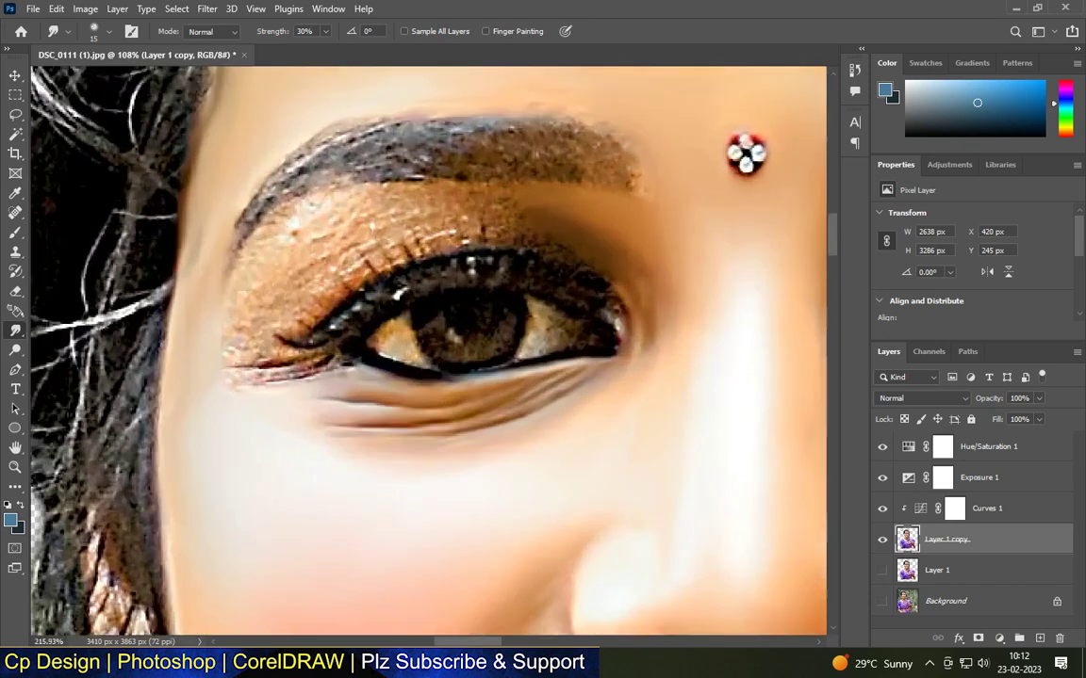
Refine the lower eyeliner edge and the pinkish inner eye corner with a 10 px Smudge tip.
{"action": "scroll", "coordinate": [447, 389], "scroll_direction": "up", "scroll_amount": 3}
{"action": "scroll", "coordinate": [471, 388], "scroll_direction": "up", "scroll_amount": 2}
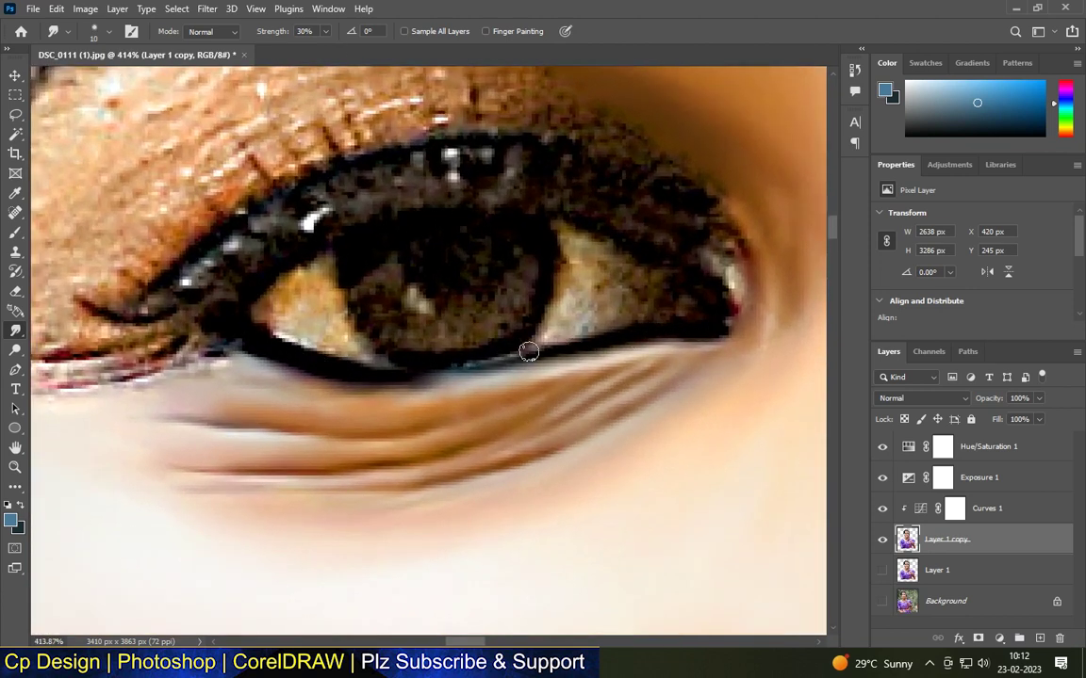
{"action": "scroll", "coordinate": [416, 380], "scroll_direction": "down", "scroll_amount": 14}
{"action": "scroll", "coordinate": [479, 306], "scroll_direction": "up", "scroll_amount": 9}
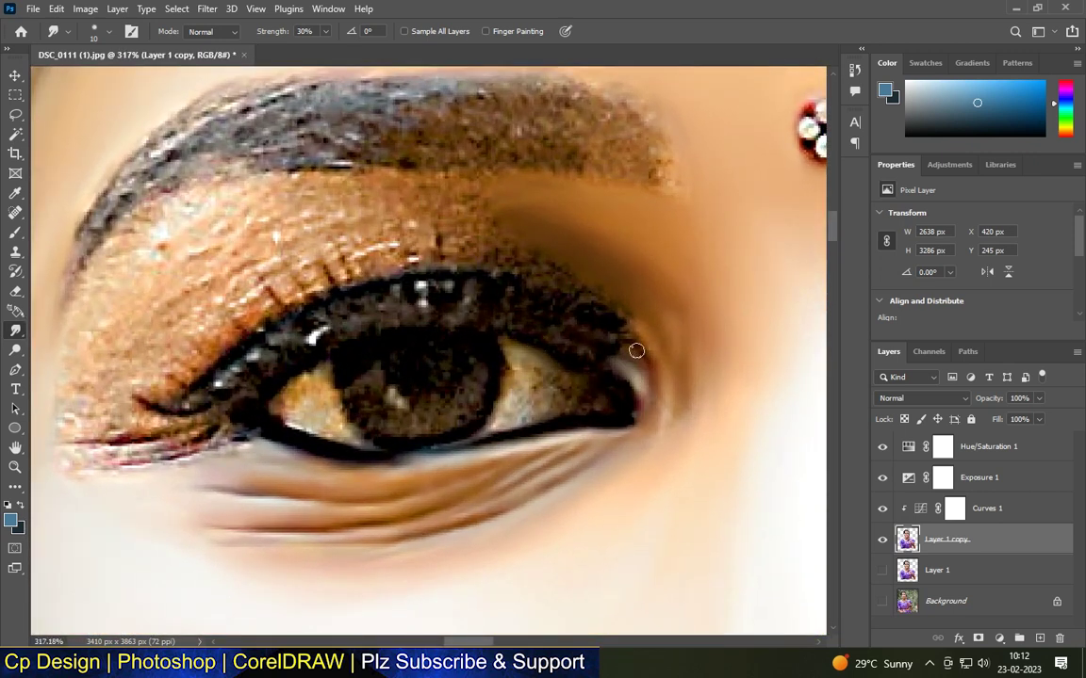
Enlarge the Smudge tip and smooth the textured upper eyelid skin between the eyeliner and the brow.
{"action": "scroll", "coordinate": [668, 402], "scroll_direction": "down", "scroll_amount": 2}
{"action": "scroll", "coordinate": [408, 303], "scroll_direction": "up", "scroll_amount": 2}
{"action": "key", "text": "bracketright"}
{"action": "key", "text": "bracketright"}
{"action": "key", "text": "bracketright"}
{"action": "mouse_move", "coordinate": [194, 373]}
{"action": "left_mouse_down"}
{"action": "mouse_move", "coordinate": [158, 380]}
{"action": "mouse_move", "coordinate": [221, 327]}
{"action": "mouse_move", "coordinate": [219, 280]}
{"action": "mouse_move", "coordinate": [238, 334]}
{"action": "mouse_move", "coordinate": [261, 346]}
{"action": "mouse_move", "coordinate": [349, 294]}
{"action": "mouse_move", "coordinate": [276, 304]}
{"action": "mouse_move", "coordinate": [368, 250]}
{"action": "mouse_move", "coordinate": [212, 305]}
{"action": "mouse_move", "coordinate": [360, 238]}
{"action": "mouse_move", "coordinate": [438, 231]}
{"action": "mouse_move", "coordinate": [342, 306]}
{"action": "mouse_move", "coordinate": [372, 281]}
{"action": "mouse_move", "coordinate": [501, 260]}
{"action": "mouse_move", "coordinate": [438, 231]}
{"action": "mouse_move", "coordinate": [538, 235]}
{"action": "mouse_move", "coordinate": [561, 255]}
{"action": "mouse_move", "coordinate": [601, 257]}
{"action": "mouse_move", "coordinate": [535, 254]}
{"action": "mouse_move", "coordinate": [656, 285]}
{"action": "mouse_move", "coordinate": [537, 255]}
{"action": "mouse_move", "coordinate": [664, 263]}
{"action": "mouse_move", "coordinate": [625, 281]}
{"action": "mouse_move", "coordinate": [452, 271]}
{"action": "mouse_move", "coordinate": [359, 300]}
{"action": "mouse_move", "coordinate": [433, 260]}
{"action": "mouse_move", "coordinate": [280, 334]}
{"action": "mouse_move", "coordinate": [248, 384]}
{"action": "mouse_move", "coordinate": [323, 328]}
{"action": "mouse_move", "coordinate": [417, 283]}
{"action": "mouse_move", "coordinate": [560, 270]}
{"action": "mouse_move", "coordinate": [678, 308]}
{"action": "left_mouse_up"}
{"action": "left_click_drag", "start_coordinate": [543, 251], "coordinate": [474, 267]}
{"action": "scroll", "coordinate": [477, 259], "scroll_direction": "down", "scroll_amount": 5}
{"action": "scroll", "coordinate": [320, 368], "scroll_direction": "up", "scroll_amount": 5}
Smudge the grainy skin and wrinkles at the outer eye corner with a 15 px tip, and refine them with a 10 px tip.
{"action": "key", "text": "["}
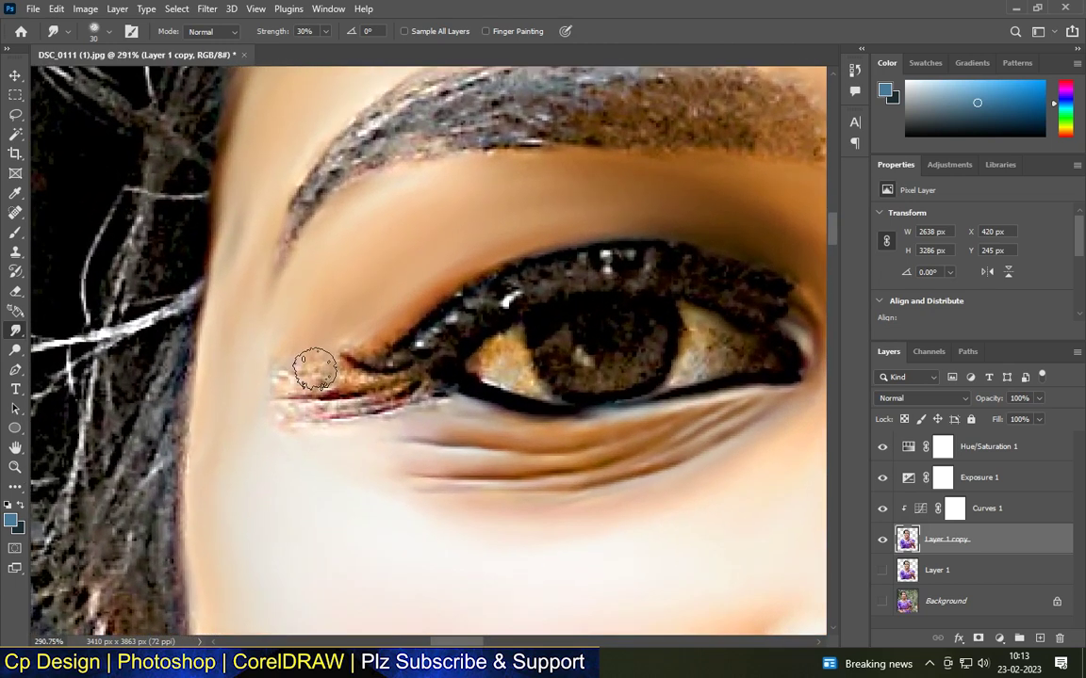
{"action": "scroll", "coordinate": [315, 370], "scroll_direction": "up", "scroll_amount": 3}
{"action": "key", "text": "bracketleft"}
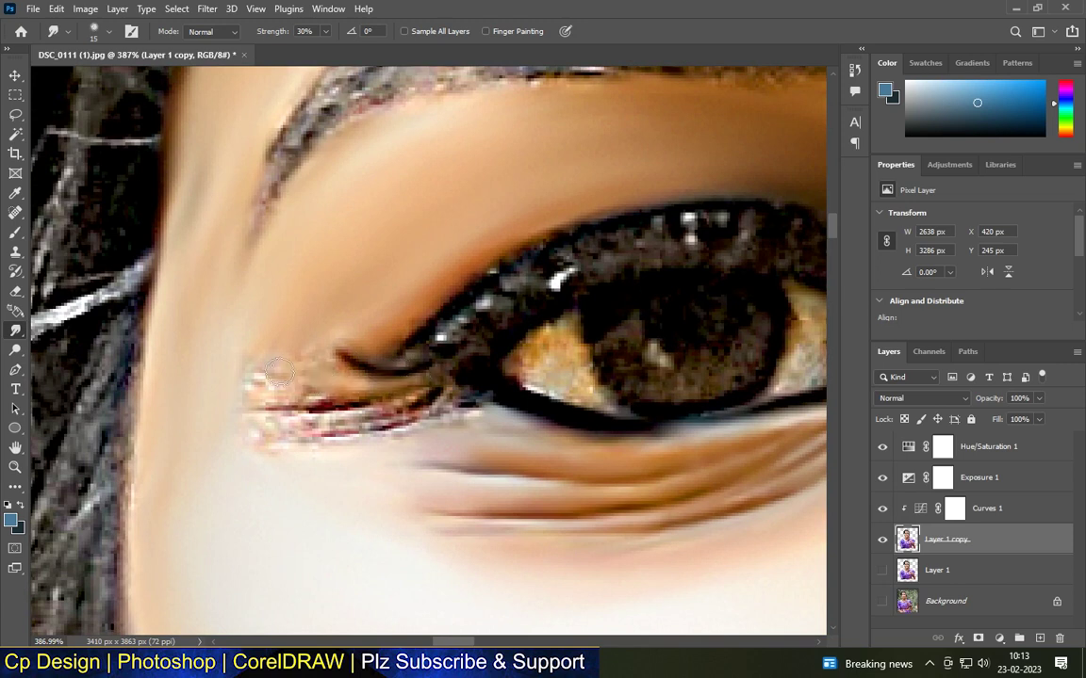
{"action": "left_click_drag", "start_coordinate": [387, 401], "coordinate": [262, 414]}
{"action": "mouse_move", "coordinate": [434, 400]}
{"action": "left_mouse_down"}
{"action": "mouse_move", "coordinate": [323, 441]}
{"action": "mouse_move", "coordinate": [224, 421]}
{"action": "left_mouse_up"}
{"action": "left_click_drag", "start_coordinate": [266, 376], "coordinate": [230, 385]}
{"action": "key", "text": "bracketleft"}
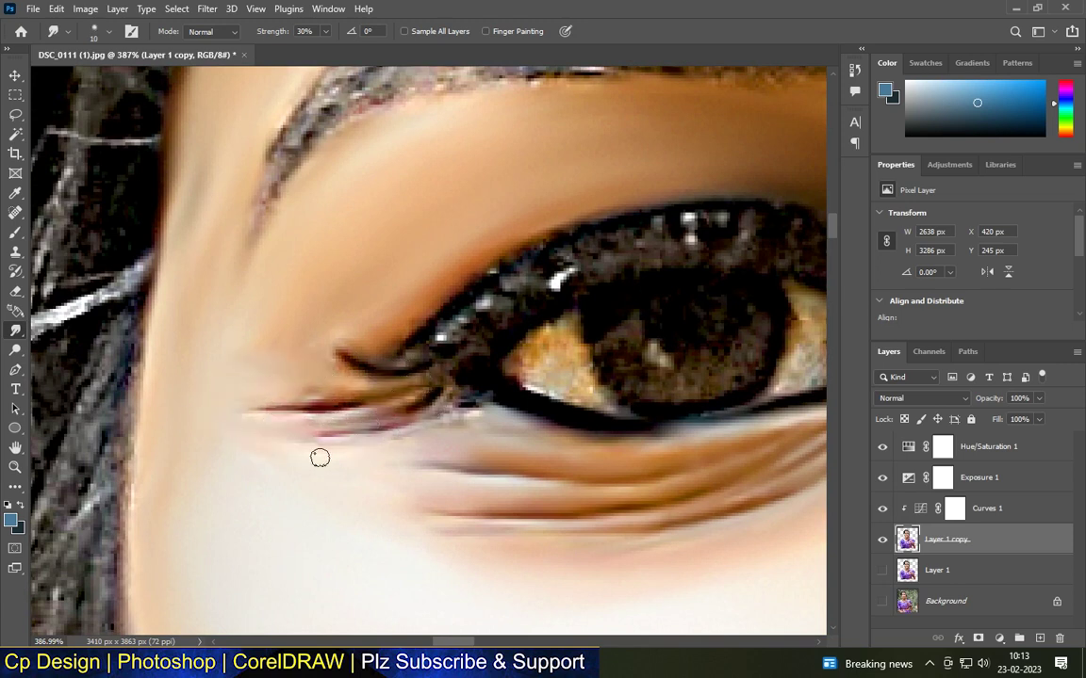
{"action": "scroll", "coordinate": [377, 396], "scroll_direction": "up", "scroll_amount": 2}
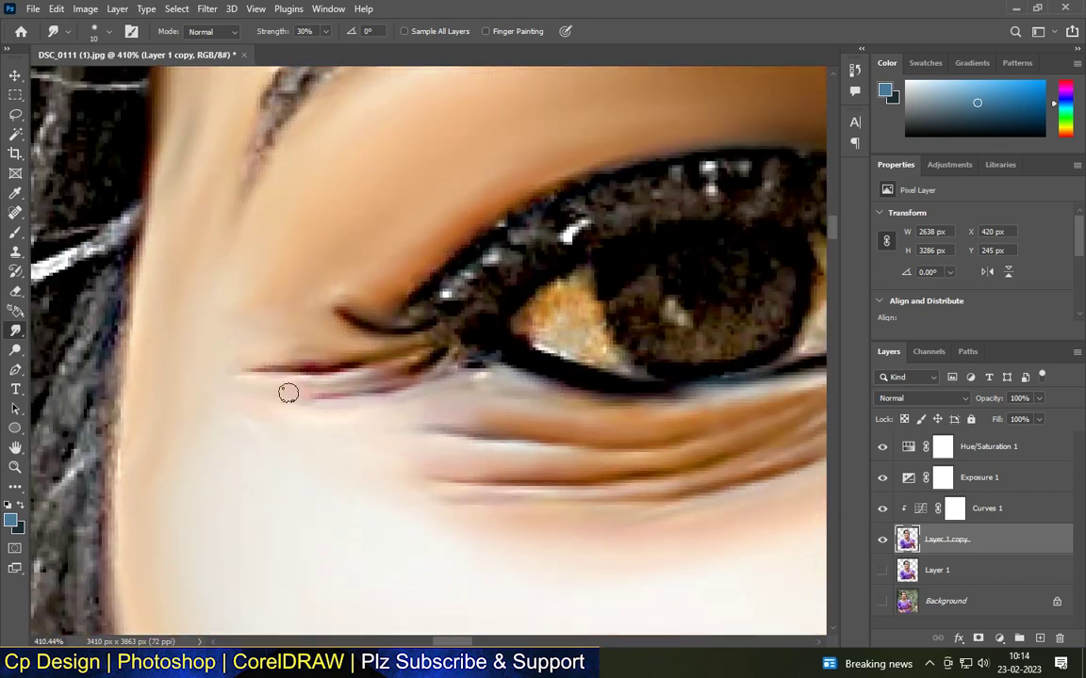
Smudge the lower and middle parts of the dark upper lid band above the iris with a 15 px tip.
{"action": "scroll", "coordinate": [417, 306], "scroll_direction": "down", "scroll_amount": 10}
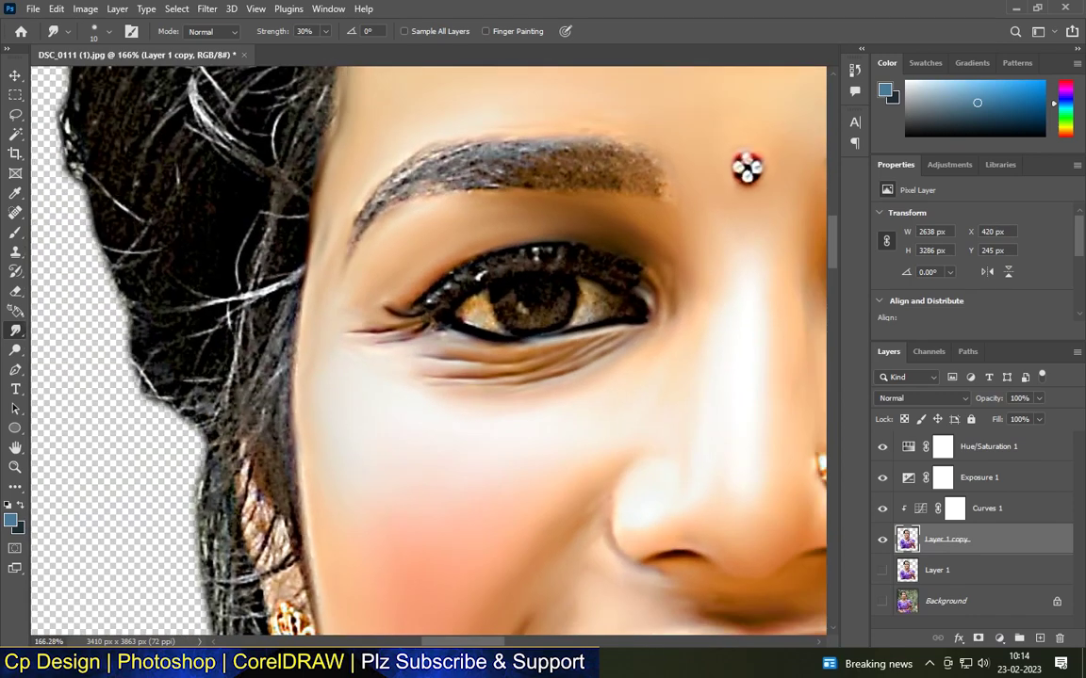
{"action": "scroll", "coordinate": [698, 253], "scroll_direction": "up", "scroll_amount": 5}
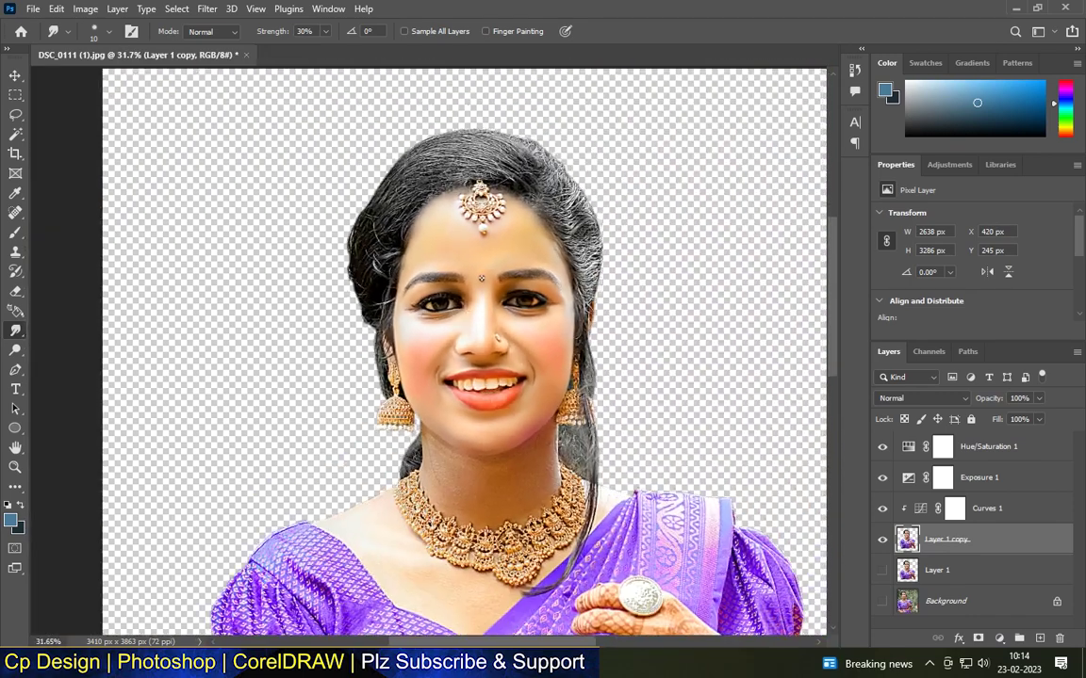
{"action": "scroll", "coordinate": [698, 252], "scroll_direction": "up", "scroll_amount": 3}
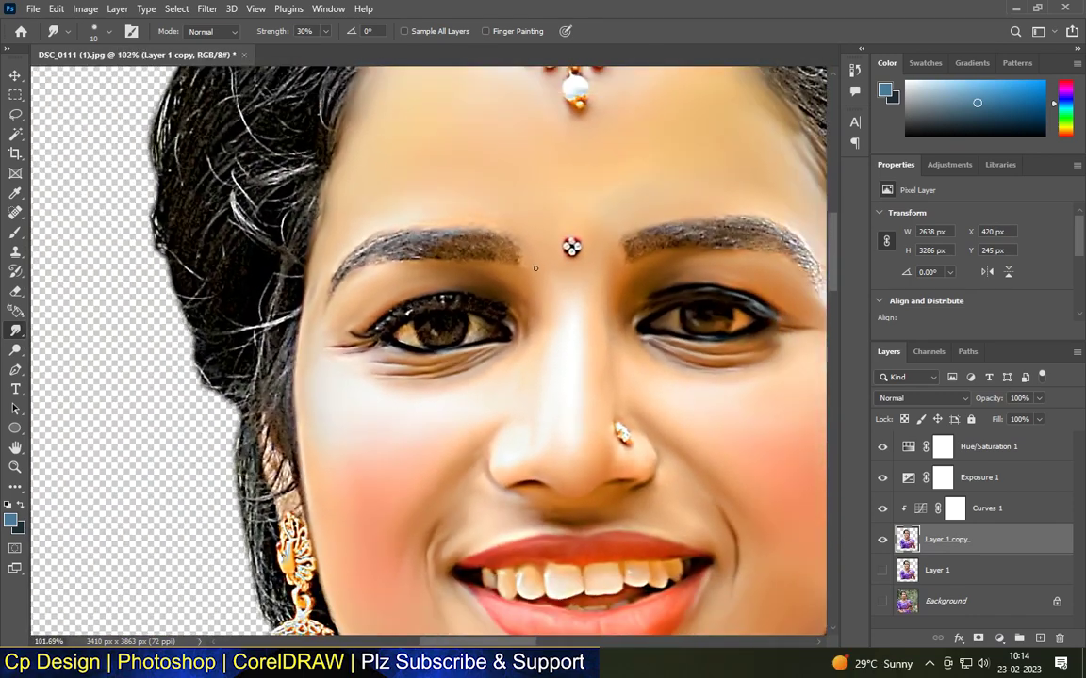
{"action": "scroll", "coordinate": [479, 299], "scroll_direction": "up", "scroll_amount": 2}
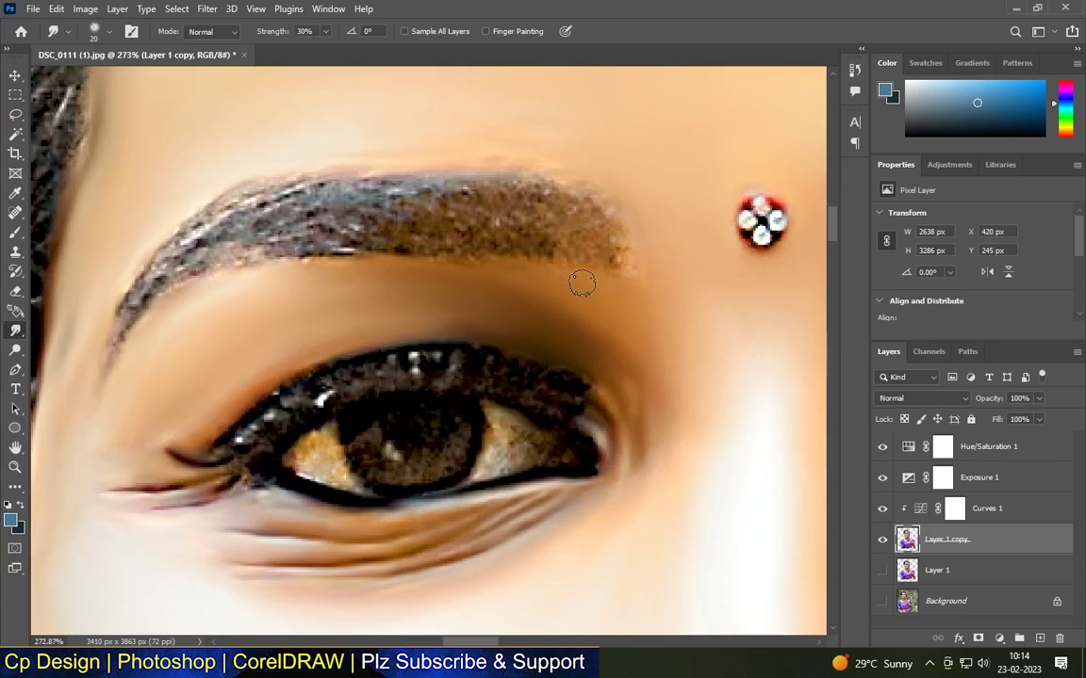
{"action": "scroll", "coordinate": [432, 381], "scroll_direction": "up", "scroll_amount": 1}
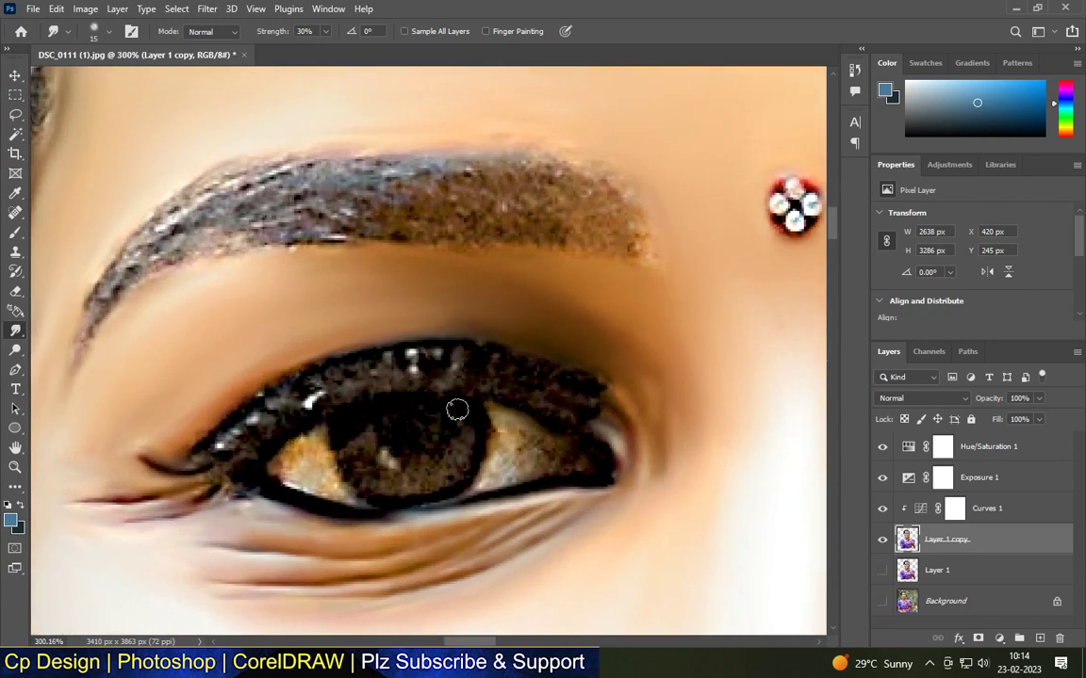
{"action": "scroll", "coordinate": [411, 426], "scroll_direction": "up", "scroll_amount": 2}
{"action": "mouse_move", "coordinate": [464, 386]}
{"action": "left_mouse_down"}
{"action": "mouse_move", "coordinate": [399, 380]}
{"action": "mouse_move", "coordinate": [267, 407]}
{"action": "mouse_move", "coordinate": [594, 405]}
{"action": "left_mouse_up"}
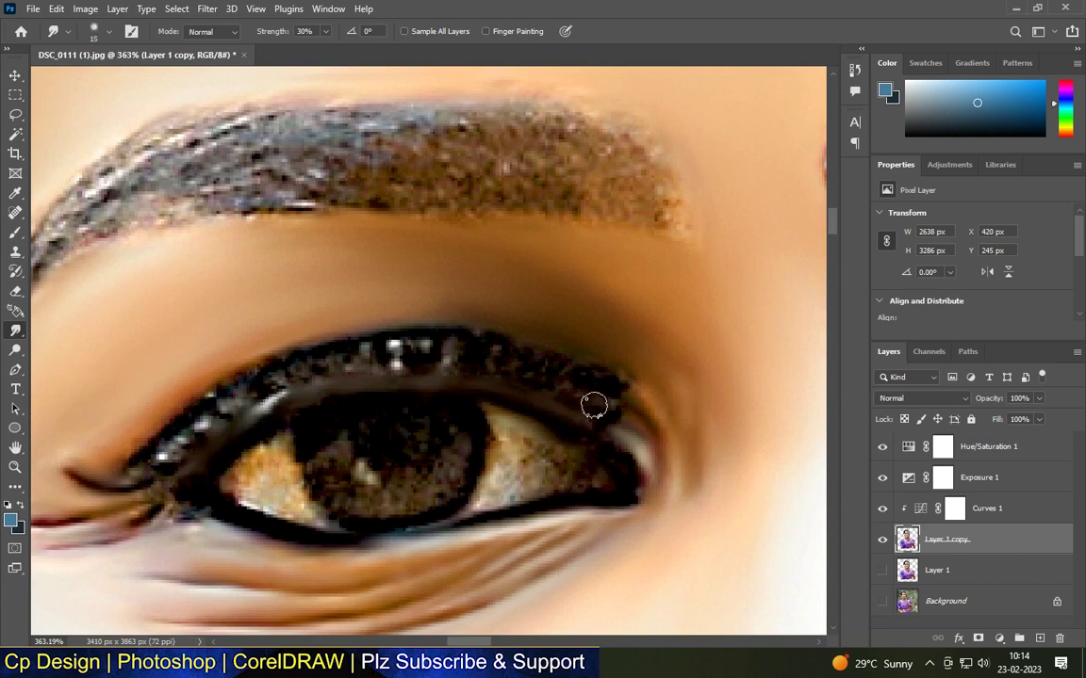
{"action": "mouse_move", "coordinate": [527, 377]}
{"action": "left_mouse_down"}
{"action": "mouse_move", "coordinate": [587, 397]}
{"action": "mouse_move", "coordinate": [485, 364]}
{"action": "mouse_move", "coordinate": [356, 368]}
{"action": "left_mouse_up"}
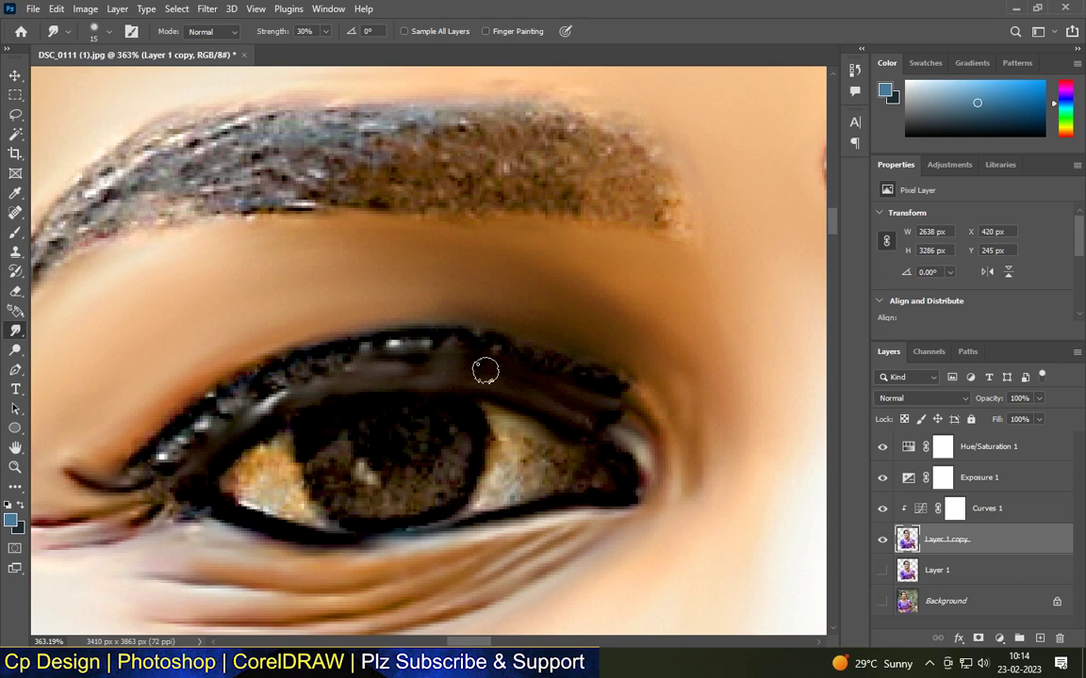
Smooth the upper edge of the dark lid band and its white glints towards the outer eye corner with the 15 px Smudge tip.
{"action": "mouse_move", "coordinate": [499, 354]}
{"action": "left_mouse_down"}
{"action": "mouse_move", "coordinate": [358, 343]}
{"action": "mouse_move", "coordinate": [269, 369]}
{"action": "mouse_move", "coordinate": [142, 452]}
{"action": "mouse_move", "coordinate": [229, 461]}
{"action": "left_mouse_up"}
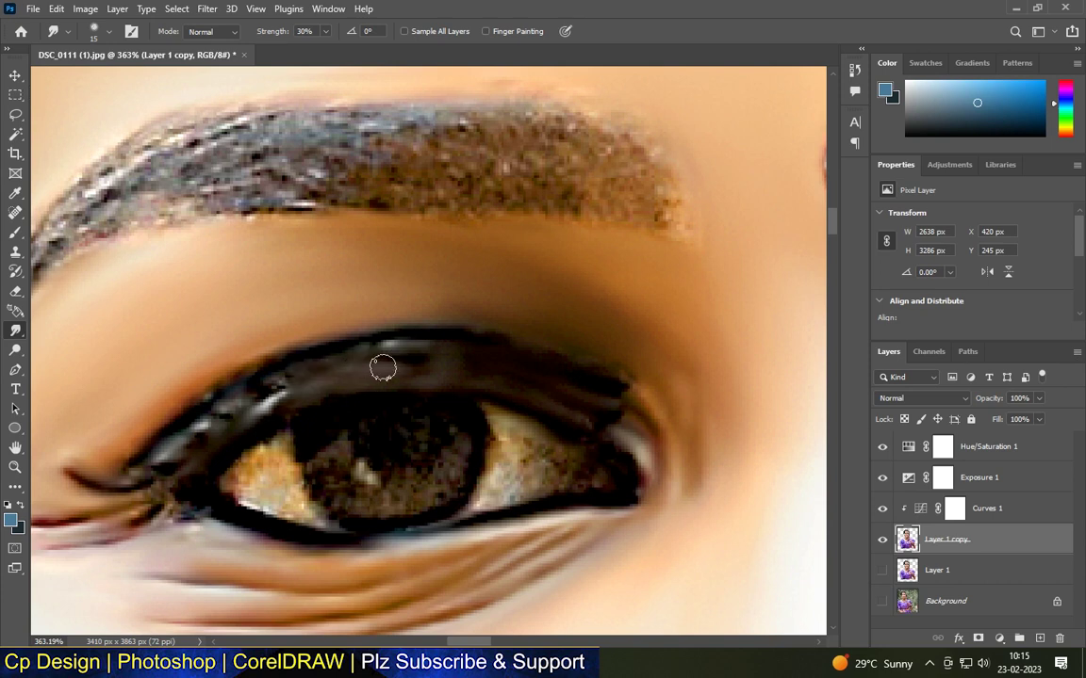
{"action": "mouse_move", "coordinate": [249, 405]}
{"action": "left_mouse_down"}
{"action": "mouse_move", "coordinate": [268, 385]}
{"action": "mouse_move", "coordinate": [165, 448]}
{"action": "mouse_move", "coordinate": [254, 367]}
{"action": "left_mouse_up"}
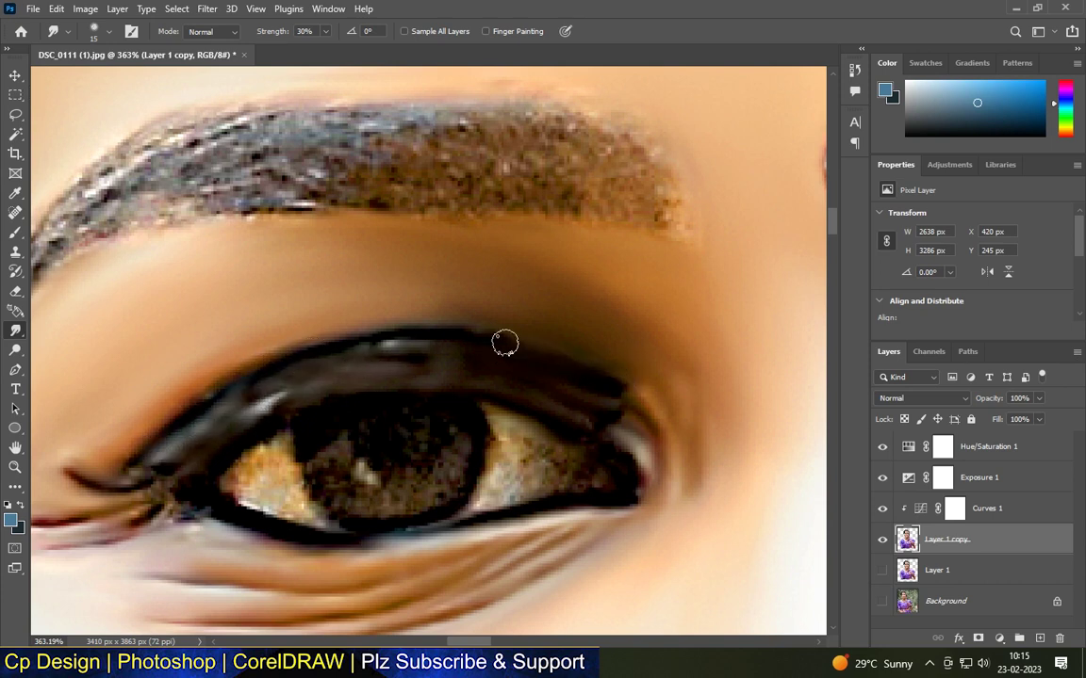
{"action": "mouse_move", "coordinate": [292, 395]}
{"action": "left_mouse_down"}
{"action": "mouse_move", "coordinate": [165, 466]}
{"action": "mouse_move", "coordinate": [132, 472]}
{"action": "left_mouse_up"}
Refine the inner end of the dark lid with a 9 px Smudge tip and smooth the inner white of the eye with a 10 px tip.
{"action": "scroll", "coordinate": [458, 334], "scroll_direction": "down", "scroll_amount": 10}
{"action": "scroll", "coordinate": [574, 371], "scroll_direction": "down", "scroll_amount": 2}
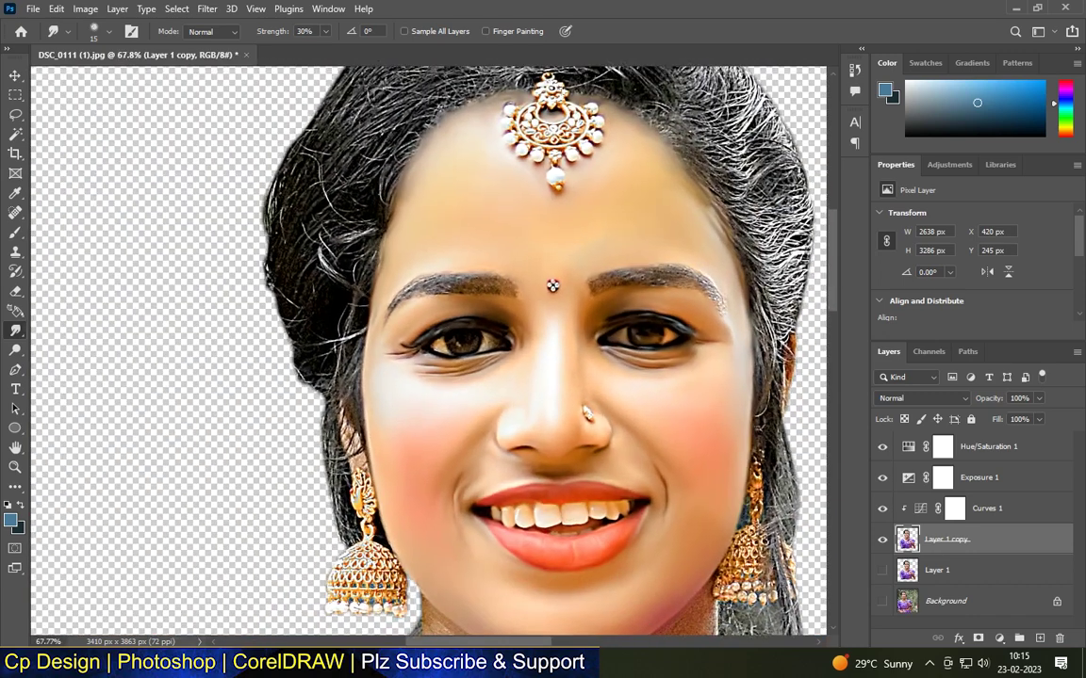
{"action": "scroll", "coordinate": [574, 371], "scroll_direction": "up", "scroll_amount": 5}
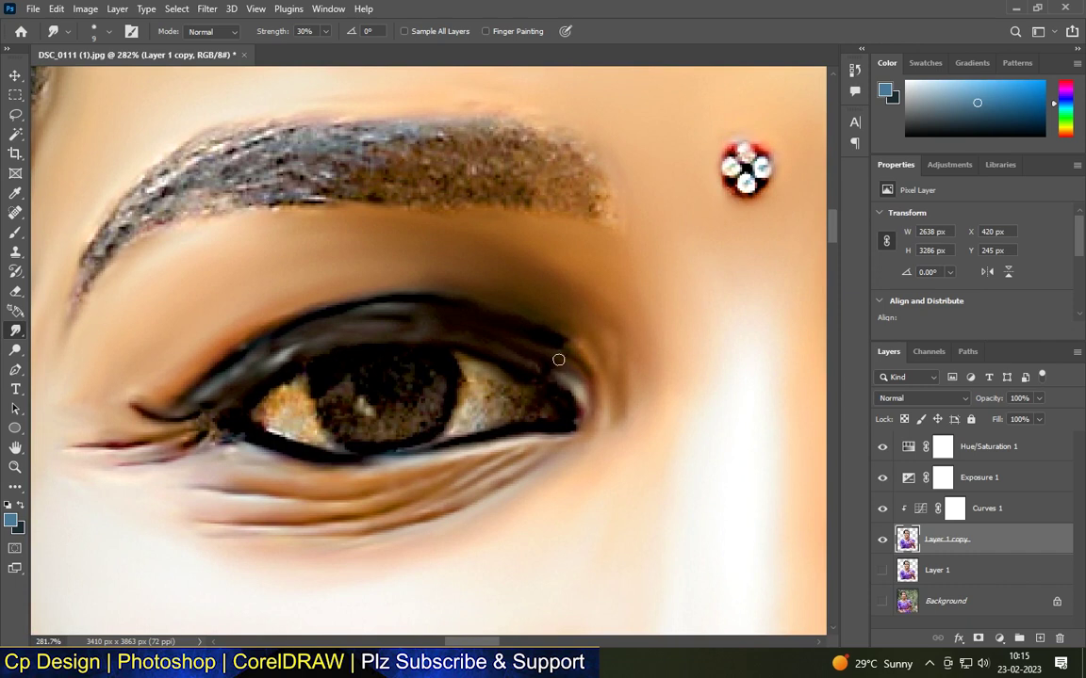
{"action": "scroll", "coordinate": [586, 368], "scroll_direction": "up", "scroll_amount": 1}
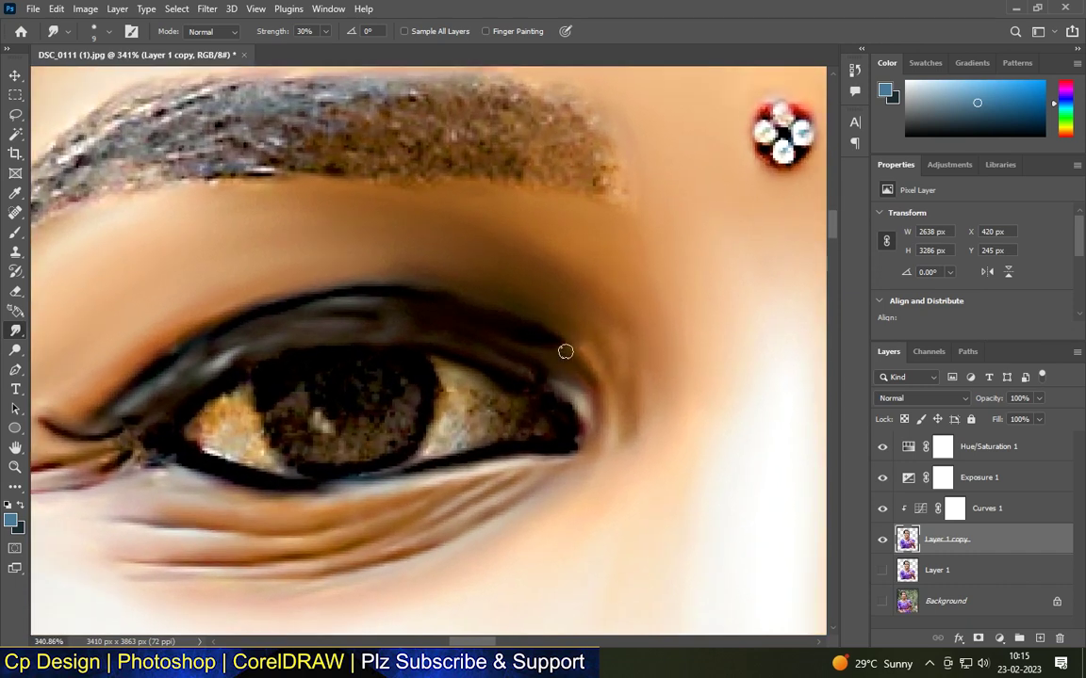
{"action": "scroll", "coordinate": [462, 389], "scroll_direction": "up", "scroll_amount": 1}
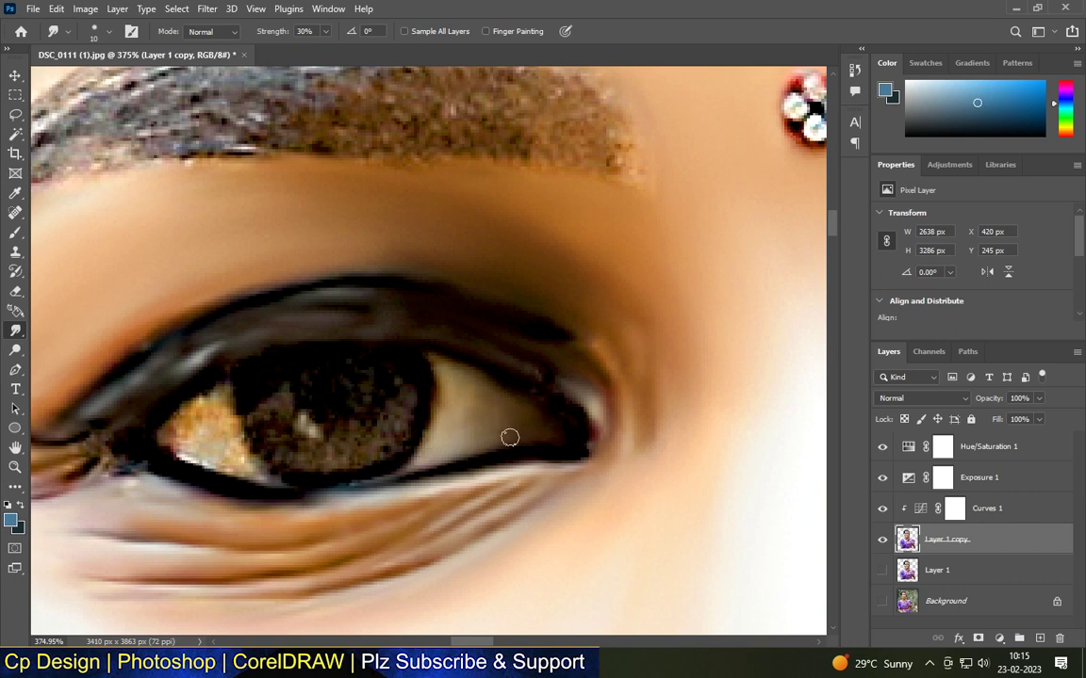
Smudge the outer white of the same eye and the dark outer corner beside it with the 10 px tip.
{"action": "scroll", "coordinate": [509, 438], "scroll_direction": "down", "scroll_amount": 2}
{"action": "scroll", "coordinate": [382, 381], "scroll_direction": "up", "scroll_amount": 3}
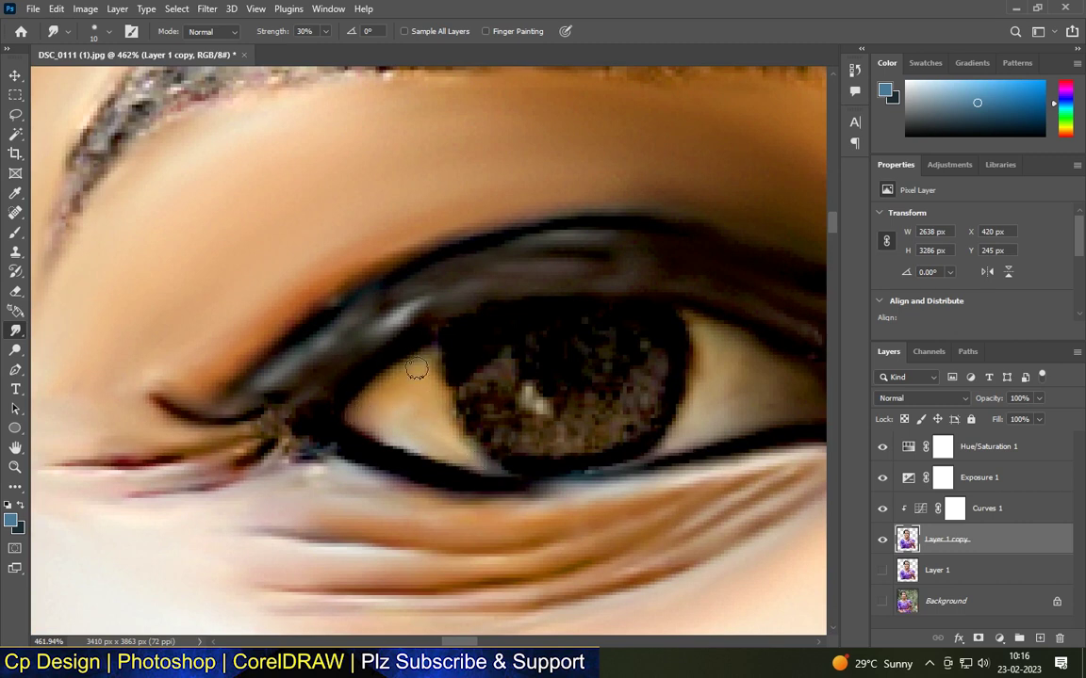
{"action": "mouse_move", "coordinate": [366, 416]}
{"action": "left_mouse_down"}
{"action": "mouse_move", "coordinate": [334, 453]}
{"action": "mouse_move", "coordinate": [293, 451]}
{"action": "left_mouse_up"}
{"action": "scroll", "coordinate": [384, 332], "scroll_direction": "down", "scroll_amount": 5}
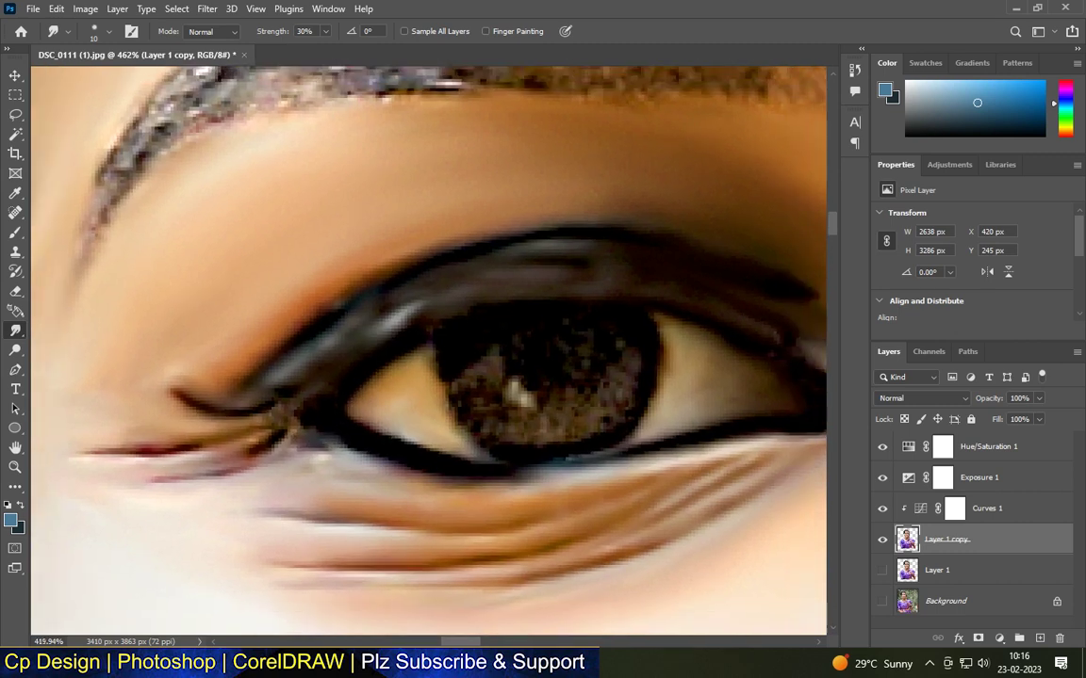
Smooth the grainy iris of her right eye with a 10 px Smudge tip at 30% strength, following its round shape.
{"action": "scroll", "coordinate": [737, 314], "scroll_direction": "up", "scroll_amount": 3}
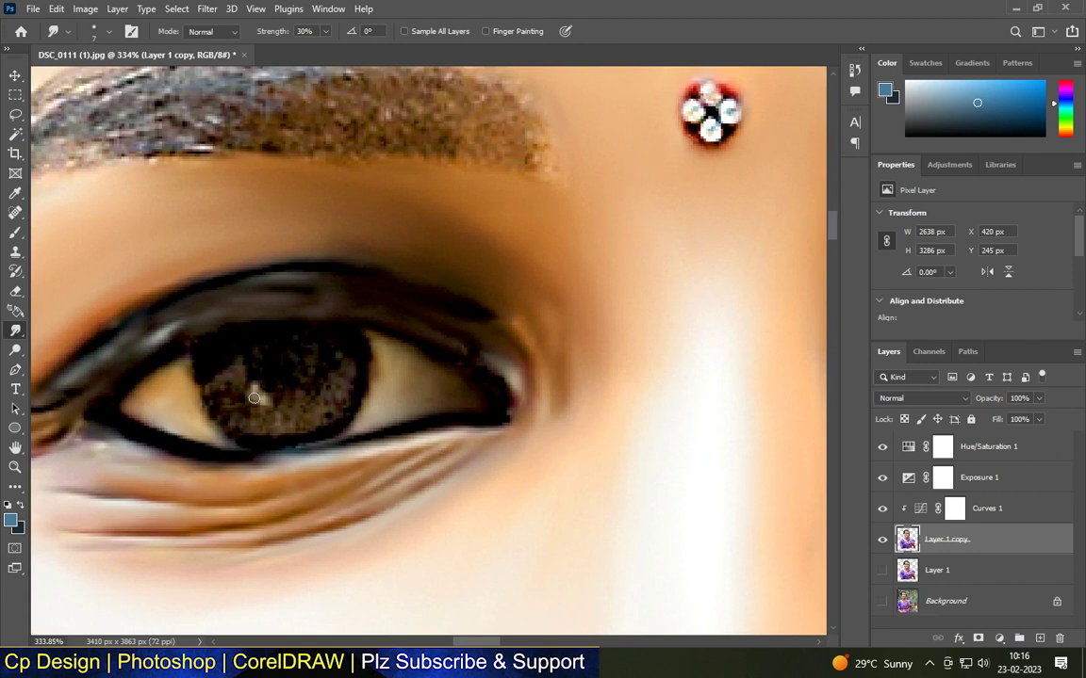
{"action": "scroll", "coordinate": [260, 388], "scroll_direction": "up", "scroll_amount": 1}
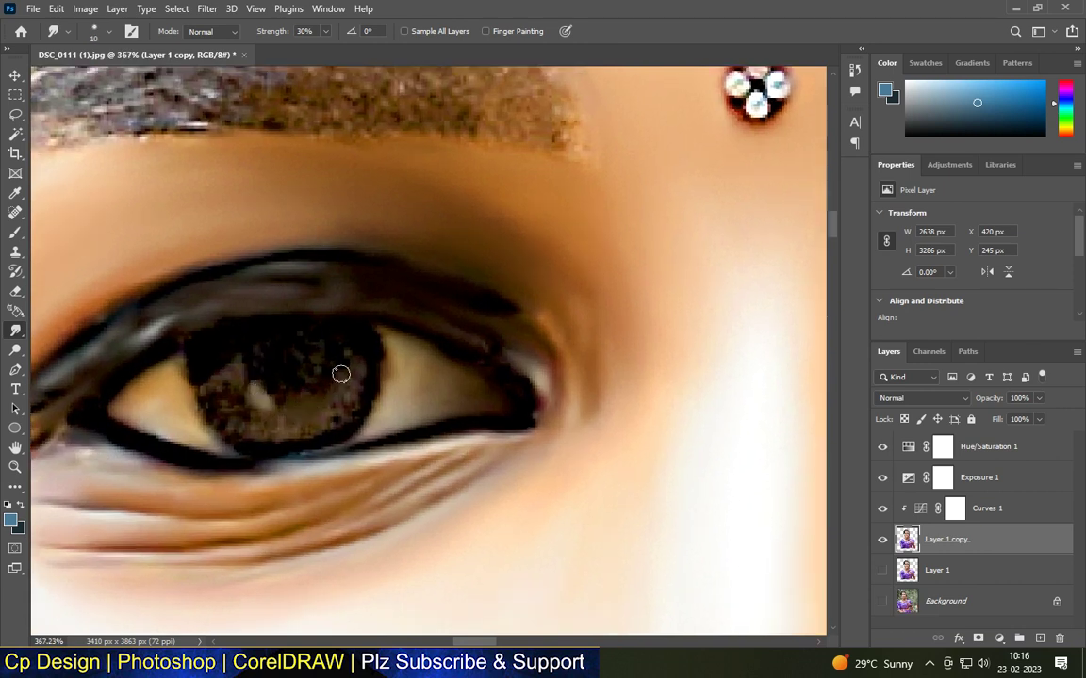
{"action": "mouse_move", "coordinate": [322, 428]}
{"action": "left_mouse_down"}
{"action": "mouse_move", "coordinate": [347, 400]}
{"action": "mouse_move", "coordinate": [359, 413]}
{"action": "mouse_move", "coordinate": [350, 411]}
{"action": "mouse_move", "coordinate": [367, 346]}
{"action": "mouse_move", "coordinate": [321, 413]}
{"action": "mouse_move", "coordinate": [255, 432]}
{"action": "mouse_move", "coordinate": [238, 372]}
{"action": "mouse_move", "coordinate": [217, 400]}
{"action": "mouse_move", "coordinate": [222, 422]}
{"action": "mouse_move", "coordinate": [244, 436]}
{"action": "mouse_move", "coordinate": [292, 443]}
{"action": "mouse_move", "coordinate": [255, 427]}
{"action": "mouse_move", "coordinate": [313, 342]}
{"action": "mouse_move", "coordinate": [247, 356]}
{"action": "mouse_move", "coordinate": [292, 339]}
{"action": "mouse_move", "coordinate": [320, 346]}
{"action": "mouse_move", "coordinate": [288, 389]}
{"action": "mouse_move", "coordinate": [305, 392]}
{"action": "mouse_move", "coordinate": [340, 354]}
{"action": "mouse_move", "coordinate": [355, 360]}
{"action": "mouse_move", "coordinate": [373, 331]}
{"action": "mouse_move", "coordinate": [372, 412]}
{"action": "mouse_move", "coordinate": [191, 362]}
{"action": "mouse_move", "coordinate": [227, 433]}
{"action": "mouse_move", "coordinate": [216, 378]}
{"action": "mouse_move", "coordinate": [237, 370]}
{"action": "mouse_move", "coordinate": [246, 421]}
{"action": "mouse_move", "coordinate": [220, 423]}
{"action": "mouse_move", "coordinate": [227, 437]}
{"action": "mouse_move", "coordinate": [301, 442]}
{"action": "mouse_move", "coordinate": [323, 362]}
{"action": "mouse_move", "coordinate": [357, 329]}
{"action": "left_mouse_up"}
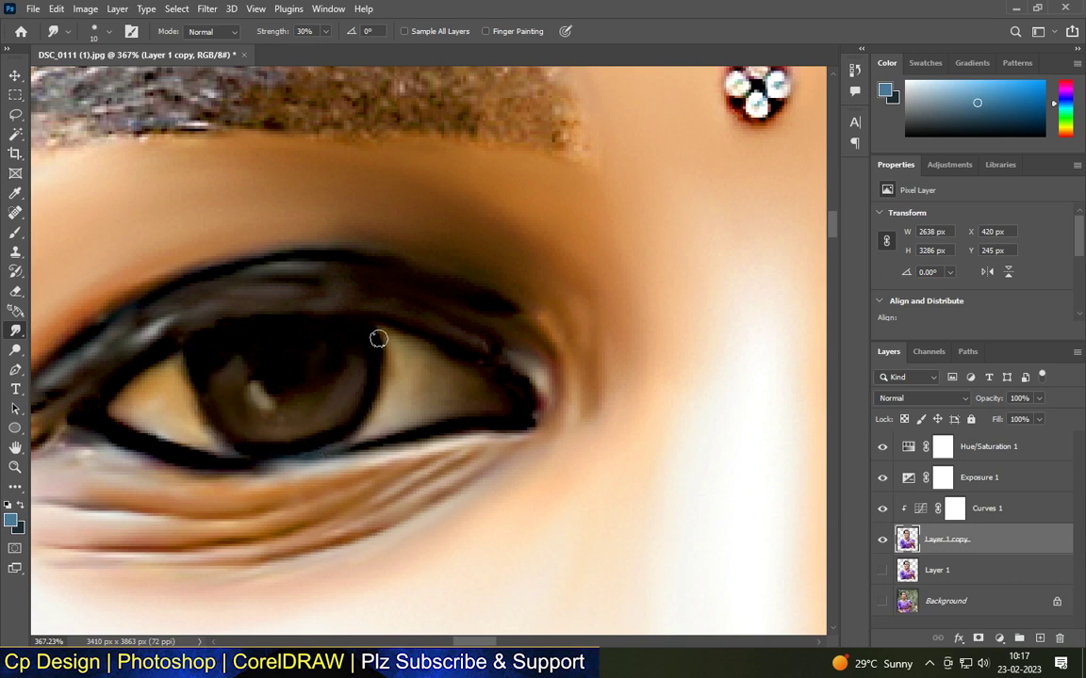
{"action": "scroll", "coordinate": [411, 278], "scroll_direction": "down", "scroll_amount": 3}
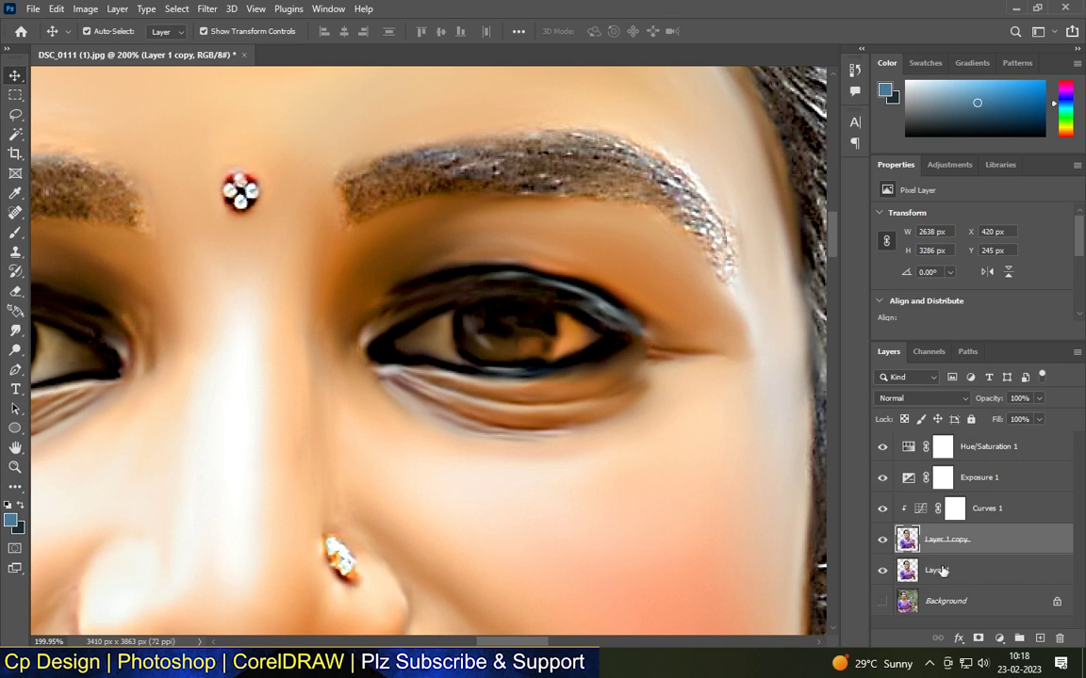
On Layer 1 copy, set Smudge to a 1 px Hard Round Pressure Size tip at 75% strength and pull the first upper lashes of her left eye.
{"action": "mouse_move", "coordinate": [940, 570]}
{"action": "left_mouse_down"}
{"action": "mouse_move", "coordinate": [951, 544]}
{"action": "mouse_move", "coordinate": [937, 556]}
{"action": "mouse_move", "coordinate": [938, 585]}
{"action": "left_mouse_up"}
{"action": "left_click", "coordinate": [959, 529]}
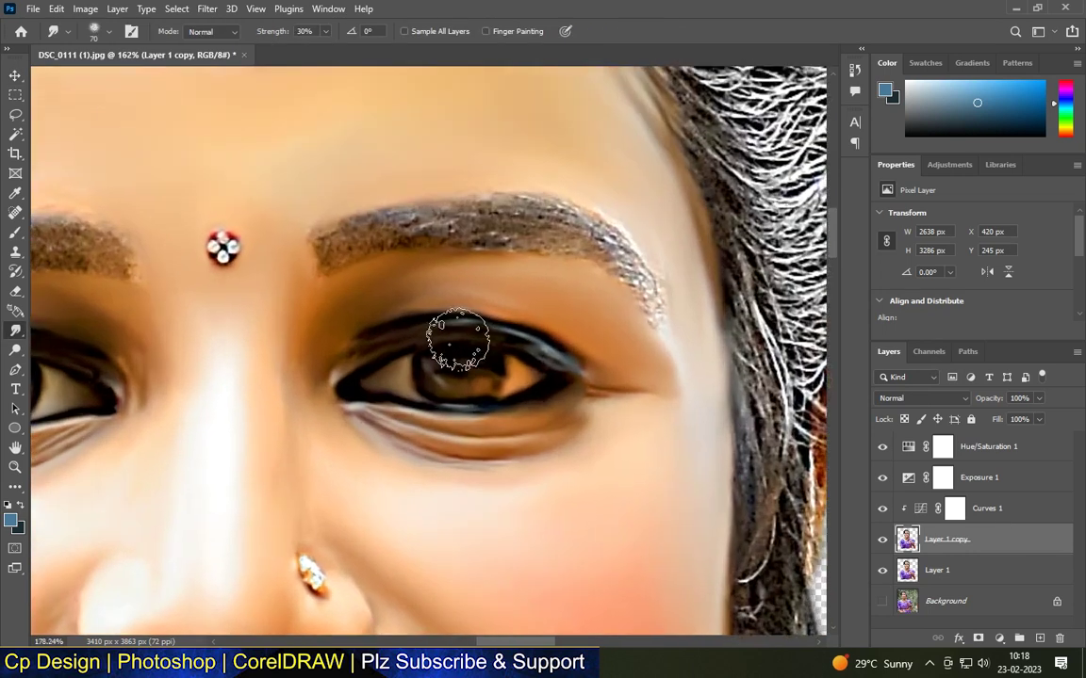
{"action": "scroll", "coordinate": [436, 311], "scroll_direction": "up", "scroll_amount": 2}
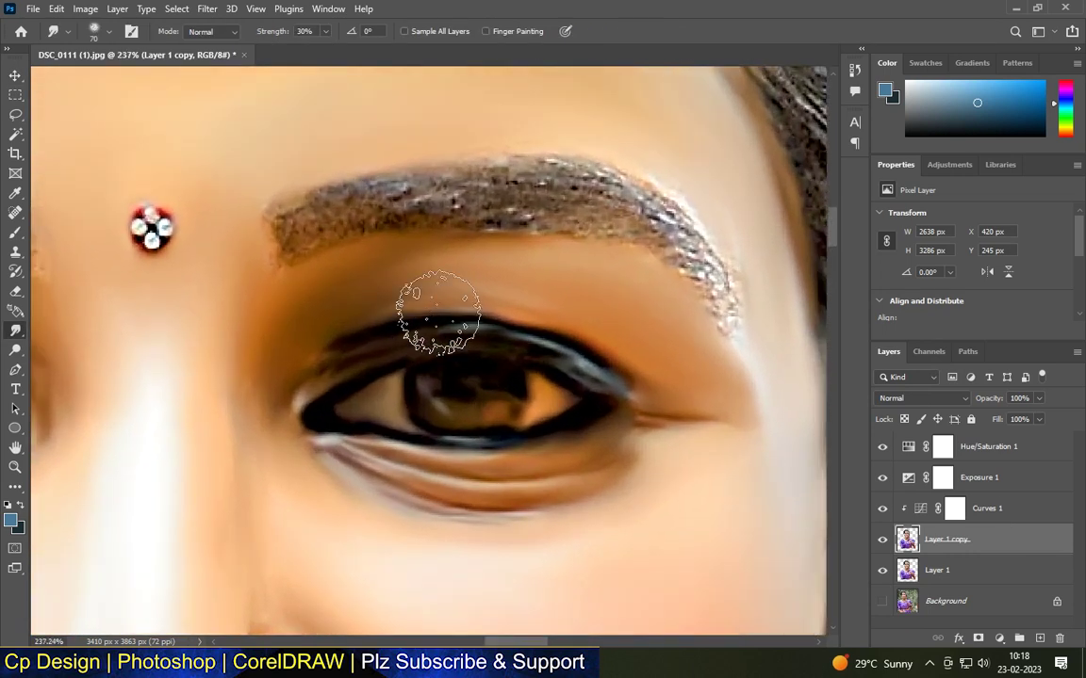
{"action": "left_click", "coordinate": [105, 31]}
{"action": "left_click", "coordinate": [168, 275]}
{"action": "left_click_drag", "start_coordinate": [118, 81], "coordinate": [84, 84]}
{"action": "left_click", "coordinate": [316, 31]}
{"action": "scroll", "coordinate": [388, 373], "scroll_direction": "up", "scroll_amount": 1}
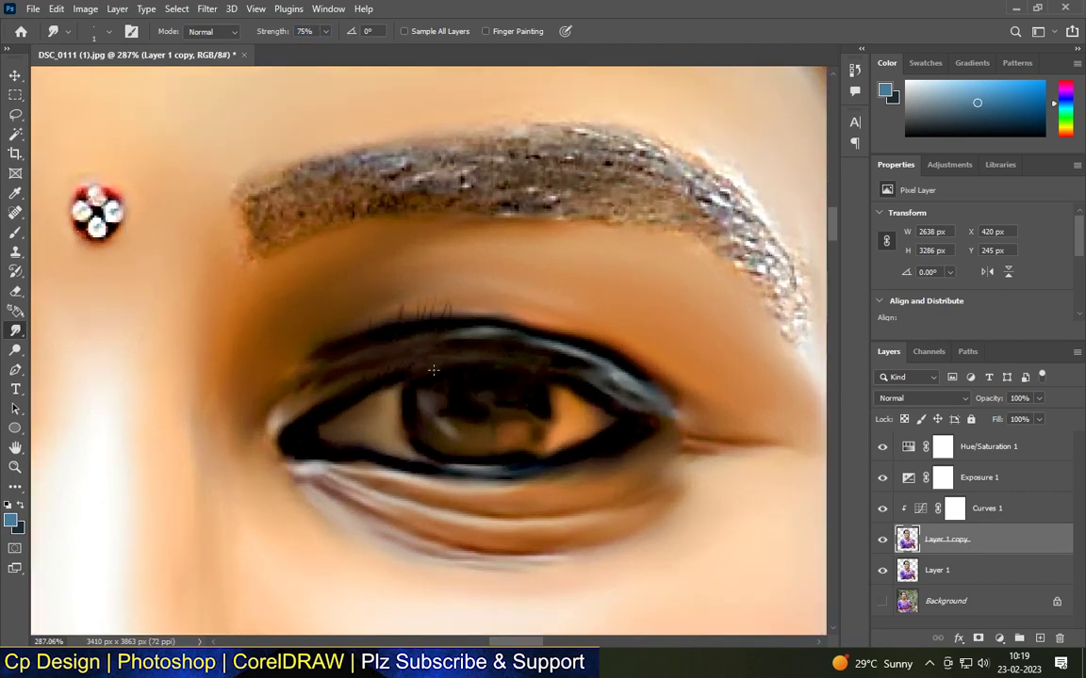
Undo the last lash stroke and pull fine 1 px lashes upward along the inner and middle upper lid of her left eye.
{"action": "key", "text": "ctrl+z"}
{"action": "scroll", "coordinate": [493, 238], "scroll_direction": "down", "scroll_amount": 5}
{"action": "scroll", "coordinate": [439, 358], "scroll_direction": "up", "scroll_amount": 6}
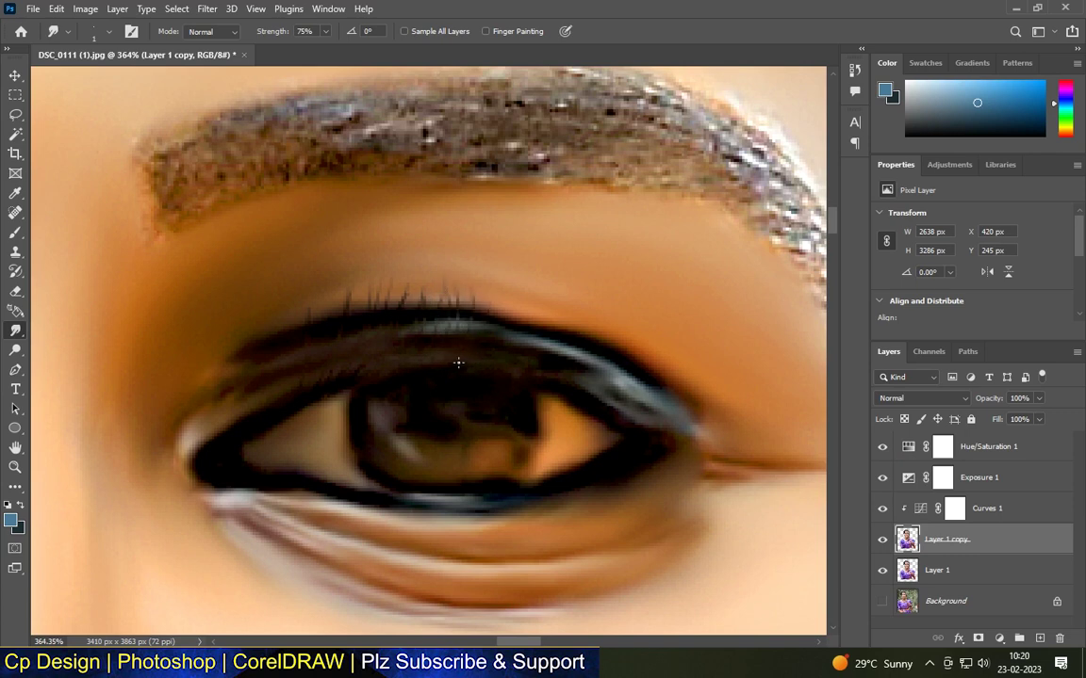
{"action": "scroll", "coordinate": [489, 338], "scroll_direction": "down", "scroll_amount": 3}
{"action": "scroll", "coordinate": [489, 338], "scroll_direction": "up", "scroll_amount": 4}
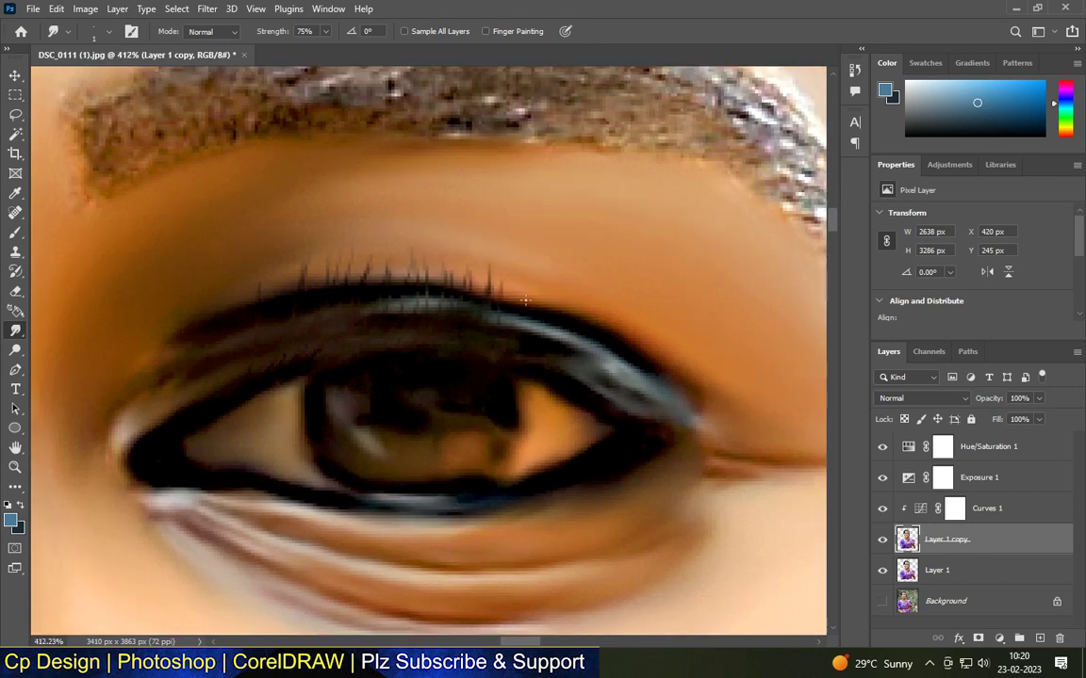
Continue the row of 1 px smudged lashes along the upper lid of her left eye to the outer corner.
{"action": "scroll", "coordinate": [525, 300], "scroll_direction": "down", "scroll_amount": 3}
{"action": "scroll", "coordinate": [339, 223], "scroll_direction": "up", "scroll_amount": 3}
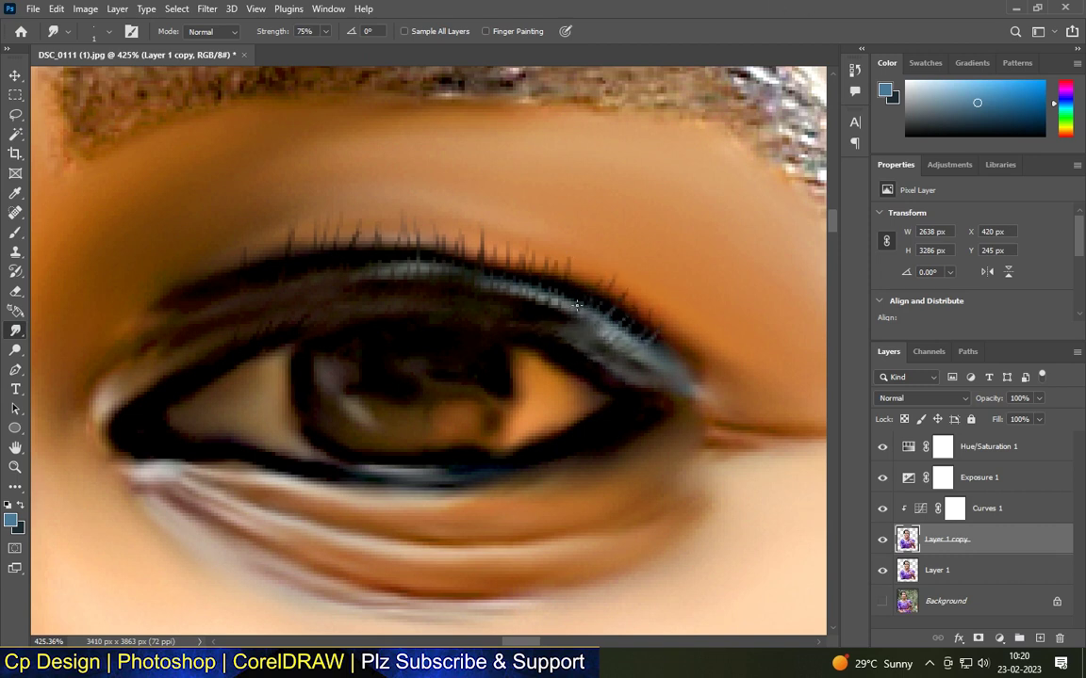
{"action": "scroll", "coordinate": [537, 335], "scroll_direction": "down", "scroll_amount": 3}
{"action": "scroll", "coordinate": [366, 191], "scroll_direction": "up", "scroll_amount": 3}
{"action": "scroll", "coordinate": [581, 319], "scroll_direction": "up", "scroll_amount": 1}
{"action": "scroll", "coordinate": [595, 341], "scroll_direction": "down", "scroll_amount": 5}
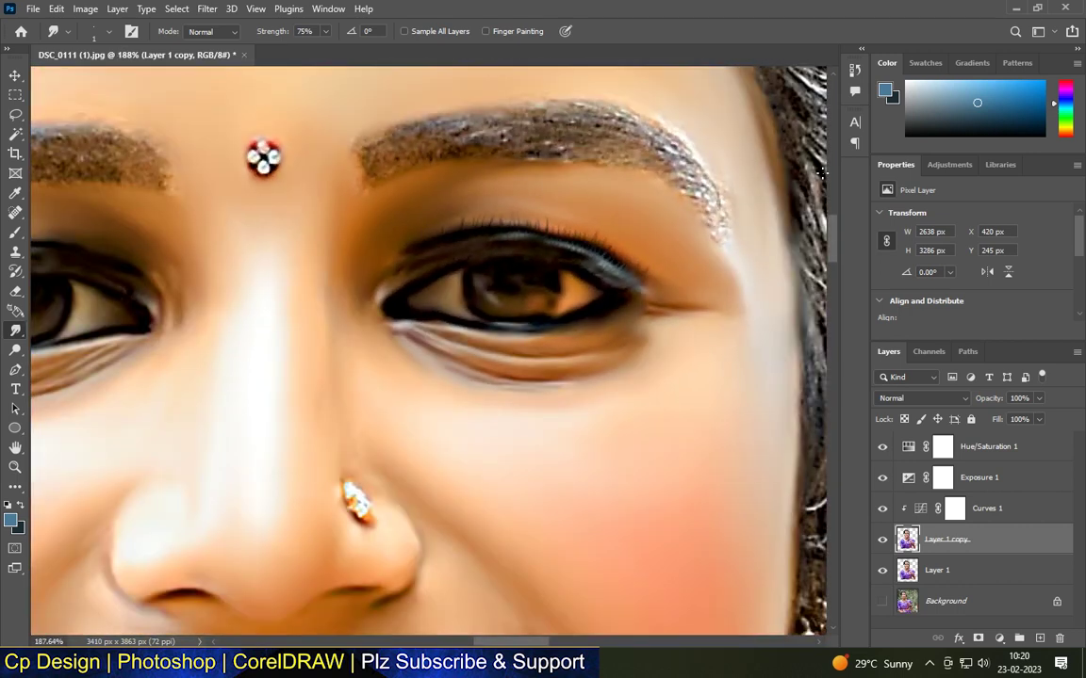
Pull fine 1 px lashes upward from the inner and middle part of her right eye's upper lid at 75% Smudge strength.
{"action": "scroll", "coordinate": [743, 242], "scroll_direction": "up", "scroll_amount": 1}
{"action": "scroll", "coordinate": [458, 283], "scroll_direction": "up", "scroll_amount": 1}
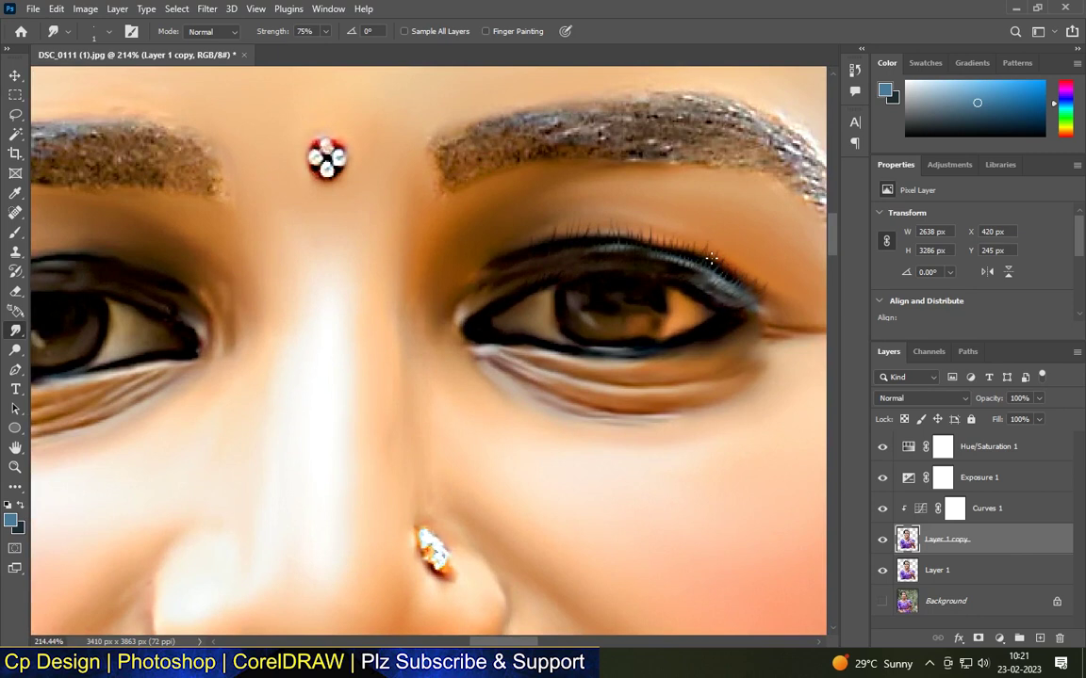
{"action": "scroll", "coordinate": [458, 283], "scroll_direction": "down", "scroll_amount": 5}
{"action": "scroll", "coordinate": [461, 286], "scroll_direction": "up", "scroll_amount": 5}
{"action": "scroll", "coordinate": [492, 298], "scroll_direction": "up", "scroll_amount": 2}
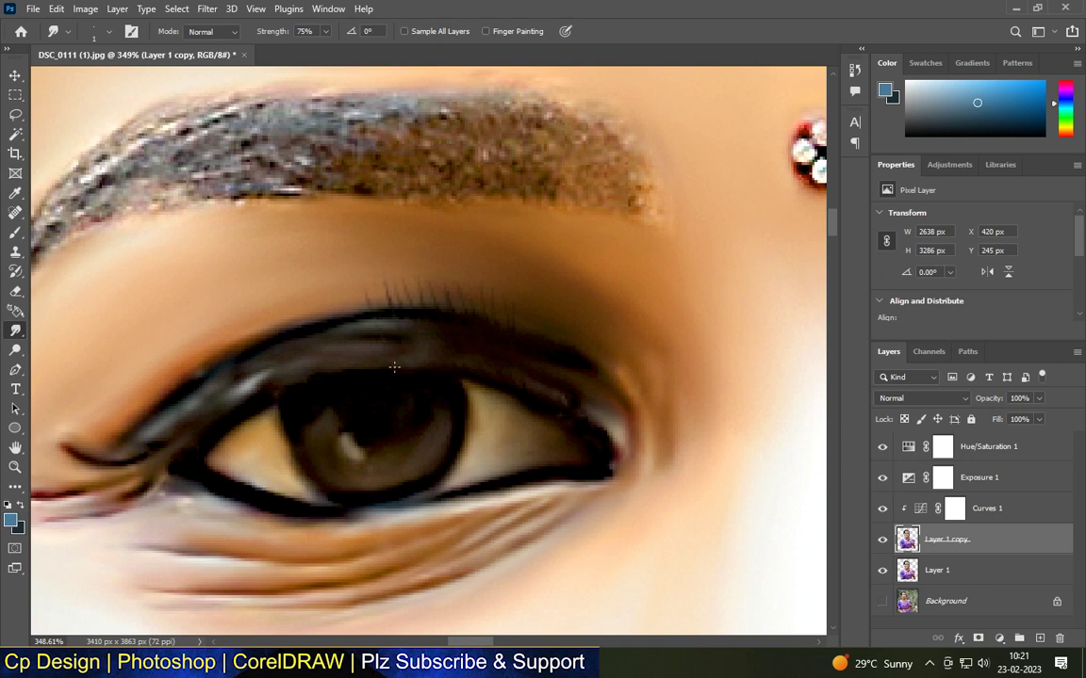
{"action": "scroll", "coordinate": [349, 385], "scroll_direction": "up", "scroll_amount": 1}
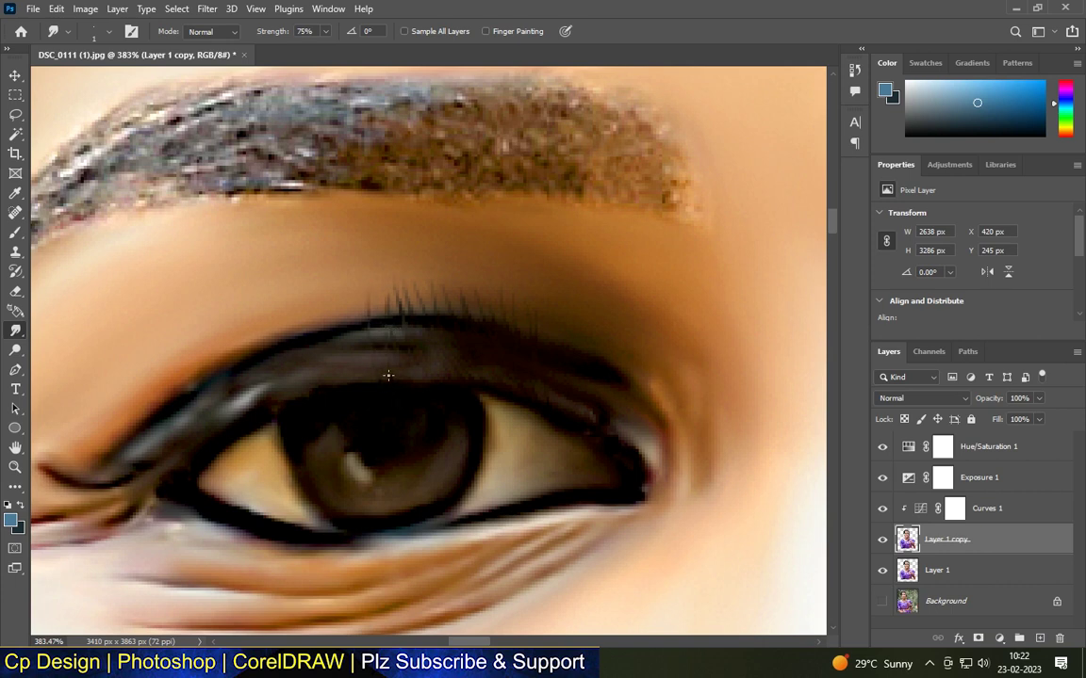
{"action": "scroll", "coordinate": [387, 376], "scroll_direction": "down", "scroll_amount": 1}
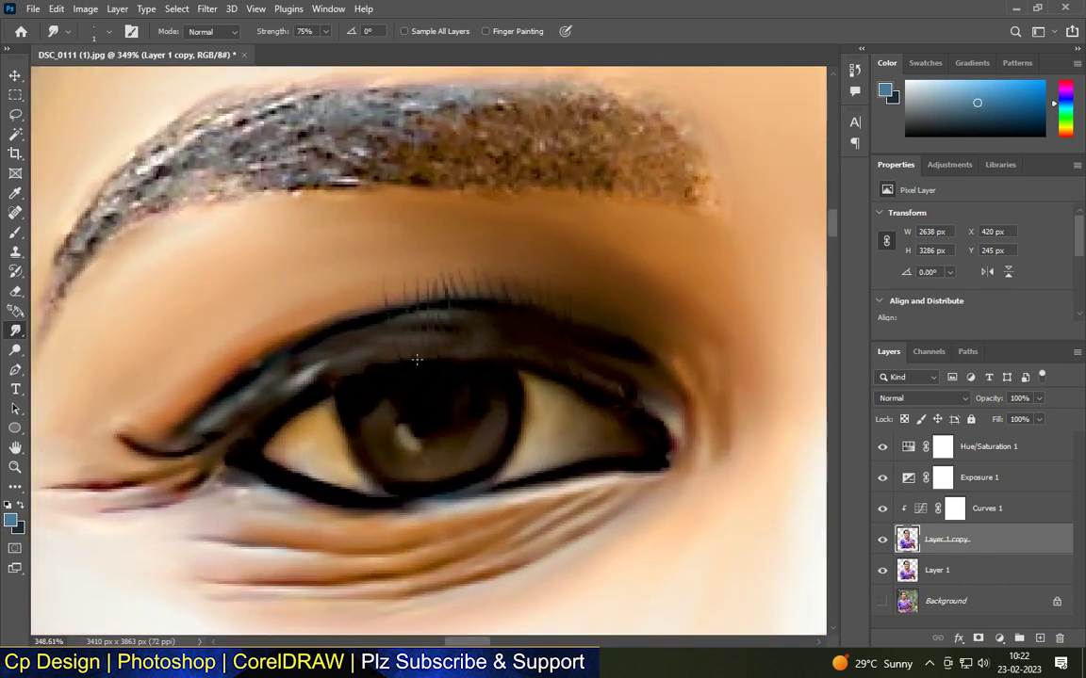
Extend the 1 px smudged lashes along the outer part of her right eye's upper lid down to the outer corner.
{"action": "scroll", "coordinate": [416, 359], "scroll_direction": "down", "scroll_amount": 10}
{"action": "scroll", "coordinate": [409, 352], "scroll_direction": "up", "scroll_amount": 10}
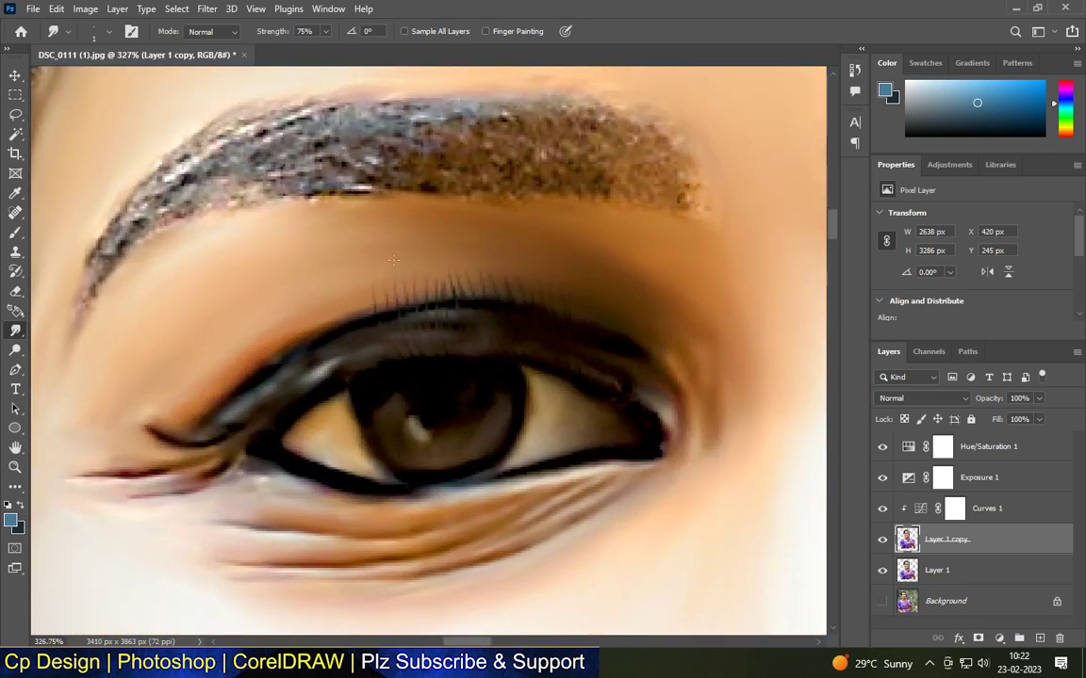
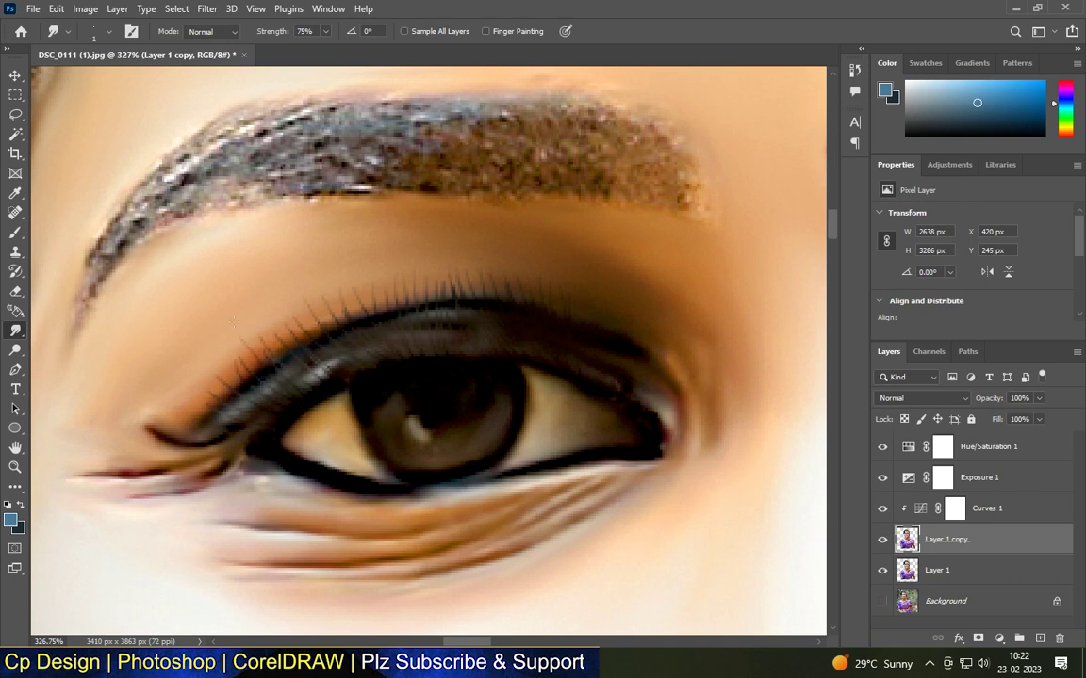
{"action": "left_click_drag", "start_coordinate": [258, 361], "coordinate": [241, 339]}
{"action": "scroll", "coordinate": [283, 353], "scroll_direction": "down", "scroll_amount": 5}
{"action": "scroll", "coordinate": [286, 376], "scroll_direction": "up", "scroll_amount": 6}
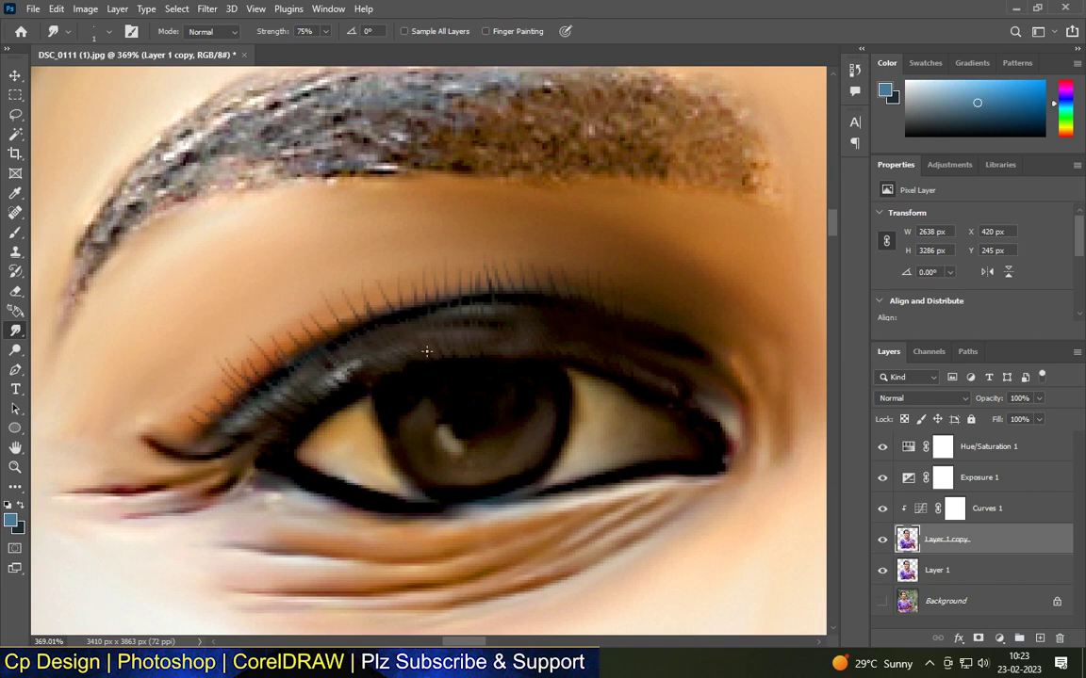
Examine the drawn lashes of both eyes close up and at full-face view.
{"action": "scroll", "coordinate": [426, 353], "scroll_direction": "down", "scroll_amount": 5}
{"action": "scroll", "coordinate": [416, 368], "scroll_direction": "up", "scroll_amount": 6}
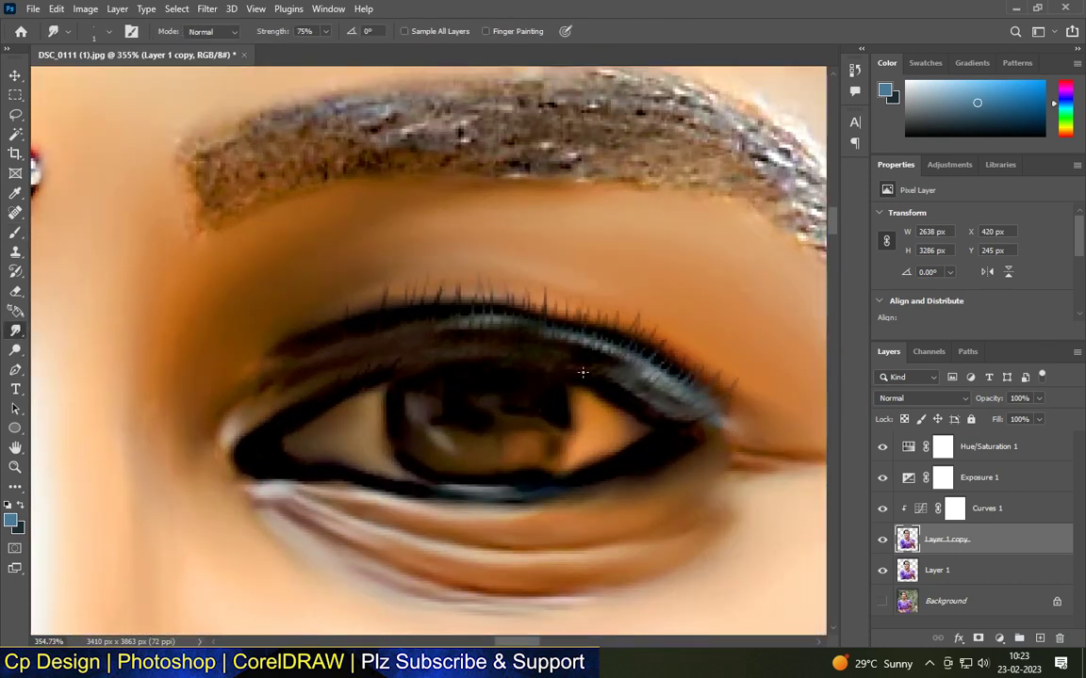
{"action": "scroll", "coordinate": [387, 318], "scroll_direction": "down", "scroll_amount": 5}
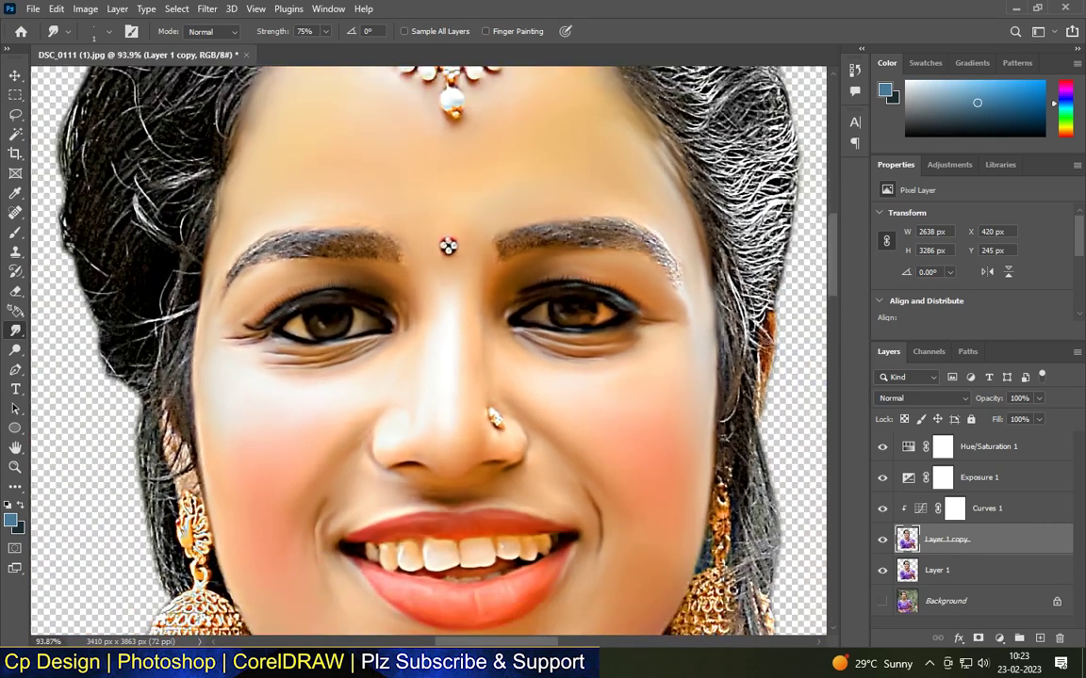
{"action": "scroll", "coordinate": [388, 318], "scroll_direction": "up", "scroll_amount": 2}
{"action": "scroll", "coordinate": [338, 353], "scroll_direction": "up", "scroll_amount": 3}
{"action": "scroll", "coordinate": [527, 321], "scroll_direction": "down", "scroll_amount": 4}
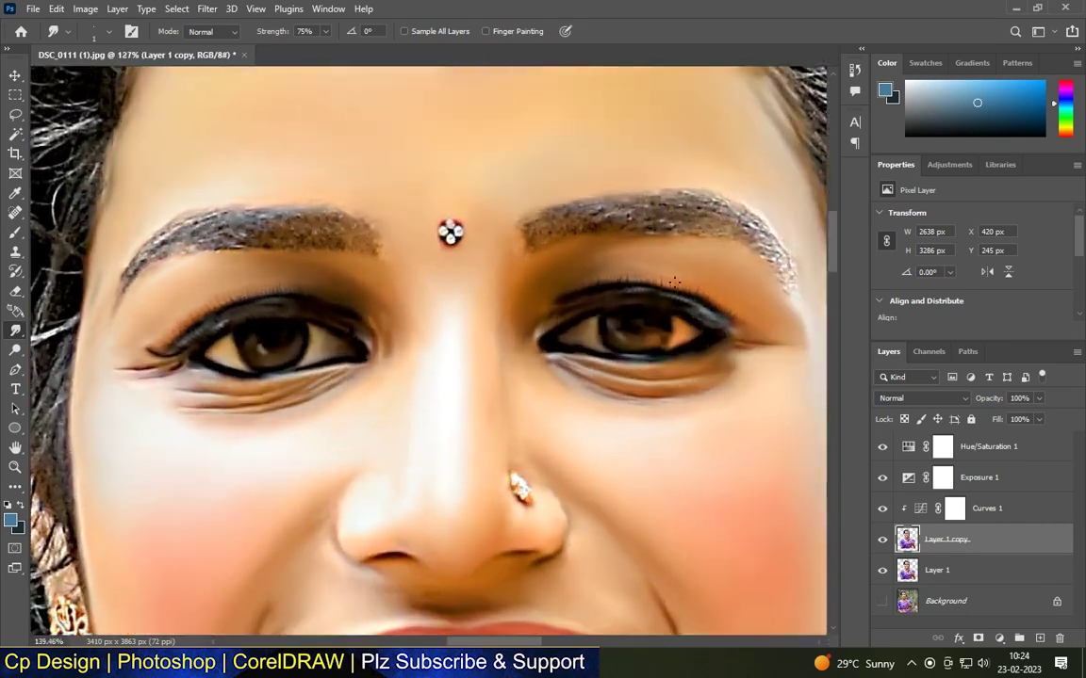
{"action": "scroll", "coordinate": [657, 281], "scroll_direction": "up", "scroll_amount": 3}
{"action": "scroll", "coordinate": [657, 281], "scroll_direction": "up", "scroll_amount": 2}
{"action": "scroll", "coordinate": [655, 251], "scroll_direction": "down", "scroll_amount": 5}
{"action": "key", "text": "v"}
{"action": "scroll", "coordinate": [657, 247], "scroll_direction": "up", "scroll_amount": 3}
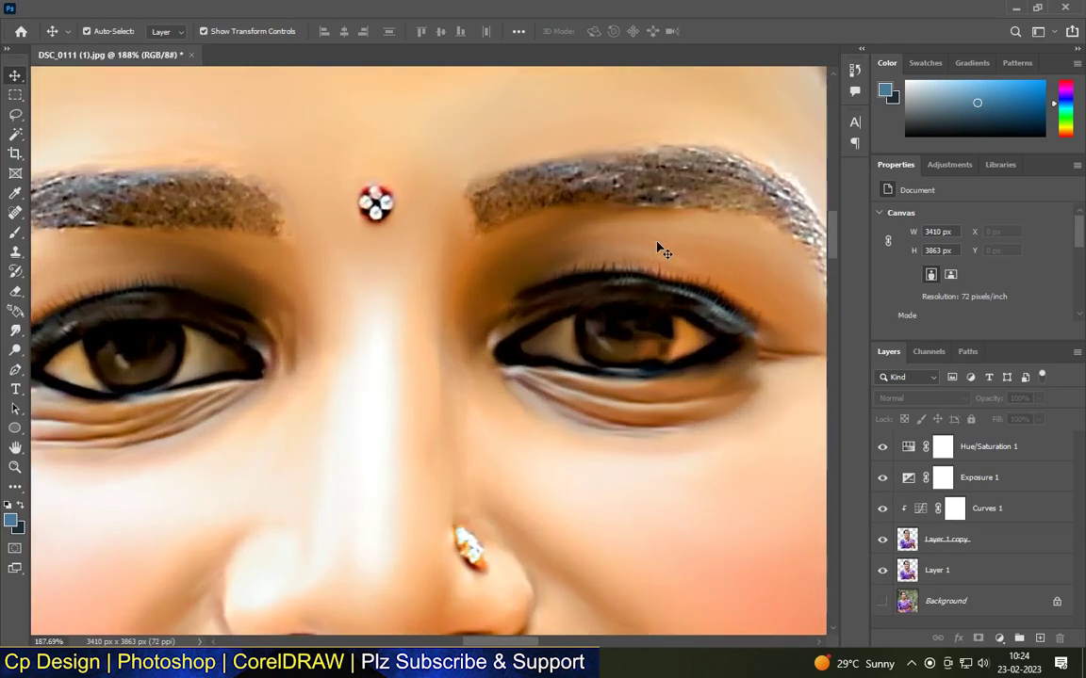
{"action": "scroll", "coordinate": [657, 247], "scroll_direction": "down", "scroll_amount": 1}
Reselect Layer 1 copy and touch up the iris of her left eye with an 8 px Smudge tip at 30% strength.
{"action": "left_click", "coordinate": [19, 369]}
{"action": "left_click", "coordinate": [87, 31]}
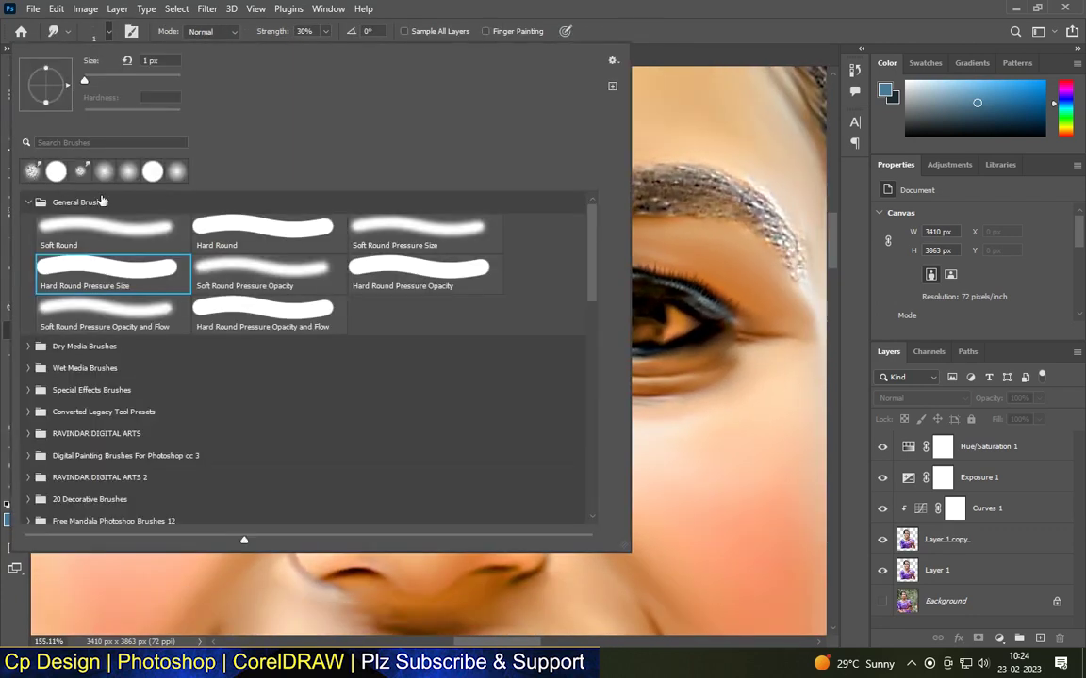
{"action": "left_click", "coordinate": [674, 422]}
{"action": "key", "text": "Return"}
{"action": "left_click", "coordinate": [959, 543]}
{"action": "scroll", "coordinate": [697, 283], "scroll_direction": "up", "scroll_amount": 5}
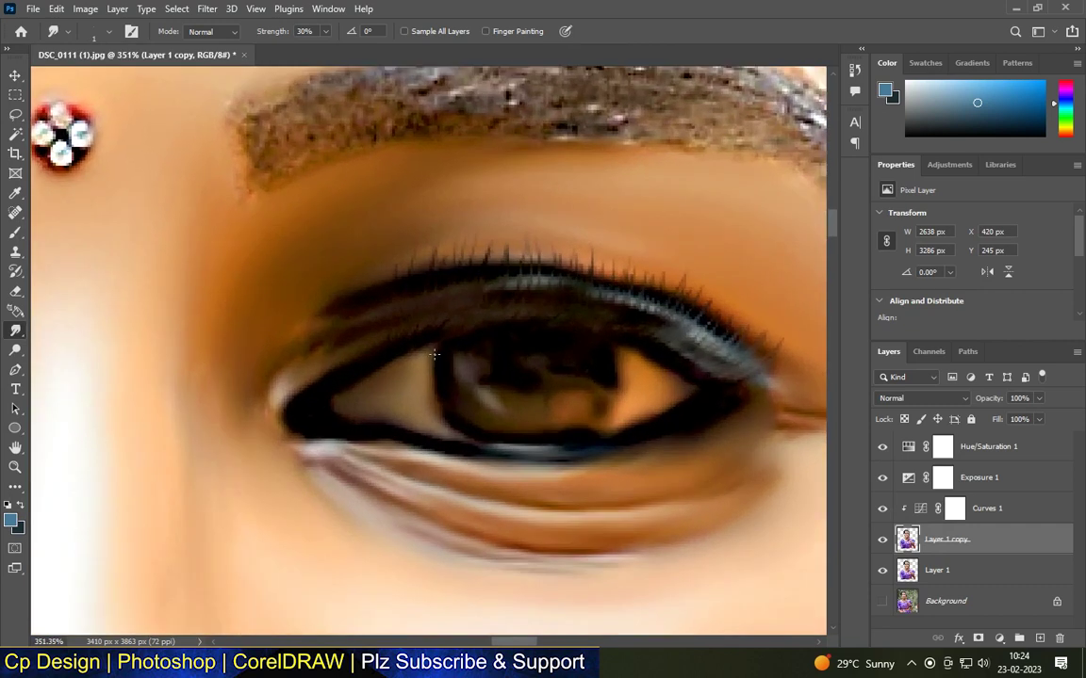
{"action": "scroll", "coordinate": [435, 353], "scroll_direction": "up", "scroll_amount": 1}
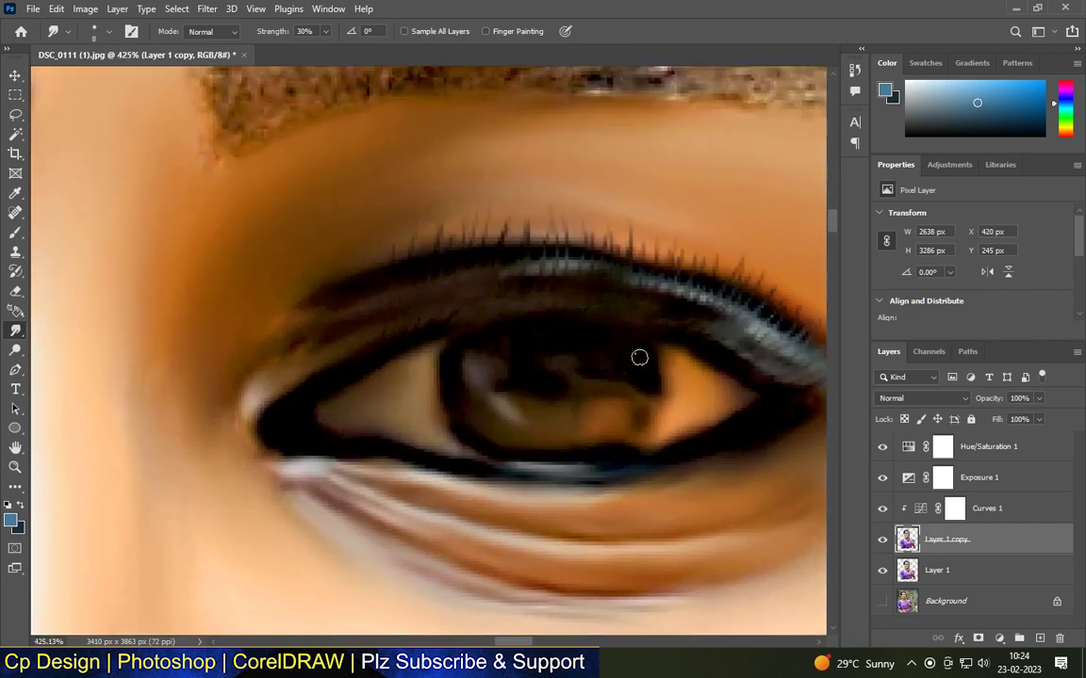
{"action": "scroll", "coordinate": [781, 381], "scroll_direction": "down", "scroll_amount": 6}
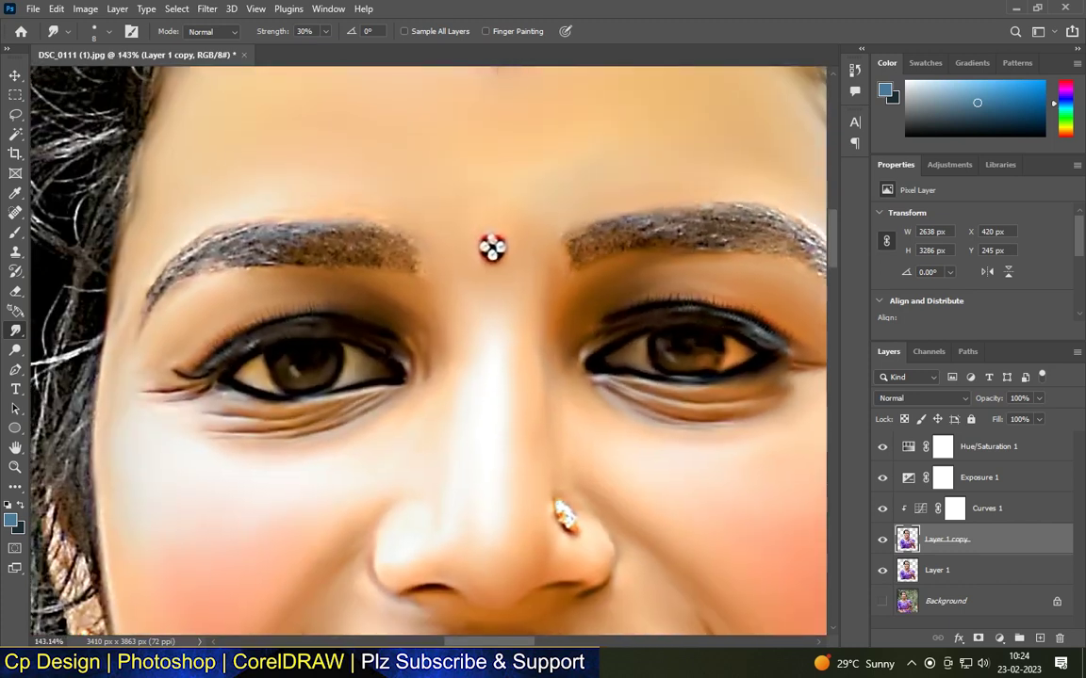
Smudge the upper iris edge of her right eye with the 8 px tip to blend it into the dark lid.
{"action": "scroll", "coordinate": [288, 341], "scroll_direction": "up", "scroll_amount": 6}
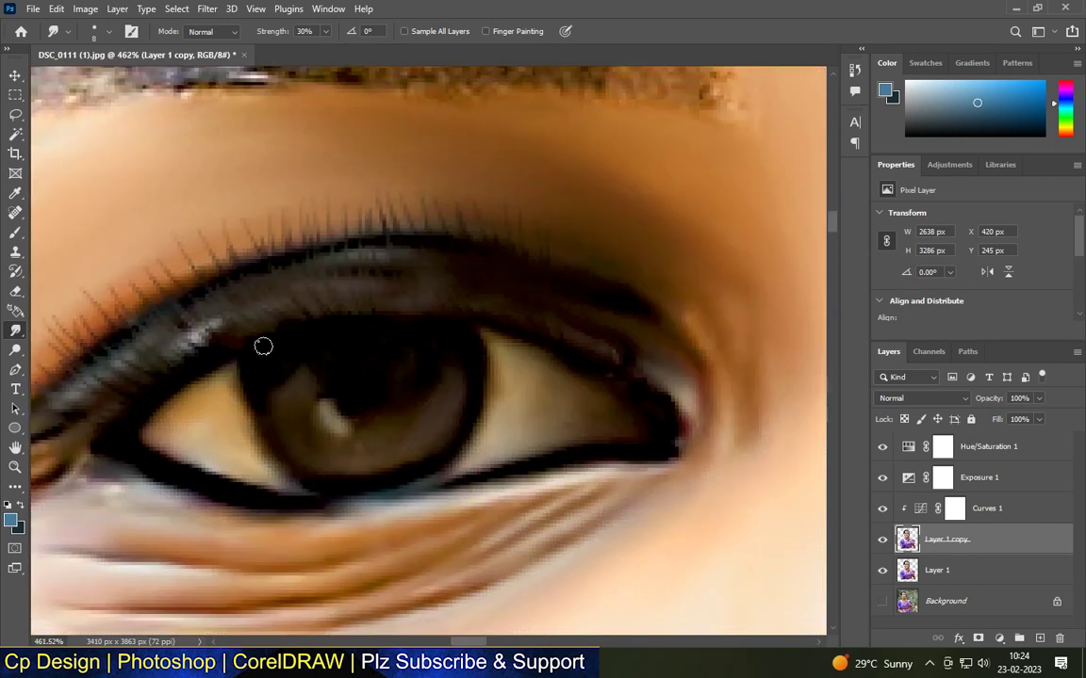
{"action": "scroll", "coordinate": [560, 354], "scroll_direction": "down", "scroll_amount": 5}
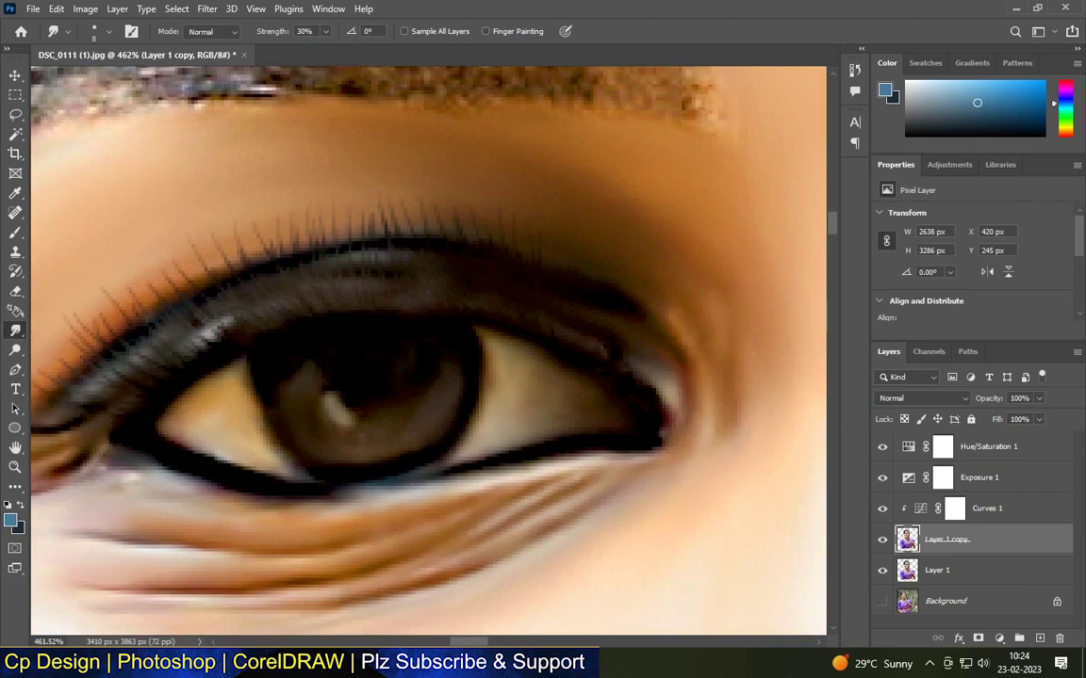
{"action": "scroll", "coordinate": [536, 208], "scroll_direction": "up", "scroll_amount": 3}
{"action": "scroll", "coordinate": [376, 258], "scroll_direction": "down", "scroll_amount": 4}
{"action": "scroll", "coordinate": [660, 283], "scroll_direction": "up", "scroll_amount": 4}
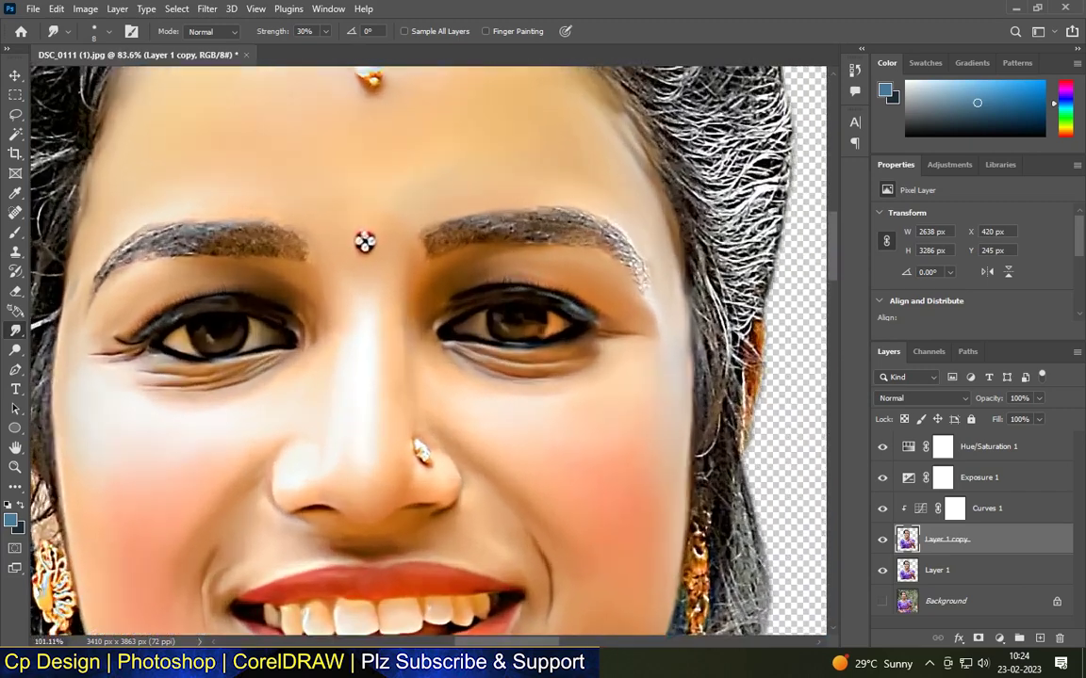
{"action": "scroll", "coordinate": [694, 275], "scroll_direction": "down", "scroll_amount": 1}
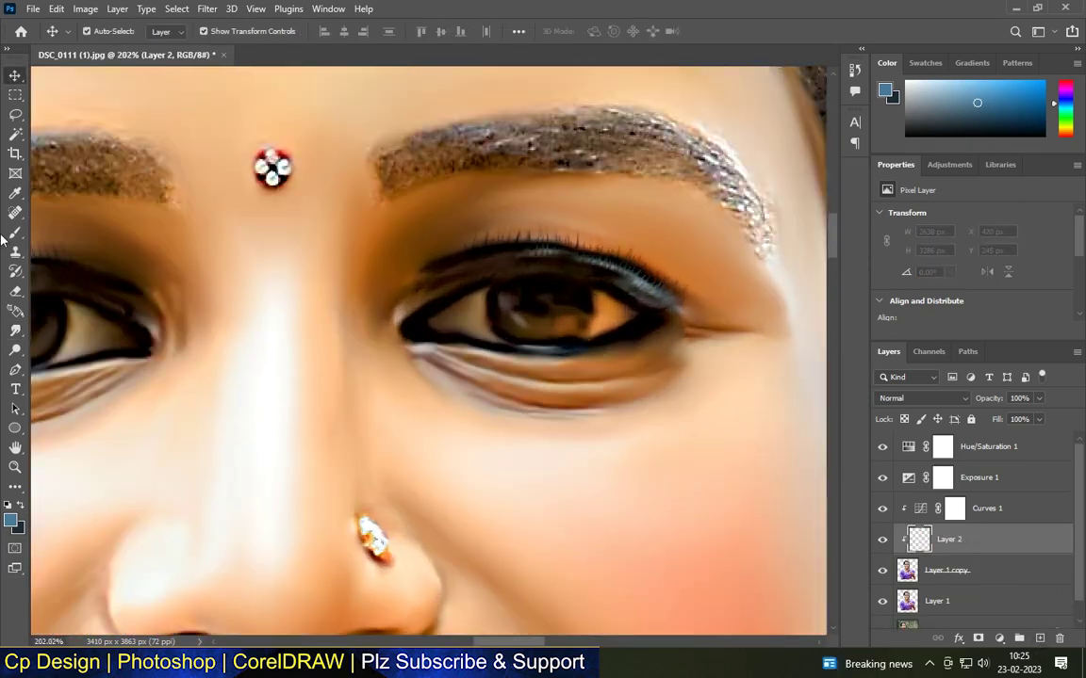
Switch to the Brush tool for painting on Layer 2, shrink its tip and set the opacity to 30%.
{"action": "left_click", "coordinate": [15, 232]}
{"action": "left_click", "coordinate": [9, 233]}
{"action": "scroll", "coordinate": [520, 295], "scroll_direction": "up", "scroll_amount": 2}
{"action": "key", "text": "bracketleft"}
{"action": "key", "text": "bracketleft"}
{"action": "key", "text": "bracketleft"}
{"action": "left_click_drag", "start_coordinate": [335, 31], "coordinate": [295, 59]}
{"action": "key", "text": "Return"}
Keep the blue foreground colour and reduce the brush size to 9 px for painting the iris.
{"action": "scroll", "coordinate": [535, 311], "scroll_direction": "up", "scroll_amount": 2}
{"action": "left_click", "coordinate": [13, 519]}
{"action": "left_click", "coordinate": [1001, 375]}
{"action": "key", "text": "bracketleft"}
{"action": "key", "text": "bracketleft"}
{"action": "key", "text": "bracketleft"}
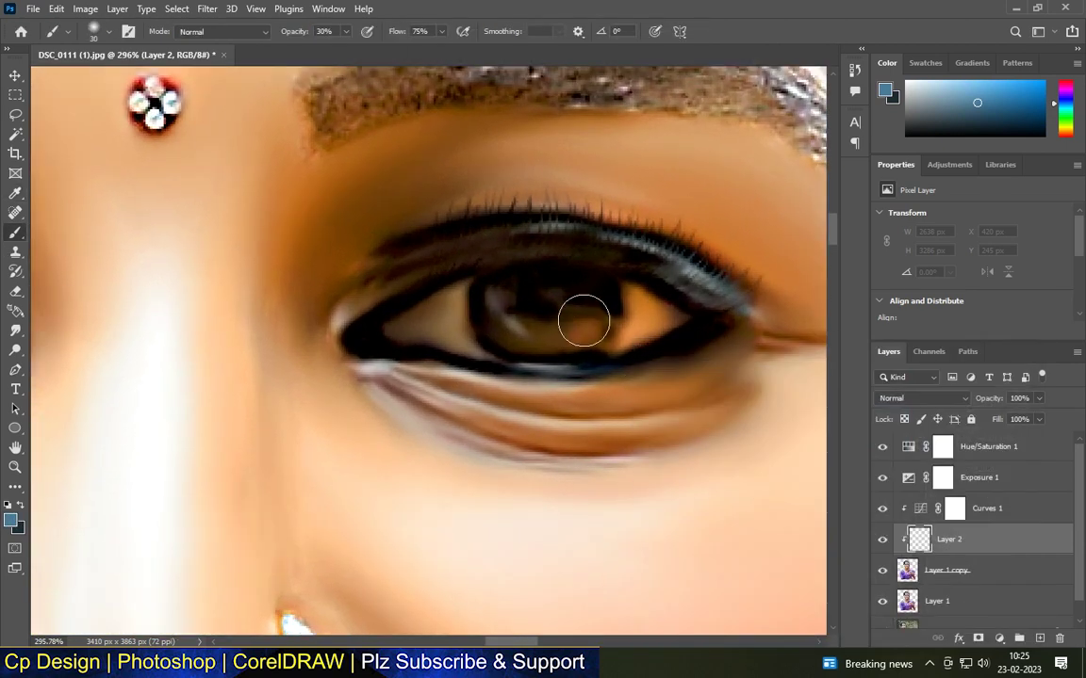
{"action": "key", "text": "bracketleft"}
{"action": "key", "text": "bracketleft"}
{"action": "key", "text": "bracketleft"}
{"action": "key", "text": "bracketleft"}
{"action": "key", "text": "bracketleft"}
Paint a soft blue ring around the pupil in the iris of her left eye on Layer 2.
{"action": "scroll", "coordinate": [595, 307], "scroll_direction": "up", "scroll_amount": 3}
{"action": "mouse_move", "coordinate": [592, 285]}
{"action": "left_mouse_down"}
{"action": "mouse_move", "coordinate": [638, 360]}
{"action": "mouse_move", "coordinate": [580, 331]}
{"action": "mouse_move", "coordinate": [561, 349]}
{"action": "mouse_move", "coordinate": [554, 384]}
{"action": "mouse_move", "coordinate": [539, 354]}
{"action": "mouse_move", "coordinate": [510, 381]}
{"action": "mouse_move", "coordinate": [482, 379]}
{"action": "mouse_move", "coordinate": [498, 364]}
{"action": "mouse_move", "coordinate": [411, 332]}
{"action": "mouse_move", "coordinate": [544, 306]}
{"action": "mouse_move", "coordinate": [572, 289]}
{"action": "mouse_move", "coordinate": [572, 323]}
{"action": "left_mouse_up"}
{"action": "scroll", "coordinate": [604, 325], "scroll_direction": "up", "scroll_amount": 2}
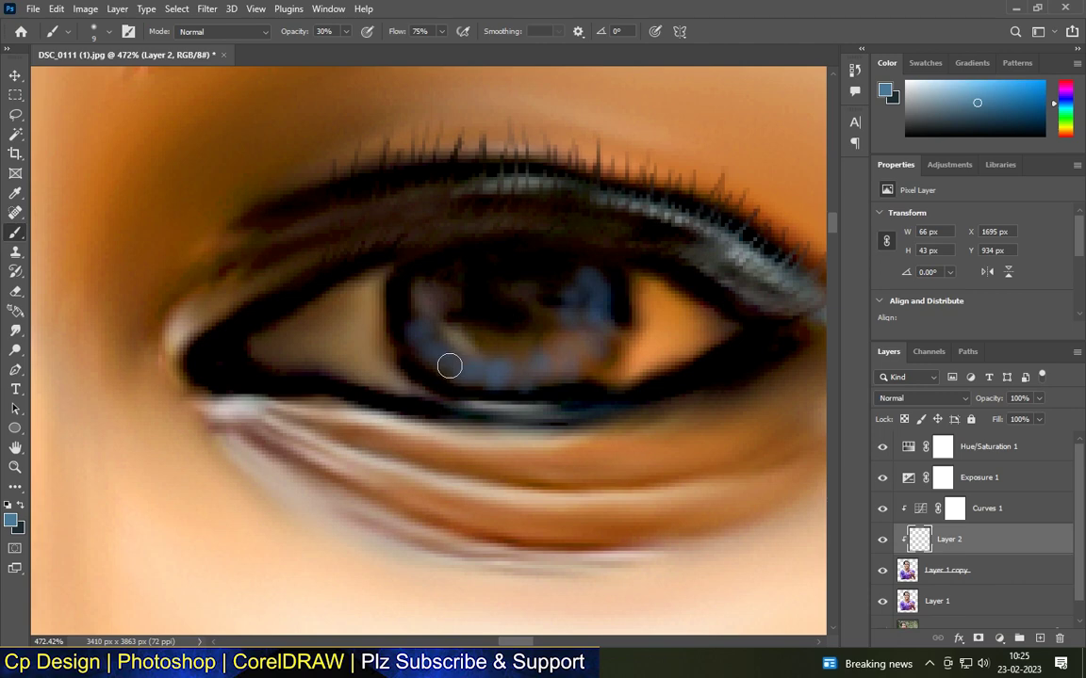
{"action": "scroll", "coordinate": [611, 268], "scroll_direction": "down", "scroll_amount": 5}
{"action": "scroll", "coordinate": [545, 344], "scroll_direction": "up", "scroll_amount": 4}
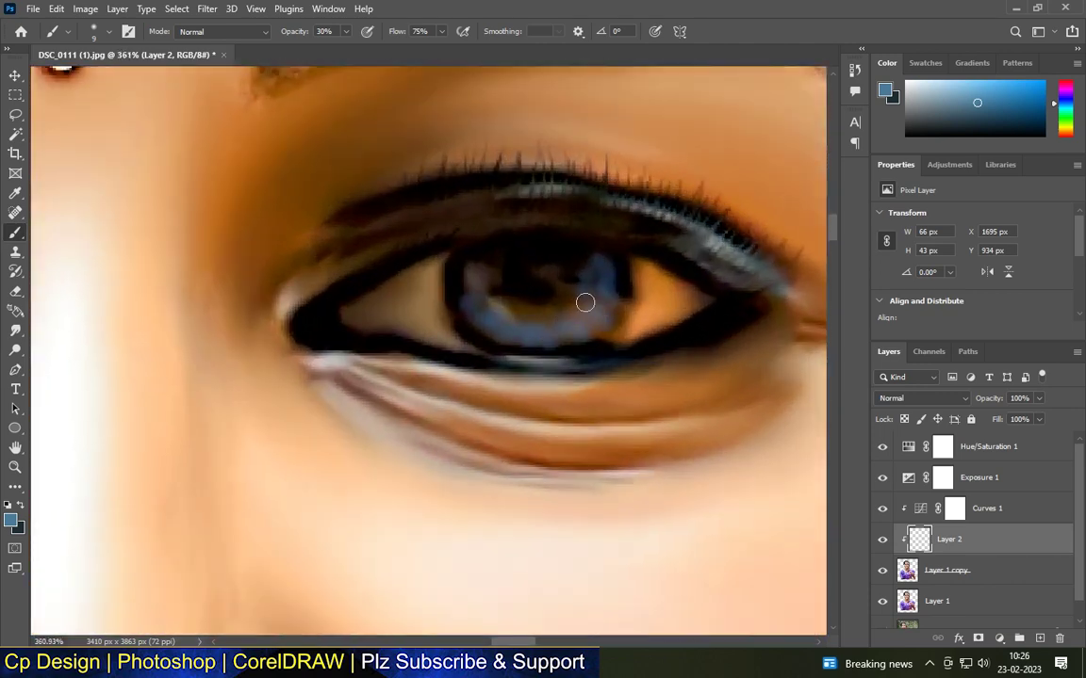
Paint the same soft blue ring in the iris of her right eye with the 9 px brush.
{"action": "scroll", "coordinate": [552, 285], "scroll_direction": "down", "scroll_amount": 5}
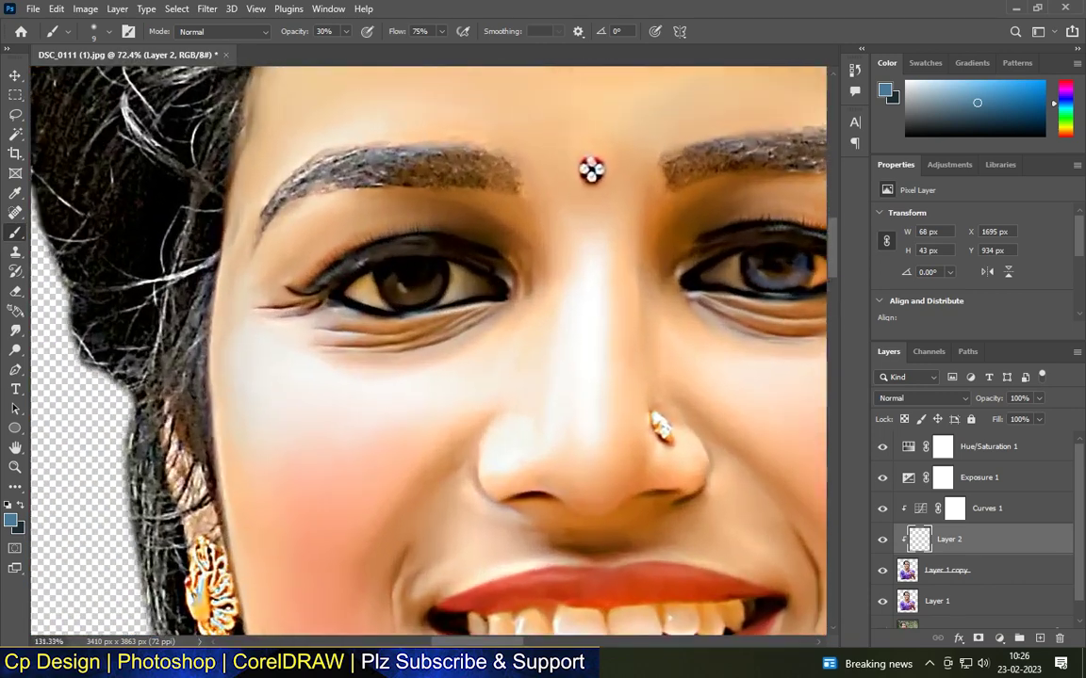
{"action": "scroll", "coordinate": [394, 283], "scroll_direction": "up", "scroll_amount": 5}
{"action": "mouse_move", "coordinate": [353, 269]}
{"action": "left_mouse_down"}
{"action": "mouse_move", "coordinate": [358, 304]}
{"action": "mouse_move", "coordinate": [416, 337]}
{"action": "mouse_move", "coordinate": [483, 324]}
{"action": "mouse_move", "coordinate": [470, 271]}
{"action": "mouse_move", "coordinate": [376, 288]}
{"action": "mouse_move", "coordinate": [378, 267]}
{"action": "mouse_move", "coordinate": [486, 249]}
{"action": "mouse_move", "coordinate": [427, 331]}
{"action": "left_mouse_up"}
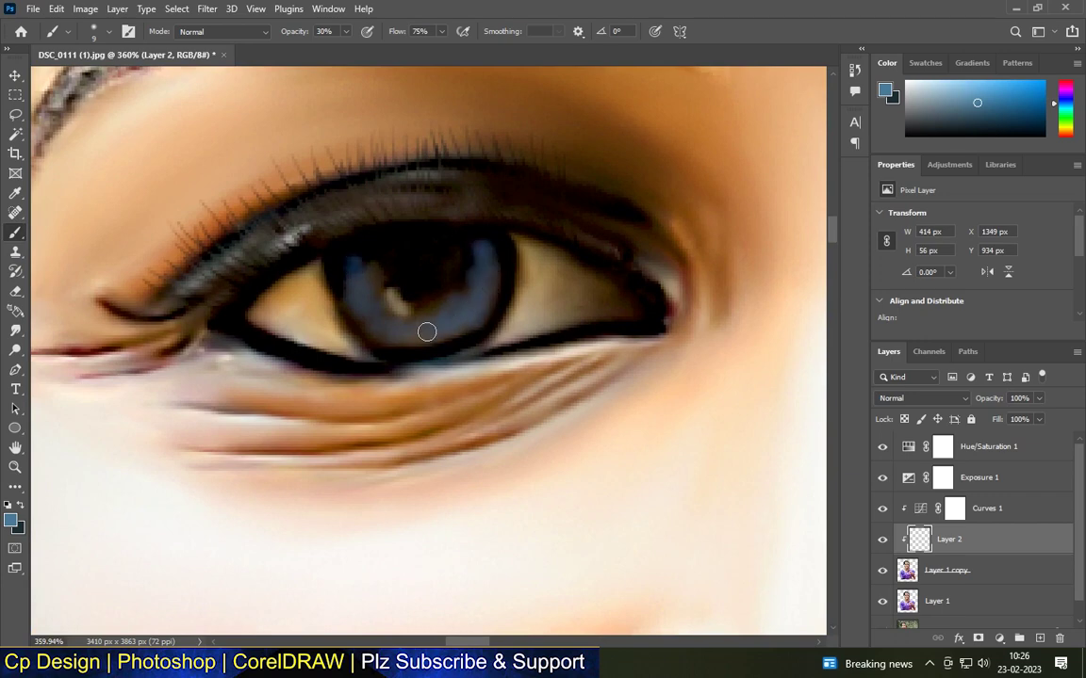
Set the foreground colour to the near-white #ecf2f5 and return to the Brush tool.
{"action": "scroll", "coordinate": [427, 331], "scroll_direction": "down", "scroll_amount": 8}
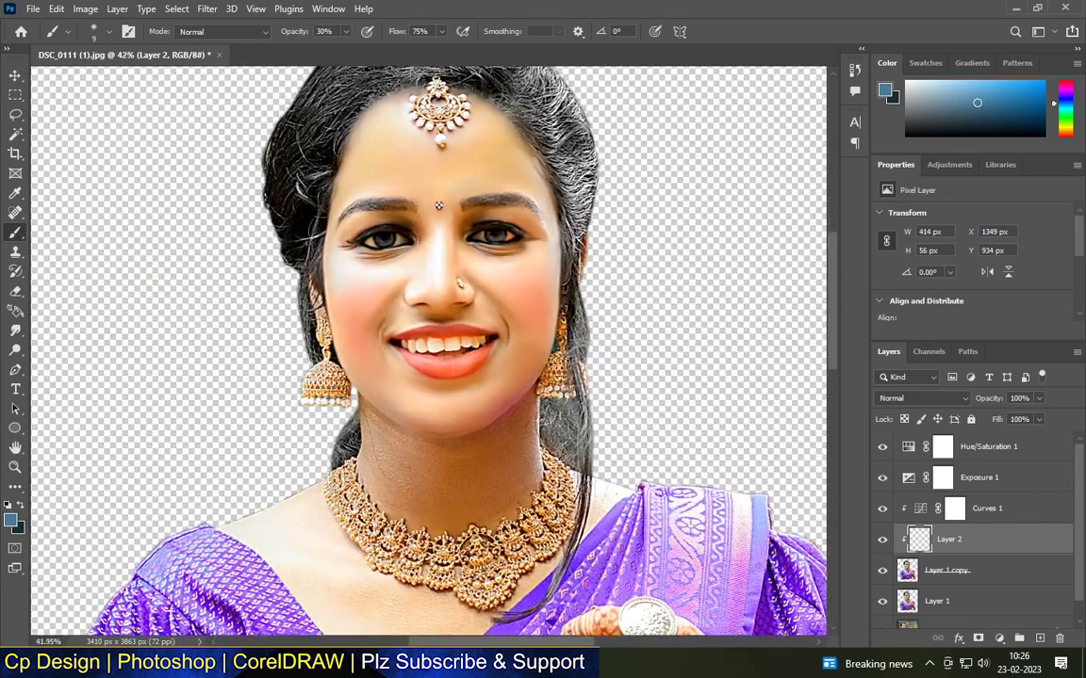
{"action": "scroll", "coordinate": [481, 230], "scroll_direction": "up", "scroll_amount": 6}
{"action": "left_click", "coordinate": [11, 520]}
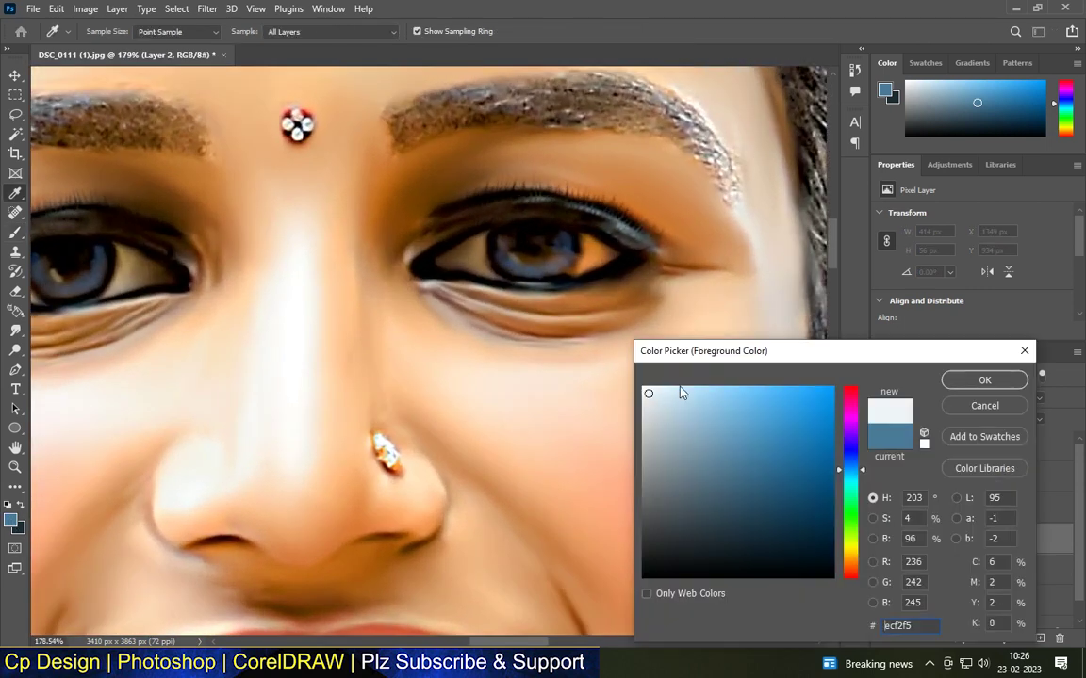
{"action": "key", "text": "Return"}
{"action": "key", "text": "b"}
Paint a near-white catchlight in her left iris and soft highlights at that eye's inner corner on Layer 2.
{"action": "scroll", "coordinate": [527, 274], "scroll_direction": "up", "scroll_amount": 4}
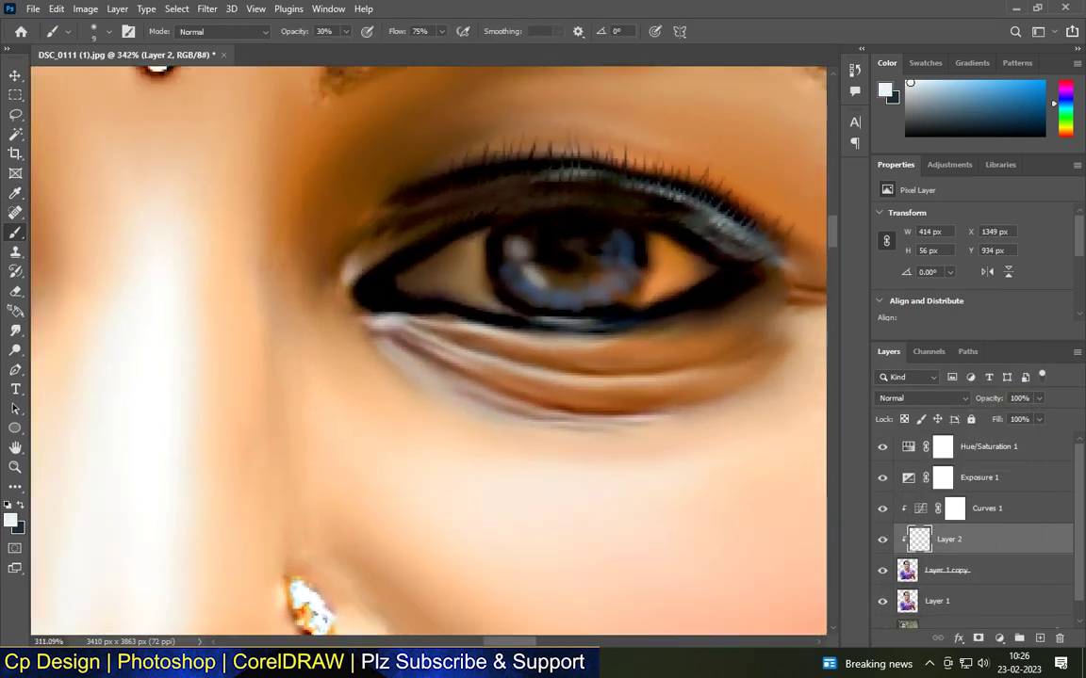
{"action": "scroll", "coordinate": [471, 283], "scroll_direction": "down", "scroll_amount": 7}
{"action": "scroll", "coordinate": [472, 282], "scroll_direction": "up", "scroll_amount": 7}
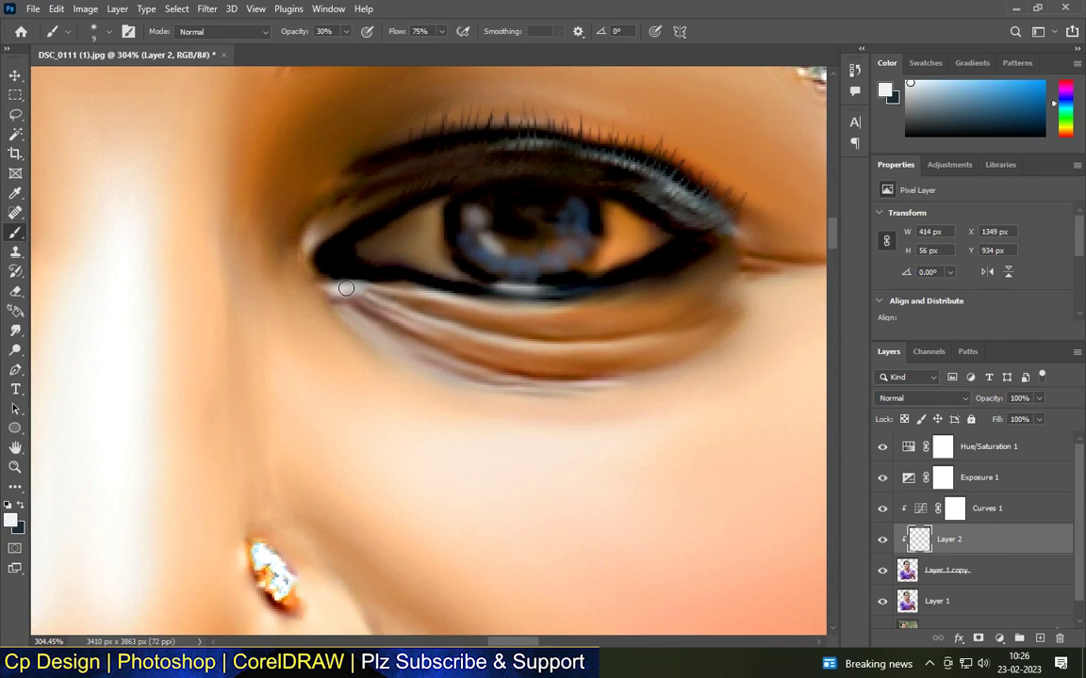
{"action": "scroll", "coordinate": [417, 217], "scroll_direction": "up", "scroll_amount": 2}
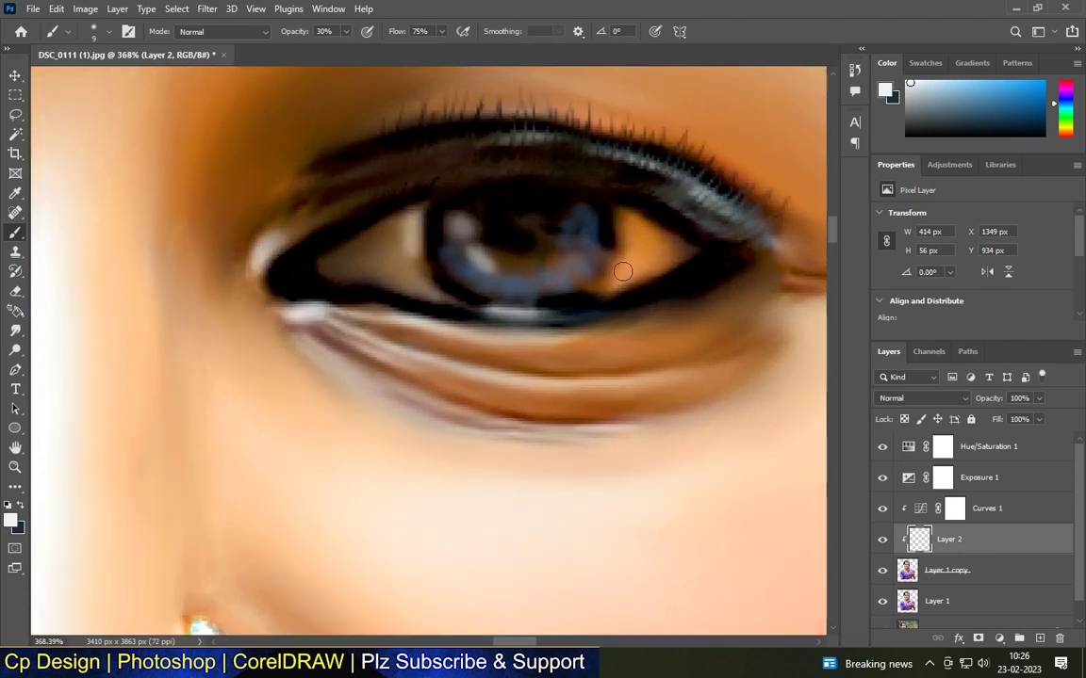
{"action": "scroll", "coordinate": [724, 220], "scroll_direction": "down", "scroll_amount": 7}
Paint near-white highlights in her right iris, around that eye's inner corner and just below its lower lash line.
{"action": "scroll", "coordinate": [357, 282], "scroll_direction": "up", "scroll_amount": 6}
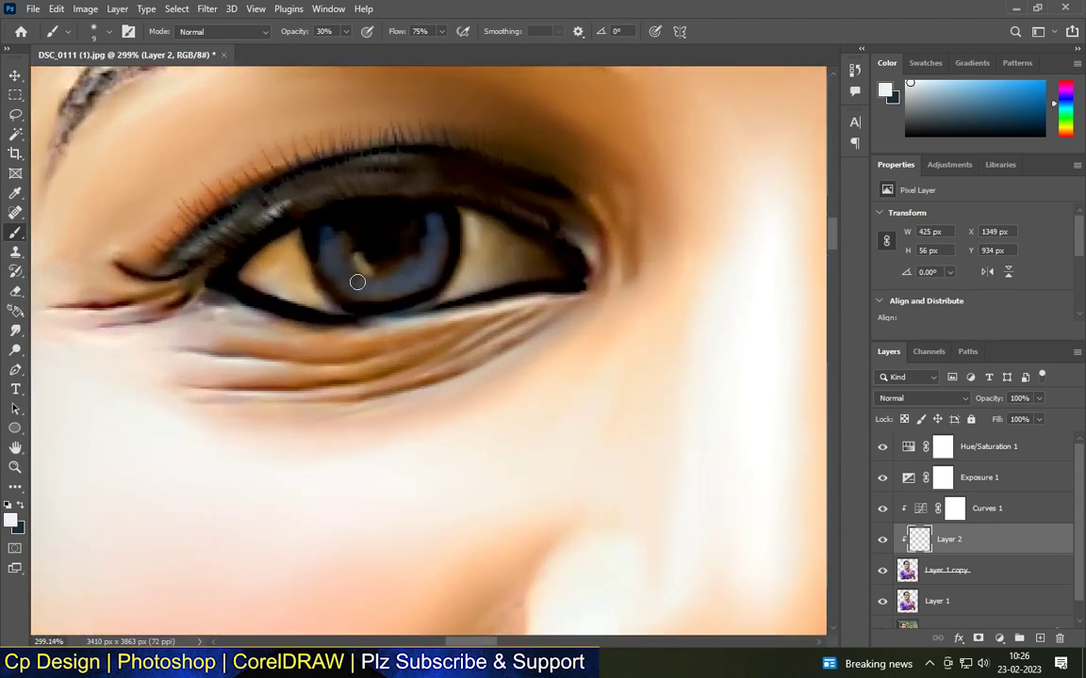
{"action": "left_click_drag", "start_coordinate": [370, 320], "coordinate": [407, 321]}
{"action": "left_click_drag", "start_coordinate": [562, 300], "coordinate": [502, 299]}
{"action": "left_click_drag", "start_coordinate": [591, 260], "coordinate": [567, 229]}
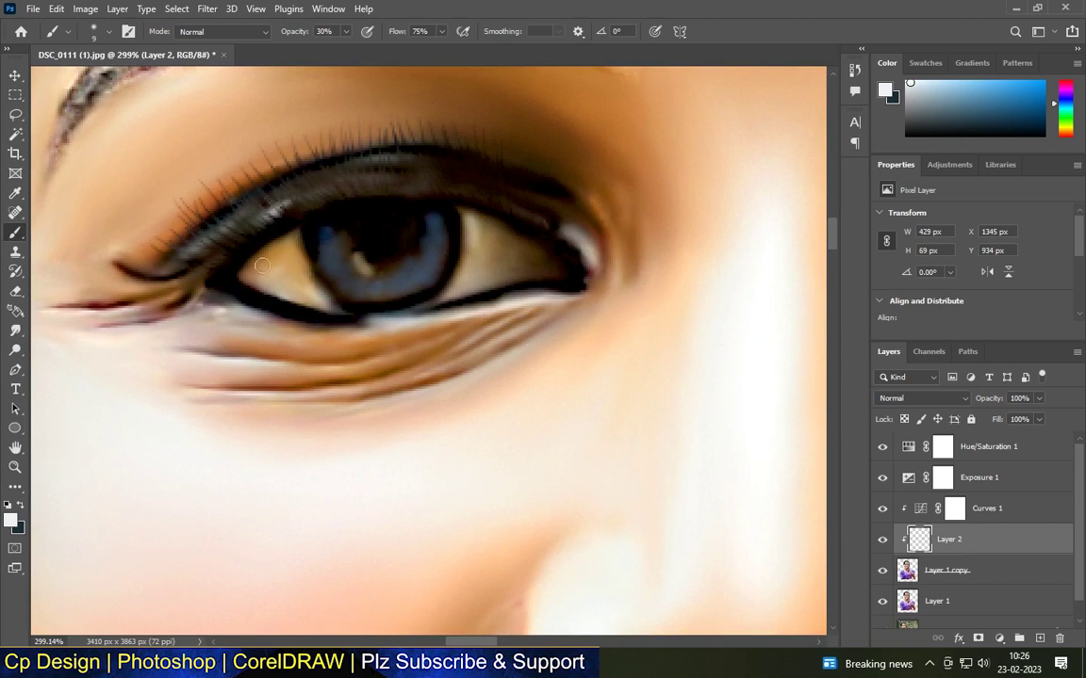
{"action": "mouse_move", "coordinate": [399, 323]}
{"action": "left_mouse_down"}
{"action": "mouse_move", "coordinate": [502, 310]}
{"action": "mouse_move", "coordinate": [544, 292]}
{"action": "left_mouse_up"}
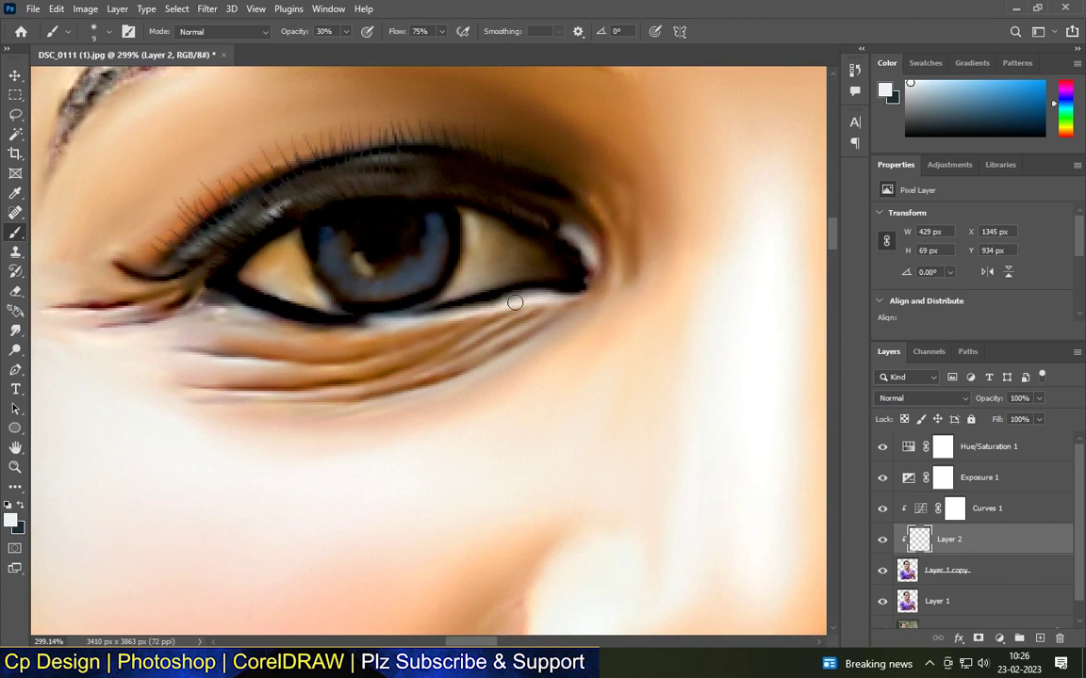
{"action": "scroll", "coordinate": [362, 262], "scroll_direction": "down", "scroll_amount": 2}
{"action": "scroll", "coordinate": [358, 243], "scroll_direction": "down", "scroll_amount": 2}
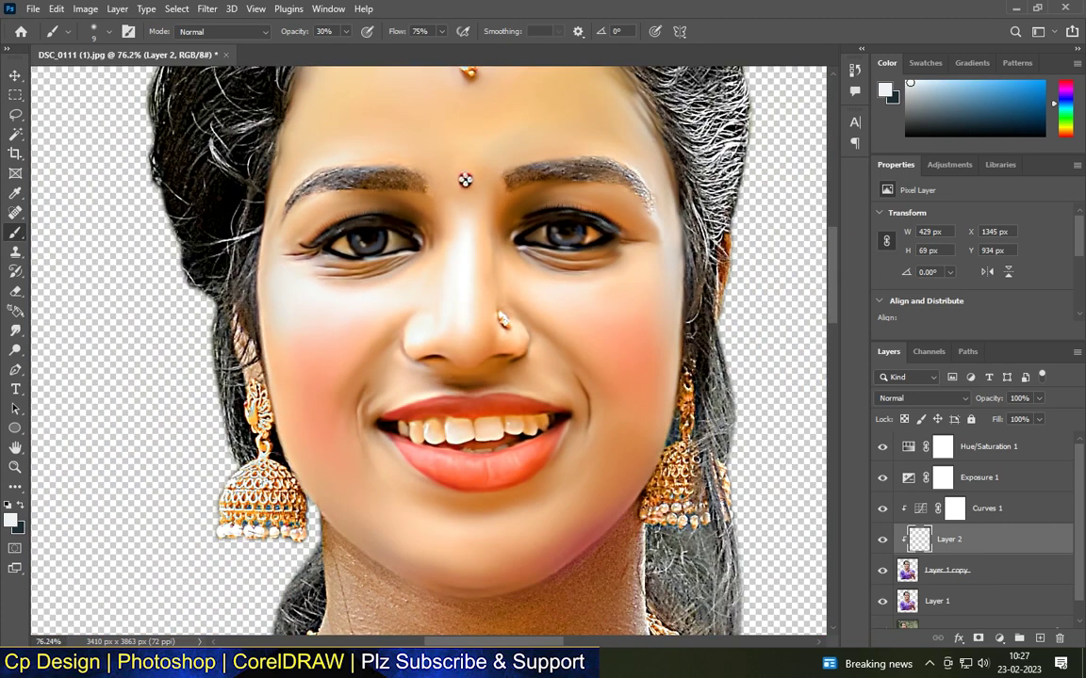
Change the foreground colour to orange for further Brush painting on Layer 2.
{"action": "scroll", "coordinate": [573, 219], "scroll_direction": "up", "scroll_amount": 2}
{"action": "left_click", "coordinate": [15, 192]}
{"action": "left_click", "coordinate": [11, 520]}
{"action": "left_click", "coordinate": [671, 330]}
{"action": "key", "text": "Return"}
{"action": "key", "text": "b"}
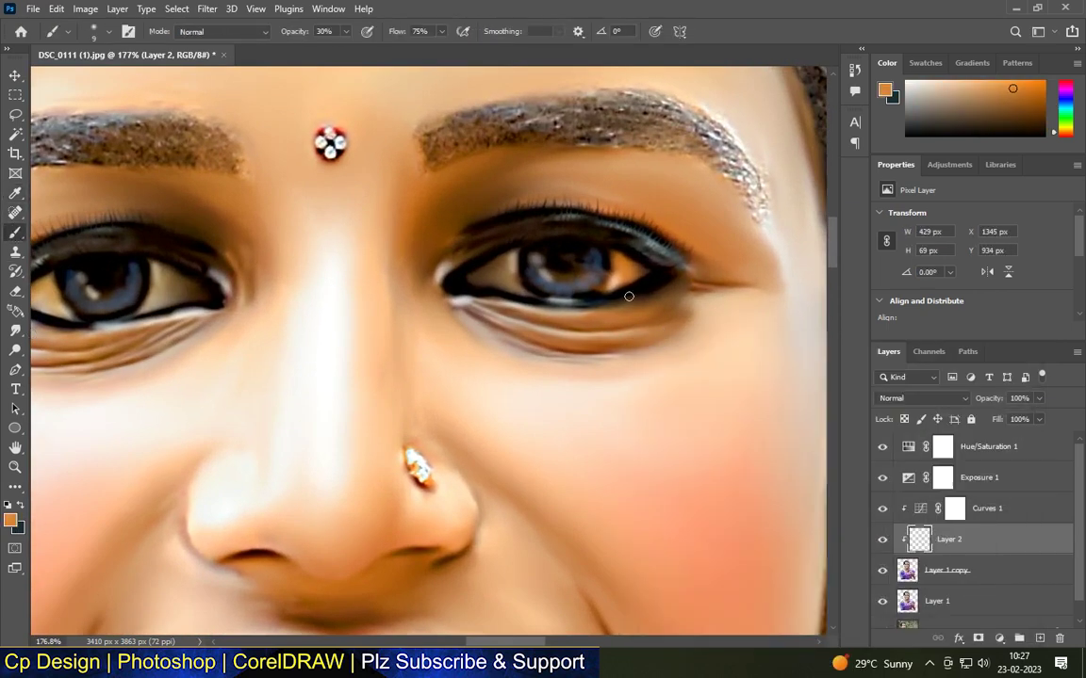
Add faint orange touches with the 9 px brush around the pupils in the irises of both eyes.
{"action": "scroll", "coordinate": [565, 274], "scroll_direction": "up", "scroll_amount": 3}
{"action": "scroll", "coordinate": [490, 245], "scroll_direction": "down", "scroll_amount": 3}
{"action": "scroll", "coordinate": [527, 207], "scroll_direction": "up", "scroll_amount": 3}
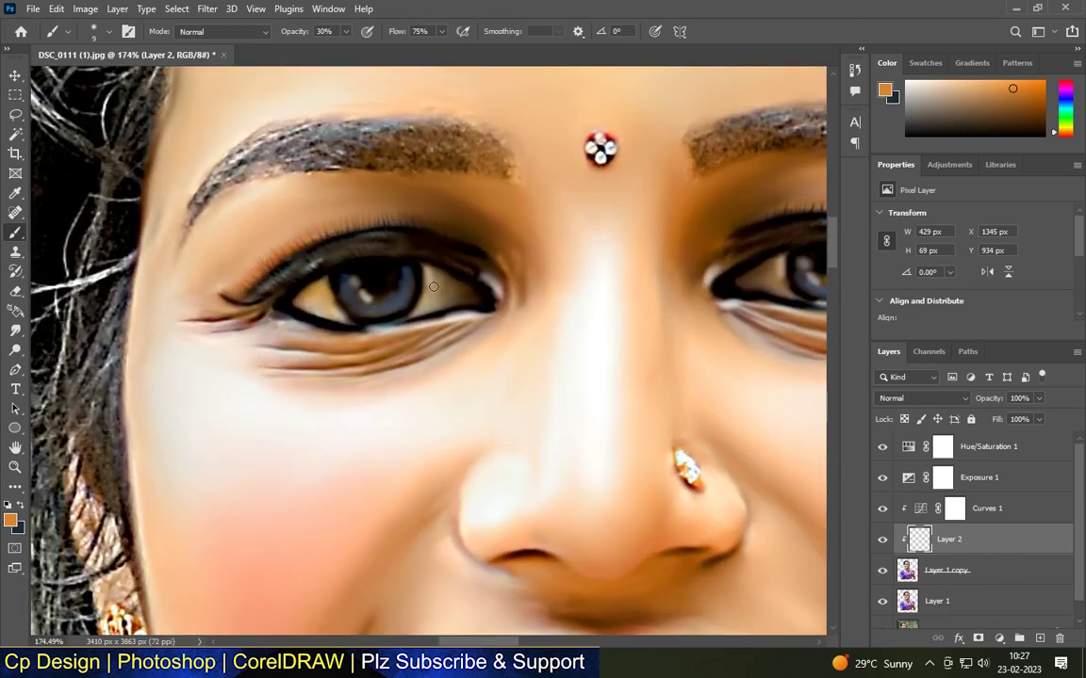
{"action": "scroll", "coordinate": [433, 287], "scroll_direction": "up", "scroll_amount": 4}
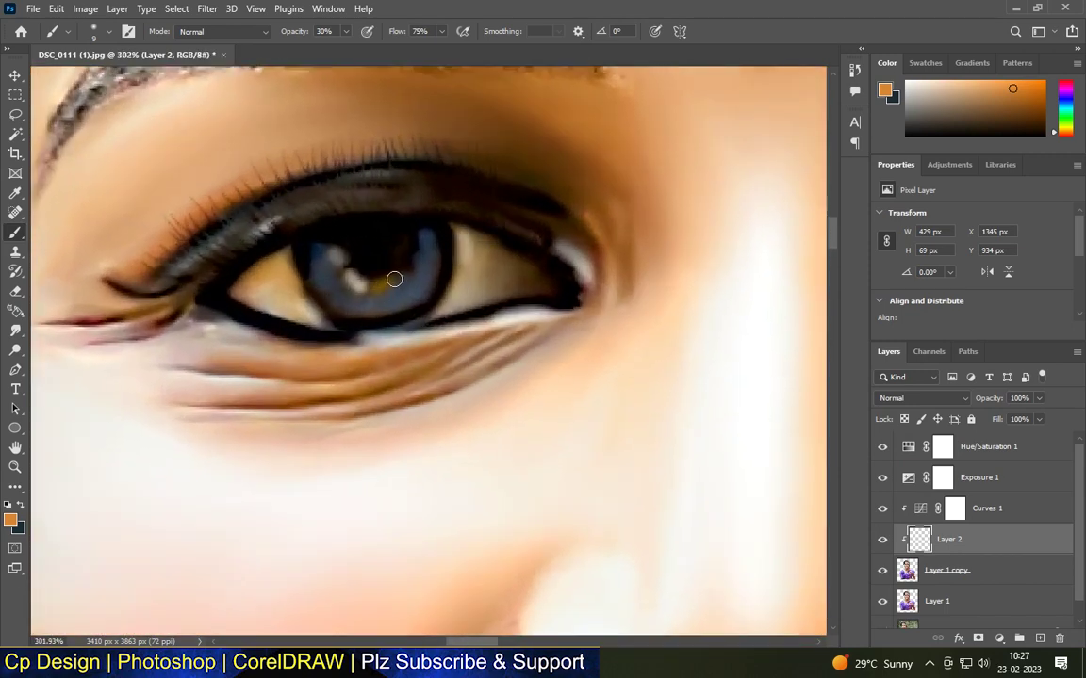
{"action": "scroll", "coordinate": [369, 253], "scroll_direction": "down", "scroll_amount": 5}
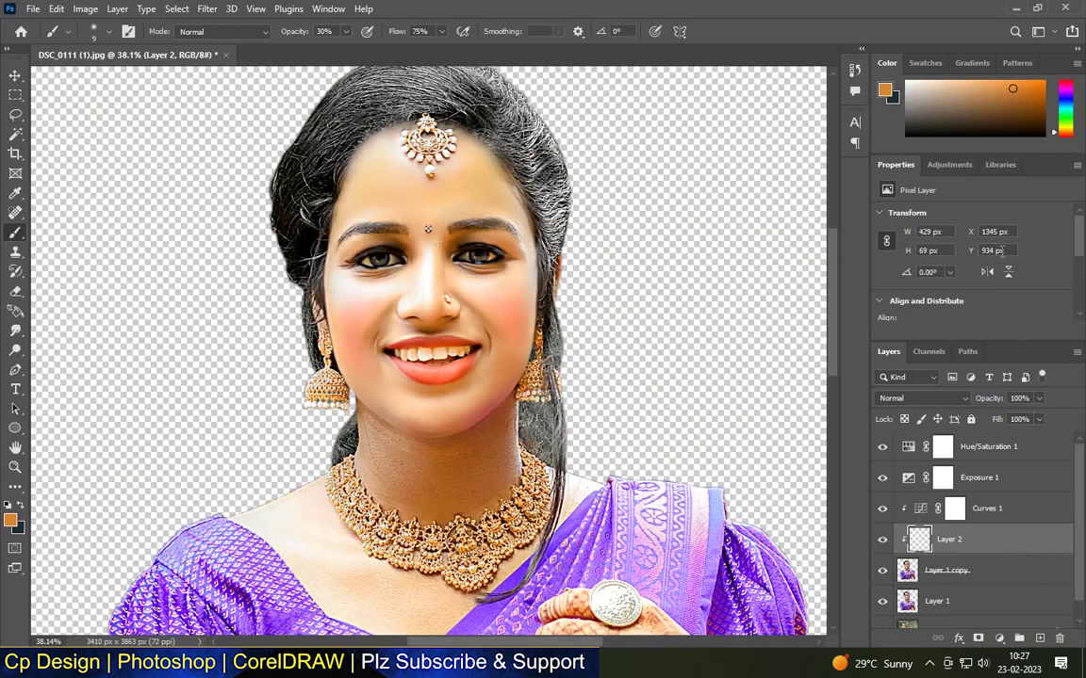
Blend the painted highlights of her left eye on Layer 2 using the Smudge tool at 10 px and 30% strength.
{"action": "key", "text": "v"}
{"action": "left_click", "coordinate": [15, 329]}
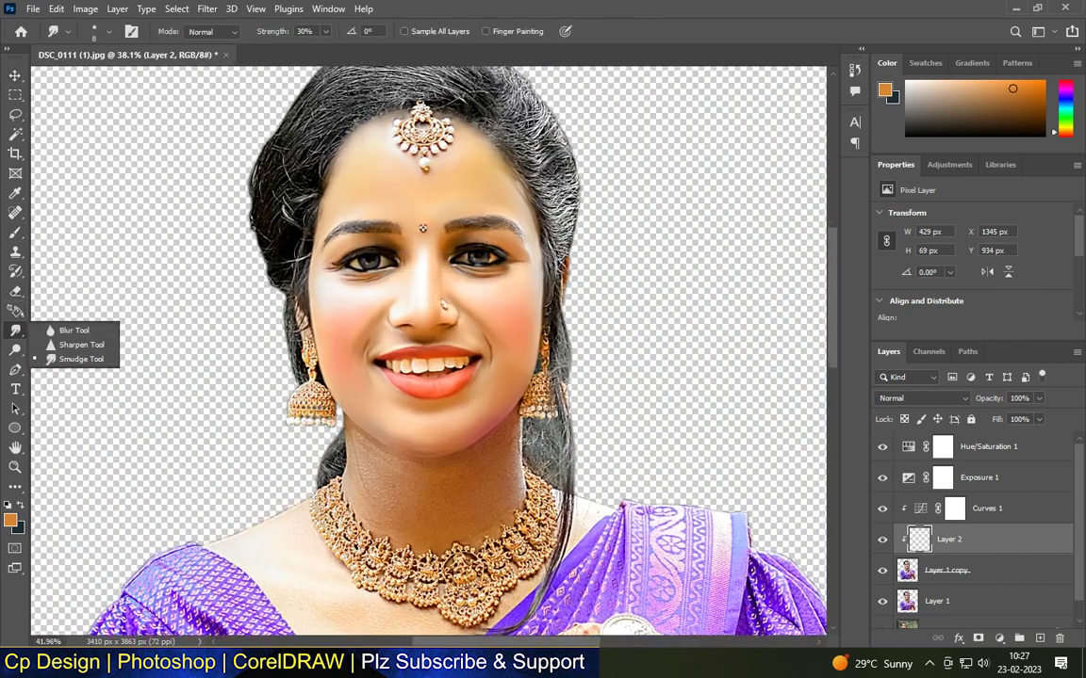
{"action": "scroll", "coordinate": [485, 243], "scroll_direction": "up", "scroll_amount": 5}
{"action": "scroll", "coordinate": [430, 323], "scroll_direction": "up", "scroll_amount": 2}
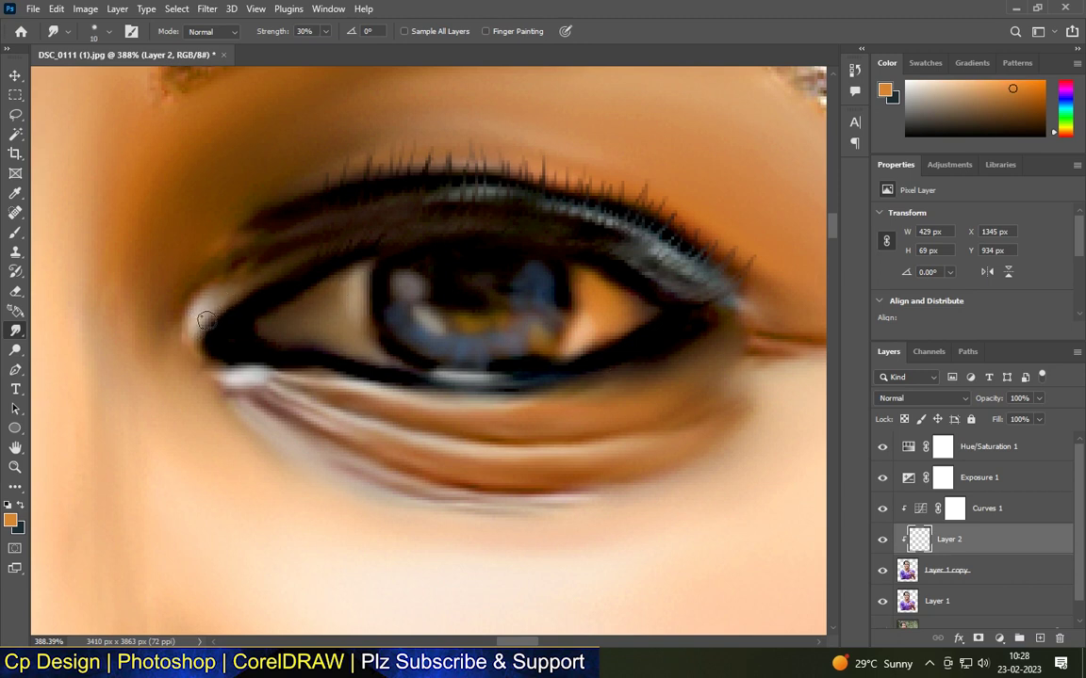
{"action": "left_click_drag", "start_coordinate": [221, 374], "coordinate": [256, 381]}
{"action": "scroll", "coordinate": [519, 320], "scroll_direction": "down", "scroll_amount": 8}
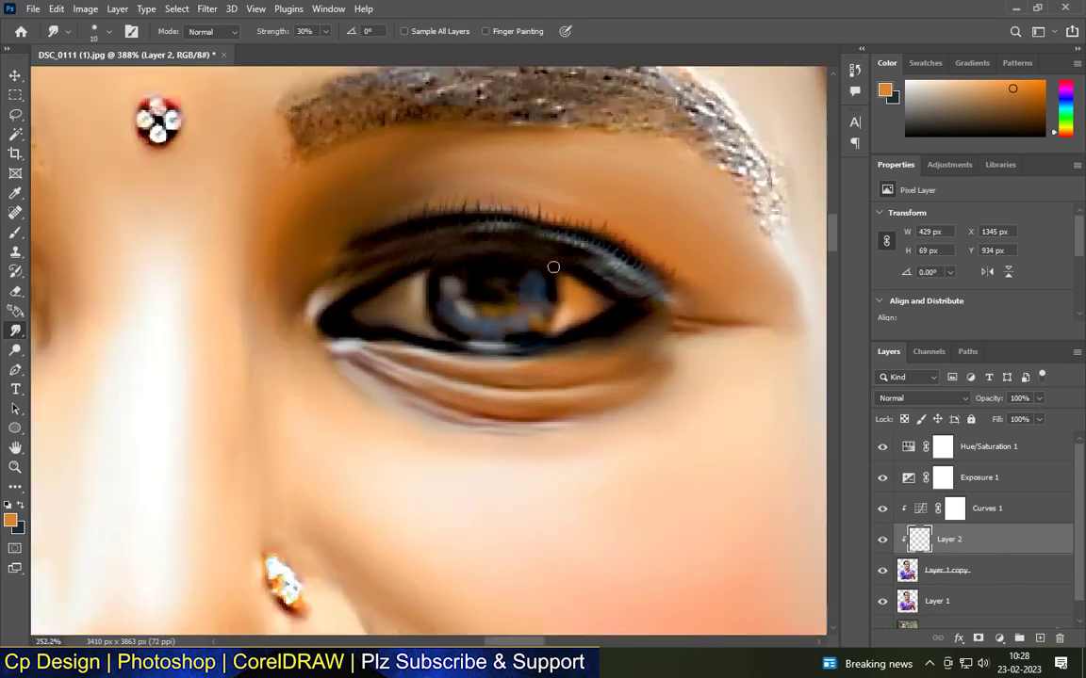
{"action": "scroll", "coordinate": [552, 273], "scroll_direction": "up", "scroll_amount": 7}
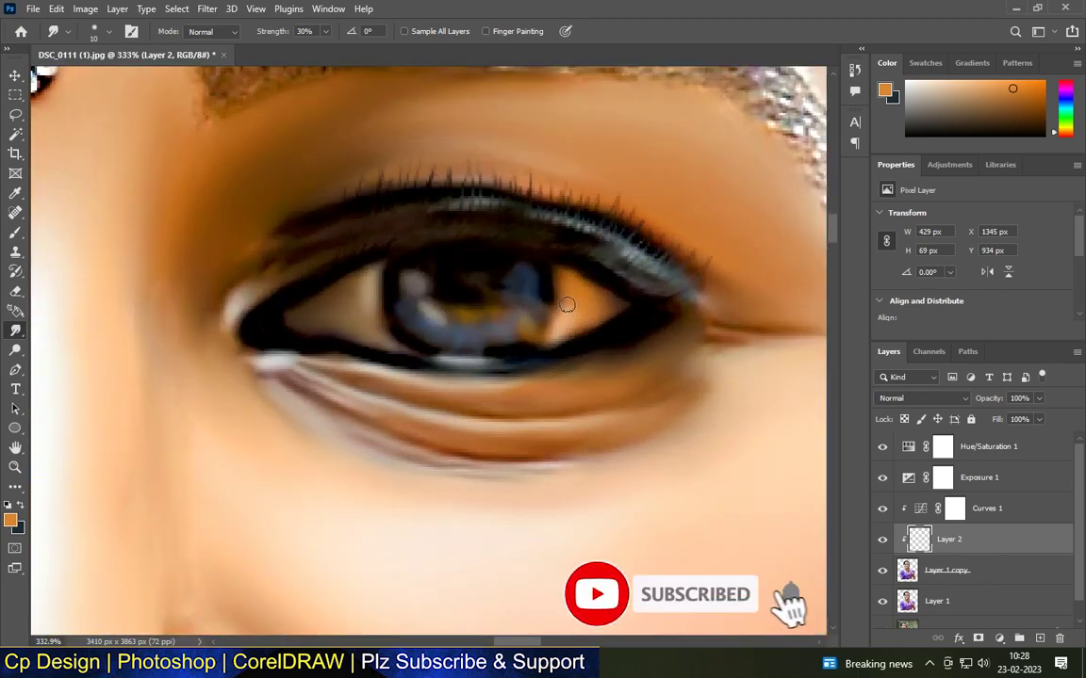
{"action": "scroll", "coordinate": [564, 311], "scroll_direction": "down", "scroll_amount": 5}
{"action": "scroll", "coordinate": [585, 242], "scroll_direction": "down", "scroll_amount": 4}
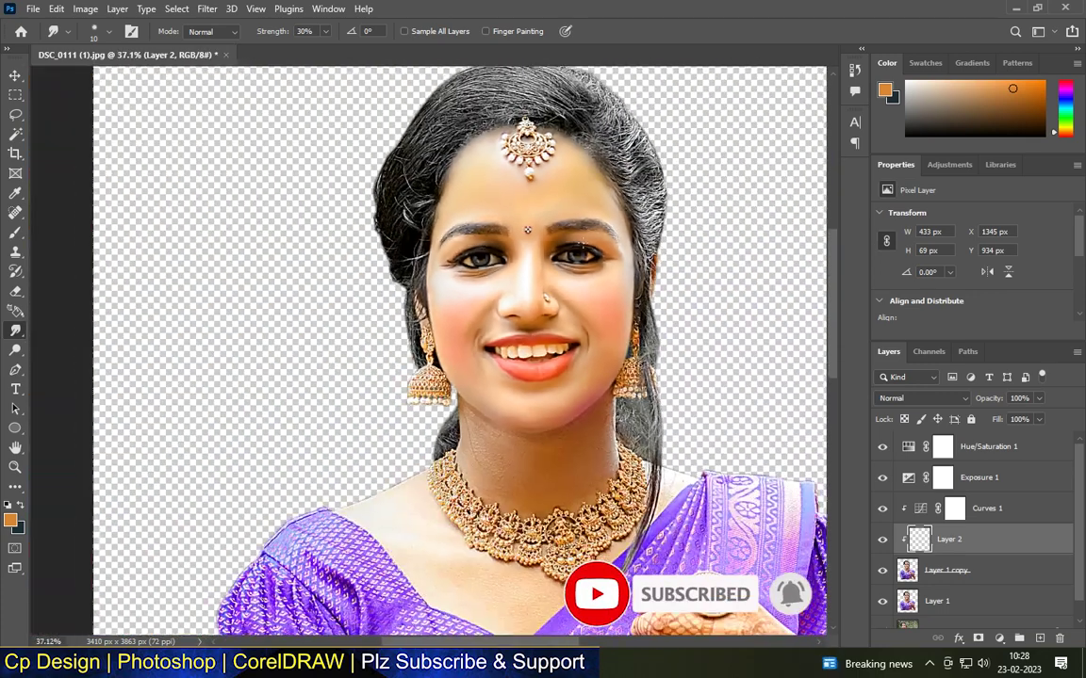
{"action": "scroll", "coordinate": [544, 241], "scroll_direction": "up", "scroll_amount": 10}
{"action": "scroll", "coordinate": [716, 339], "scroll_direction": "up", "scroll_amount": 3}
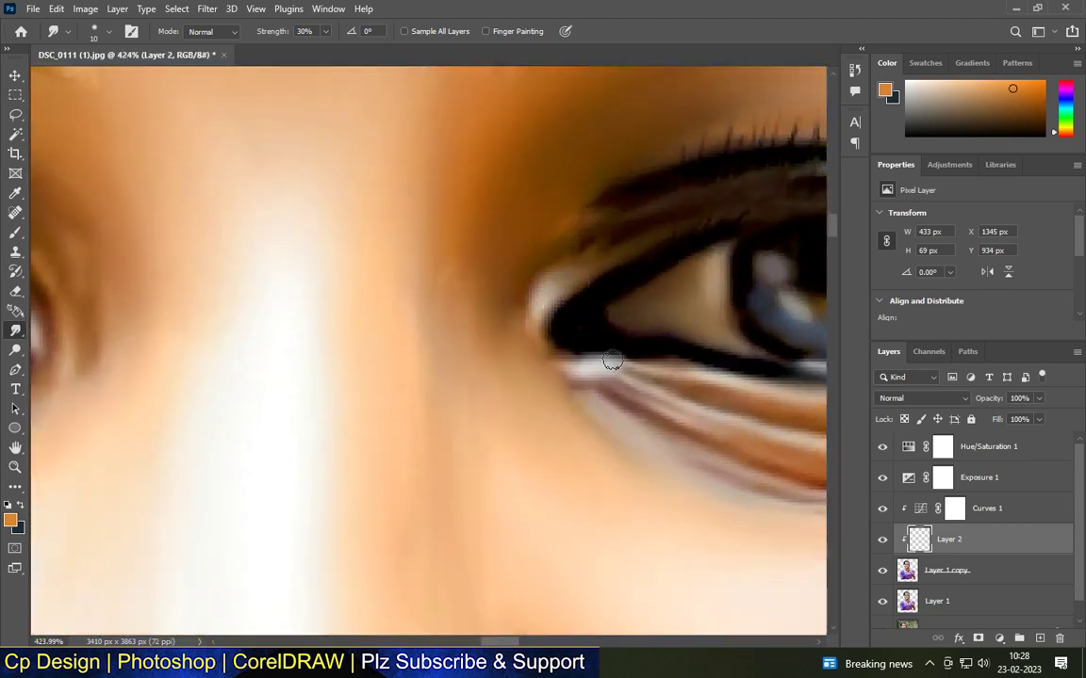
Smudge the painted highlights around the inner corner and lower lid of her right eye on Layer 2.
{"action": "scroll", "coordinate": [646, 370], "scroll_direction": "down", "scroll_amount": 3}
{"action": "scroll", "coordinate": [290, 363], "scroll_direction": "up", "scroll_amount": 4}
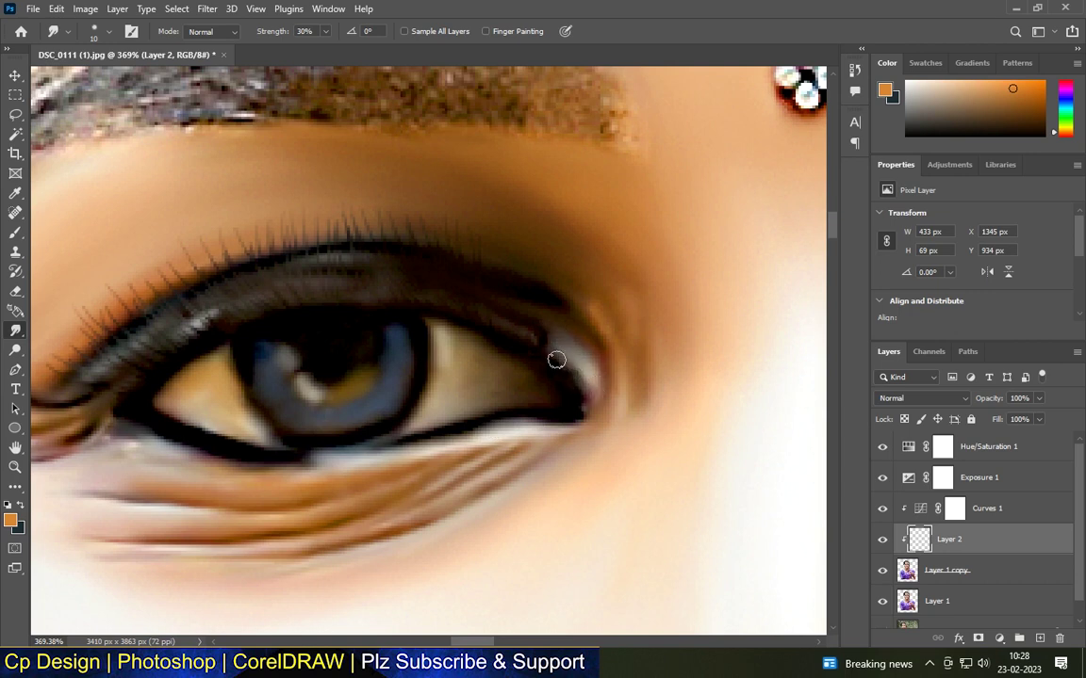
{"action": "scroll", "coordinate": [564, 342], "scroll_direction": "down", "scroll_amount": 2}
{"action": "scroll", "coordinate": [342, 279], "scroll_direction": "up", "scroll_amount": 3}
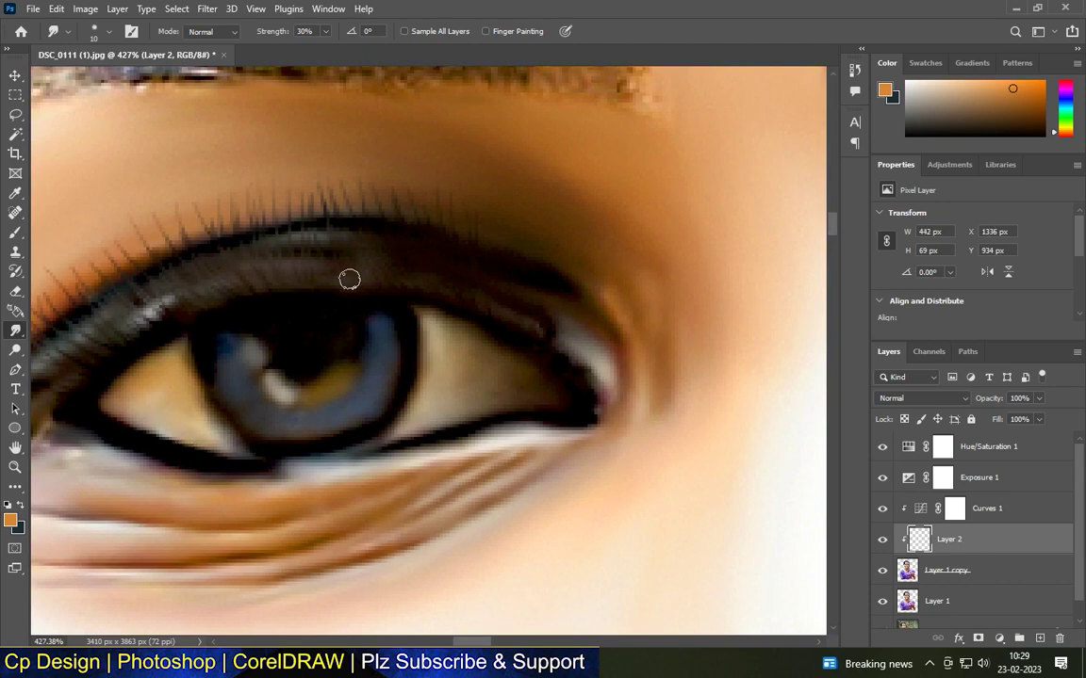
{"action": "scroll", "coordinate": [340, 261], "scroll_direction": "down", "scroll_amount": 8}
Switch the Smudge tool to an 11 px three-dot brush tip and set its strength to 60%.
{"action": "scroll", "coordinate": [428, 179], "scroll_direction": "up", "scroll_amount": 3}
{"action": "left_click", "coordinate": [108, 32]}
{"action": "scroll", "coordinate": [429, 283], "scroll_direction": "up", "scroll_amount": 2}
{"action": "scroll", "coordinate": [491, 262], "scroll_direction": "up", "scroll_amount": 3}
{"action": "left_click", "coordinate": [326, 32]}
{"action": "left_click", "coordinate": [257, 64]}
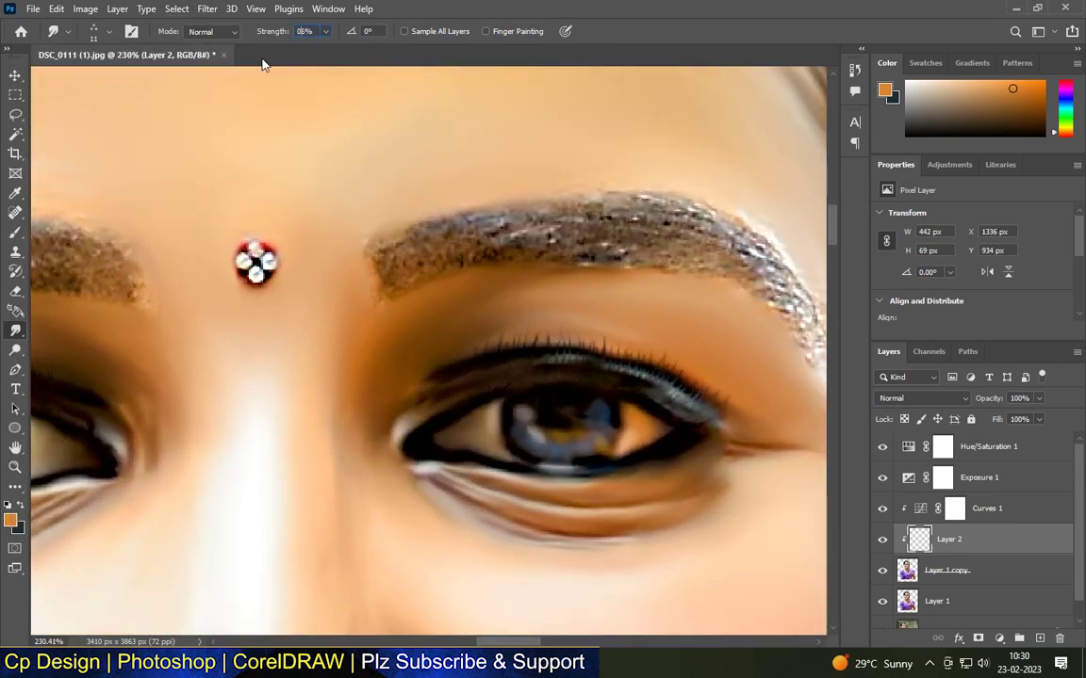
{"action": "type", "text": "60"}
{"action": "key", "text": "Return"}
Smudge her left eyebrow on Layer 1 copy into smooth hair-like strokes from the inner end to the tail.
{"action": "scroll", "coordinate": [409, 283], "scroll_direction": "up", "scroll_amount": 1}
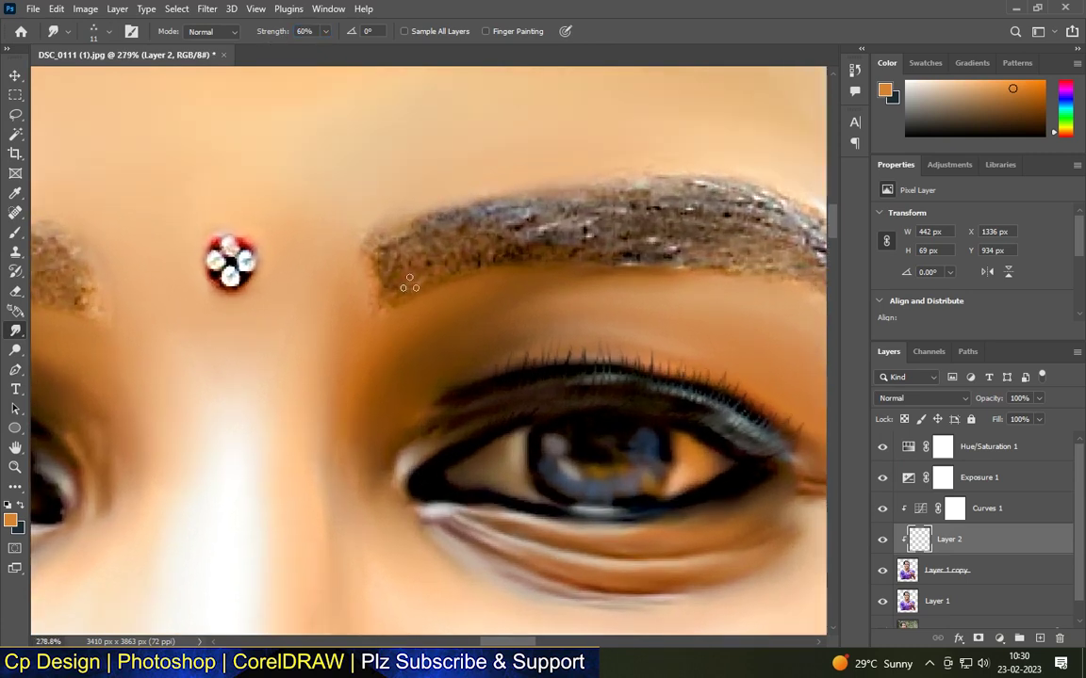
{"action": "scroll", "coordinate": [565, 219], "scroll_direction": "up", "scroll_amount": 1}
{"action": "left_click", "coordinate": [947, 572]}
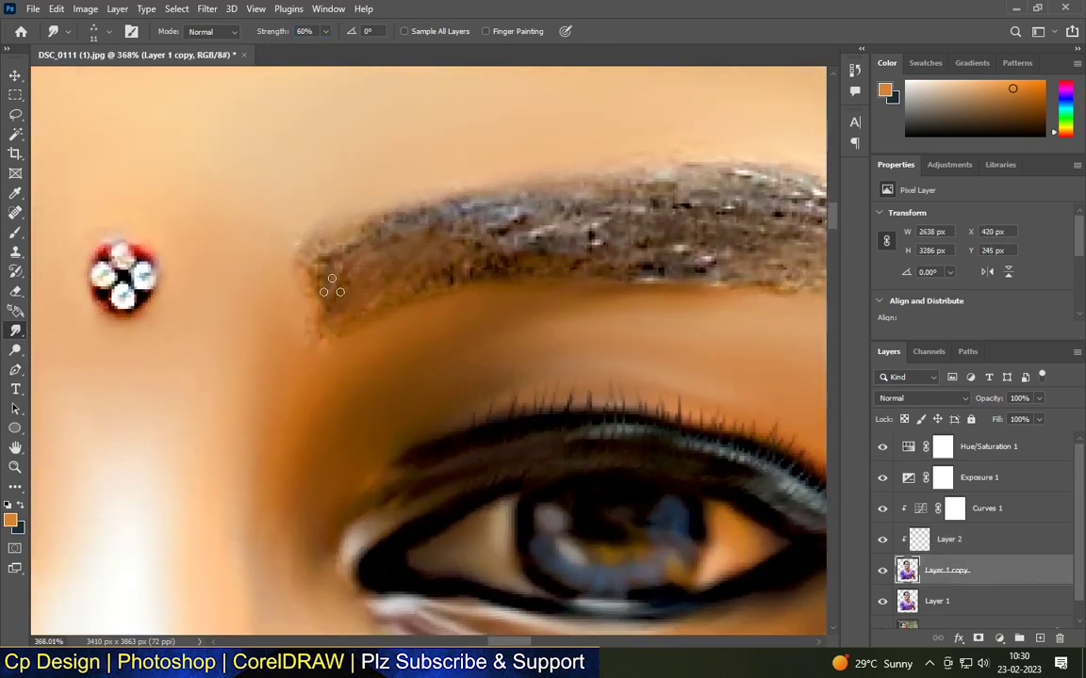
{"action": "scroll", "coordinate": [452, 188], "scroll_direction": "down", "scroll_amount": 2}
{"action": "scroll", "coordinate": [467, 234], "scroll_direction": "up", "scroll_amount": 1}
{"action": "scroll", "coordinate": [466, 234], "scroll_direction": "up", "scroll_amount": 1}
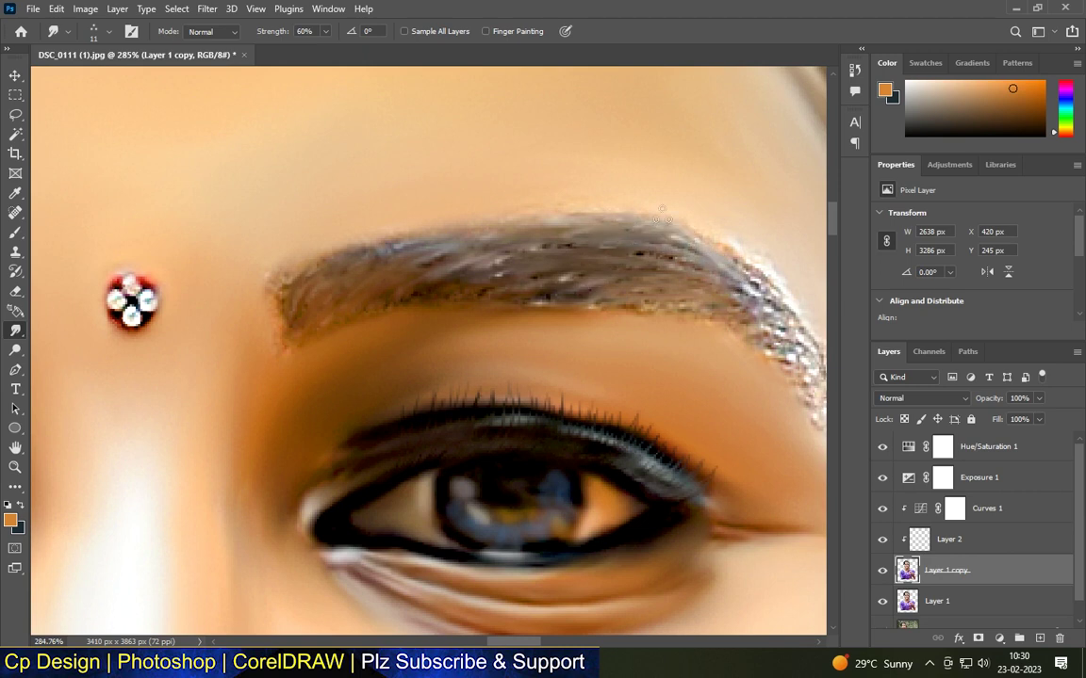
{"action": "scroll", "coordinate": [697, 283], "scroll_direction": "down", "scroll_amount": 3}
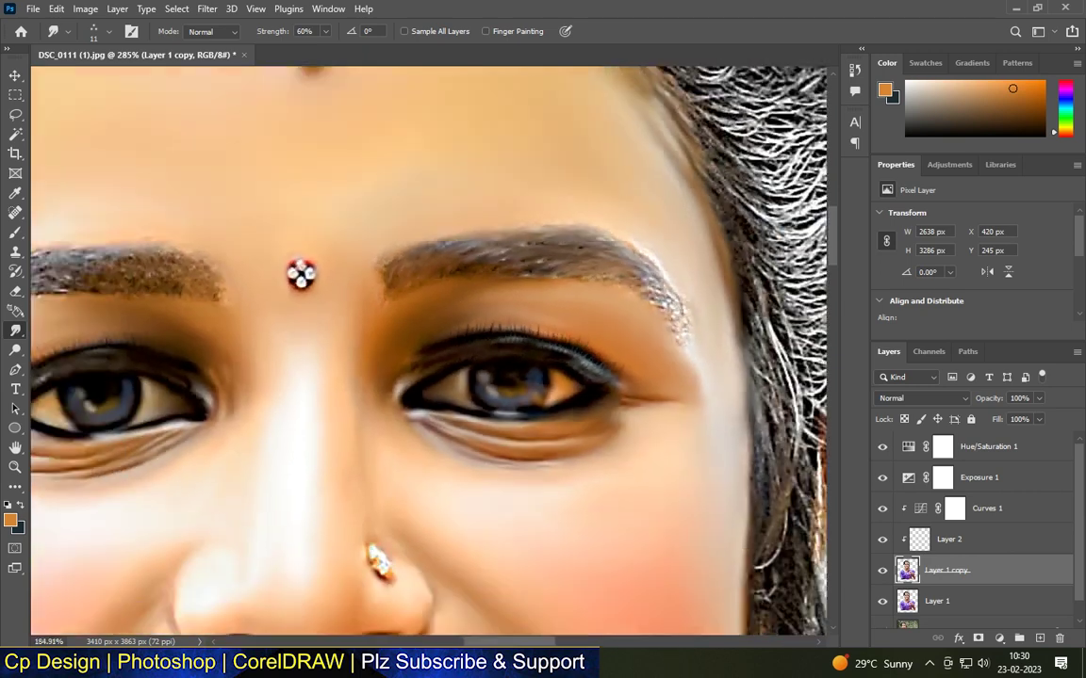
{"action": "scroll", "coordinate": [664, 347], "scroll_direction": "up", "scroll_amount": 3}
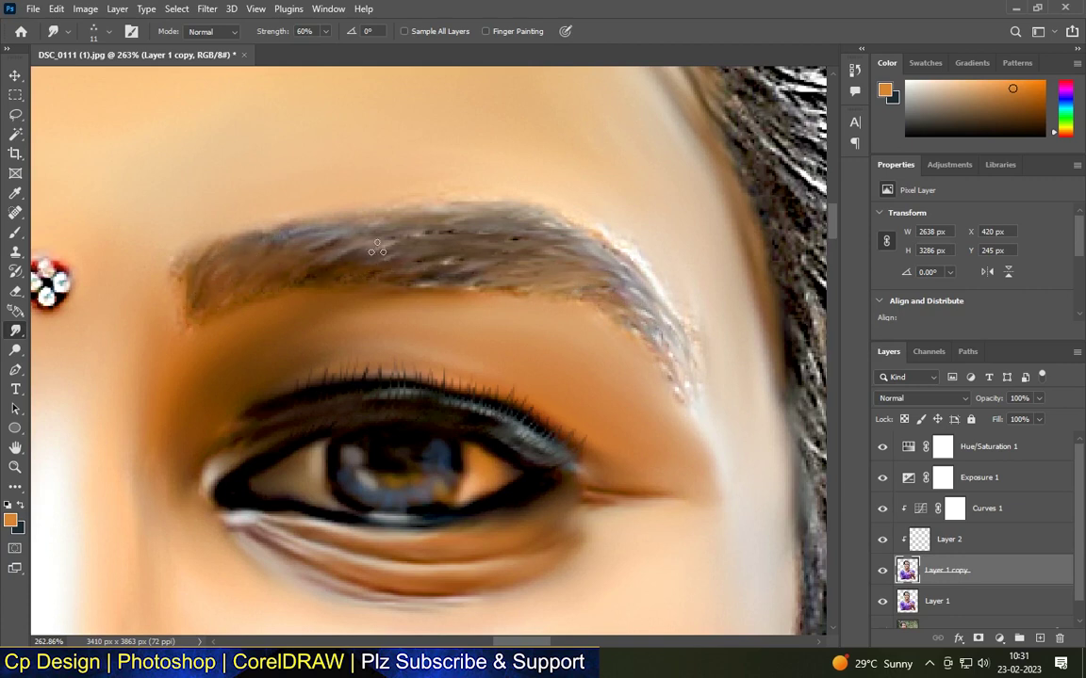
Smudge her right eyebrow on Layer 1 copy into smooth strokes that follow its hair direction.
{"action": "scroll", "coordinate": [615, 245], "scroll_direction": "down", "scroll_amount": 3}
{"action": "scroll", "coordinate": [490, 276], "scroll_direction": "up", "scroll_amount": 3}
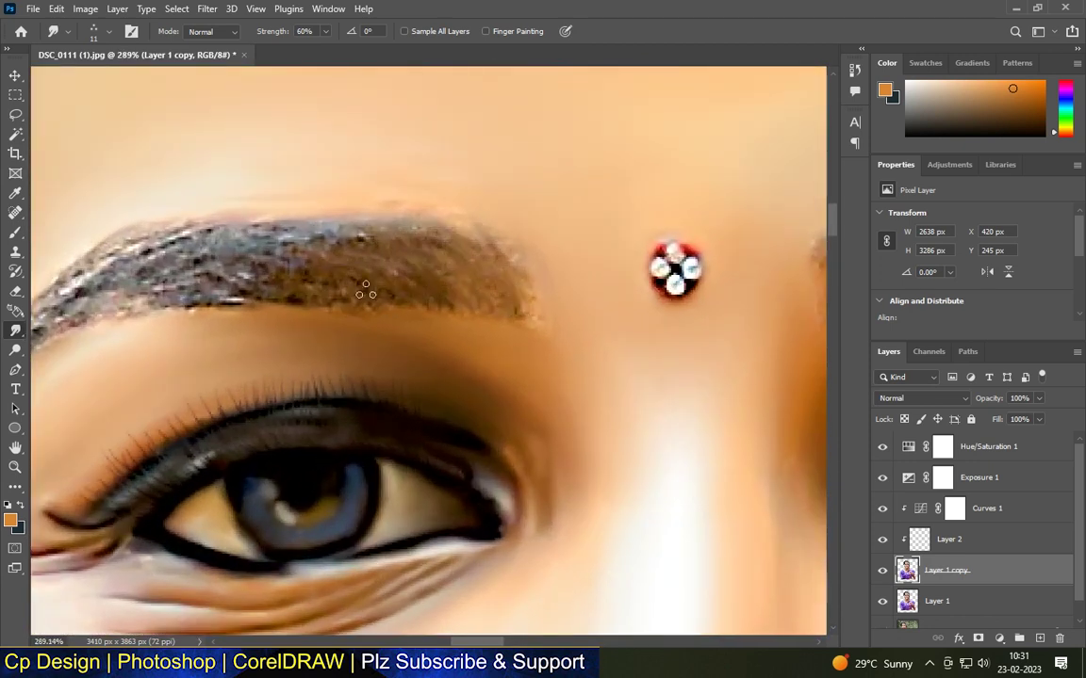
{"action": "mouse_move", "coordinate": [311, 255]}
{"action": "left_mouse_down"}
{"action": "mouse_move", "coordinate": [249, 290]}
{"action": "mouse_move", "coordinate": [313, 281]}
{"action": "mouse_move", "coordinate": [288, 279]}
{"action": "mouse_move", "coordinate": [207, 243]}
{"action": "left_mouse_up"}
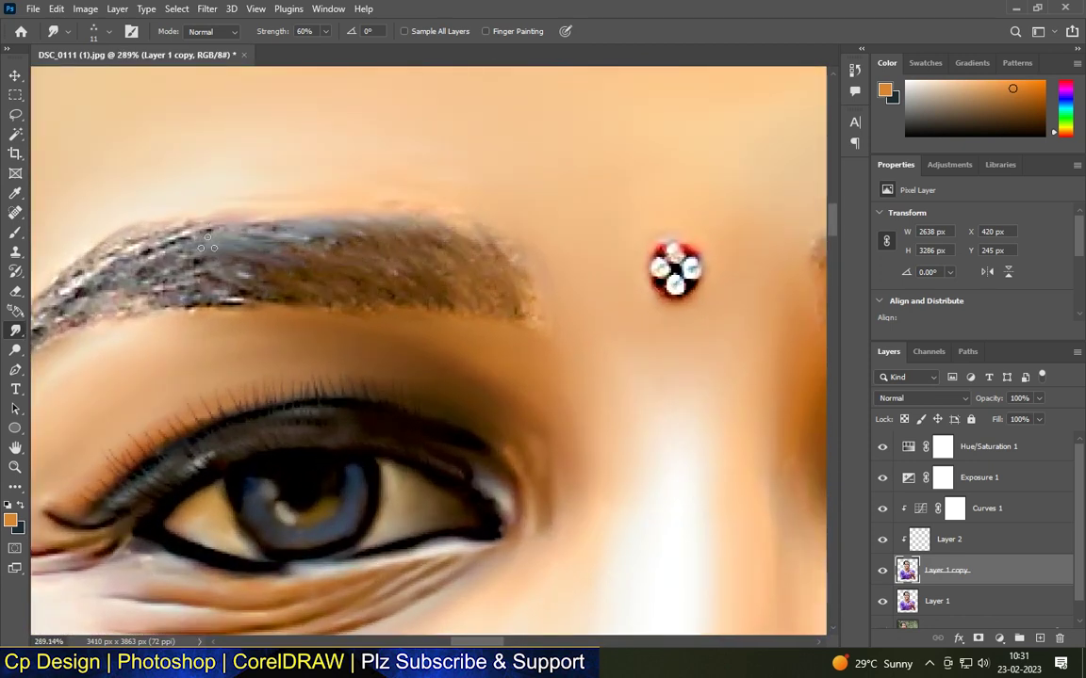
{"action": "left_click_drag", "start_coordinate": [260, 300], "coordinate": [165, 276]}
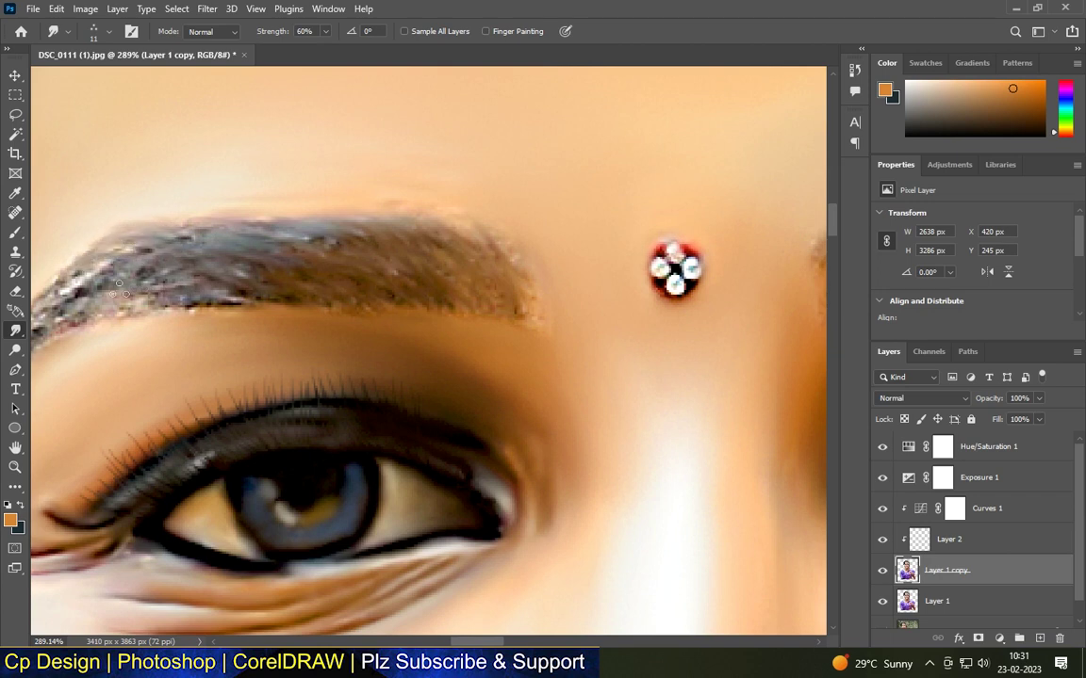
{"action": "scroll", "coordinate": [142, 321], "scroll_direction": "down", "scroll_amount": 2}
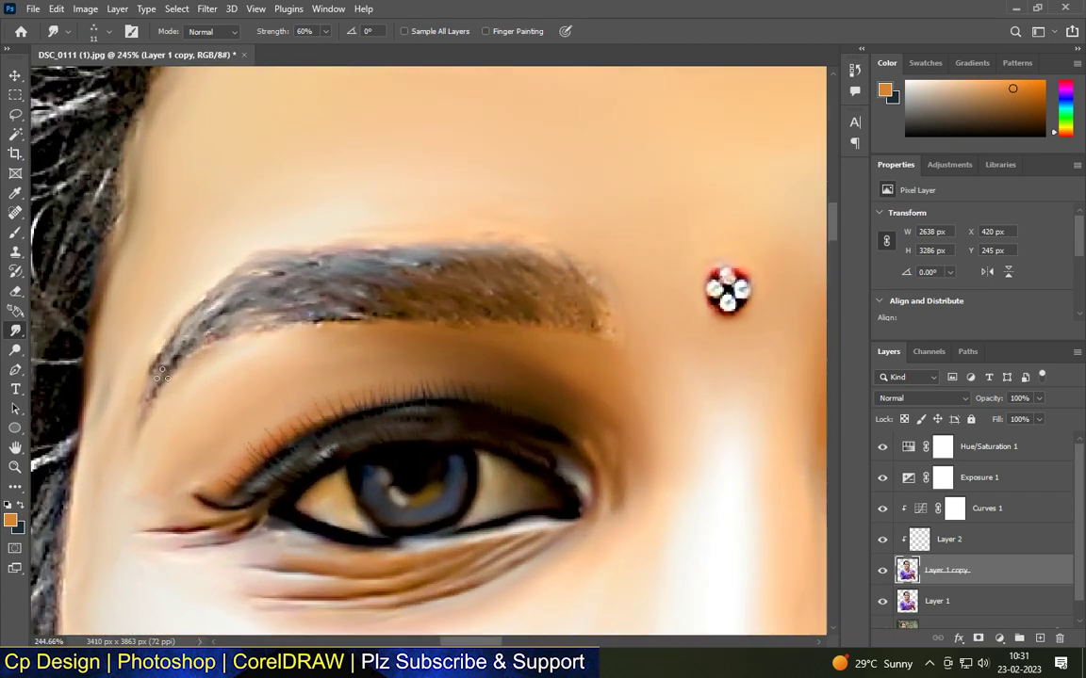
{"action": "scroll", "coordinate": [249, 296], "scroll_direction": "up", "scroll_amount": 2}
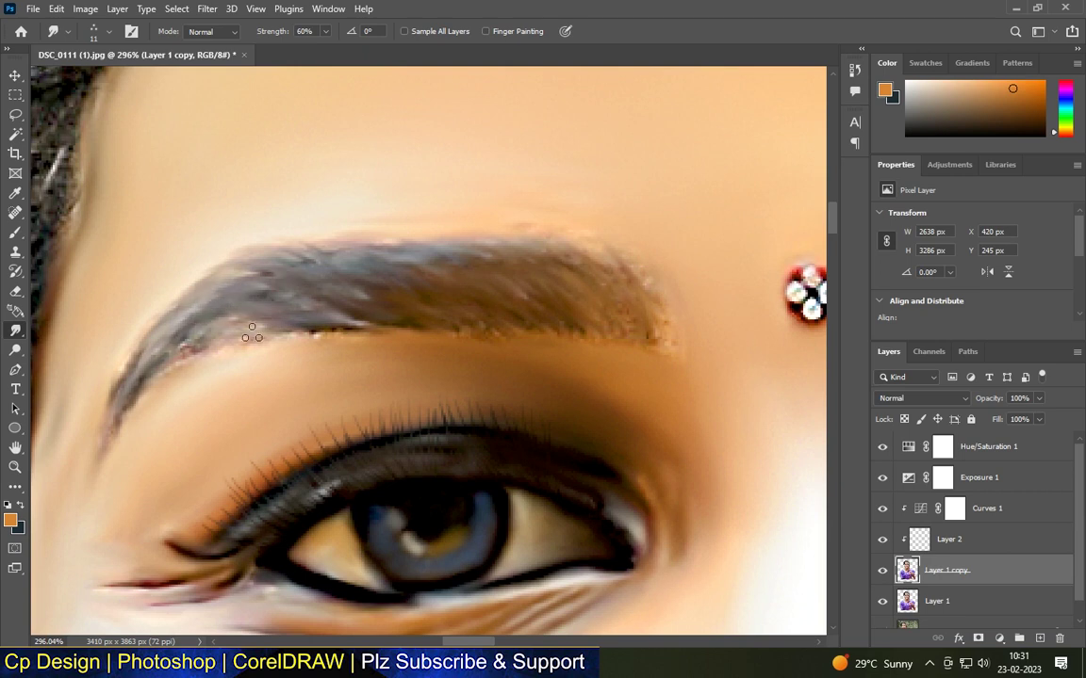
Refine the inner end, lower edge and tail of her left eyebrow with further smudge strokes.
{"action": "scroll", "coordinate": [282, 271], "scroll_direction": "down", "scroll_amount": 5}
{"action": "scroll", "coordinate": [627, 259], "scroll_direction": "up", "scroll_amount": 4}
{"action": "scroll", "coordinate": [345, 277], "scroll_direction": "up", "scroll_amount": 2}
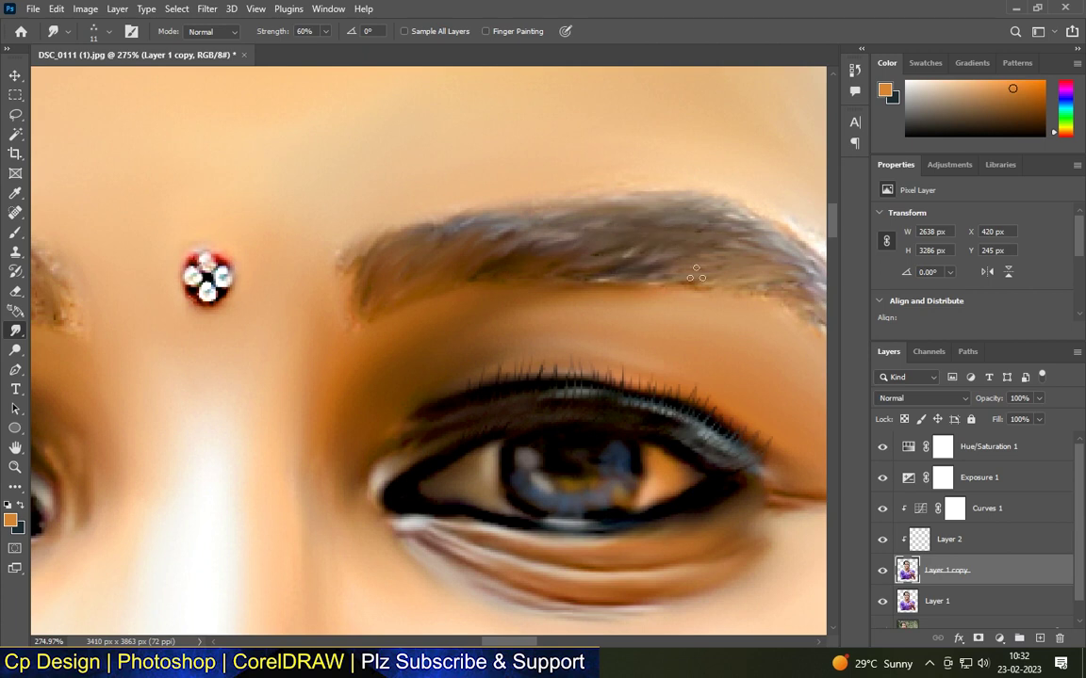
{"action": "scroll", "coordinate": [640, 248], "scroll_direction": "down", "scroll_amount": 2}
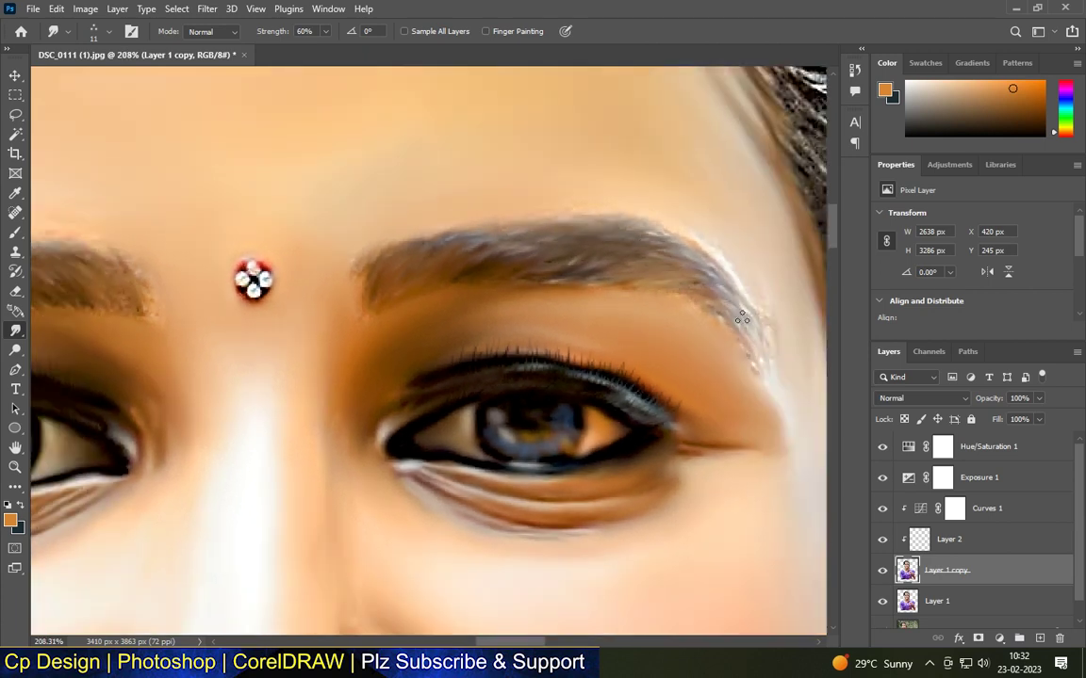
{"action": "scroll", "coordinate": [482, 238], "scroll_direction": "down", "scroll_amount": 5}
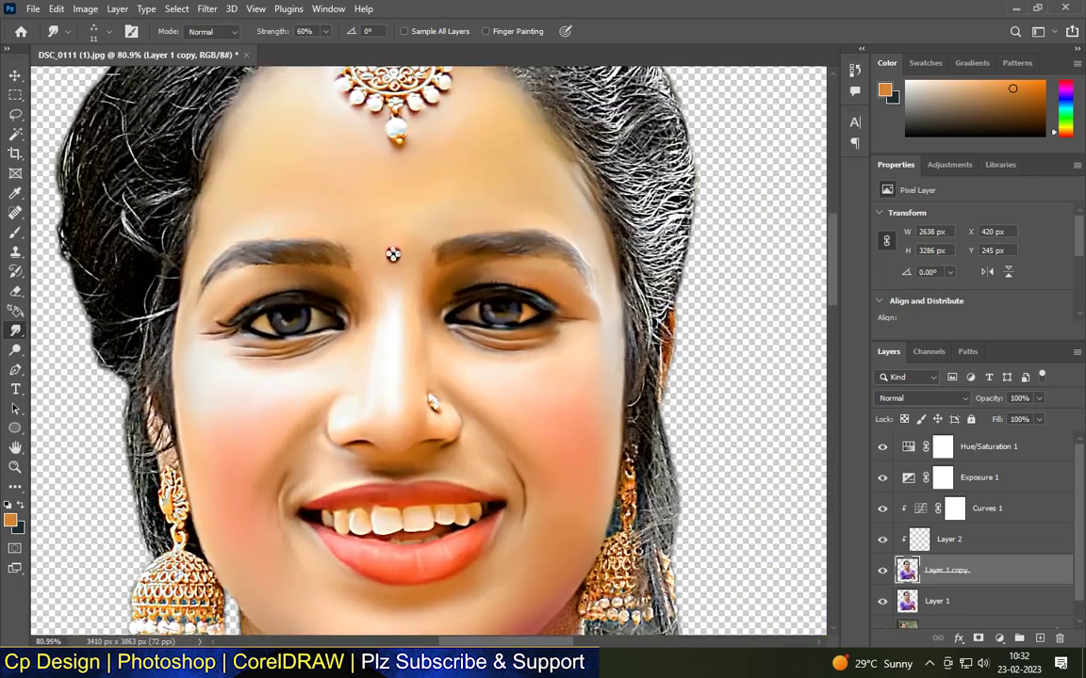
Switch the Smudge tool to the 45 px rough round brush preset with 30% strength.
{"action": "scroll", "coordinate": [525, 178], "scroll_direction": "up", "scroll_amount": 2}
{"action": "left_click", "coordinate": [98, 32]}
{"action": "left_click", "coordinate": [56, 171]}
{"action": "left_click", "coordinate": [673, 133]}
Reduce the smudge brush to 35 px and blend the inner end and tail of her left eyebrow into the surrounding skin.
{"action": "scroll", "coordinate": [555, 229], "scroll_direction": "up", "scroll_amount": 4}
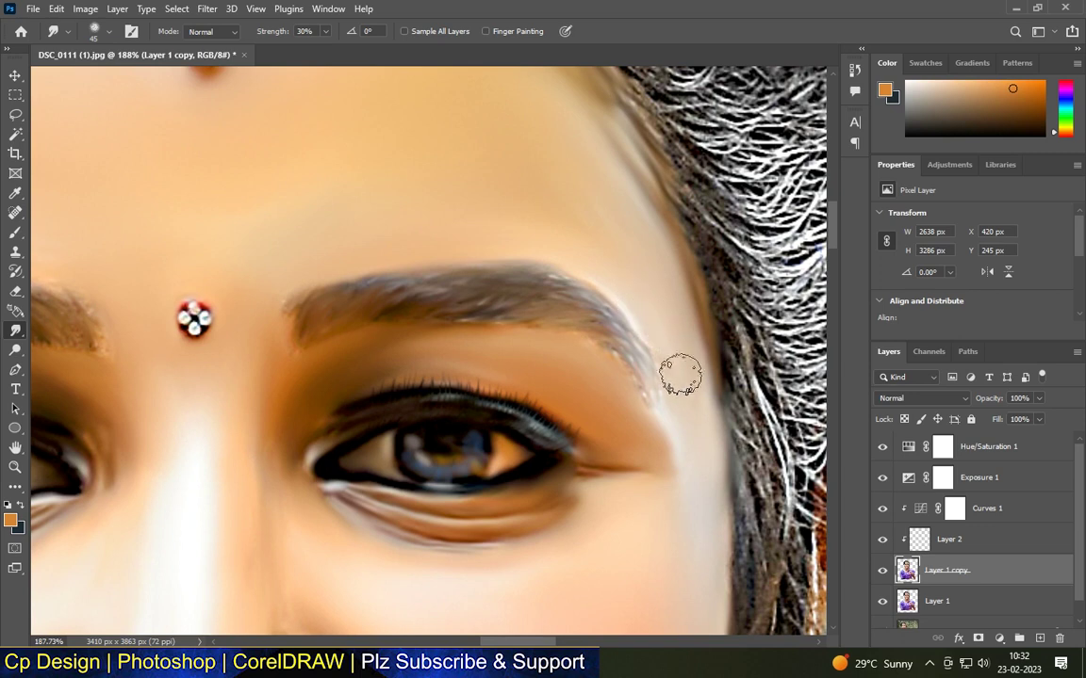
{"action": "scroll", "coordinate": [272, 315], "scroll_direction": "up", "scroll_amount": 1}
{"action": "scroll", "coordinate": [281, 375], "scroll_direction": "up", "scroll_amount": 2}
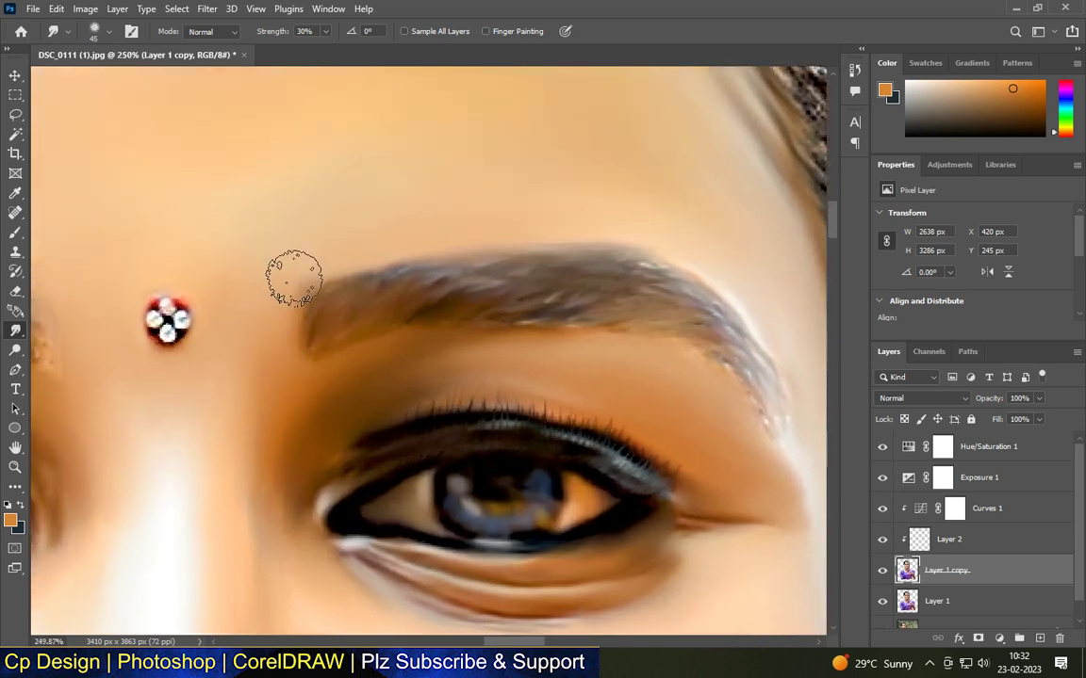
{"action": "key", "text": "bracketleft"}
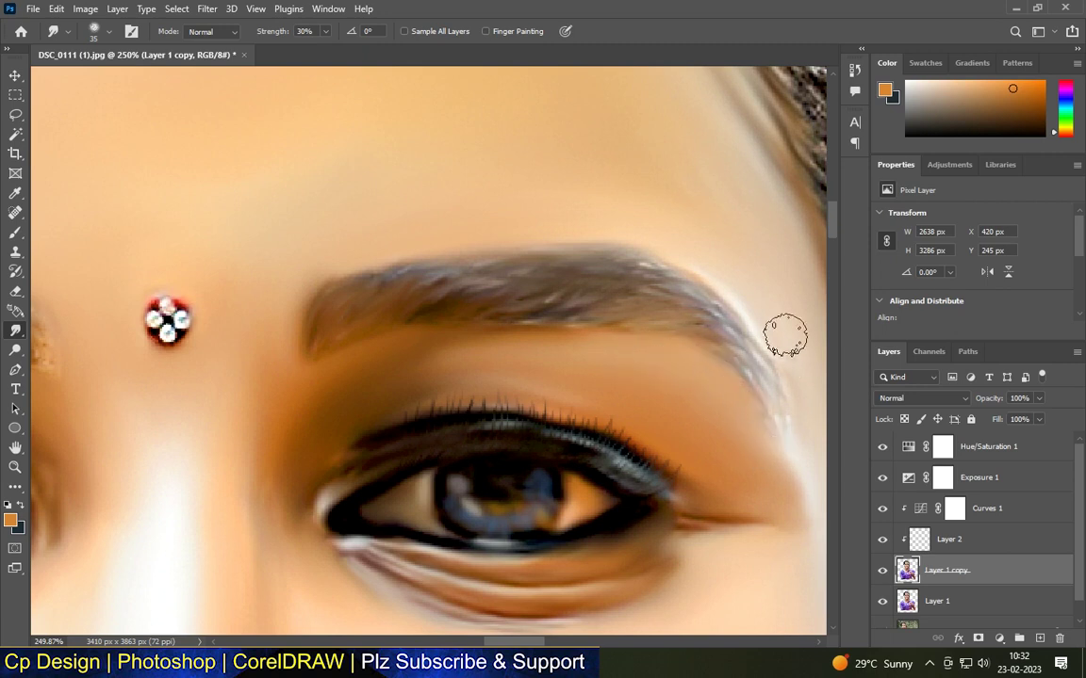
Soften the inner end and edges of her right eyebrow into the skin, reducing the smudge brush from 35 to 20 px.
{"action": "scroll", "coordinate": [697, 174], "scroll_direction": "down", "scroll_amount": 5}
{"action": "scroll", "coordinate": [519, 257], "scroll_direction": "up", "scroll_amount": 3}
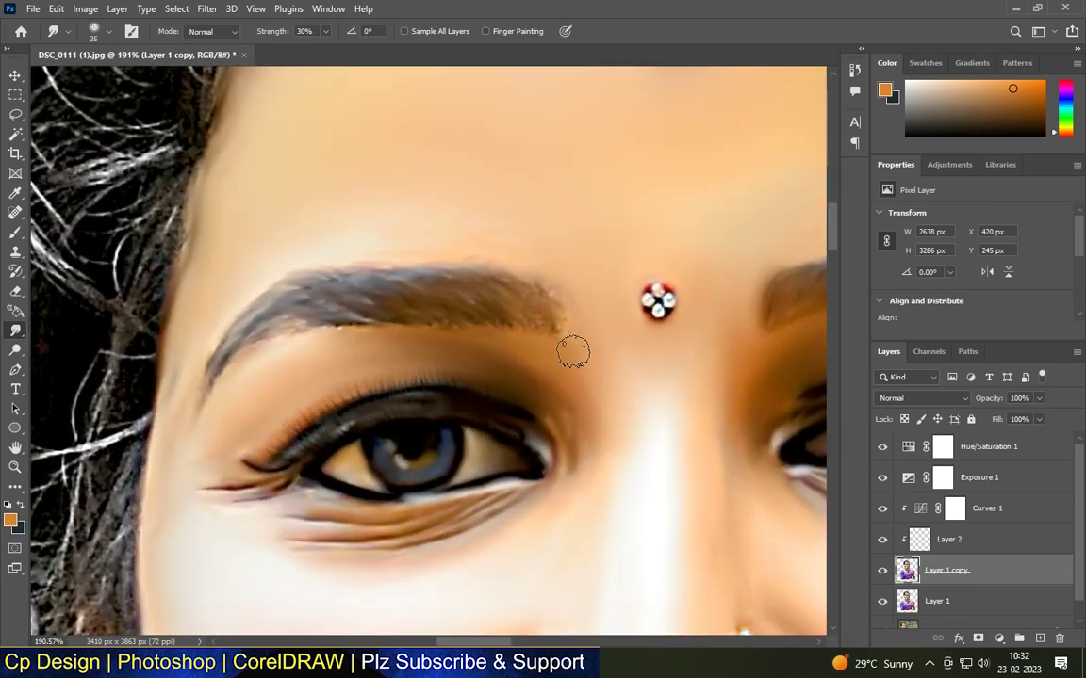
{"action": "scroll", "coordinate": [415, 306], "scroll_direction": "up", "scroll_amount": 2}
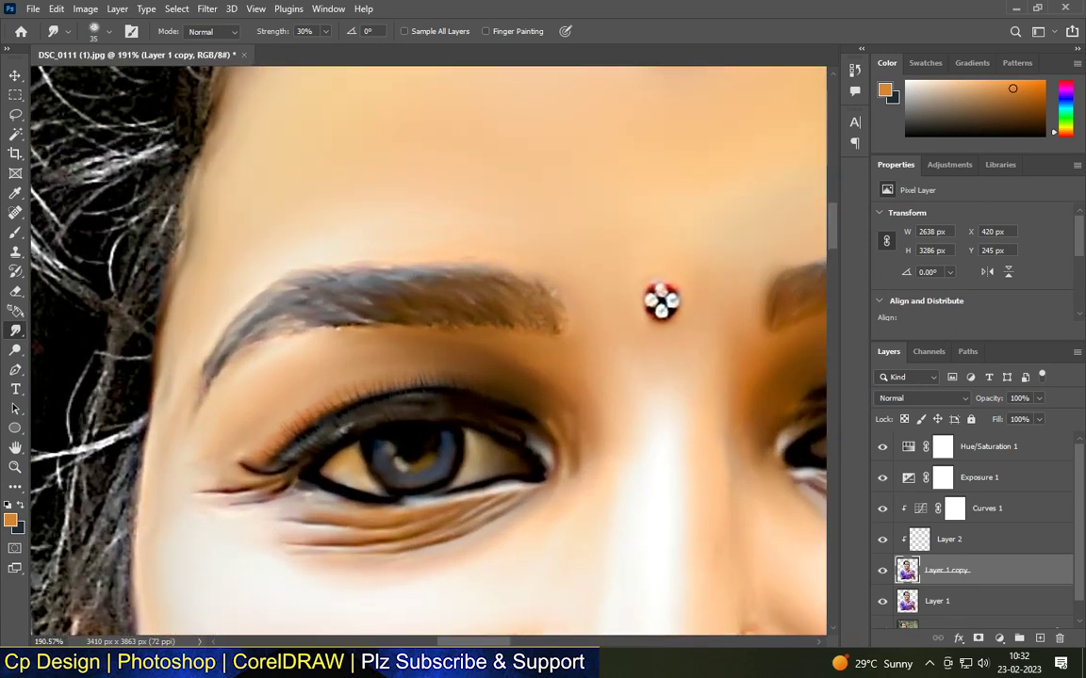
{"action": "mouse_move", "coordinate": [382, 349]}
{"action": "left_mouse_down"}
{"action": "mouse_move", "coordinate": [273, 316]}
{"action": "mouse_move", "coordinate": [201, 335]}
{"action": "mouse_move", "coordinate": [152, 388]}
{"action": "mouse_move", "coordinate": [183, 335]}
{"action": "left_mouse_up"}
{"action": "scroll", "coordinate": [590, 284], "scroll_direction": "up", "scroll_amount": 2}
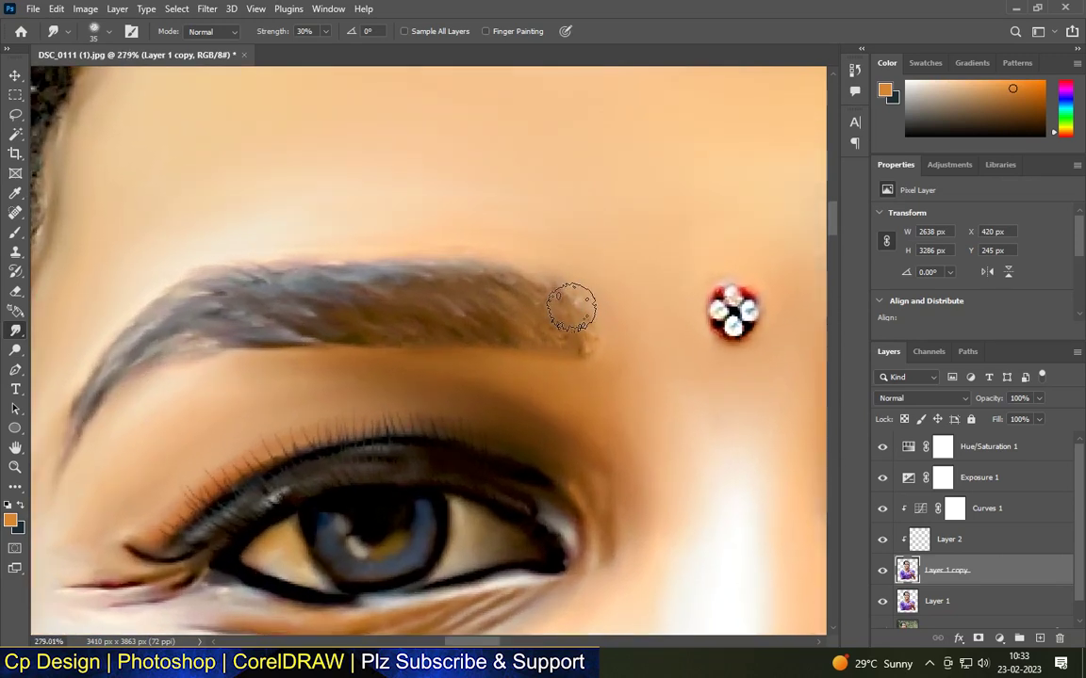
{"action": "left_click_drag", "start_coordinate": [586, 330], "coordinate": [551, 336]}
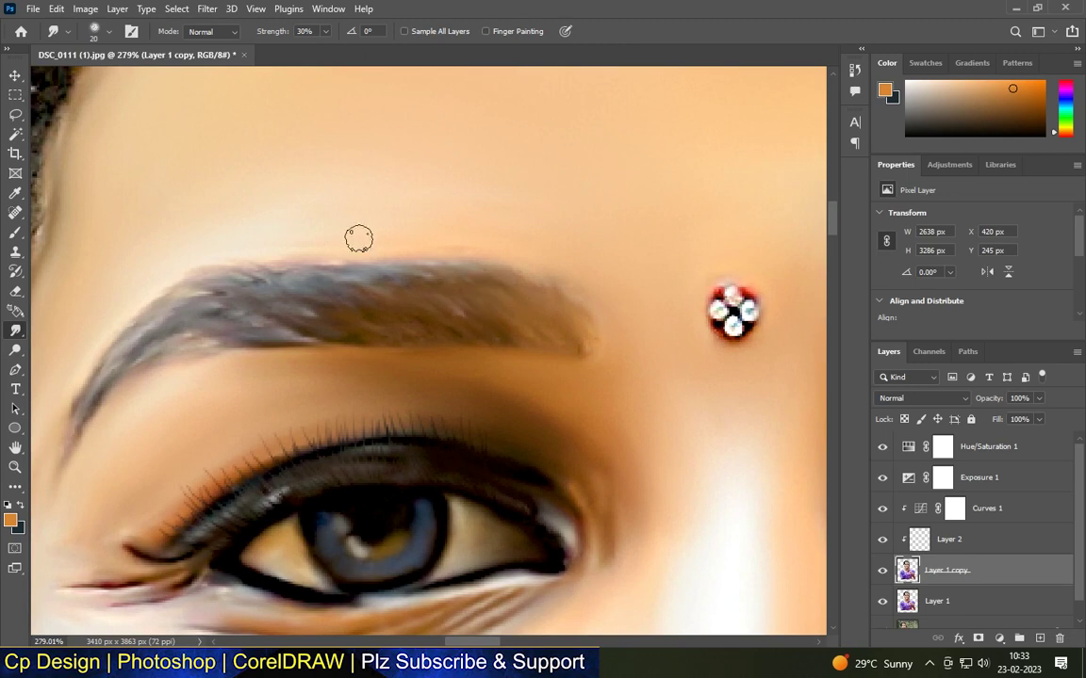
{"action": "scroll", "coordinate": [180, 327], "scroll_direction": "down", "scroll_amount": 7}
{"action": "scroll", "coordinate": [495, 353], "scroll_direction": "up", "scroll_amount": 4}
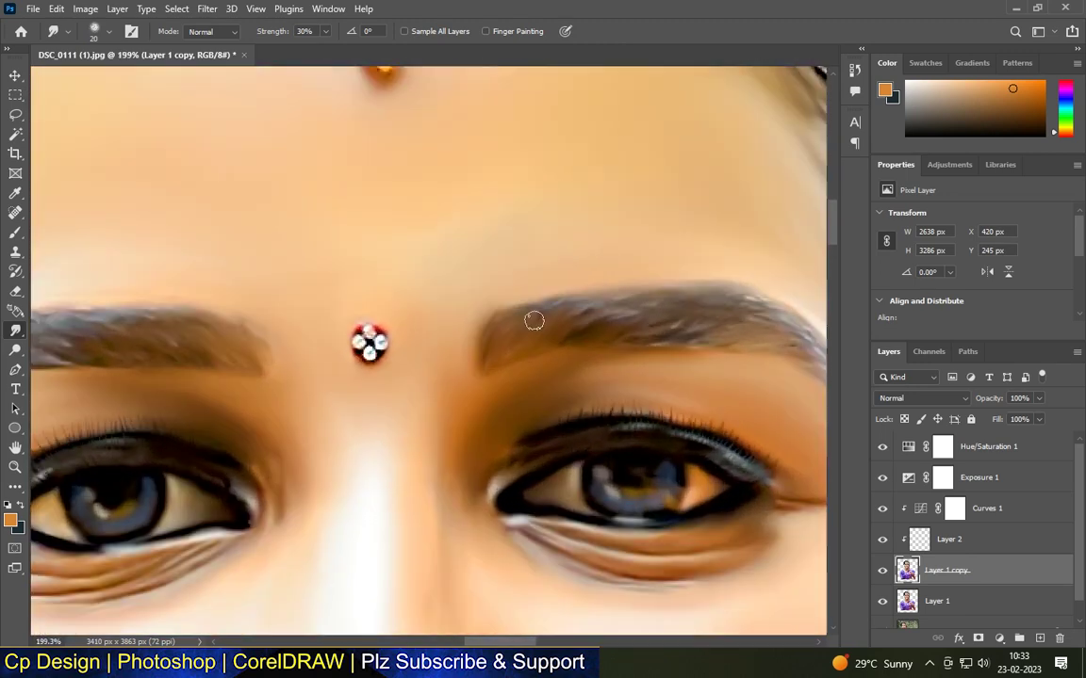
{"action": "scroll", "coordinate": [646, 298], "scroll_direction": "down", "scroll_amount": 5}
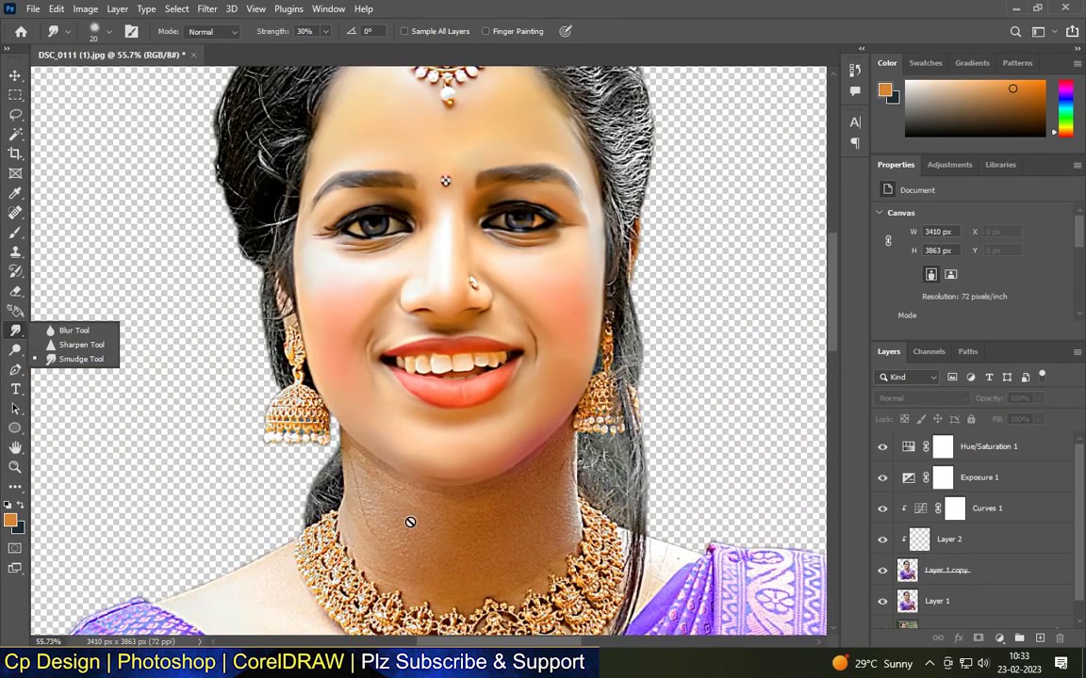
Select Layer 1 copy and smudge the skin smooth below the chin and jawline on her right side, using a 25 to 30 px brush.
{"action": "left_click", "coordinate": [962, 571]}
{"action": "scroll", "coordinate": [473, 535], "scroll_direction": "up", "scroll_amount": 5}
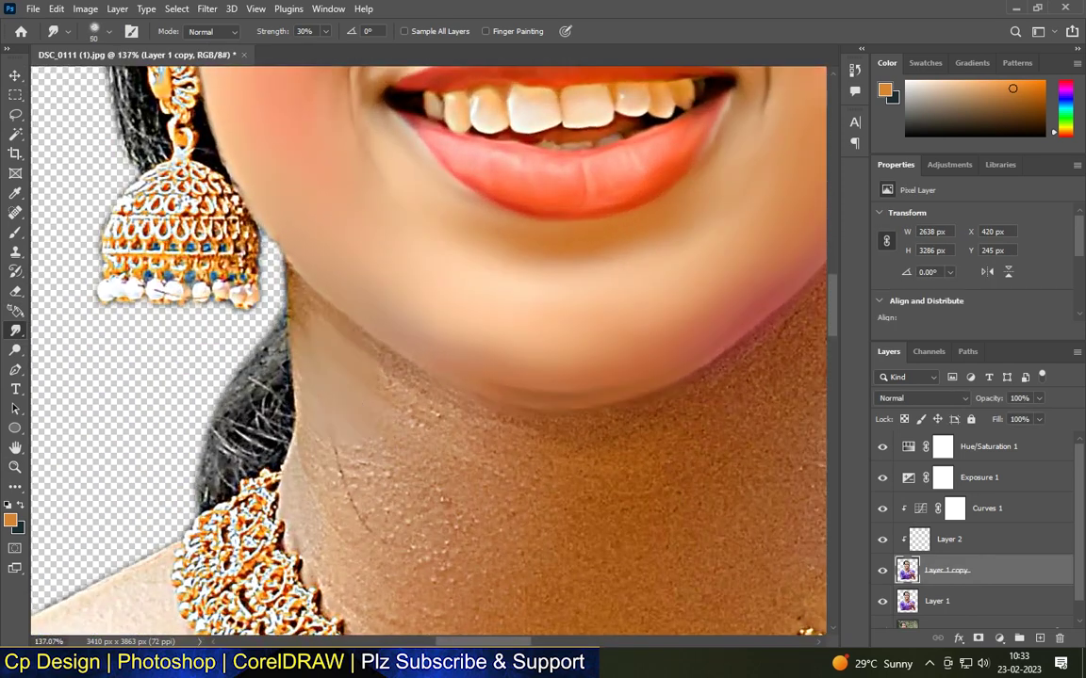
{"action": "scroll", "coordinate": [349, 366], "scroll_direction": "up", "scroll_amount": 2}
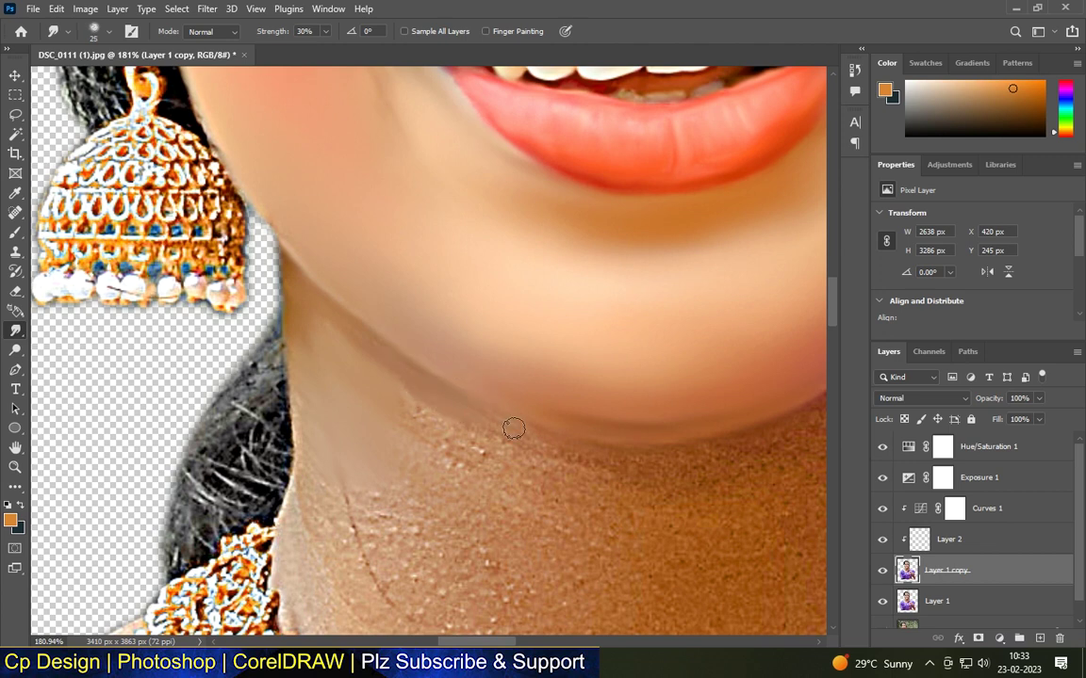
{"action": "scroll", "coordinate": [551, 441], "scroll_direction": "down", "scroll_amount": 3}
{"action": "scroll", "coordinate": [610, 453], "scroll_direction": "up", "scroll_amount": 3}
{"action": "key", "text": "bracketright"}
{"action": "left_click_drag", "start_coordinate": [446, 417], "coordinate": [510, 462]}
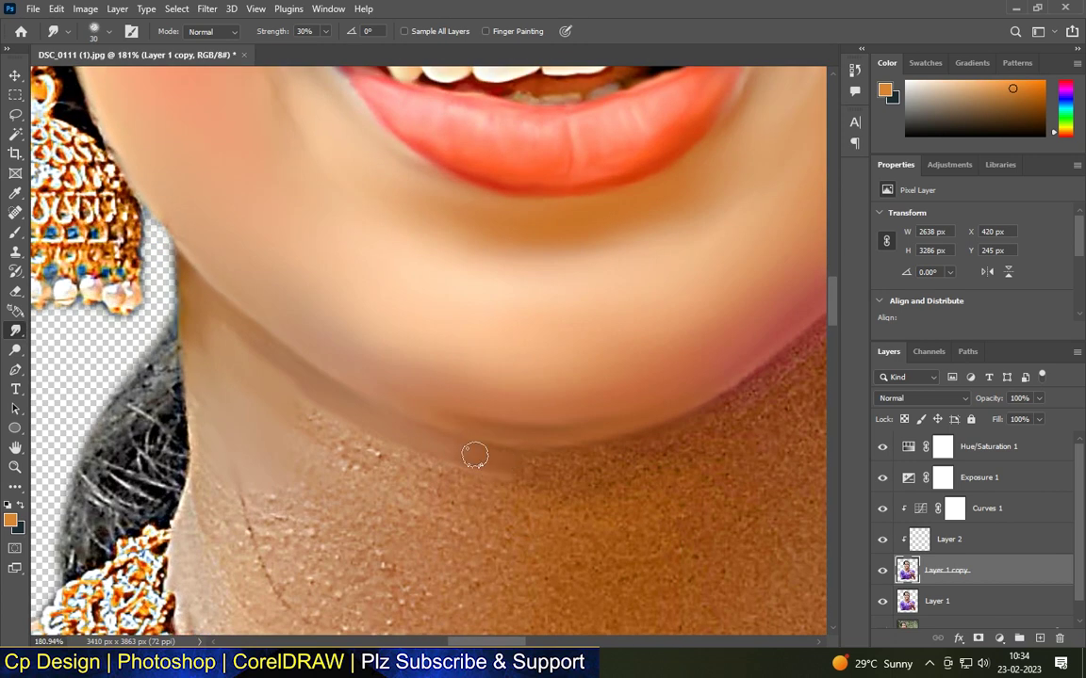
{"action": "scroll", "coordinate": [561, 463], "scroll_direction": "down", "scroll_amount": 2}
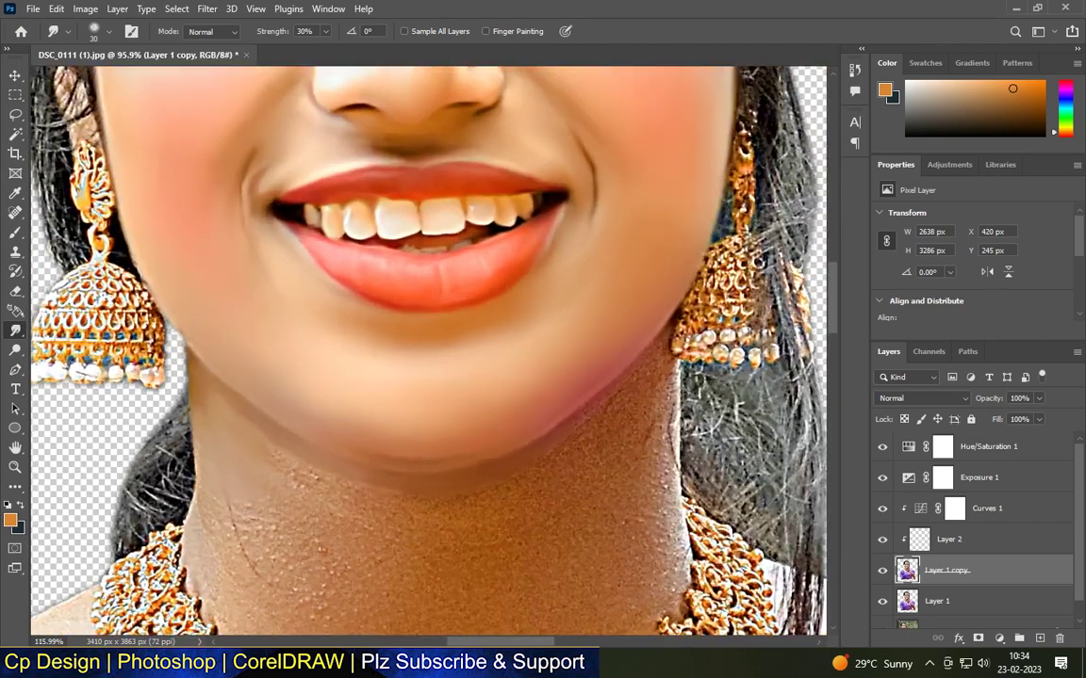
Enlarge the smudge brush to 70 px and smooth the skin on her left side of the neck from the jawline to the necklace.
{"action": "scroll", "coordinate": [533, 456], "scroll_direction": "up", "scroll_amount": 3}
{"action": "key", "text": "bracketright"}
{"action": "key", "text": "bracketright"}
{"action": "key", "text": "bracketright"}
{"action": "key", "text": "bracketright"}
{"action": "mouse_move", "coordinate": [625, 449]}
{"action": "left_mouse_down"}
{"action": "mouse_move", "coordinate": [658, 399]}
{"action": "mouse_move", "coordinate": [642, 508]}
{"action": "mouse_move", "coordinate": [552, 521]}
{"action": "mouse_move", "coordinate": [579, 446]}
{"action": "left_mouse_up"}
{"action": "scroll", "coordinate": [579, 448], "scroll_direction": "down", "scroll_amount": 2}
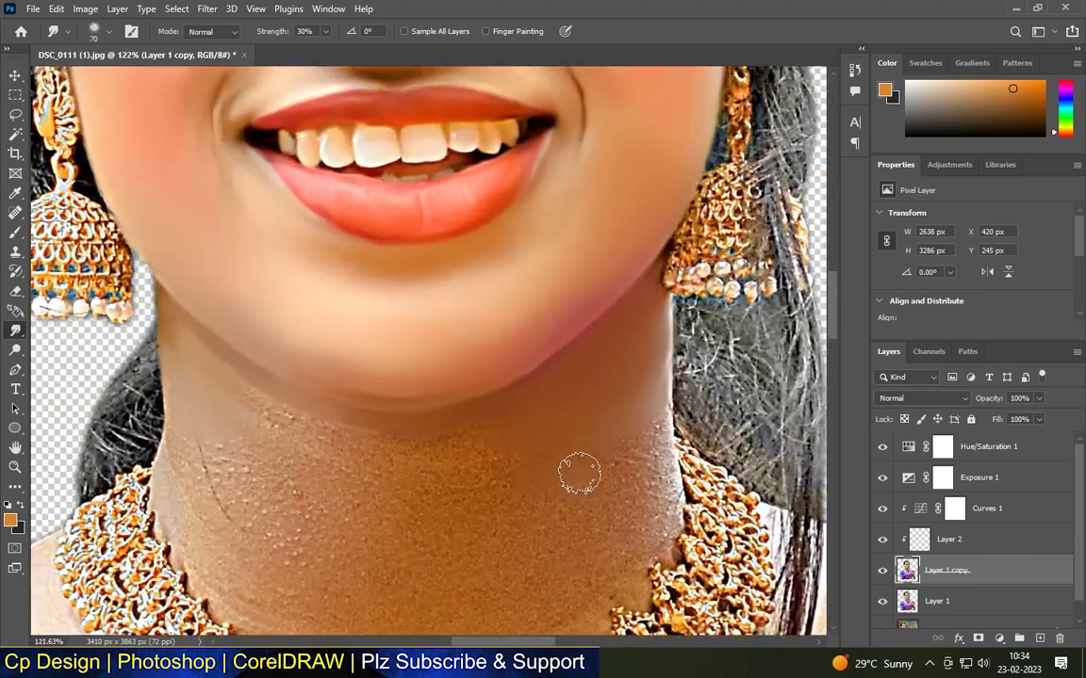
{"action": "mouse_move", "coordinate": [643, 530]}
{"action": "left_mouse_down"}
{"action": "mouse_move", "coordinate": [570, 549]}
{"action": "mouse_move", "coordinate": [544, 511]}
{"action": "mouse_move", "coordinate": [460, 533]}
{"action": "mouse_move", "coordinate": [432, 513]}
{"action": "mouse_move", "coordinate": [502, 453]}
{"action": "mouse_move", "coordinate": [438, 446]}
{"action": "mouse_move", "coordinate": [605, 437]}
{"action": "mouse_move", "coordinate": [600, 553]}
{"action": "mouse_move", "coordinate": [662, 514]}
{"action": "mouse_move", "coordinate": [615, 577]}
{"action": "mouse_move", "coordinate": [517, 490]}
{"action": "left_mouse_up"}
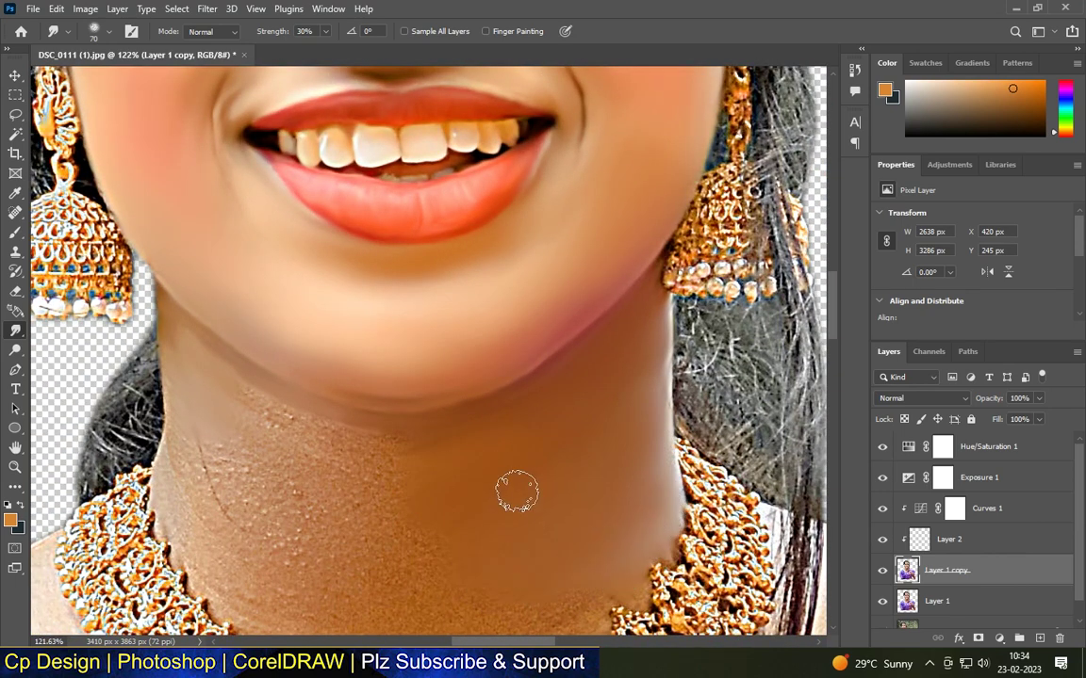
Smudge away the grain and creases on her right side and centre of the neck, working down toward the necklace.
{"action": "scroll", "coordinate": [518, 452], "scroll_direction": "down", "scroll_amount": 4}
{"action": "scroll", "coordinate": [455, 394], "scroll_direction": "up", "scroll_amount": 4}
{"action": "left_click_drag", "start_coordinate": [351, 313], "coordinate": [471, 384]}
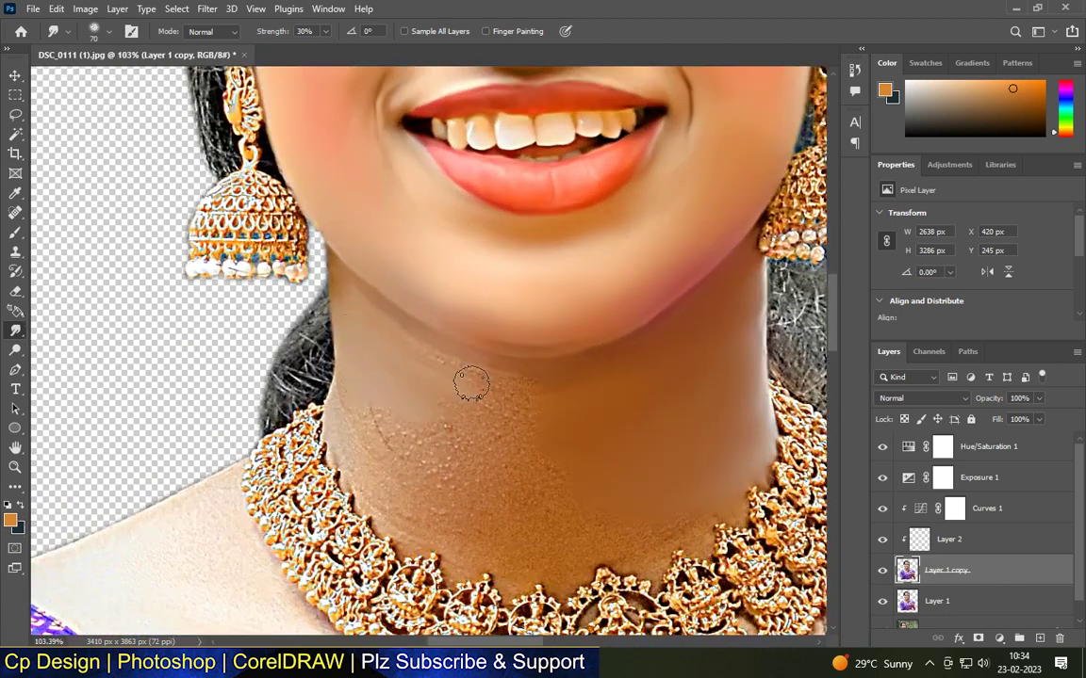
{"action": "scroll", "coordinate": [467, 410], "scroll_direction": "up", "scroll_amount": 1}
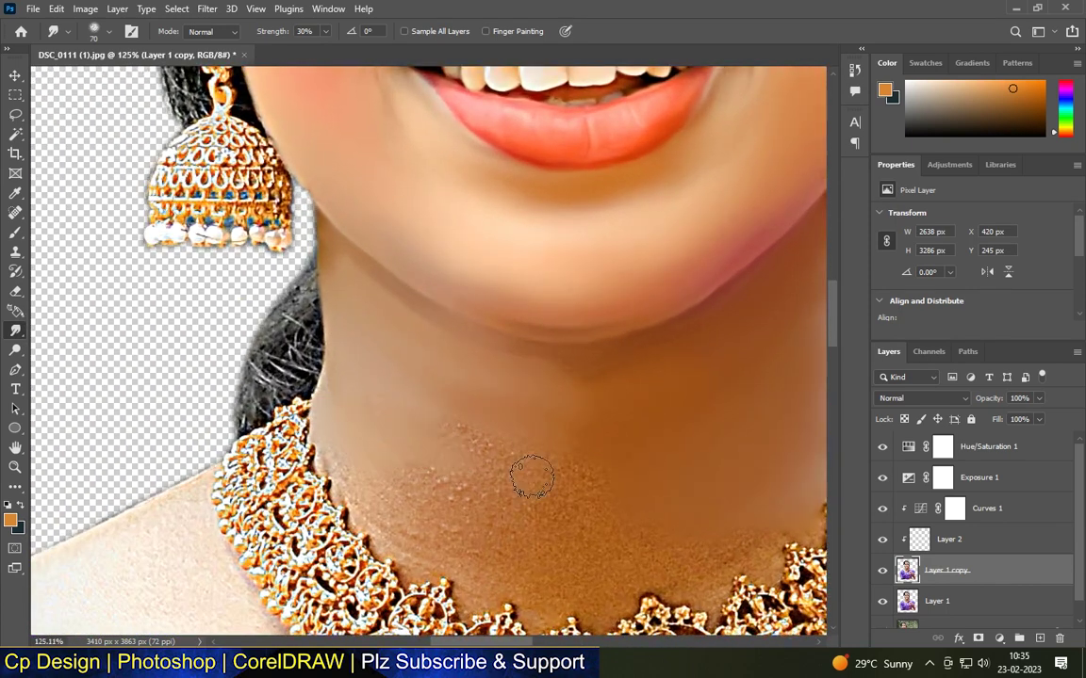
{"action": "mouse_move", "coordinate": [538, 480]}
{"action": "left_mouse_down"}
{"action": "mouse_move", "coordinate": [358, 474]}
{"action": "mouse_move", "coordinate": [436, 478]}
{"action": "mouse_move", "coordinate": [395, 513]}
{"action": "mouse_move", "coordinate": [589, 523]}
{"action": "left_mouse_up"}
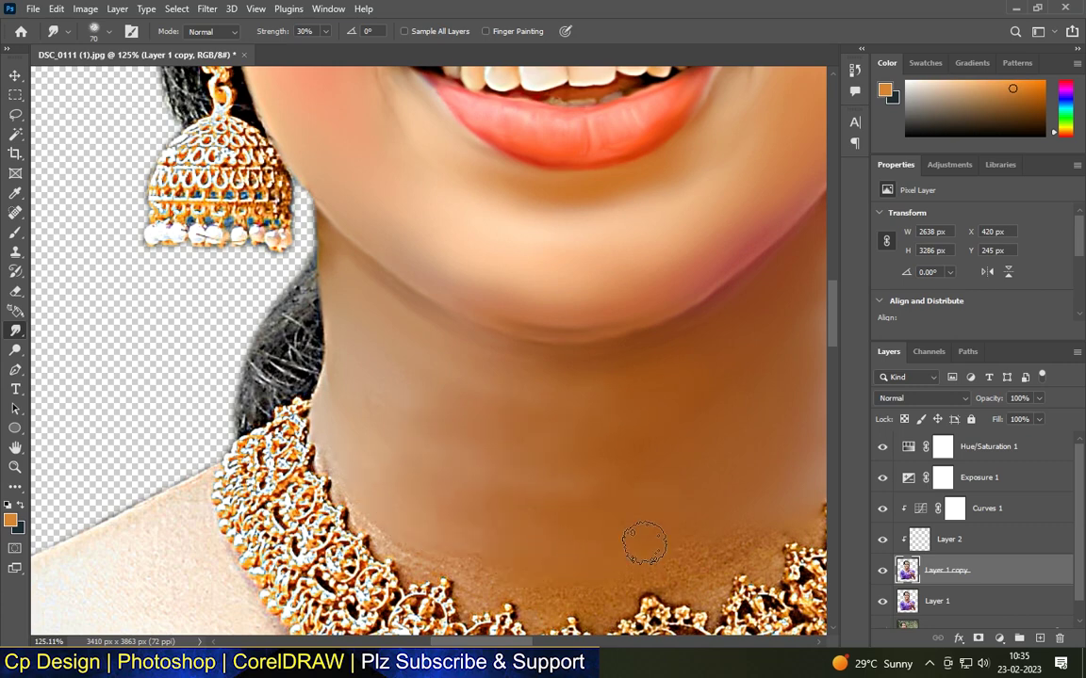
Smudge the lower neck skin along the necklace's upper edge on the image-left side, reducing the brush size to 20 near the beads.
{"action": "scroll", "coordinate": [579, 488], "scroll_direction": "down", "scroll_amount": 3}
{"action": "scroll", "coordinate": [387, 431], "scroll_direction": "up", "scroll_amount": 3}
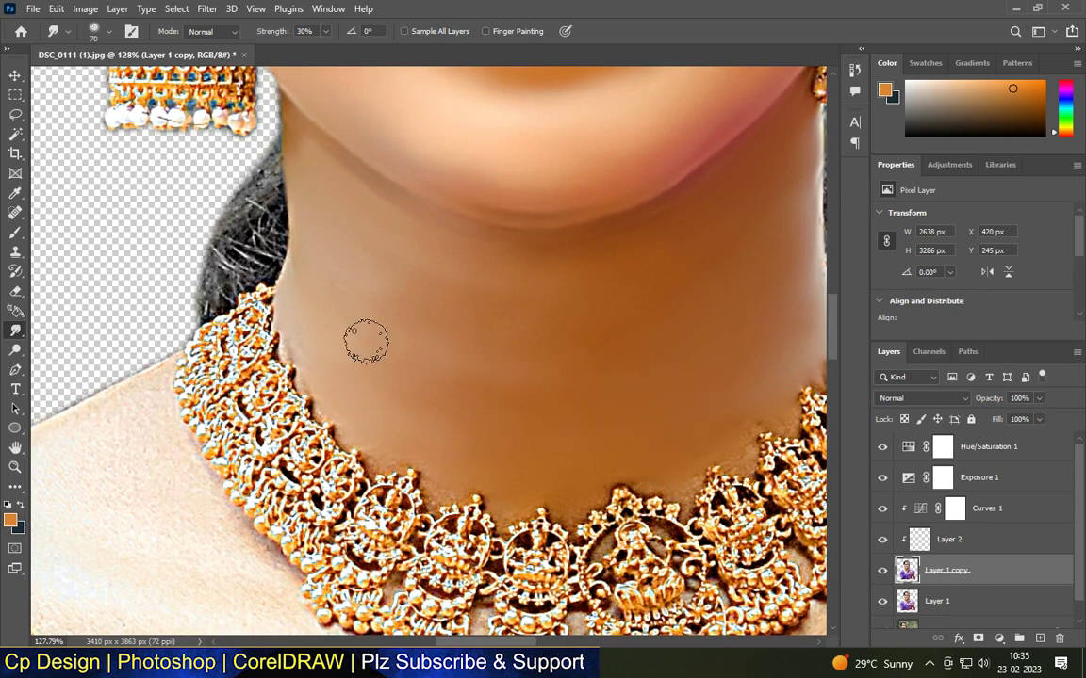
{"action": "scroll", "coordinate": [262, 303], "scroll_direction": "up", "scroll_amount": 3}
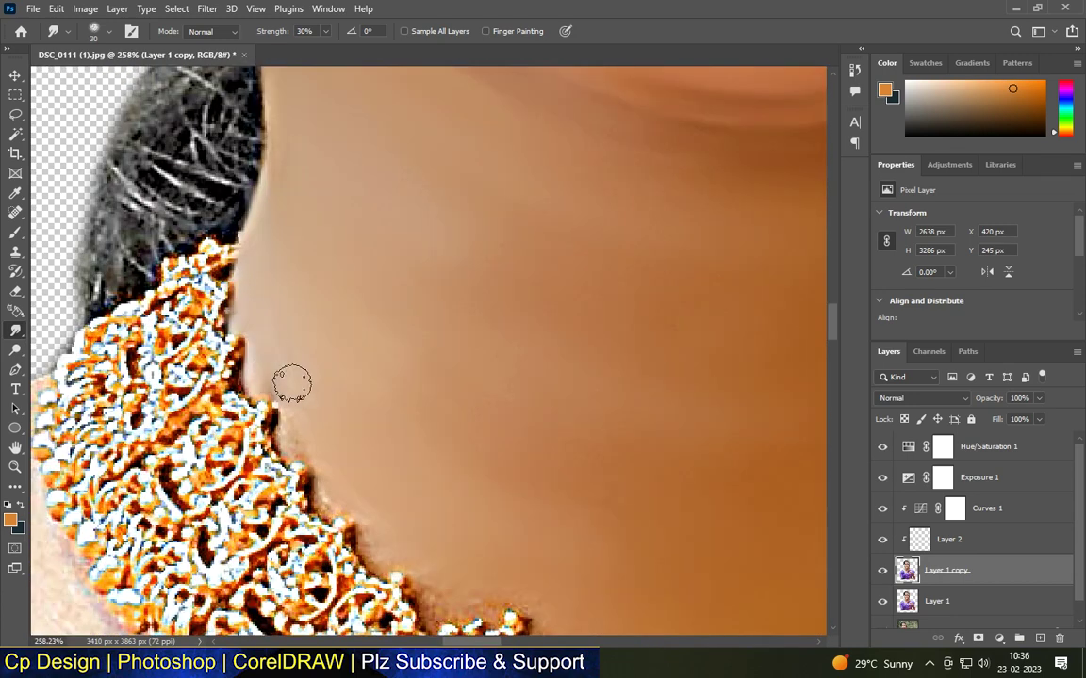
{"action": "scroll", "coordinate": [430, 589], "scroll_direction": "down", "scroll_amount": 3}
{"action": "scroll", "coordinate": [443, 566], "scroll_direction": "up", "scroll_amount": 4}
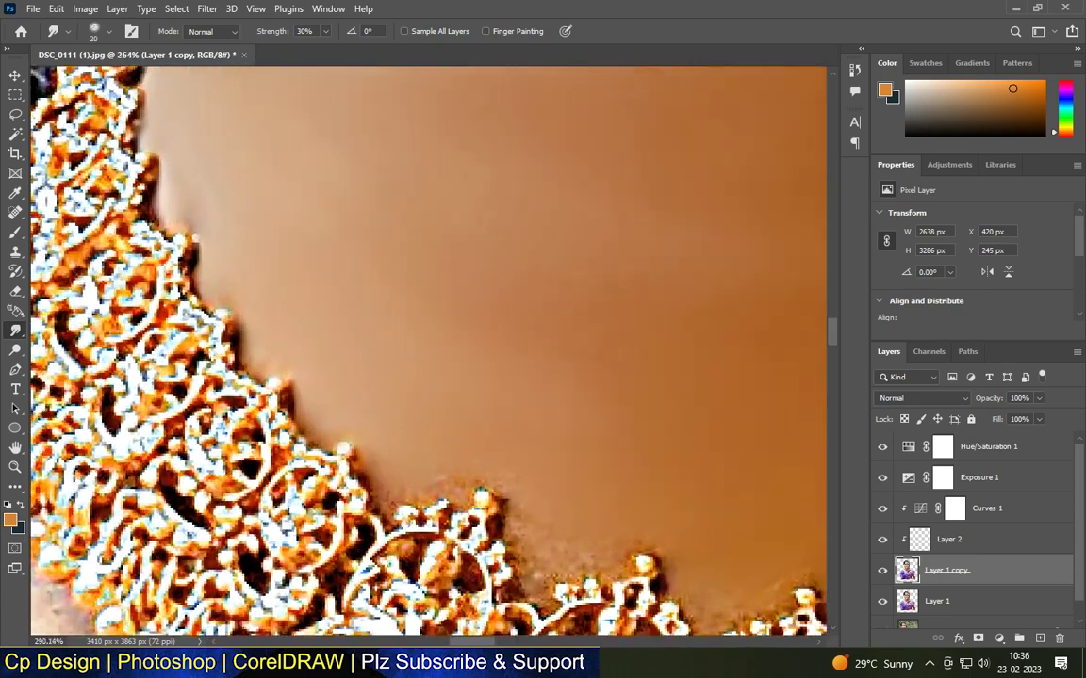
{"action": "left_click_drag", "start_coordinate": [551, 591], "coordinate": [552, 497]}
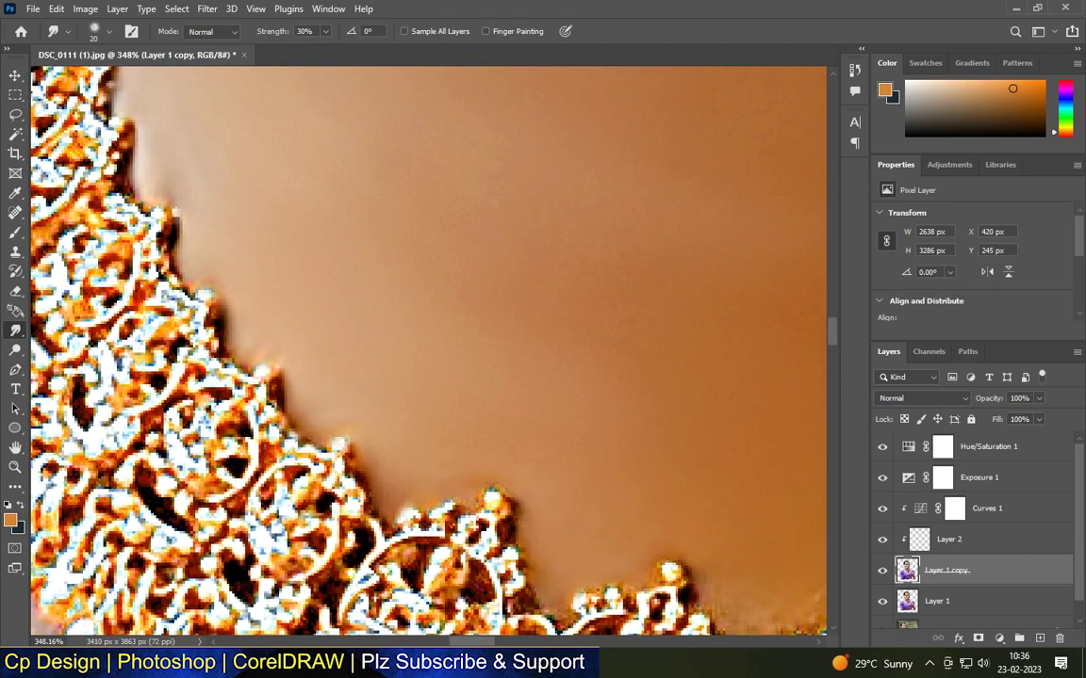
{"action": "scroll", "coordinate": [436, 454], "scroll_direction": "up", "scroll_amount": 2}
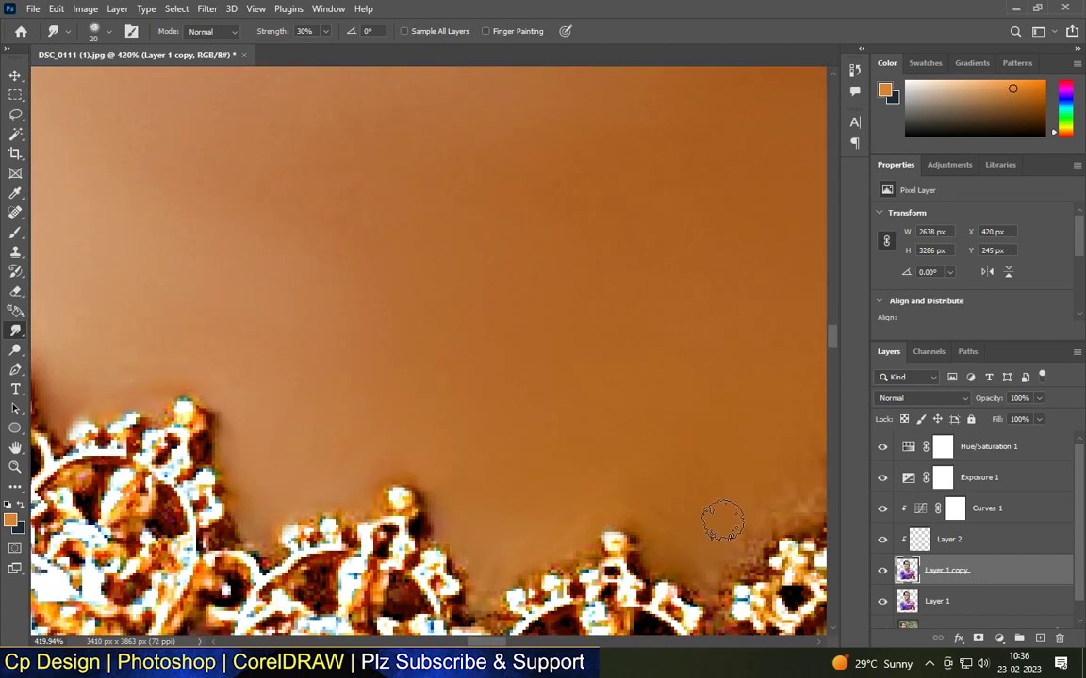
Smudge the neck skin above the central and image-right pendants and up the neck edge beside the hair at brush size 20.
{"action": "scroll", "coordinate": [655, 471], "scroll_direction": "down", "scroll_amount": 3}
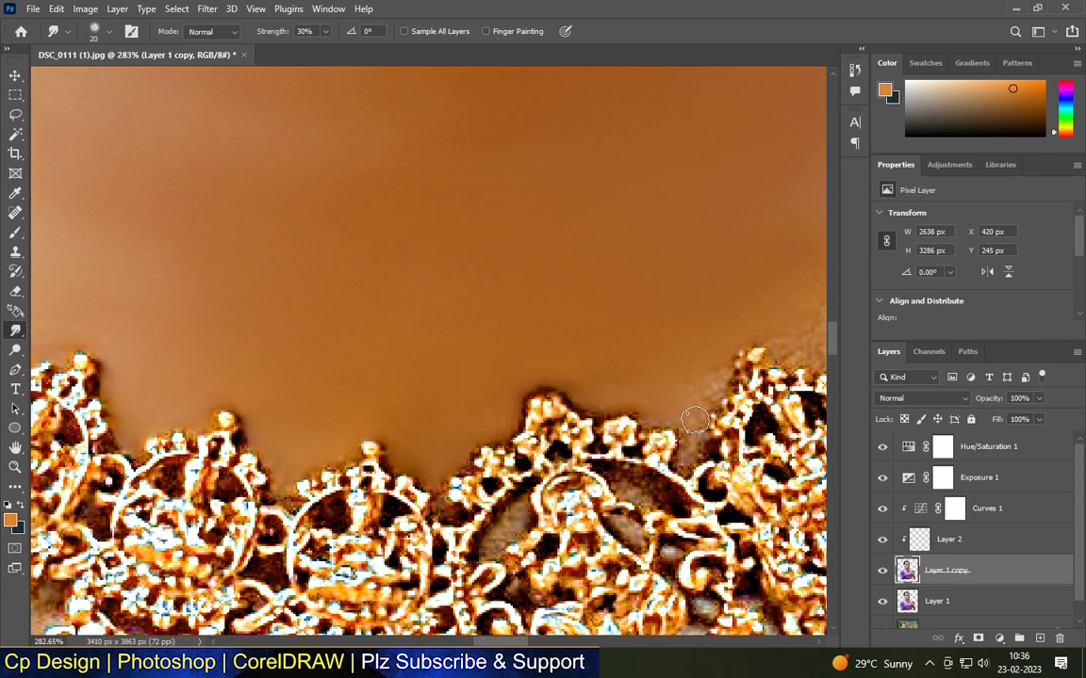
{"action": "scroll", "coordinate": [662, 376], "scroll_direction": "up", "scroll_amount": 3}
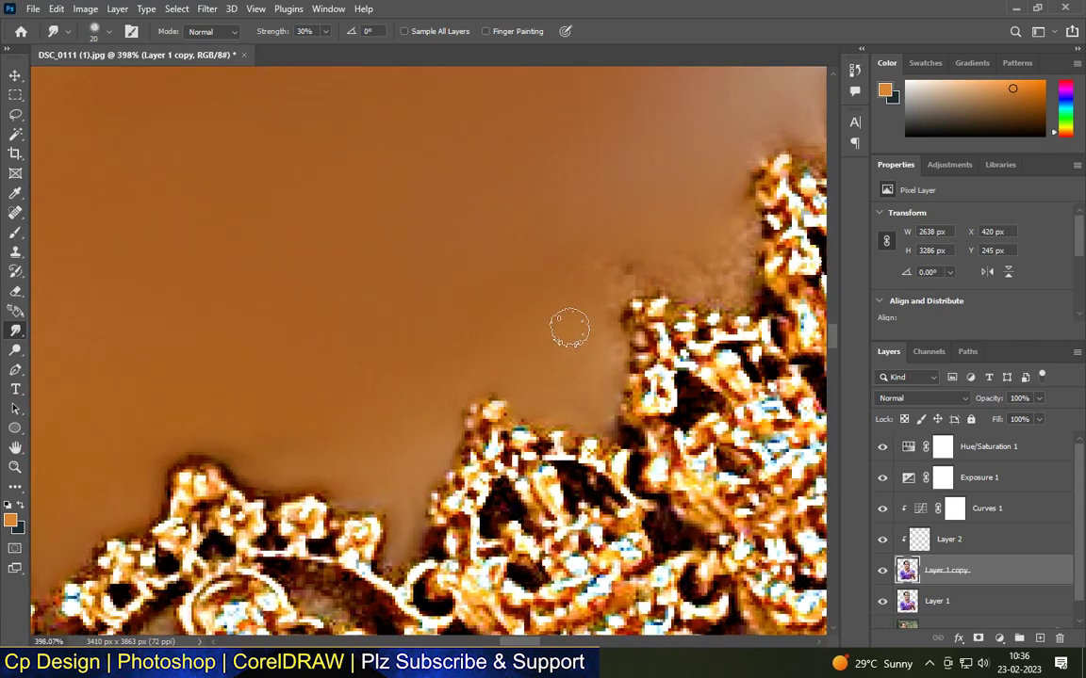
{"action": "scroll", "coordinate": [594, 315], "scroll_direction": "down", "scroll_amount": 2}
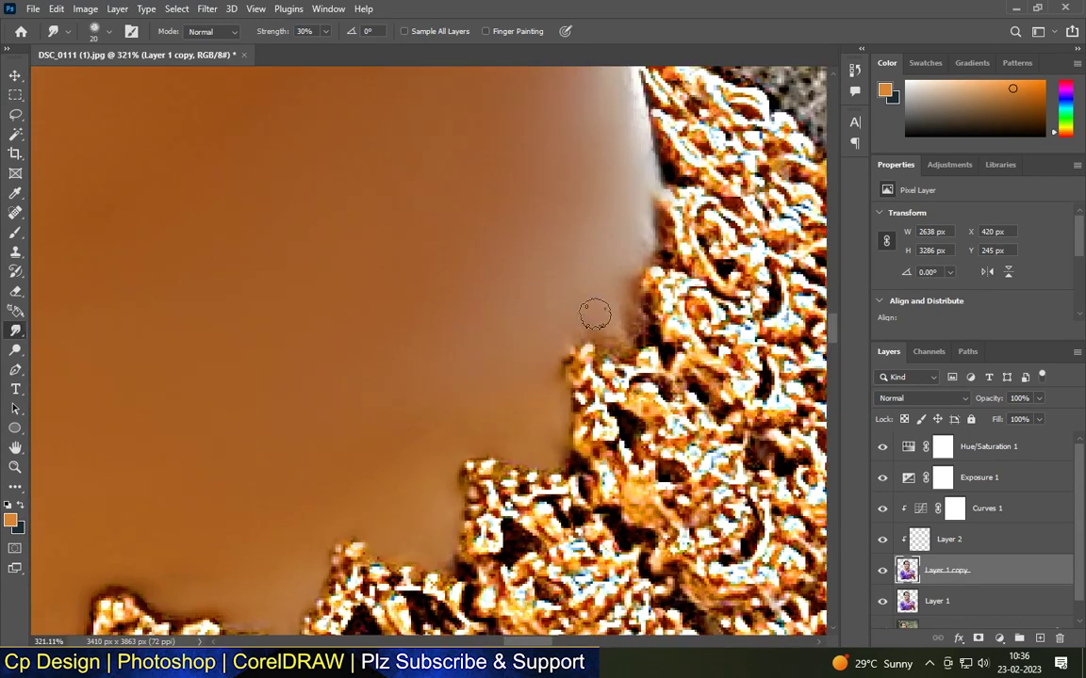
{"action": "scroll", "coordinate": [640, 233], "scroll_direction": "down", "scroll_amount": 5}
{"action": "scroll", "coordinate": [570, 208], "scroll_direction": "up", "scroll_amount": 5}
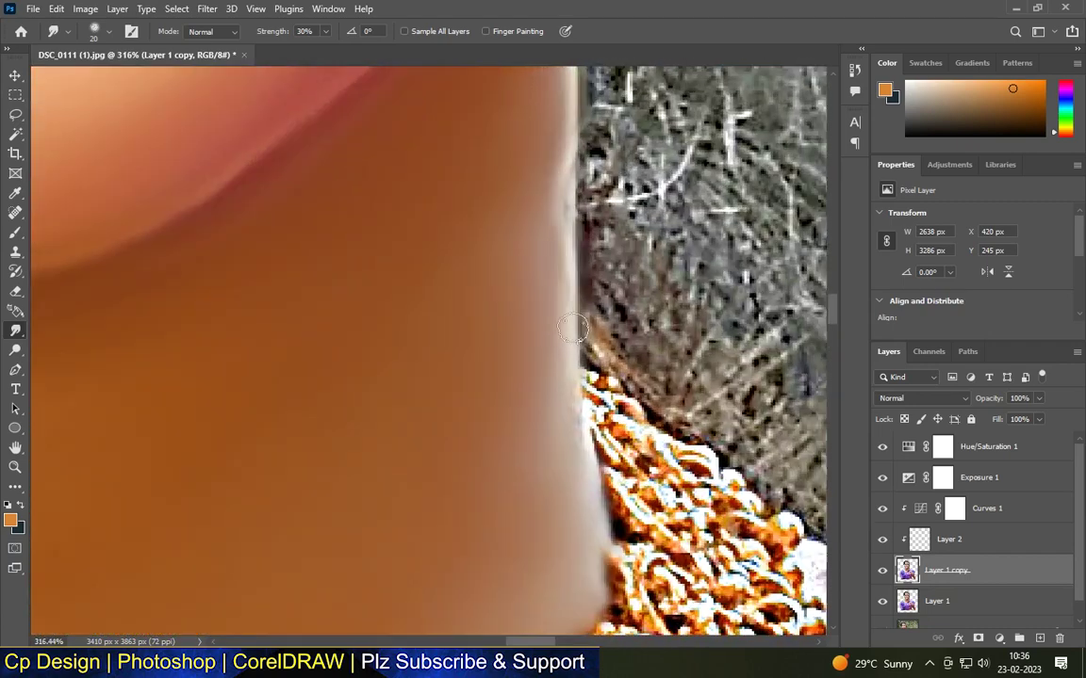
Smooth the image-left shoulder skin between the necklace and the blouse with the Smudge tool, enlarging the brush to 80.
{"action": "scroll", "coordinate": [553, 211], "scroll_direction": "down", "scroll_amount": 6}
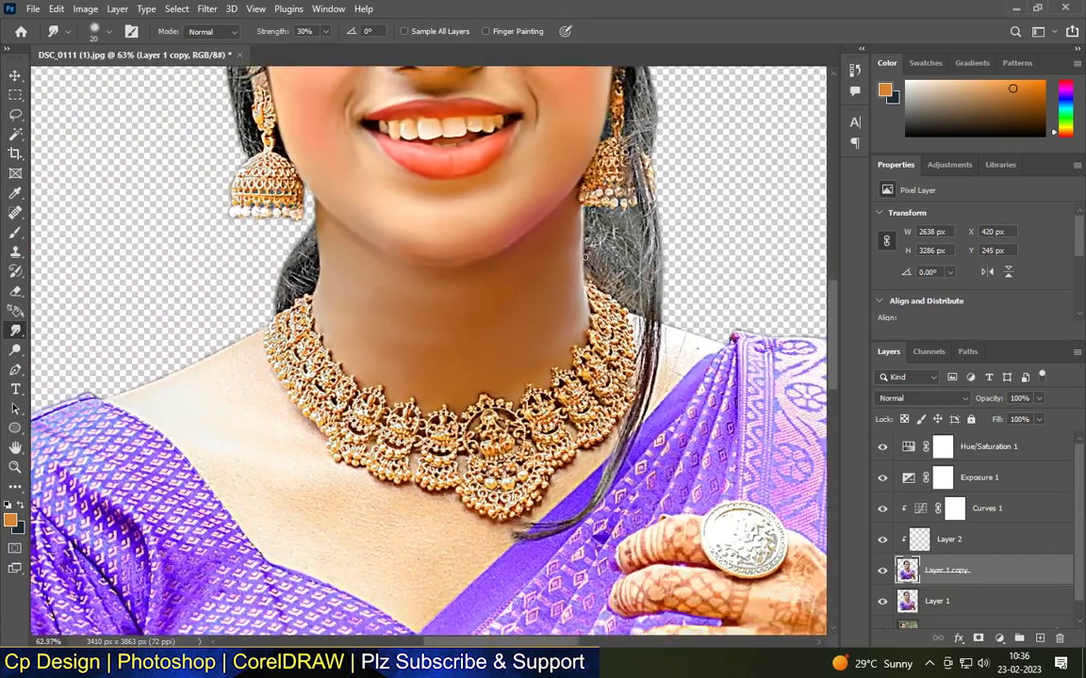
{"action": "scroll", "coordinate": [222, 393], "scroll_direction": "up", "scroll_amount": 2}
{"action": "scroll", "coordinate": [380, 455], "scroll_direction": "up", "scroll_amount": 1}
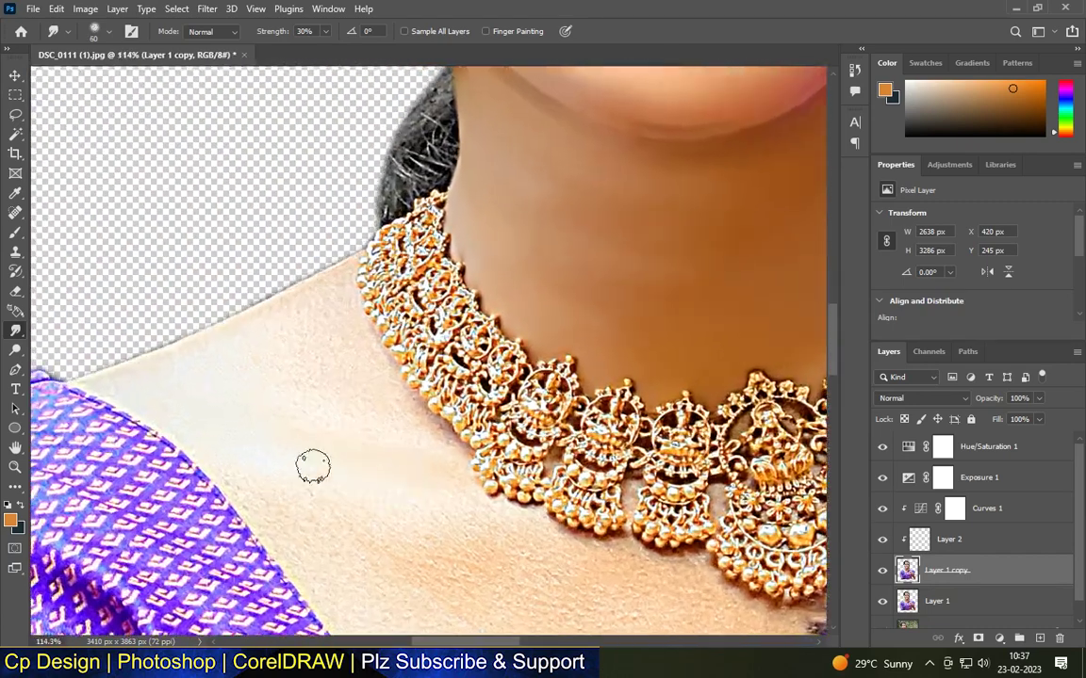
{"action": "key", "text": "bracketright"}
{"action": "key", "text": "bracketright"}
{"action": "key", "text": "bracketright"}
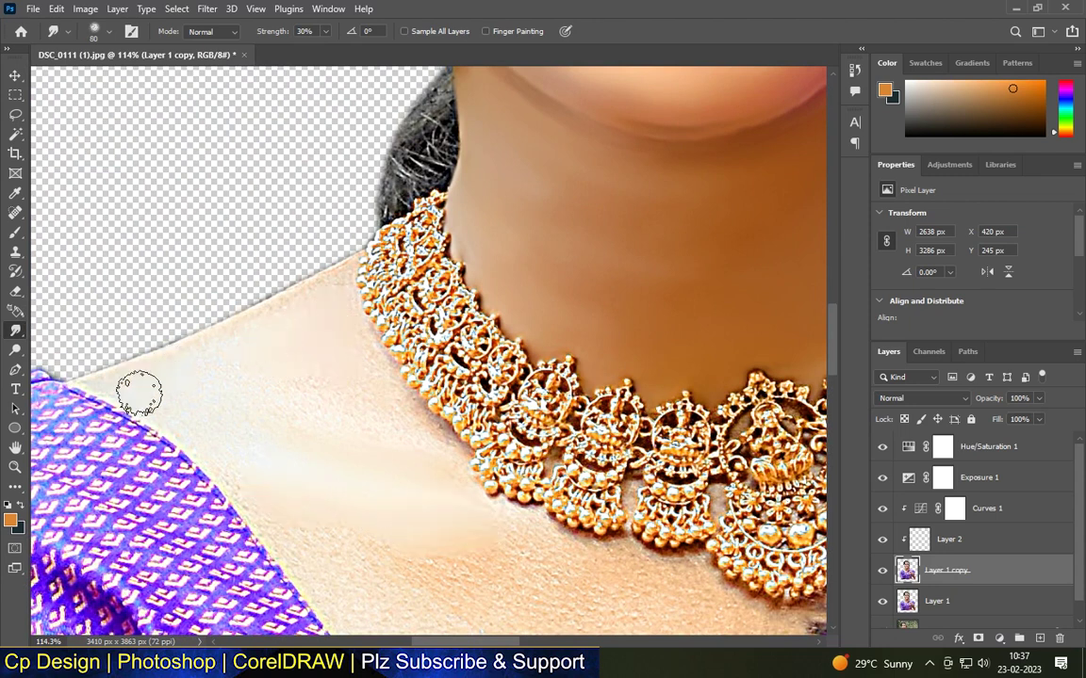
{"action": "scroll", "coordinate": [199, 421], "scroll_direction": "up", "scroll_amount": 1}
{"action": "scroll", "coordinate": [371, 422], "scroll_direction": "up", "scroll_amount": 1}
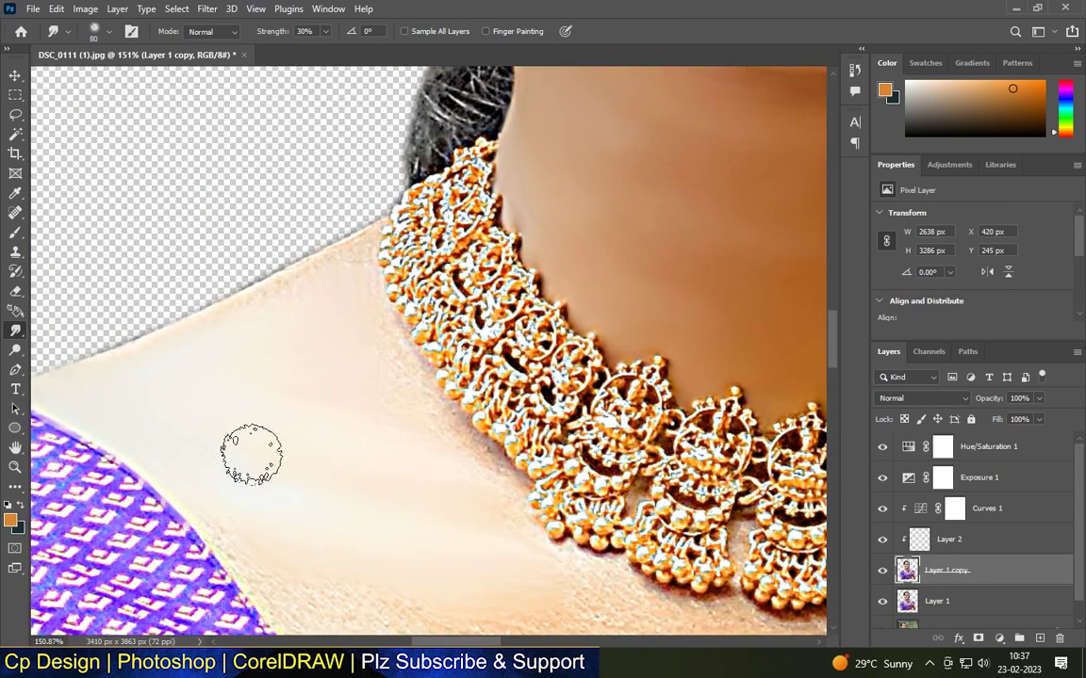
Smudge the chest skin below the necklace down to the point of the neckline at brush size 80.
{"action": "scroll", "coordinate": [262, 438], "scroll_direction": "down", "scroll_amount": 1}
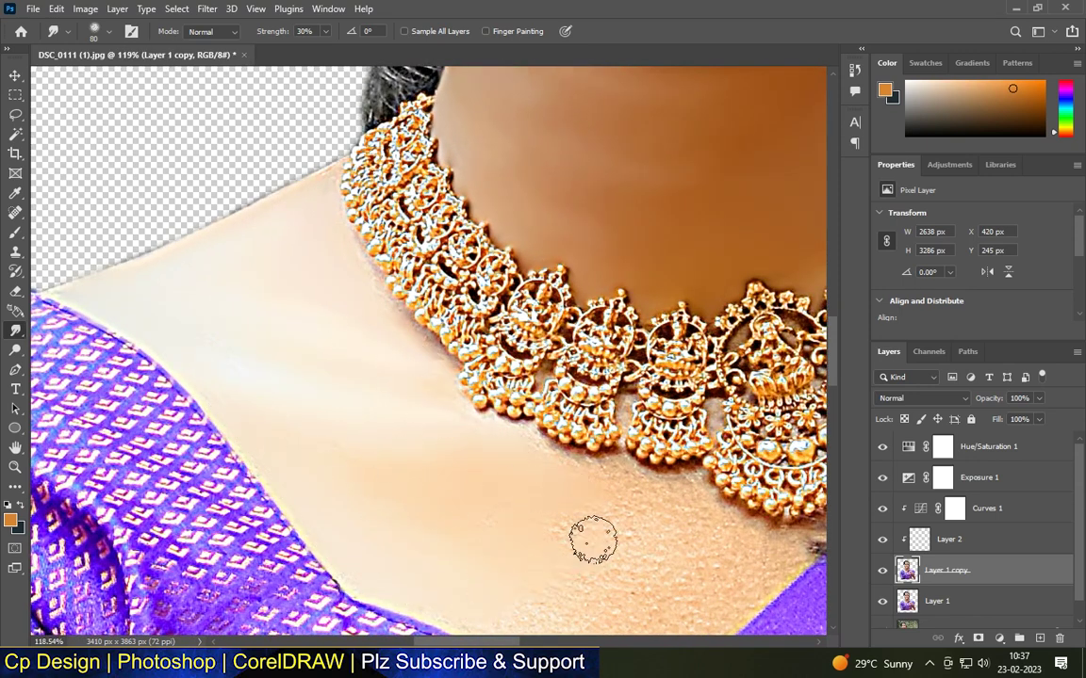
{"action": "scroll", "coordinate": [514, 601], "scroll_direction": "down", "scroll_amount": 3}
{"action": "scroll", "coordinate": [329, 467], "scroll_direction": "up", "scroll_amount": 3}
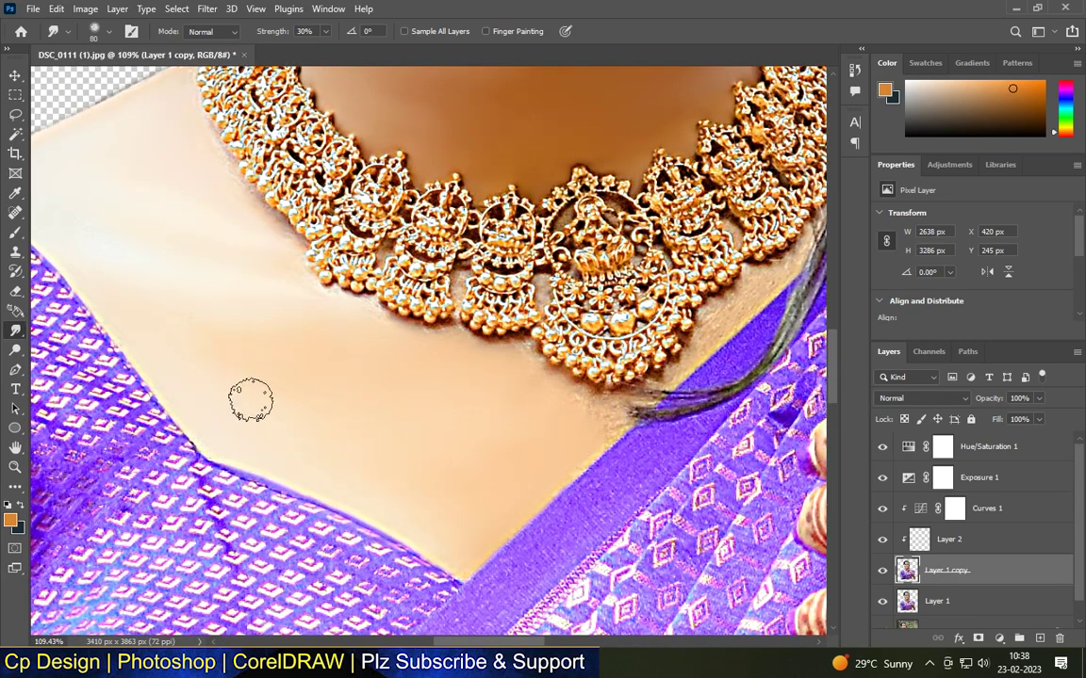
Smudge the skin strip between the central pendant, the neighbouring pendants and the purple saree border at brush size 30.
{"action": "scroll", "coordinate": [457, 556], "scroll_direction": "down", "scroll_amount": 4}
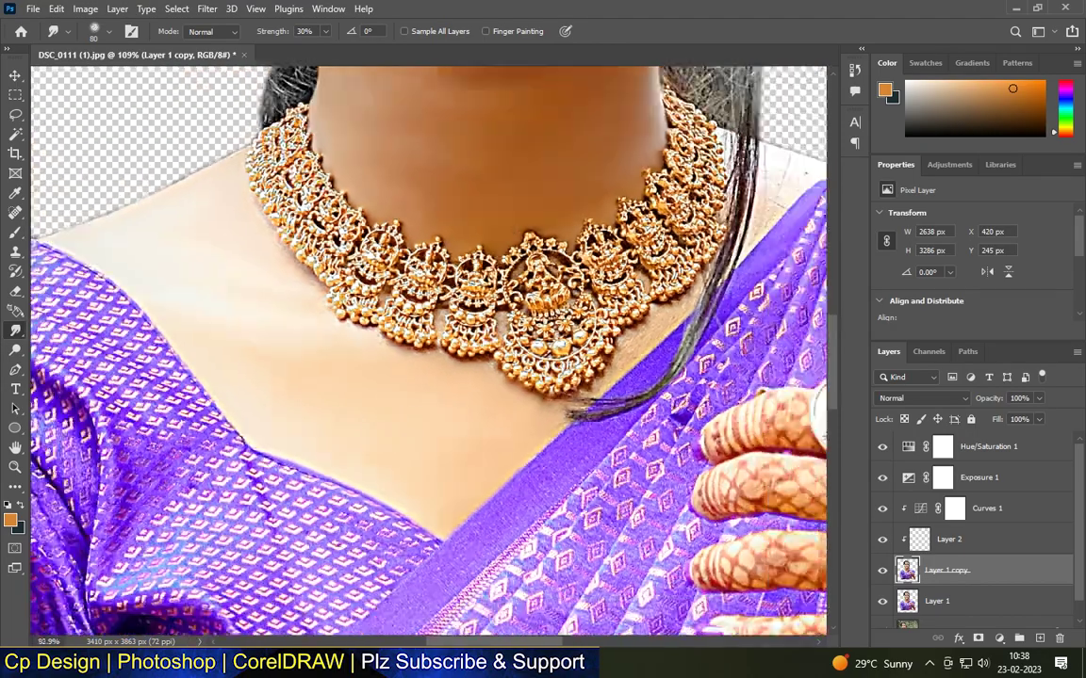
{"action": "scroll", "coordinate": [460, 474], "scroll_direction": "up", "scroll_amount": 7}
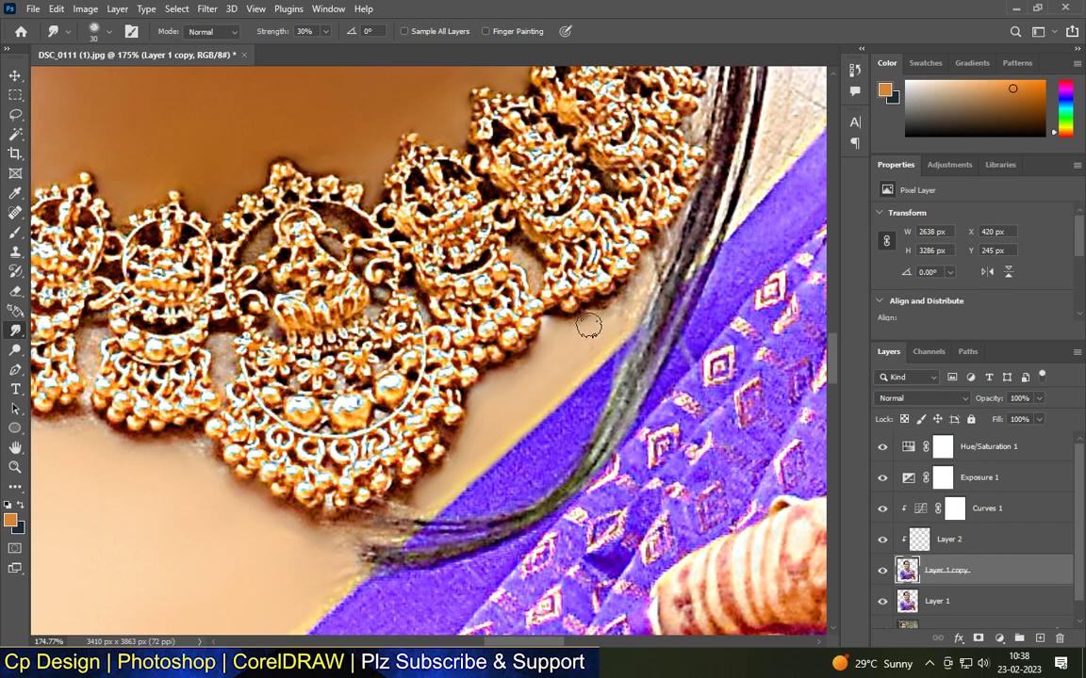
{"action": "scroll", "coordinate": [336, 539], "scroll_direction": "up", "scroll_amount": 2}
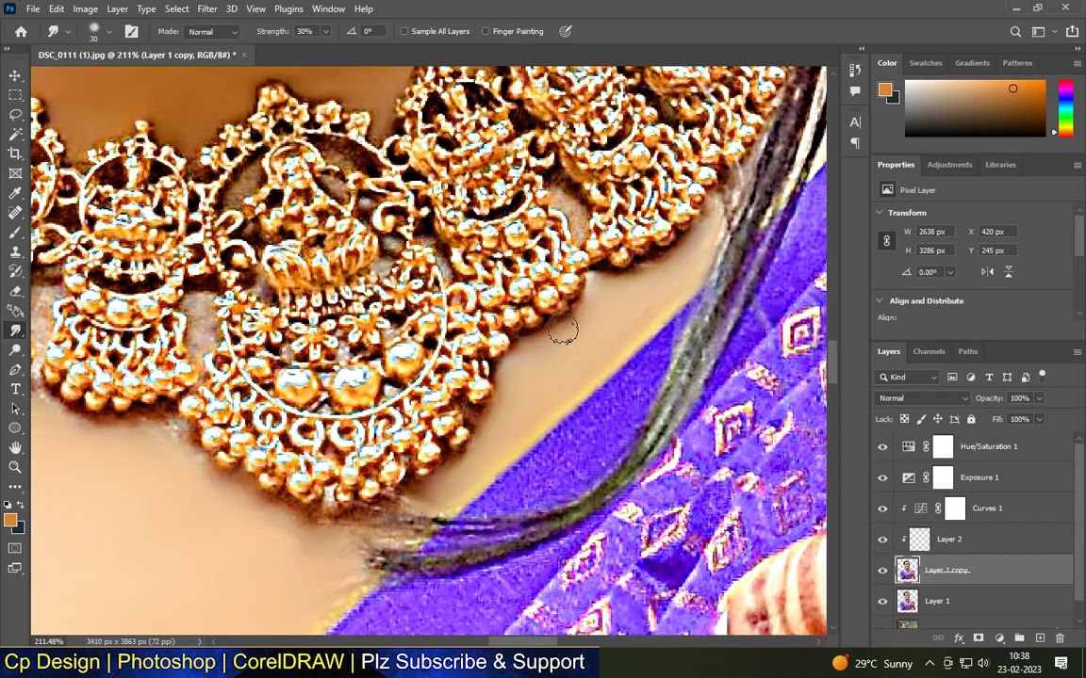
Smooth the image-right shoulder skin between the hair strand and the saree, reducing the Smudge brush to 15 for the edges.
{"action": "scroll", "coordinate": [514, 283], "scroll_direction": "down", "scroll_amount": 3}
{"action": "scroll", "coordinate": [646, 151], "scroll_direction": "up", "scroll_amount": 4}
{"action": "key", "text": "bracketright"}
{"action": "mouse_move", "coordinate": [597, 188]}
{"action": "left_mouse_down"}
{"action": "mouse_move", "coordinate": [629, 138]}
{"action": "mouse_move", "coordinate": [671, 242]}
{"action": "mouse_move", "coordinate": [693, 150]}
{"action": "mouse_move", "coordinate": [635, 172]}
{"action": "mouse_move", "coordinate": [671, 236]}
{"action": "mouse_move", "coordinate": [588, 358]}
{"action": "left_mouse_up"}
{"action": "key", "text": "bracketleft"}
{"action": "key", "text": "bracketleft"}
{"action": "key", "text": "bracketleft"}
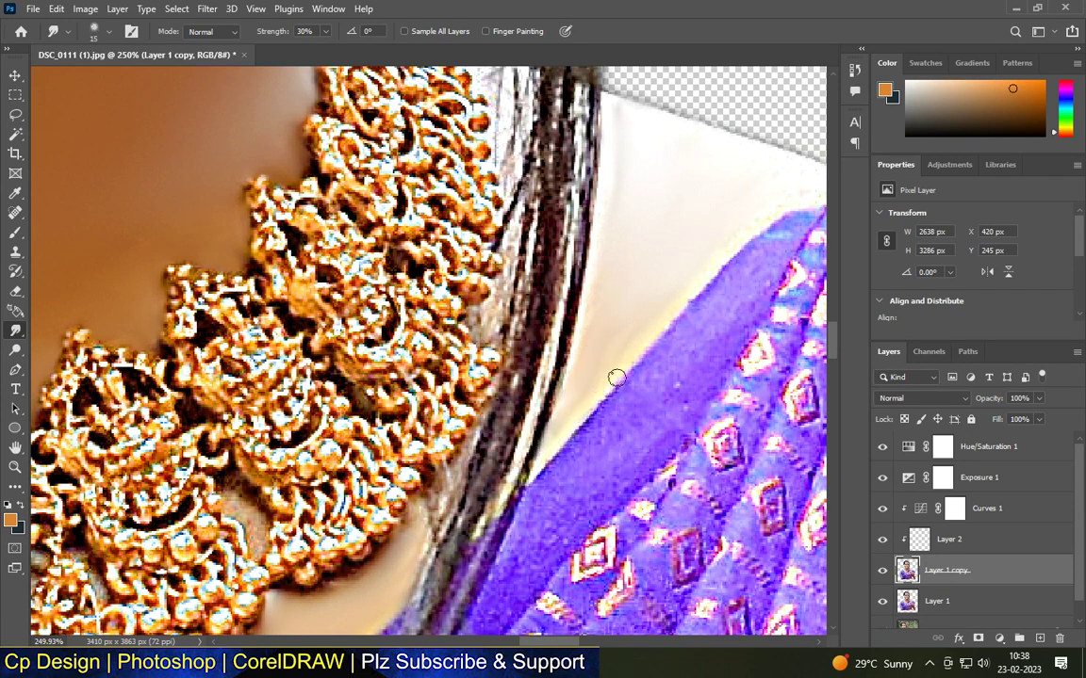
{"action": "scroll", "coordinate": [643, 291], "scroll_direction": "up", "scroll_amount": 2}
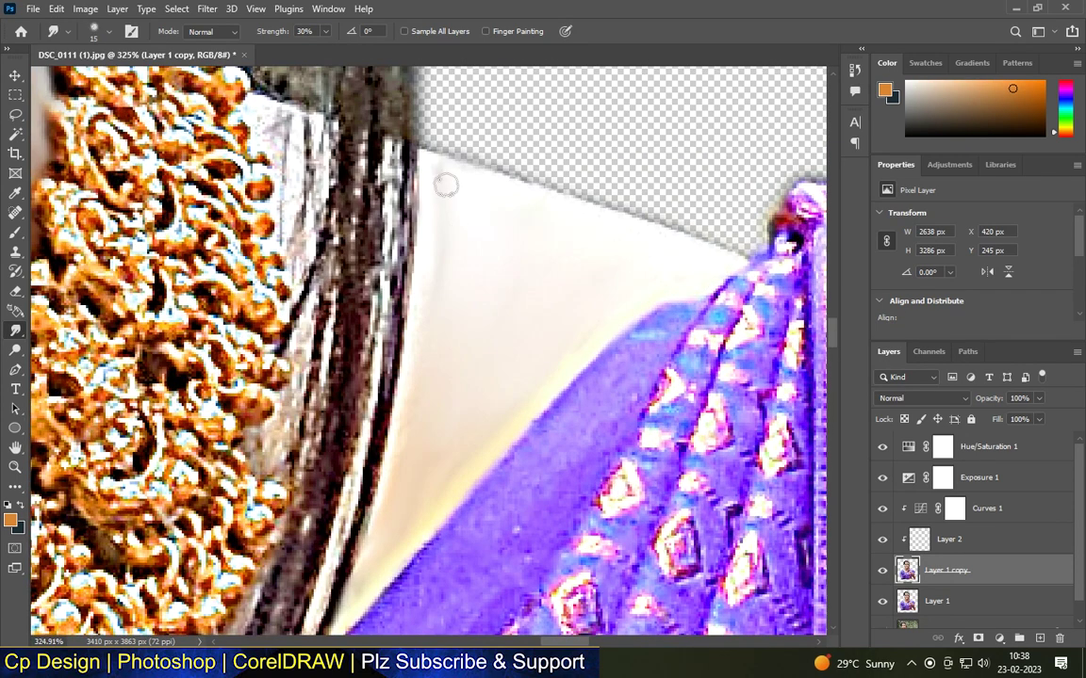
{"action": "scroll", "coordinate": [708, 267], "scroll_direction": "down", "scroll_amount": 2}
{"action": "scroll", "coordinate": [496, 366], "scroll_direction": "up", "scroll_amount": 1}
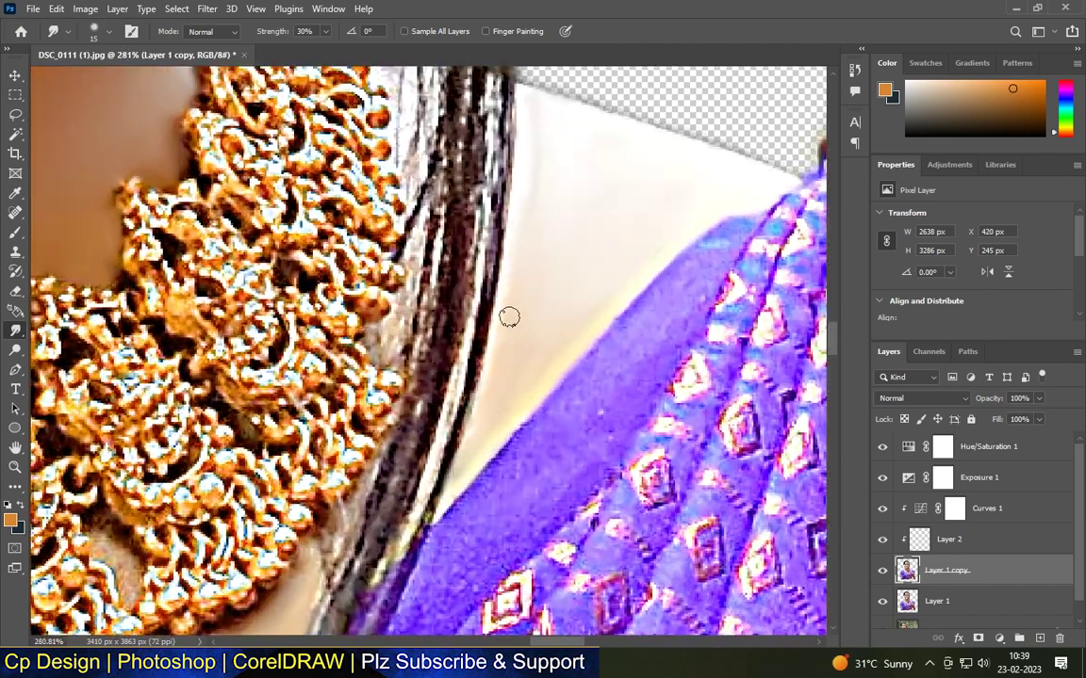
Smudge the small skin gap between the pendants on the image-right side of the necklace at brush size 15.
{"action": "scroll", "coordinate": [699, 170], "scroll_direction": "down", "scroll_amount": 2}
{"action": "scroll", "coordinate": [358, 344], "scroll_direction": "up", "scroll_amount": 3}
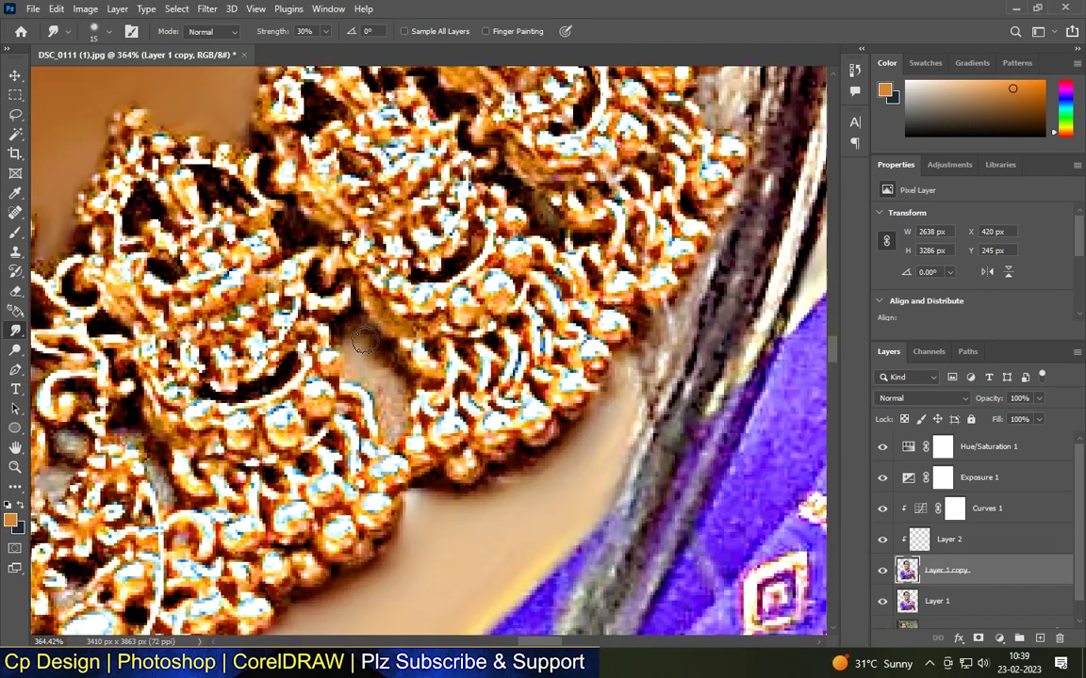
{"action": "scroll", "coordinate": [369, 357], "scroll_direction": "down", "scroll_amount": 4}
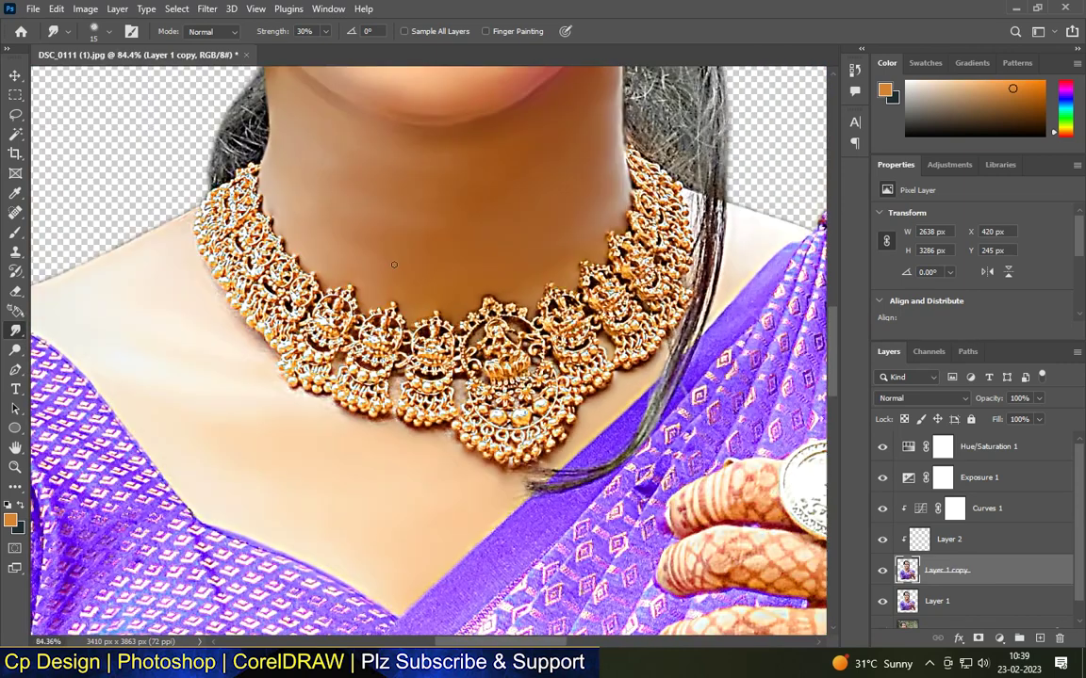
Smudge the image-left shoulder outline and the shadowed skin along the necklace's outer edge, enlarging the brush to 20.
{"action": "scroll", "coordinate": [287, 193], "scroll_direction": "up", "scroll_amount": 4}
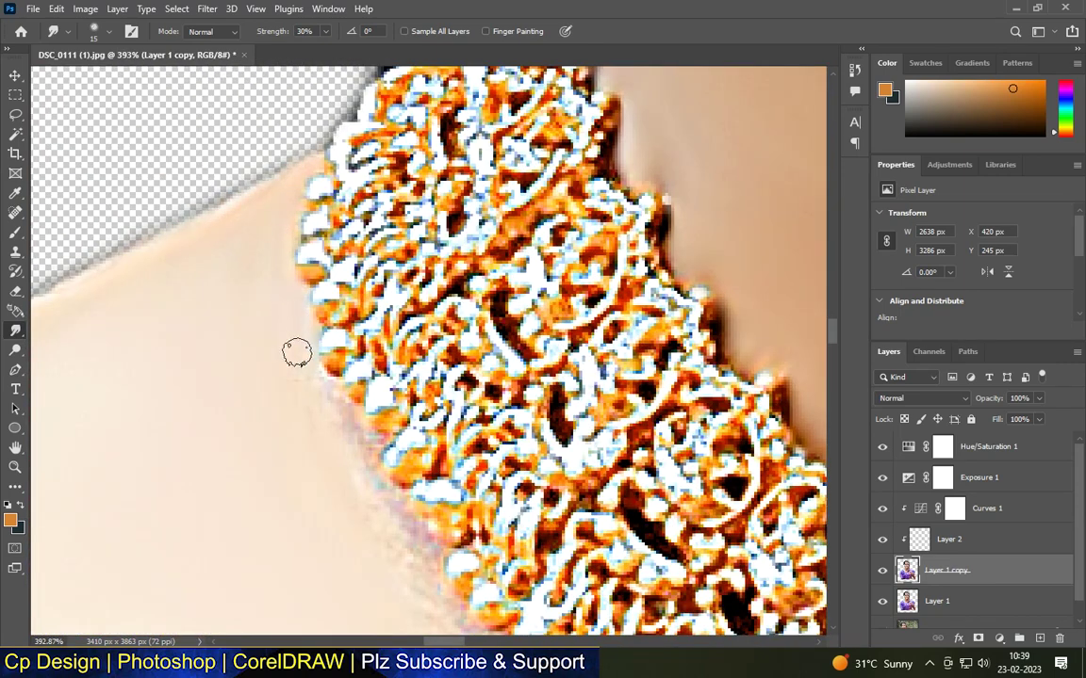
{"action": "scroll", "coordinate": [380, 492], "scroll_direction": "down", "scroll_amount": 1}
{"action": "scroll", "coordinate": [201, 282], "scroll_direction": "down", "scroll_amount": 3}
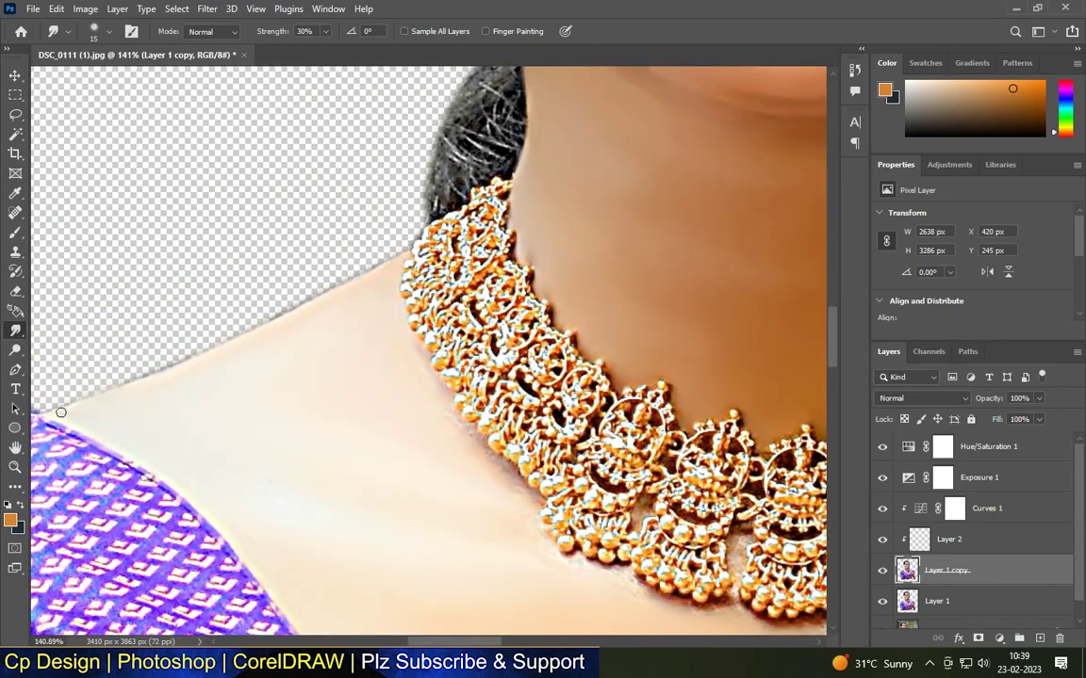
{"action": "scroll", "coordinate": [448, 415], "scroll_direction": "up", "scroll_amount": 4}
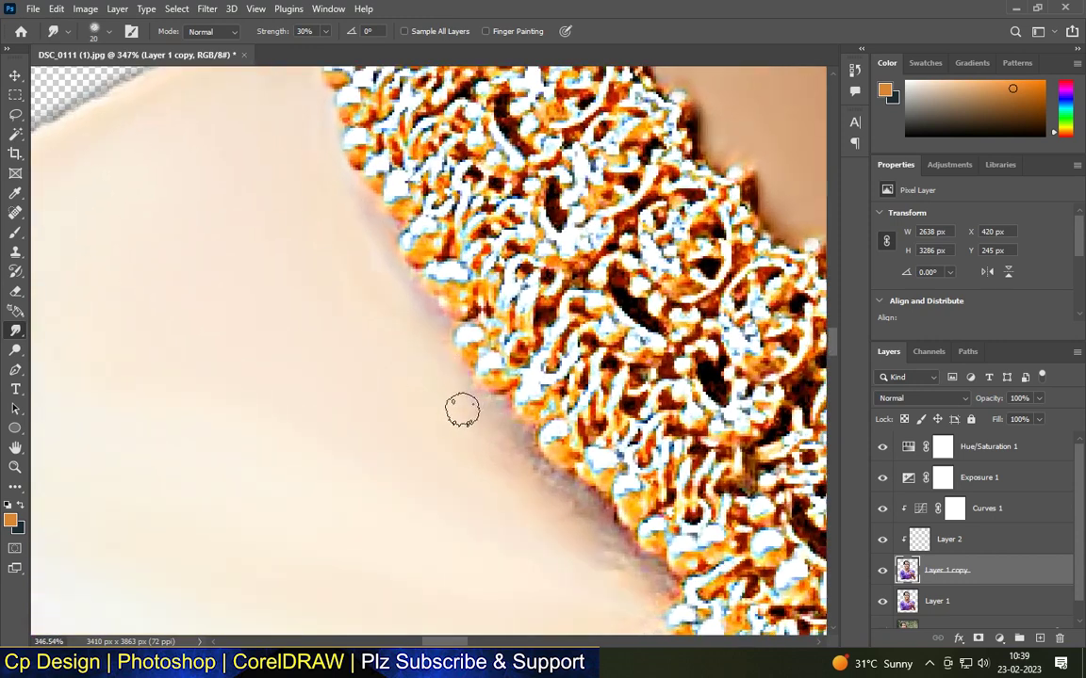
{"action": "mouse_move", "coordinate": [513, 469]}
{"action": "left_mouse_down"}
{"action": "mouse_move", "coordinate": [593, 506]}
{"action": "mouse_move", "coordinate": [609, 567]}
{"action": "mouse_move", "coordinate": [651, 586]}
{"action": "mouse_move", "coordinate": [602, 511]}
{"action": "left_mouse_up"}
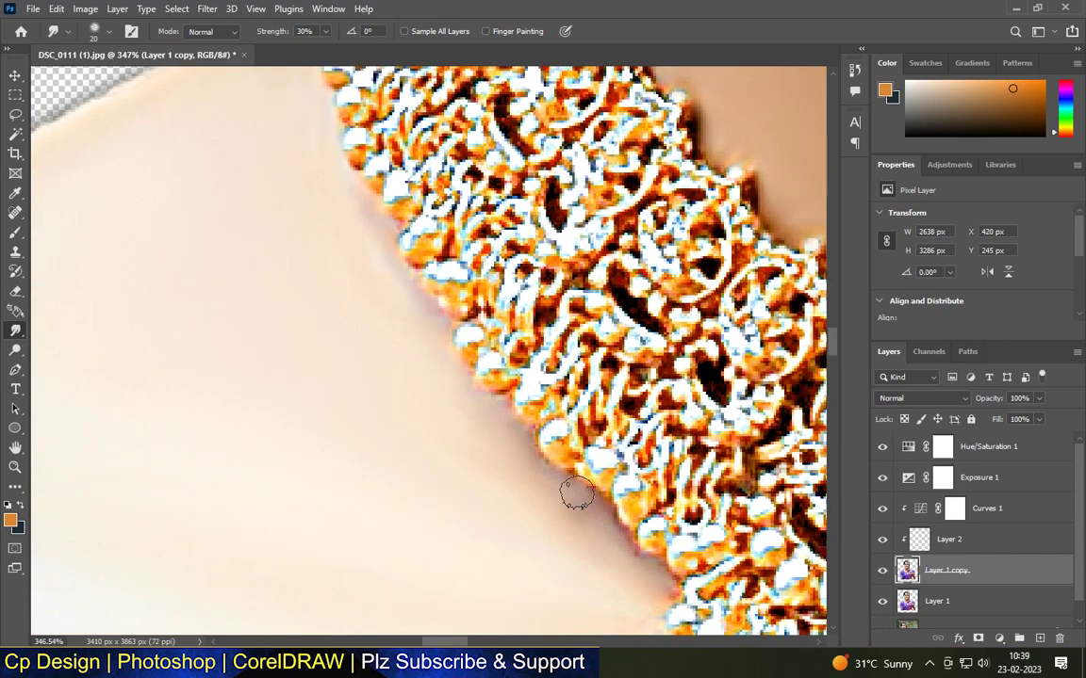
Smooth the rough skin directly beneath the beads of the image-left pendants with the Smudge tool at brush size 20.
{"action": "scroll", "coordinate": [600, 511], "scroll_direction": "down", "scroll_amount": 3}
{"action": "scroll", "coordinate": [517, 437], "scroll_direction": "up", "scroll_amount": 3}
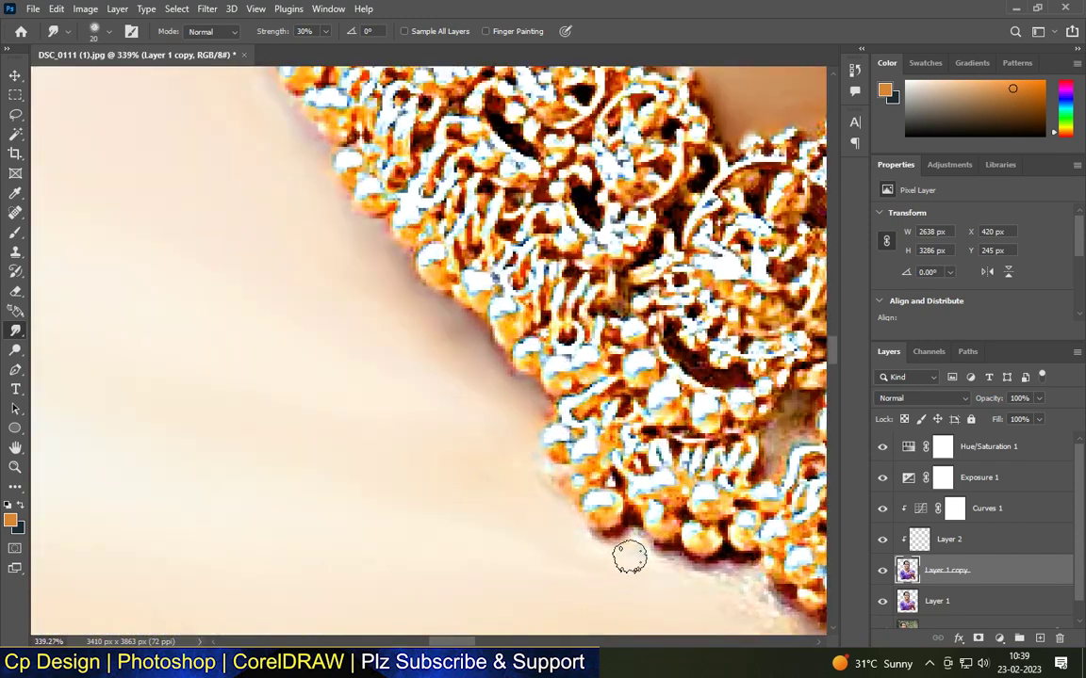
{"action": "scroll", "coordinate": [630, 558], "scroll_direction": "down", "scroll_amount": 4}
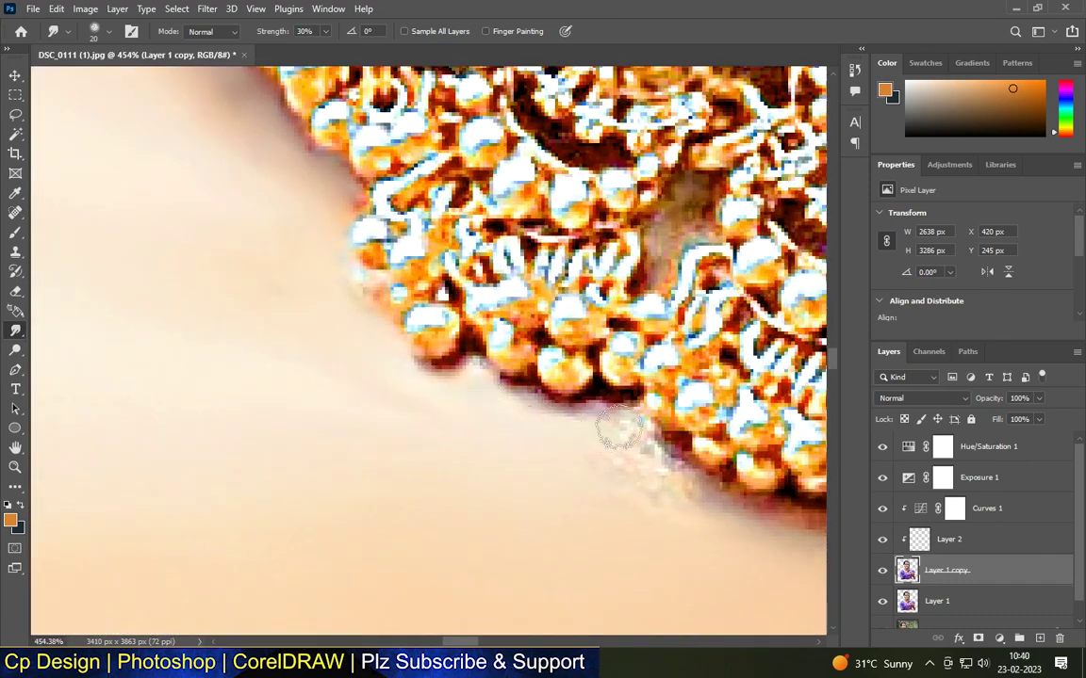
{"action": "scroll", "coordinate": [516, 412], "scroll_direction": "down", "scroll_amount": 2}
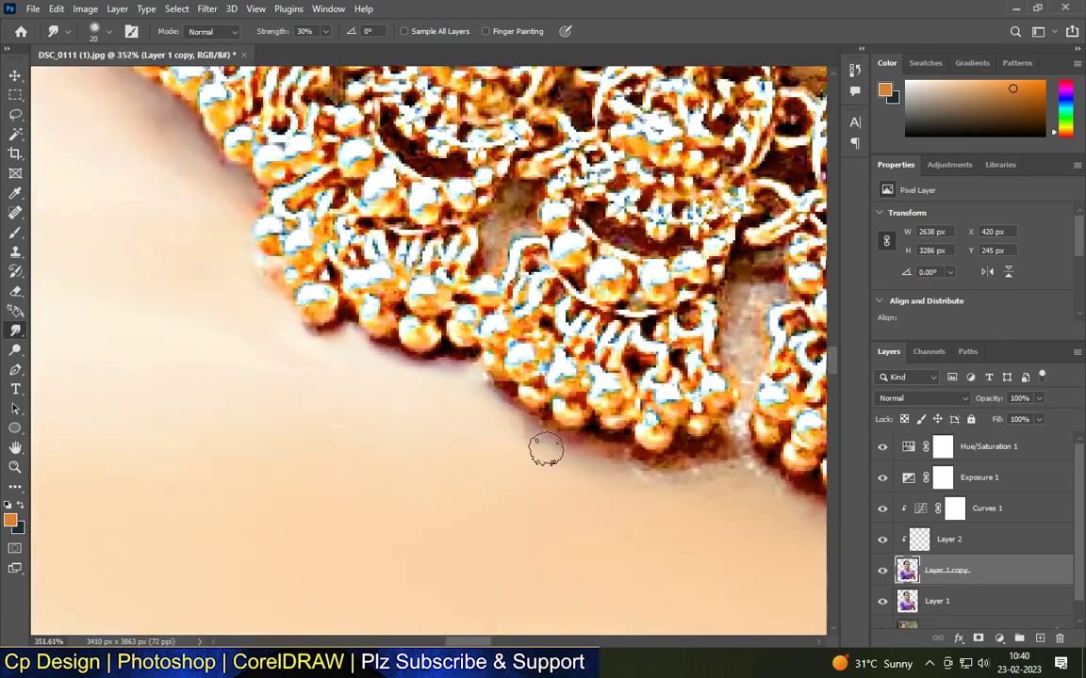
{"action": "scroll", "coordinate": [483, 271], "scroll_direction": "up", "scroll_amount": 2}
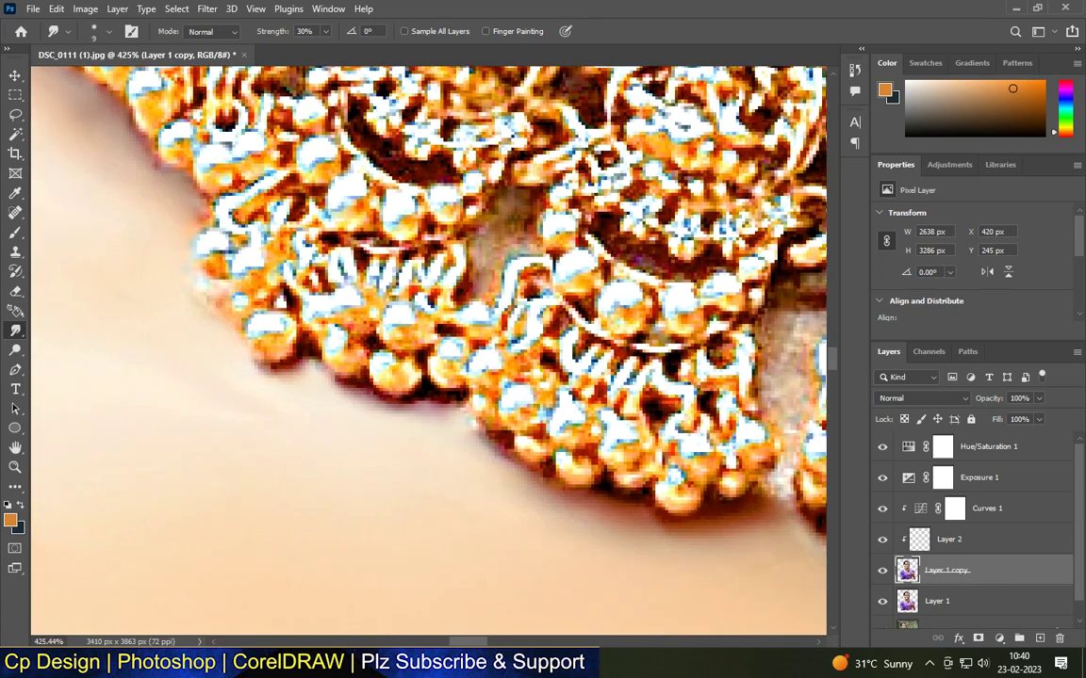
Smudge the narrow skin gaps between the hanging pendants beside the central pendant at brush size 9.
{"action": "scroll", "coordinate": [623, 346], "scroll_direction": "down", "scroll_amount": 2}
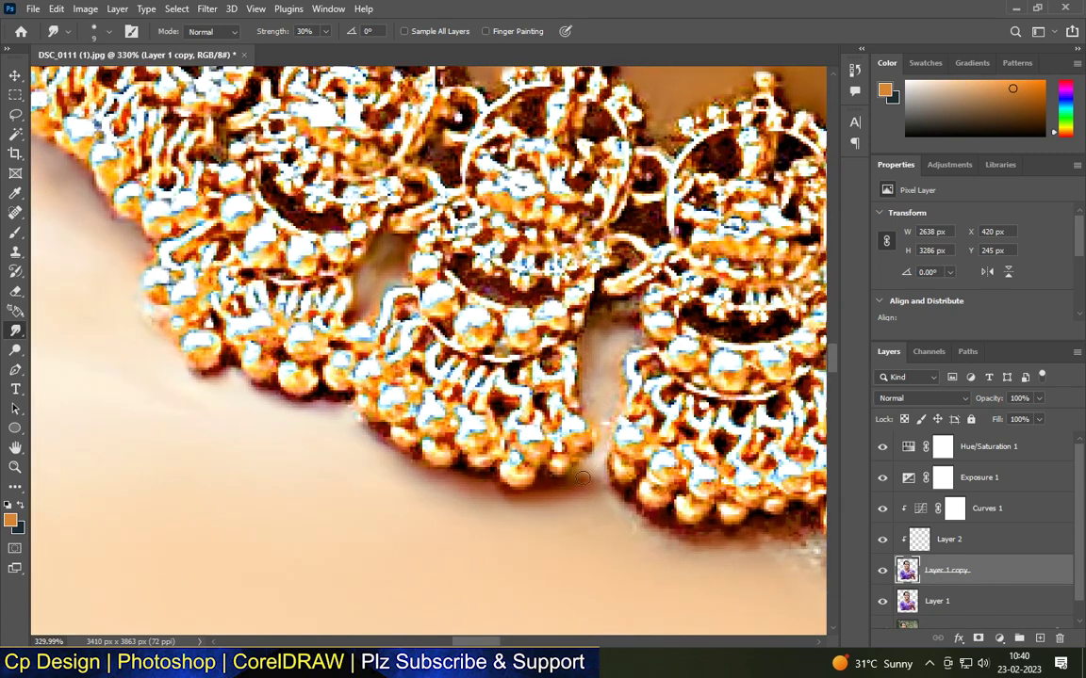
{"action": "scroll", "coordinate": [613, 403], "scroll_direction": "down", "scroll_amount": 2}
{"action": "scroll", "coordinate": [709, 289], "scroll_direction": "up", "scroll_amount": 3}
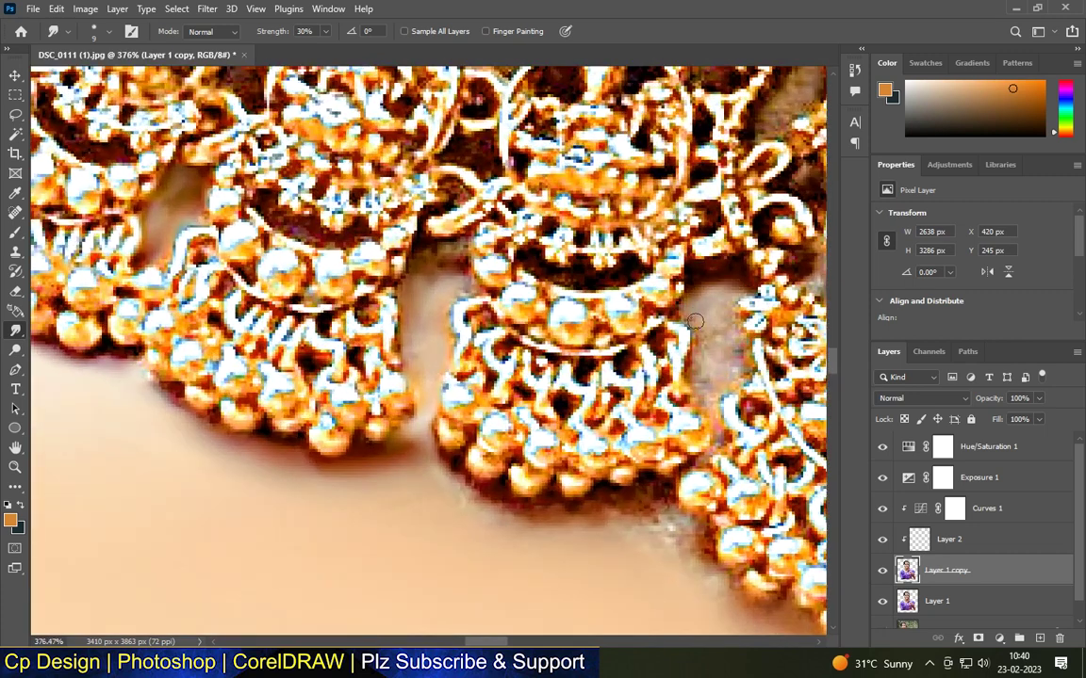
{"action": "scroll", "coordinate": [603, 433], "scroll_direction": "down", "scroll_amount": 1}
Smudge the skin below the pendant next to the centre and along the central pendant's lower edge at brush size 20.
{"action": "scroll", "coordinate": [450, 505], "scroll_direction": "up", "scroll_amount": 2}
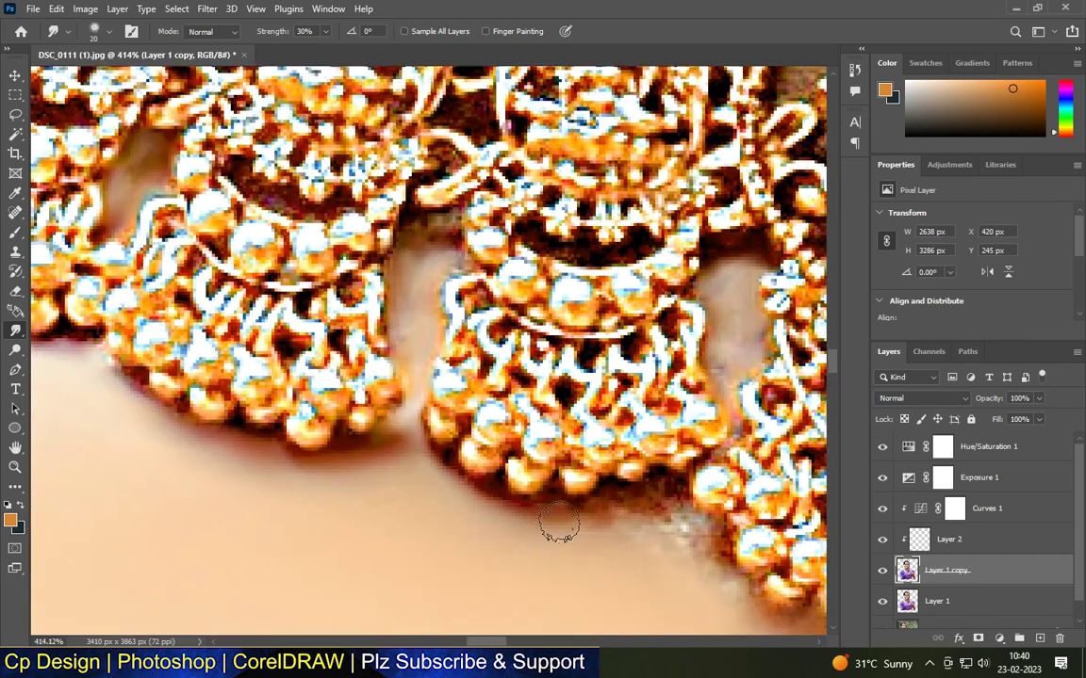
{"action": "scroll", "coordinate": [534, 530], "scroll_direction": "down", "scroll_amount": 3}
{"action": "scroll", "coordinate": [642, 527], "scroll_direction": "up", "scroll_amount": 1}
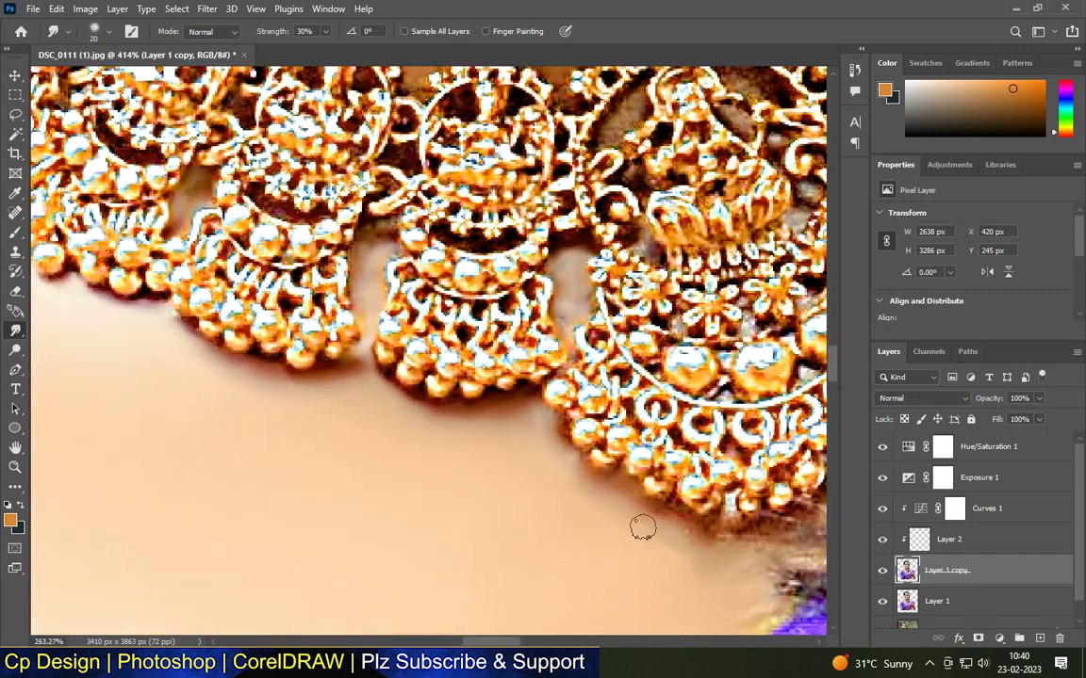
Smudge the shadowed openings inside the central necklace pendant and its neighbouring pendants at brush size 15.
{"action": "scroll", "coordinate": [706, 610], "scroll_direction": "down", "scroll_amount": 3}
{"action": "scroll", "coordinate": [271, 346], "scroll_direction": "up", "scroll_amount": 4}
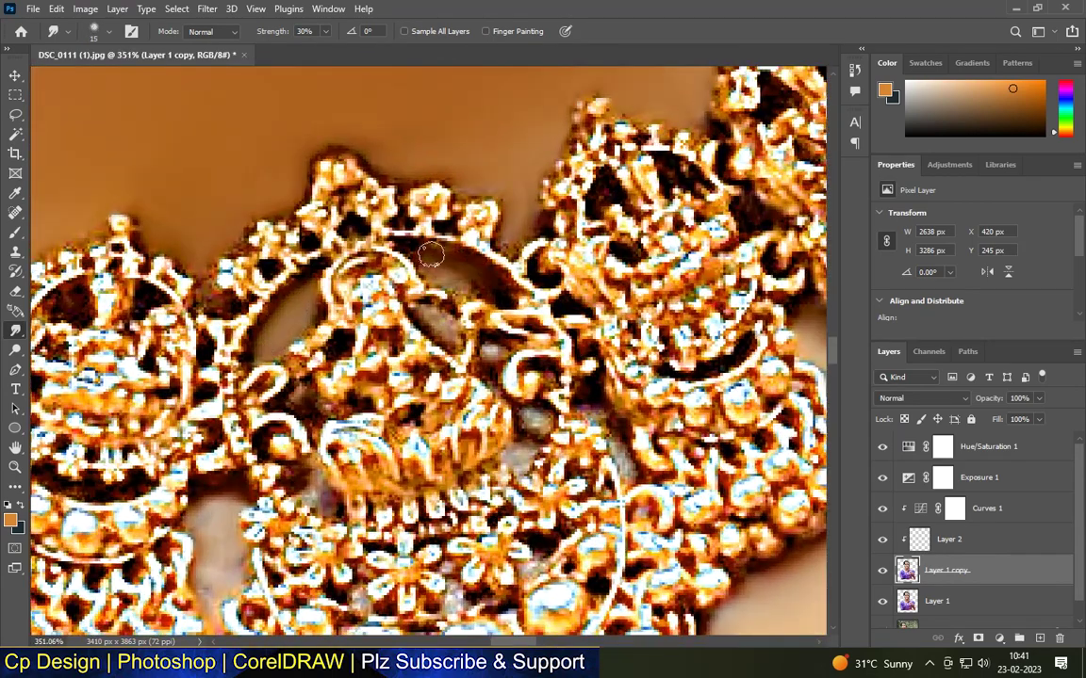
{"action": "scroll", "coordinate": [415, 412], "scroll_direction": "down", "scroll_amount": 3}
{"action": "scroll", "coordinate": [135, 327], "scroll_direction": "up", "scroll_amount": 3}
{"action": "scroll", "coordinate": [509, 288], "scroll_direction": "down", "scroll_amount": 3}
{"action": "scroll", "coordinate": [450, 435], "scroll_direction": "up", "scroll_amount": 3}
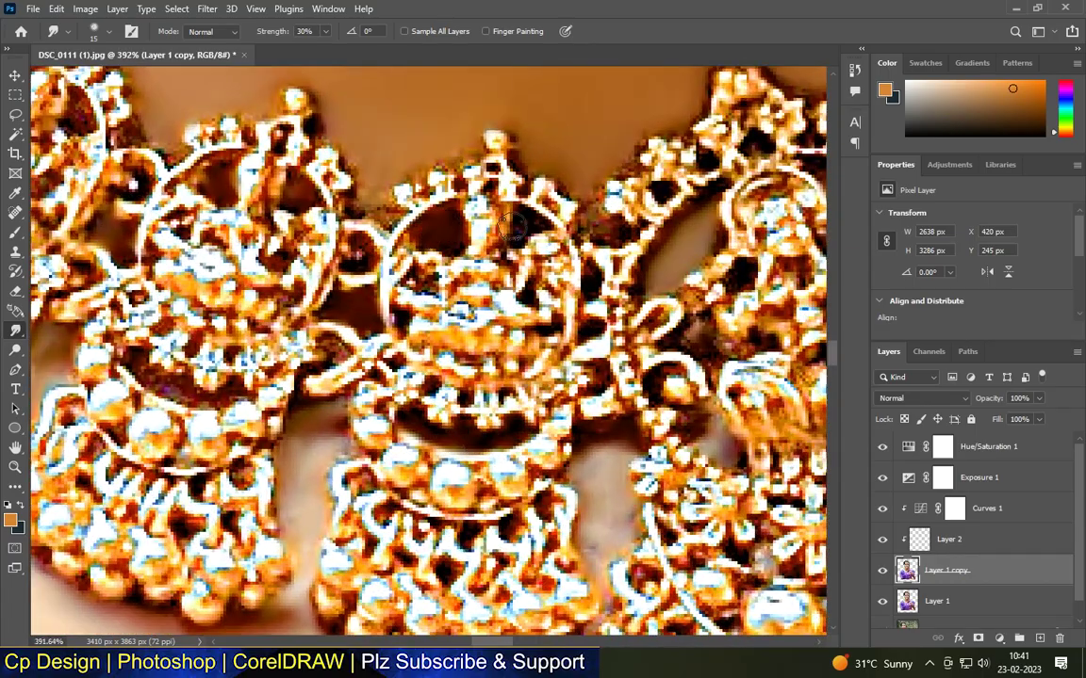
{"action": "scroll", "coordinate": [469, 231], "scroll_direction": "down", "scroll_amount": 3}
{"action": "scroll", "coordinate": [319, 160], "scroll_direction": "up", "scroll_amount": 4}
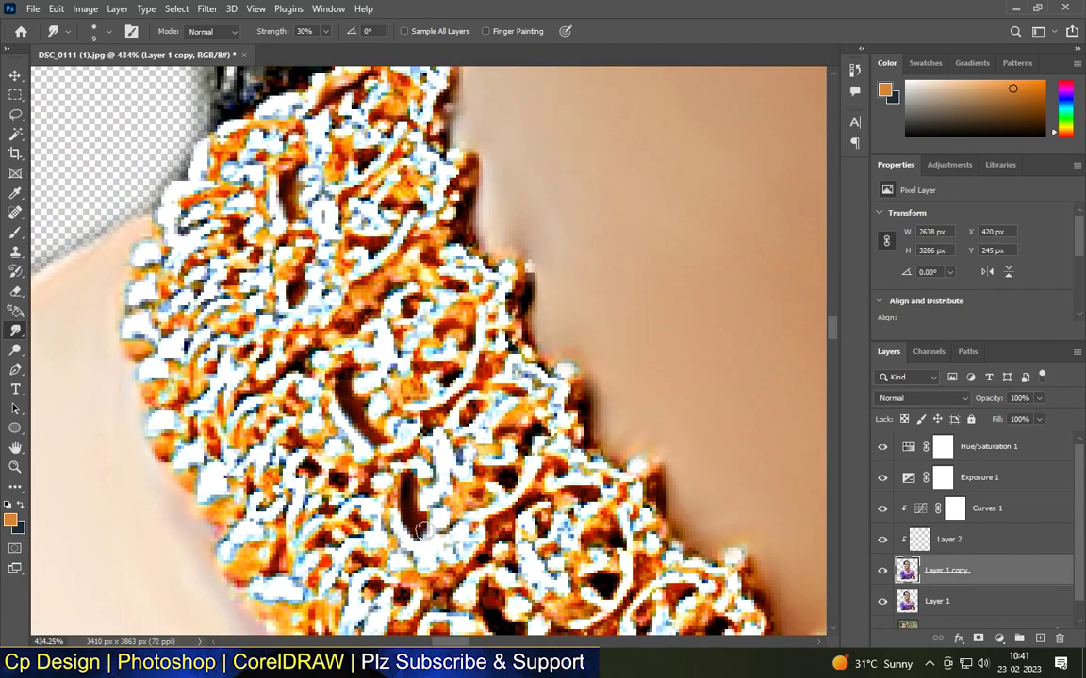
Smudge the small dark gaps between the gold ornaments along the image-left side of the necklace at brush size 9.
{"action": "scroll", "coordinate": [524, 443], "scroll_direction": "down", "scroll_amount": 3}
{"action": "scroll", "coordinate": [565, 464], "scroll_direction": "up", "scroll_amount": 3}
{"action": "scroll", "coordinate": [540, 506], "scroll_direction": "up", "scroll_amount": 1}
{"action": "scroll", "coordinate": [665, 534], "scroll_direction": "down", "scroll_amount": 3}
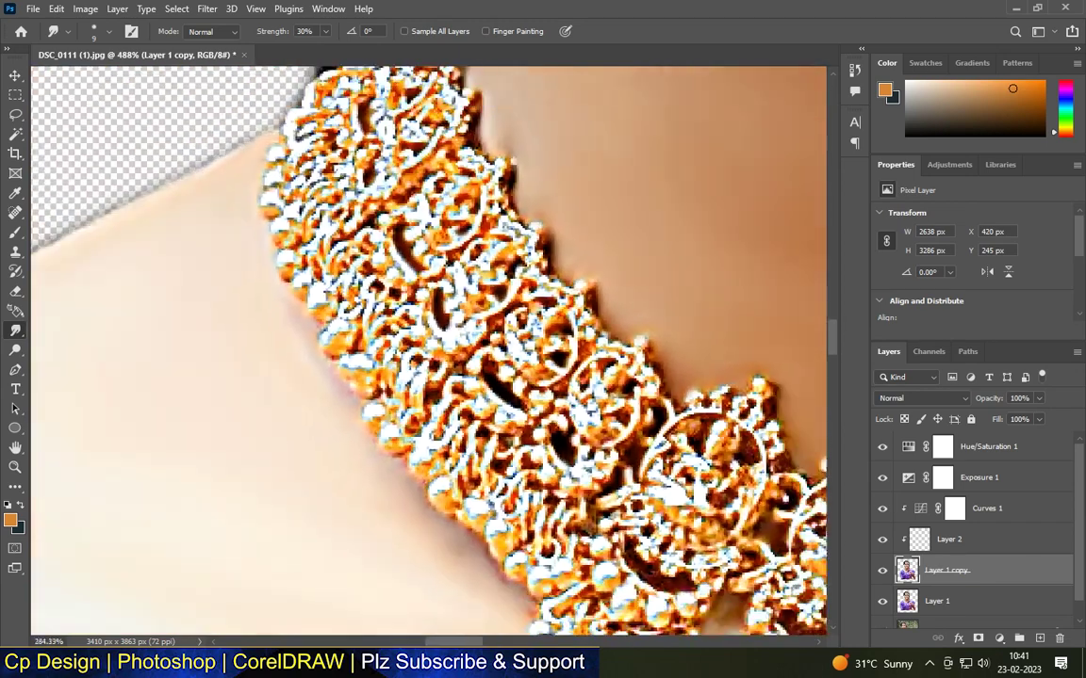
{"action": "scroll", "coordinate": [585, 528], "scroll_direction": "up", "scroll_amount": 2}
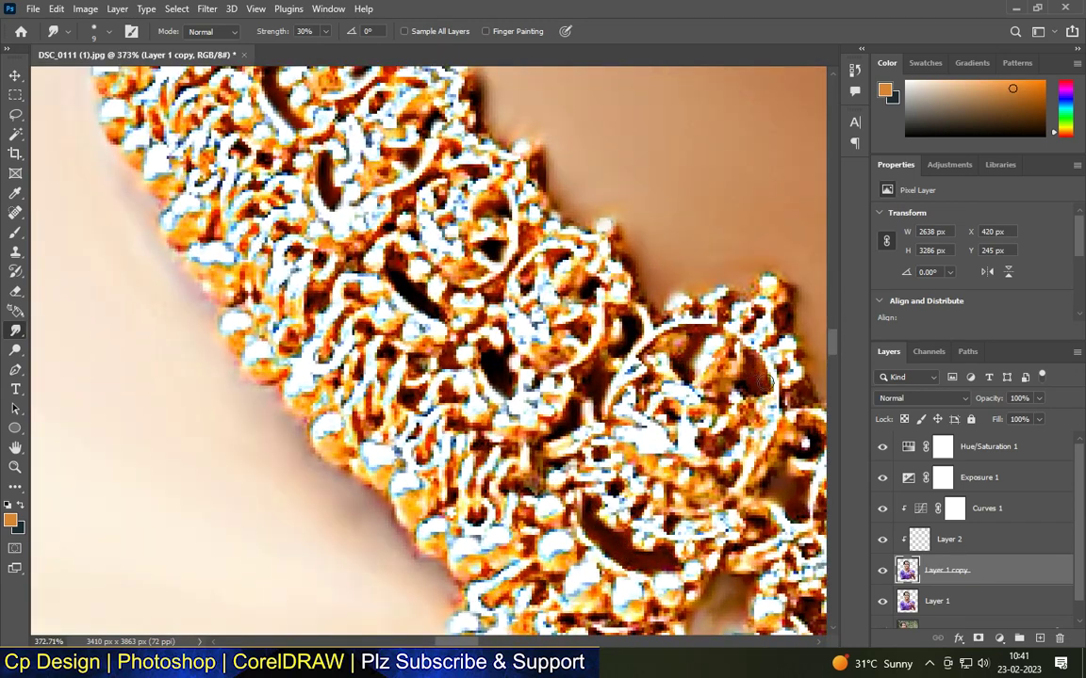
{"action": "scroll", "coordinate": [754, 385], "scroll_direction": "down", "scroll_amount": 3}
{"action": "scroll", "coordinate": [667, 336], "scroll_direction": "up", "scroll_amount": 3}
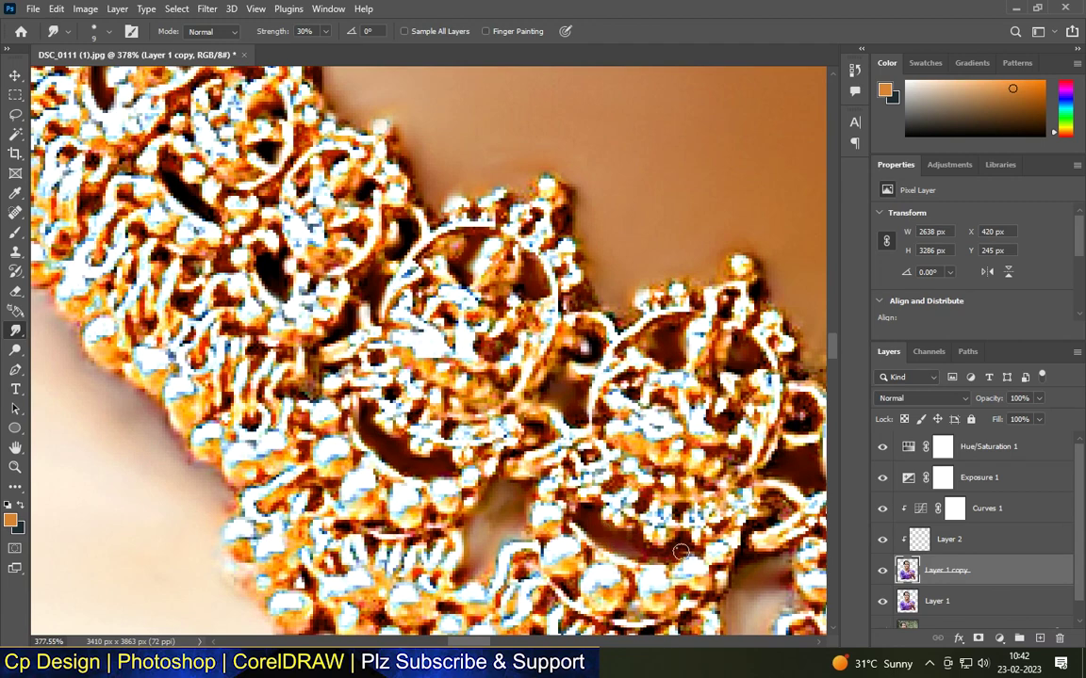
{"action": "scroll", "coordinate": [762, 530], "scroll_direction": "down", "scroll_amount": 3}
{"action": "scroll", "coordinate": [769, 632], "scroll_direction": "down", "scroll_amount": 2}
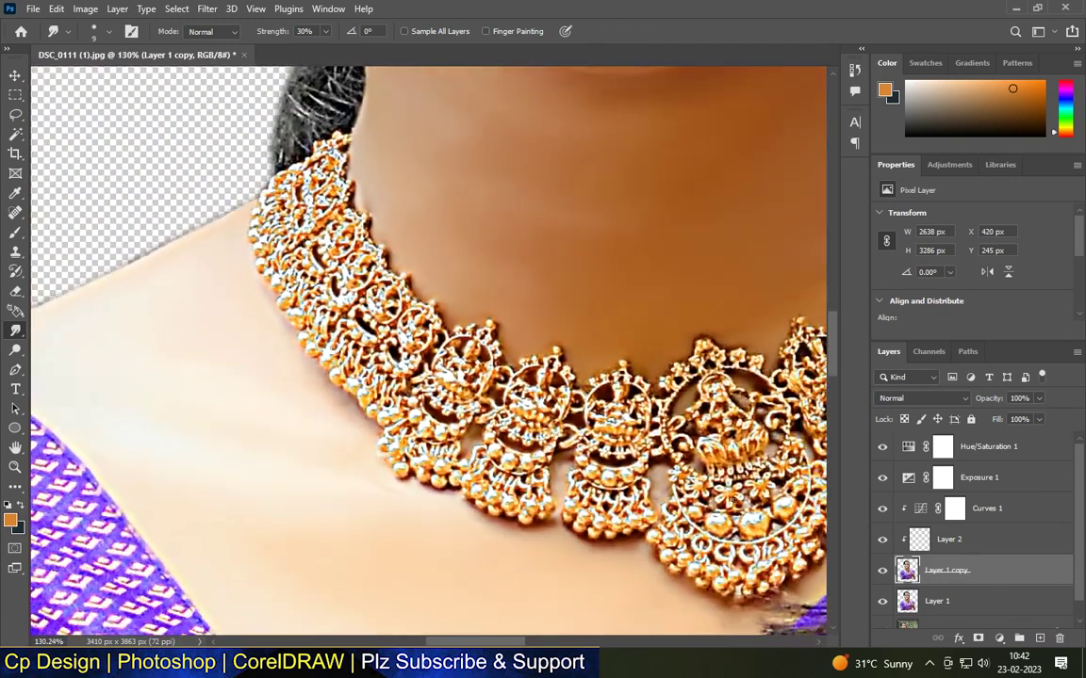
{"action": "scroll", "coordinate": [611, 510], "scroll_direction": "up", "scroll_amount": 3}
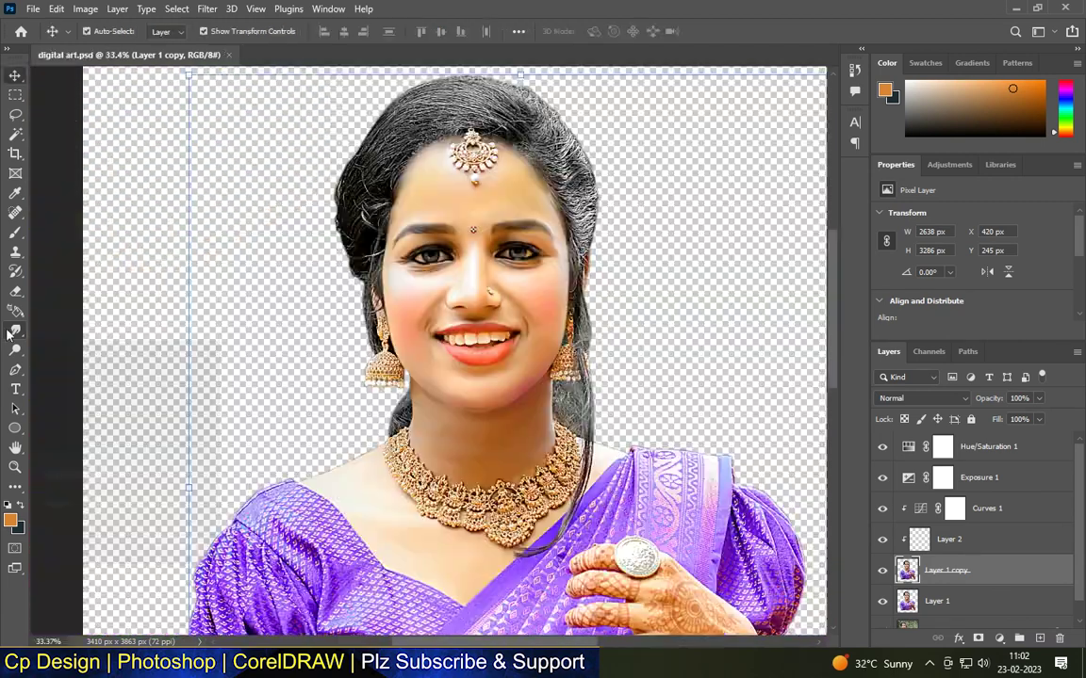
Set the Smudge tool's strength to 35% and smooth the patterned blouse fabric at the top of the image-left shoulder.
{"action": "left_click_drag", "start_coordinate": [15, 330], "coordinate": [68, 355]}
{"action": "scroll", "coordinate": [545, 102], "scroll_direction": "up", "scroll_amount": 4}
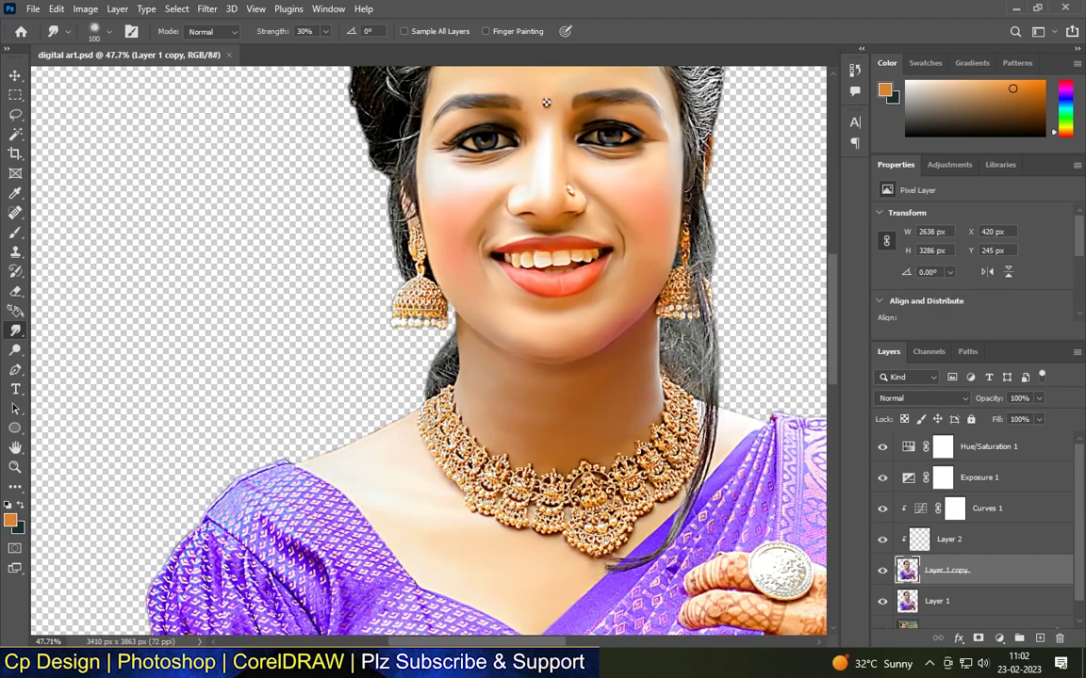
{"action": "scroll", "coordinate": [273, 486], "scroll_direction": "up", "scroll_amount": 4}
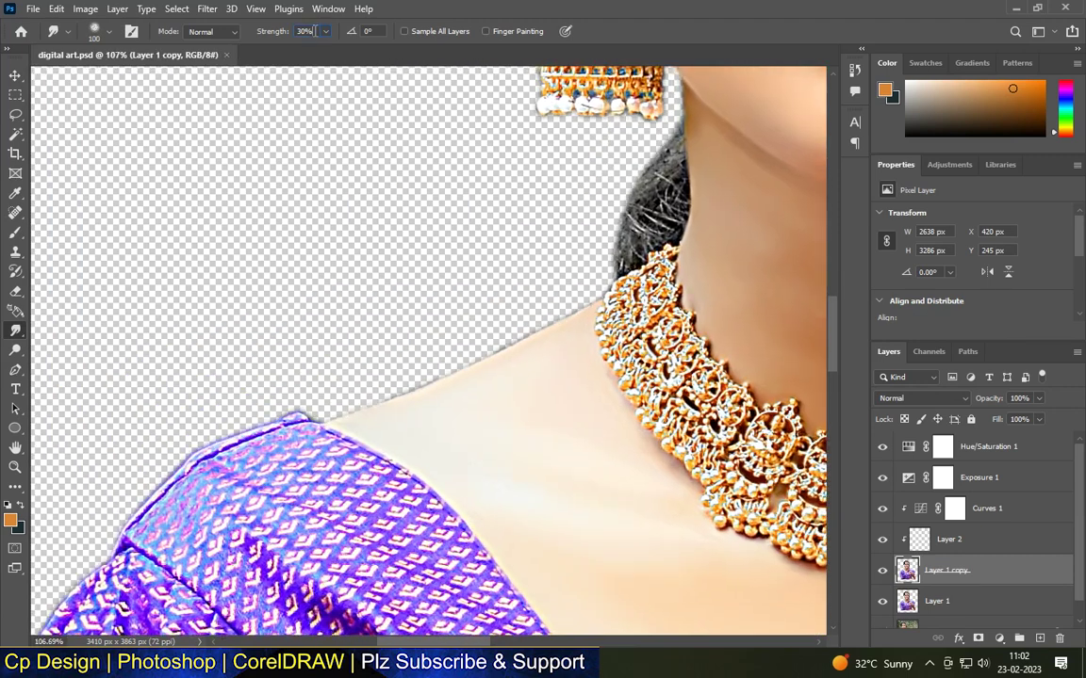
{"action": "key", "text": "Return"}
{"action": "scroll", "coordinate": [283, 494], "scroll_direction": "up", "scroll_amount": 2}
{"action": "key", "text": "["}
{"action": "mouse_move", "coordinate": [285, 482]}
{"action": "left_mouse_down"}
{"action": "mouse_move", "coordinate": [264, 458]}
{"action": "mouse_move", "coordinate": [335, 471]}
{"action": "left_mouse_up"}
{"action": "scroll", "coordinate": [294, 411], "scroll_direction": "down", "scroll_amount": 4}
{"action": "scroll", "coordinate": [298, 537], "scroll_direction": "up", "scroll_amount": 3}
Smudge along the curved blouse fold running down from the image-left shoulder at brush size 60.
{"action": "key", "text": "["}
{"action": "key", "text": "["}
{"action": "key", "text": "["}
{"action": "mouse_move", "coordinate": [272, 459]}
{"action": "left_mouse_down"}
{"action": "mouse_move", "coordinate": [312, 480]}
{"action": "mouse_move", "coordinate": [381, 556]}
{"action": "left_mouse_up"}
{"action": "scroll", "coordinate": [305, 401], "scroll_direction": "down", "scroll_amount": 3}
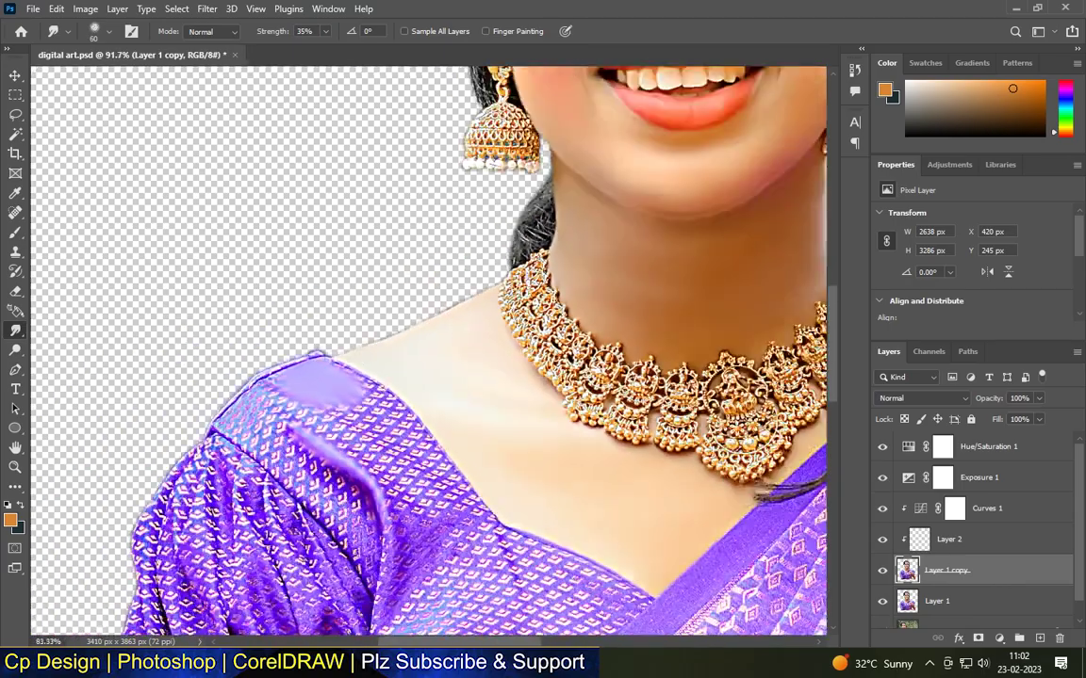
{"action": "scroll", "coordinate": [307, 537], "scroll_direction": "up", "scroll_amount": 3}
{"action": "scroll", "coordinate": [388, 450], "scroll_direction": "up", "scroll_amount": 1}
{"action": "left_click_drag", "start_coordinate": [389, 446], "coordinate": [380, 554]}
Smooth the patterned blouse band along the image-left neckline edge at brush size 60.
{"action": "scroll", "coordinate": [371, 296], "scroll_direction": "up", "scroll_amount": 3}
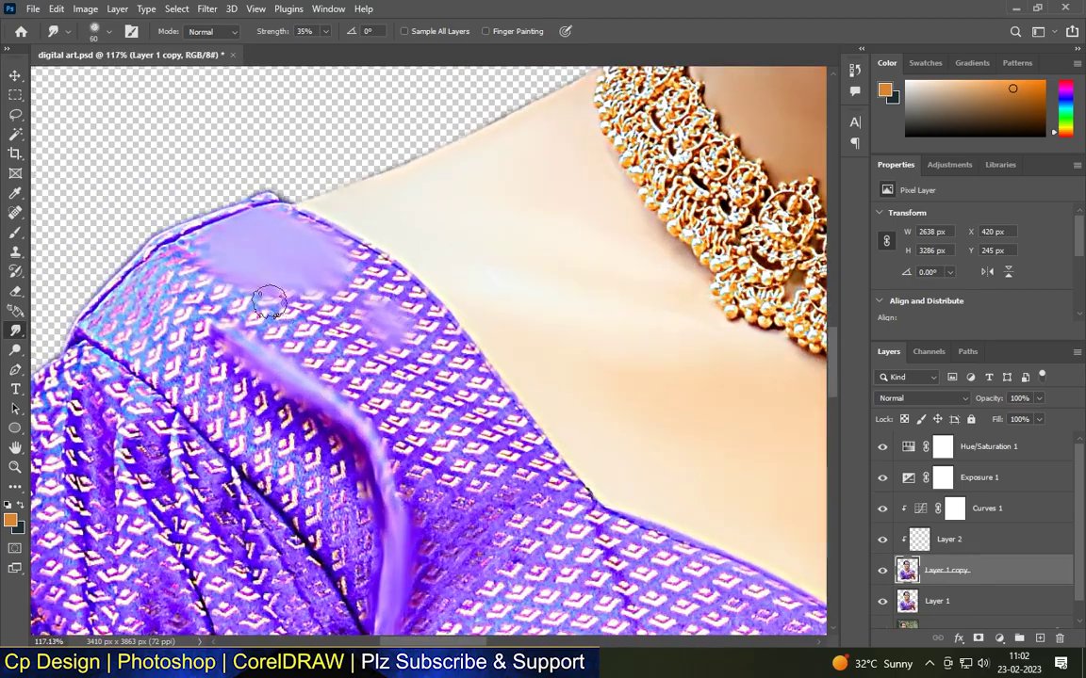
{"action": "scroll", "coordinate": [302, 307], "scroll_direction": "up", "scroll_amount": 3}
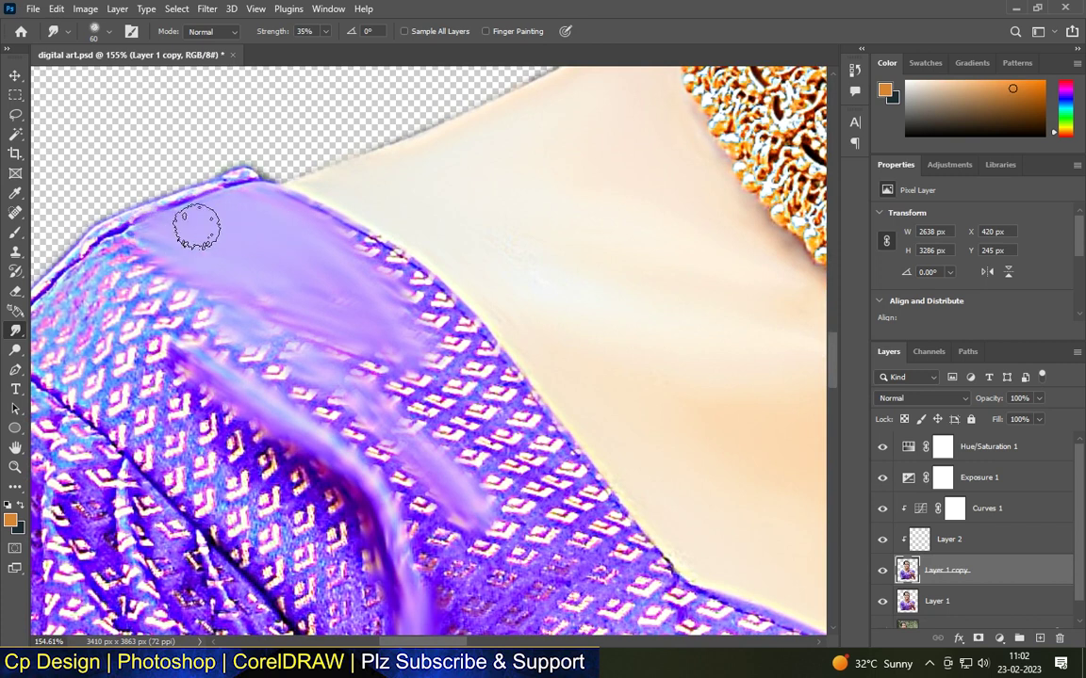
{"action": "mouse_move", "coordinate": [355, 320]}
{"action": "left_mouse_down"}
{"action": "mouse_move", "coordinate": [401, 379]}
{"action": "mouse_move", "coordinate": [418, 376]}
{"action": "mouse_move", "coordinate": [406, 287]}
{"action": "mouse_move", "coordinate": [329, 238]}
{"action": "mouse_move", "coordinate": [472, 355]}
{"action": "mouse_move", "coordinate": [469, 399]}
{"action": "mouse_move", "coordinate": [495, 389]}
{"action": "mouse_move", "coordinate": [514, 397]}
{"action": "mouse_move", "coordinate": [506, 482]}
{"action": "mouse_move", "coordinate": [412, 371]}
{"action": "mouse_move", "coordinate": [505, 489]}
{"action": "mouse_move", "coordinate": [524, 457]}
{"action": "mouse_move", "coordinate": [557, 467]}
{"action": "left_mouse_up"}
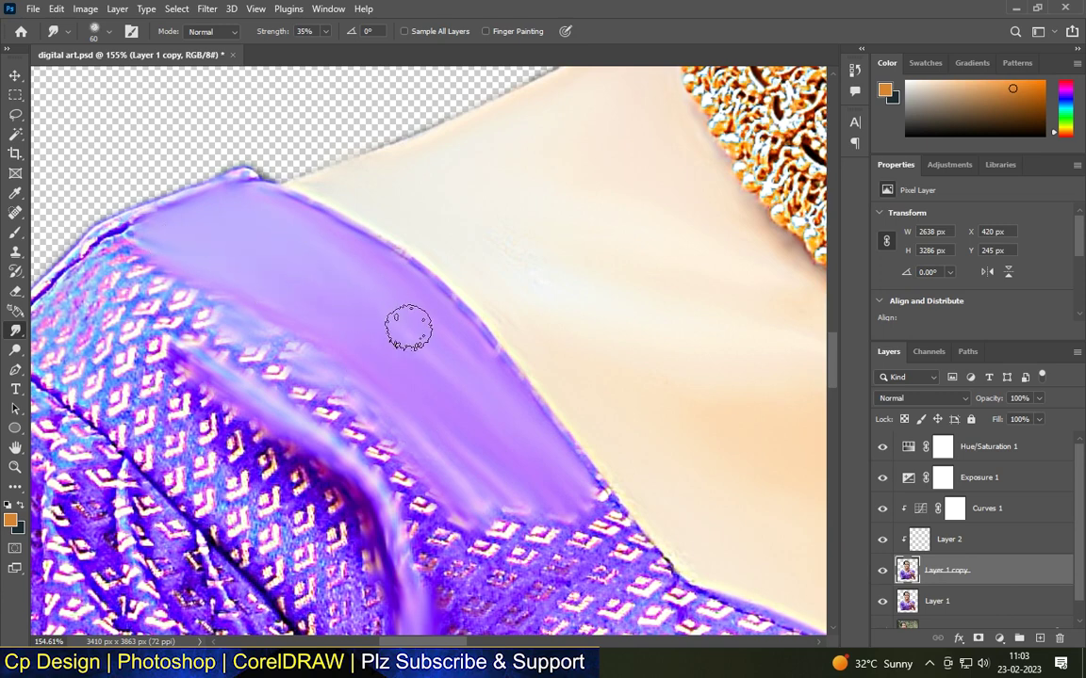
{"action": "scroll", "coordinate": [273, 209], "scroll_direction": "up", "scroll_amount": 1}
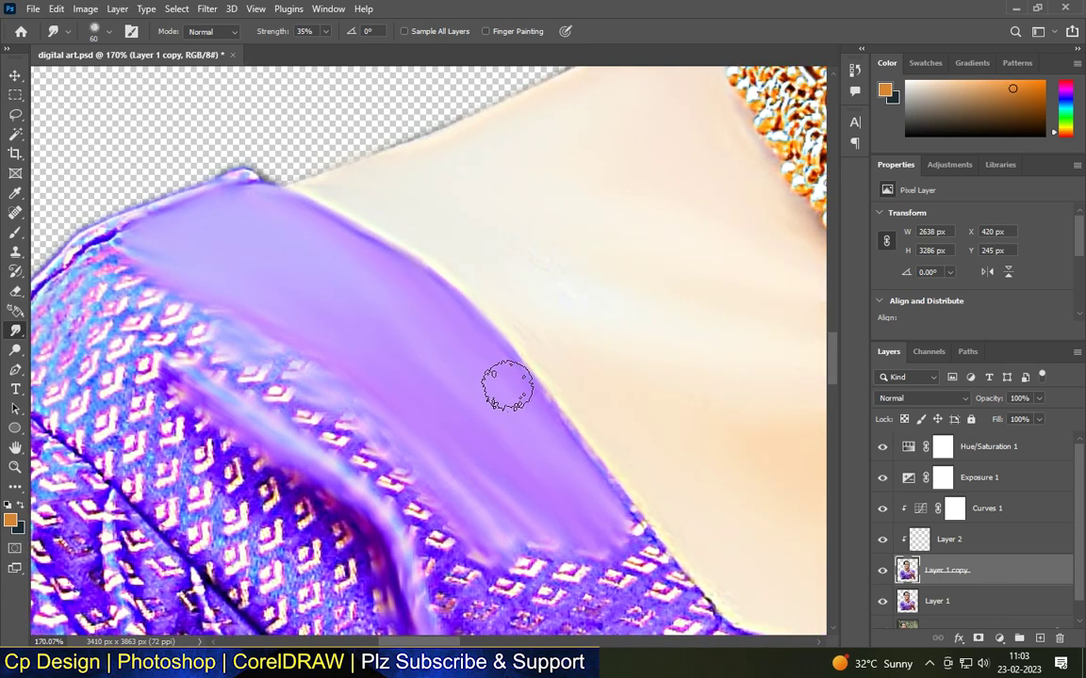
{"action": "scroll", "coordinate": [556, 446], "scroll_direction": "down", "scroll_amount": 3}
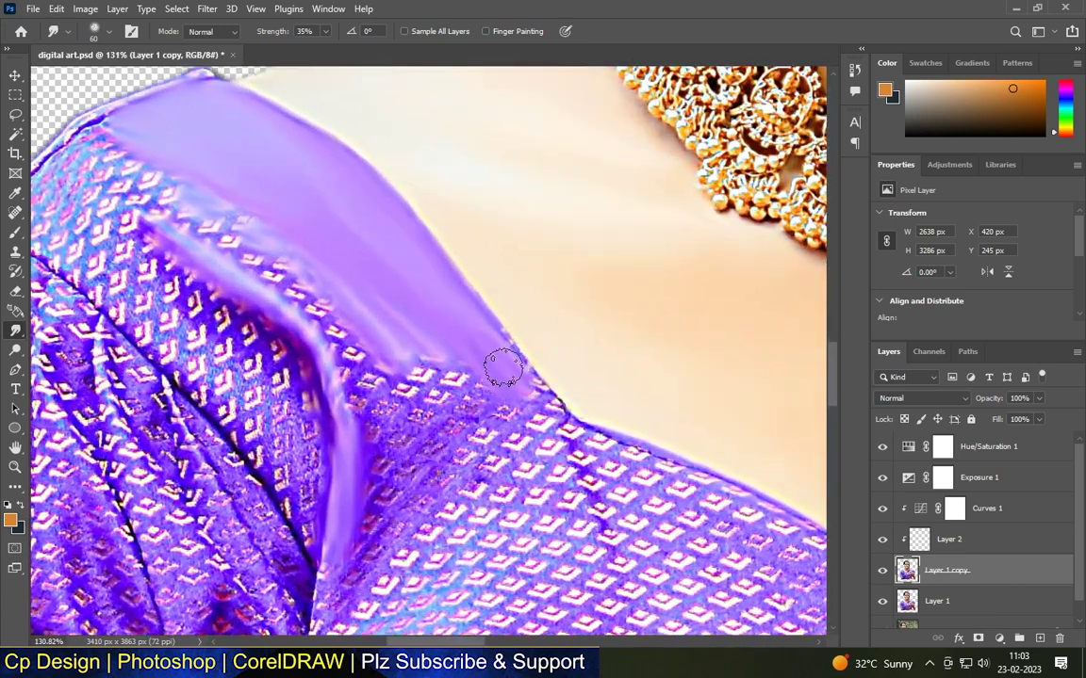
Smudge the remaining blouse pattern toward the neckline corner and between the smoothed band and the curved fold at brush size 60.
{"action": "mouse_move", "coordinate": [437, 383]}
{"action": "left_mouse_down"}
{"action": "mouse_move", "coordinate": [478, 387]}
{"action": "mouse_move", "coordinate": [347, 320]}
{"action": "mouse_move", "coordinate": [384, 408]}
{"action": "left_mouse_up"}
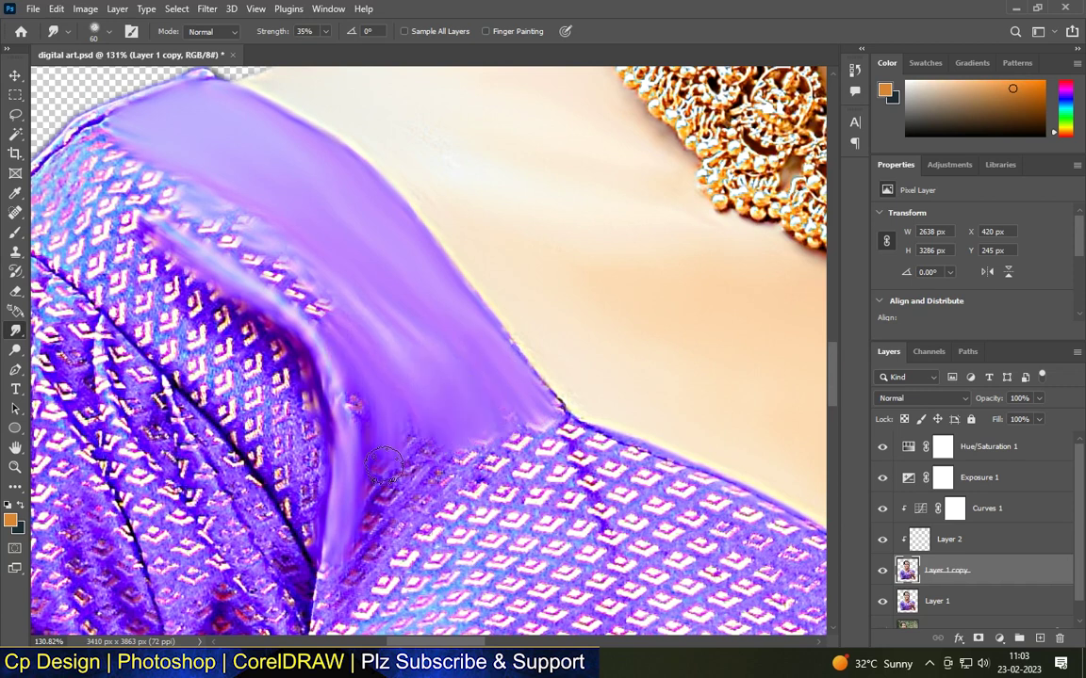
{"action": "left_click_drag", "start_coordinate": [383, 493], "coordinate": [419, 483]}
{"action": "scroll", "coordinate": [203, 141], "scroll_direction": "up", "scroll_amount": 2}
{"action": "mouse_move", "coordinate": [299, 301]}
{"action": "left_mouse_down"}
{"action": "mouse_move", "coordinate": [233, 228]}
{"action": "mouse_move", "coordinate": [340, 330]}
{"action": "left_mouse_up"}
{"action": "scroll", "coordinate": [547, 415], "scroll_direction": "down", "scroll_amount": 3}
{"action": "scroll", "coordinate": [258, 211], "scroll_direction": "up", "scroll_amount": 3}
{"action": "left_click_drag", "start_coordinate": [234, 245], "coordinate": [201, 220]}
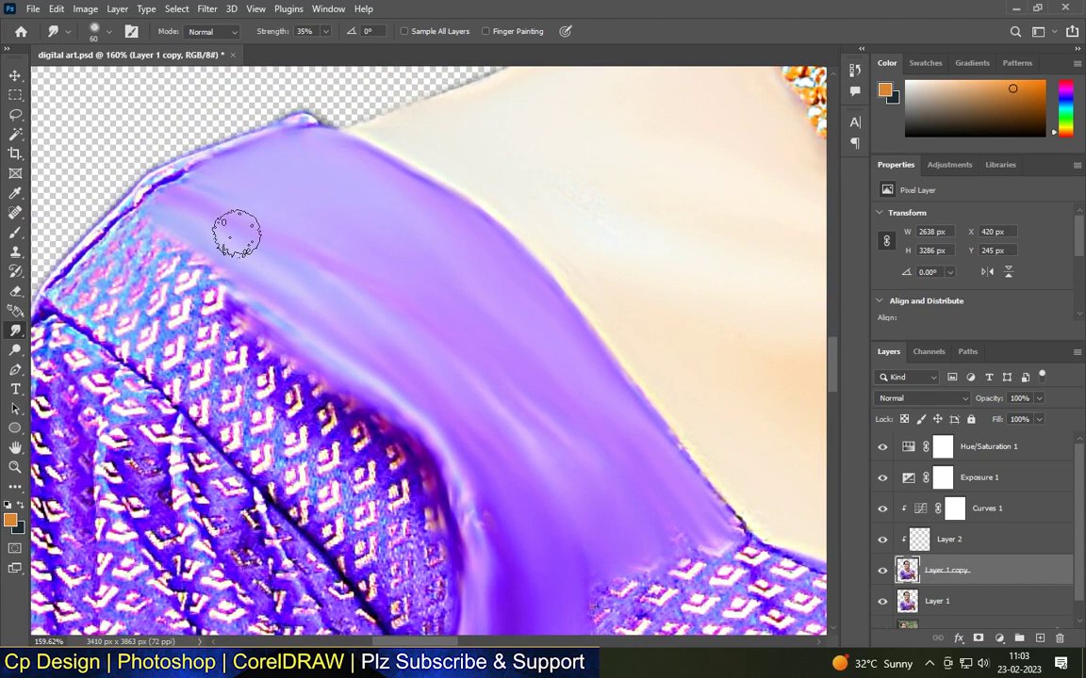
Smudge the shoulder's outer edge at brush size 25 and the patterned patch beside the sleeve seam at size 45.
{"action": "scroll", "coordinate": [193, 169], "scroll_direction": "up", "scroll_amount": 3}
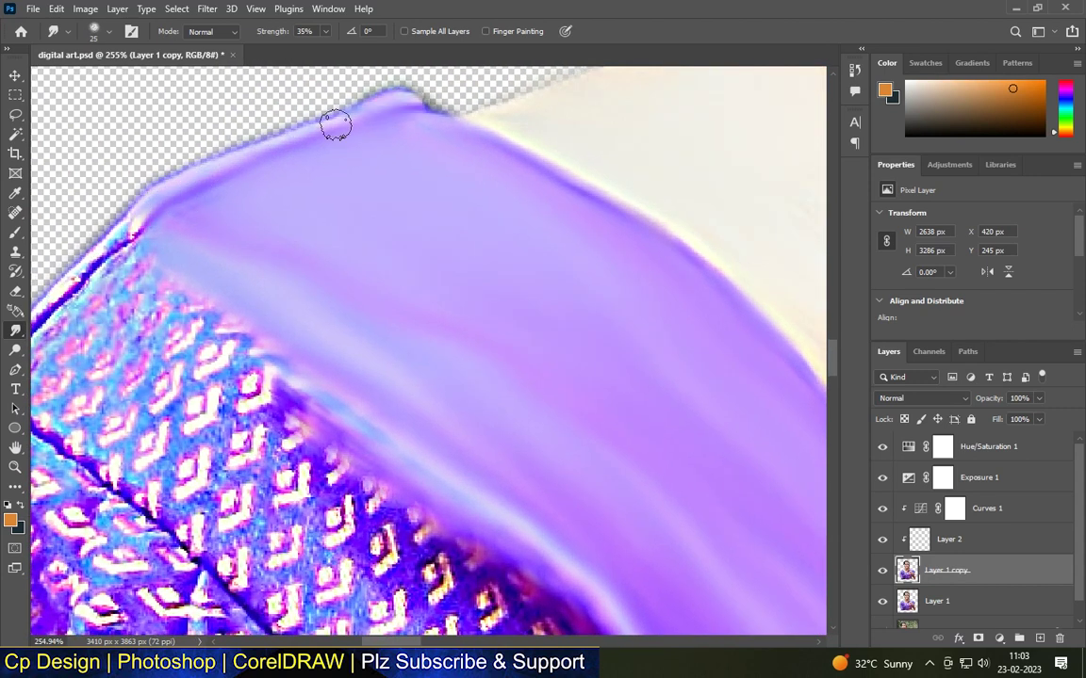
{"action": "scroll", "coordinate": [117, 308], "scroll_direction": "down", "scroll_amount": 2}
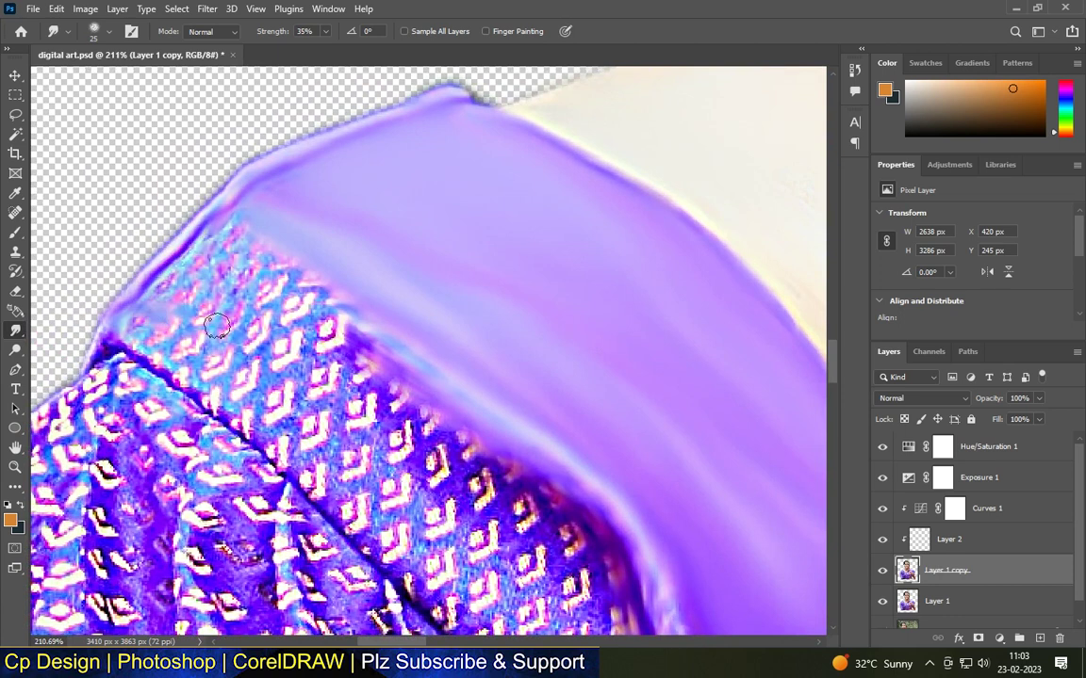
{"action": "mouse_move", "coordinate": [288, 288]}
{"action": "left_mouse_down"}
{"action": "mouse_move", "coordinate": [201, 300]}
{"action": "mouse_move", "coordinate": [330, 317]}
{"action": "mouse_move", "coordinate": [396, 372]}
{"action": "left_mouse_up"}
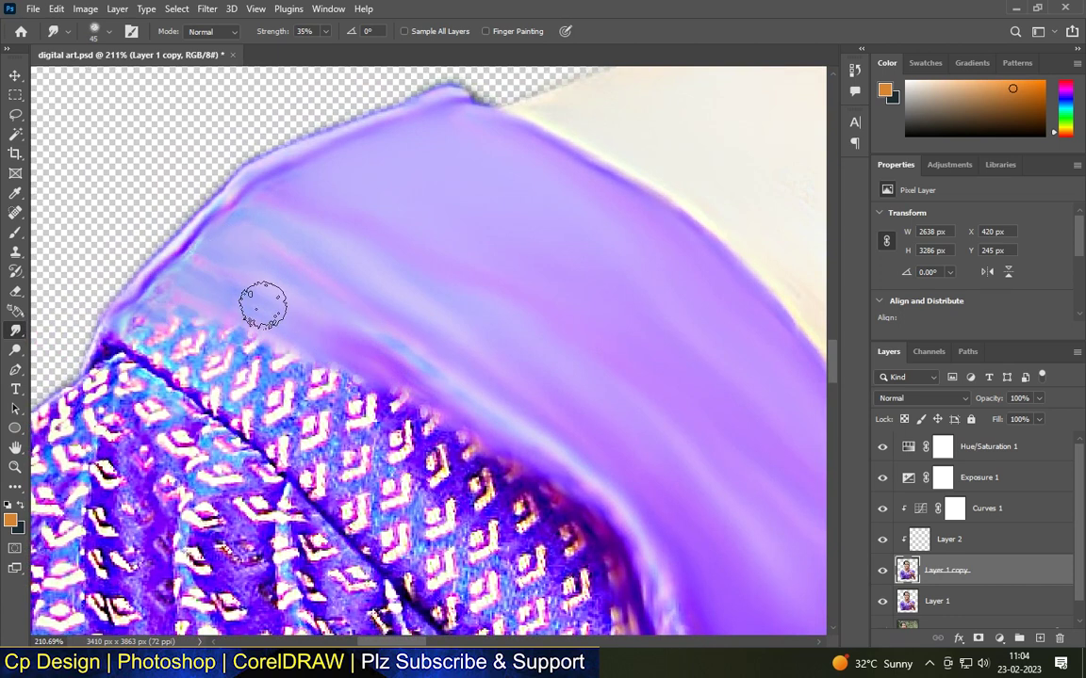
{"action": "mouse_move", "coordinate": [194, 258]}
{"action": "left_mouse_down"}
{"action": "mouse_move", "coordinate": [203, 353]}
{"action": "mouse_move", "coordinate": [165, 356]}
{"action": "mouse_move", "coordinate": [330, 383]}
{"action": "mouse_move", "coordinate": [255, 318]}
{"action": "left_mouse_up"}
{"action": "mouse_move", "coordinate": [296, 394]}
{"action": "left_mouse_down"}
{"action": "mouse_move", "coordinate": [233, 395]}
{"action": "mouse_move", "coordinate": [273, 432]}
{"action": "mouse_move", "coordinate": [405, 415]}
{"action": "mouse_move", "coordinate": [599, 523]}
{"action": "mouse_move", "coordinate": [380, 480]}
{"action": "left_mouse_up"}
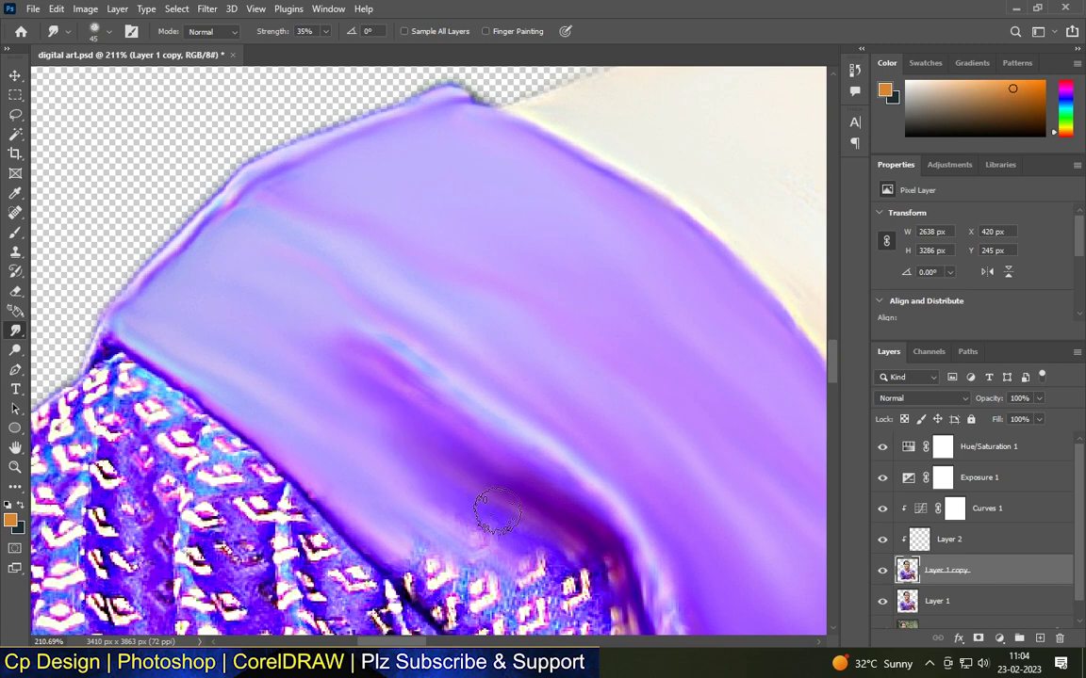
Smooth the narrowing blouse area between the dark curved fold and the sleeve seam at brush size 45.
{"action": "scroll", "coordinate": [388, 328], "scroll_direction": "down", "scroll_amount": 2, "text": "alt"}
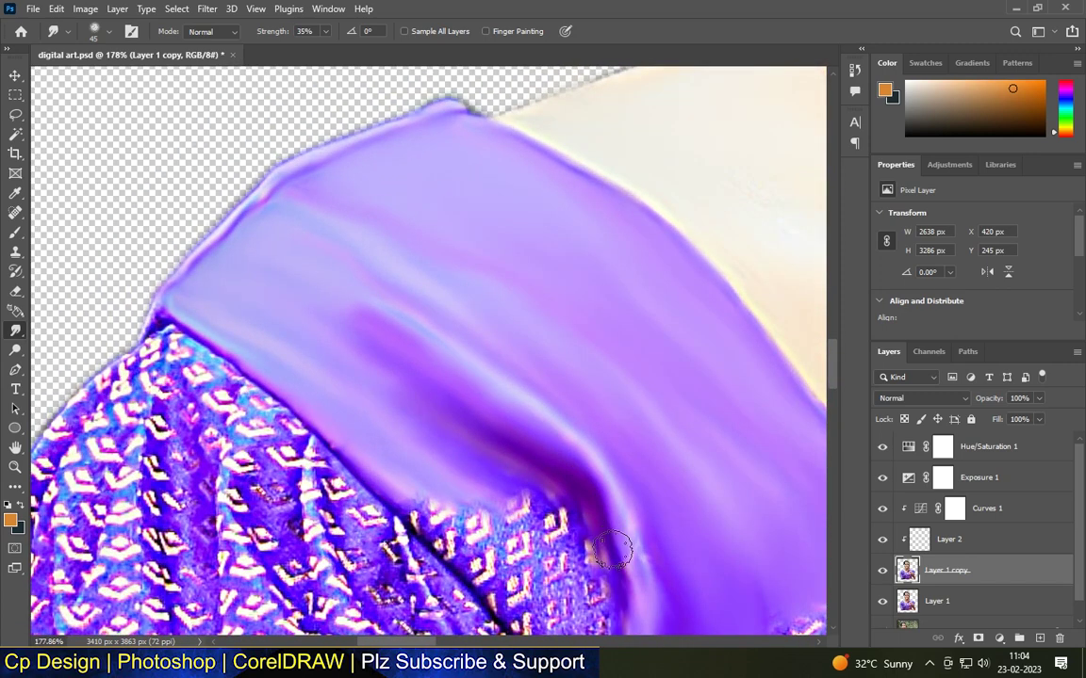
{"action": "scroll", "coordinate": [429, 307], "scroll_direction": "down", "scroll_amount": 5, "text": "alt"}
{"action": "scroll", "coordinate": [510, 490], "scroll_direction": "up", "scroll_amount": 5, "text": "alt"}
{"action": "mouse_move", "coordinate": [391, 412]}
{"action": "left_mouse_down"}
{"action": "mouse_move", "coordinate": [440, 369]}
{"action": "mouse_move", "coordinate": [415, 365]}
{"action": "mouse_move", "coordinate": [521, 392]}
{"action": "mouse_move", "coordinate": [419, 414]}
{"action": "left_mouse_up"}
{"action": "left_click_drag", "start_coordinate": [448, 477], "coordinate": [451, 403]}
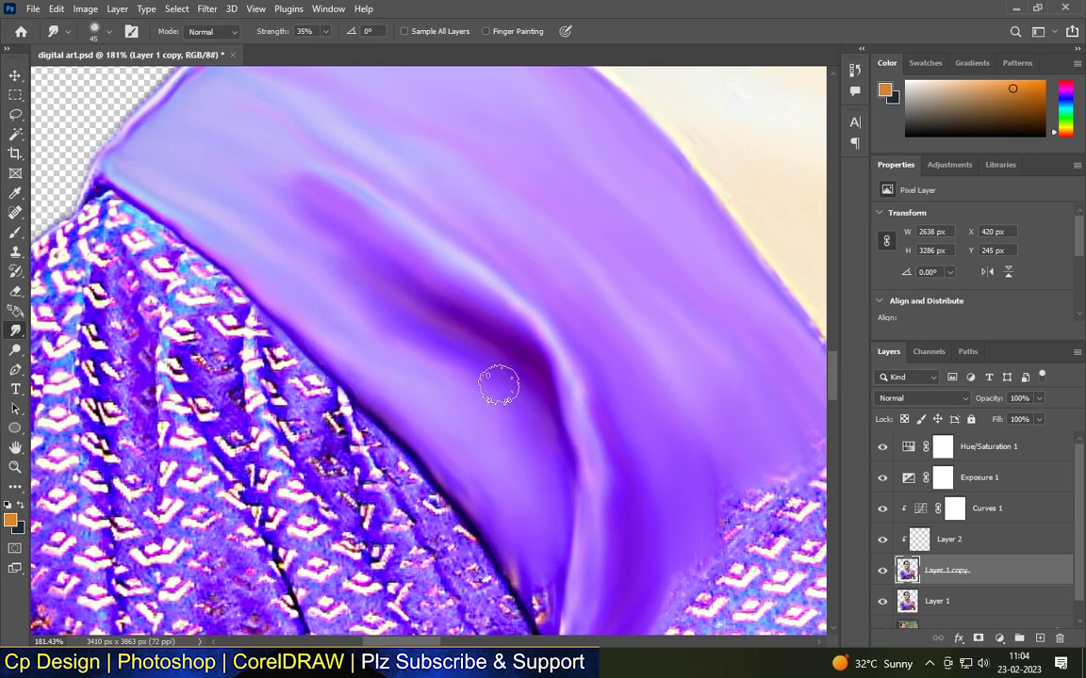
{"action": "scroll", "coordinate": [498, 385], "scroll_direction": "down", "scroll_amount": 2, "text": "alt"}
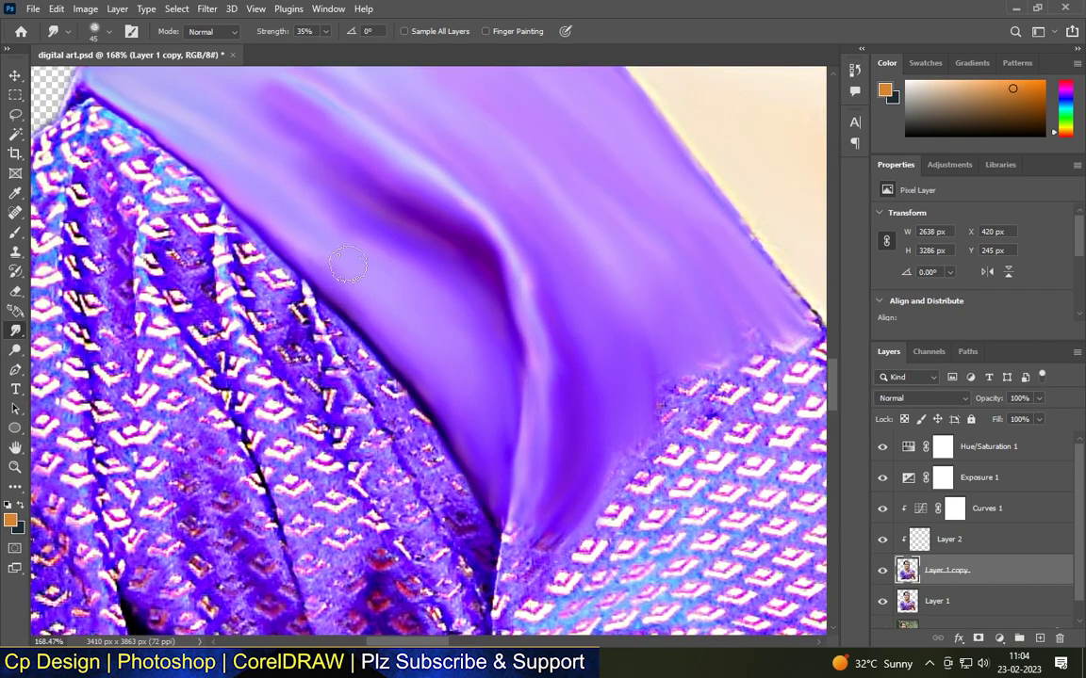
Smudge the blouse's neckline border around the corner and down to the saree edge at brush size 35.
{"action": "scroll", "coordinate": [453, 335], "scroll_direction": "down", "scroll_amount": 3}
{"action": "scroll", "coordinate": [717, 377], "scroll_direction": "up", "scroll_amount": 4}
{"action": "key", "text": "bracketright"}
{"action": "key", "text": "bracketright"}
{"action": "key", "text": "bracketright"}
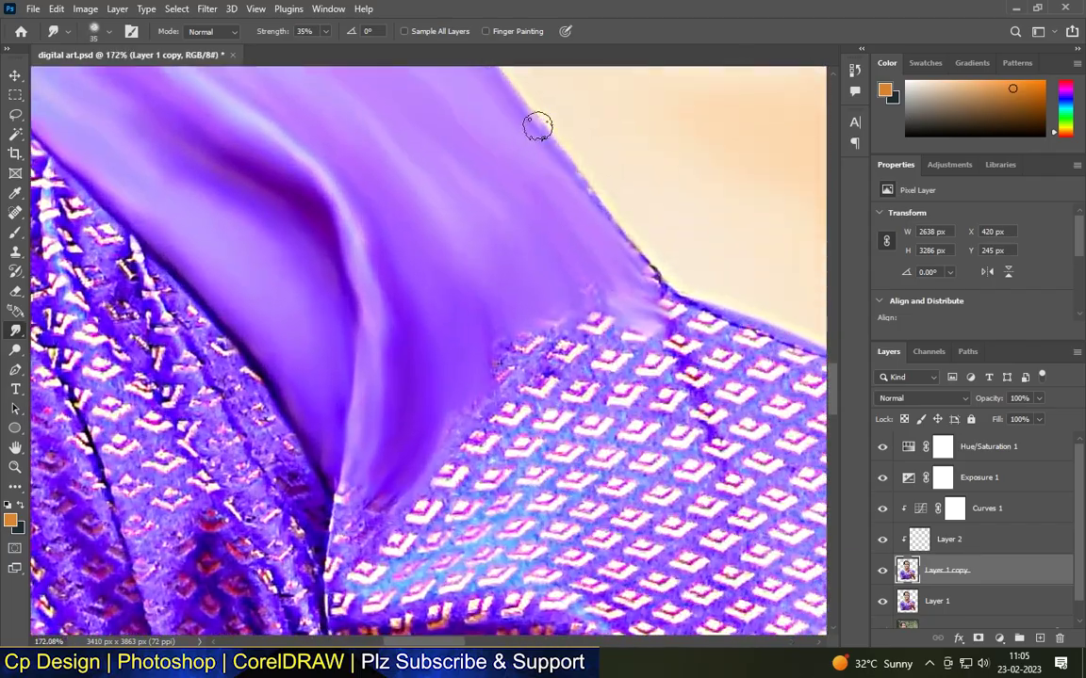
{"action": "scroll", "coordinate": [609, 306], "scroll_direction": "up", "scroll_amount": 1, "text": "alt"}
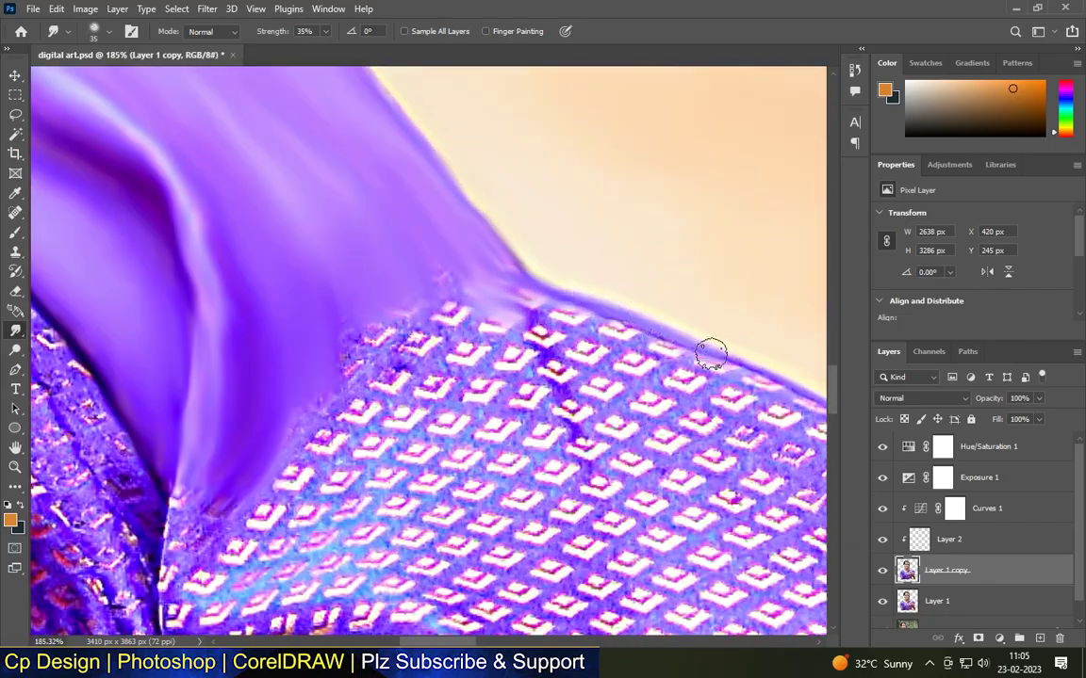
{"action": "scroll", "coordinate": [711, 356], "scroll_direction": "down", "scroll_amount": 5, "text": "alt"}
{"action": "scroll", "coordinate": [517, 351], "scroll_direction": "up", "scroll_amount": 8, "text": "alt"}
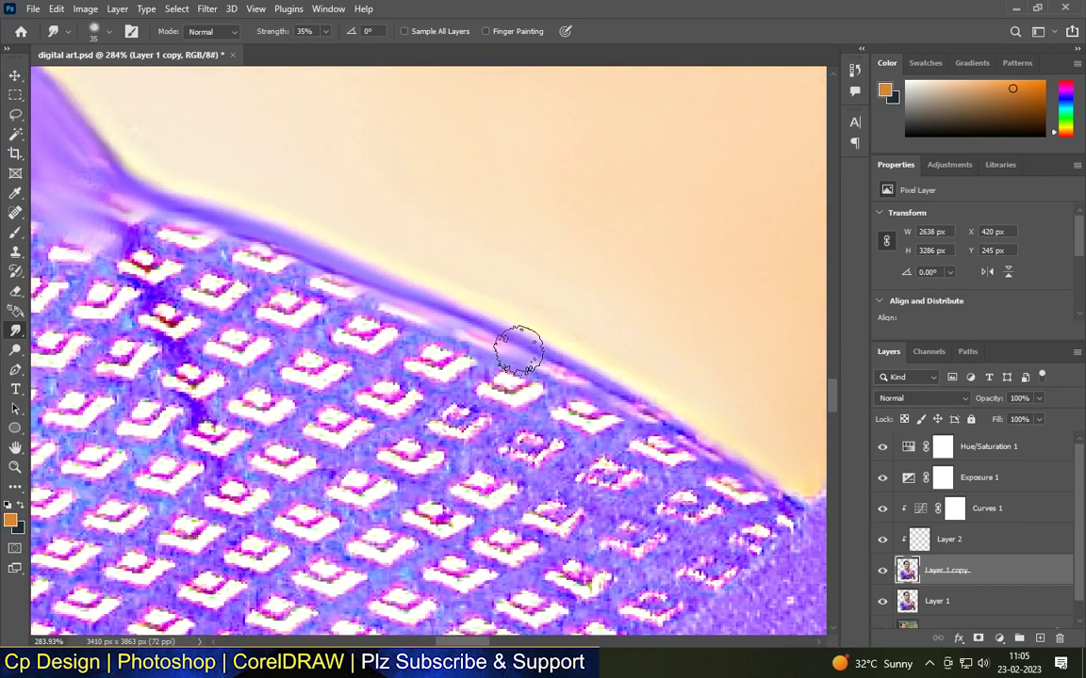
{"action": "left_click_drag", "start_coordinate": [518, 351], "coordinate": [777, 517]}
{"action": "left_click_drag", "start_coordinate": [462, 367], "coordinate": [658, 446]}
Smudge down the diagonal blouse seam below the neckline corner with an enlarged brush.
{"action": "scroll", "coordinate": [746, 361], "scroll_direction": "down", "scroll_amount": 5, "text": "alt"}
{"action": "scroll", "coordinate": [402, 329], "scroll_direction": "up", "scroll_amount": 1, "text": "alt"}
{"action": "key", "text": "bracketright"}
{"action": "key", "text": "bracketright"}
{"action": "key", "text": "bracketright"}
{"action": "key", "text": "bracketright"}
{"action": "left_click_drag", "start_coordinate": [391, 284], "coordinate": [436, 432]}
{"action": "left_click_drag", "start_coordinate": [398, 313], "coordinate": [455, 506]}
Smooth the triangular blouse panel between the diagonal seam and the saree border at brush size 50.
{"action": "scroll", "coordinate": [612, 308], "scroll_direction": "down", "scroll_amount": 3, "text": "alt"}
{"action": "scroll", "coordinate": [516, 346], "scroll_direction": "up", "scroll_amount": 1, "text": "alt"}
{"action": "key", "text": "bracketleft"}
{"action": "key", "text": "bracketleft"}
{"action": "left_click_drag", "start_coordinate": [458, 292], "coordinate": [573, 348]}
{"action": "left_click_drag", "start_coordinate": [507, 384], "coordinate": [541, 603]}
{"action": "mouse_move", "coordinate": [558, 460]}
{"action": "left_mouse_down"}
{"action": "mouse_move", "coordinate": [618, 565]}
{"action": "mouse_move", "coordinate": [609, 487]}
{"action": "mouse_move", "coordinate": [554, 431]}
{"action": "mouse_move", "coordinate": [567, 399]}
{"action": "mouse_move", "coordinate": [644, 506]}
{"action": "mouse_move", "coordinate": [596, 423]}
{"action": "mouse_move", "coordinate": [656, 472]}
{"action": "mouse_move", "coordinate": [672, 508]}
{"action": "mouse_move", "coordinate": [614, 365]}
{"action": "mouse_move", "coordinate": [717, 429]}
{"action": "left_mouse_up"}
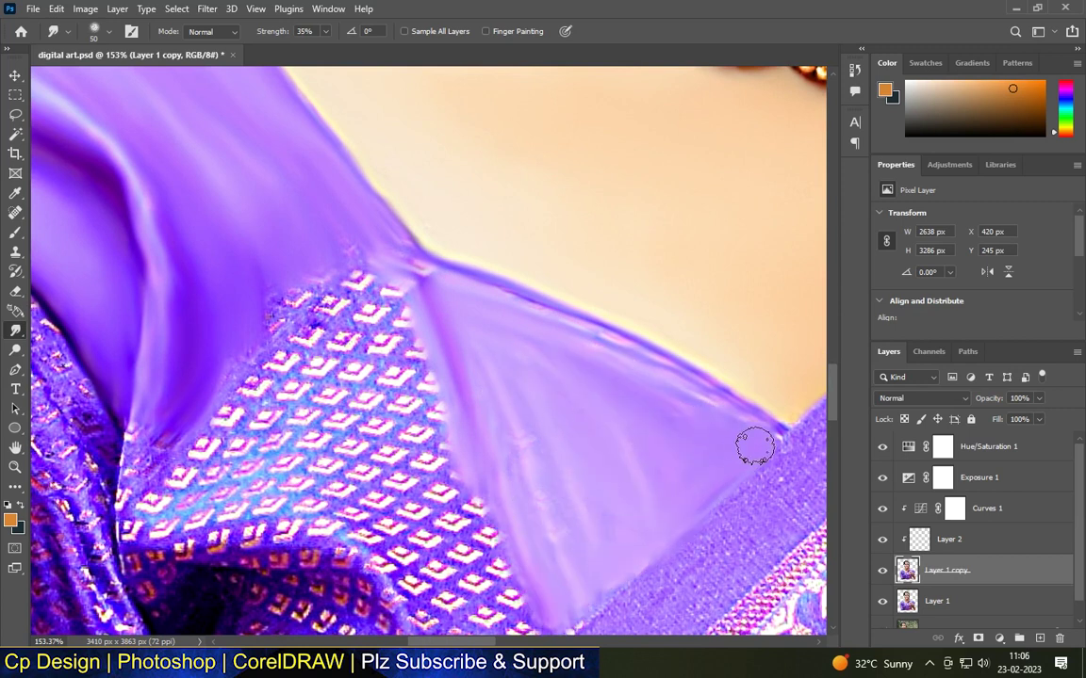
Smooth the patterned blouse front between the curved fold and the diagonal seam, down to the dark armpit fold.
{"action": "scroll", "coordinate": [572, 358], "scroll_direction": "down", "scroll_amount": 3}
{"action": "scroll", "coordinate": [572, 573], "scroll_direction": "up", "scroll_amount": 4}
{"action": "mouse_move", "coordinate": [394, 224]}
{"action": "left_mouse_down"}
{"action": "mouse_move", "coordinate": [418, 262]}
{"action": "mouse_move", "coordinate": [346, 169]}
{"action": "left_mouse_up"}
{"action": "scroll", "coordinate": [316, 142], "scroll_direction": "up", "scroll_amount": 2}
{"action": "mouse_move", "coordinate": [200, 373]}
{"action": "left_mouse_down"}
{"action": "mouse_move", "coordinate": [150, 417]}
{"action": "mouse_move", "coordinate": [313, 318]}
{"action": "mouse_move", "coordinate": [443, 387]}
{"action": "mouse_move", "coordinate": [359, 134]}
{"action": "mouse_move", "coordinate": [327, 302]}
{"action": "mouse_move", "coordinate": [250, 279]}
{"action": "mouse_move", "coordinate": [81, 396]}
{"action": "mouse_move", "coordinate": [148, 497]}
{"action": "mouse_move", "coordinate": [194, 364]}
{"action": "mouse_move", "coordinate": [216, 471]}
{"action": "mouse_move", "coordinate": [276, 446]}
{"action": "mouse_move", "coordinate": [294, 356]}
{"action": "mouse_move", "coordinate": [145, 401]}
{"action": "left_mouse_up"}
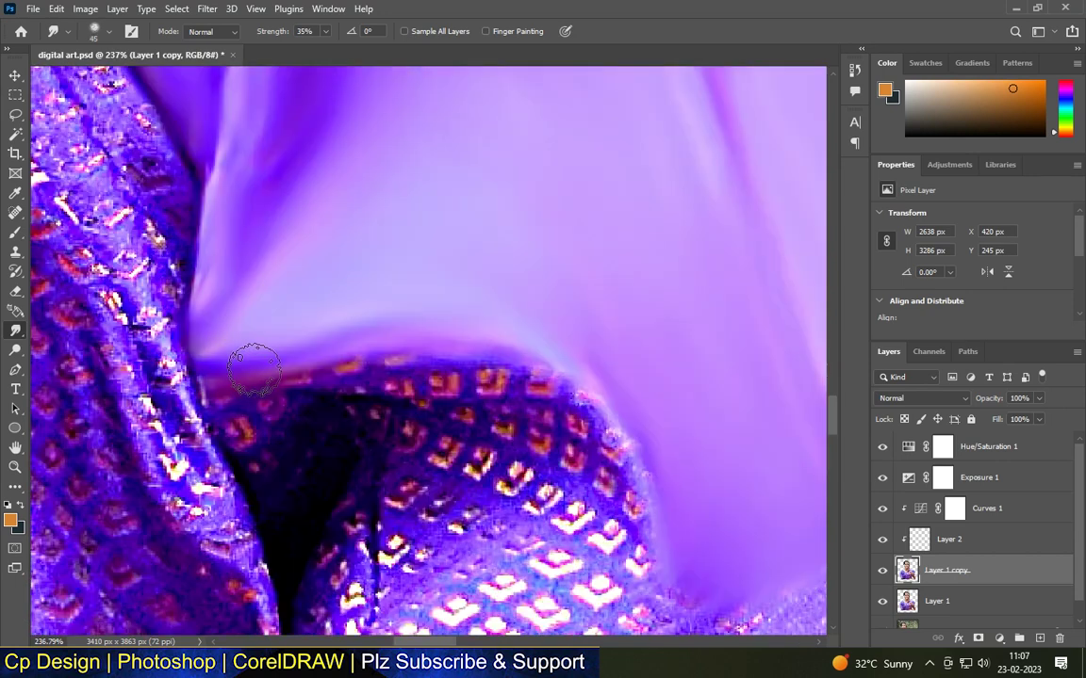
Smudge the dark patterned fabric around the armpit fold beneath the smoothed blouse front at brush size 45.
{"action": "mouse_move", "coordinate": [254, 351]}
{"action": "left_mouse_down"}
{"action": "mouse_move", "coordinate": [449, 358]}
{"action": "mouse_move", "coordinate": [267, 358]}
{"action": "mouse_move", "coordinate": [603, 443]}
{"action": "mouse_move", "coordinate": [387, 370]}
{"action": "left_mouse_up"}
{"action": "mouse_move", "coordinate": [523, 424]}
{"action": "left_mouse_down"}
{"action": "mouse_move", "coordinate": [416, 431]}
{"action": "mouse_move", "coordinate": [557, 454]}
{"action": "mouse_move", "coordinate": [555, 501]}
{"action": "mouse_move", "coordinate": [399, 476]}
{"action": "mouse_move", "coordinate": [484, 509]}
{"action": "mouse_move", "coordinate": [563, 514]}
{"action": "mouse_move", "coordinate": [544, 454]}
{"action": "left_mouse_up"}
{"action": "left_click_drag", "start_coordinate": [414, 525], "coordinate": [280, 426]}
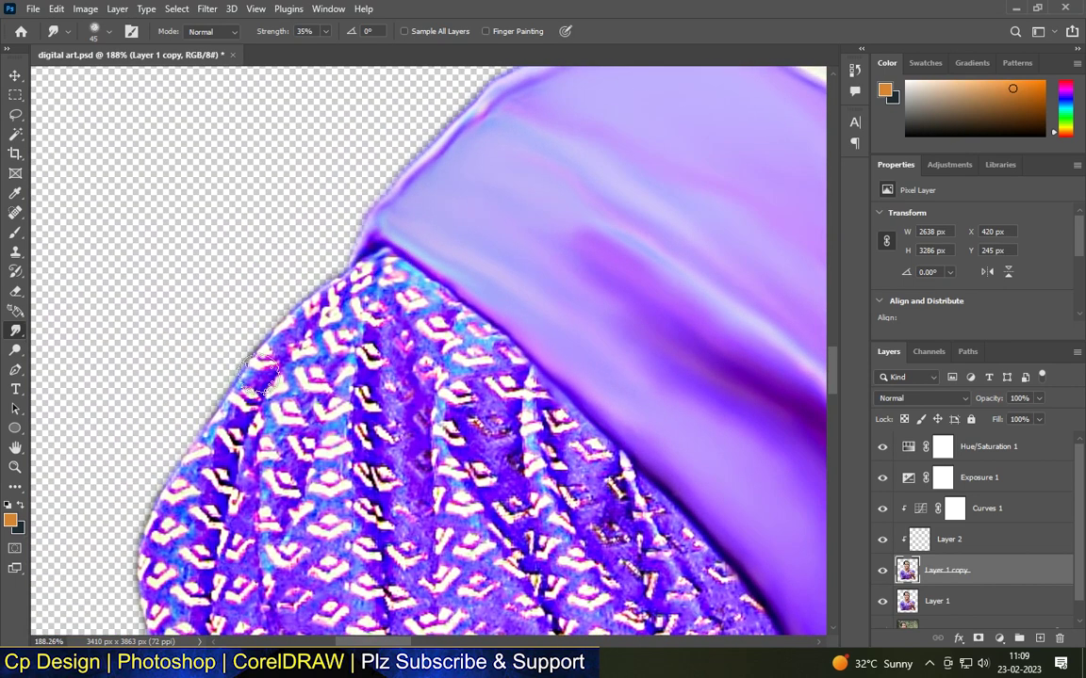
Smudge the patterned fabric along the upper outer edge of the image-left puff sleeve at brush size 45.
{"action": "mouse_move", "coordinate": [262, 375]}
{"action": "left_mouse_down"}
{"action": "mouse_move", "coordinate": [294, 273]}
{"action": "mouse_move", "coordinate": [273, 377]}
{"action": "mouse_move", "coordinate": [327, 340]}
{"action": "mouse_move", "coordinate": [267, 455]}
{"action": "mouse_move", "coordinate": [358, 378]}
{"action": "left_mouse_up"}
{"action": "scroll", "coordinate": [268, 455], "scroll_direction": "down", "scroll_amount": 1}
{"action": "scroll", "coordinate": [322, 337], "scroll_direction": "up", "scroll_amount": 2}
{"action": "mouse_move", "coordinate": [336, 324]}
{"action": "left_mouse_down"}
{"action": "mouse_move", "coordinate": [320, 376]}
{"action": "mouse_move", "coordinate": [259, 462]}
{"action": "mouse_move", "coordinate": [259, 521]}
{"action": "mouse_move", "coordinate": [250, 405]}
{"action": "mouse_move", "coordinate": [269, 467]}
{"action": "left_mouse_up"}
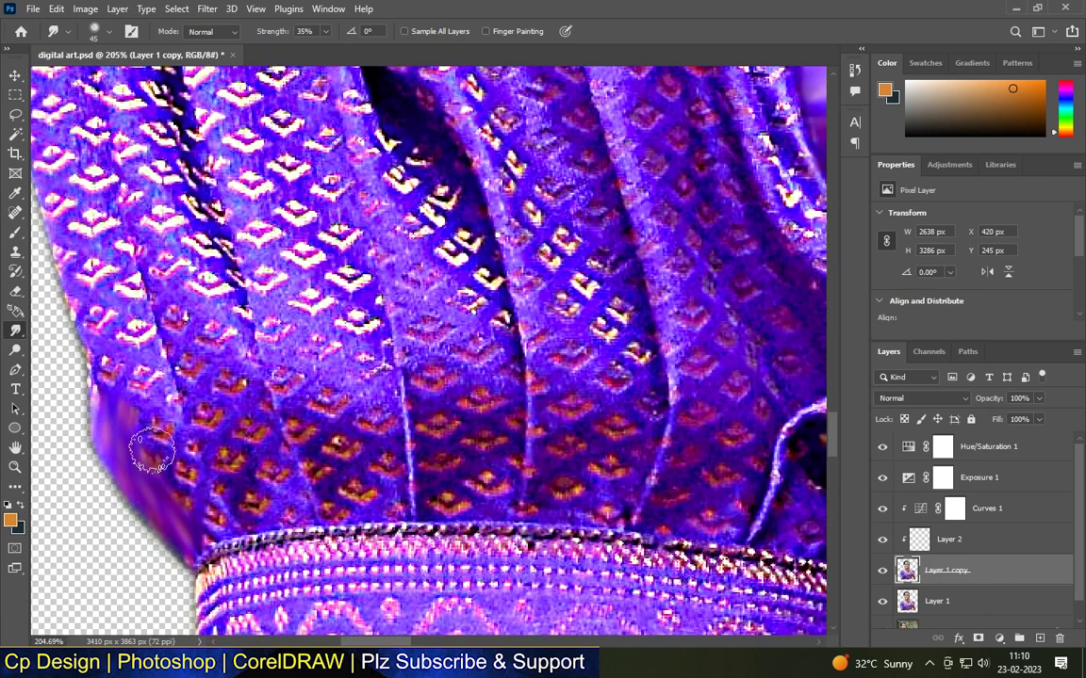
Smooth the sleeve's lower outer corner above the cuff, reducing the brush from 45 for the pleat edge.
{"action": "mouse_move", "coordinate": [151, 453]}
{"action": "left_mouse_down"}
{"action": "mouse_move", "coordinate": [191, 492]}
{"action": "mouse_move", "coordinate": [196, 519]}
{"action": "mouse_move", "coordinate": [182, 463]}
{"action": "mouse_move", "coordinate": [129, 389]}
{"action": "left_mouse_up"}
{"action": "mouse_move", "coordinate": [218, 500]}
{"action": "left_mouse_down"}
{"action": "mouse_move", "coordinate": [161, 311]}
{"action": "mouse_move", "coordinate": [260, 487]}
{"action": "left_mouse_up"}
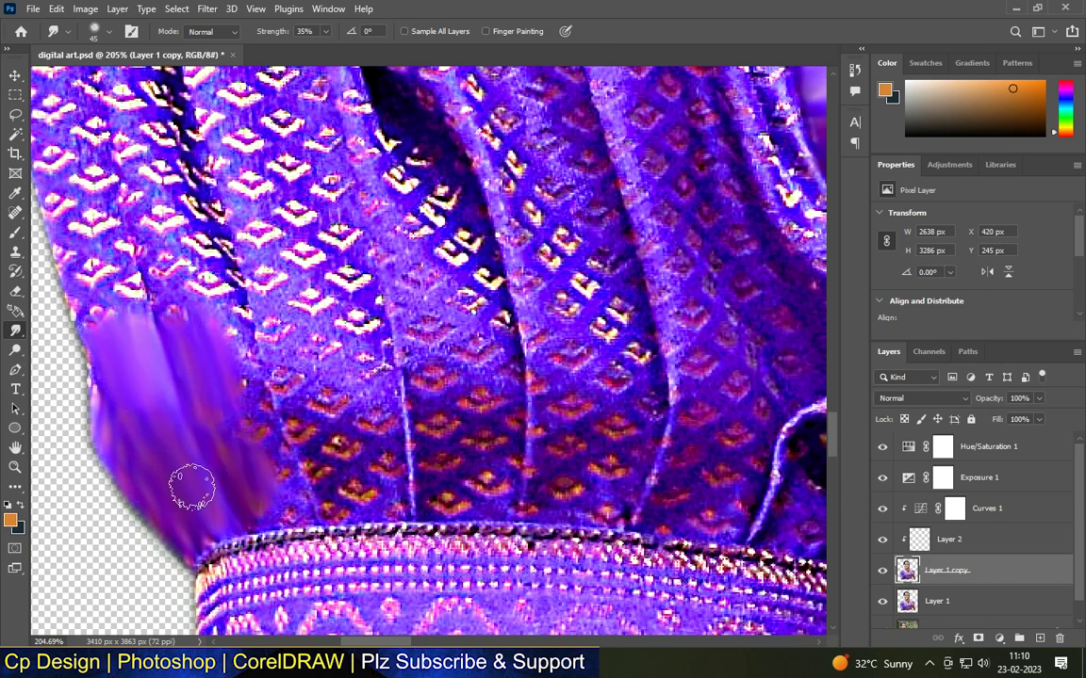
{"action": "scroll", "coordinate": [191, 486], "scroll_direction": "up", "scroll_amount": 3}
{"action": "key", "text": "bracketleft"}
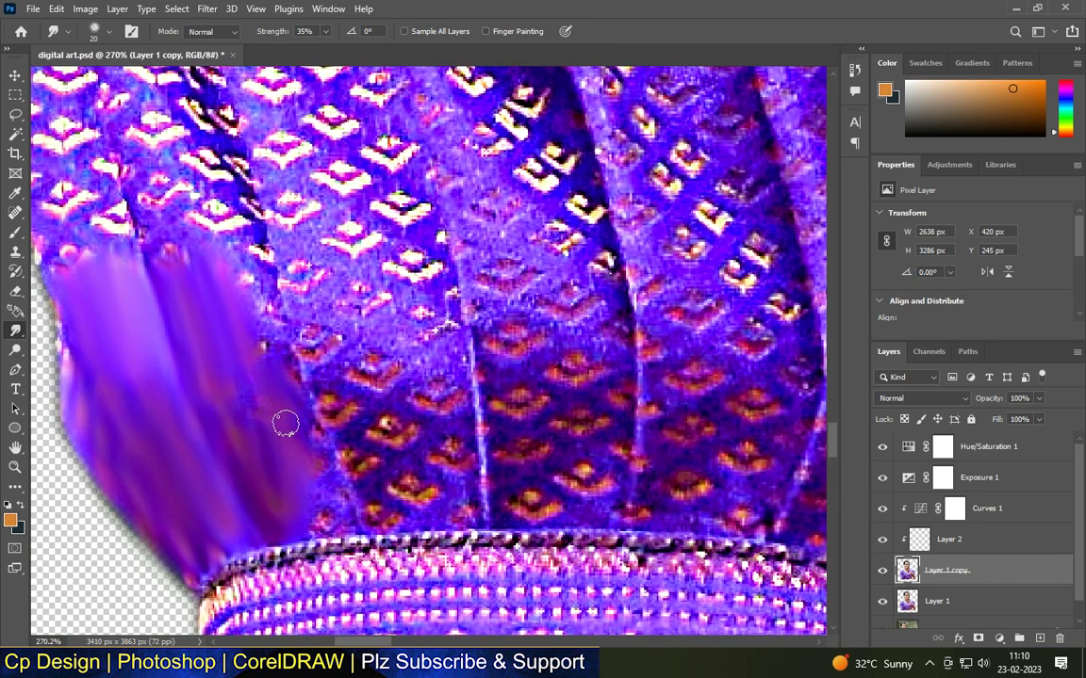
{"action": "left_click_drag", "start_coordinate": [252, 353], "coordinate": [327, 504]}
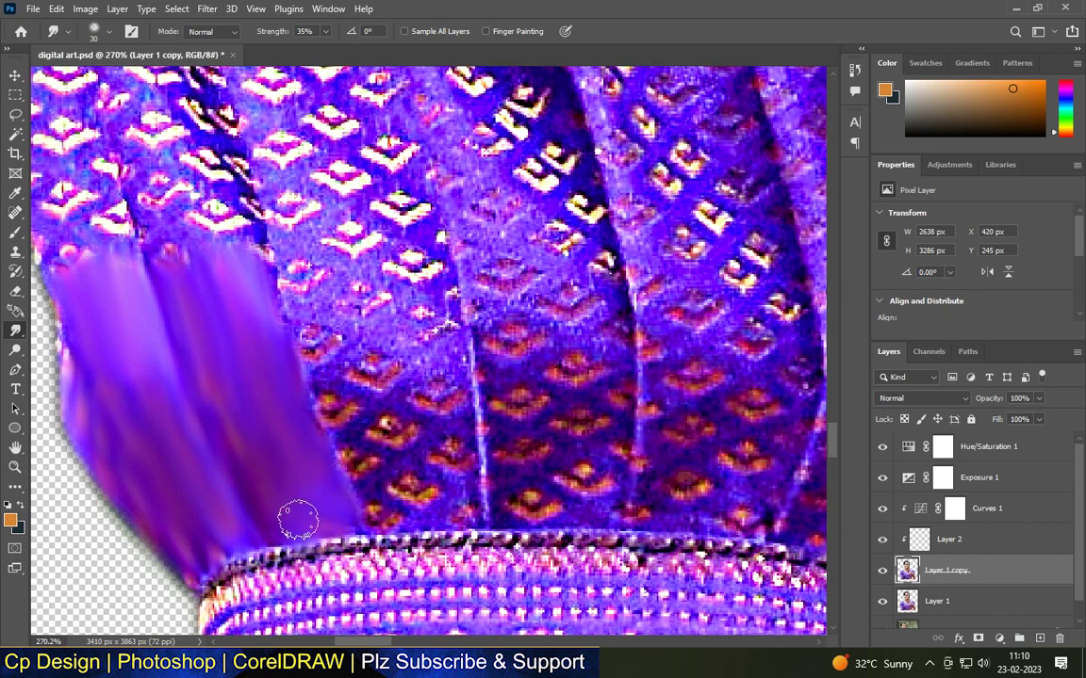
Smooth the puff sleeve's next pleats upward from the cuff, enlarging the Smudge brush to 40.
{"action": "mouse_move", "coordinate": [377, 433]}
{"action": "left_mouse_down"}
{"action": "mouse_move", "coordinate": [318, 382]}
{"action": "mouse_move", "coordinate": [370, 496]}
{"action": "mouse_move", "coordinate": [395, 504]}
{"action": "mouse_move", "coordinate": [457, 405]}
{"action": "left_mouse_up"}
{"action": "mouse_move", "coordinate": [397, 514]}
{"action": "left_mouse_down"}
{"action": "mouse_move", "coordinate": [376, 364]}
{"action": "mouse_move", "coordinate": [395, 419]}
{"action": "mouse_move", "coordinate": [315, 342]}
{"action": "mouse_move", "coordinate": [384, 336]}
{"action": "mouse_move", "coordinate": [448, 363]}
{"action": "left_mouse_up"}
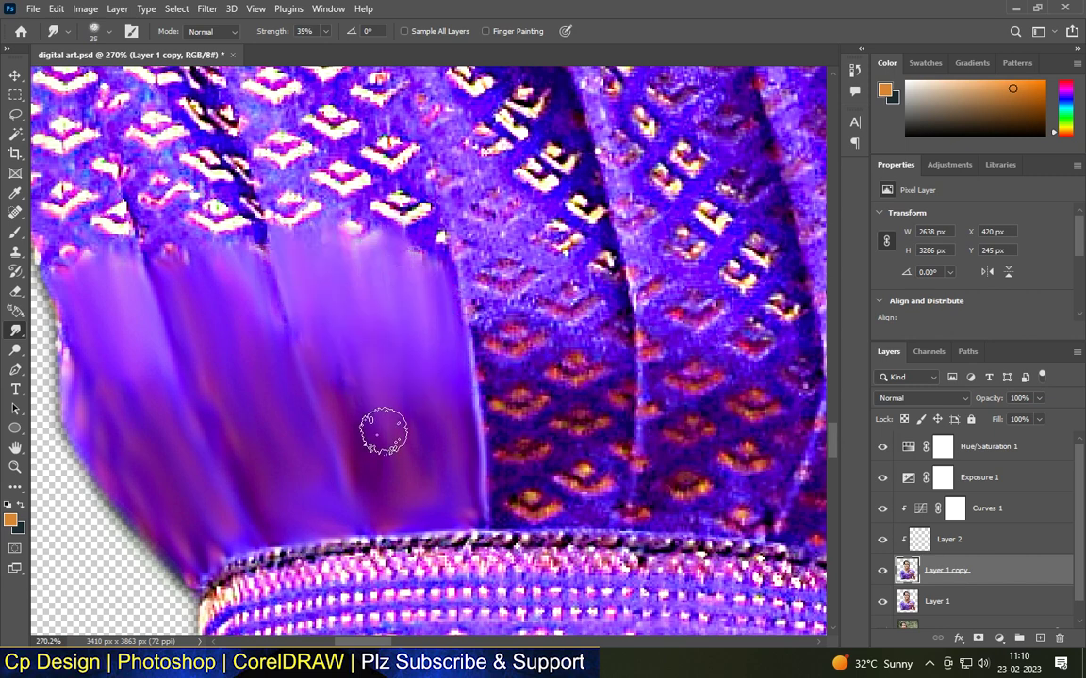
{"action": "mouse_move", "coordinate": [439, 435]}
{"action": "left_mouse_down"}
{"action": "mouse_move", "coordinate": [339, 264]}
{"action": "mouse_move", "coordinate": [388, 400]}
{"action": "left_mouse_up"}
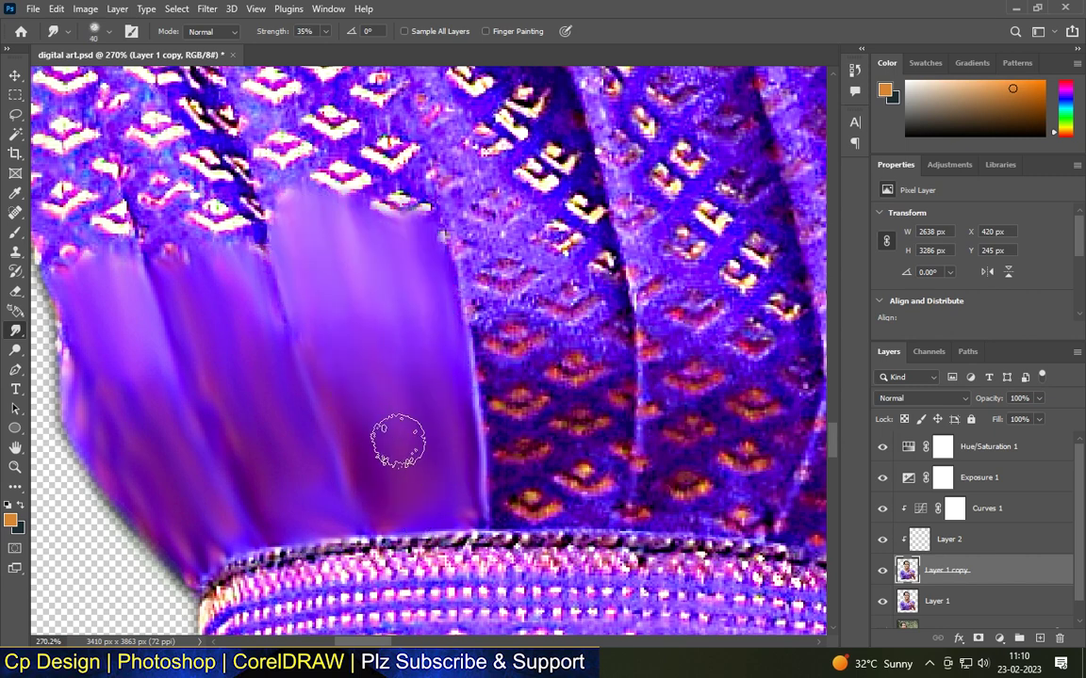
{"action": "scroll", "coordinate": [448, 471], "scroll_direction": "down", "scroll_amount": 5}
{"action": "scroll", "coordinate": [487, 456], "scroll_direction": "up", "scroll_amount": 6}
{"action": "mouse_move", "coordinate": [488, 456]}
{"action": "left_mouse_down"}
{"action": "mouse_move", "coordinate": [485, 492]}
{"action": "mouse_move", "coordinate": [432, 368]}
{"action": "mouse_move", "coordinate": [461, 356]}
{"action": "mouse_move", "coordinate": [523, 466]}
{"action": "mouse_move", "coordinate": [521, 548]}
{"action": "mouse_move", "coordinate": [584, 387]}
{"action": "mouse_move", "coordinate": [584, 516]}
{"action": "mouse_move", "coordinate": [534, 565]}
{"action": "mouse_move", "coordinate": [514, 458]}
{"action": "mouse_move", "coordinate": [569, 320]}
{"action": "mouse_move", "coordinate": [538, 188]}
{"action": "left_mouse_up"}
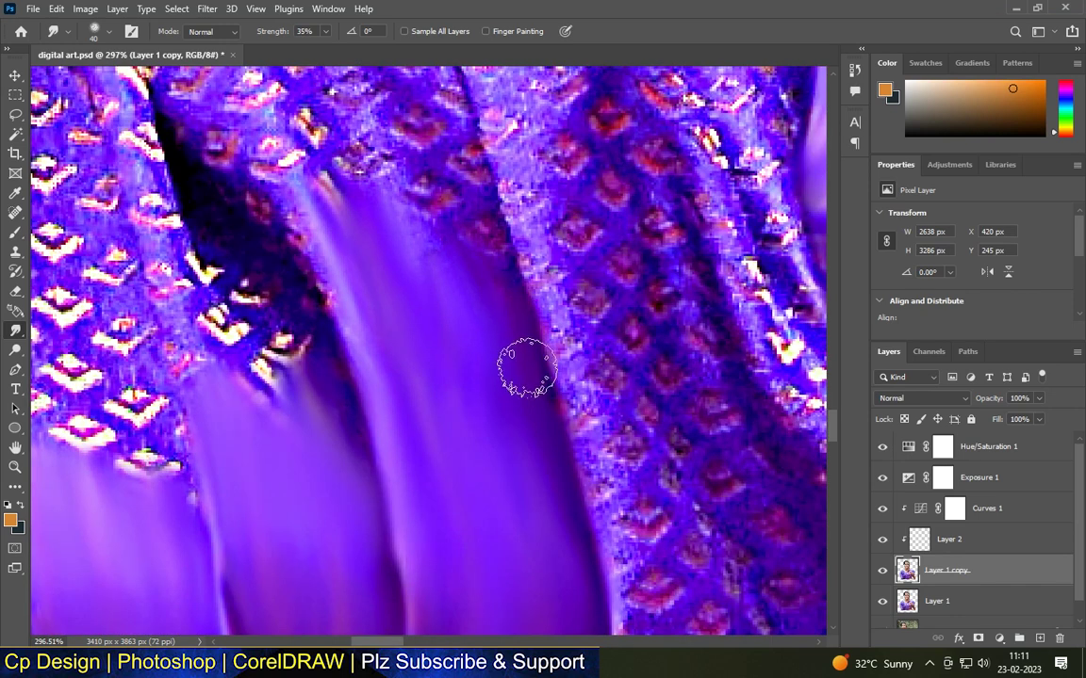
{"action": "mouse_move", "coordinate": [526, 368]}
{"action": "left_mouse_down"}
{"action": "mouse_move", "coordinate": [436, 122]}
{"action": "mouse_move", "coordinate": [368, 218]}
{"action": "mouse_move", "coordinate": [339, 322]}
{"action": "mouse_move", "coordinate": [269, 156]}
{"action": "left_mouse_up"}
Smudge the patterned upper sleeve fabric into smooth folds along the dark diagonal shoulder seam at brush size 40.
{"action": "scroll", "coordinate": [519, 352], "scroll_direction": "down", "scroll_amount": 4}
{"action": "scroll", "coordinate": [518, 353], "scroll_direction": "up", "scroll_amount": 3}
{"action": "mouse_move", "coordinate": [584, 344]}
{"action": "left_mouse_down"}
{"action": "mouse_move", "coordinate": [537, 186]}
{"action": "mouse_move", "coordinate": [571, 232]}
{"action": "mouse_move", "coordinate": [468, 267]}
{"action": "mouse_move", "coordinate": [498, 230]}
{"action": "mouse_move", "coordinate": [504, 193]}
{"action": "mouse_move", "coordinate": [446, 152]}
{"action": "mouse_move", "coordinate": [368, 294]}
{"action": "mouse_move", "coordinate": [372, 373]}
{"action": "mouse_move", "coordinate": [307, 126]}
{"action": "mouse_move", "coordinate": [374, 215]}
{"action": "mouse_move", "coordinate": [415, 297]}
{"action": "mouse_move", "coordinate": [345, 157]}
{"action": "mouse_move", "coordinate": [375, 137]}
{"action": "mouse_move", "coordinate": [444, 214]}
{"action": "mouse_move", "coordinate": [368, 113]}
{"action": "mouse_move", "coordinate": [453, 249]}
{"action": "mouse_move", "coordinate": [494, 243]}
{"action": "mouse_move", "coordinate": [446, 232]}
{"action": "mouse_move", "coordinate": [432, 132]}
{"action": "left_mouse_up"}
{"action": "scroll", "coordinate": [437, 211], "scroll_direction": "down", "scroll_amount": 3}
{"action": "scroll", "coordinate": [431, 135], "scroll_direction": "up", "scroll_amount": 2}
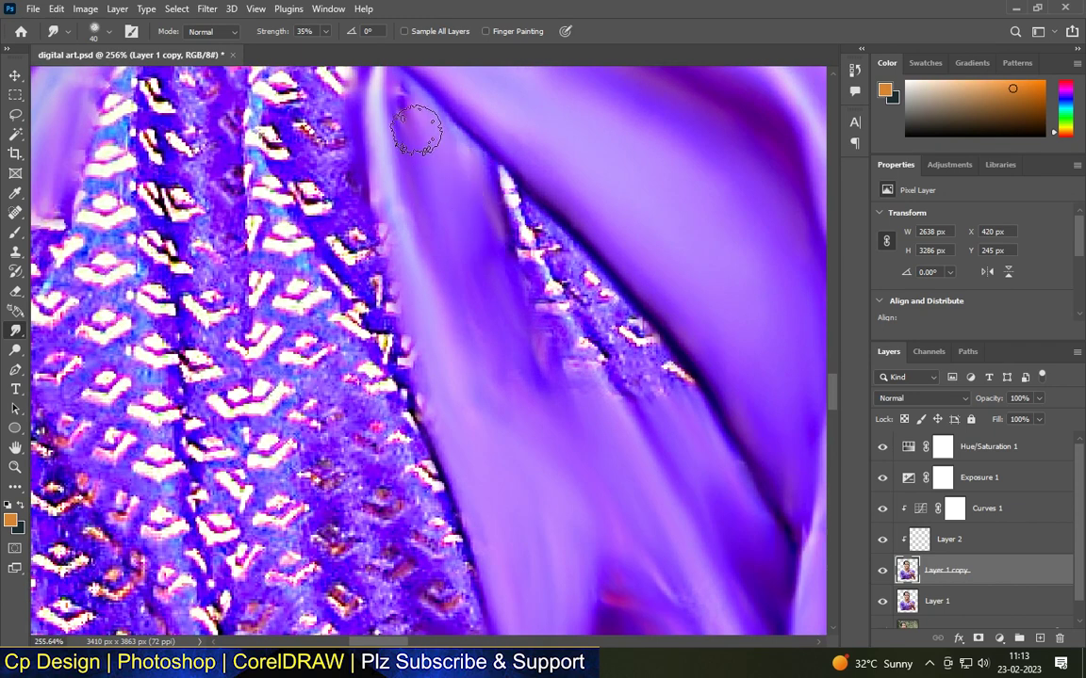
{"action": "mouse_move", "coordinate": [521, 292]}
{"action": "left_mouse_down"}
{"action": "mouse_move", "coordinate": [545, 360]}
{"action": "mouse_move", "coordinate": [570, 335]}
{"action": "mouse_move", "coordinate": [649, 382]}
{"action": "left_mouse_up"}
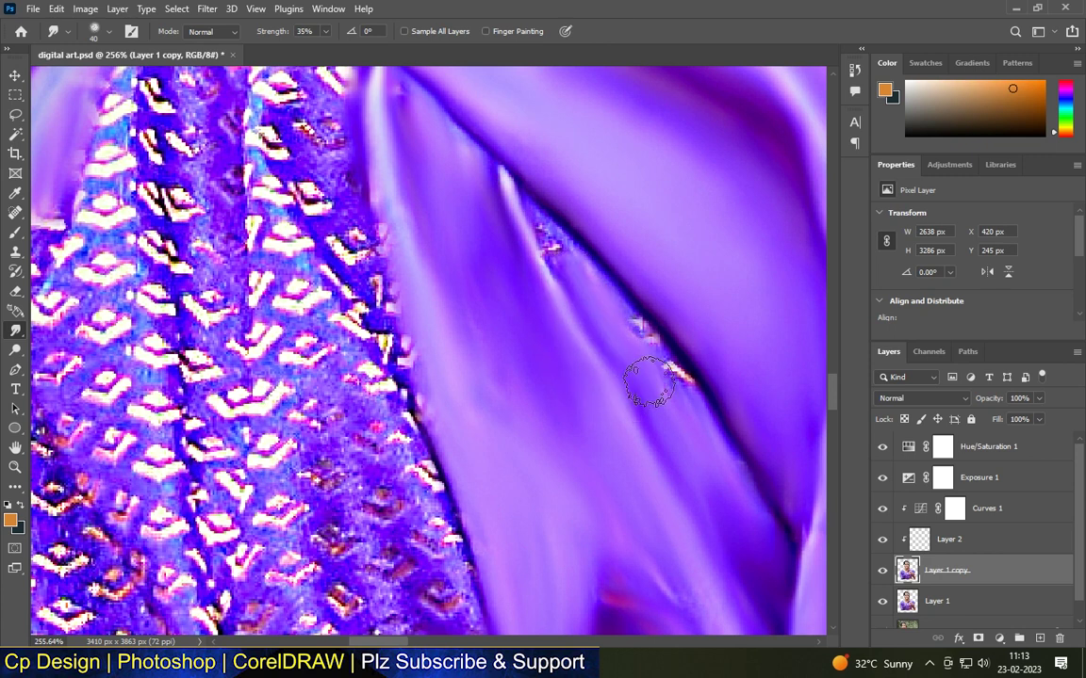
{"action": "left_click_drag", "start_coordinate": [577, 311], "coordinate": [613, 319]}
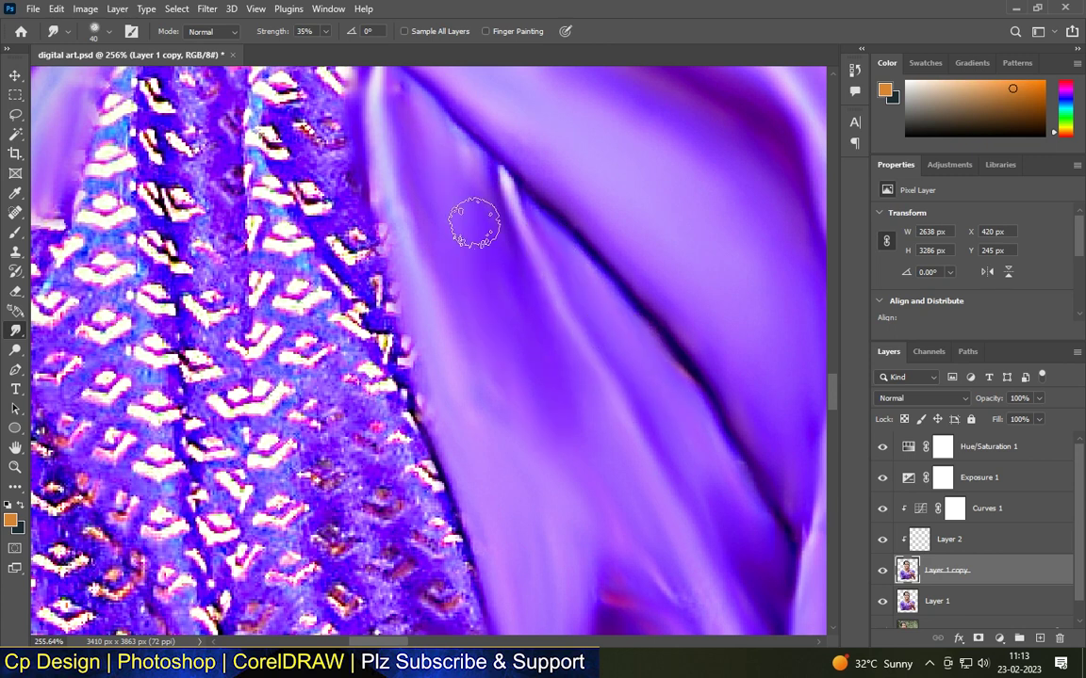
Smooth the adjoining upper sleeve pleat and its dark crease below the shoulder seam, reducing the brush to 30.
{"action": "scroll", "coordinate": [472, 223], "scroll_direction": "down", "scroll_amount": 3}
{"action": "scroll", "coordinate": [467, 362], "scroll_direction": "up", "scroll_amount": 3}
{"action": "mouse_move", "coordinate": [464, 365]}
{"action": "left_mouse_down"}
{"action": "mouse_move", "coordinate": [497, 387]}
{"action": "mouse_move", "coordinate": [548, 369]}
{"action": "mouse_move", "coordinate": [521, 296]}
{"action": "mouse_move", "coordinate": [416, 274]}
{"action": "mouse_move", "coordinate": [472, 359]}
{"action": "left_mouse_up"}
{"action": "scroll", "coordinate": [479, 307], "scroll_direction": "up", "scroll_amount": 3}
{"action": "mouse_move", "coordinate": [484, 302]}
{"action": "left_mouse_down"}
{"action": "mouse_move", "coordinate": [473, 252]}
{"action": "mouse_move", "coordinate": [463, 125]}
{"action": "mouse_move", "coordinate": [505, 186]}
{"action": "mouse_move", "coordinate": [489, 179]}
{"action": "mouse_move", "coordinate": [534, 205]}
{"action": "left_mouse_up"}
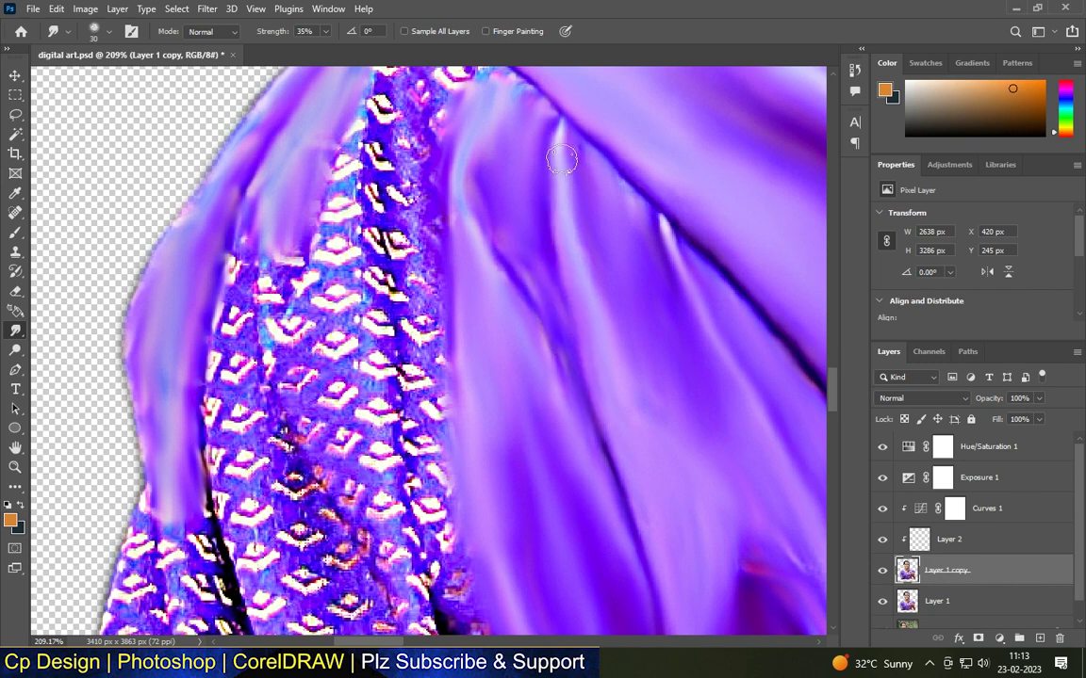
Smooth the patterned fabric around the black hollow in the middle of the sleeve at brush size 35.
{"action": "scroll", "coordinate": [631, 256], "scroll_direction": "down", "scroll_amount": 5}
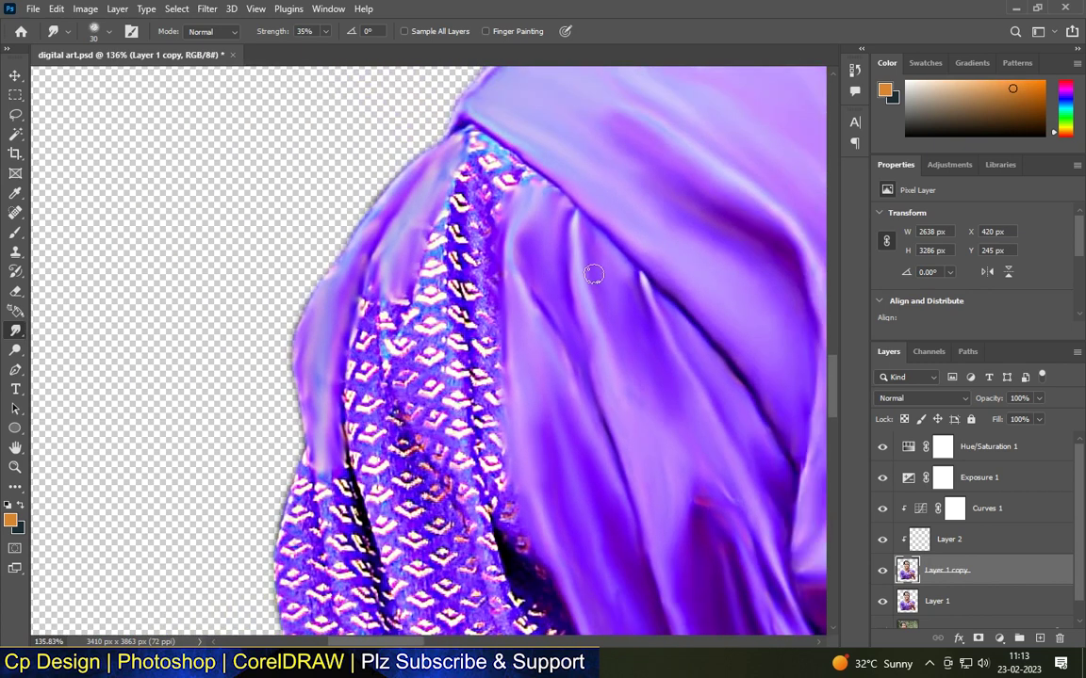
{"action": "scroll", "coordinate": [734, 490], "scroll_direction": "up", "scroll_amount": 6}
{"action": "scroll", "coordinate": [641, 301], "scroll_direction": "down", "scroll_amount": 4}
{"action": "scroll", "coordinate": [563, 455], "scroll_direction": "up", "scroll_amount": 3}
{"action": "left_click_drag", "start_coordinate": [609, 481], "coordinate": [549, 373]}
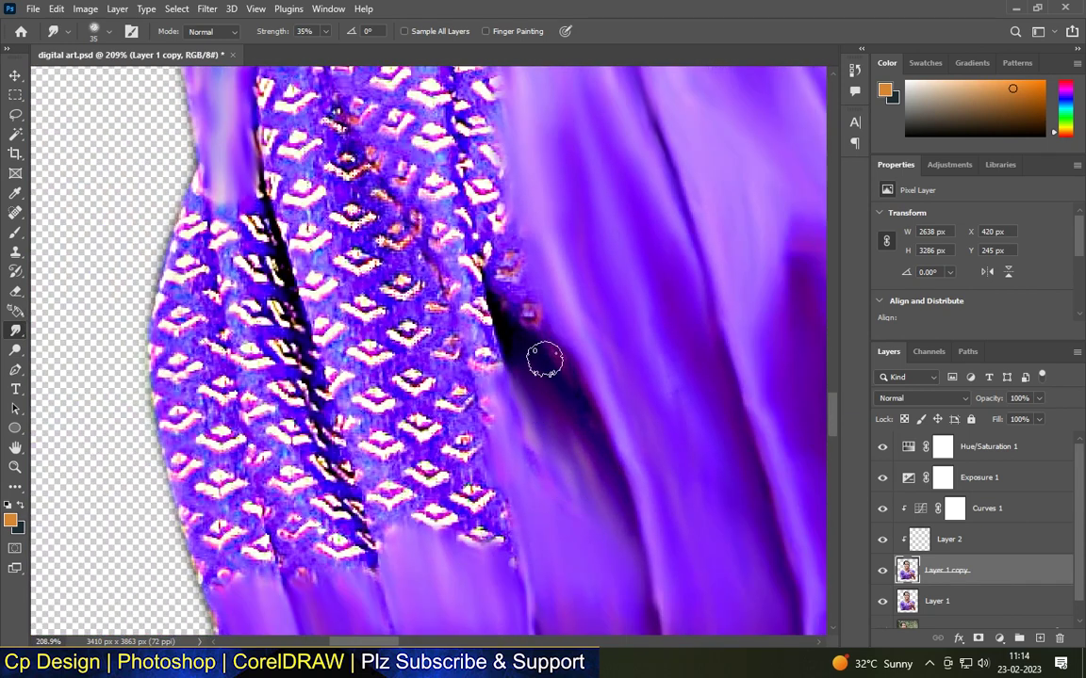
{"action": "mouse_move", "coordinate": [487, 342]}
{"action": "left_mouse_down"}
{"action": "mouse_move", "coordinate": [469, 228]}
{"action": "mouse_move", "coordinate": [475, 281]}
{"action": "left_mouse_up"}
Blend the narrow pleat running along the outer side of the black hollow at brush size 35.
{"action": "scroll", "coordinate": [526, 575], "scroll_direction": "down", "scroll_amount": 5}
{"action": "scroll", "coordinate": [482, 356], "scroll_direction": "up", "scroll_amount": 3}
{"action": "scroll", "coordinate": [483, 358], "scroll_direction": "up", "scroll_amount": 3}
{"action": "mouse_move", "coordinate": [481, 358]}
{"action": "left_mouse_down"}
{"action": "mouse_move", "coordinate": [479, 436]}
{"action": "mouse_move", "coordinate": [478, 222]}
{"action": "mouse_move", "coordinate": [475, 267]}
{"action": "left_mouse_up"}
{"action": "mouse_move", "coordinate": [510, 322]}
{"action": "left_mouse_down"}
{"action": "mouse_move", "coordinate": [516, 249]}
{"action": "mouse_move", "coordinate": [476, 358]}
{"action": "mouse_move", "coordinate": [517, 457]}
{"action": "left_mouse_up"}
Smudge away the pattern on the broad pleat between the black hollow and the outer dark crease.
{"action": "scroll", "coordinate": [538, 325], "scroll_direction": "down", "scroll_amount": 4}
{"action": "scroll", "coordinate": [556, 184], "scroll_direction": "up", "scroll_amount": 5}
{"action": "mouse_move", "coordinate": [433, 281]}
{"action": "left_mouse_down"}
{"action": "mouse_move", "coordinate": [429, 174]}
{"action": "mouse_move", "coordinate": [474, 395]}
{"action": "mouse_move", "coordinate": [489, 227]}
{"action": "mouse_move", "coordinate": [465, 114]}
{"action": "left_mouse_up"}
{"action": "left_click_drag", "start_coordinate": [480, 146], "coordinate": [424, 218]}
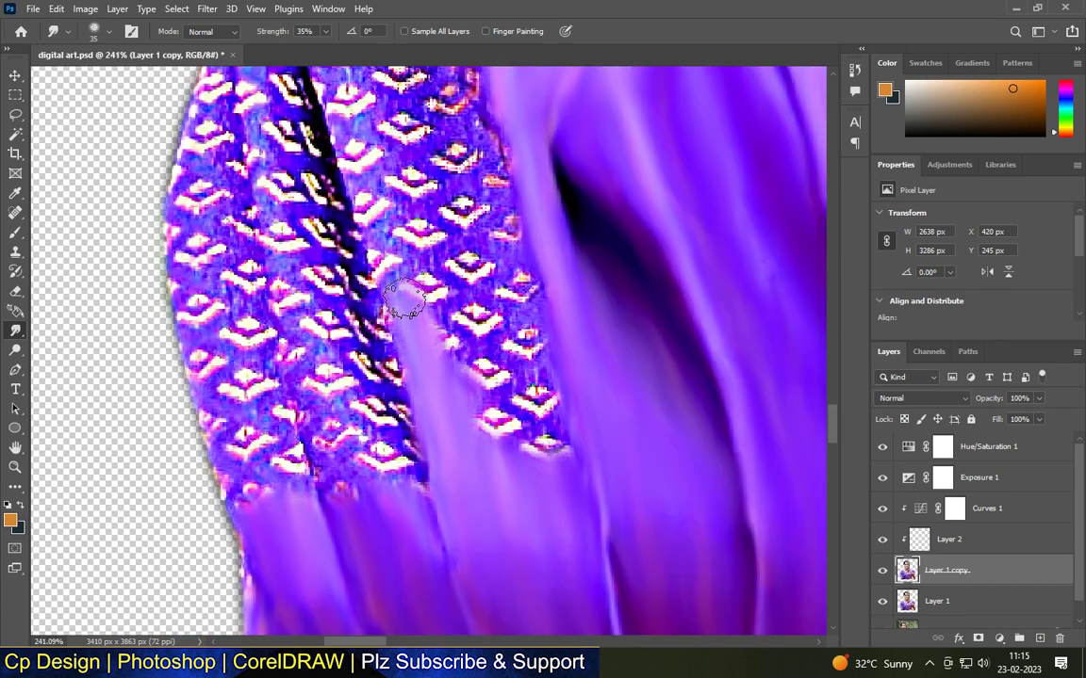
{"action": "mouse_move", "coordinate": [406, 311]}
{"action": "left_mouse_down"}
{"action": "mouse_move", "coordinate": [467, 377]}
{"action": "mouse_move", "coordinate": [542, 384]}
{"action": "mouse_move", "coordinate": [472, 207]}
{"action": "mouse_move", "coordinate": [453, 310]}
{"action": "mouse_move", "coordinate": [396, 282]}
{"action": "mouse_move", "coordinate": [460, 230]}
{"action": "mouse_move", "coordinate": [487, 174]}
{"action": "mouse_move", "coordinate": [477, 136]}
{"action": "left_mouse_up"}
{"action": "scroll", "coordinate": [533, 335], "scroll_direction": "down", "scroll_amount": 1}
Smooth the patterned pleat beside the narrow black crease near the sleeve's outer edge, and clean the crease itself.
{"action": "scroll", "coordinate": [396, 396], "scroll_direction": "up", "scroll_amount": 5}
{"action": "scroll", "coordinate": [376, 405], "scroll_direction": "up", "scroll_amount": 2}
{"action": "mouse_move", "coordinate": [370, 365]}
{"action": "left_mouse_down"}
{"action": "mouse_move", "coordinate": [377, 412]}
{"action": "mouse_move", "coordinate": [344, 302]}
{"action": "mouse_move", "coordinate": [424, 454]}
{"action": "mouse_move", "coordinate": [415, 321]}
{"action": "mouse_move", "coordinate": [544, 412]}
{"action": "mouse_move", "coordinate": [443, 284]}
{"action": "mouse_move", "coordinate": [438, 421]}
{"action": "mouse_move", "coordinate": [311, 194]}
{"action": "mouse_move", "coordinate": [354, 181]}
{"action": "mouse_move", "coordinate": [367, 384]}
{"action": "left_mouse_up"}
{"action": "mouse_move", "coordinate": [525, 563]}
{"action": "left_mouse_down"}
{"action": "mouse_move", "coordinate": [493, 380]}
{"action": "mouse_move", "coordinate": [495, 247]}
{"action": "mouse_move", "coordinate": [516, 335]}
{"action": "mouse_move", "coordinate": [433, 249]}
{"action": "mouse_move", "coordinate": [411, 276]}
{"action": "mouse_move", "coordinate": [434, 307]}
{"action": "mouse_move", "coordinate": [446, 374]}
{"action": "mouse_move", "coordinate": [425, 349]}
{"action": "mouse_move", "coordinate": [474, 397]}
{"action": "mouse_move", "coordinate": [395, 374]}
{"action": "mouse_move", "coordinate": [417, 421]}
{"action": "mouse_move", "coordinate": [399, 271]}
{"action": "mouse_move", "coordinate": [368, 202]}
{"action": "left_mouse_up"}
{"action": "mouse_move", "coordinate": [353, 424]}
{"action": "left_mouse_down"}
{"action": "mouse_move", "coordinate": [416, 511]}
{"action": "mouse_move", "coordinate": [330, 291]}
{"action": "left_mouse_up"}
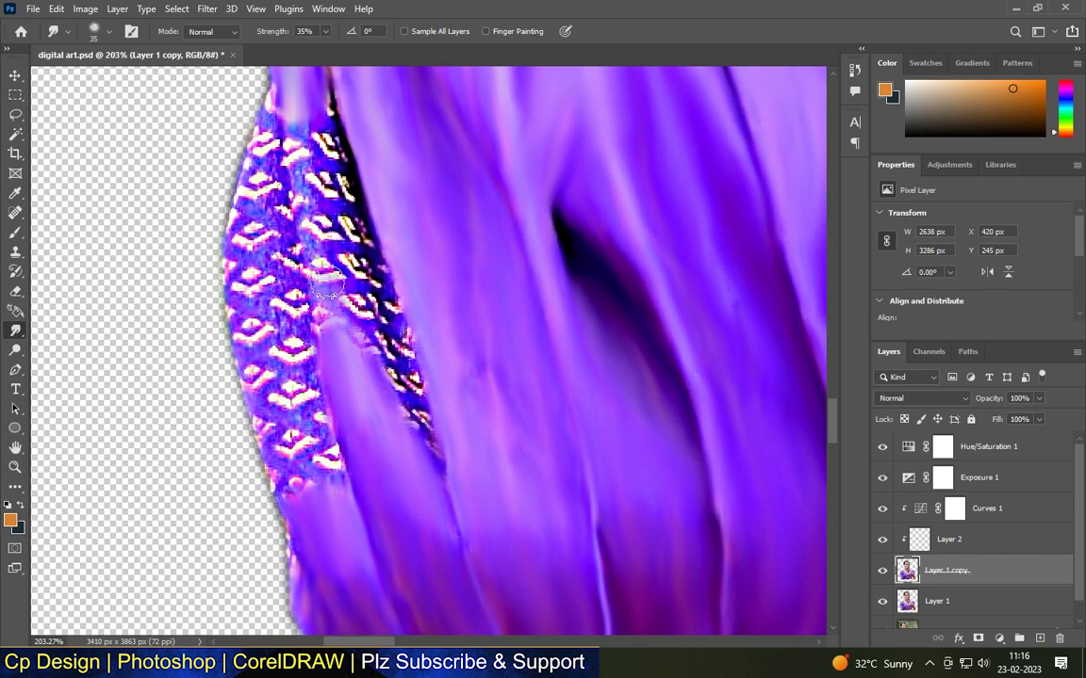
{"action": "scroll", "coordinate": [315, 175], "scroll_direction": "up", "scroll_amount": 2}
{"action": "mouse_move", "coordinate": [311, 170]}
{"action": "left_mouse_down"}
{"action": "mouse_move", "coordinate": [303, 151]}
{"action": "mouse_move", "coordinate": [337, 328]}
{"action": "mouse_move", "coordinate": [376, 351]}
{"action": "left_mouse_up"}
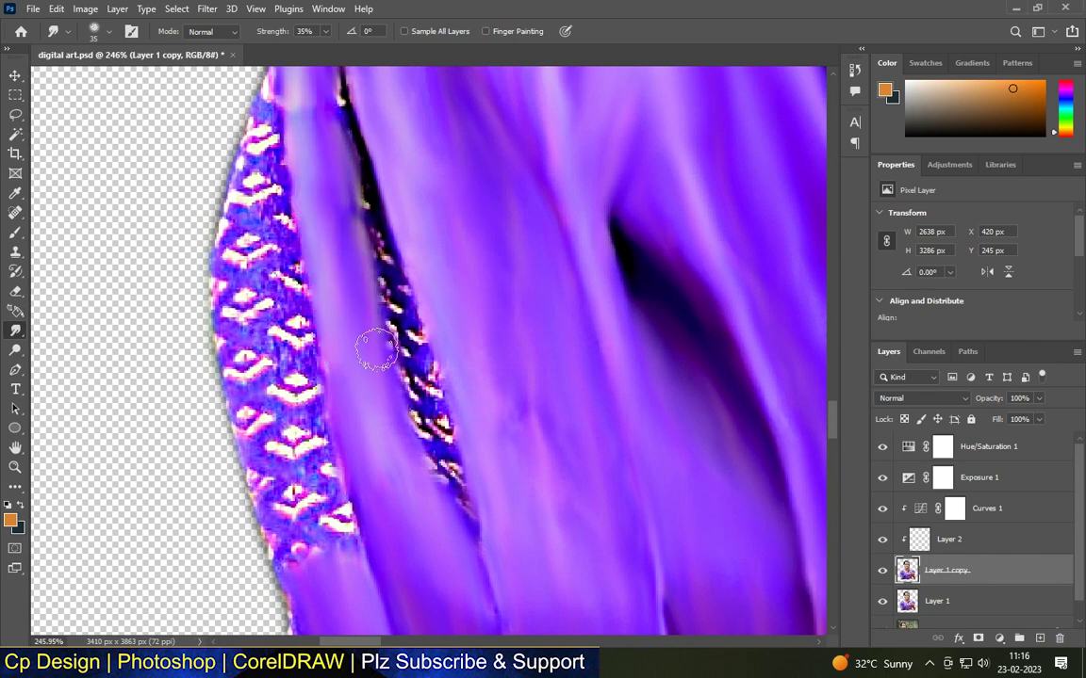
{"action": "mouse_move", "coordinate": [411, 347]}
{"action": "left_mouse_down"}
{"action": "mouse_move", "coordinate": [438, 443]}
{"action": "mouse_move", "coordinate": [395, 339]}
{"action": "mouse_move", "coordinate": [371, 198]}
{"action": "left_mouse_up"}
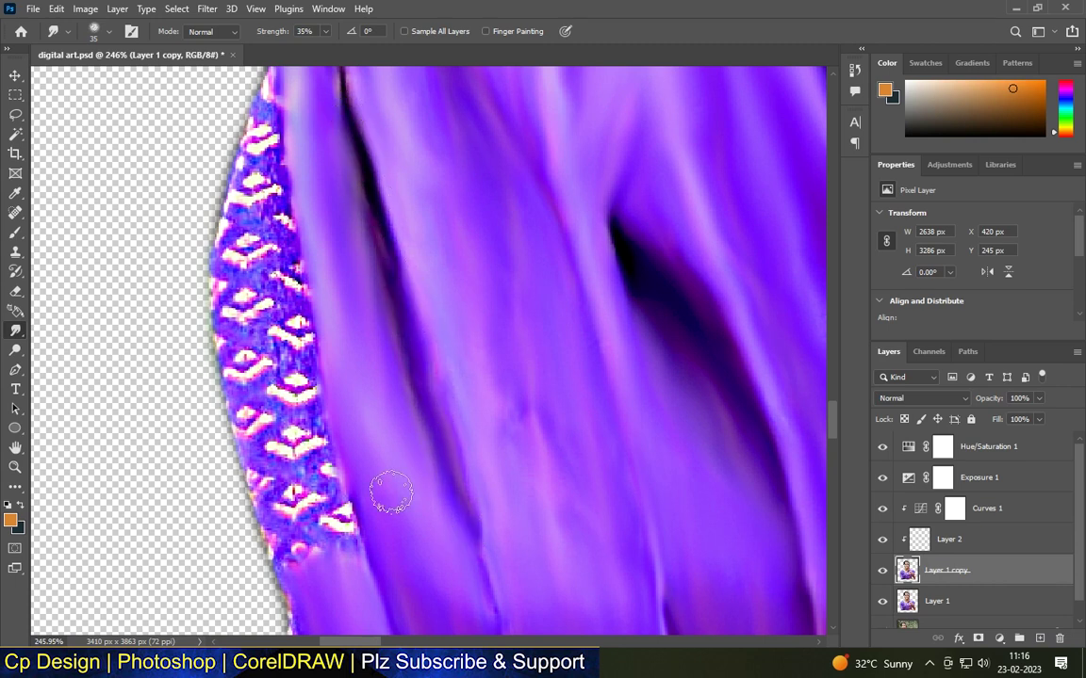
Smudge the remaining patterned strip along the sleeve's outer edge and blend it into the neighbouring pleat at size 35.
{"action": "scroll", "coordinate": [391, 492], "scroll_direction": "down", "scroll_amount": 3}
{"action": "scroll", "coordinate": [316, 175], "scroll_direction": "up", "scroll_amount": 2}
{"action": "left_click_drag", "start_coordinate": [290, 259], "coordinate": [285, 342]}
{"action": "left_click_drag", "start_coordinate": [285, 341], "coordinate": [282, 382]}
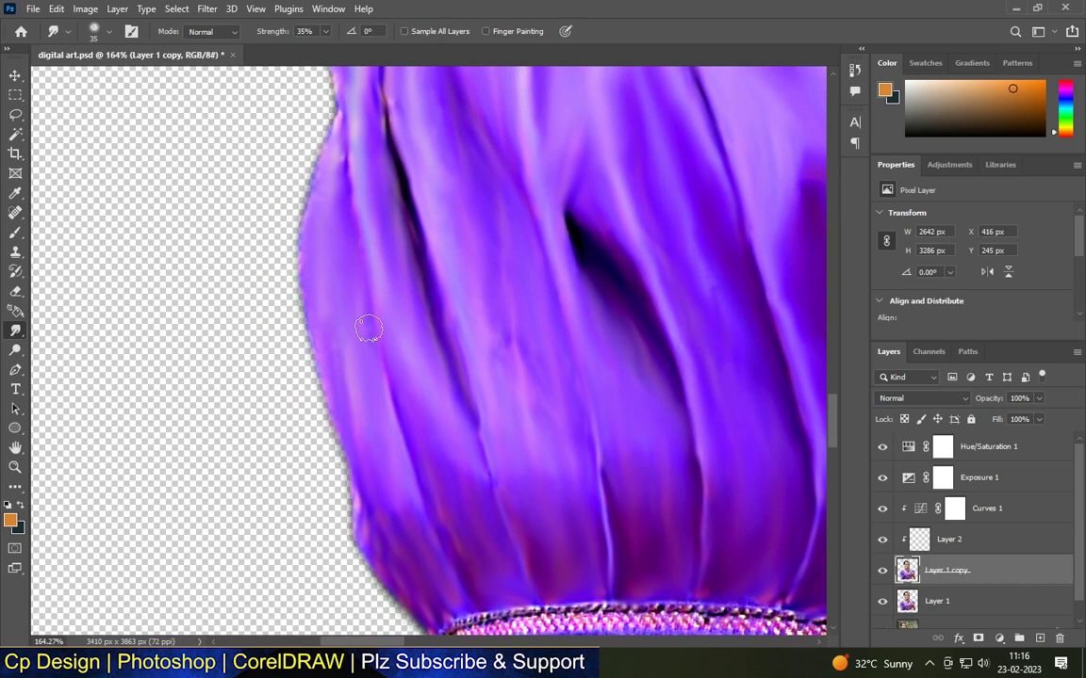
{"action": "left_click_drag", "start_coordinate": [379, 343], "coordinate": [386, 396]}
{"action": "scroll", "coordinate": [388, 382], "scroll_direction": "down", "scroll_amount": 3}
Smooth the cuff's upper seam, pink band and first dotted rows, using brush sizes 20 and 30.
{"action": "left_click_drag", "start_coordinate": [311, 478], "coordinate": [250, 486]}
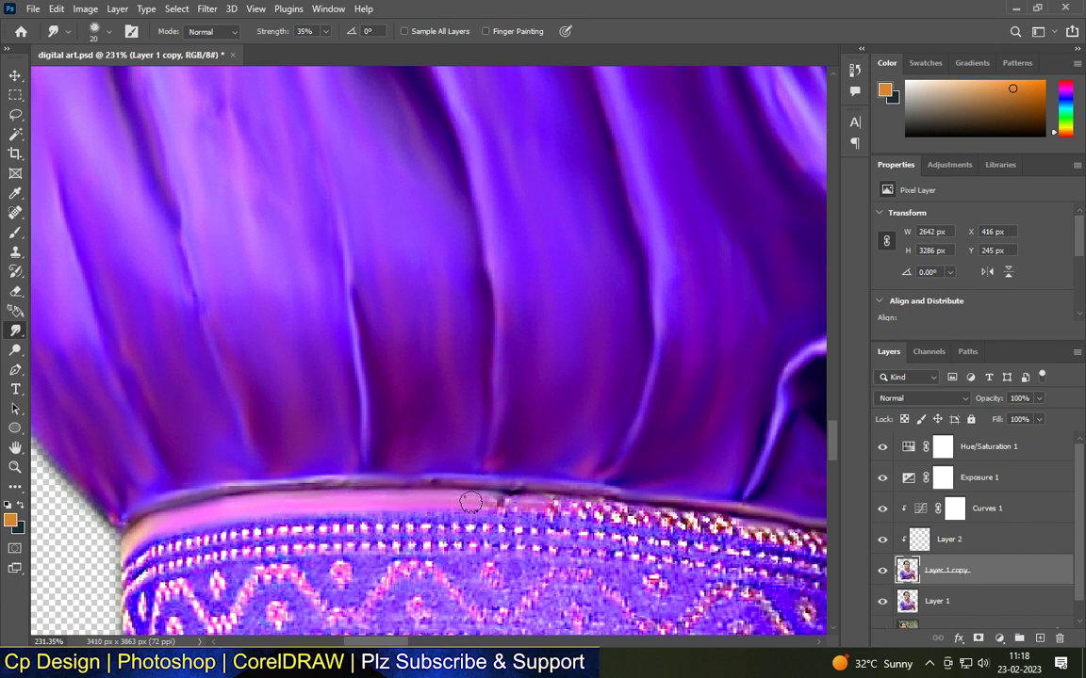
{"action": "left_click_drag", "start_coordinate": [564, 508], "coordinate": [815, 542]}
{"action": "left_click_drag", "start_coordinate": [566, 471], "coordinate": [543, 404]}
{"action": "left_click_drag", "start_coordinate": [258, 420], "coordinate": [103, 443]}
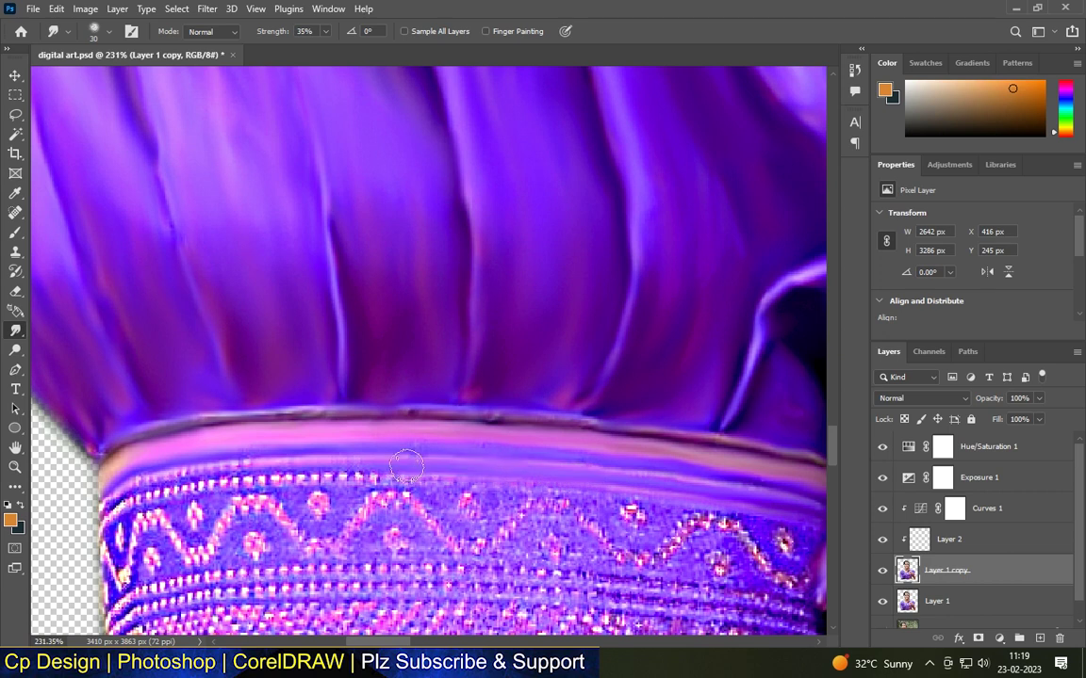
Smooth the folded plain purple hem between the patterned cuff and the bare arm at brush size 45.
{"action": "scroll", "coordinate": [174, 453], "scroll_direction": "down", "scroll_amount": 4}
{"action": "left_click_drag", "start_coordinate": [424, 528], "coordinate": [452, 141]}
{"action": "key", "text": "]"}
{"action": "key", "text": "]"}
{"action": "key", "text": "]"}
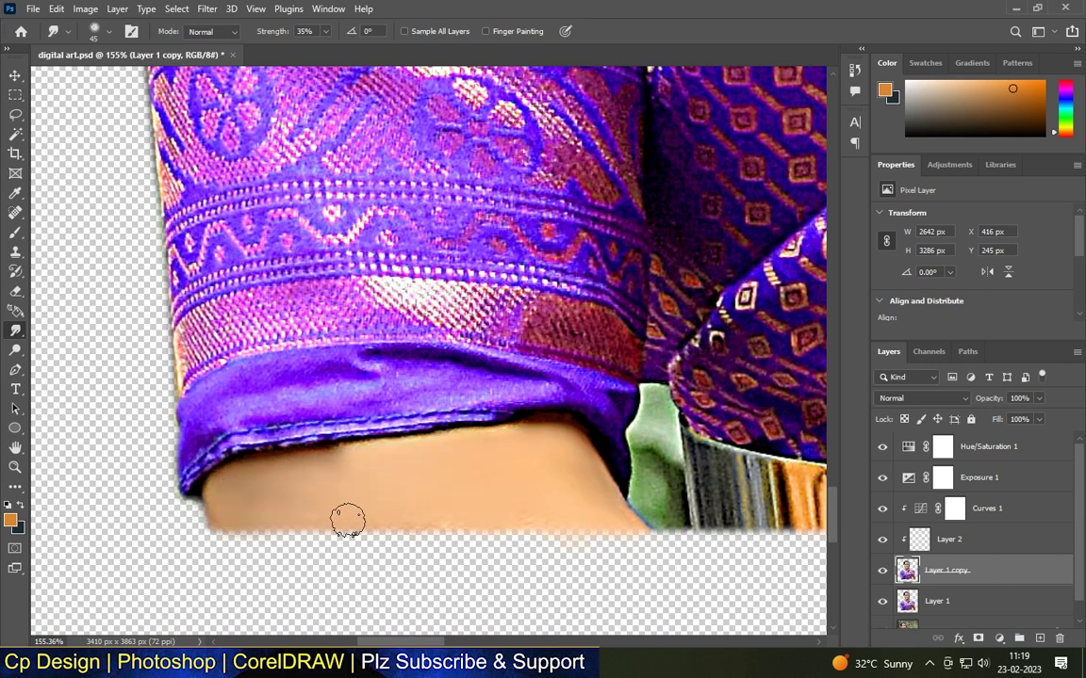
{"action": "scroll", "coordinate": [282, 381], "scroll_direction": "up", "scroll_amount": 2}
{"action": "mouse_move", "coordinate": [405, 358]}
{"action": "left_mouse_down"}
{"action": "mouse_move", "coordinate": [536, 354]}
{"action": "mouse_move", "coordinate": [584, 408]}
{"action": "mouse_move", "coordinate": [611, 363]}
{"action": "mouse_move", "coordinate": [678, 440]}
{"action": "left_mouse_up"}
{"action": "left_click_drag", "start_coordinate": [219, 437], "coordinate": [367, 383]}
{"action": "mouse_move", "coordinate": [242, 363]}
{"action": "left_mouse_down"}
{"action": "mouse_move", "coordinate": [172, 432]}
{"action": "mouse_move", "coordinate": [336, 455]}
{"action": "mouse_move", "coordinate": [523, 426]}
{"action": "left_mouse_up"}
{"action": "scroll", "coordinate": [395, 490], "scroll_direction": "down", "scroll_amount": 4}
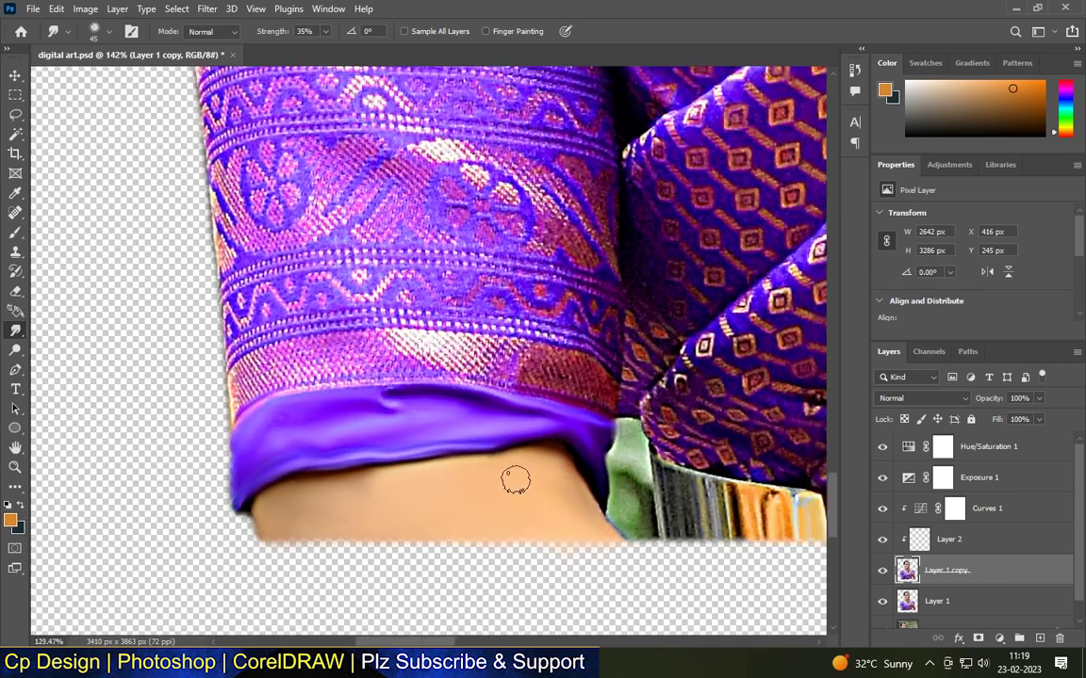
{"action": "scroll", "coordinate": [515, 481], "scroll_direction": "up", "scroll_amount": 2}
{"action": "mouse_move", "coordinate": [309, 469]}
{"action": "left_mouse_down"}
{"action": "mouse_move", "coordinate": [309, 417]}
{"action": "mouse_move", "coordinate": [297, 437]}
{"action": "mouse_move", "coordinate": [618, 414]}
{"action": "mouse_move", "coordinate": [635, 431]}
{"action": "mouse_move", "coordinate": [356, 412]}
{"action": "mouse_move", "coordinate": [274, 344]}
{"action": "mouse_move", "coordinate": [382, 336]}
{"action": "mouse_move", "coordinate": [497, 352]}
{"action": "mouse_move", "coordinate": [666, 455]}
{"action": "left_mouse_up"}
{"action": "mouse_move", "coordinate": [750, 394]}
{"action": "left_mouse_down"}
{"action": "mouse_move", "coordinate": [756, 366]}
{"action": "mouse_move", "coordinate": [584, 292]}
{"action": "mouse_move", "coordinate": [528, 212]}
{"action": "left_mouse_up"}
Smudge the saree's wide patterned shoulder border into smooth vertical colour bands at brush size 80.
{"action": "key", "text": "bracketright"}
{"action": "key", "text": "bracketright"}
{"action": "mouse_move", "coordinate": [597, 365]}
{"action": "left_mouse_down"}
{"action": "mouse_move", "coordinate": [650, 280]}
{"action": "mouse_move", "coordinate": [681, 295]}
{"action": "mouse_move", "coordinate": [434, 306]}
{"action": "mouse_move", "coordinate": [495, 304]}
{"action": "mouse_move", "coordinate": [407, 339]}
{"action": "mouse_move", "coordinate": [340, 255]}
{"action": "mouse_move", "coordinate": [293, 268]}
{"action": "mouse_move", "coordinate": [280, 321]}
{"action": "mouse_move", "coordinate": [288, 242]}
{"action": "mouse_move", "coordinate": [267, 240]}
{"action": "mouse_move", "coordinate": [352, 217]}
{"action": "mouse_move", "coordinate": [404, 180]}
{"action": "mouse_move", "coordinate": [549, 283]}
{"action": "mouse_move", "coordinate": [502, 198]}
{"action": "mouse_move", "coordinate": [565, 255]}
{"action": "mouse_move", "coordinate": [548, 171]}
{"action": "mouse_move", "coordinate": [613, 226]}
{"action": "left_mouse_up"}
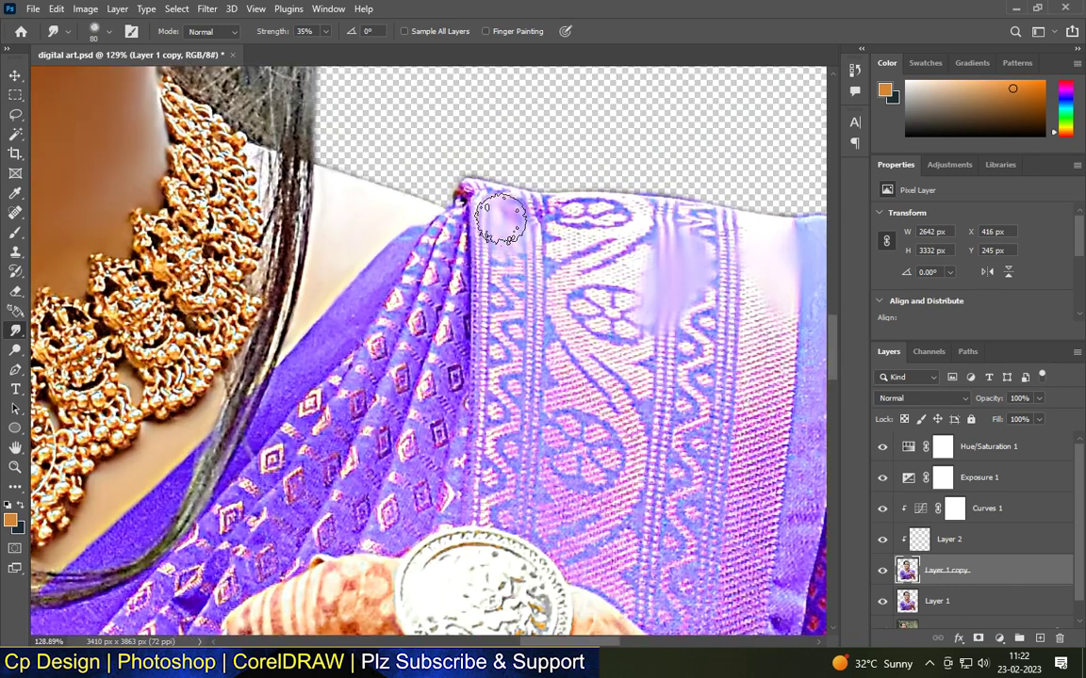
{"action": "mouse_move", "coordinate": [497, 223]}
{"action": "left_mouse_down"}
{"action": "mouse_move", "coordinate": [532, 226]}
{"action": "mouse_move", "coordinate": [508, 247]}
{"action": "mouse_move", "coordinate": [507, 381]}
{"action": "mouse_move", "coordinate": [494, 304]}
{"action": "mouse_move", "coordinate": [492, 479]}
{"action": "mouse_move", "coordinate": [540, 407]}
{"action": "mouse_move", "coordinate": [571, 230]}
{"action": "mouse_move", "coordinate": [608, 233]}
{"action": "mouse_move", "coordinate": [618, 267]}
{"action": "mouse_move", "coordinate": [568, 451]}
{"action": "mouse_move", "coordinate": [653, 361]}
{"action": "mouse_move", "coordinate": [545, 488]}
{"action": "mouse_move", "coordinate": [489, 504]}
{"action": "mouse_move", "coordinate": [573, 510]}
{"action": "mouse_move", "coordinate": [494, 389]}
{"action": "mouse_move", "coordinate": [484, 211]}
{"action": "mouse_move", "coordinate": [673, 232]}
{"action": "mouse_move", "coordinate": [715, 351]}
{"action": "mouse_move", "coordinate": [718, 224]}
{"action": "mouse_move", "coordinate": [761, 306]}
{"action": "mouse_move", "coordinate": [746, 535]}
{"action": "mouse_move", "coordinate": [706, 356]}
{"action": "mouse_move", "coordinate": [570, 533]}
{"action": "left_mouse_up"}
{"action": "scroll", "coordinate": [513, 288], "scroll_direction": "down", "scroll_amount": 4}
{"action": "scroll", "coordinate": [563, 406], "scroll_direction": "up", "scroll_amount": 3}
{"action": "mouse_move", "coordinate": [441, 386]}
{"action": "left_mouse_down"}
{"action": "mouse_move", "coordinate": [495, 429]}
{"action": "mouse_move", "coordinate": [528, 417]}
{"action": "mouse_move", "coordinate": [602, 520]}
{"action": "mouse_move", "coordinate": [650, 231]}
{"action": "left_mouse_up"}
{"action": "scroll", "coordinate": [649, 385], "scroll_direction": "up", "scroll_amount": 5}
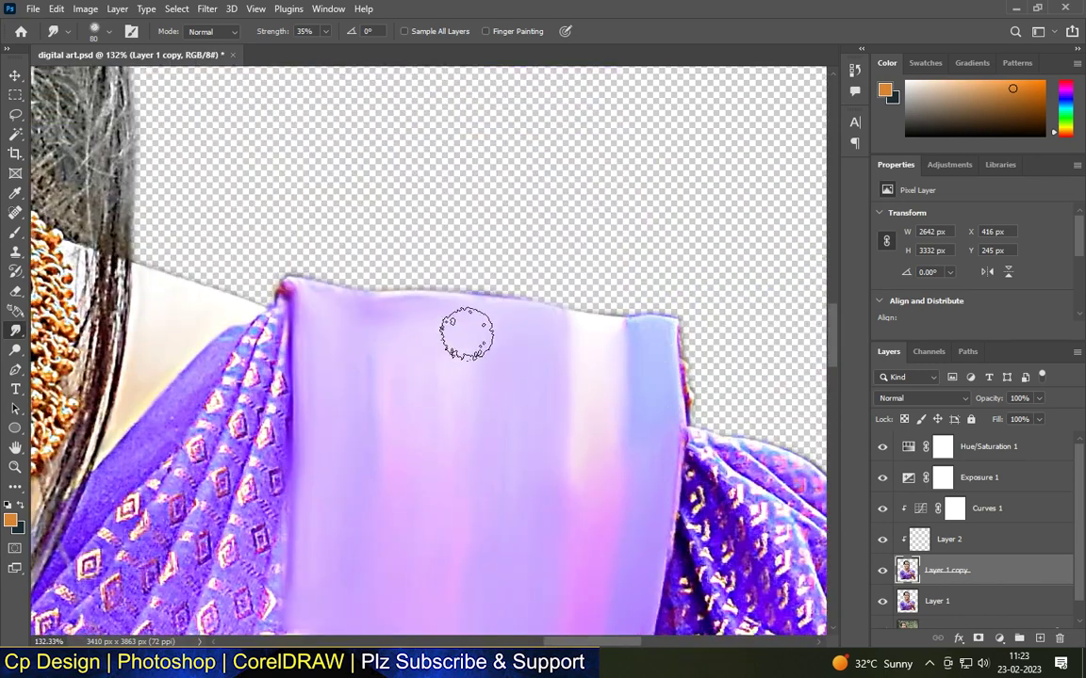
Smooth the first saree pleat beside the wide border, from the shoulder knot to the coin ring, at size 40.
{"action": "left_click_drag", "start_coordinate": [556, 612], "coordinate": [725, 529]}
{"action": "scroll", "coordinate": [725, 529], "scroll_direction": "down", "scroll_amount": 2}
{"action": "scroll", "coordinate": [454, 156], "scroll_direction": "up", "scroll_amount": 3}
{"action": "mouse_move", "coordinate": [496, 224]}
{"action": "left_mouse_down"}
{"action": "mouse_move", "coordinate": [416, 443]}
{"action": "mouse_move", "coordinate": [466, 315]}
{"action": "mouse_move", "coordinate": [461, 405]}
{"action": "mouse_move", "coordinate": [424, 431]}
{"action": "left_mouse_up"}
{"action": "mouse_move", "coordinate": [390, 598]}
{"action": "left_mouse_down"}
{"action": "mouse_move", "coordinate": [448, 400]}
{"action": "mouse_move", "coordinate": [383, 492]}
{"action": "mouse_move", "coordinate": [433, 499]}
{"action": "mouse_move", "coordinate": [529, 357]}
{"action": "left_mouse_up"}
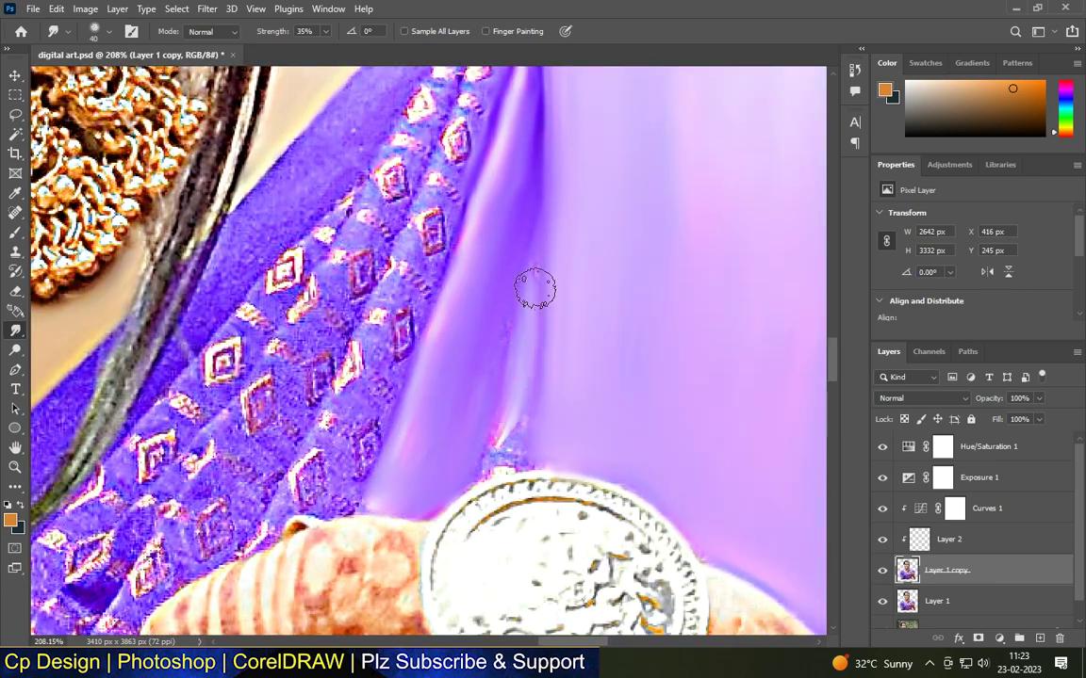
{"action": "mouse_move", "coordinate": [507, 457]}
{"action": "left_mouse_down"}
{"action": "mouse_move", "coordinate": [555, 413]}
{"action": "mouse_move", "coordinate": [510, 422]}
{"action": "mouse_move", "coordinate": [518, 327]}
{"action": "mouse_move", "coordinate": [534, 303]}
{"action": "left_mouse_up"}
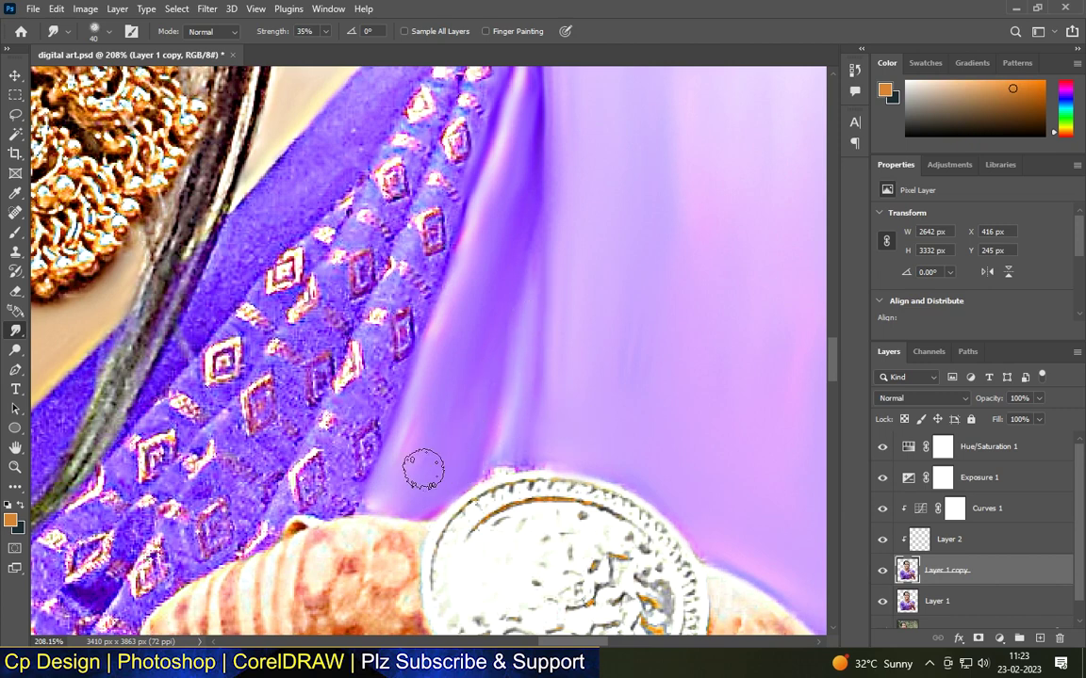
Clean the last patterned patch above the coin ring's rim, reducing the brush to 15.
{"action": "scroll", "coordinate": [502, 461], "scroll_direction": "up", "scroll_amount": 3}
{"action": "key", "text": "bracketleft"}
{"action": "key", "text": "bracketleft"}
{"action": "key", "text": "bracketleft"}
{"action": "key", "text": "bracketleft"}
{"action": "key", "text": "bracketleft"}
{"action": "scroll", "coordinate": [545, 391], "scroll_direction": "down", "scroll_amount": 9}
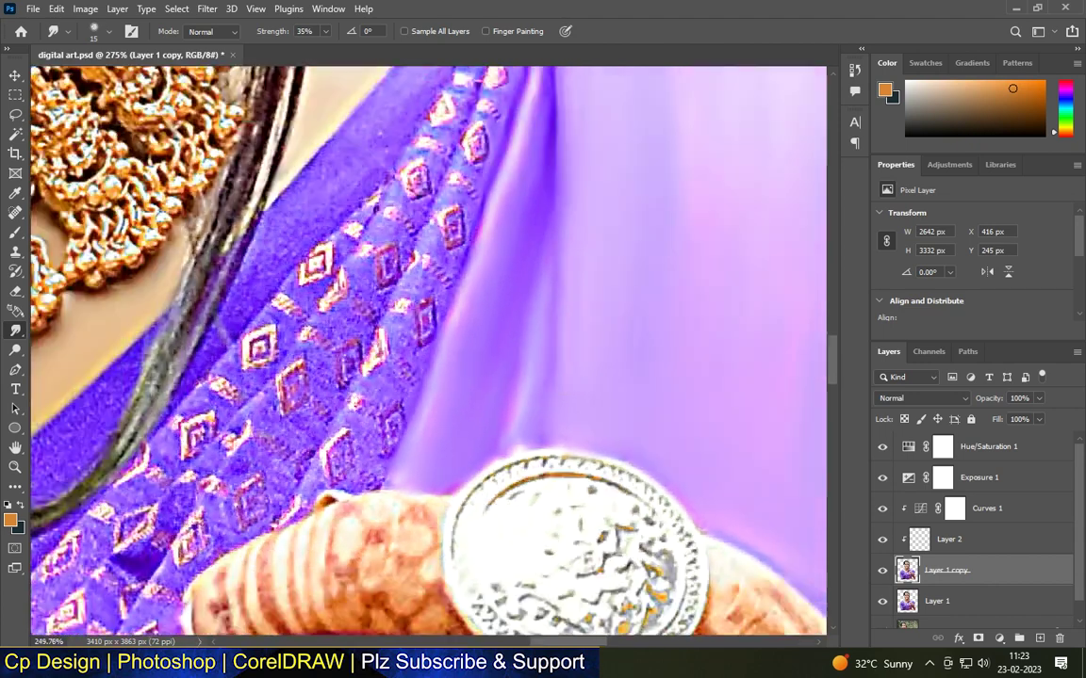
Smooth the second saree pleat down to the hennaed finger at brush size 25, refining the finger edge at size 10.
{"action": "scroll", "coordinate": [524, 143], "scroll_direction": "up", "scroll_amount": 11}
{"action": "key", "text": "bracketright"}
{"action": "key", "text": "bracketright"}
{"action": "mouse_move", "coordinate": [543, 247]}
{"action": "left_mouse_down"}
{"action": "mouse_move", "coordinate": [482, 419]}
{"action": "mouse_move", "coordinate": [577, 156]}
{"action": "mouse_move", "coordinate": [441, 535]}
{"action": "mouse_move", "coordinate": [451, 538]}
{"action": "left_mouse_up"}
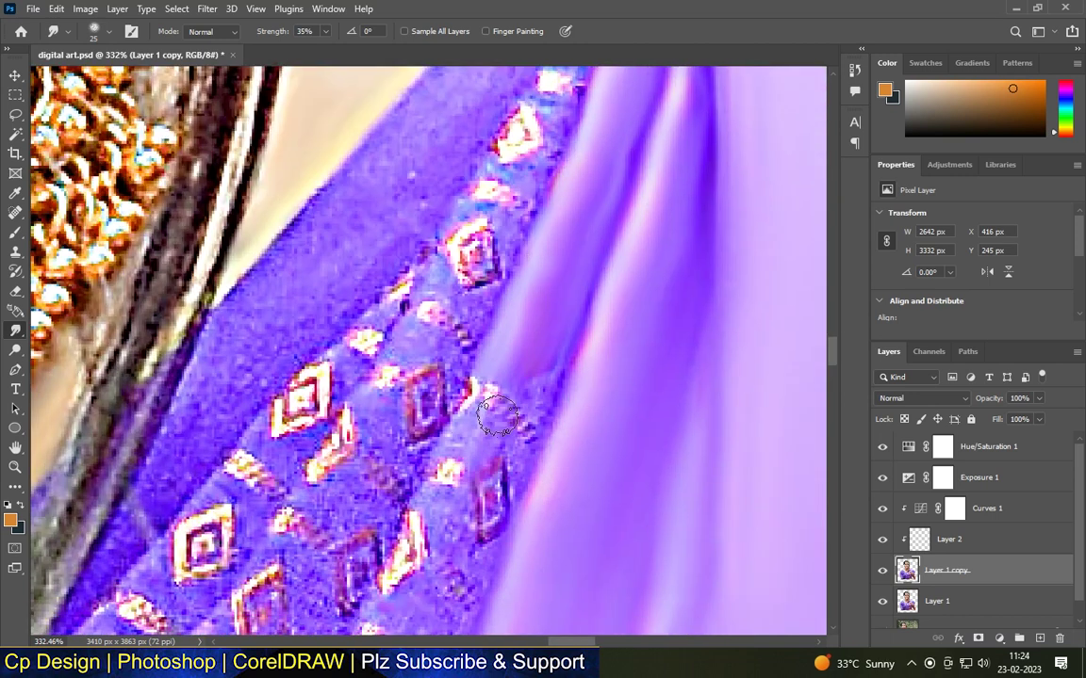
{"action": "mouse_move", "coordinate": [452, 424]}
{"action": "left_mouse_down"}
{"action": "mouse_move", "coordinate": [535, 443]}
{"action": "mouse_move", "coordinate": [436, 550]}
{"action": "mouse_move", "coordinate": [460, 597]}
{"action": "left_mouse_up"}
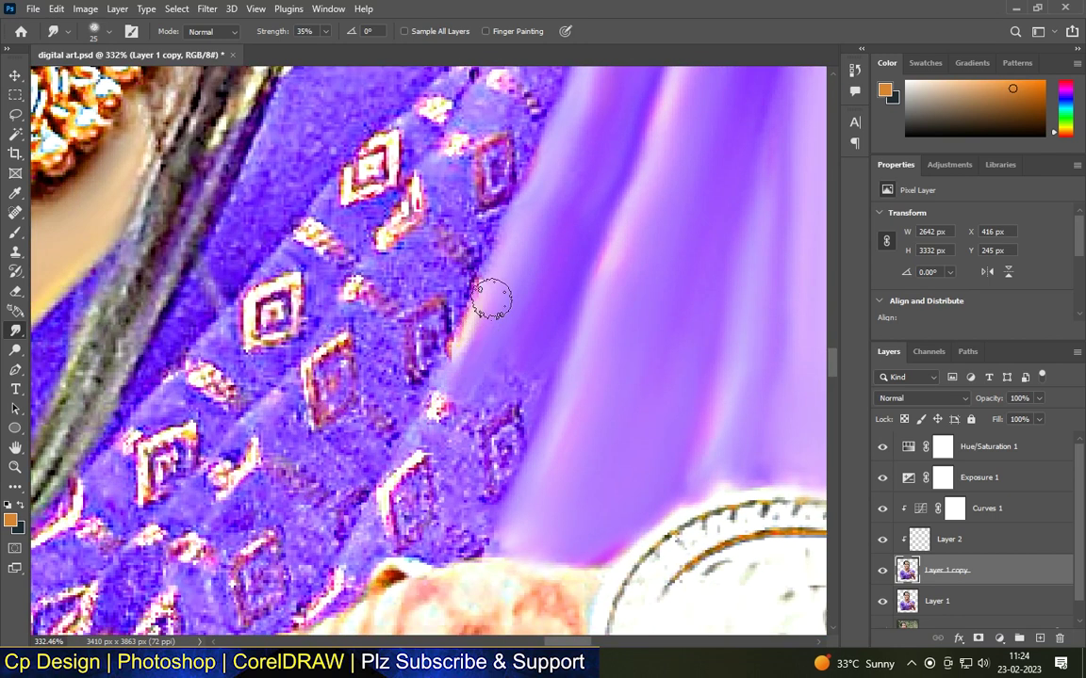
{"action": "mouse_move", "coordinate": [489, 296]}
{"action": "left_mouse_down"}
{"action": "mouse_move", "coordinate": [507, 427]}
{"action": "mouse_move", "coordinate": [441, 497]}
{"action": "mouse_move", "coordinate": [456, 399]}
{"action": "mouse_move", "coordinate": [496, 451]}
{"action": "left_mouse_up"}
{"action": "left_click_drag", "start_coordinate": [347, 573], "coordinate": [381, 508]}
{"action": "scroll", "coordinate": [377, 509], "scroll_direction": "up", "scroll_amount": 1}
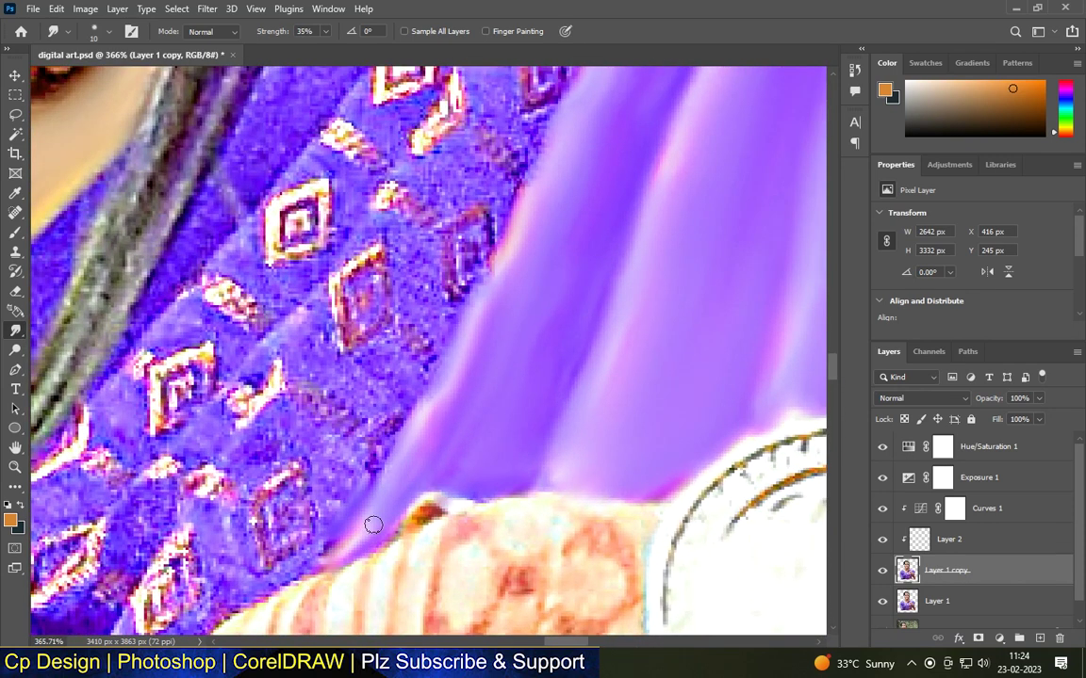
Smooth the upper part of the third saree pleat below the shoulder knot, enlarging the brush to 20.
{"action": "scroll", "coordinate": [436, 342], "scroll_direction": "down", "scroll_amount": 9}
{"action": "left_click_drag", "start_coordinate": [576, 103], "coordinate": [565, 168]}
{"action": "scroll", "coordinate": [561, 168], "scroll_direction": "up", "scroll_amount": 14}
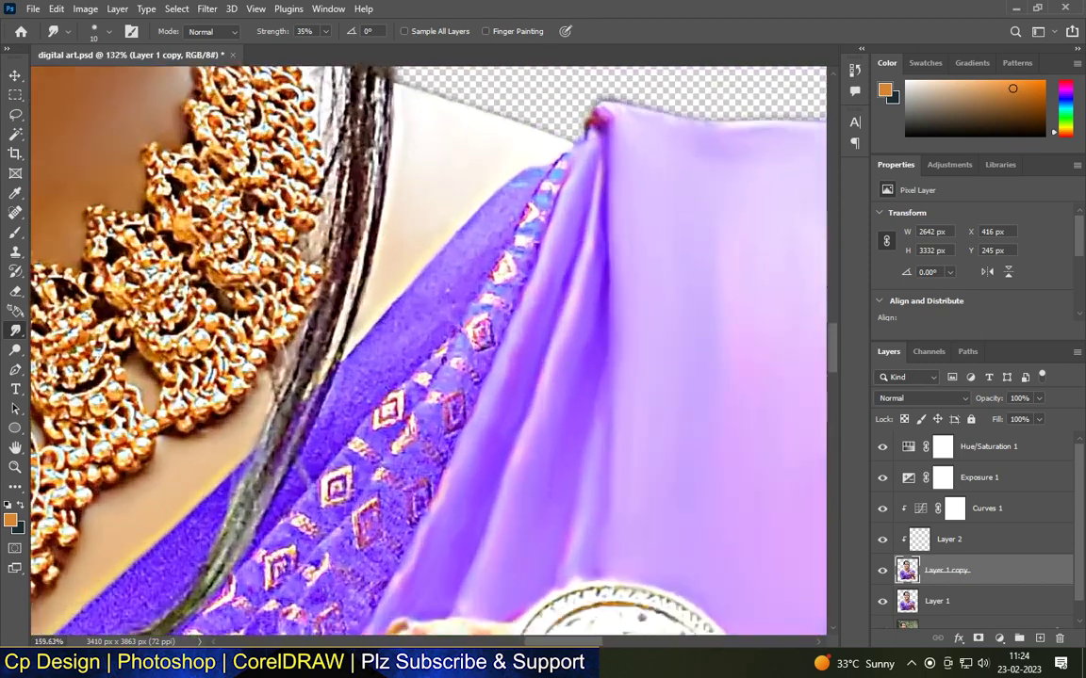
{"action": "scroll", "coordinate": [538, 183], "scroll_direction": "down", "scroll_amount": 2}
{"action": "mouse_move", "coordinate": [517, 246]}
{"action": "left_mouse_down"}
{"action": "mouse_move", "coordinate": [498, 223]}
{"action": "mouse_move", "coordinate": [543, 143]}
{"action": "mouse_move", "coordinate": [514, 271]}
{"action": "mouse_move", "coordinate": [432, 361]}
{"action": "mouse_move", "coordinate": [426, 459]}
{"action": "mouse_move", "coordinate": [381, 502]}
{"action": "mouse_move", "coordinate": [361, 461]}
{"action": "mouse_move", "coordinate": [398, 536]}
{"action": "mouse_move", "coordinate": [423, 393]}
{"action": "mouse_move", "coordinate": [335, 544]}
{"action": "mouse_move", "coordinate": [387, 553]}
{"action": "left_mouse_up"}
{"action": "key", "text": "bracketright"}
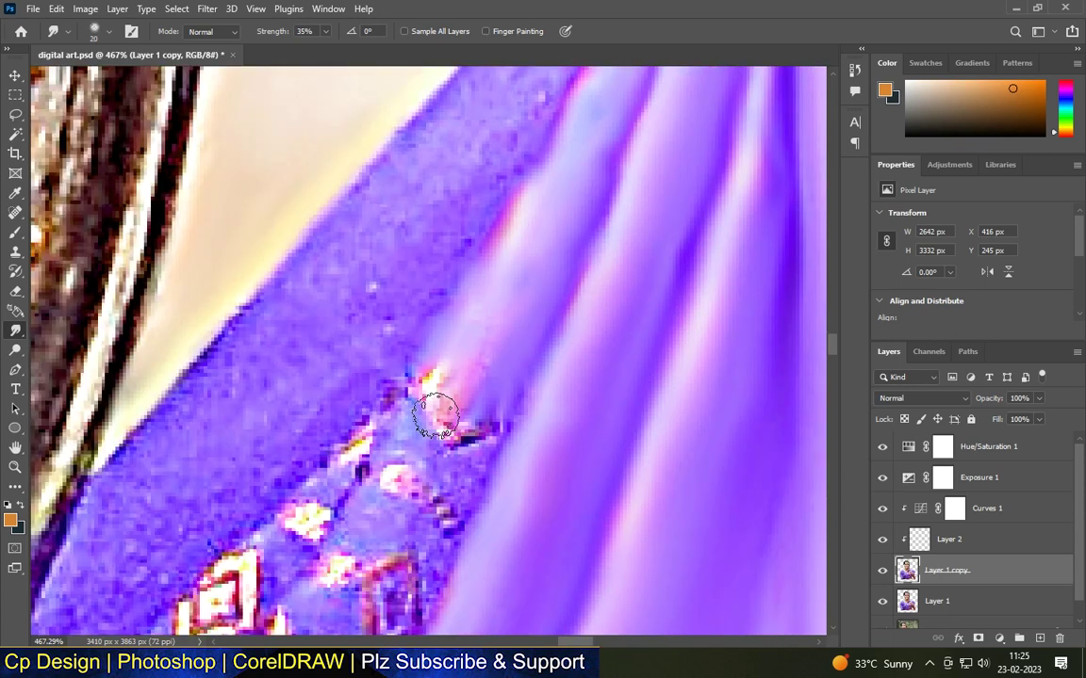
{"action": "left_click_drag", "start_coordinate": [435, 415], "coordinate": [492, 317]}
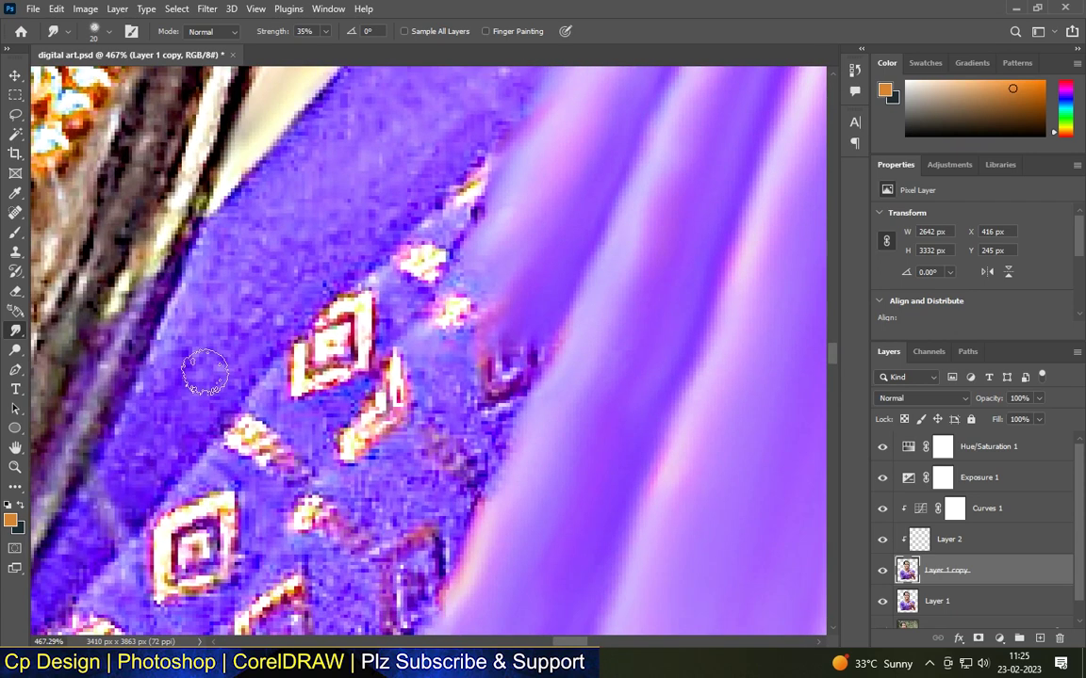
Continue smudging the third saree pleat down toward the hennaed finger, enlarging the brush to 30.
{"action": "mouse_move", "coordinate": [204, 372]}
{"action": "left_mouse_down"}
{"action": "mouse_move", "coordinate": [404, 368]}
{"action": "mouse_move", "coordinate": [523, 352]}
{"action": "mouse_move", "coordinate": [325, 537]}
{"action": "mouse_move", "coordinate": [392, 372]}
{"action": "mouse_move", "coordinate": [480, 438]}
{"action": "mouse_move", "coordinate": [509, 177]}
{"action": "left_mouse_up"}
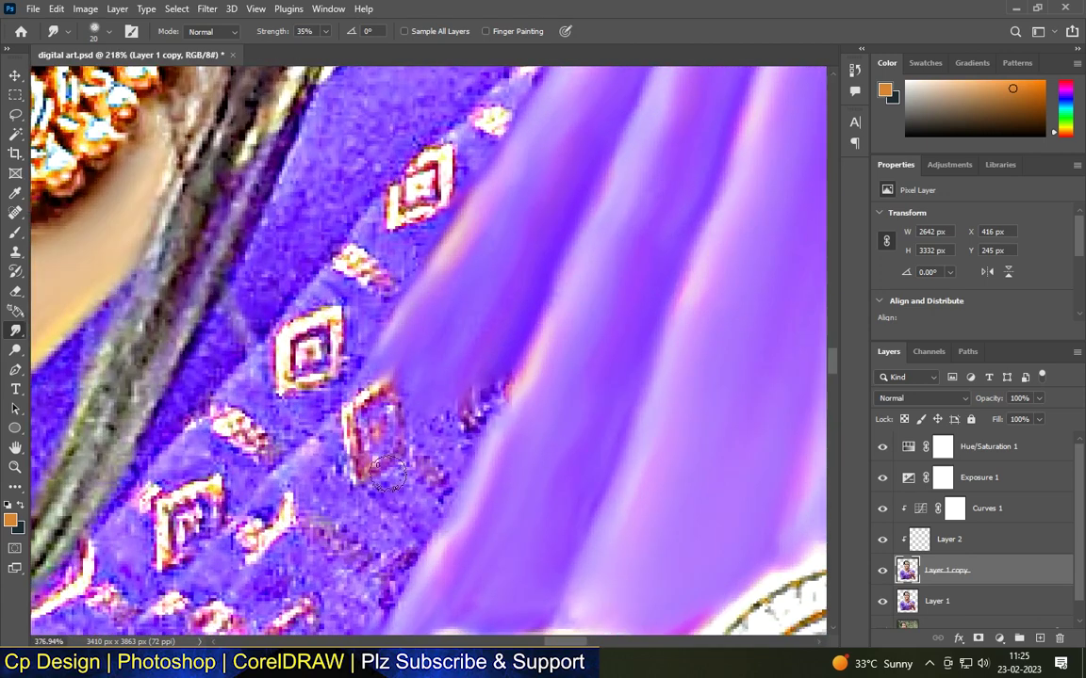
{"action": "mouse_move", "coordinate": [349, 509]}
{"action": "left_mouse_down"}
{"action": "mouse_move", "coordinate": [415, 417]}
{"action": "mouse_move", "coordinate": [392, 395]}
{"action": "left_mouse_up"}
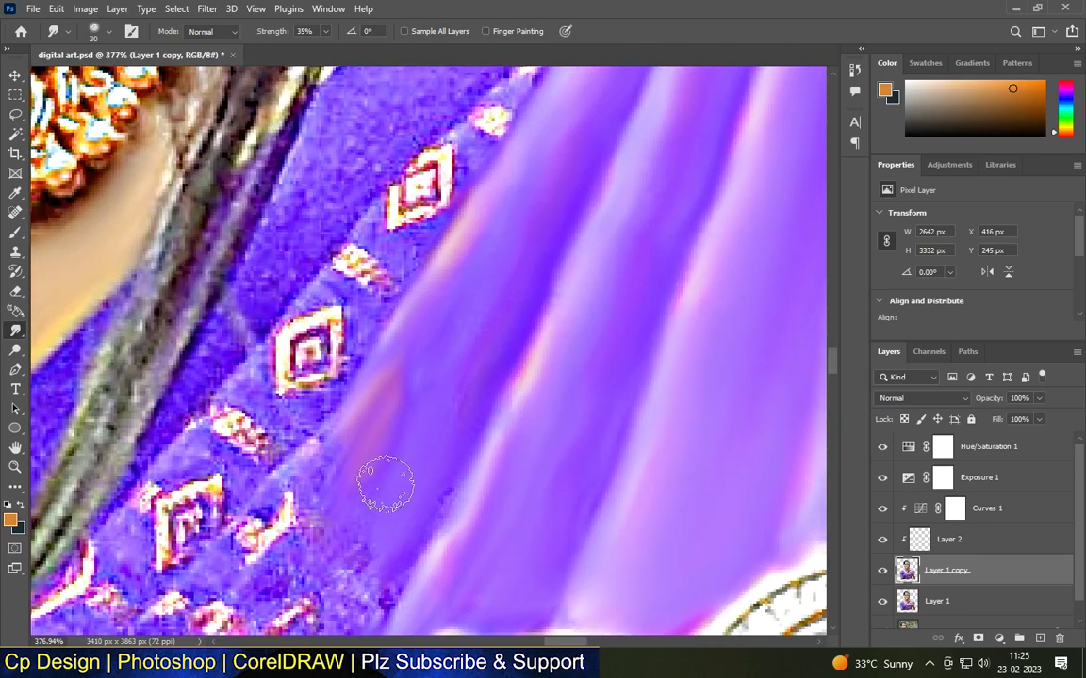
{"action": "left_click_drag", "start_coordinate": [427, 514], "coordinate": [339, 472]}
{"action": "scroll", "coordinate": [505, 171], "scroll_direction": "down", "scroll_amount": 2}
{"action": "mouse_move", "coordinate": [400, 455]}
{"action": "left_mouse_down"}
{"action": "mouse_move", "coordinate": [300, 482]}
{"action": "mouse_move", "coordinate": [377, 427]}
{"action": "left_mouse_up"}
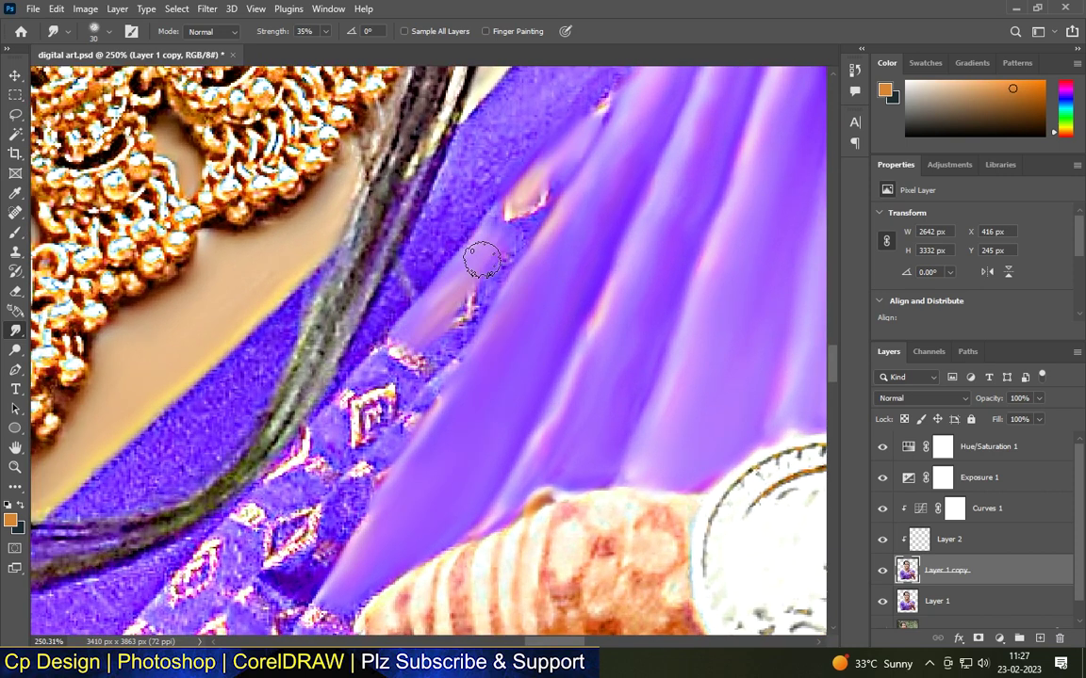
Smooth the outermost patterned saree pleat alongside the loose hair strand, down past the strand's curve, at brush size 30.
{"action": "mouse_move", "coordinate": [477, 250]}
{"action": "left_mouse_down"}
{"action": "mouse_move", "coordinate": [533, 205]}
{"action": "mouse_move", "coordinate": [577, 137]}
{"action": "mouse_move", "coordinate": [396, 369]}
{"action": "mouse_move", "coordinate": [356, 396]}
{"action": "mouse_move", "coordinate": [388, 399]}
{"action": "mouse_move", "coordinate": [353, 408]}
{"action": "mouse_move", "coordinate": [332, 457]}
{"action": "mouse_move", "coordinate": [367, 451]}
{"action": "mouse_move", "coordinate": [443, 382]}
{"action": "mouse_move", "coordinate": [365, 467]}
{"action": "mouse_move", "coordinate": [327, 543]}
{"action": "left_mouse_up"}
{"action": "left_click_drag", "start_coordinate": [288, 507], "coordinate": [279, 524]}
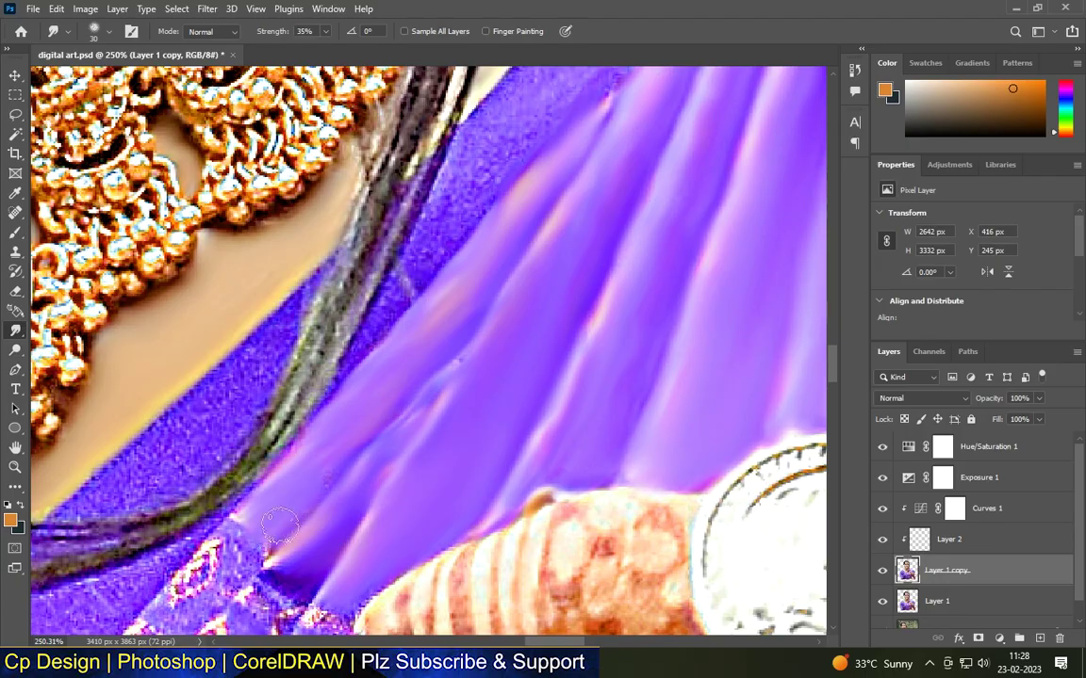
{"action": "scroll", "coordinate": [541, 179], "scroll_direction": "down", "scroll_amount": 5}
{"action": "scroll", "coordinate": [403, 414], "scroll_direction": "up", "scroll_amount": 4}
{"action": "left_click_drag", "start_coordinate": [399, 339], "coordinate": [364, 375]}
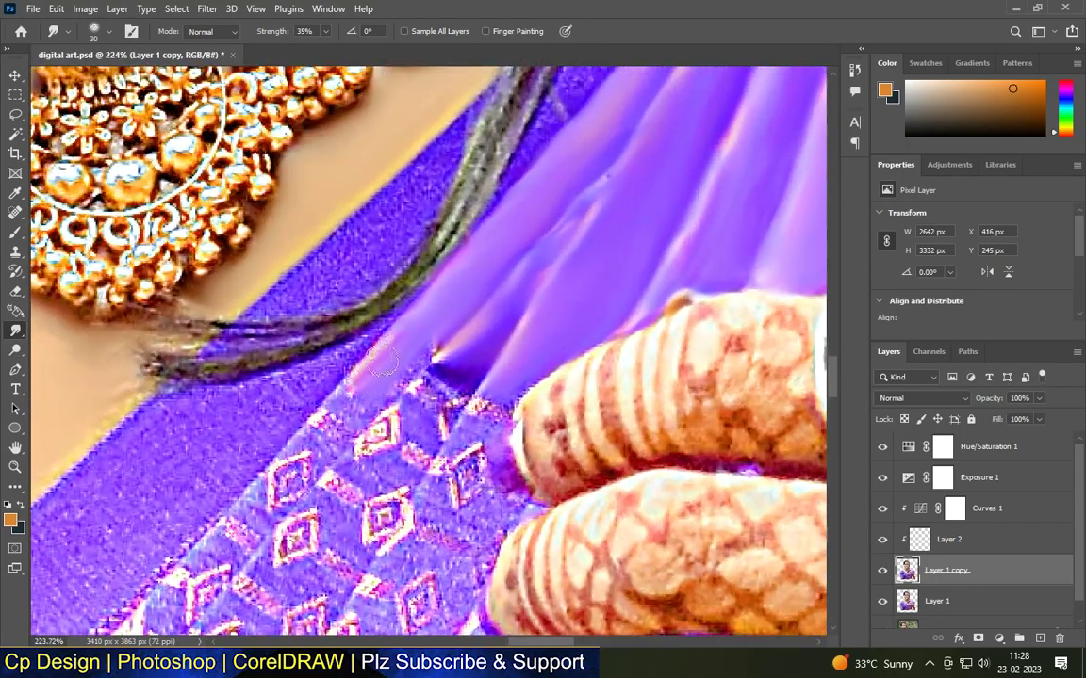
{"action": "scroll", "coordinate": [329, 421], "scroll_direction": "down", "scroll_amount": 5}
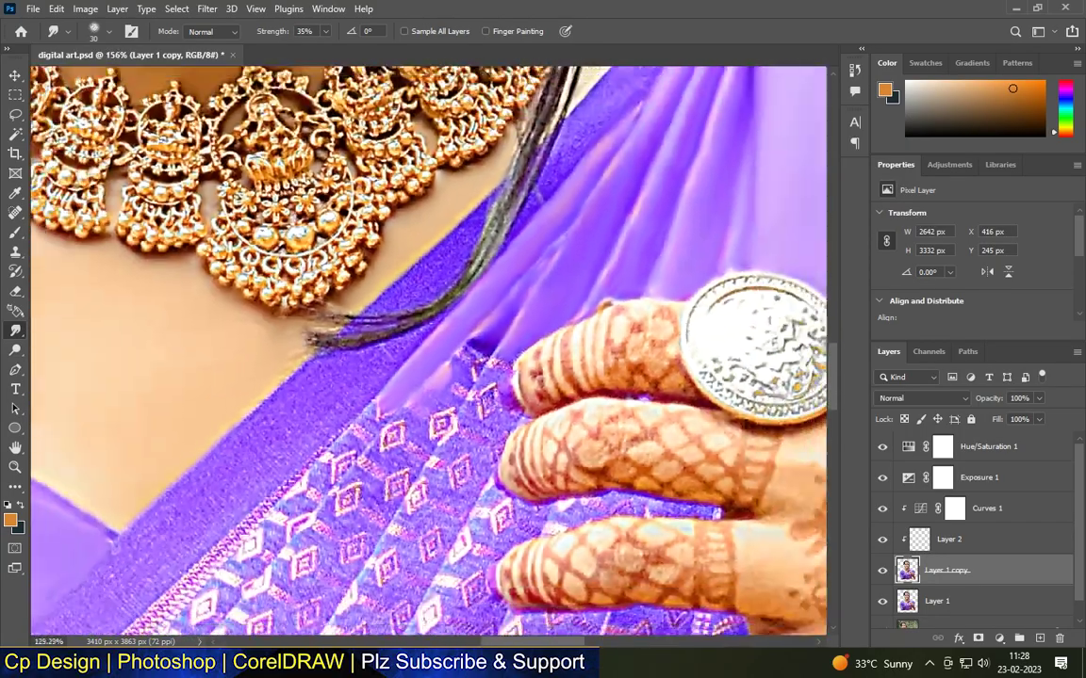
Smooth the plain purple saree border on both sides of the loose hair strand, using brush sizes 15 to 25.
{"action": "scroll", "coordinate": [377, 377], "scroll_direction": "up", "scroll_amount": 3}
{"action": "scroll", "coordinate": [634, 234], "scroll_direction": "down", "scroll_amount": 3}
{"action": "scroll", "coordinate": [634, 234], "scroll_direction": "up", "scroll_amount": 5}
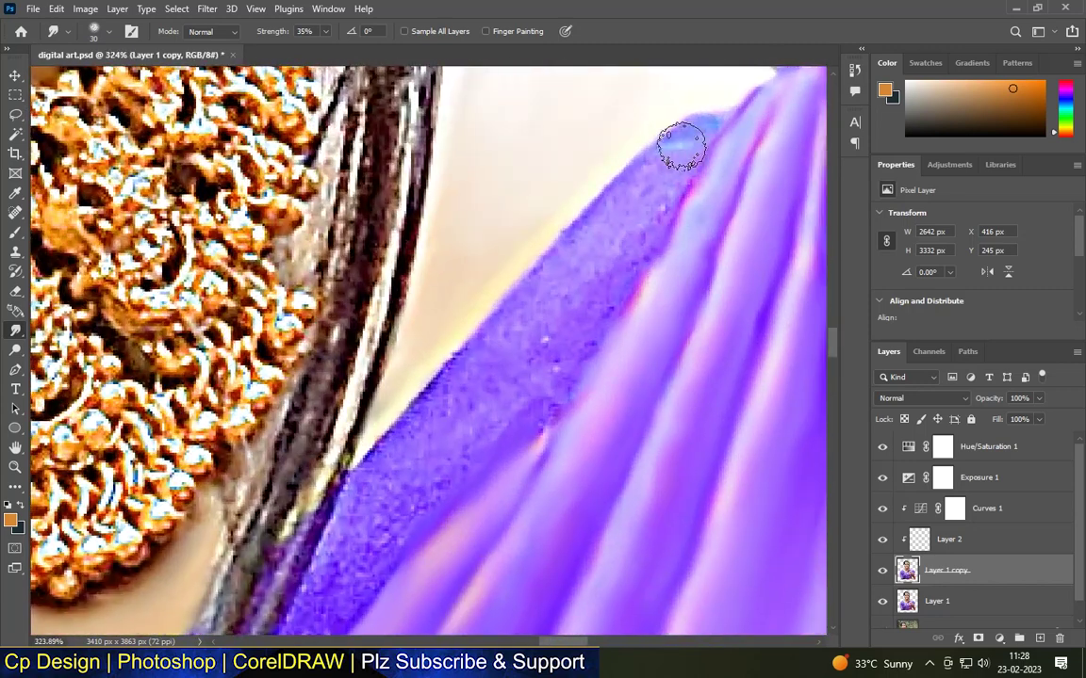
{"action": "left_click_drag", "start_coordinate": [487, 366], "coordinate": [374, 483]}
{"action": "left_click_drag", "start_coordinate": [342, 584], "coordinate": [435, 415]}
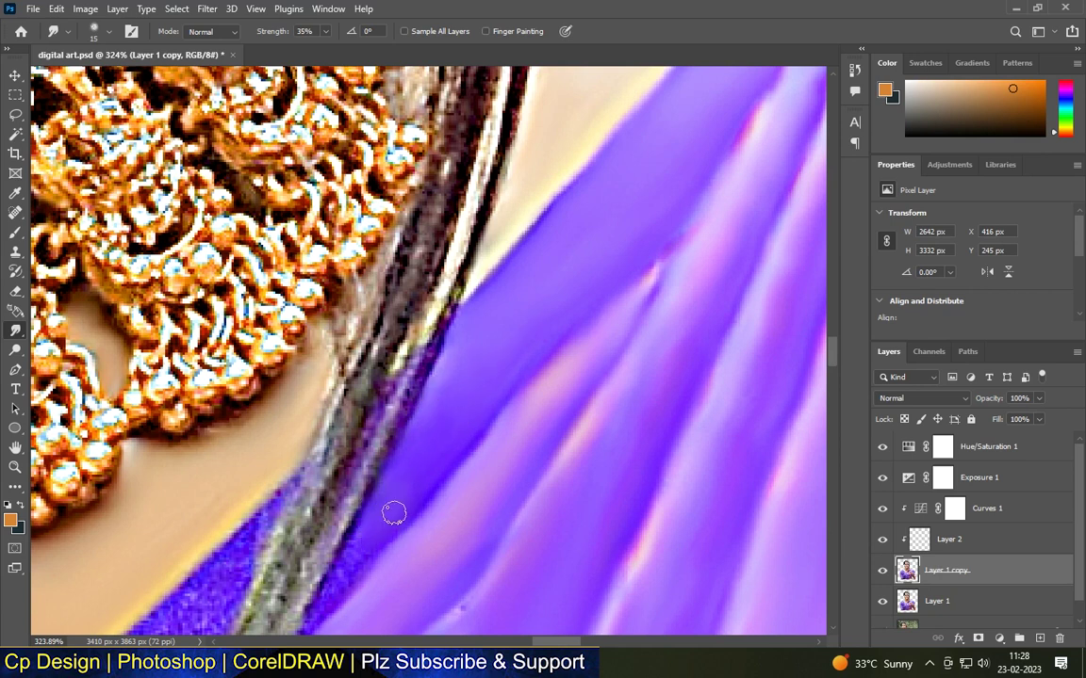
{"action": "left_click_drag", "start_coordinate": [393, 514], "coordinate": [479, 392]}
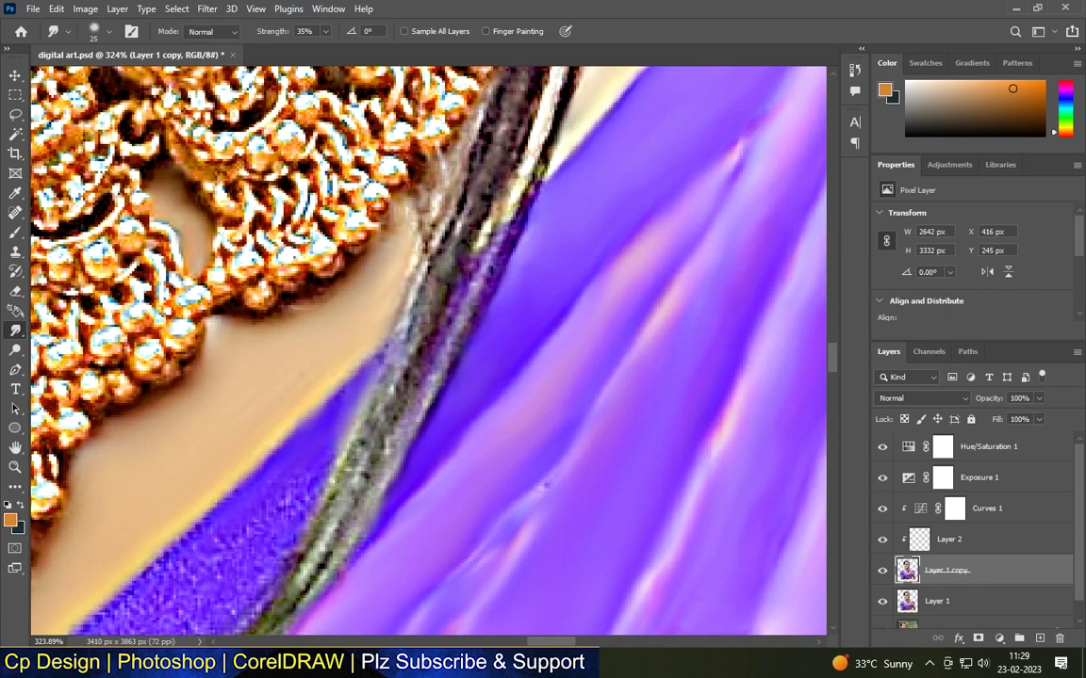
{"action": "left_click_drag", "start_coordinate": [237, 504], "coordinate": [377, 381]}
{"action": "left_click_drag", "start_coordinate": [329, 468], "coordinate": [387, 427]}
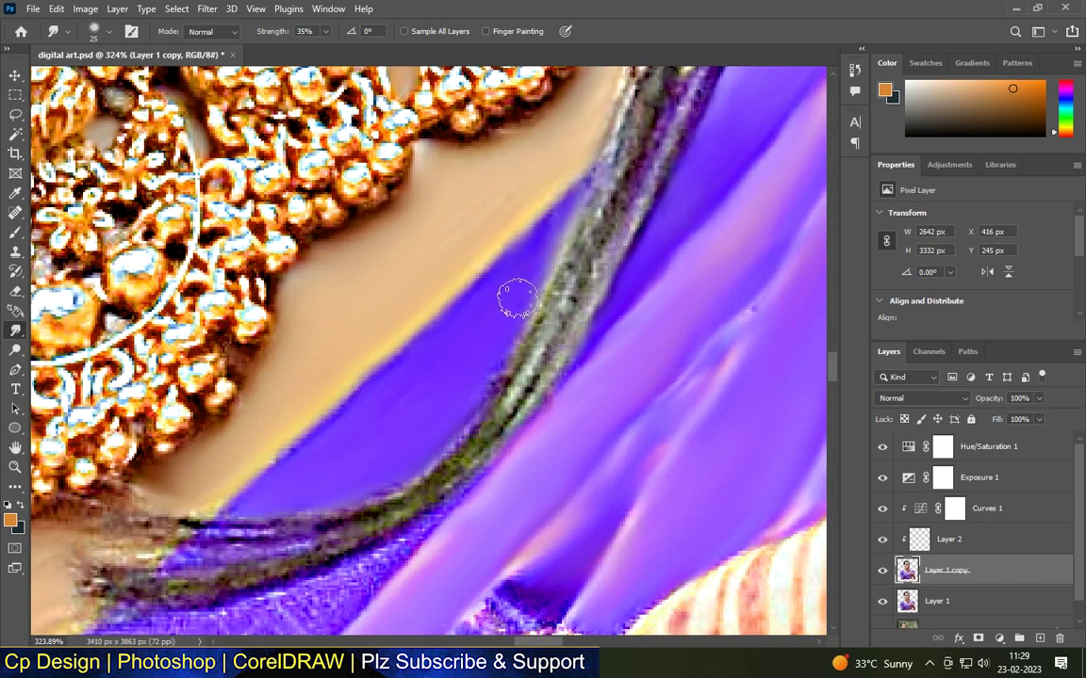
Smooth the plain border just below the tip of the hair strand at brush size 20.
{"action": "scroll", "coordinate": [453, 391], "scroll_direction": "down", "scroll_amount": 3}
{"action": "scroll", "coordinate": [368, 490], "scroll_direction": "up", "scroll_amount": 3}
{"action": "key", "text": "bracketleft"}
{"action": "key", "text": "bracketleft"}
{"action": "key", "text": "bracketleft"}
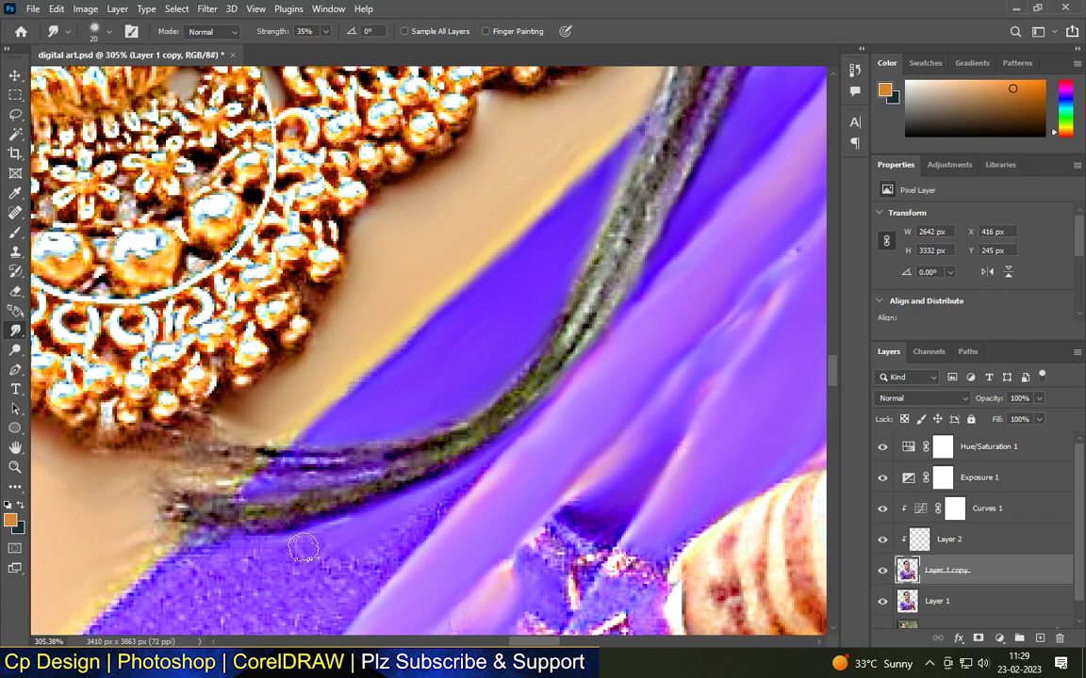
{"action": "left_click_drag", "start_coordinate": [278, 497], "coordinate": [322, 392]}
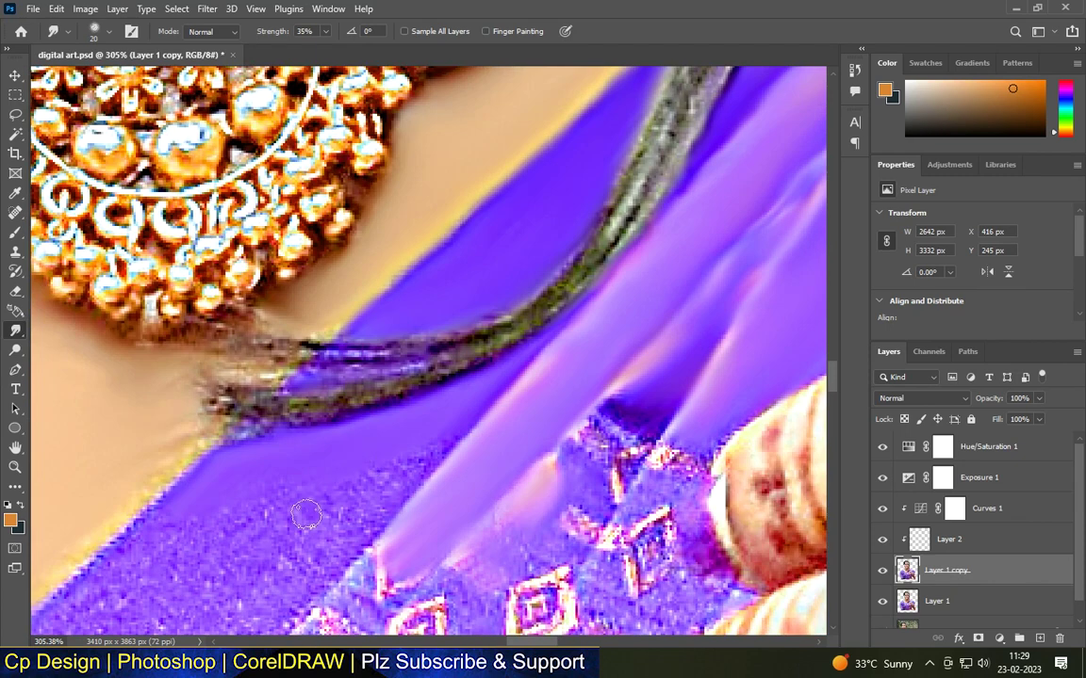
{"action": "mouse_move", "coordinate": [320, 506]}
{"action": "left_mouse_down"}
{"action": "mouse_move", "coordinate": [123, 541]}
{"action": "mouse_move", "coordinate": [193, 479]}
{"action": "left_mouse_up"}
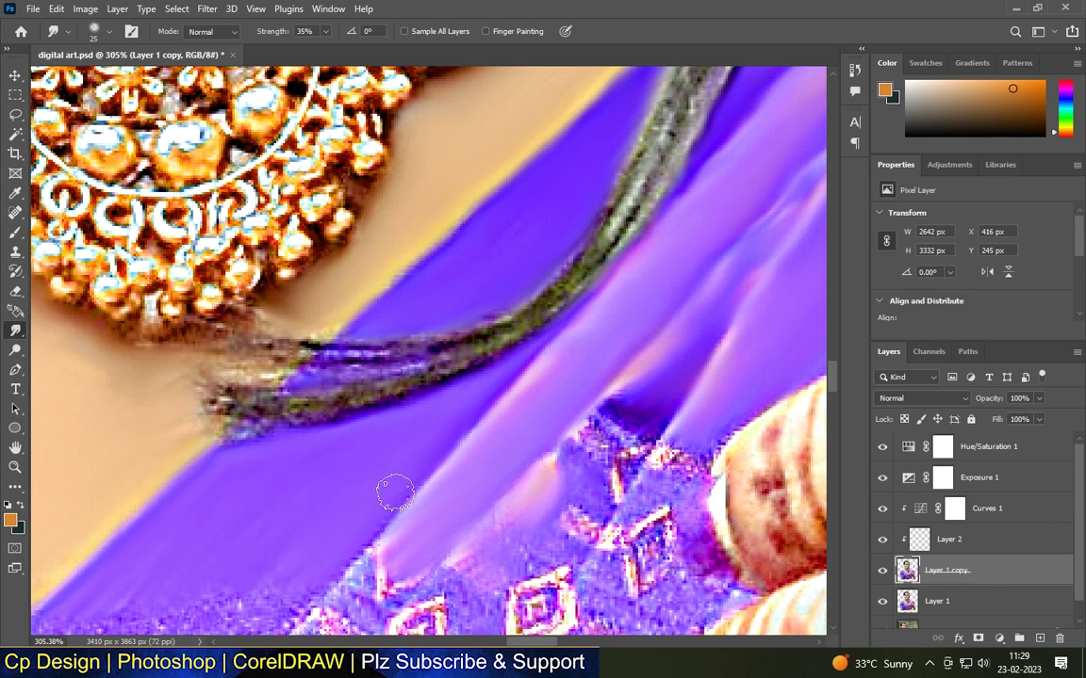
Continue smoothing the plain border down to the blouse neckline corner, enlarging the brush from 25 to 35.
{"action": "left_click_drag", "start_coordinate": [297, 529], "coordinate": [485, 352]}
{"action": "left_click_drag", "start_coordinate": [384, 411], "coordinate": [382, 442]}
{"action": "left_click_drag", "start_coordinate": [332, 479], "coordinate": [165, 533]}
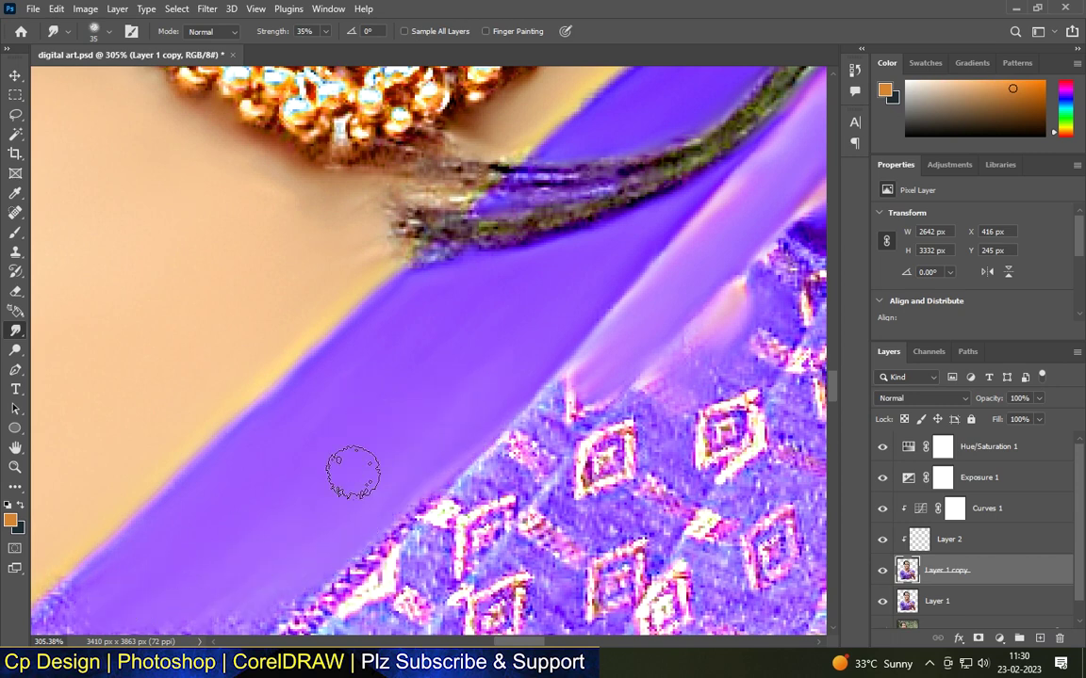
{"action": "left_click_drag", "start_coordinate": [184, 555], "coordinate": [271, 438]}
{"action": "left_click_drag", "start_coordinate": [165, 552], "coordinate": [361, 459]}
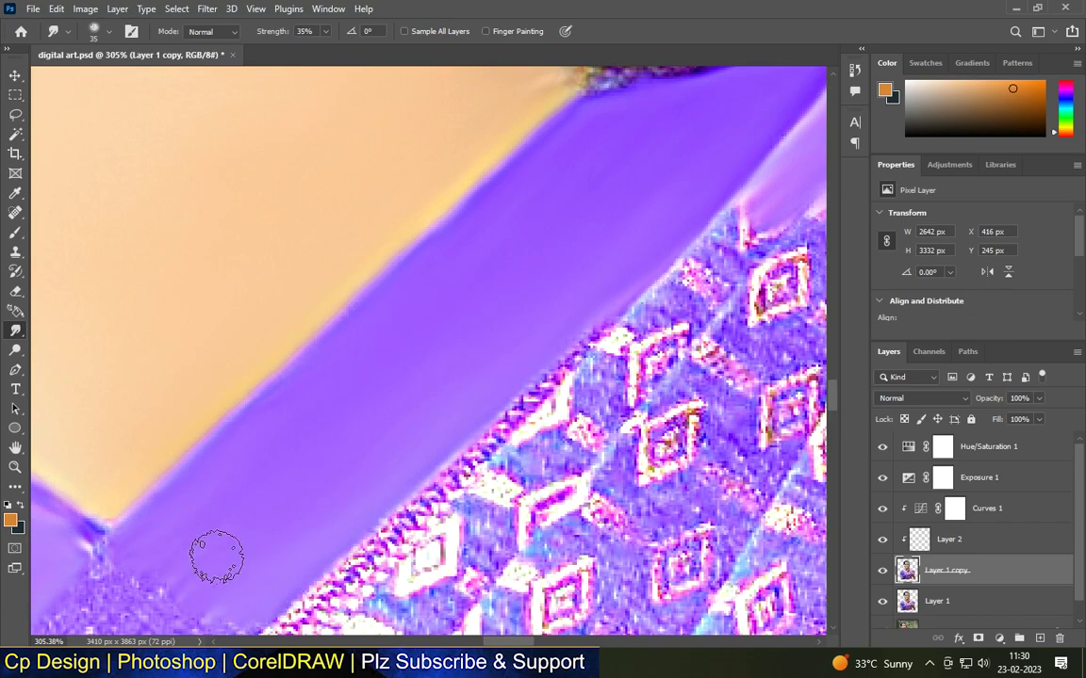
Smudge the upper woven edge strip at brush size 20 and blend the patterned pleat next to it.
{"action": "scroll", "coordinate": [311, 368], "scroll_direction": "down", "scroll_amount": 9}
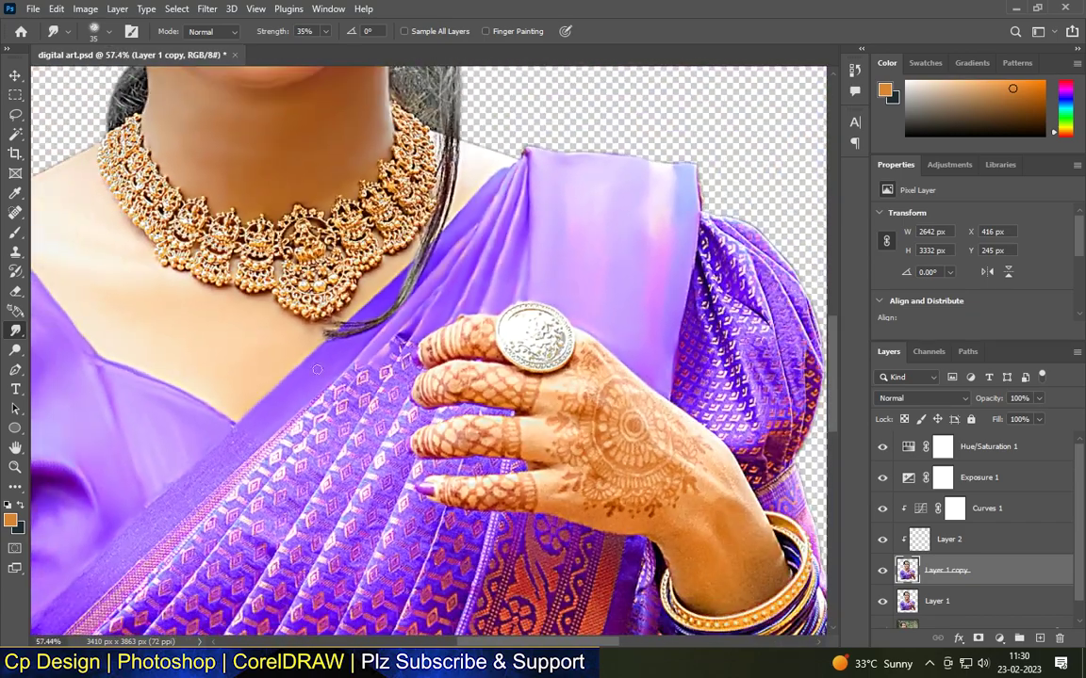
{"action": "scroll", "coordinate": [264, 353], "scroll_direction": "up", "scroll_amount": 4}
{"action": "scroll", "coordinate": [315, 382], "scroll_direction": "up", "scroll_amount": 3}
{"action": "scroll", "coordinate": [342, 356], "scroll_direction": "up", "scroll_amount": 2}
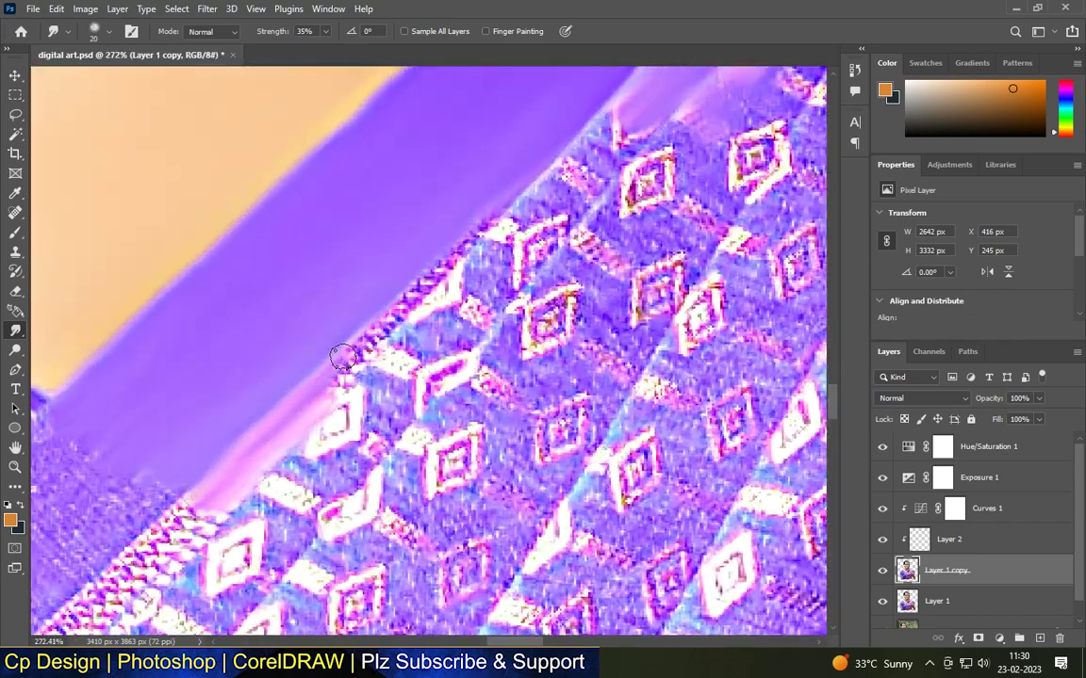
{"action": "mouse_move", "coordinate": [208, 492]}
{"action": "left_mouse_down"}
{"action": "mouse_move", "coordinate": [301, 487]}
{"action": "mouse_move", "coordinate": [339, 405]}
{"action": "mouse_move", "coordinate": [386, 348]}
{"action": "left_mouse_up"}
{"action": "mouse_move", "coordinate": [365, 453]}
{"action": "left_mouse_down"}
{"action": "mouse_move", "coordinate": [438, 344]}
{"action": "mouse_move", "coordinate": [416, 315]}
{"action": "mouse_move", "coordinate": [565, 208]}
{"action": "left_mouse_up"}
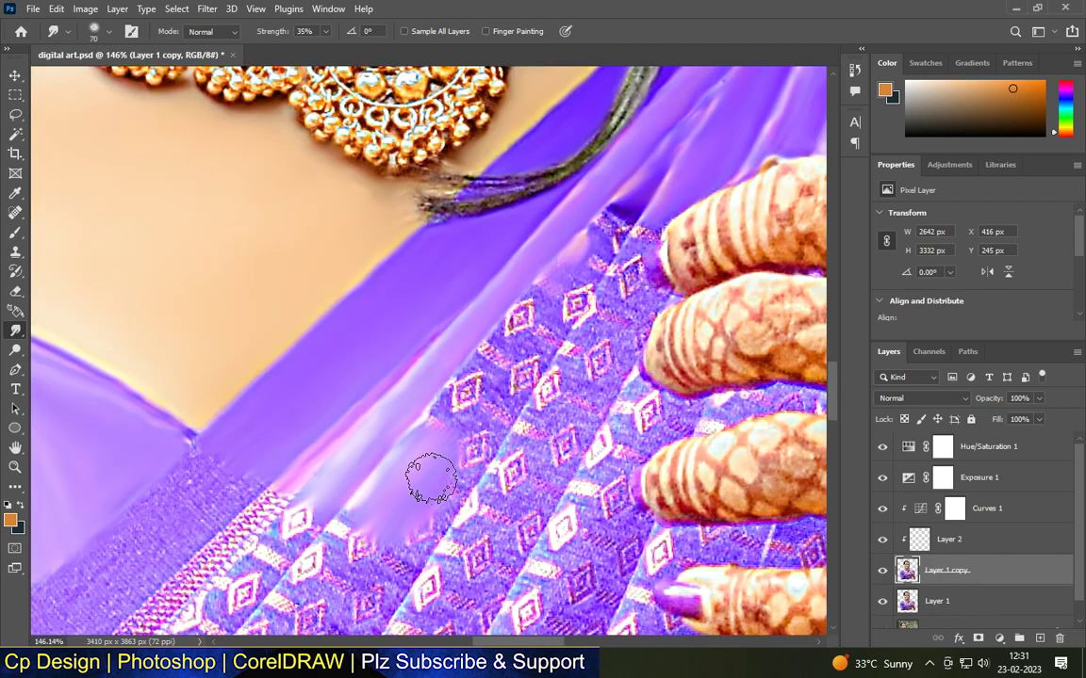
Smooth the next patterned pleat from its lower end up toward the first hennaed finger, reducing the brush from 70 to 45.
{"action": "mouse_move", "coordinate": [429, 477]}
{"action": "left_mouse_down"}
{"action": "mouse_move", "coordinate": [434, 443]}
{"action": "mouse_move", "coordinate": [572, 272]}
{"action": "left_mouse_up"}
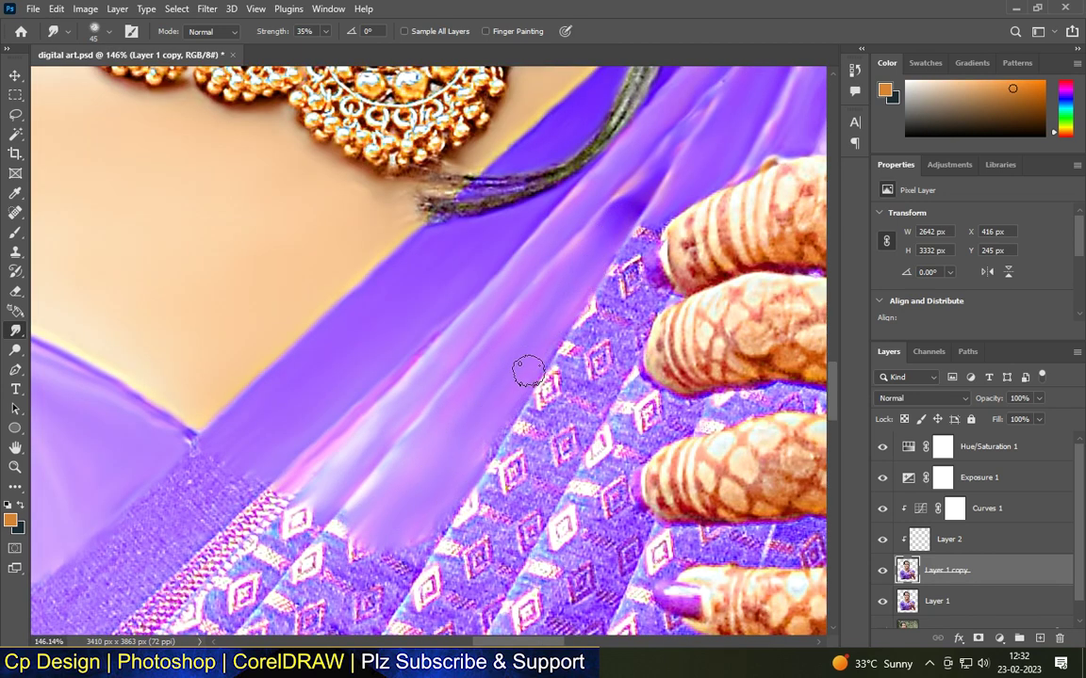
{"action": "left_click_drag", "start_coordinate": [385, 537], "coordinate": [416, 488]}
{"action": "scroll", "coordinate": [659, 283], "scroll_direction": "up", "scroll_amount": 2}
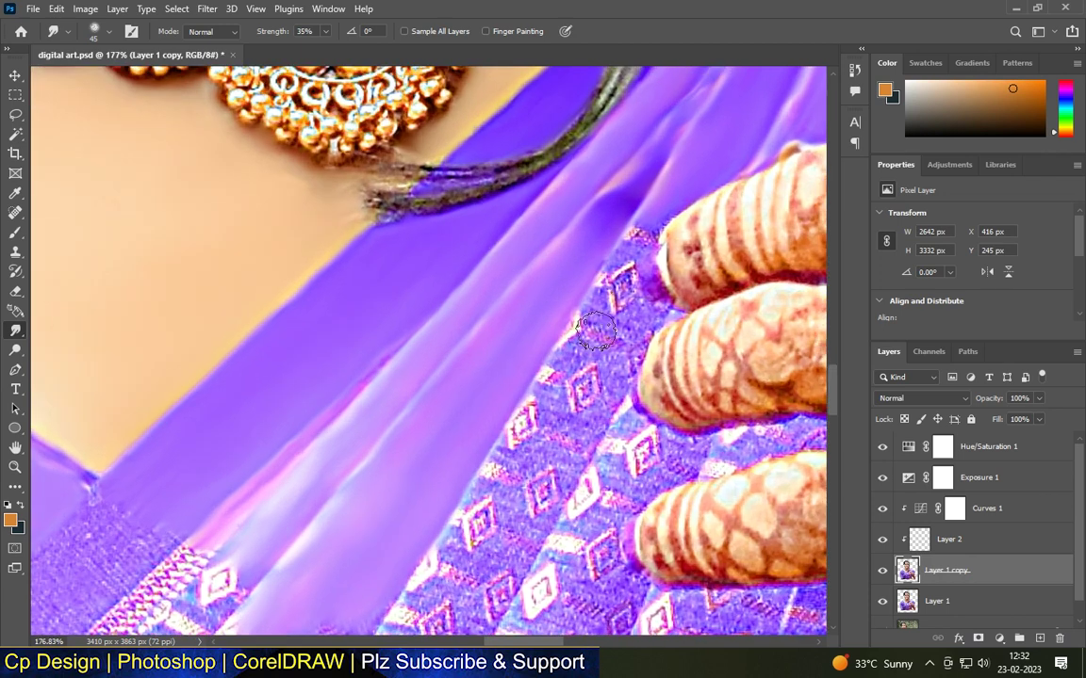
Smooth the pleat beside the first two hennaed fingertips and down below them, using brush sizes 20 and 30.
{"action": "left_click_drag", "start_coordinate": [571, 305], "coordinate": [634, 377]}
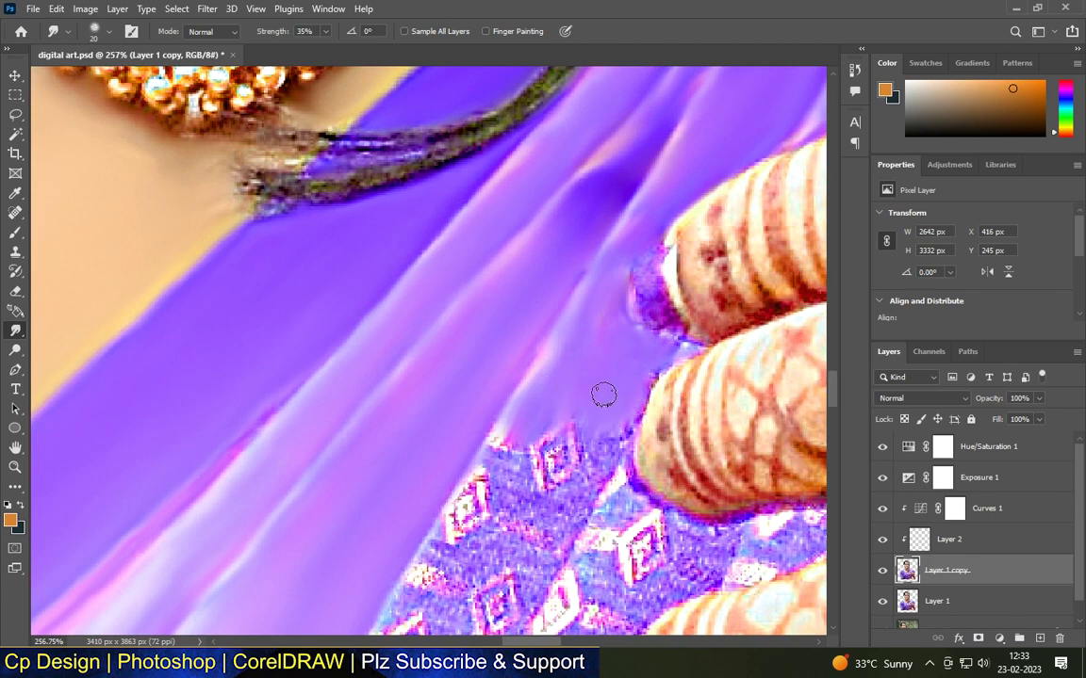
{"action": "mouse_move", "coordinate": [525, 450]}
{"action": "left_mouse_down"}
{"action": "mouse_move", "coordinate": [576, 462]}
{"action": "mouse_move", "coordinate": [475, 501]}
{"action": "mouse_move", "coordinate": [487, 483]}
{"action": "left_mouse_up"}
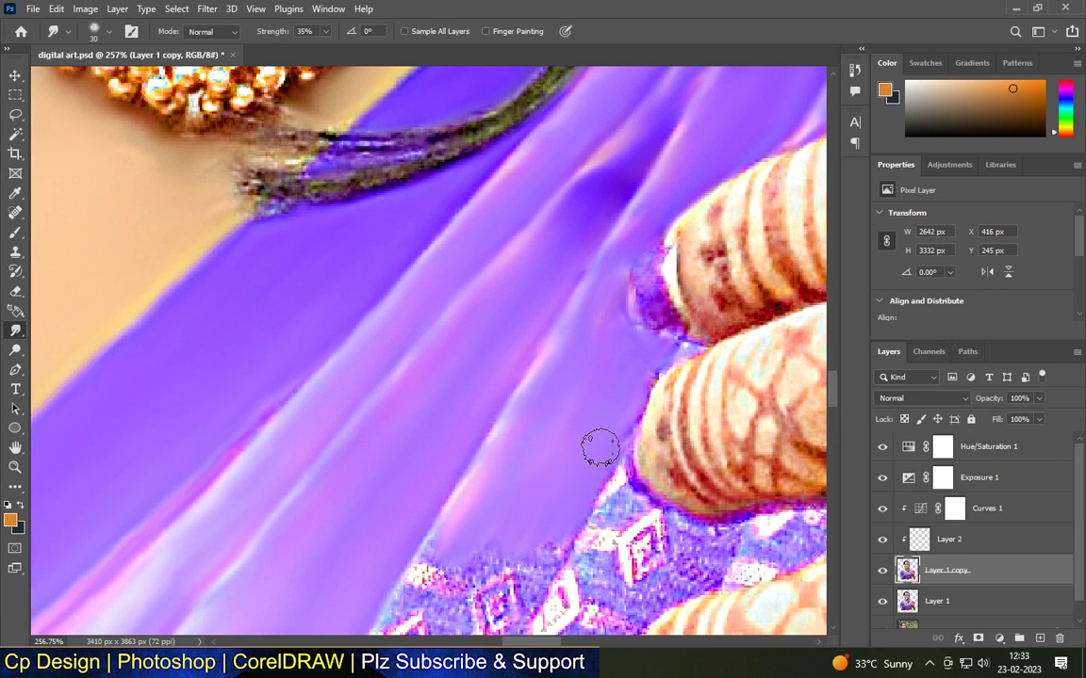
{"action": "scroll", "coordinate": [545, 272], "scroll_direction": "down", "scroll_amount": 3}
{"action": "left_click_drag", "start_coordinate": [586, 430], "coordinate": [509, 381]}
{"action": "mouse_move", "coordinate": [538, 484]}
{"action": "left_mouse_down"}
{"action": "mouse_move", "coordinate": [417, 547]}
{"action": "mouse_move", "coordinate": [409, 539]}
{"action": "mouse_move", "coordinate": [524, 501]}
{"action": "mouse_move", "coordinate": [432, 569]}
{"action": "left_mouse_up"}
Extend the smoothing down the two wide middle pleats below the fingers at brush size 30.
{"action": "scroll", "coordinate": [556, 416], "scroll_direction": "down", "scroll_amount": 2}
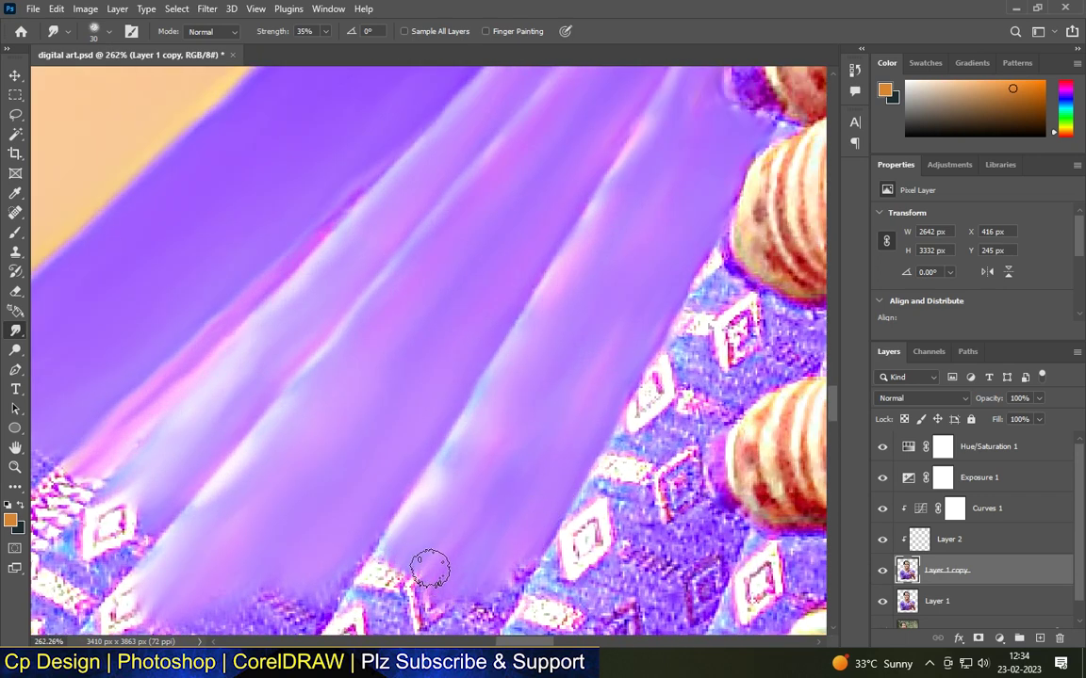
{"action": "scroll", "coordinate": [635, 241], "scroll_direction": "up", "scroll_amount": 2}
{"action": "mouse_move", "coordinate": [587, 318]}
{"action": "left_mouse_down"}
{"action": "mouse_move", "coordinate": [486, 405]}
{"action": "mouse_move", "coordinate": [364, 388]}
{"action": "mouse_move", "coordinate": [374, 459]}
{"action": "mouse_move", "coordinate": [420, 443]}
{"action": "mouse_move", "coordinate": [508, 445]}
{"action": "left_mouse_up"}
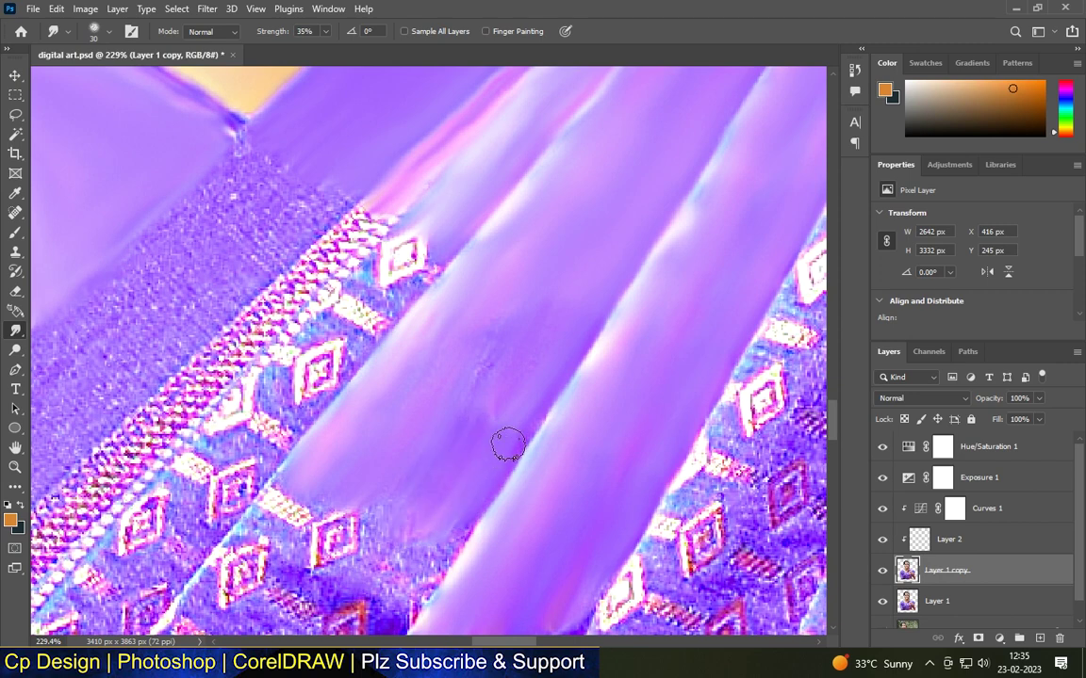
{"action": "mouse_move", "coordinate": [356, 513]}
{"action": "left_mouse_down"}
{"action": "mouse_move", "coordinate": [284, 516]}
{"action": "mouse_move", "coordinate": [400, 565]}
{"action": "mouse_move", "coordinate": [447, 537]}
{"action": "left_mouse_up"}
{"action": "scroll", "coordinate": [563, 298], "scroll_direction": "down", "scroll_amount": 5}
{"action": "scroll", "coordinate": [377, 513], "scroll_direction": "up", "scroll_amount": 5}
{"action": "mouse_move", "coordinate": [525, 426]}
{"action": "left_mouse_down"}
{"action": "mouse_move", "coordinate": [429, 441]}
{"action": "mouse_move", "coordinate": [389, 400]}
{"action": "mouse_move", "coordinate": [357, 534]}
{"action": "left_mouse_up"}
{"action": "mouse_move", "coordinate": [532, 431]}
{"action": "left_mouse_down"}
{"action": "mouse_move", "coordinate": [466, 537]}
{"action": "mouse_move", "coordinate": [406, 564]}
{"action": "mouse_move", "coordinate": [359, 486]}
{"action": "mouse_move", "coordinate": [285, 504]}
{"action": "left_mouse_up"}
Smooth the narrow patterned pleat running alongside the woven edge strip at brush size 35.
{"action": "scroll", "coordinate": [392, 495], "scroll_direction": "down", "scroll_amount": 6}
{"action": "scroll", "coordinate": [459, 367], "scroll_direction": "up", "scroll_amount": 5}
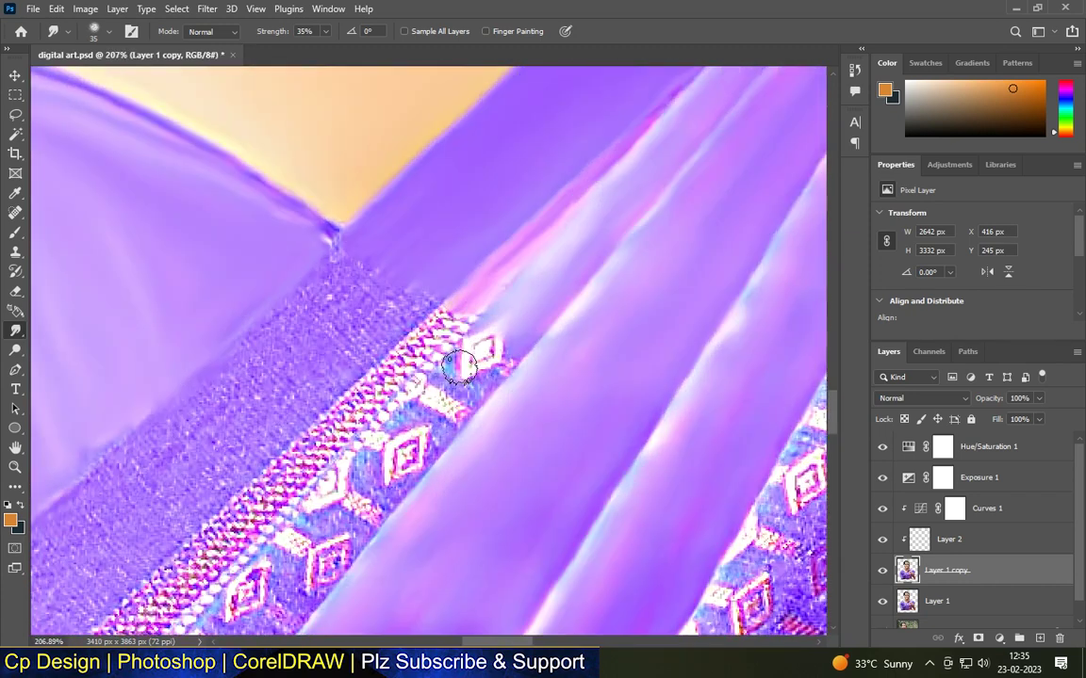
{"action": "mouse_move", "coordinate": [480, 352]}
{"action": "left_mouse_down"}
{"action": "mouse_move", "coordinate": [476, 383]}
{"action": "mouse_move", "coordinate": [338, 490]}
{"action": "left_mouse_up"}
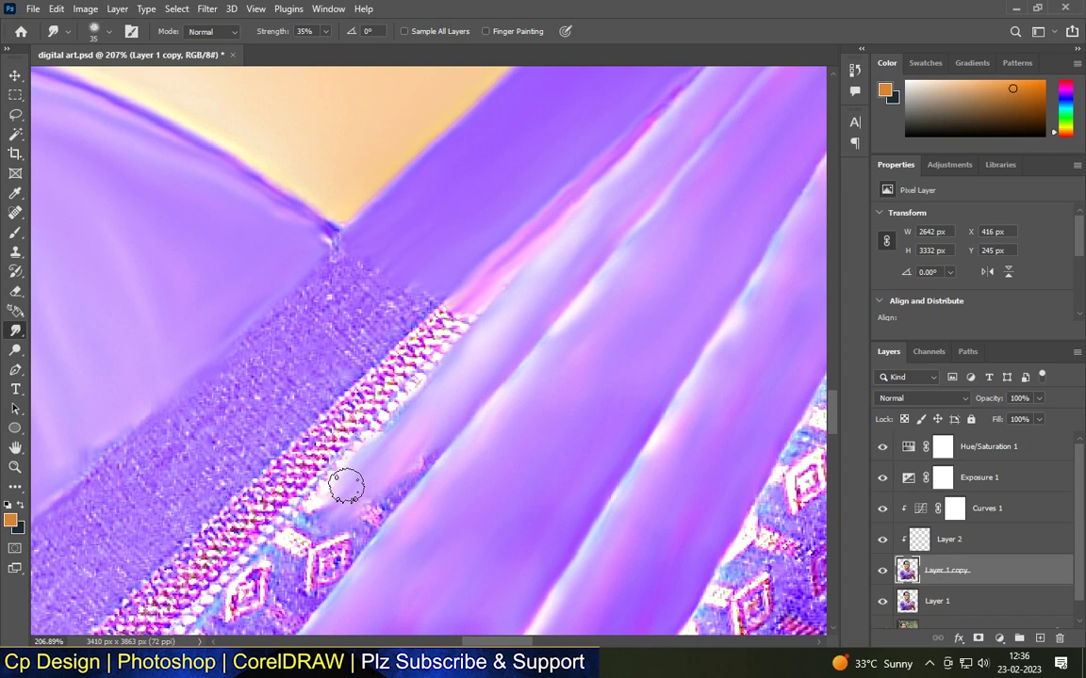
{"action": "left_click_drag", "start_coordinate": [326, 555], "coordinate": [424, 393]}
{"action": "scroll", "coordinate": [424, 393], "scroll_direction": "down", "scroll_amount": 3}
{"action": "scroll", "coordinate": [603, 282], "scroll_direction": "up", "scroll_amount": 3}
Enlarge the brush to 45 and smooth the plain border just below the neckline corner.
{"action": "key", "text": "bracketright"}
{"action": "key", "text": "bracketright"}
{"action": "left_click_drag", "start_coordinate": [490, 349], "coordinate": [623, 267]}
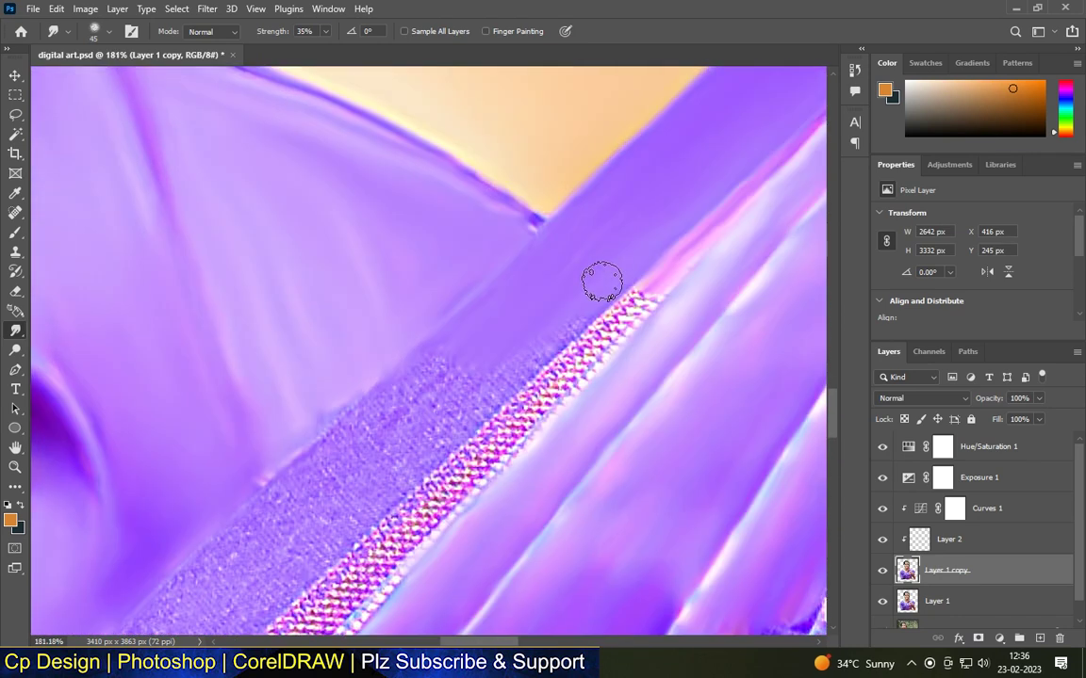
Reduce the brush to 20 and blend the dark blouse edge at the neckline corner.
{"action": "scroll", "coordinate": [539, 198], "scroll_direction": "up", "scroll_amount": 5}
{"action": "key", "text": "bracketleft"}
{"action": "key", "text": "bracketleft"}
{"action": "key", "text": "bracketleft"}
{"action": "key", "text": "bracketleft"}
{"action": "key", "text": "bracketleft"}
{"action": "scroll", "coordinate": [485, 176], "scroll_direction": "up", "scroll_amount": 4}
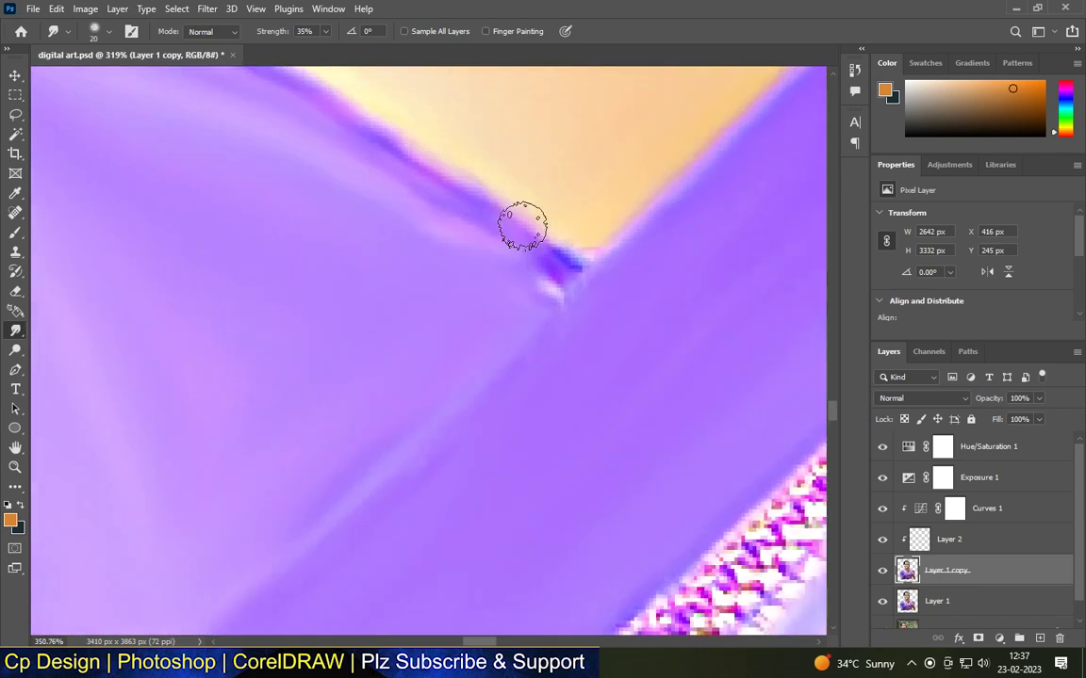
{"action": "left_click_drag", "start_coordinate": [514, 228], "coordinate": [550, 259]}
Smooth the plain border farther down beside the blouse folds at brush size 35.
{"action": "scroll", "coordinate": [563, 217], "scroll_direction": "down", "scroll_amount": 8}
{"action": "scroll", "coordinate": [468, 390], "scroll_direction": "up", "scroll_amount": 2}
{"action": "key", "text": "bracketright"}
{"action": "key", "text": "bracketright"}
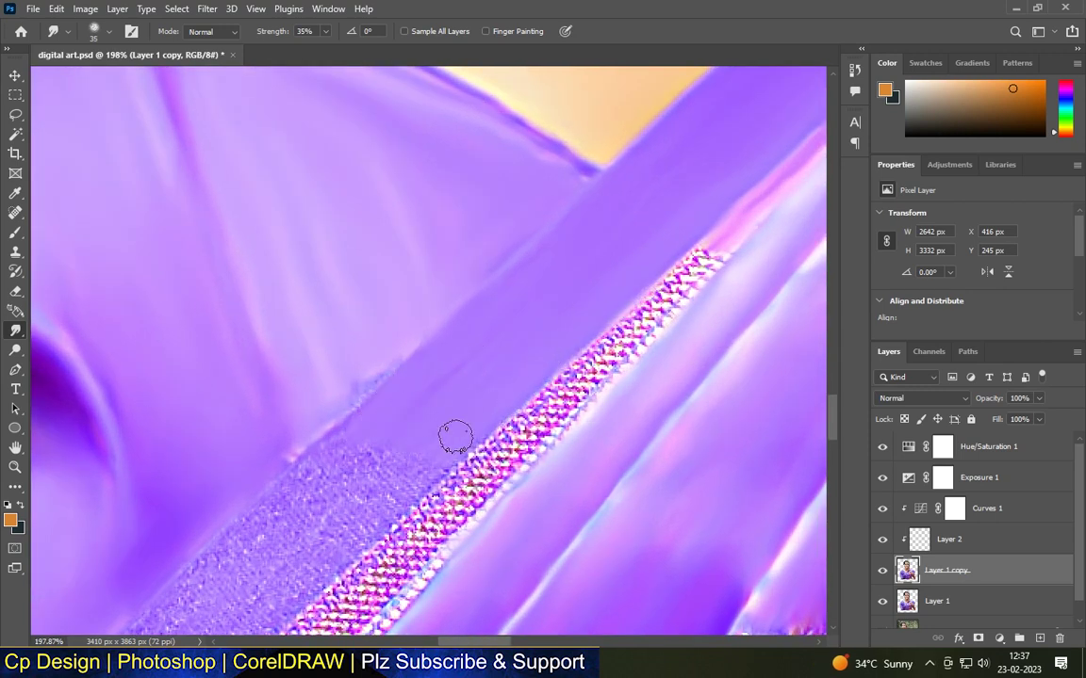
Smooth the woven pink edge strip downward along the plain border at brush size 25.
{"action": "scroll", "coordinate": [510, 395], "scroll_direction": "up", "scroll_amount": 4}
{"action": "key", "text": "bracketleft"}
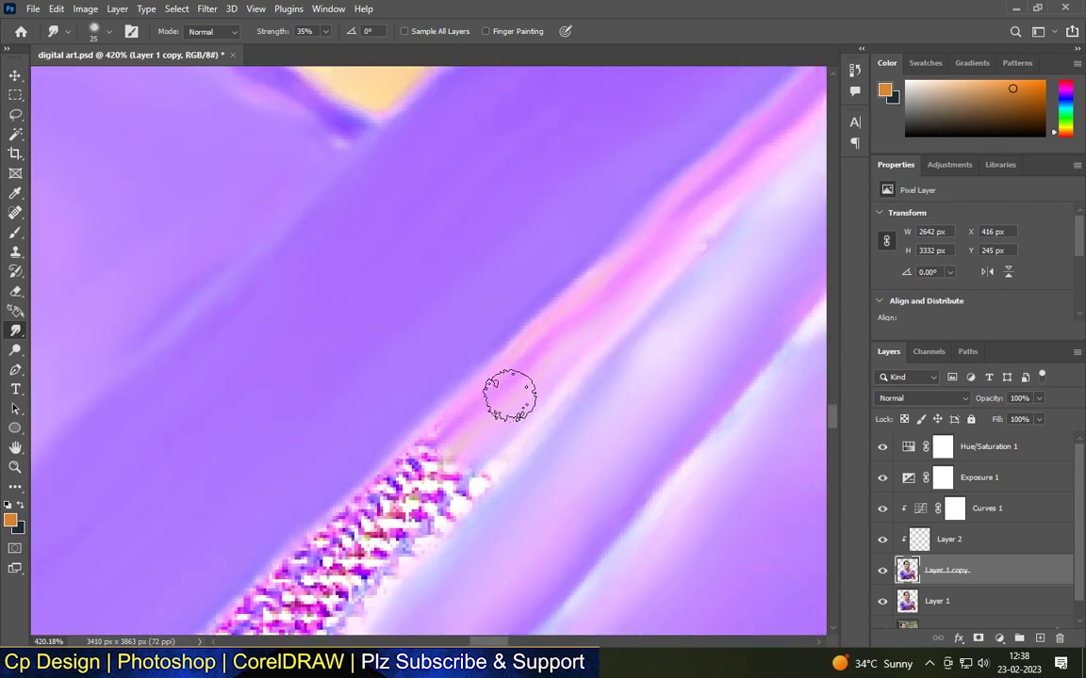
{"action": "left_click_drag", "start_coordinate": [475, 435], "coordinate": [434, 475]}
{"action": "mouse_move", "coordinate": [358, 532]}
{"action": "left_mouse_down"}
{"action": "mouse_move", "coordinate": [448, 432]}
{"action": "mouse_move", "coordinate": [458, 438]}
{"action": "mouse_move", "coordinate": [387, 516]}
{"action": "left_mouse_up"}
{"action": "scroll", "coordinate": [436, 470], "scroll_direction": "up", "scroll_amount": 1}
{"action": "mouse_move", "coordinate": [437, 470]}
{"action": "left_mouse_down"}
{"action": "mouse_move", "coordinate": [444, 498]}
{"action": "mouse_move", "coordinate": [338, 573]}
{"action": "mouse_move", "coordinate": [502, 370]}
{"action": "left_mouse_up"}
{"action": "scroll", "coordinate": [353, 556], "scroll_direction": "down", "scroll_amount": 1}
{"action": "scroll", "coordinate": [354, 556], "scroll_direction": "down", "scroll_amount": 2}
{"action": "mouse_move", "coordinate": [590, 298]}
{"action": "left_mouse_down"}
{"action": "mouse_move", "coordinate": [475, 366]}
{"action": "mouse_move", "coordinate": [454, 415]}
{"action": "left_mouse_up"}
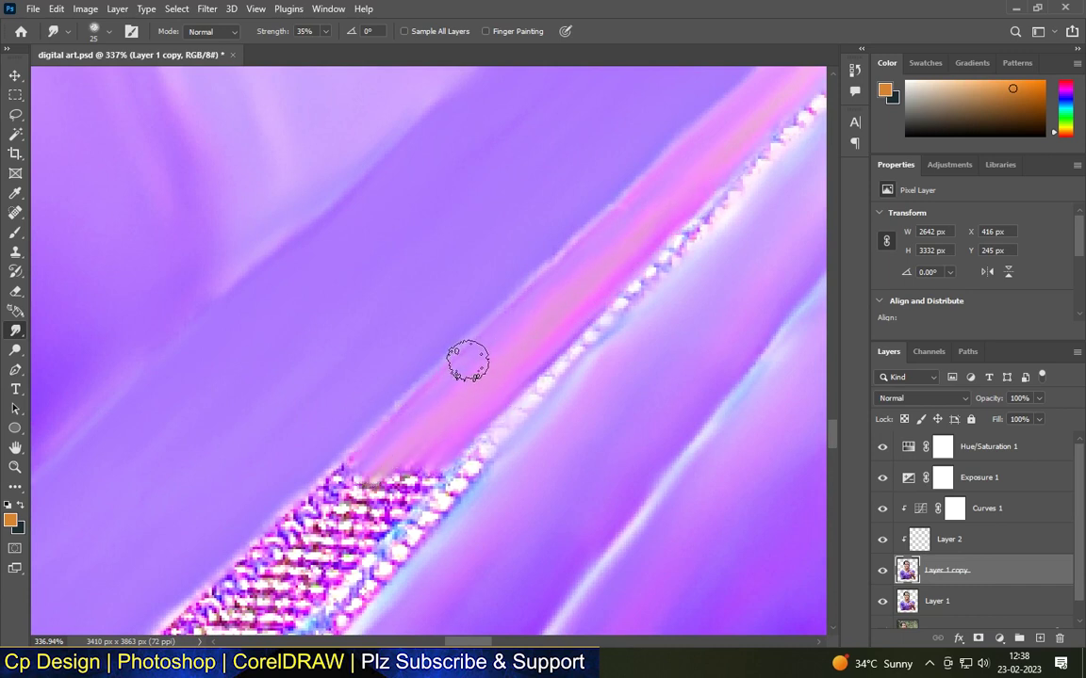
{"action": "mouse_move", "coordinate": [344, 493]}
{"action": "left_mouse_down"}
{"action": "mouse_move", "coordinate": [366, 516]}
{"action": "mouse_move", "coordinate": [358, 532]}
{"action": "mouse_move", "coordinate": [415, 430]}
{"action": "left_mouse_up"}
Smooth the lower parts of the inner patterned pleats beside the woven strip at brush size 40.
{"action": "scroll", "coordinate": [365, 516], "scroll_direction": "down", "scroll_amount": 1}
{"action": "scroll", "coordinate": [377, 480], "scroll_direction": "up", "scroll_amount": 1}
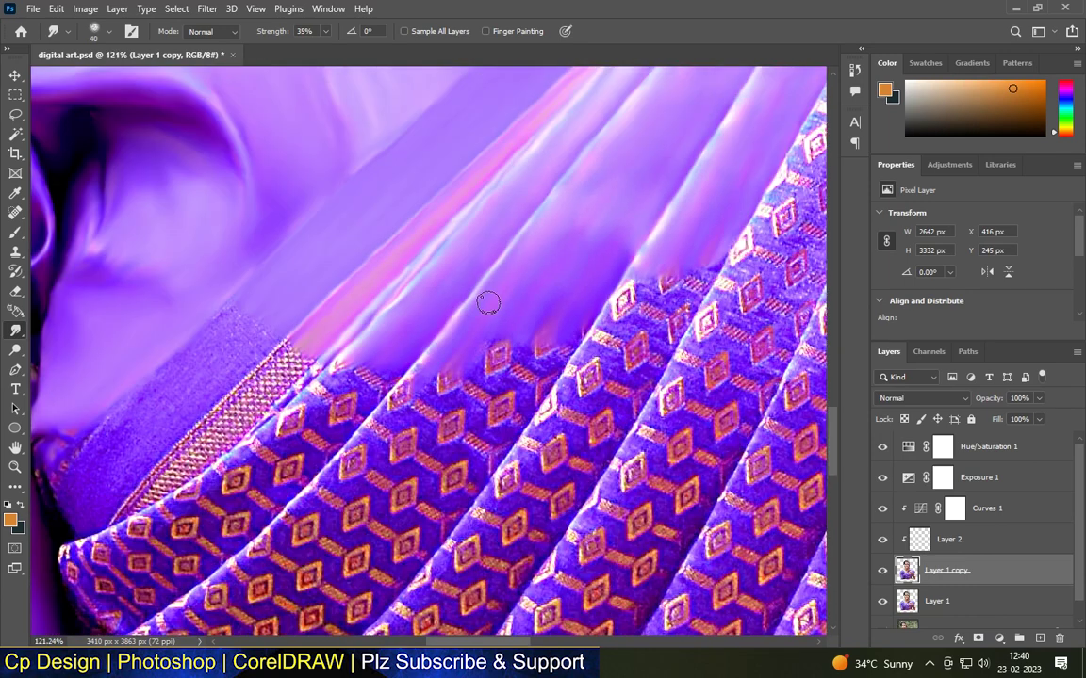
{"action": "scroll", "coordinate": [487, 306], "scroll_direction": "up", "scroll_amount": 2}
{"action": "mouse_move", "coordinate": [384, 377]}
{"action": "left_mouse_down"}
{"action": "mouse_move", "coordinate": [376, 412]}
{"action": "mouse_move", "coordinate": [643, 313]}
{"action": "mouse_move", "coordinate": [396, 405]}
{"action": "mouse_move", "coordinate": [352, 436]}
{"action": "mouse_move", "coordinate": [372, 505]}
{"action": "mouse_move", "coordinate": [553, 449]}
{"action": "left_mouse_up"}
{"action": "mouse_move", "coordinate": [529, 488]}
{"action": "left_mouse_down"}
{"action": "mouse_move", "coordinate": [415, 566]}
{"action": "mouse_move", "coordinate": [321, 557]}
{"action": "left_mouse_up"}
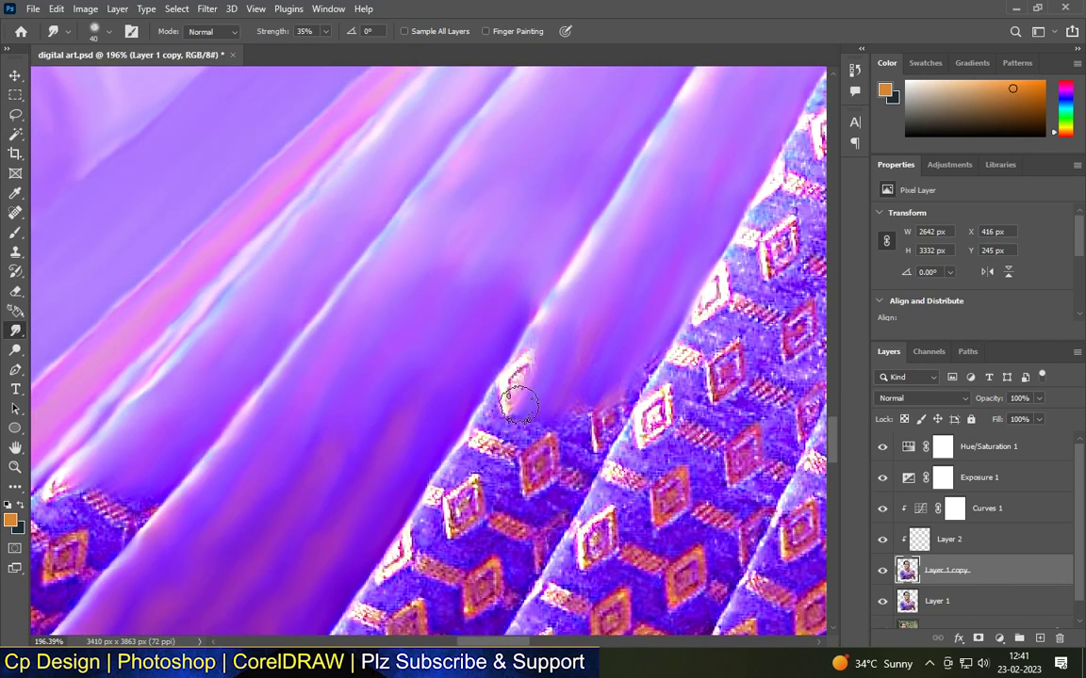
Smudge the pattern off the lower part of the next pleat outward, keeping brush size 40.
{"action": "left_click_drag", "start_coordinate": [518, 377], "coordinate": [583, 390]}
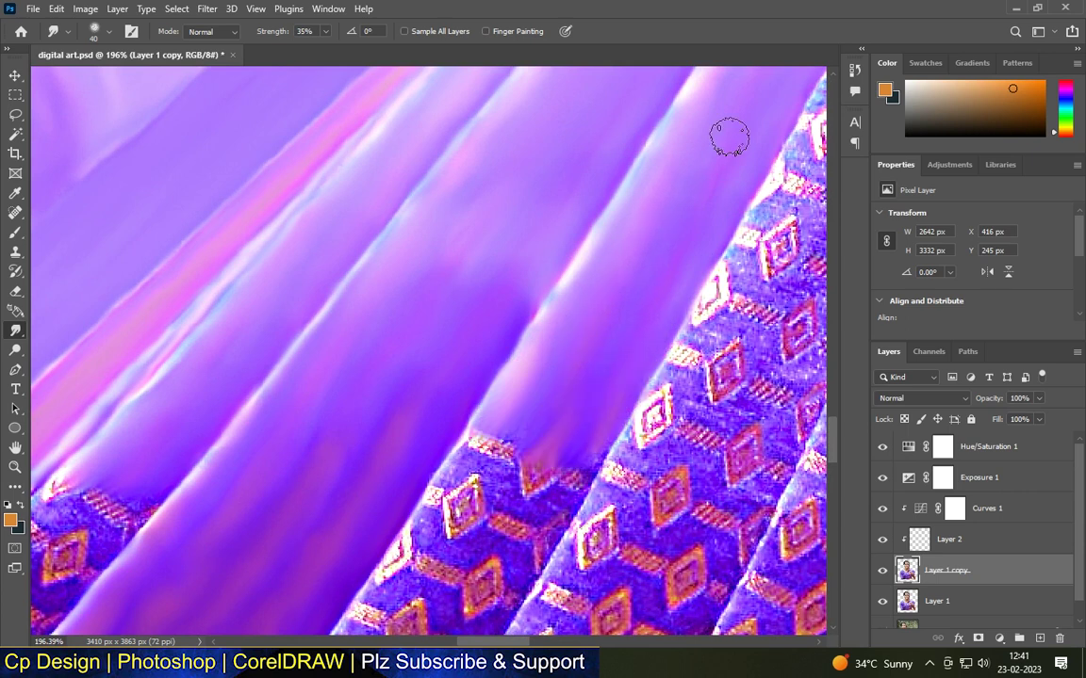
{"action": "left_click_drag", "start_coordinate": [509, 415], "coordinate": [454, 534]}
{"action": "left_click_drag", "start_coordinate": [453, 488], "coordinate": [572, 456]}
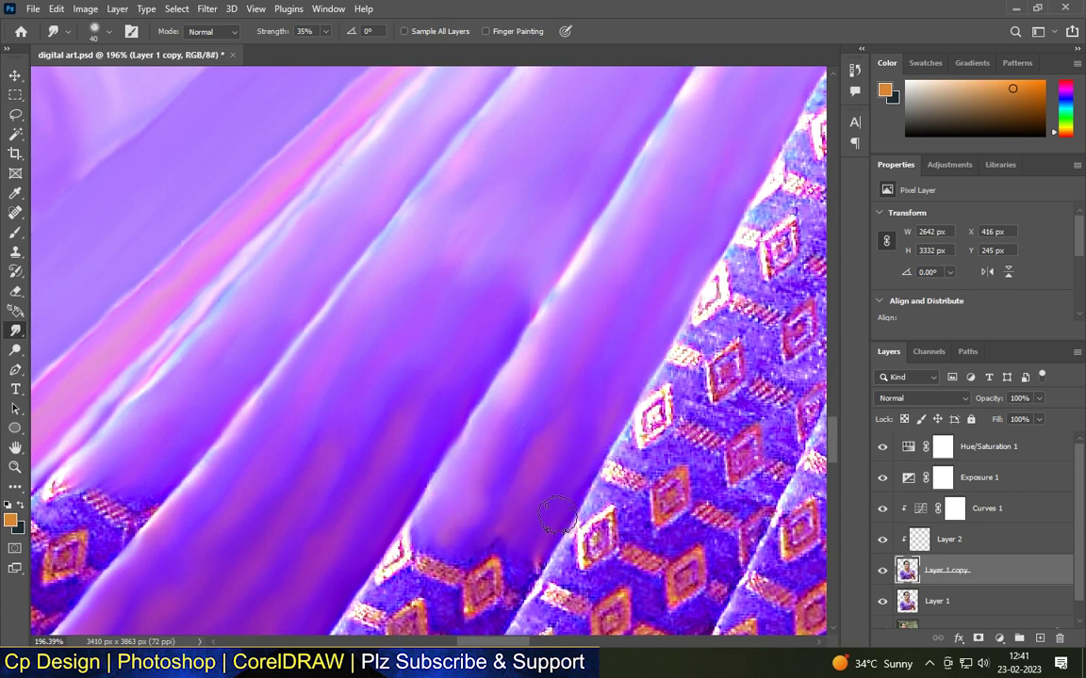
{"action": "scroll", "coordinate": [471, 377], "scroll_direction": "down", "scroll_amount": 4}
{"action": "scroll", "coordinate": [433, 461], "scroll_direction": "up", "scroll_amount": 5}
{"action": "mouse_move", "coordinate": [410, 472]}
{"action": "left_mouse_down"}
{"action": "mouse_move", "coordinate": [512, 487]}
{"action": "mouse_move", "coordinate": [461, 481]}
{"action": "mouse_move", "coordinate": [466, 552]}
{"action": "mouse_move", "coordinate": [501, 435]}
{"action": "left_mouse_up"}
Smooth the following patterned pleat along its bright fold from bottom to top, enlarging the brush to 50.
{"action": "scroll", "coordinate": [499, 415], "scroll_direction": "down", "scroll_amount": 4}
{"action": "scroll", "coordinate": [438, 519], "scroll_direction": "up", "scroll_amount": 5}
{"action": "mouse_move", "coordinate": [388, 468]}
{"action": "left_mouse_down"}
{"action": "mouse_move", "coordinate": [452, 457]}
{"action": "mouse_move", "coordinate": [509, 504]}
{"action": "mouse_move", "coordinate": [601, 379]}
{"action": "mouse_move", "coordinate": [480, 416]}
{"action": "mouse_move", "coordinate": [591, 493]}
{"action": "mouse_move", "coordinate": [539, 378]}
{"action": "mouse_move", "coordinate": [589, 236]}
{"action": "mouse_move", "coordinate": [623, 438]}
{"action": "mouse_move", "coordinate": [635, 165]}
{"action": "mouse_move", "coordinate": [671, 271]}
{"action": "mouse_move", "coordinate": [671, 195]}
{"action": "mouse_move", "coordinate": [516, 405]}
{"action": "mouse_move", "coordinate": [533, 275]}
{"action": "mouse_move", "coordinate": [584, 190]}
{"action": "mouse_move", "coordinate": [653, 229]}
{"action": "left_mouse_up"}
{"action": "scroll", "coordinate": [578, 352], "scroll_direction": "down", "scroll_amount": 1}
{"action": "scroll", "coordinate": [671, 195], "scroll_direction": "down", "scroll_amount": 1}
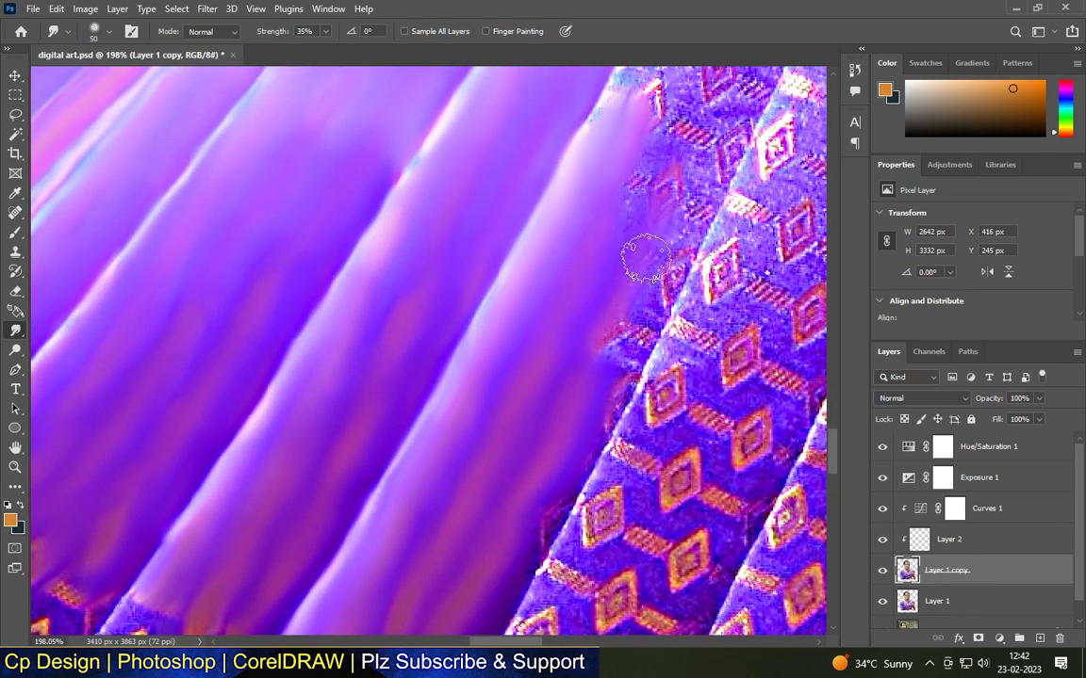
Smooth the shadow side of the same pleat up toward the second and third fingertips, reducing the brush to 40.
{"action": "scroll", "coordinate": [653, 226], "scroll_direction": "down", "scroll_amount": 1}
{"action": "mouse_move", "coordinate": [574, 364]}
{"action": "left_mouse_down"}
{"action": "mouse_move", "coordinate": [550, 339]}
{"action": "mouse_move", "coordinate": [682, 132]}
{"action": "left_mouse_up"}
{"action": "scroll", "coordinate": [657, 146], "scroll_direction": "up", "scroll_amount": 1}
{"action": "mouse_move", "coordinate": [605, 202]}
{"action": "left_mouse_down"}
{"action": "mouse_move", "coordinate": [653, 171]}
{"action": "mouse_move", "coordinate": [635, 288]}
{"action": "left_mouse_up"}
{"action": "scroll", "coordinate": [607, 283], "scroll_direction": "down", "scroll_amount": 5}
{"action": "scroll", "coordinate": [634, 221], "scroll_direction": "up", "scroll_amount": 5}
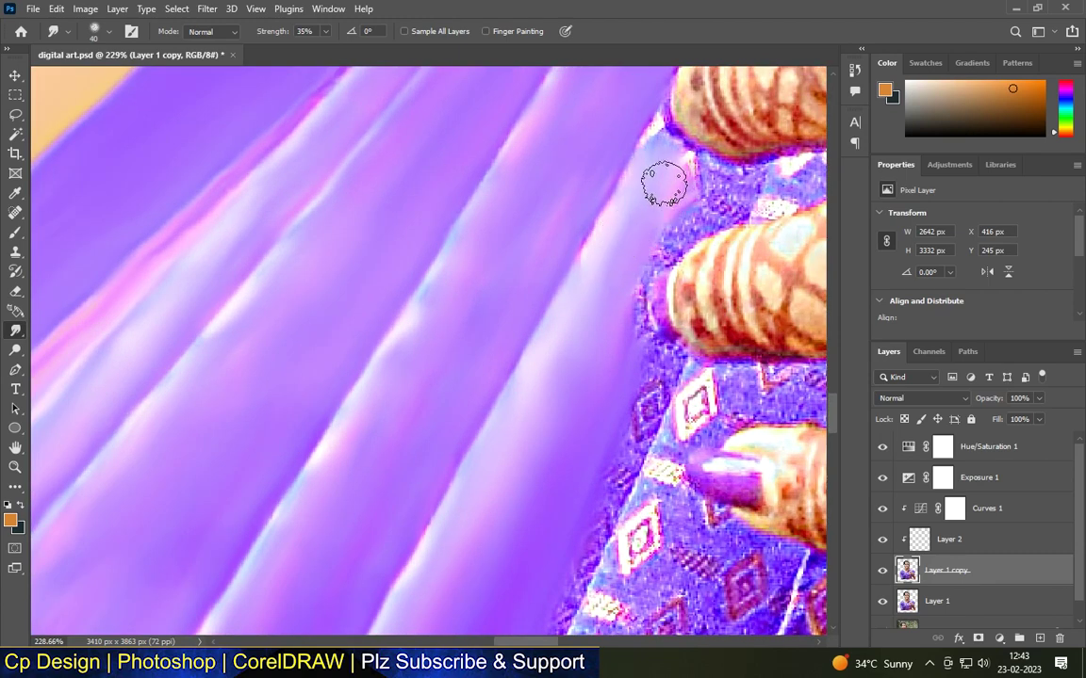
Smudge the remaining pattern along the shadow side of the pleat beside the fingertips, keeping brush size 40.
{"action": "scroll", "coordinate": [666, 185], "scroll_direction": "down", "scroll_amount": 10}
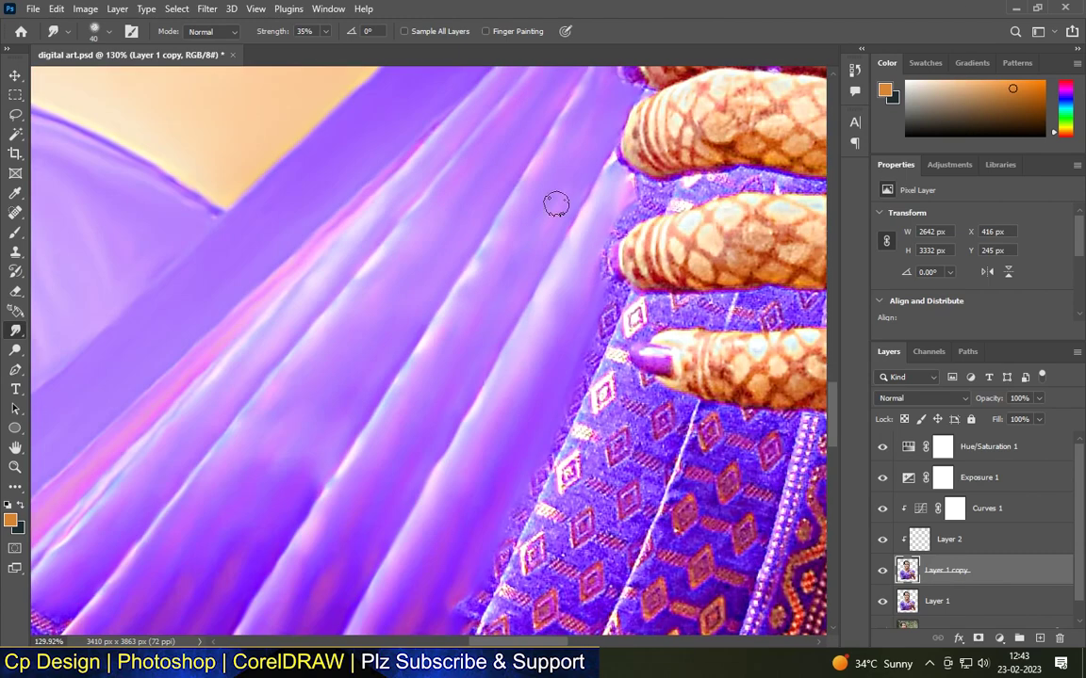
{"action": "scroll", "coordinate": [608, 260], "scroll_direction": "up", "scroll_amount": 9}
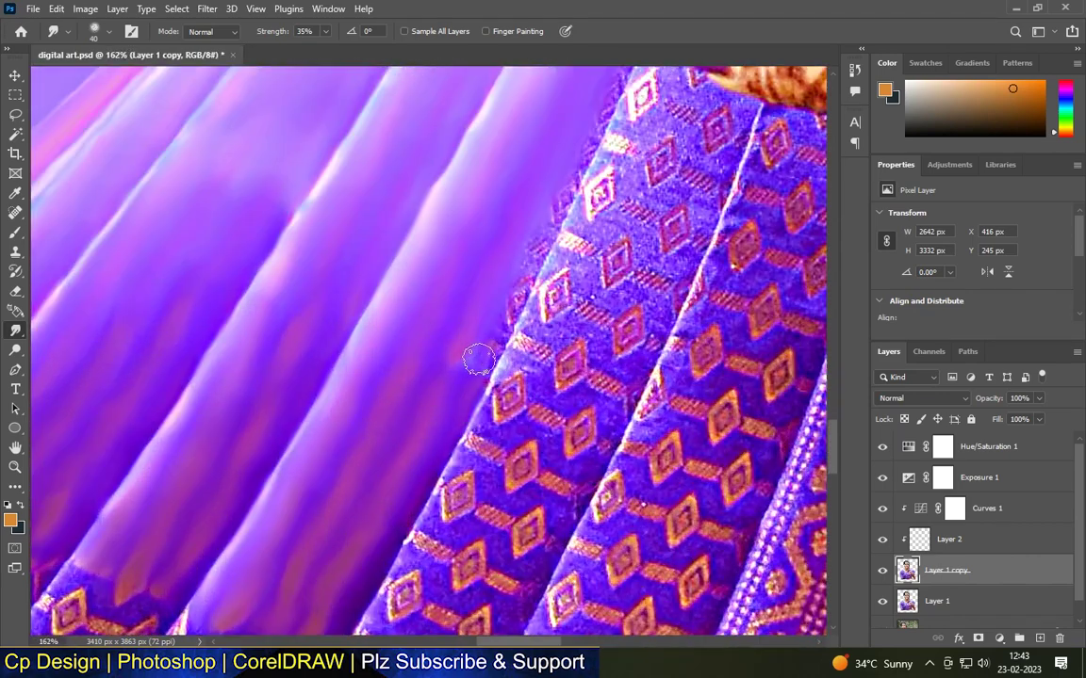
{"action": "scroll", "coordinate": [585, 272], "scroll_direction": "up", "scroll_amount": 2}
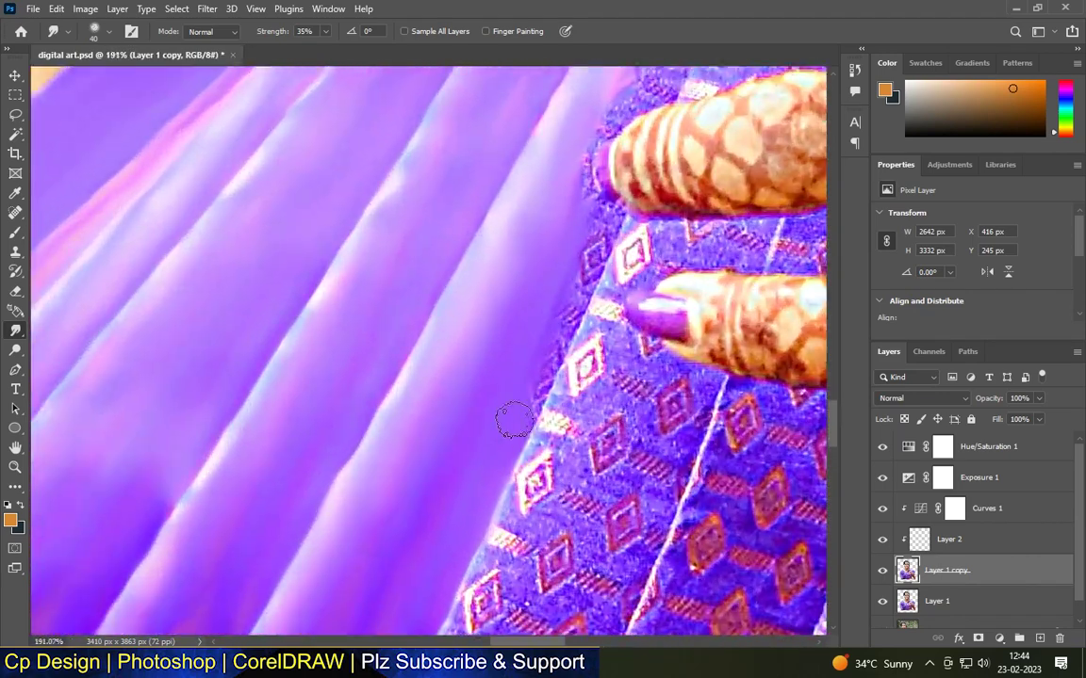
{"action": "scroll", "coordinate": [573, 235], "scroll_direction": "up", "scroll_amount": 3}
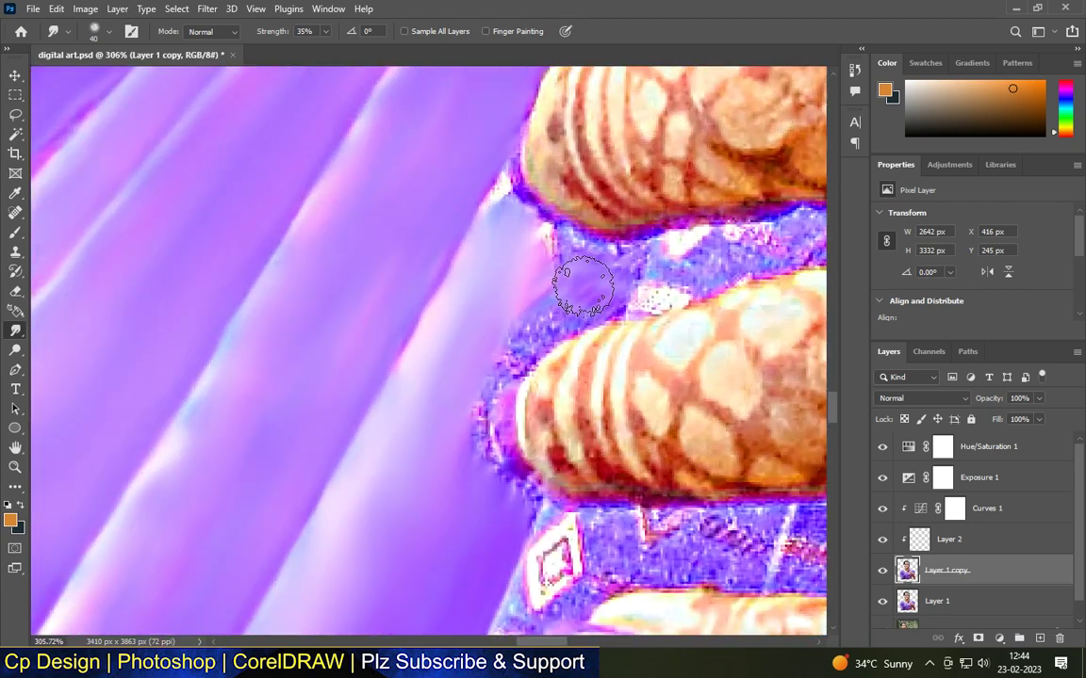
{"action": "scroll", "coordinate": [514, 322], "scroll_direction": "down", "scroll_amount": 3}
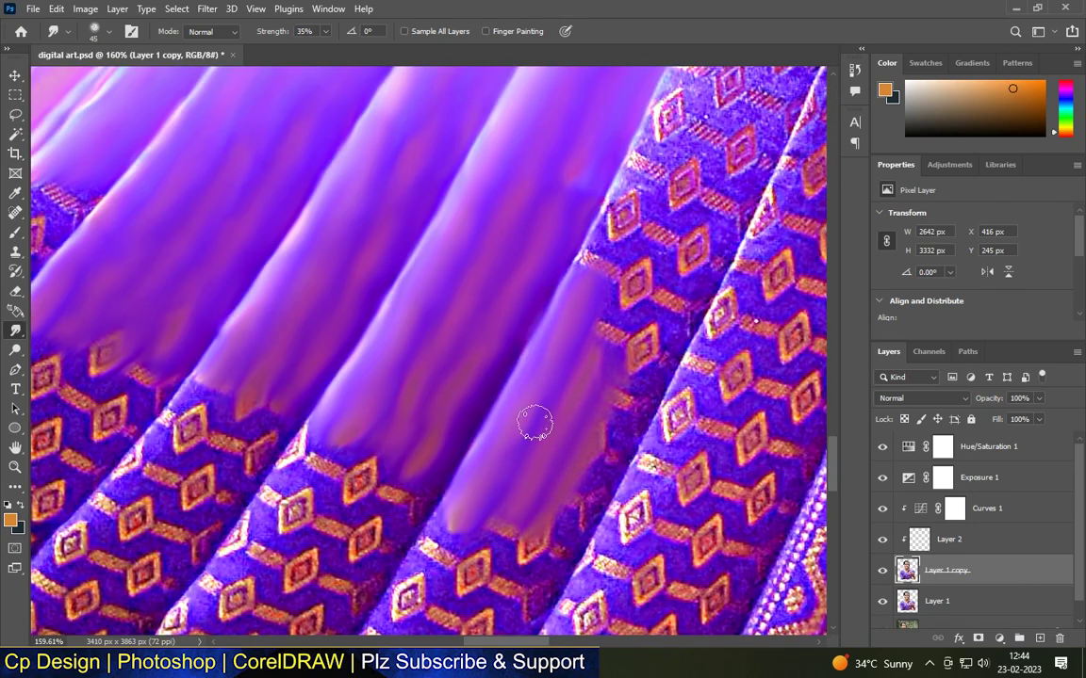
Smooth the next patterned pleat below the lowest fingertip along its length, using brush size 45.
{"action": "scroll", "coordinate": [593, 273], "scroll_direction": "up", "scroll_amount": 2}
{"action": "mouse_move", "coordinate": [592, 325]}
{"action": "left_mouse_down"}
{"action": "mouse_move", "coordinate": [618, 359]}
{"action": "mouse_move", "coordinate": [642, 235]}
{"action": "mouse_move", "coordinate": [586, 306]}
{"action": "left_mouse_up"}
{"action": "scroll", "coordinate": [551, 422], "scroll_direction": "down", "scroll_amount": 1}
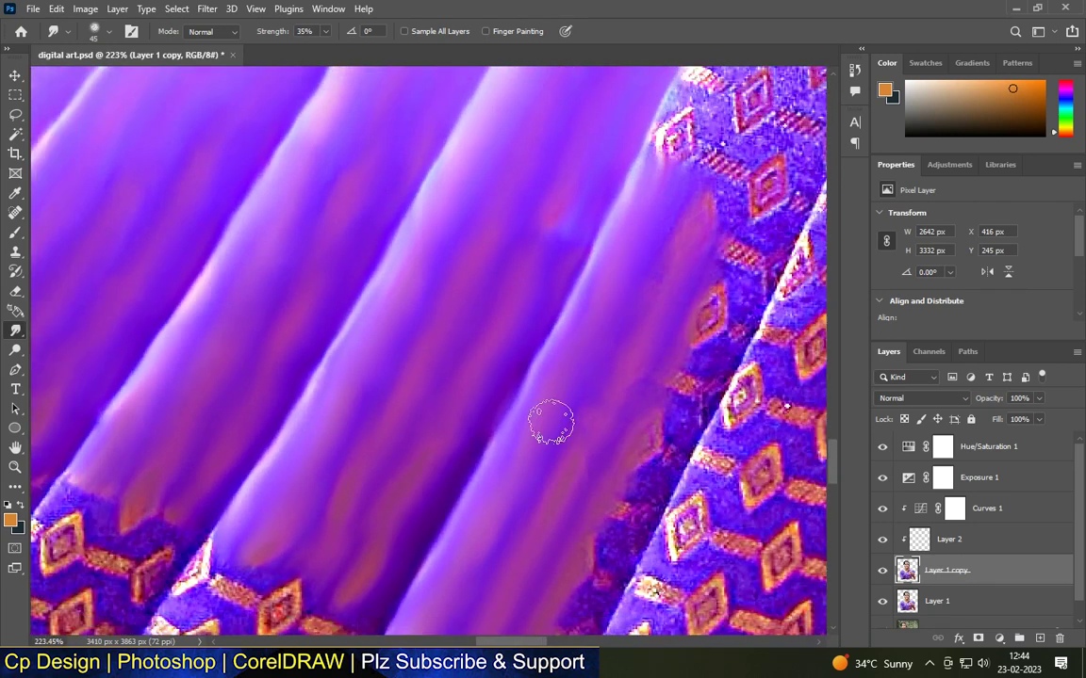
{"action": "scroll", "coordinate": [551, 422], "scroll_direction": "down", "scroll_amount": 2}
{"action": "scroll", "coordinate": [687, 221], "scroll_direction": "up", "scroll_amount": 2}
{"action": "mouse_move", "coordinate": [486, 396]}
{"action": "left_mouse_down"}
{"action": "mouse_move", "coordinate": [507, 306]}
{"action": "mouse_move", "coordinate": [576, 199]}
{"action": "mouse_move", "coordinate": [635, 189]}
{"action": "mouse_move", "coordinate": [717, 208]}
{"action": "mouse_move", "coordinate": [656, 371]}
{"action": "left_mouse_up"}
{"action": "mouse_move", "coordinate": [623, 409]}
{"action": "left_mouse_down"}
{"action": "mouse_move", "coordinate": [618, 501]}
{"action": "mouse_move", "coordinate": [608, 452]}
{"action": "left_mouse_up"}
{"action": "scroll", "coordinate": [603, 365], "scroll_direction": "down", "scroll_amount": 5}
{"action": "scroll", "coordinate": [518, 372], "scroll_direction": "up", "scroll_amount": 3}
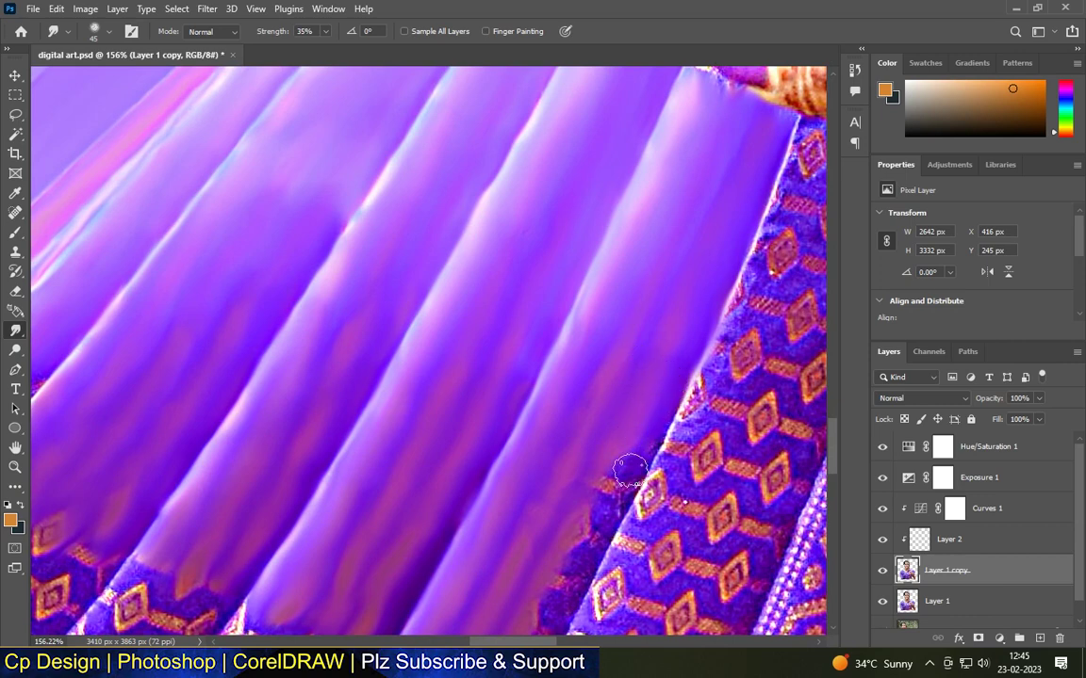
Refine the smudged fabric around the lowest fingernail with the brush reduced to 25.
{"action": "scroll", "coordinate": [625, 204], "scroll_direction": "up", "scroll_amount": 3}
{"action": "scroll", "coordinate": [564, 227], "scroll_direction": "down", "scroll_amount": 3}
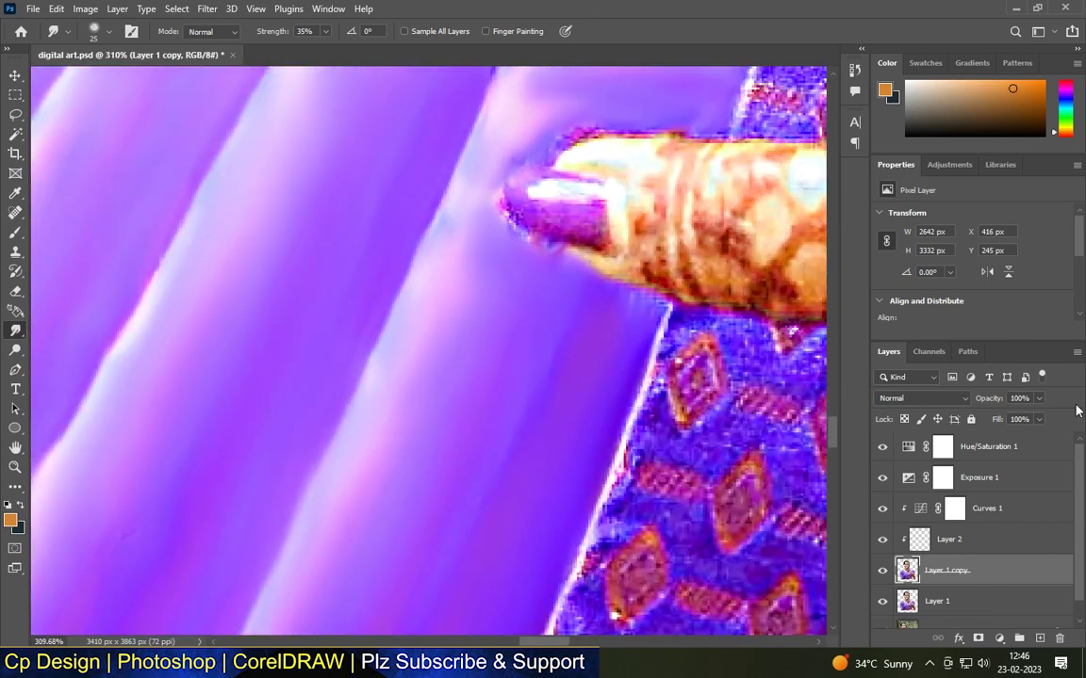
{"action": "scroll", "coordinate": [584, 303], "scroll_direction": "down", "scroll_amount": 6}
{"action": "scroll", "coordinate": [471, 396], "scroll_direction": "up", "scroll_amount": 4}
Smudge the pattern off the upper part of the last pleat beside the beaded border, enlarging the brush to 70.
{"action": "key", "text": "bracketright"}
{"action": "key", "text": "bracketright"}
{"action": "key", "text": "bracketright"}
{"action": "key", "text": "bracketright"}
{"action": "key", "text": "bracketright"}
{"action": "key", "text": "bracketright"}
{"action": "mouse_move", "coordinate": [450, 319]}
{"action": "left_mouse_down"}
{"action": "mouse_move", "coordinate": [482, 438]}
{"action": "mouse_move", "coordinate": [516, 335]}
{"action": "mouse_move", "coordinate": [506, 482]}
{"action": "mouse_move", "coordinate": [608, 432]}
{"action": "mouse_move", "coordinate": [679, 308]}
{"action": "mouse_move", "coordinate": [602, 182]}
{"action": "mouse_move", "coordinate": [718, 195]}
{"action": "left_mouse_up"}
{"action": "scroll", "coordinate": [572, 352], "scroll_direction": "down", "scroll_amount": 3}
{"action": "scroll", "coordinate": [509, 245], "scroll_direction": "up", "scroll_amount": 3}
{"action": "mouse_move", "coordinate": [509, 245]}
{"action": "left_mouse_down"}
{"action": "mouse_move", "coordinate": [575, 368]}
{"action": "mouse_move", "coordinate": [615, 269]}
{"action": "left_mouse_up"}
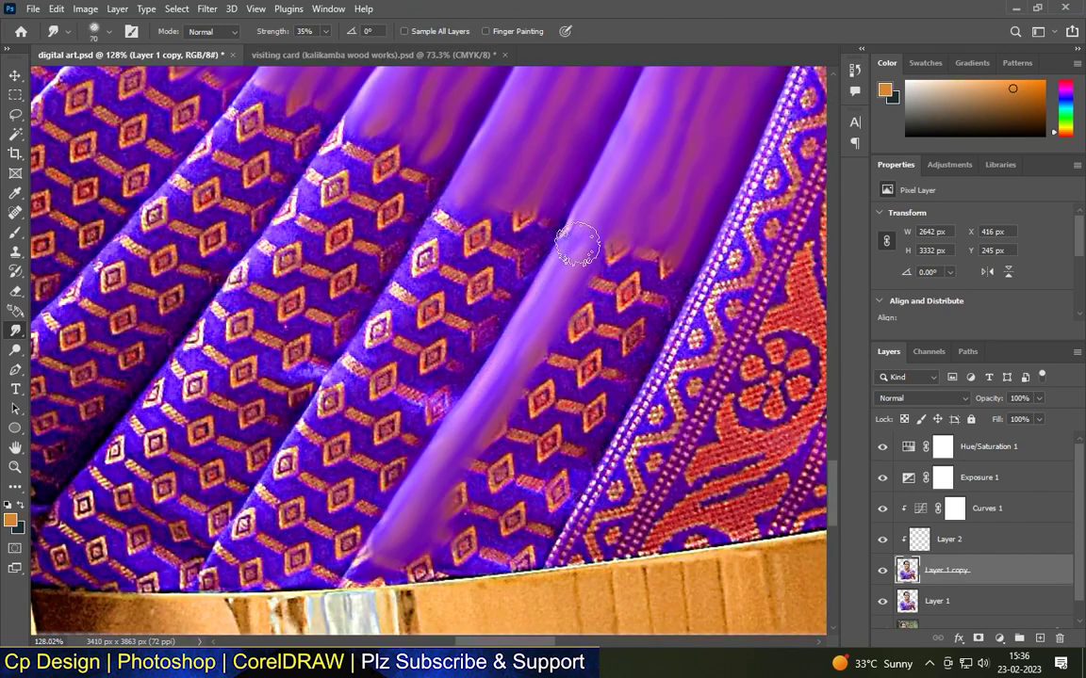
Smooth the lower part of the pleat beside the beaded border down to the hem at brush size 80.
{"action": "mouse_move", "coordinate": [629, 312]}
{"action": "left_mouse_down"}
{"action": "mouse_move", "coordinate": [512, 416]}
{"action": "mouse_move", "coordinate": [632, 347]}
{"action": "mouse_move", "coordinate": [640, 324]}
{"action": "mouse_move", "coordinate": [523, 451]}
{"action": "mouse_move", "coordinate": [431, 552]}
{"action": "left_mouse_up"}
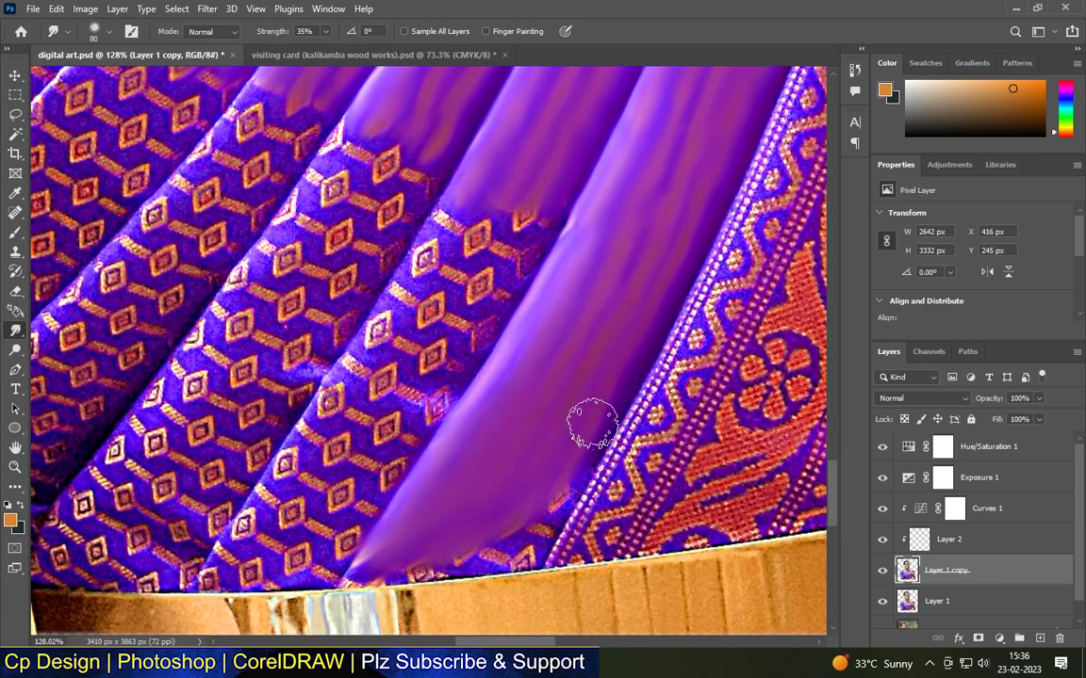
{"action": "scroll", "coordinate": [490, 535], "scroll_direction": "down", "scroll_amount": 3}
{"action": "scroll", "coordinate": [516, 310], "scroll_direction": "up", "scroll_amount": 2}
Smudge the pattern off the adjacent second pleat from the border down to the hem, keeping brush size 80.
{"action": "mouse_move", "coordinate": [516, 310]}
{"action": "left_mouse_down"}
{"action": "mouse_move", "coordinate": [595, 268]}
{"action": "mouse_move", "coordinate": [432, 407]}
{"action": "mouse_move", "coordinate": [540, 357]}
{"action": "mouse_move", "coordinate": [479, 451]}
{"action": "mouse_move", "coordinate": [419, 458]}
{"action": "left_mouse_up"}
{"action": "left_click_drag", "start_coordinate": [429, 529], "coordinate": [376, 491]}
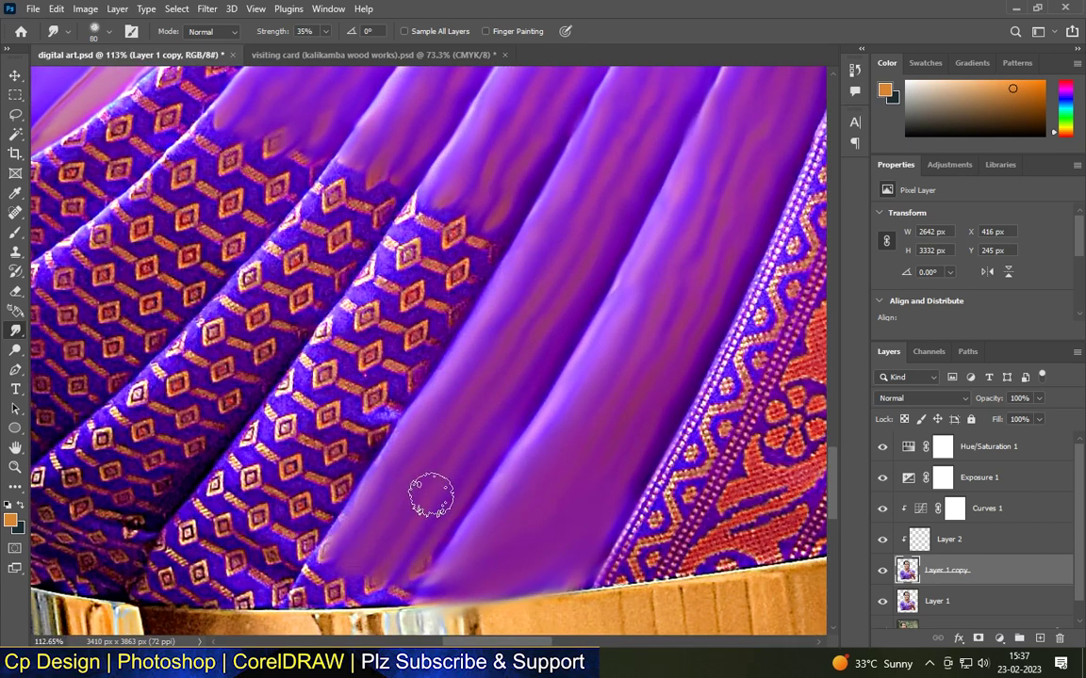
{"action": "scroll", "coordinate": [422, 499], "scroll_direction": "down", "scroll_amount": 3}
{"action": "scroll", "coordinate": [452, 443], "scroll_direction": "up", "scroll_amount": 3}
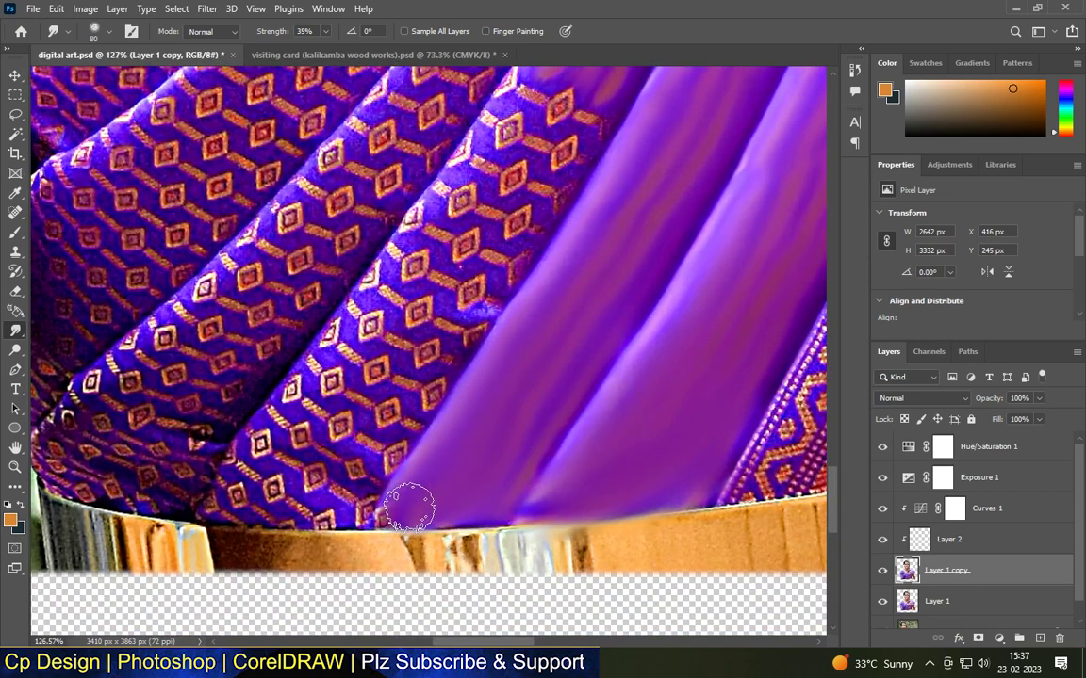
Smooth the third pleat from the beaded border along its full lower length at brush size 80.
{"action": "scroll", "coordinate": [410, 509], "scroll_direction": "up", "scroll_amount": 2}
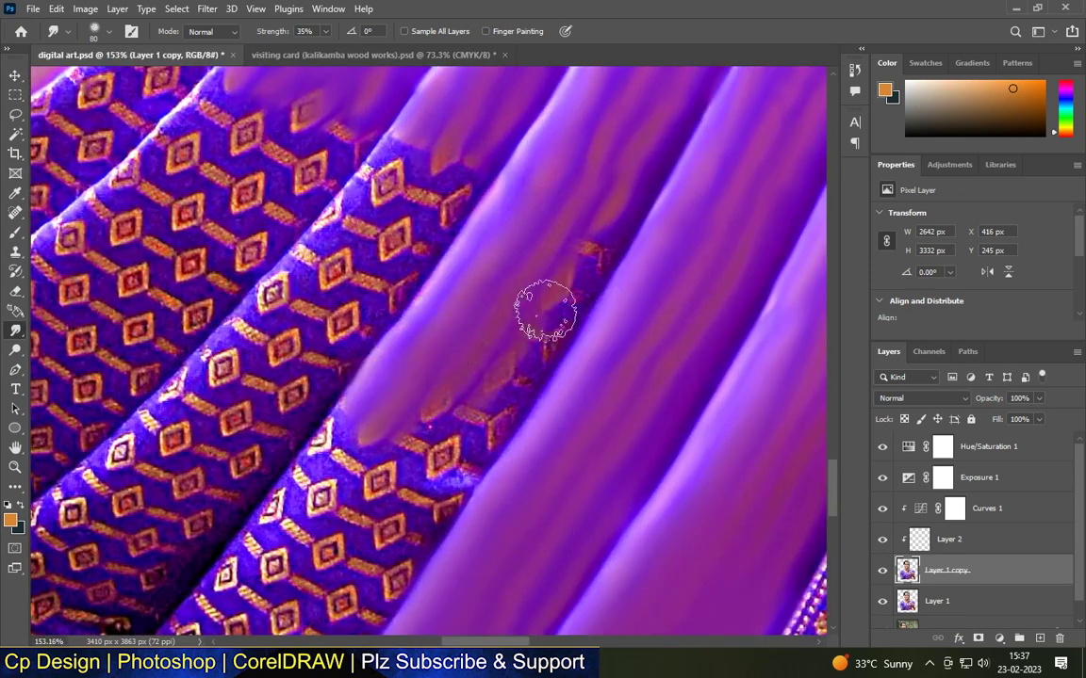
{"action": "mouse_move", "coordinate": [539, 329]}
{"action": "left_mouse_down"}
{"action": "mouse_move", "coordinate": [417, 453]}
{"action": "mouse_move", "coordinate": [302, 500]}
{"action": "mouse_move", "coordinate": [376, 516]}
{"action": "mouse_move", "coordinate": [347, 491]}
{"action": "mouse_move", "coordinate": [386, 424]}
{"action": "left_mouse_up"}
{"action": "mouse_move", "coordinate": [336, 509]}
{"action": "left_mouse_down"}
{"action": "mouse_move", "coordinate": [416, 488]}
{"action": "mouse_move", "coordinate": [288, 577]}
{"action": "left_mouse_up"}
{"action": "scroll", "coordinate": [395, 472], "scroll_direction": "down", "scroll_amount": 2}
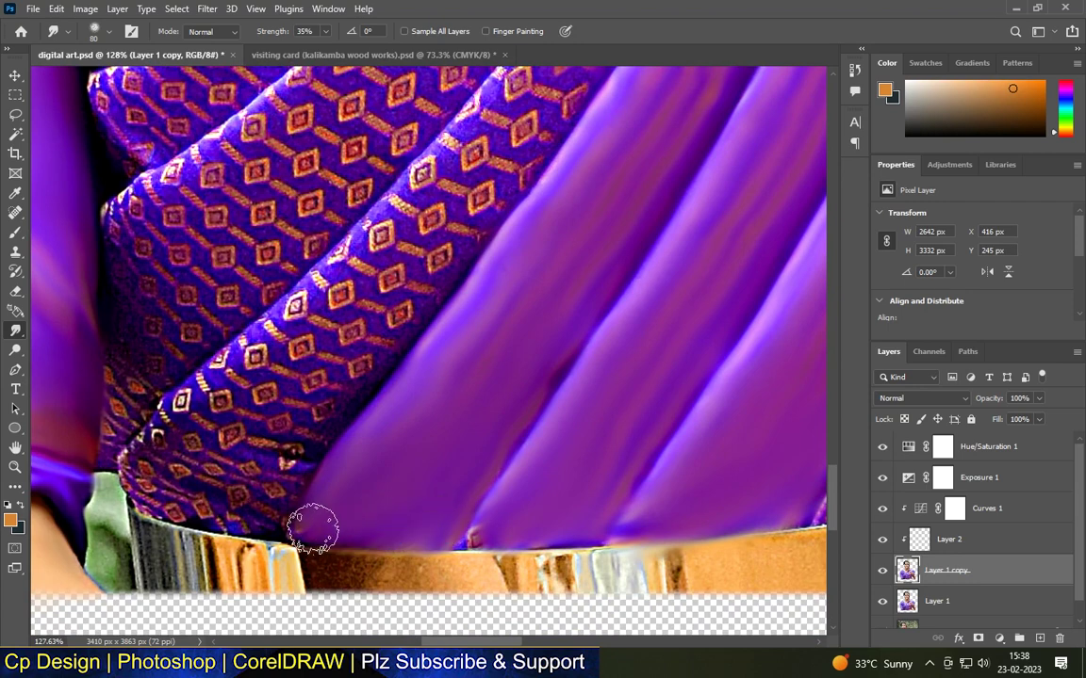
Clean up the lower edge of the smoothed pleats along the hem with a much smaller brush.
{"action": "scroll", "coordinate": [421, 499], "scroll_direction": "down", "scroll_amount": 5}
{"action": "scroll", "coordinate": [476, 492], "scroll_direction": "up", "scroll_amount": 10}
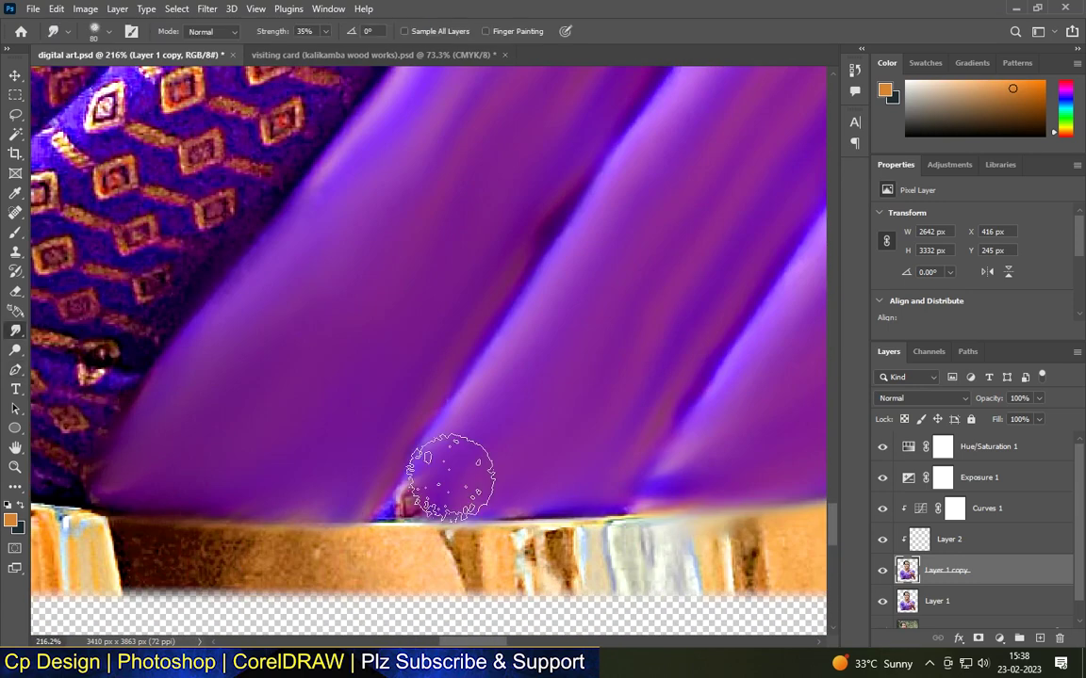
{"action": "key", "text": "bracketleft"}
{"action": "key", "text": "bracketleft"}
{"action": "key", "text": "bracketleft"}
{"action": "key", "text": "bracketleft"}
{"action": "key", "text": "bracketleft"}
{"action": "key", "text": "bracketleft"}
{"action": "key", "text": "bracketleft"}
{"action": "key", "text": "bracketleft"}
{"action": "scroll", "coordinate": [415, 497], "scroll_direction": "up", "scroll_amount": 1}
{"action": "left_click_drag", "start_coordinate": [554, 513], "coordinate": [643, 513]}
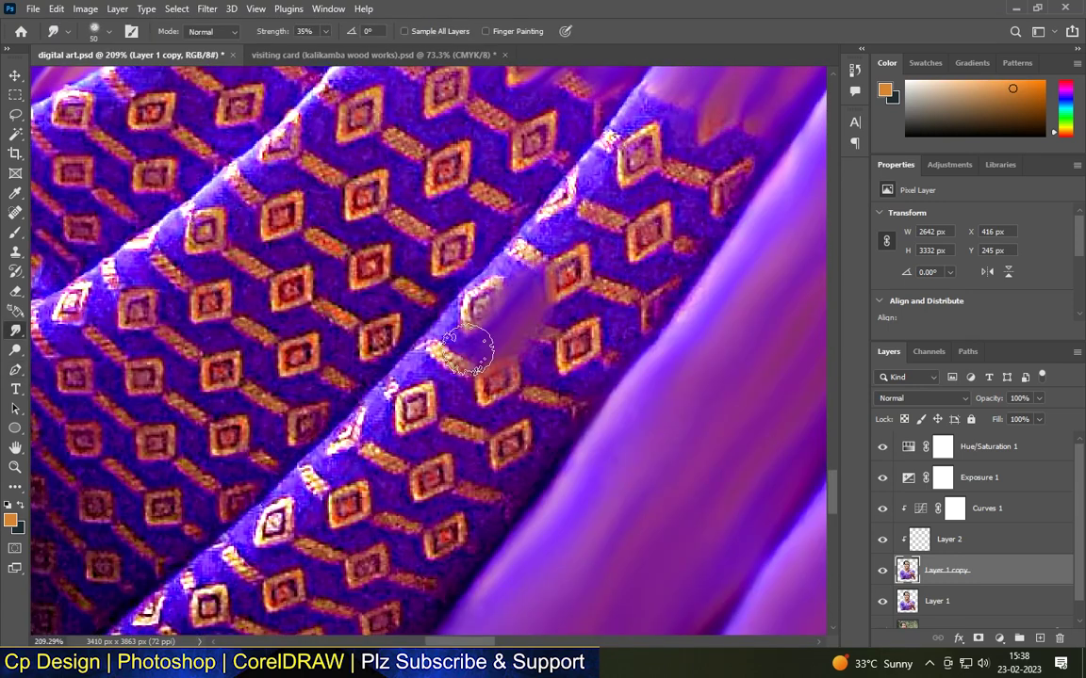
Smudge the pattern off the fourth pleat from the beaded border, enlarging the brush from 50 to 70.
{"action": "scroll", "coordinate": [478, 349], "scroll_direction": "down", "scroll_amount": 3}
{"action": "scroll", "coordinate": [294, 555], "scroll_direction": "up", "scroll_amount": 2}
{"action": "mouse_move", "coordinate": [254, 558]}
{"action": "left_mouse_down"}
{"action": "mouse_move", "coordinate": [527, 231]}
{"action": "mouse_move", "coordinate": [552, 323]}
{"action": "mouse_move", "coordinate": [391, 500]}
{"action": "left_mouse_up"}
{"action": "mouse_move", "coordinate": [464, 529]}
{"action": "left_mouse_down"}
{"action": "mouse_move", "coordinate": [486, 466]}
{"action": "mouse_move", "coordinate": [417, 475]}
{"action": "mouse_move", "coordinate": [525, 458]}
{"action": "mouse_move", "coordinate": [508, 463]}
{"action": "mouse_move", "coordinate": [515, 390]}
{"action": "mouse_move", "coordinate": [593, 398]}
{"action": "mouse_move", "coordinate": [586, 279]}
{"action": "mouse_move", "coordinate": [684, 296]}
{"action": "left_mouse_up"}
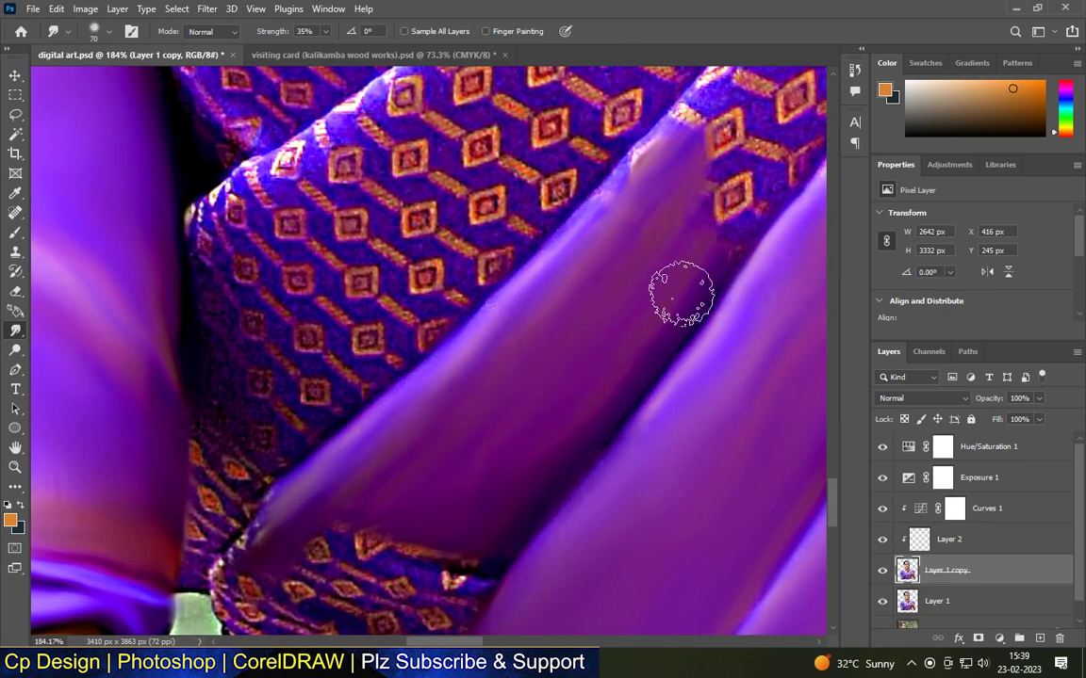
Smooth the folded lower end of the fourth pleat above the hem, reducing the brush to 30 for its edge.
{"action": "scroll", "coordinate": [509, 401], "scroll_direction": "down", "scroll_amount": 3}
{"action": "mouse_move", "coordinate": [472, 432]}
{"action": "left_mouse_down"}
{"action": "mouse_move", "coordinate": [404, 376]}
{"action": "mouse_move", "coordinate": [504, 479]}
{"action": "left_mouse_up"}
{"action": "left_click_drag", "start_coordinate": [382, 452], "coordinate": [388, 485]}
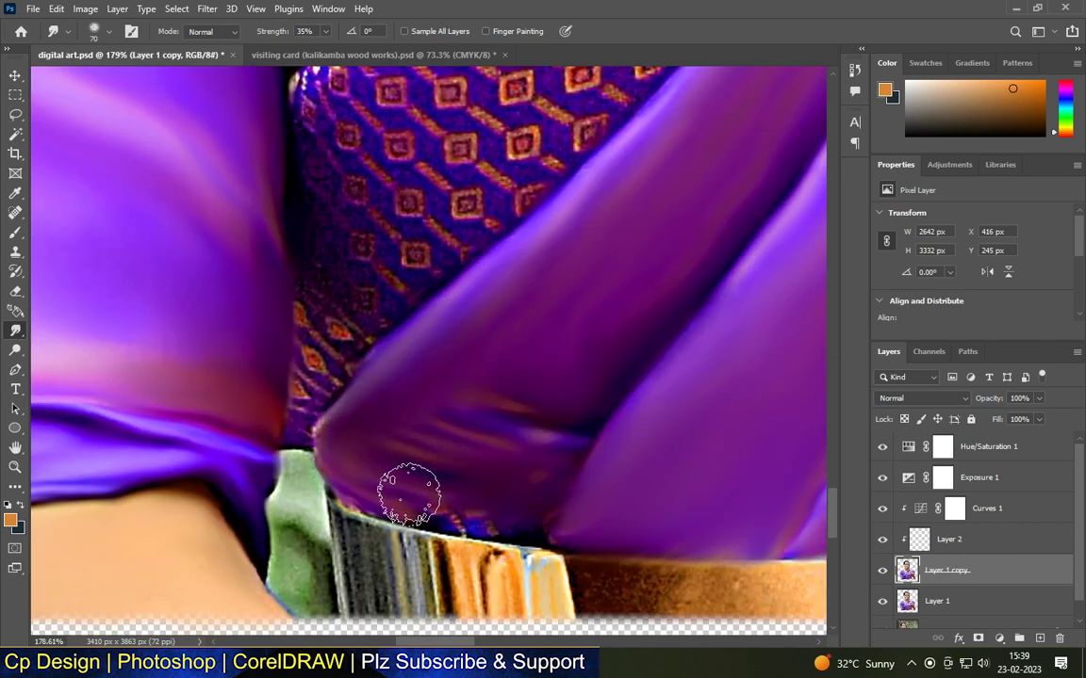
{"action": "scroll", "coordinate": [387, 484], "scroll_direction": "up", "scroll_amount": 2}
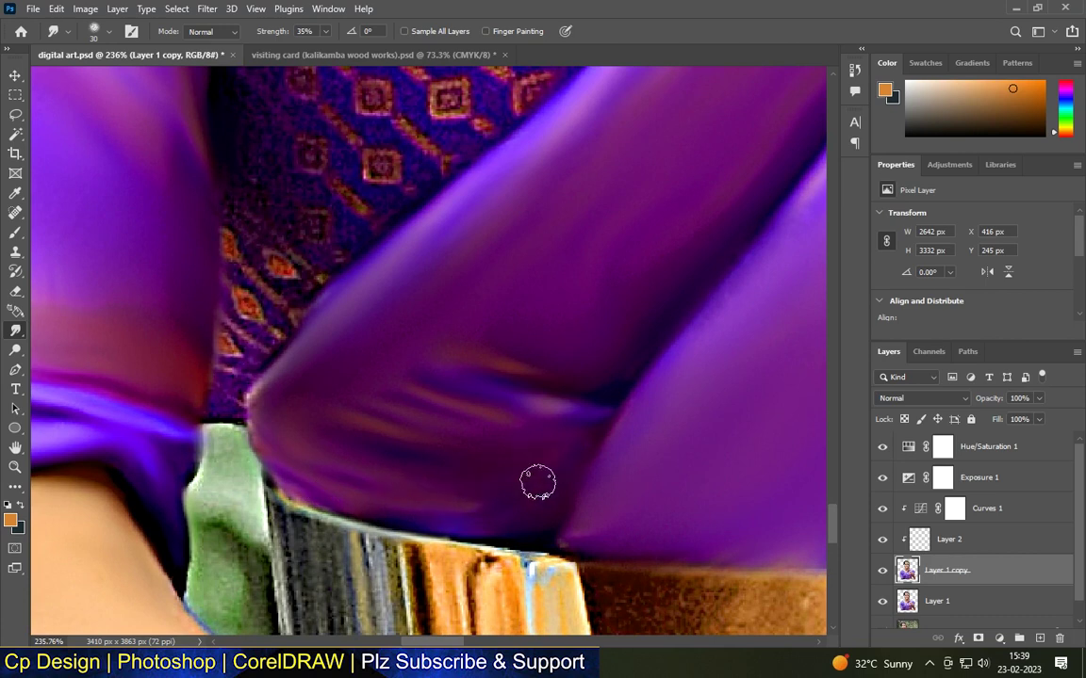
Smooth the remaining patterned pleat next to the arm with an enlarged brush.
{"action": "scroll", "coordinate": [499, 415], "scroll_direction": "down", "scroll_amount": 3}
{"action": "key", "text": "bracketright"}
{"action": "key", "text": "bracketright"}
{"action": "key", "text": "bracketright"}
{"action": "left_click_drag", "start_coordinate": [337, 445], "coordinate": [325, 327]}
{"action": "key", "text": "bracketright"}
{"action": "mouse_move", "coordinate": [370, 274]}
{"action": "left_mouse_down"}
{"action": "mouse_move", "coordinate": [352, 405]}
{"action": "mouse_move", "coordinate": [365, 414]}
{"action": "mouse_move", "coordinate": [482, 361]}
{"action": "mouse_move", "coordinate": [484, 311]}
{"action": "mouse_move", "coordinate": [386, 314]}
{"action": "mouse_move", "coordinate": [433, 235]}
{"action": "mouse_move", "coordinate": [389, 339]}
{"action": "left_mouse_up"}
{"action": "mouse_move", "coordinate": [463, 392]}
{"action": "left_mouse_down"}
{"action": "mouse_move", "coordinate": [513, 271]}
{"action": "mouse_move", "coordinate": [448, 223]}
{"action": "mouse_move", "coordinate": [577, 181]}
{"action": "left_mouse_up"}
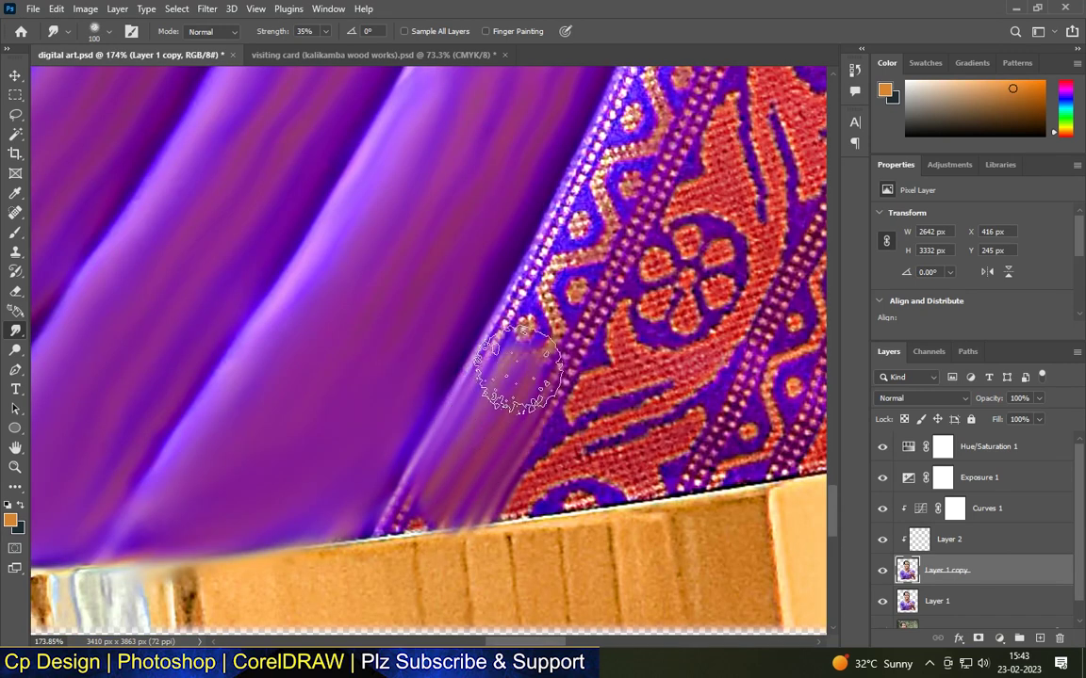
Smudge the beaded zigzag border and red motif band at brush size 100, and refine their hem edge at size 30.
{"action": "mouse_move", "coordinate": [518, 370]}
{"action": "left_mouse_down"}
{"action": "mouse_move", "coordinate": [571, 327]}
{"action": "mouse_move", "coordinate": [522, 341]}
{"action": "mouse_move", "coordinate": [557, 310]}
{"action": "left_mouse_up"}
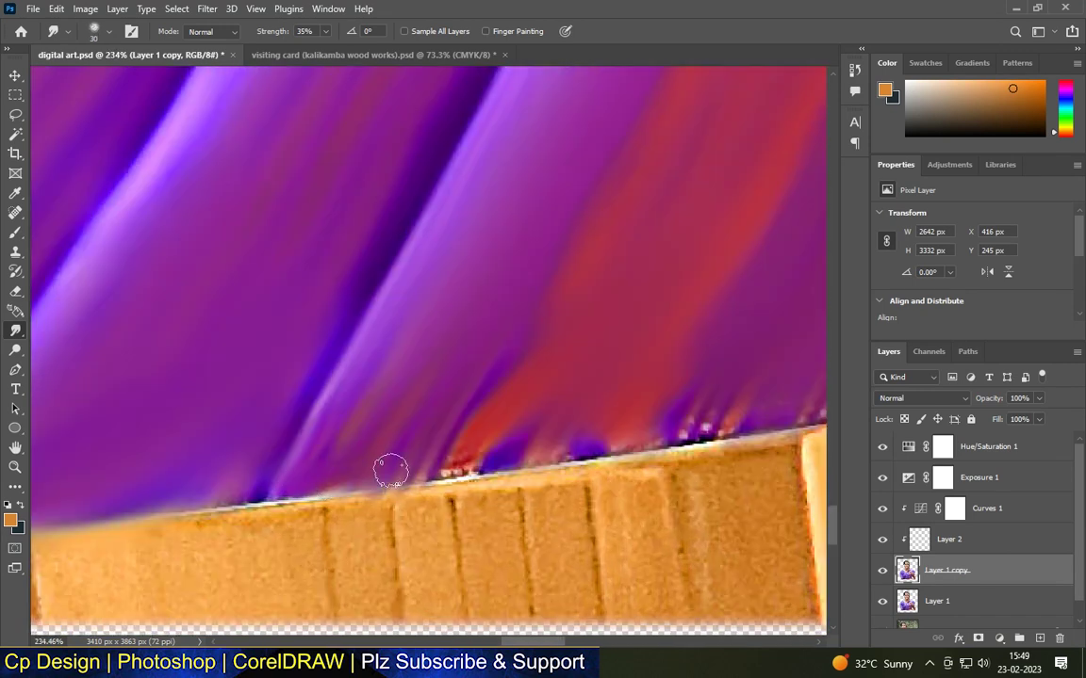
{"action": "scroll", "coordinate": [733, 421], "scroll_direction": "down", "scroll_amount": 1}
{"action": "left_click_drag", "start_coordinate": [815, 407], "coordinate": [671, 421]}
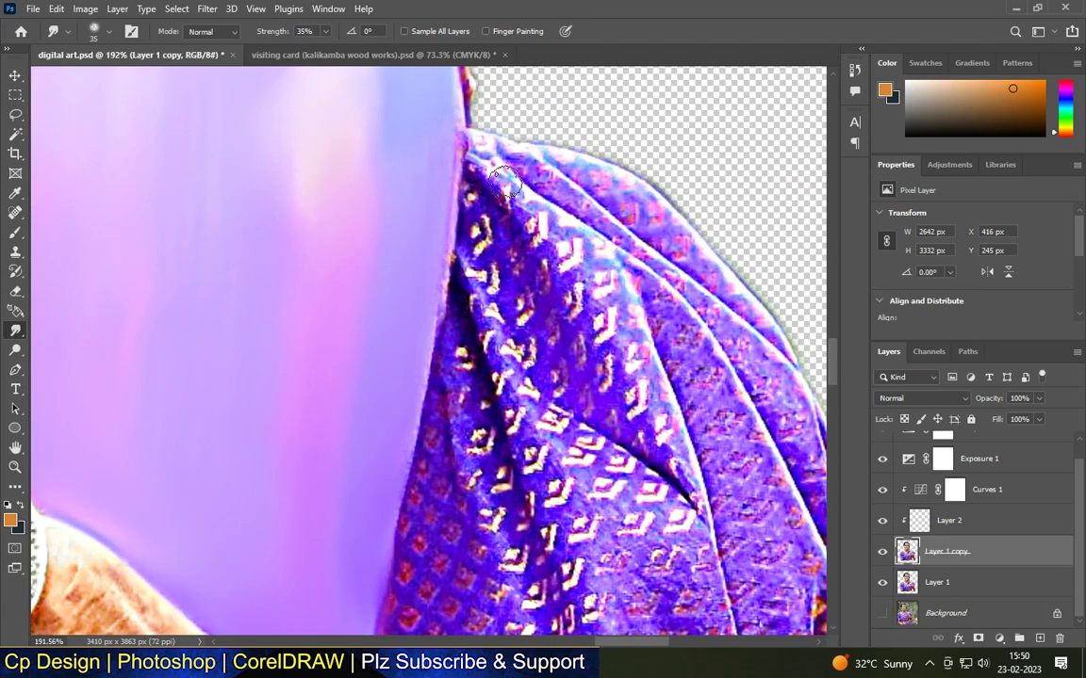
Smooth the bright upper folds of the patterned blouse sleeve below the shoulder with brush size 35.
{"action": "left_click_drag", "start_coordinate": [462, 155], "coordinate": [634, 264]}
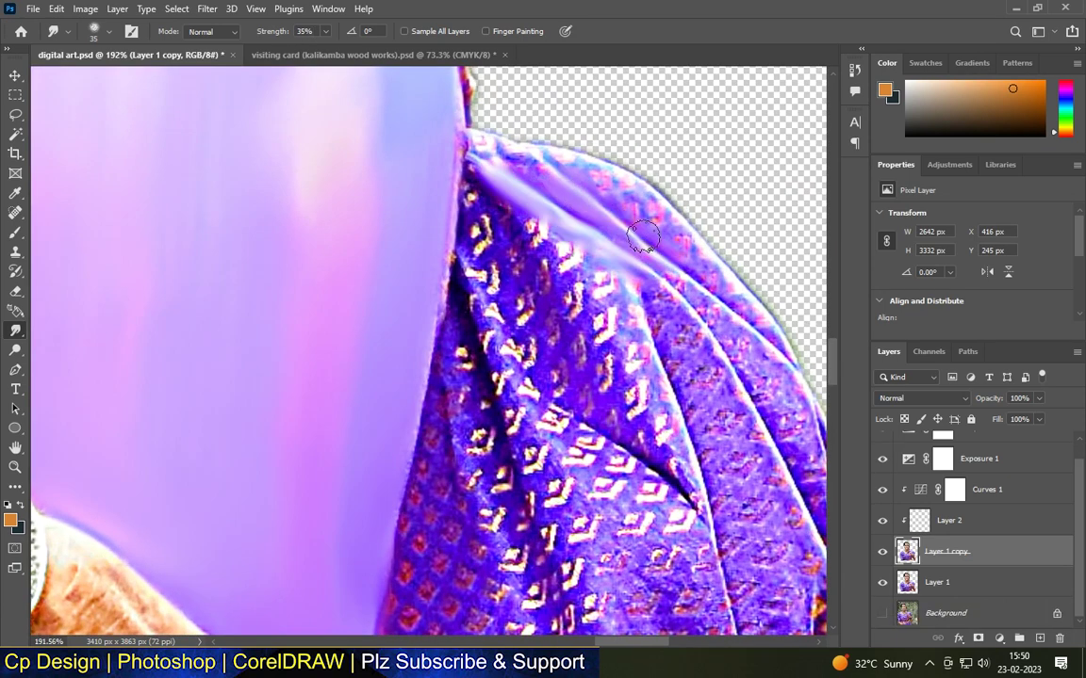
{"action": "scroll", "coordinate": [629, 273], "scroll_direction": "down", "scroll_amount": 3}
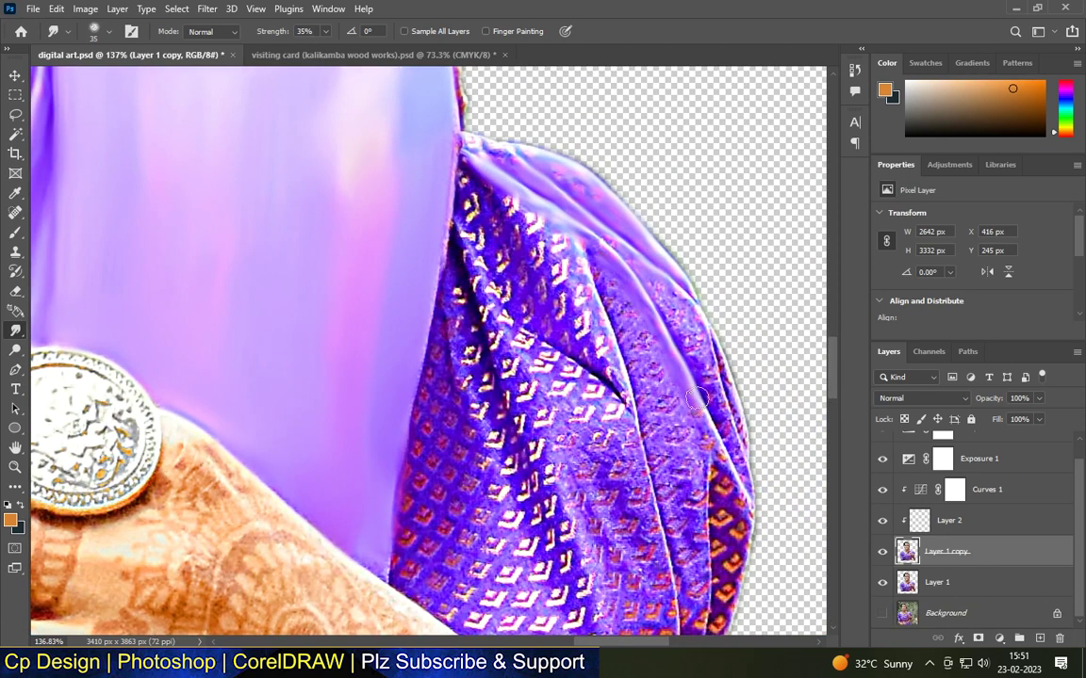
{"action": "scroll", "coordinate": [603, 320], "scroll_direction": "up", "scroll_amount": 2}
{"action": "scroll", "coordinate": [442, 256], "scroll_direction": "down", "scroll_amount": 6}
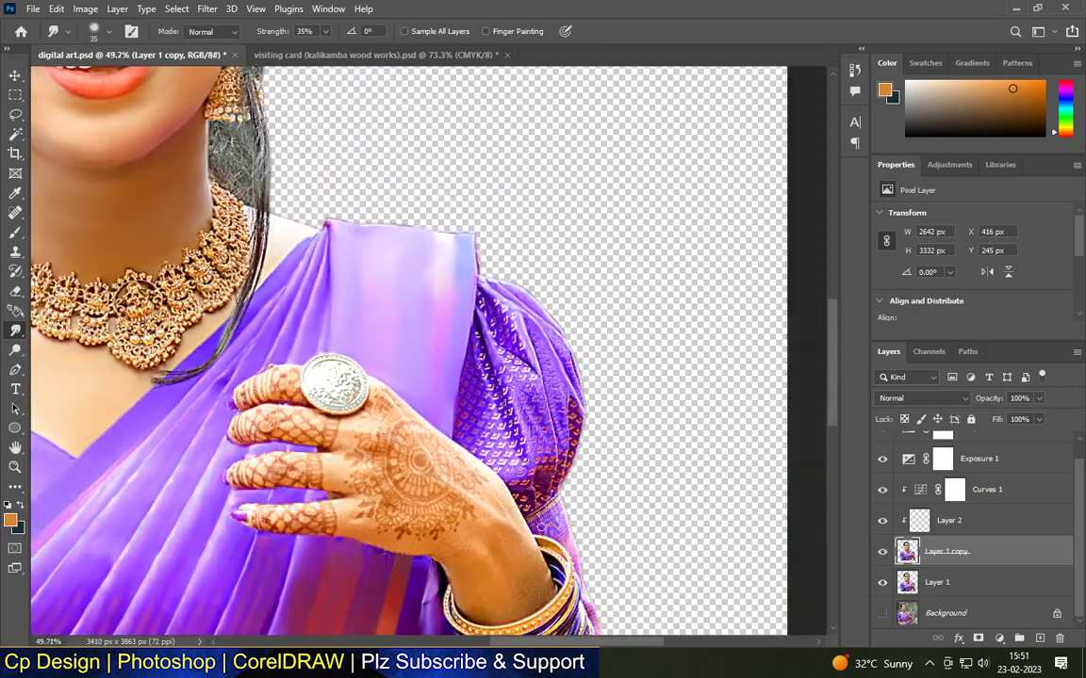
{"action": "scroll", "coordinate": [540, 525], "scroll_direction": "up", "scroll_amount": 6}
Smooth the dark red band of the sleeve above the cuff out to its outer edge at brush size 20.
{"action": "mouse_move", "coordinate": [509, 481]}
{"action": "left_mouse_down"}
{"action": "mouse_move", "coordinate": [581, 486]}
{"action": "mouse_move", "coordinate": [560, 336]}
{"action": "mouse_move", "coordinate": [629, 332]}
{"action": "mouse_move", "coordinate": [676, 307]}
{"action": "mouse_move", "coordinate": [624, 399]}
{"action": "mouse_move", "coordinate": [636, 440]}
{"action": "mouse_move", "coordinate": [673, 341]}
{"action": "mouse_move", "coordinate": [640, 272]}
{"action": "mouse_move", "coordinate": [687, 270]}
{"action": "mouse_move", "coordinate": [506, 447]}
{"action": "mouse_move", "coordinate": [503, 487]}
{"action": "mouse_move", "coordinate": [544, 525]}
{"action": "mouse_move", "coordinate": [516, 380]}
{"action": "mouse_move", "coordinate": [441, 341]}
{"action": "mouse_move", "coordinate": [483, 427]}
{"action": "left_mouse_up"}
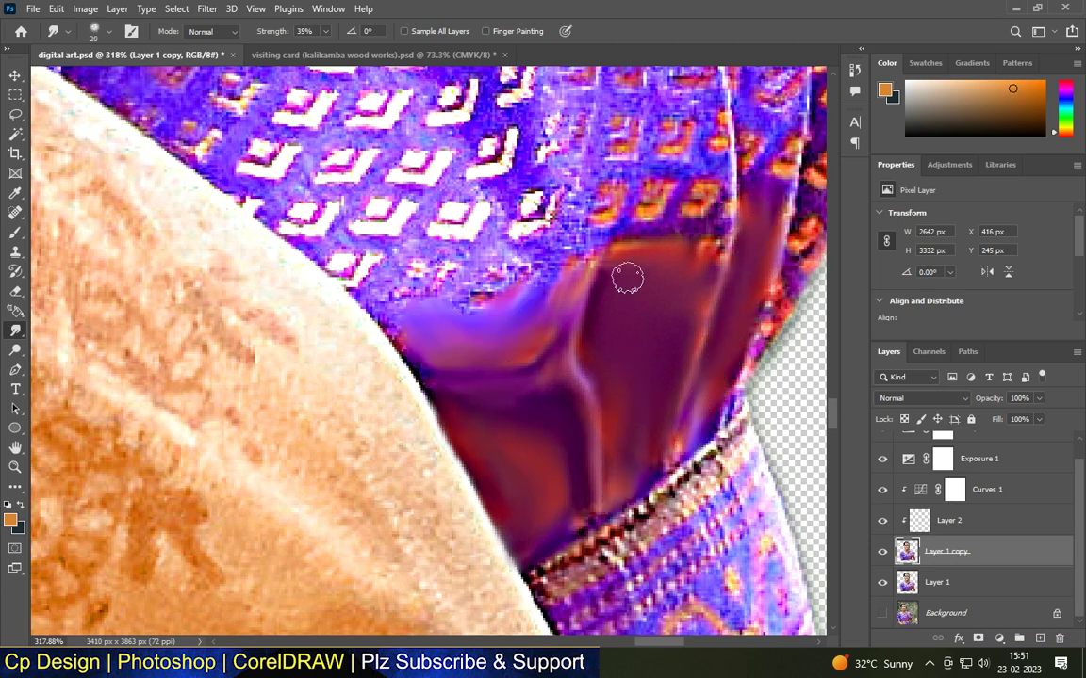
{"action": "scroll", "coordinate": [628, 278], "scroll_direction": "down", "scroll_amount": 1}
{"action": "scroll", "coordinate": [709, 330], "scroll_direction": "up", "scroll_amount": 2}
{"action": "mouse_move", "coordinate": [626, 449]}
{"action": "left_mouse_down"}
{"action": "mouse_move", "coordinate": [664, 293]}
{"action": "mouse_move", "coordinate": [728, 232]}
{"action": "left_mouse_up"}
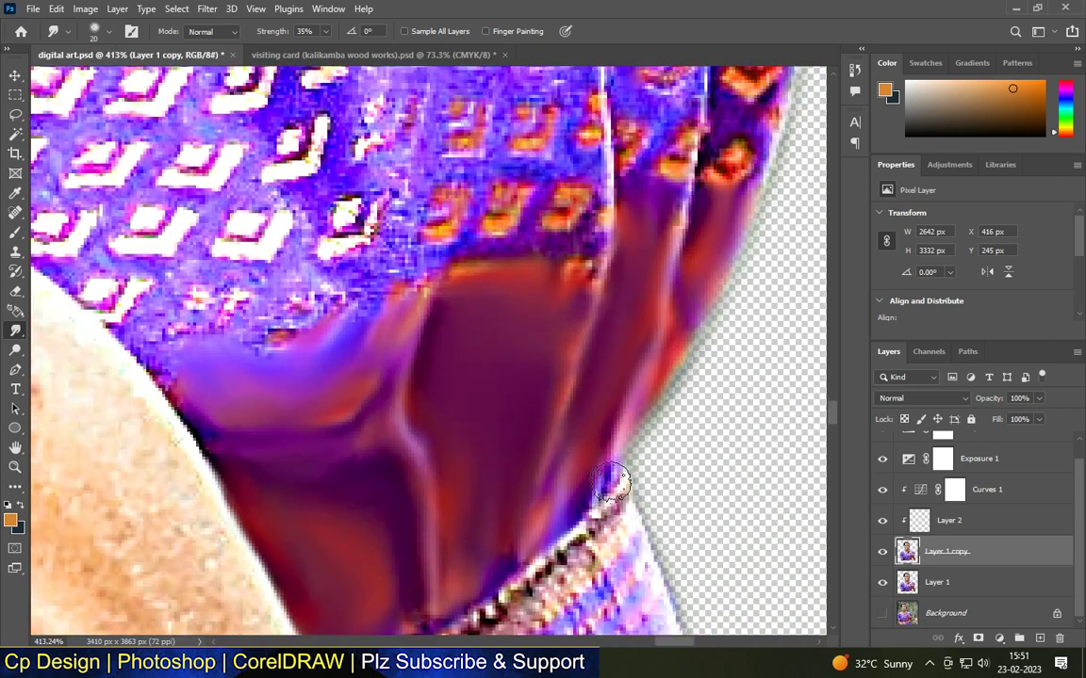
Smudge the pattern off the sleeve area above the back of the hand, enlarging the brush to 60.
{"action": "scroll", "coordinate": [474, 515], "scroll_direction": "down", "scroll_amount": 2}
{"action": "scroll", "coordinate": [411, 224], "scroll_direction": "up", "scroll_amount": 3}
{"action": "mouse_move", "coordinate": [377, 365]}
{"action": "left_mouse_down"}
{"action": "mouse_move", "coordinate": [412, 391]}
{"action": "mouse_move", "coordinate": [407, 335]}
{"action": "mouse_move", "coordinate": [343, 372]}
{"action": "mouse_move", "coordinate": [290, 311]}
{"action": "mouse_move", "coordinate": [315, 174]}
{"action": "left_mouse_up"}
{"action": "scroll", "coordinate": [294, 339], "scroll_direction": "down", "scroll_amount": 1}
{"action": "mouse_move", "coordinate": [294, 334]}
{"action": "left_mouse_down"}
{"action": "mouse_move", "coordinate": [273, 313]}
{"action": "mouse_move", "coordinate": [321, 218]}
{"action": "mouse_move", "coordinate": [315, 291]}
{"action": "mouse_move", "coordinate": [221, 287]}
{"action": "mouse_move", "coordinate": [415, 329]}
{"action": "mouse_move", "coordinate": [518, 375]}
{"action": "mouse_move", "coordinate": [525, 309]}
{"action": "mouse_move", "coordinate": [418, 104]}
{"action": "left_mouse_up"}
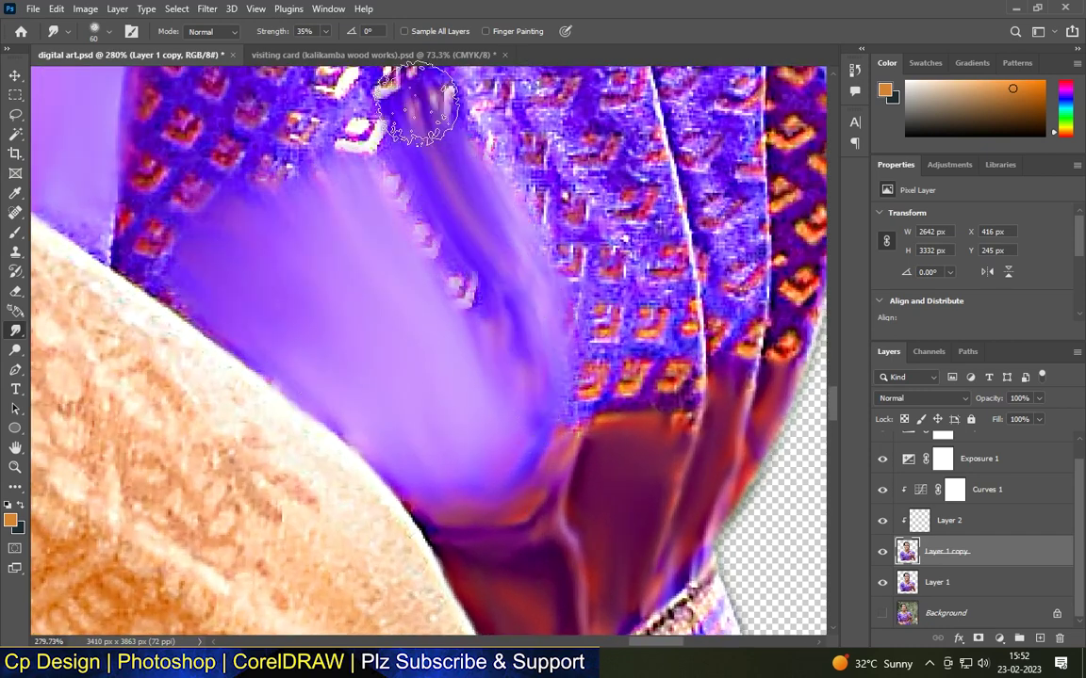
Smooth the sleeve's inner shadow and middle folds down into the red band, reducing the brush to 40.
{"action": "scroll", "coordinate": [419, 106], "scroll_direction": "down", "scroll_amount": 2}
{"action": "mouse_move", "coordinate": [462, 368]}
{"action": "left_mouse_down"}
{"action": "mouse_move", "coordinate": [377, 212]}
{"action": "mouse_move", "coordinate": [375, 242]}
{"action": "mouse_move", "coordinate": [306, 344]}
{"action": "mouse_move", "coordinate": [302, 207]}
{"action": "mouse_move", "coordinate": [400, 412]}
{"action": "left_mouse_up"}
{"action": "scroll", "coordinate": [400, 412], "scroll_direction": "up", "scroll_amount": 1}
{"action": "mouse_move", "coordinate": [544, 388]}
{"action": "left_mouse_down"}
{"action": "mouse_move", "coordinate": [559, 253]}
{"action": "mouse_move", "coordinate": [618, 416]}
{"action": "mouse_move", "coordinate": [573, 451]}
{"action": "left_mouse_up"}
{"action": "scroll", "coordinate": [618, 416], "scroll_direction": "up", "scroll_amount": 1}
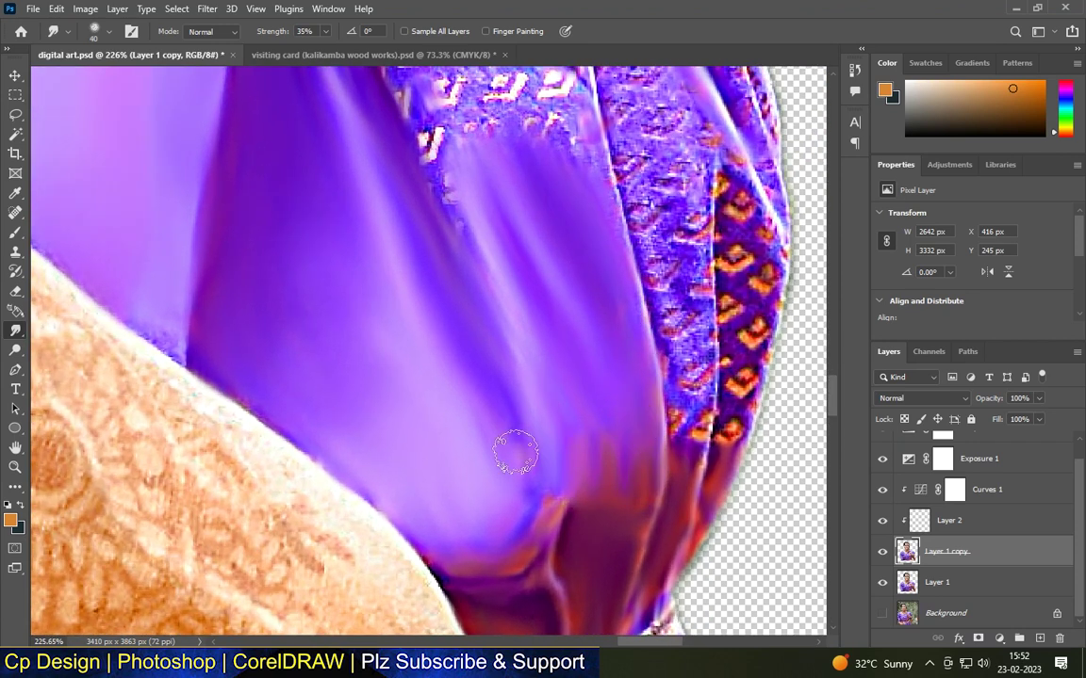
Smooth the narrow sleeve fold inside the orange-patterned outer strip, keeping brush size 40.
{"action": "scroll", "coordinate": [518, 443], "scroll_direction": "down", "scroll_amount": 4}
{"action": "scroll", "coordinate": [603, 429], "scroll_direction": "up", "scroll_amount": 4}
{"action": "mouse_move", "coordinate": [605, 377]}
{"action": "left_mouse_down"}
{"action": "mouse_move", "coordinate": [619, 448]}
{"action": "mouse_move", "coordinate": [635, 226]}
{"action": "left_mouse_up"}
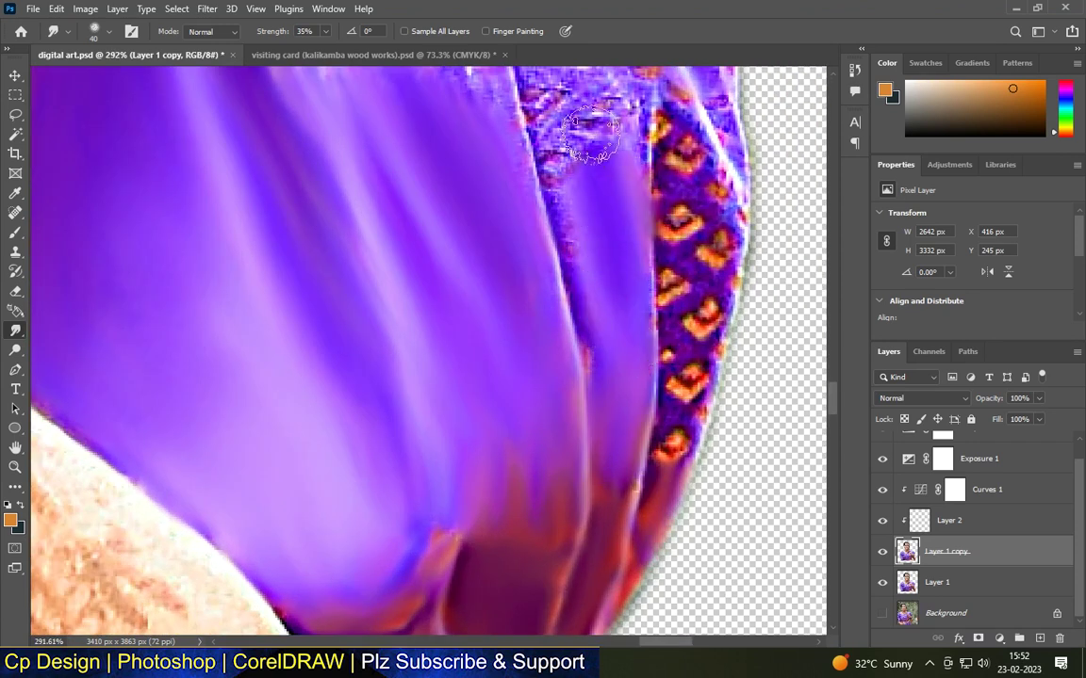
{"action": "scroll", "coordinate": [617, 321], "scroll_direction": "down", "scroll_amount": 4}
{"action": "scroll", "coordinate": [565, 283], "scroll_direction": "up", "scroll_amount": 2}
{"action": "scroll", "coordinate": [528, 241], "scroll_direction": "up", "scroll_amount": 1}
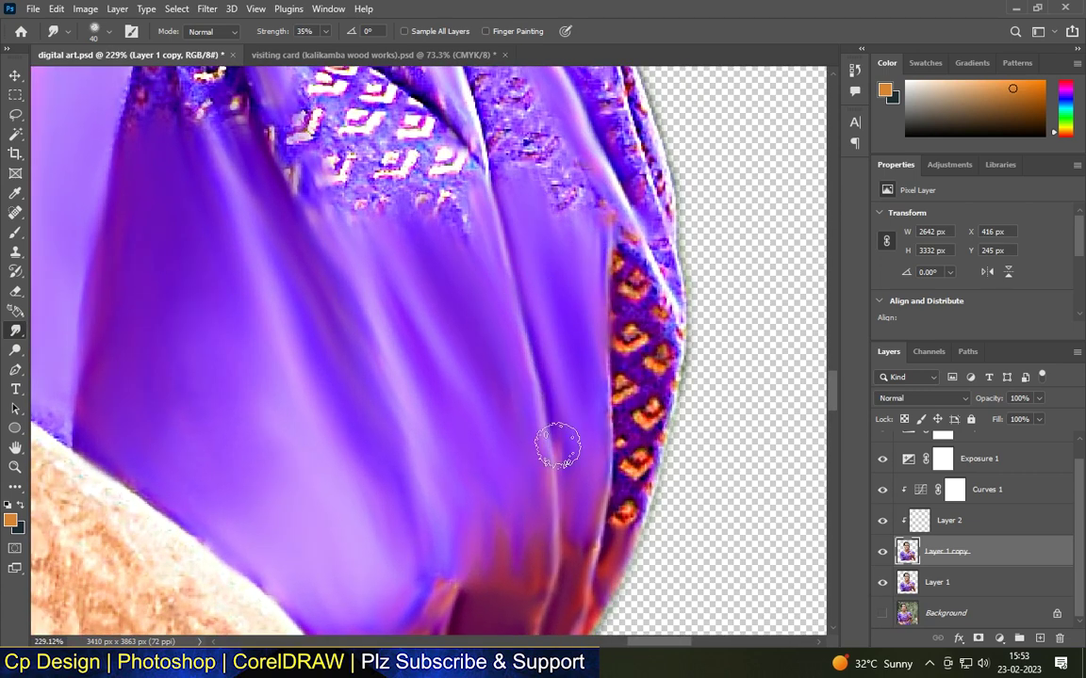
{"action": "scroll", "coordinate": [534, 454], "scroll_direction": "down", "scroll_amount": 2}
{"action": "scroll", "coordinate": [573, 480], "scroll_direction": "up", "scroll_amount": 2}
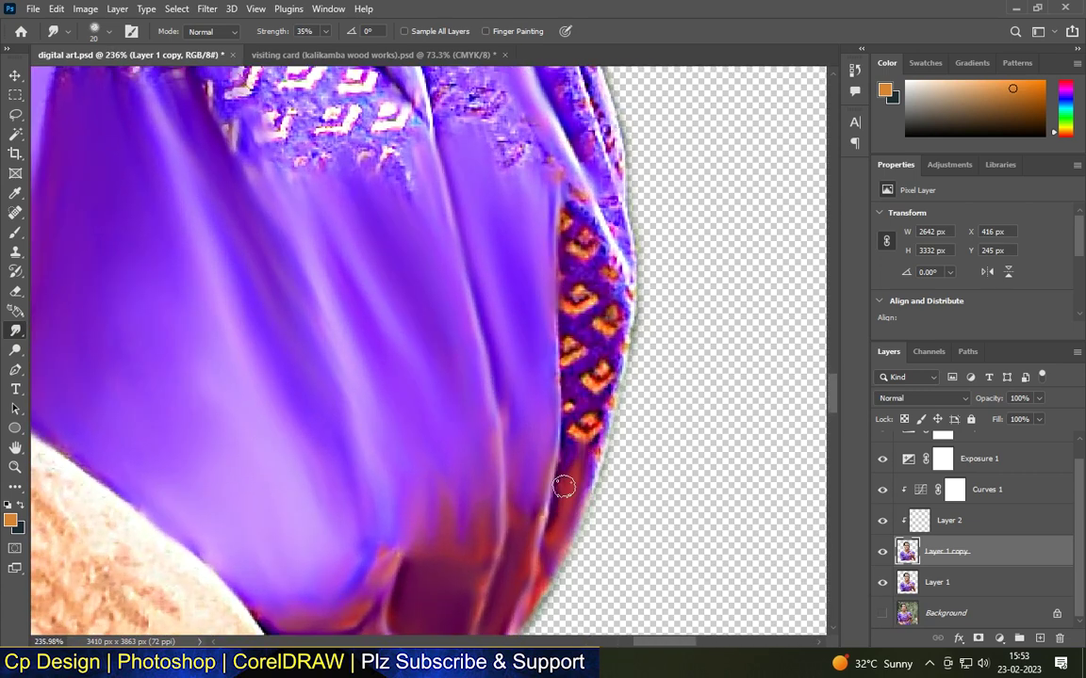
Smudge the orange motifs off the sleeve's outer strip with a brush of size 20 to 25.
{"action": "left_click_drag", "start_coordinate": [585, 423], "coordinate": [581, 282]}
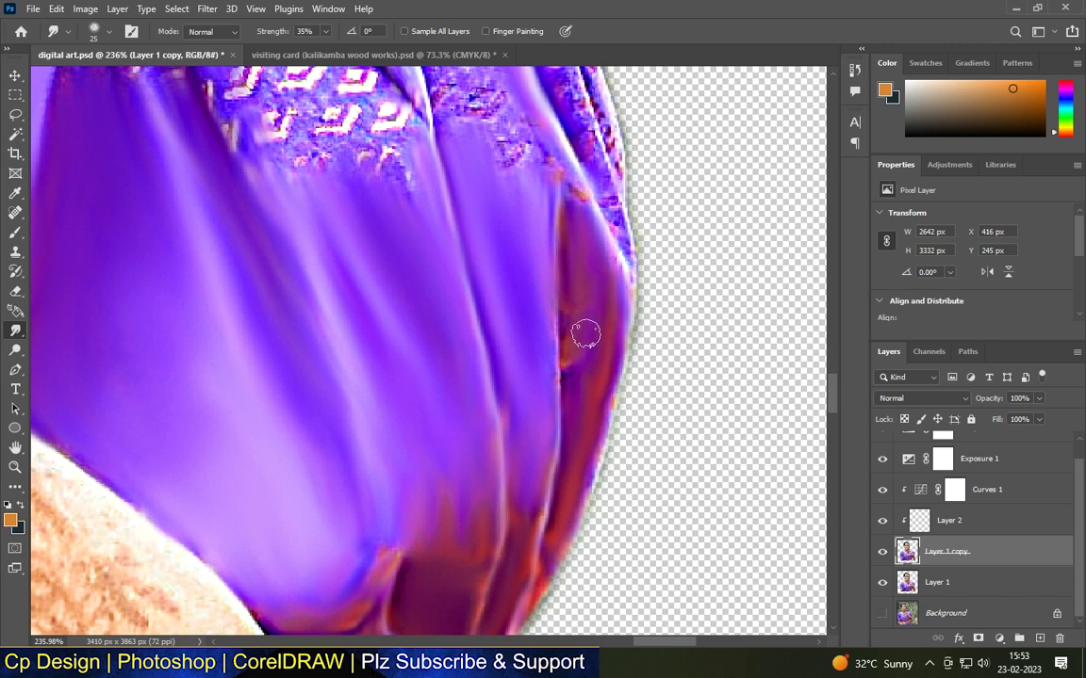
{"action": "scroll", "coordinate": [566, 170], "scroll_direction": "down", "scroll_amount": 2}
{"action": "scroll", "coordinate": [606, 382], "scroll_direction": "up", "scroll_amount": 2}
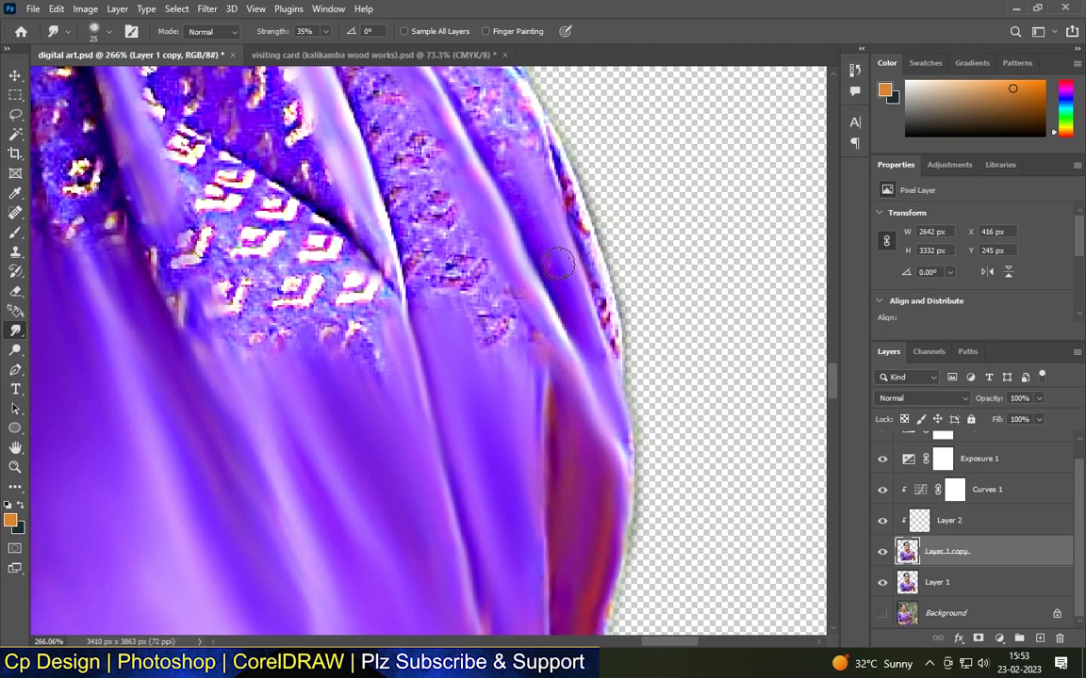
Smudge the remaining motifs off the sleeve's outer edge with brush size 20, and smooth the speckled strip inside it with a larger brush.
{"action": "scroll", "coordinate": [467, 151], "scroll_direction": "up", "scroll_amount": 1}
{"action": "scroll", "coordinate": [488, 176], "scroll_direction": "up", "scroll_amount": 1}
{"action": "key", "text": "bracketright"}
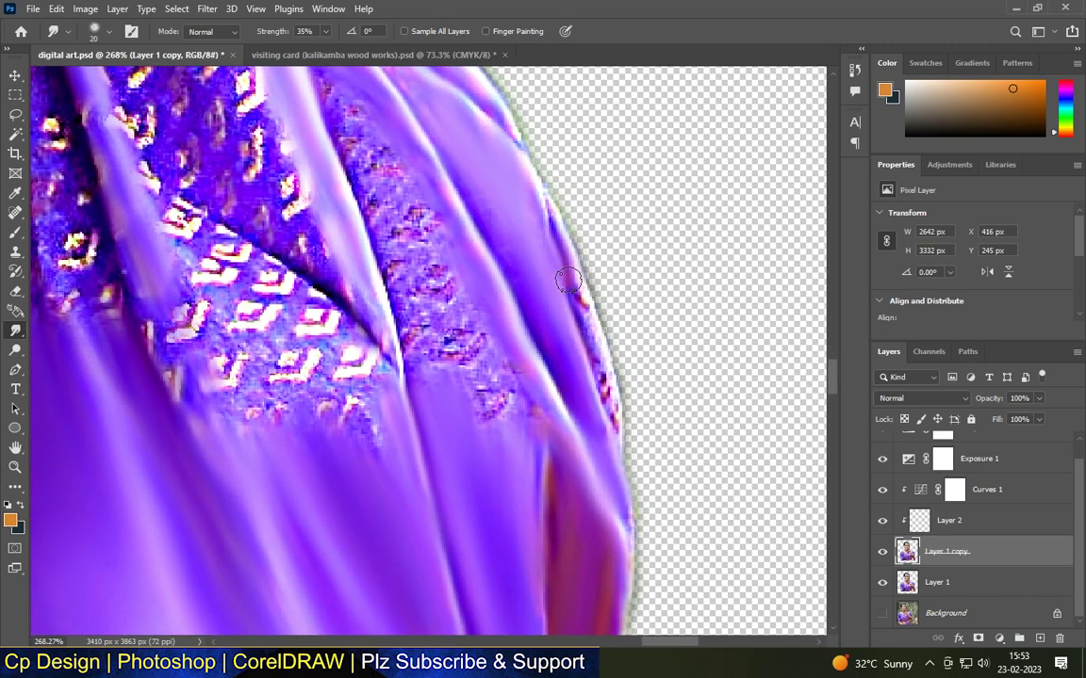
{"action": "key", "text": "bracketright"}
{"action": "key", "text": "bracketright"}
{"action": "key", "text": "bracketright"}
{"action": "key", "text": "bracketright"}
{"action": "mouse_move", "coordinate": [504, 448]}
{"action": "left_mouse_down"}
{"action": "mouse_move", "coordinate": [432, 340]}
{"action": "mouse_move", "coordinate": [350, 113]}
{"action": "left_mouse_up"}
{"action": "scroll", "coordinate": [459, 344], "scroll_direction": "down", "scroll_amount": 3}
{"action": "scroll", "coordinate": [433, 406], "scroll_direction": "up", "scroll_amount": 2}
Smudge the diamond motifs off the sleeve's inner panels and blend the folds up toward the shoulder.
{"action": "mouse_move", "coordinate": [473, 383]}
{"action": "left_mouse_down"}
{"action": "mouse_move", "coordinate": [345, 304]}
{"action": "mouse_move", "coordinate": [327, 323]}
{"action": "left_mouse_up"}
{"action": "scroll", "coordinate": [344, 304], "scroll_direction": "down", "scroll_amount": 3}
{"action": "scroll", "coordinate": [311, 259], "scroll_direction": "up", "scroll_amount": 4}
{"action": "mouse_move", "coordinate": [344, 448]}
{"action": "left_mouse_down"}
{"action": "mouse_move", "coordinate": [335, 291]}
{"action": "mouse_move", "coordinate": [448, 414]}
{"action": "mouse_move", "coordinate": [499, 273]}
{"action": "mouse_move", "coordinate": [581, 378]}
{"action": "mouse_move", "coordinate": [492, 368]}
{"action": "mouse_move", "coordinate": [596, 457]}
{"action": "left_mouse_up"}
{"action": "scroll", "coordinate": [370, 141], "scroll_direction": "up", "scroll_amount": 2}
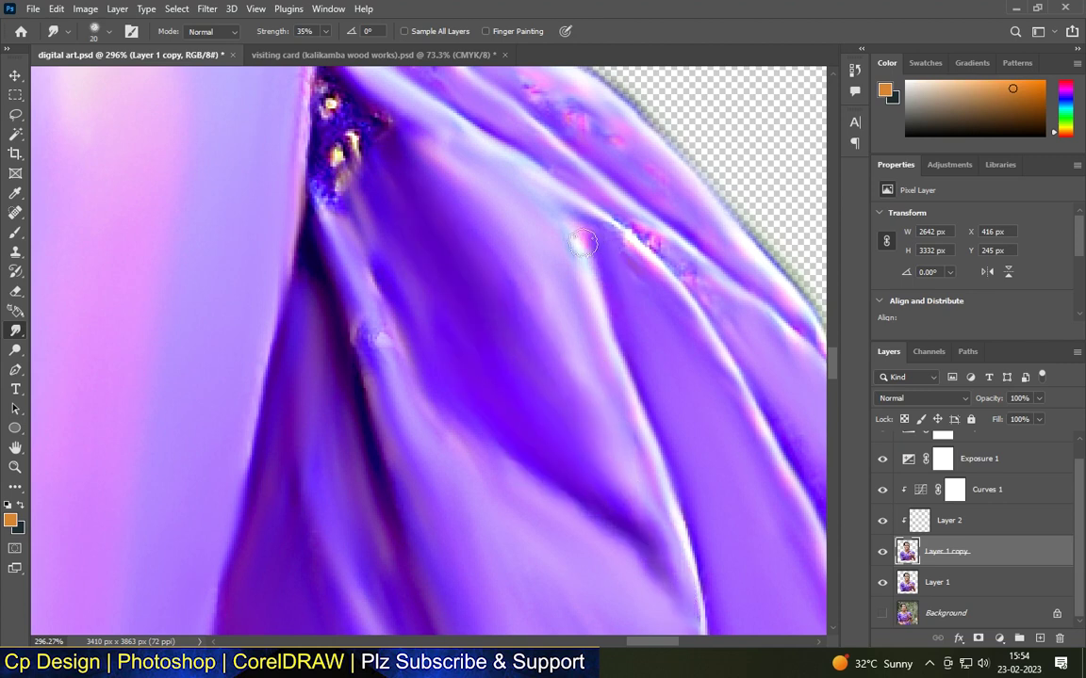
Smooth the pink-speckled folds along the top of the sleeve near the shoulder, enlarging the brush to 25.
{"action": "left_click_drag", "start_coordinate": [668, 255], "coordinate": [577, 200]}
{"action": "scroll", "coordinate": [603, 400], "scroll_direction": "down", "scroll_amount": 3}
{"action": "scroll", "coordinate": [464, 377], "scroll_direction": "up", "scroll_amount": 2}
{"action": "key", "text": "bracketright"}
{"action": "mouse_move", "coordinate": [474, 415]}
{"action": "left_mouse_down"}
{"action": "mouse_move", "coordinate": [489, 482]}
{"action": "mouse_move", "coordinate": [483, 381]}
{"action": "left_mouse_up"}
{"action": "scroll", "coordinate": [464, 244], "scroll_direction": "up", "scroll_amount": 1}
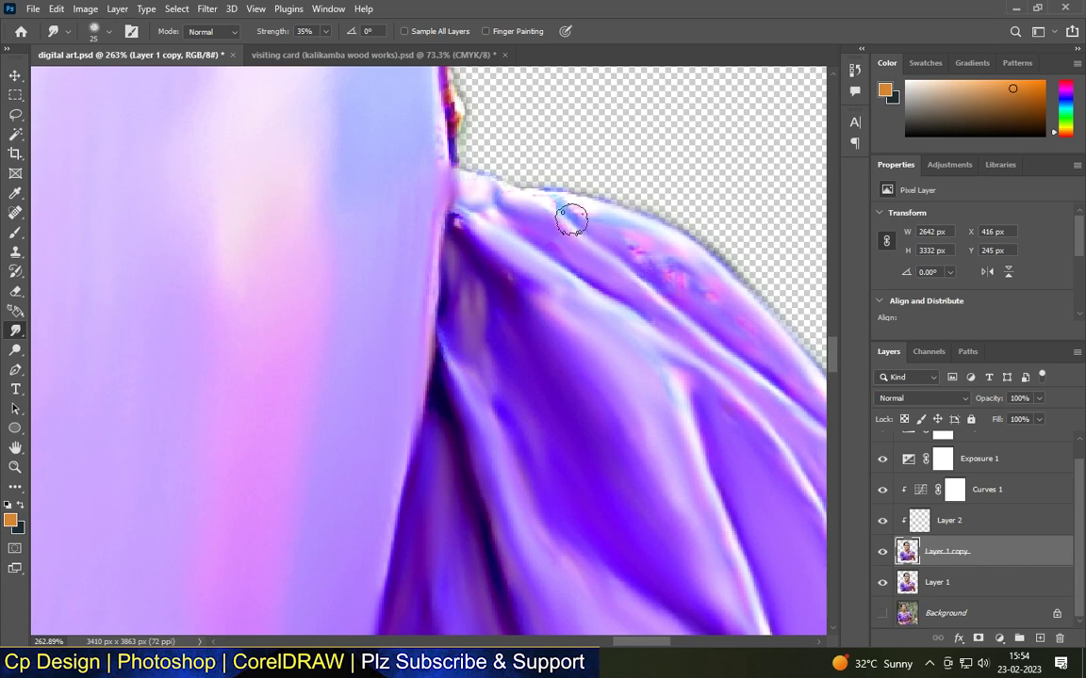
Smudge the patterned border below the sleeve's red puff into a plain purple band, using brush sizes 15 to 35.
{"action": "scroll", "coordinate": [509, 189], "scroll_direction": "down", "scroll_amount": 5}
{"action": "scroll", "coordinate": [582, 212], "scroll_direction": "up", "scroll_amount": 4}
{"action": "scroll", "coordinate": [572, 218], "scroll_direction": "down", "scroll_amount": 3}
{"action": "scroll", "coordinate": [575, 537], "scroll_direction": "up", "scroll_amount": 4}
{"action": "key", "text": "bracketleft"}
{"action": "key", "text": "bracketleft"}
{"action": "key", "text": "bracketleft"}
{"action": "key", "text": "bracketleft"}
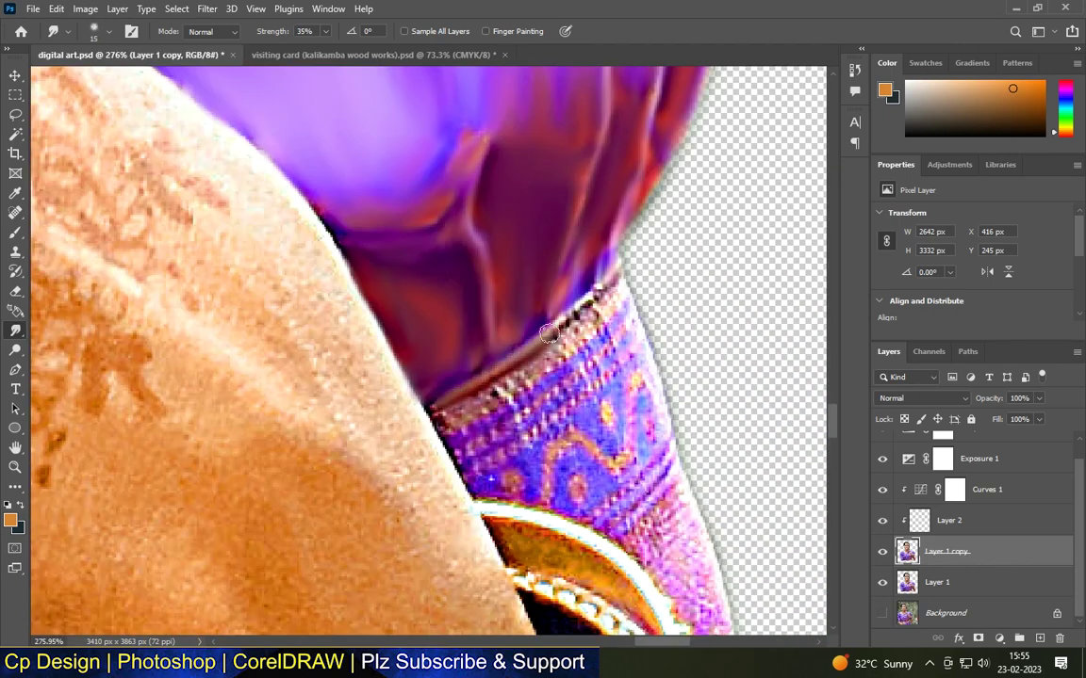
{"action": "mouse_move", "coordinate": [589, 377]}
{"action": "left_mouse_down"}
{"action": "mouse_move", "coordinate": [490, 349]}
{"action": "mouse_move", "coordinate": [443, 405]}
{"action": "mouse_move", "coordinate": [528, 367]}
{"action": "mouse_move", "coordinate": [495, 476]}
{"action": "mouse_move", "coordinate": [605, 434]}
{"action": "left_mouse_up"}
{"action": "scroll", "coordinate": [535, 353], "scroll_direction": "down", "scroll_amount": 5}
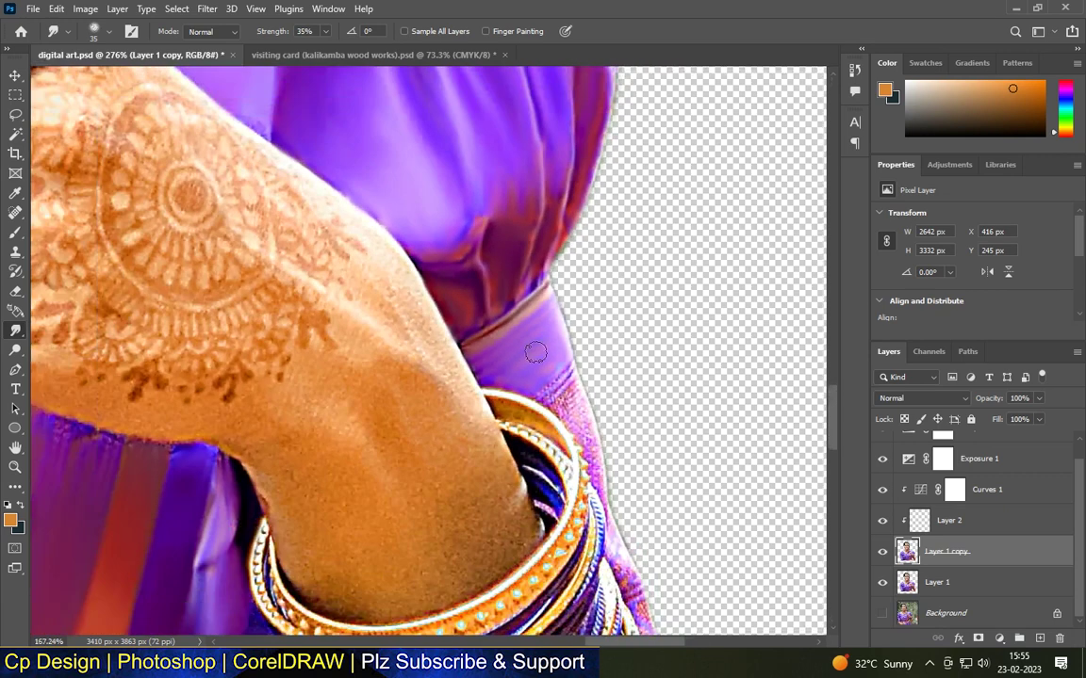
Smooth the textured sleeve cuff beside the top gold bangle with a brush of size 20.
{"action": "scroll", "coordinate": [568, 376], "scroll_direction": "up", "scroll_amount": 5}
{"action": "key", "text": "["}
{"action": "key", "text": "["}
{"action": "key", "text": "["}
{"action": "left_click_drag", "start_coordinate": [567, 376], "coordinate": [504, 341]}
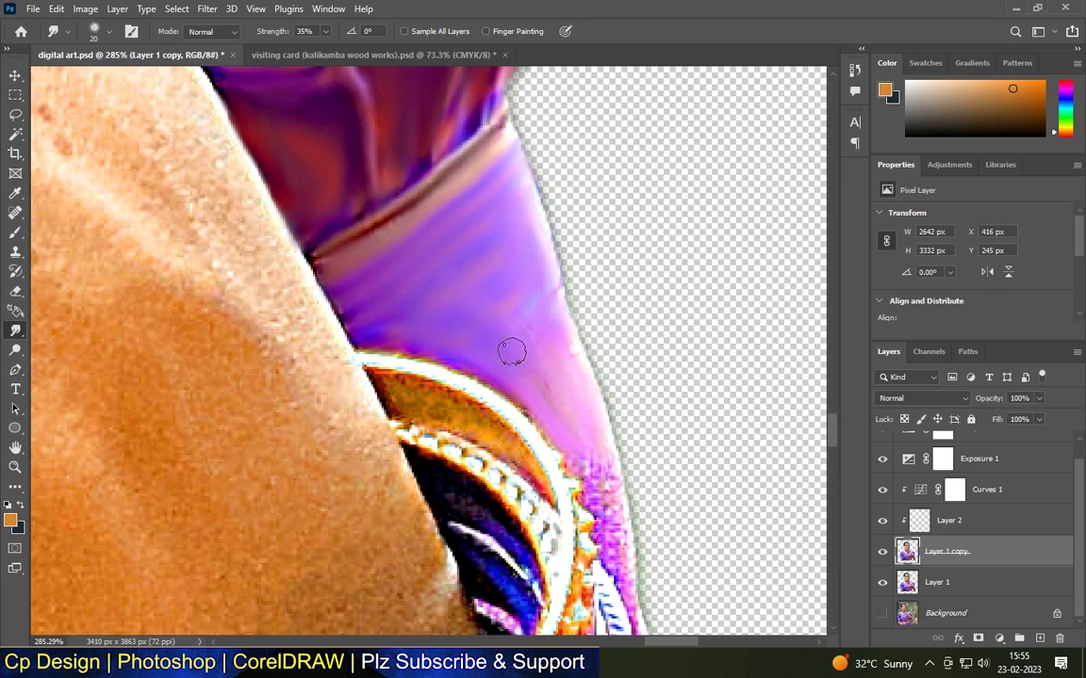
{"action": "scroll", "coordinate": [609, 495], "scroll_direction": "down", "scroll_amount": 3}
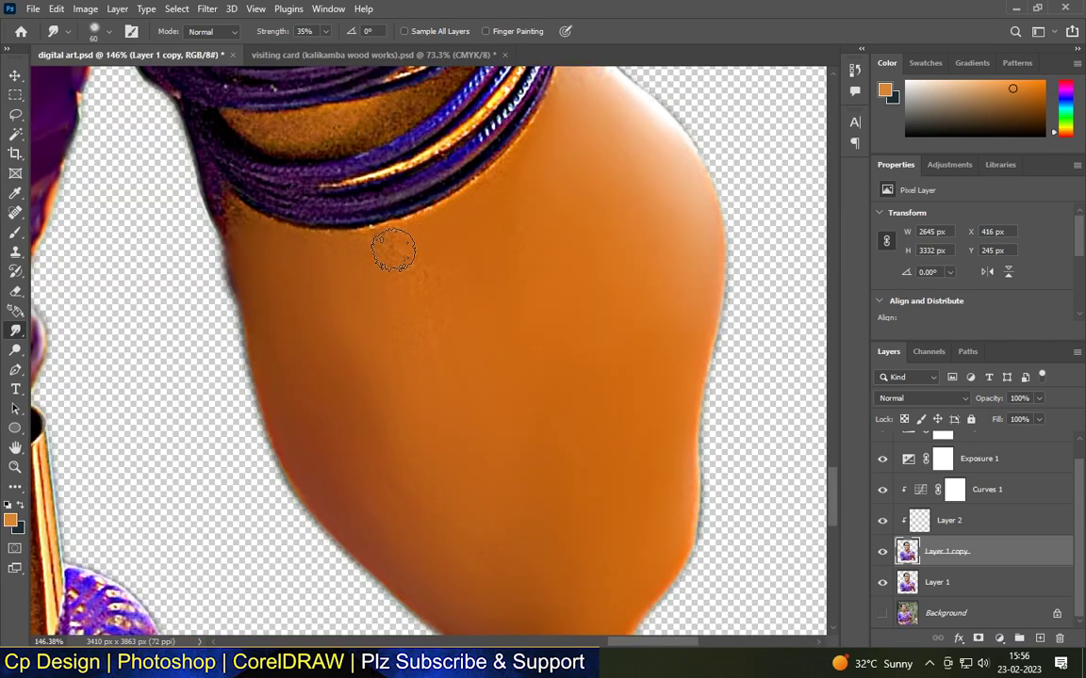
Smooth the arm skin around and between the lower bangles, reducing the brush from 60 to 25.
{"action": "scroll", "coordinate": [320, 262], "scroll_direction": "up", "scroll_amount": 2}
{"action": "key", "text": "bracketleft"}
{"action": "key", "text": "bracketleft"}
{"action": "key", "text": "bracketleft"}
{"action": "key", "text": "bracketleft"}
{"action": "key", "text": "bracketleft"}
{"action": "key", "text": "bracketleft"}
{"action": "key", "text": "bracketleft"}
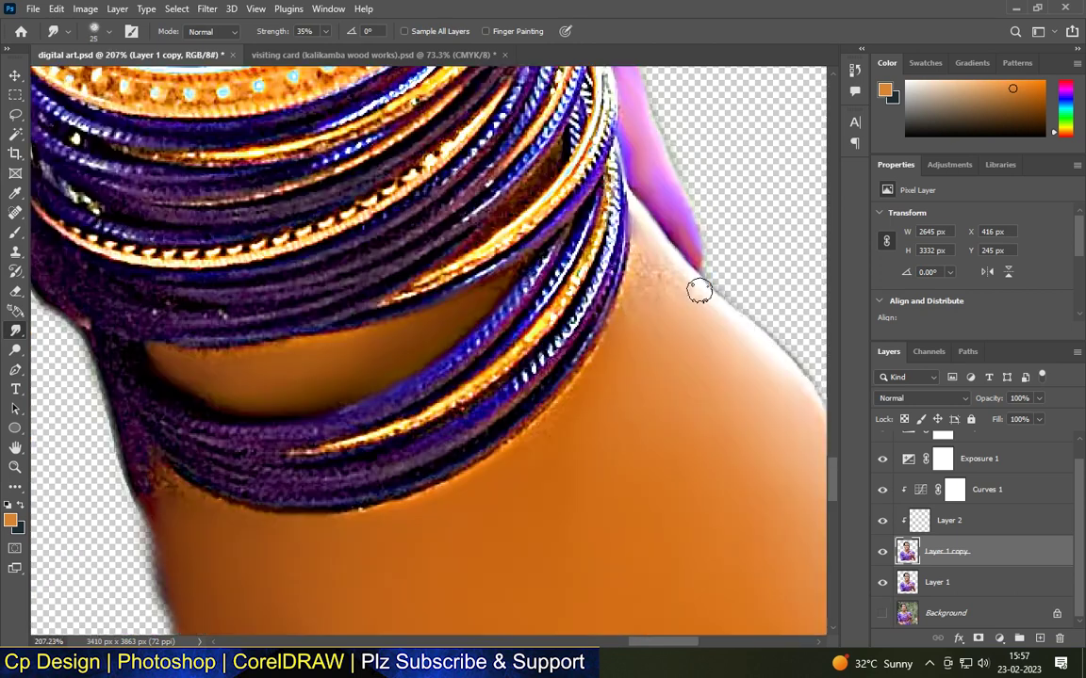
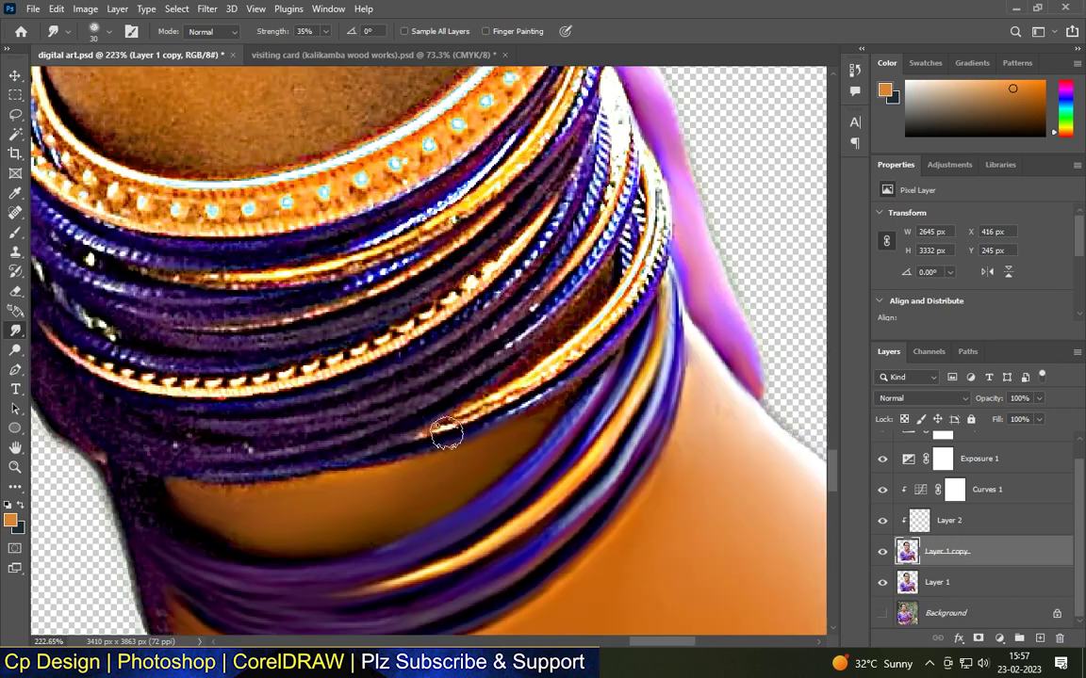
Smudge the lowest group of bangles and the gold bangle above the skin gap into smooth bands with brush size 30.
{"action": "scroll", "coordinate": [443, 436], "scroll_direction": "up", "scroll_amount": 2}
{"action": "left_click_drag", "start_coordinate": [532, 391], "coordinate": [665, 189]}
{"action": "scroll", "coordinate": [399, 367], "scroll_direction": "down", "scroll_amount": 3}
{"action": "scroll", "coordinate": [177, 449], "scroll_direction": "up", "scroll_amount": 3}
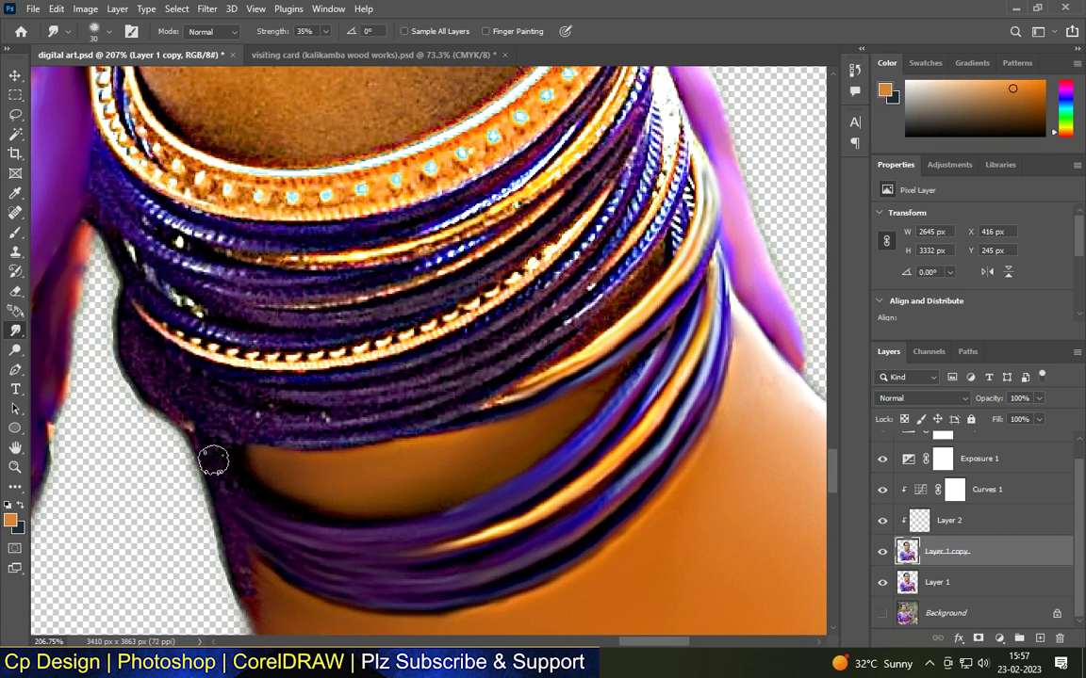
{"action": "scroll", "coordinate": [402, 455], "scroll_direction": "down", "scroll_amount": 2}
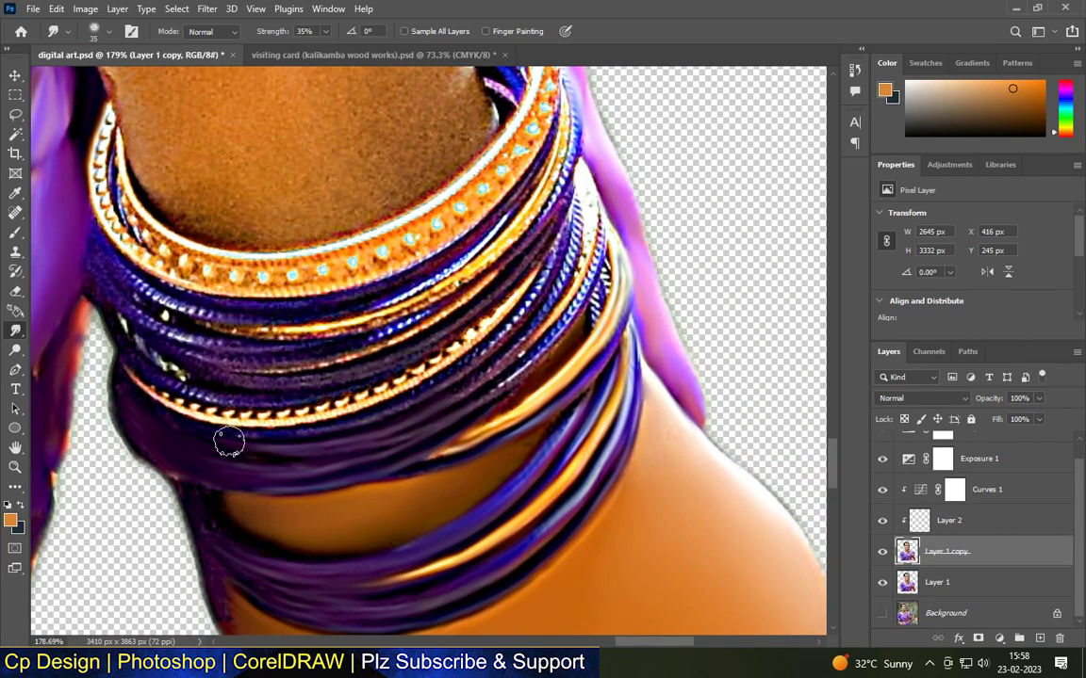
Smooth the middle purple bangles and the beaded gold bangle into clean streaks, enlarging the brush from 35 to 45.
{"action": "scroll", "coordinate": [527, 283], "scroll_direction": "up", "scroll_amount": 1}
{"action": "mouse_move", "coordinate": [189, 426]}
{"action": "left_mouse_down"}
{"action": "mouse_move", "coordinate": [323, 436]}
{"action": "mouse_move", "coordinate": [358, 383]}
{"action": "mouse_move", "coordinate": [89, 364]}
{"action": "mouse_move", "coordinate": [200, 356]}
{"action": "left_mouse_up"}
{"action": "mouse_move", "coordinate": [95, 337]}
{"action": "left_mouse_down"}
{"action": "mouse_move", "coordinate": [400, 323]}
{"action": "mouse_move", "coordinate": [416, 337]}
{"action": "mouse_move", "coordinate": [556, 188]}
{"action": "left_mouse_up"}
{"action": "scroll", "coordinate": [528, 301], "scroll_direction": "down", "scroll_amount": 6}
{"action": "scroll", "coordinate": [415, 255], "scroll_direction": "up", "scroll_amount": 4}
{"action": "key", "text": "]"}
{"action": "key", "text": "]"}
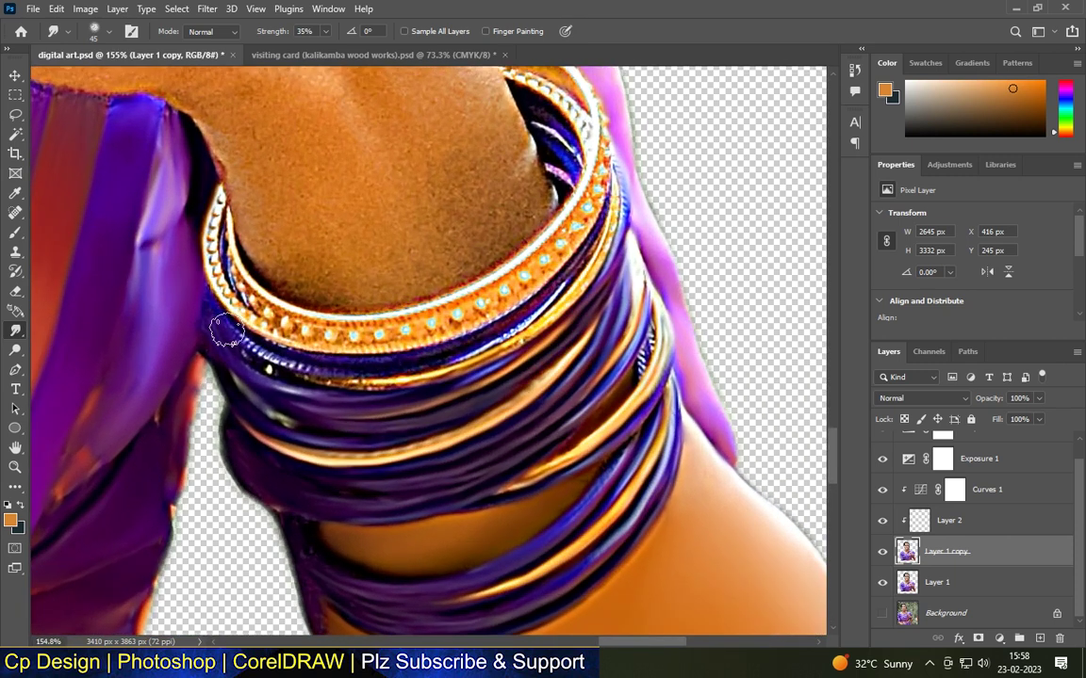
Smudge the stones and texture off the wide gold bangle and the bangles directly beneath it.
{"action": "scroll", "coordinate": [565, 264], "scroll_direction": "up", "scroll_amount": 3}
{"action": "mouse_move", "coordinate": [155, 346]}
{"action": "left_mouse_down"}
{"action": "mouse_move", "coordinate": [349, 350]}
{"action": "mouse_move", "coordinate": [452, 320]}
{"action": "mouse_move", "coordinate": [509, 245]}
{"action": "mouse_move", "coordinate": [371, 358]}
{"action": "mouse_move", "coordinate": [572, 217]}
{"action": "left_mouse_up"}
{"action": "scroll", "coordinate": [570, 218], "scroll_direction": "down", "scroll_amount": 2}
{"action": "scroll", "coordinate": [565, 221], "scroll_direction": "up", "scroll_amount": 2}
{"action": "mouse_move", "coordinate": [527, 285]}
{"action": "left_mouse_down"}
{"action": "mouse_move", "coordinate": [516, 348]}
{"action": "mouse_move", "coordinate": [507, 288]}
{"action": "left_mouse_up"}
Smooth the narrow striped details between the bangles beside the sleeve with a brush of size 15.
{"action": "scroll", "coordinate": [577, 435], "scroll_direction": "up", "scroll_amount": 3}
{"action": "key", "text": "["}
{"action": "key", "text": "["}
{"action": "key", "text": "["}
{"action": "key", "text": "["}
{"action": "key", "text": "["}
{"action": "key", "text": "["}
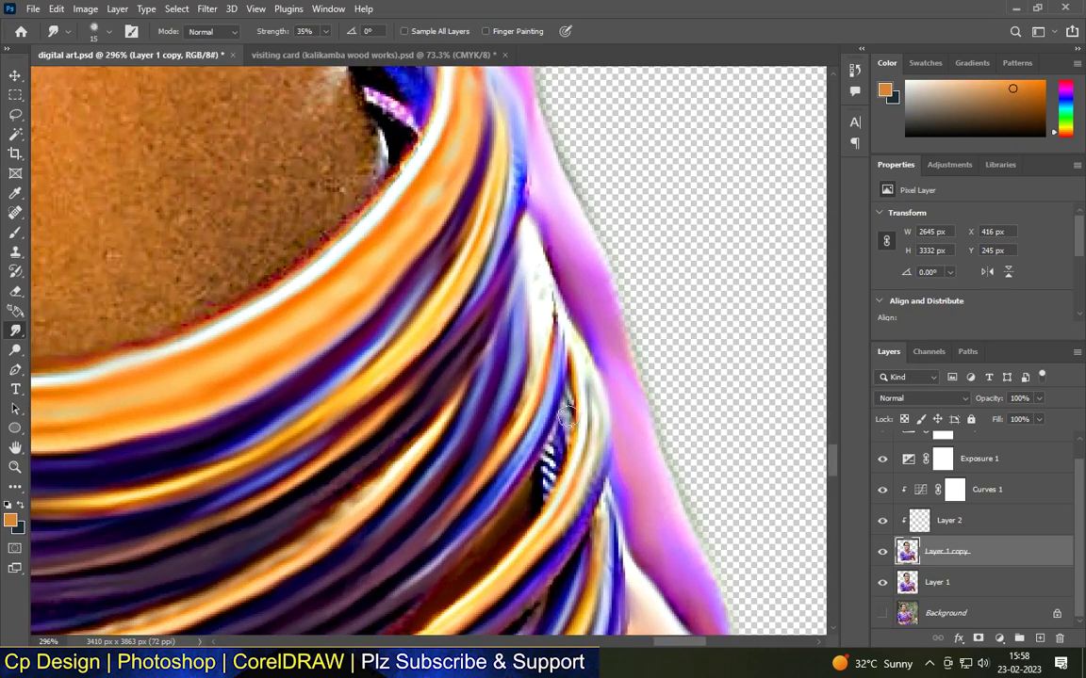
Smooth the beaded inner side of the top gold bangle behind the wrist with a brush of size 25.
{"action": "scroll", "coordinate": [533, 468], "scroll_direction": "down", "scroll_amount": 3}
{"action": "scroll", "coordinate": [387, 150], "scroll_direction": "up", "scroll_amount": 3}
{"action": "key", "text": "bracketright"}
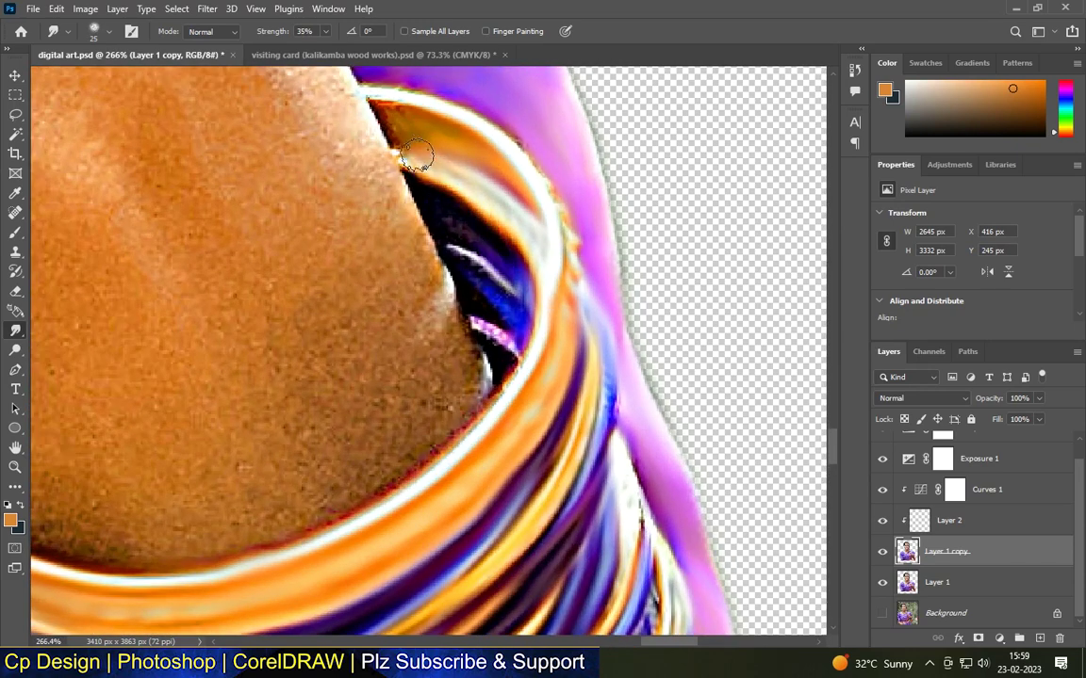
{"action": "scroll", "coordinate": [487, 330], "scroll_direction": "down", "scroll_amount": 3}
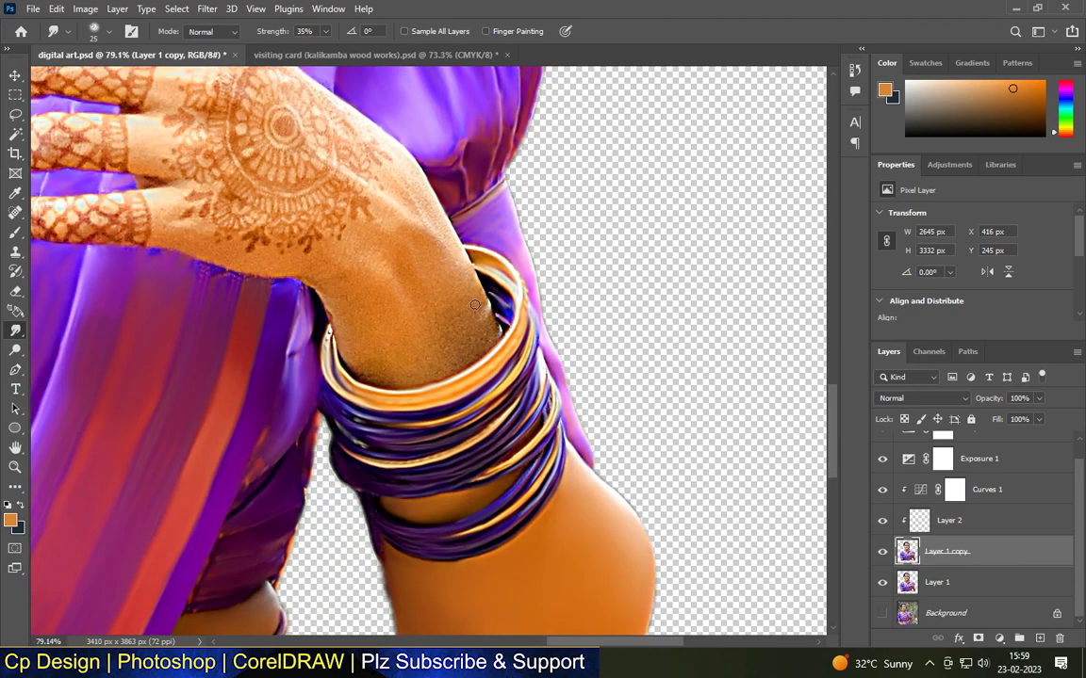
Set the Smudge strength to 30% and smooth the grainy wrist skin above the bangles with brush size 90.
{"action": "scroll", "coordinate": [368, 337], "scroll_direction": "up", "scroll_amount": 2}
{"action": "key", "text": "bracketright"}
{"action": "key", "text": "bracketright"}
{"action": "type", "text": "30"}
{"action": "key", "text": "Return"}
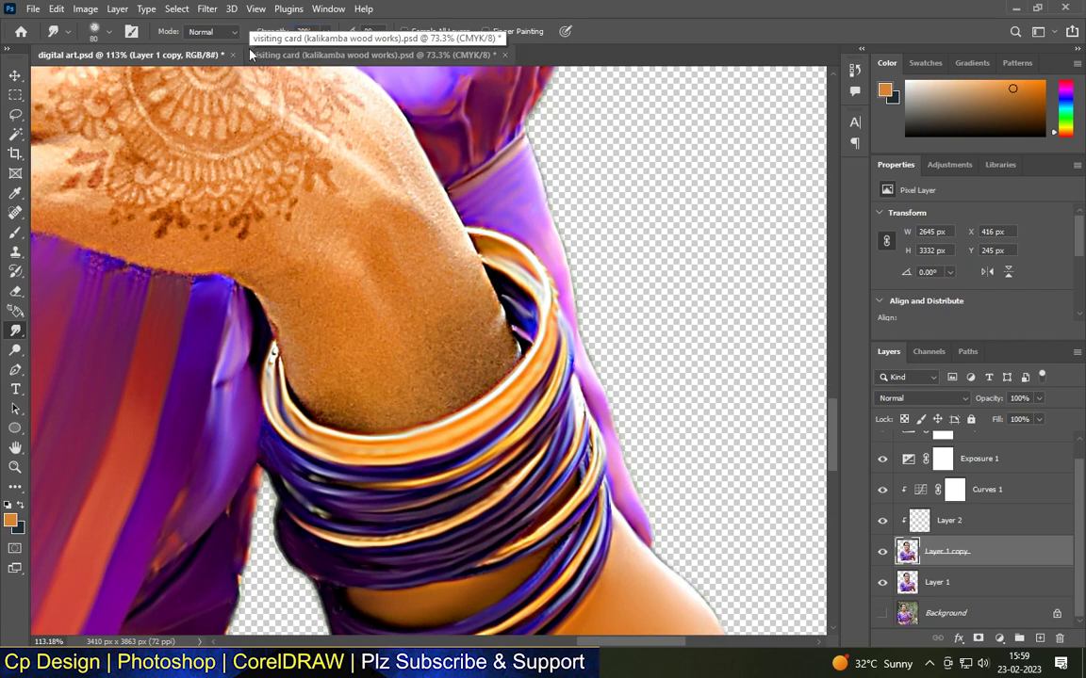
{"action": "scroll", "coordinate": [363, 391], "scroll_direction": "up", "scroll_amount": 1}
{"action": "key", "text": "bracketright"}
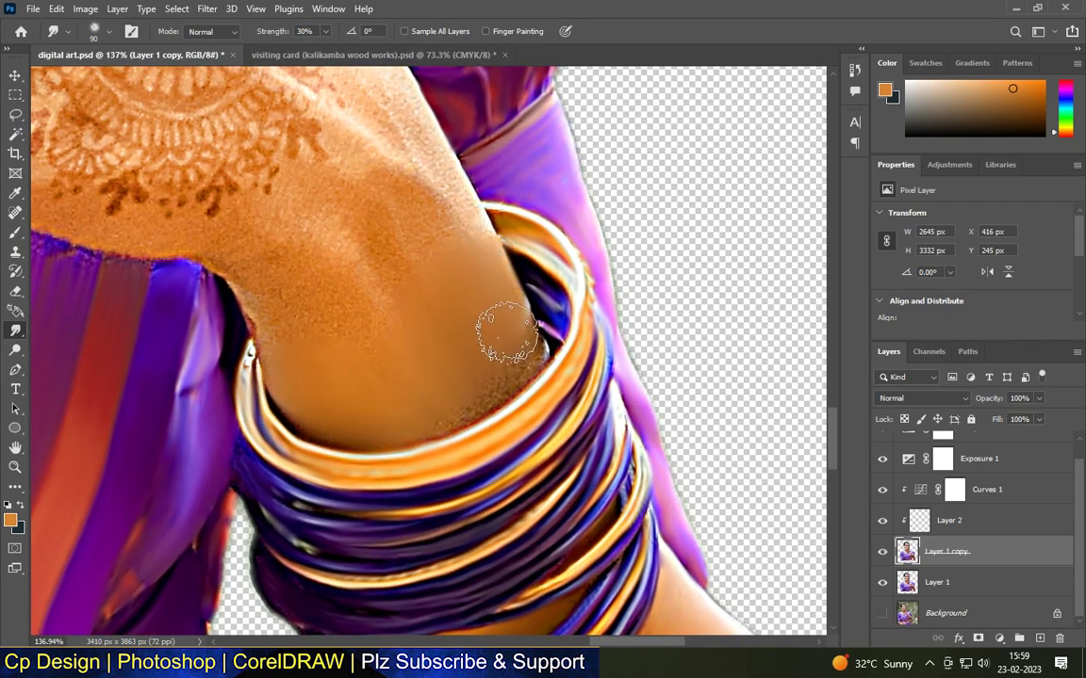
{"action": "left_click_drag", "start_coordinate": [392, 320], "coordinate": [403, 247]}
{"action": "scroll", "coordinate": [392, 320], "scroll_direction": "down", "scroll_amount": 3}
{"action": "scroll", "coordinate": [590, 471], "scroll_direction": "up", "scroll_amount": 2}
Smudge the henna off the wrist side of the back of the hand with a brush of size 90.
{"action": "key", "text": "bracketright"}
{"action": "key", "text": "bracketright"}
{"action": "key", "text": "bracketright"}
{"action": "key", "text": "bracketright"}
{"action": "key", "text": "bracketright"}
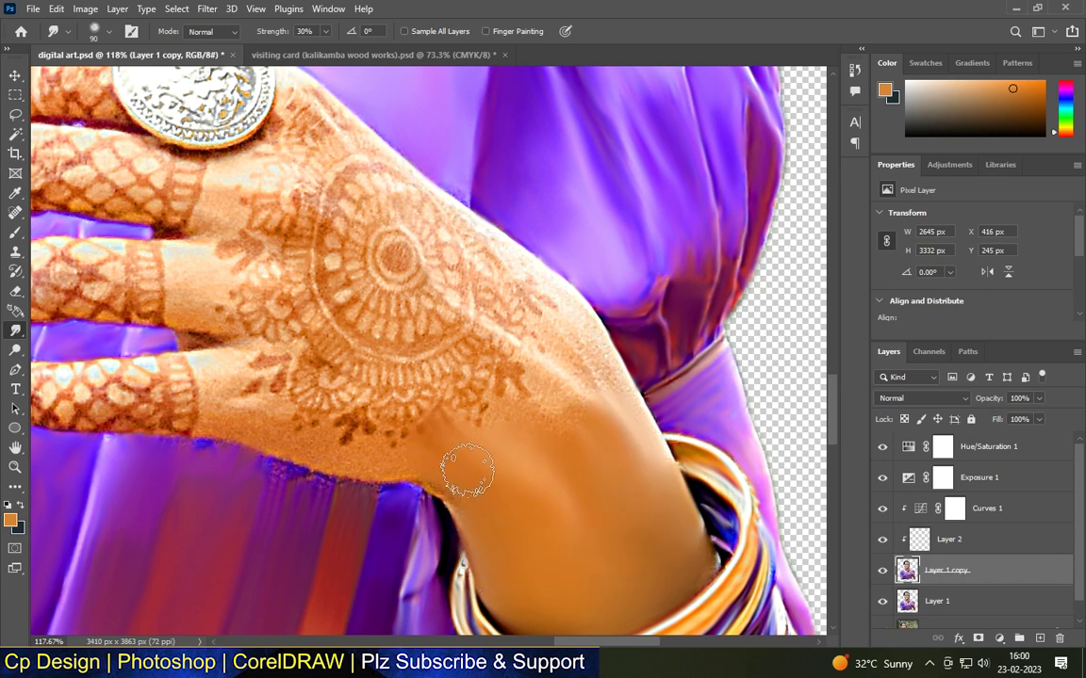
{"action": "left_click_drag", "start_coordinate": [436, 460], "coordinate": [393, 414]}
{"action": "left_click_drag", "start_coordinate": [482, 396], "coordinate": [431, 313]}
{"action": "scroll", "coordinate": [546, 273], "scroll_direction": "up", "scroll_amount": 1}
{"action": "left_click_drag", "start_coordinate": [555, 330], "coordinate": [459, 283]}
{"action": "left_click_drag", "start_coordinate": [479, 340], "coordinate": [415, 297]}
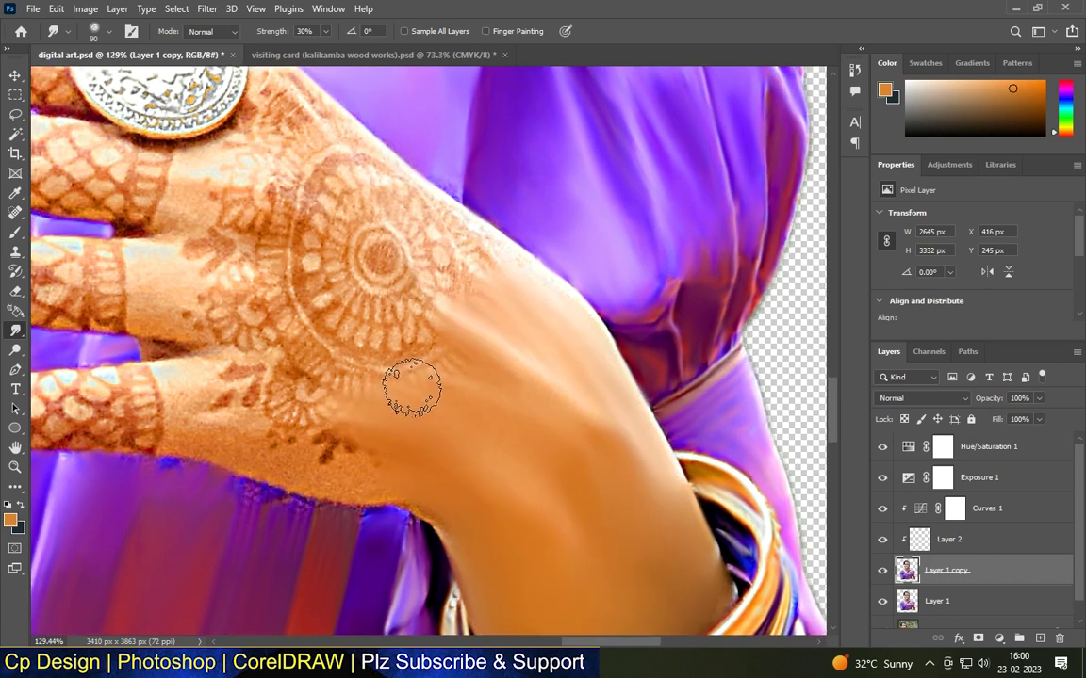
Enlarge the brush to 125 and smudge away the wrist-side half of the round henna mandala.
{"action": "key", "text": "bracketright"}
{"action": "key", "text": "bracketright"}
{"action": "left_click_drag", "start_coordinate": [431, 386], "coordinate": [395, 334]}
{"action": "mouse_move", "coordinate": [507, 330]}
{"action": "left_mouse_down"}
{"action": "mouse_move", "coordinate": [465, 272]}
{"action": "mouse_move", "coordinate": [379, 237]}
{"action": "left_mouse_up"}
{"action": "scroll", "coordinate": [556, 382], "scroll_direction": "down", "scroll_amount": 4}
{"action": "scroll", "coordinate": [545, 438], "scroll_direction": "up", "scroll_amount": 3}
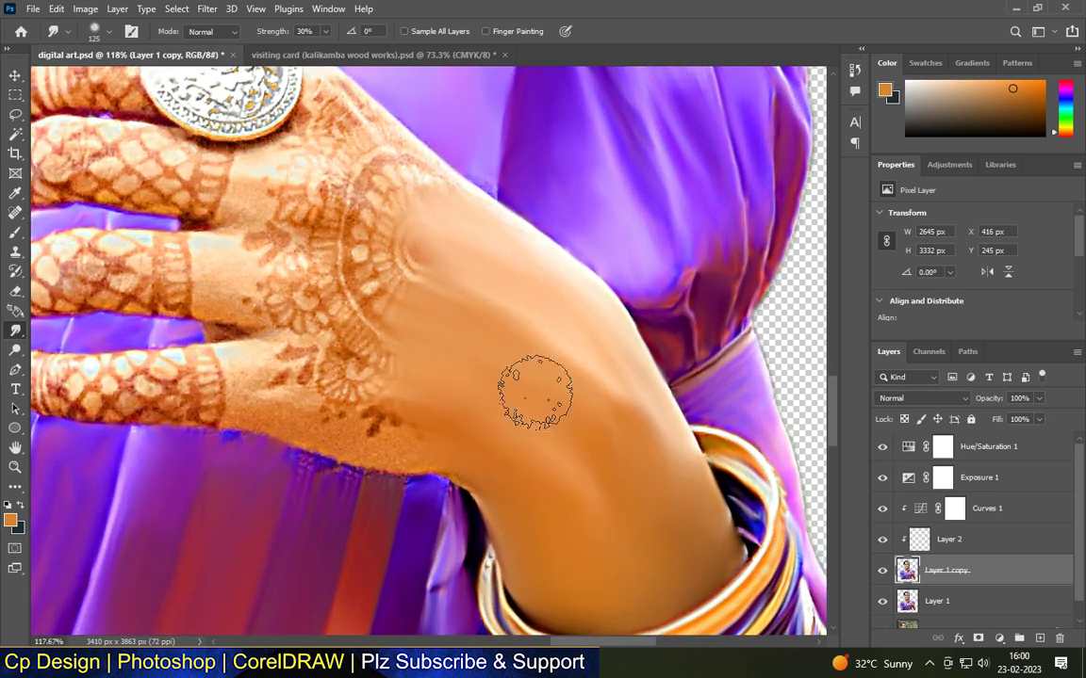
Smudge the rest of the henna mandala off the back of the hand with a smaller brush.
{"action": "scroll", "coordinate": [621, 497], "scroll_direction": "up", "scroll_amount": 2}
{"action": "key", "text": "bracketleft"}
{"action": "key", "text": "bracketleft"}
{"action": "key", "text": "bracketleft"}
{"action": "key", "text": "bracketleft"}
{"action": "key", "text": "bracketleft"}
{"action": "key", "text": "bracketleft"}
{"action": "scroll", "coordinate": [529, 509], "scroll_direction": "up", "scroll_amount": 1}
{"action": "left_click_drag", "start_coordinate": [396, 401], "coordinate": [293, 344]}
Blend the henna out of the knuckle area beside the coin ring with a brush of size 80.
{"action": "key", "text": "bracketright"}
{"action": "mouse_move", "coordinate": [401, 372]}
{"action": "left_mouse_down"}
{"action": "mouse_move", "coordinate": [325, 325]}
{"action": "mouse_move", "coordinate": [353, 325]}
{"action": "mouse_move", "coordinate": [325, 273]}
{"action": "left_mouse_up"}
{"action": "scroll", "coordinate": [377, 462], "scroll_direction": "down", "scroll_amount": 5}
{"action": "scroll", "coordinate": [330, 325], "scroll_direction": "up", "scroll_amount": 4}
{"action": "scroll", "coordinate": [349, 315], "scroll_direction": "up", "scroll_amount": 2}
{"action": "mouse_move", "coordinate": [352, 408]}
{"action": "left_mouse_down"}
{"action": "mouse_move", "coordinate": [431, 377]}
{"action": "mouse_move", "coordinate": [490, 410]}
{"action": "mouse_move", "coordinate": [392, 462]}
{"action": "mouse_move", "coordinate": [452, 414]}
{"action": "mouse_move", "coordinate": [428, 339]}
{"action": "mouse_move", "coordinate": [541, 291]}
{"action": "mouse_move", "coordinate": [431, 226]}
{"action": "mouse_move", "coordinate": [388, 149]}
{"action": "mouse_move", "coordinate": [430, 203]}
{"action": "mouse_move", "coordinate": [515, 257]}
{"action": "mouse_move", "coordinate": [628, 358]}
{"action": "mouse_move", "coordinate": [387, 303]}
{"action": "left_mouse_up"}
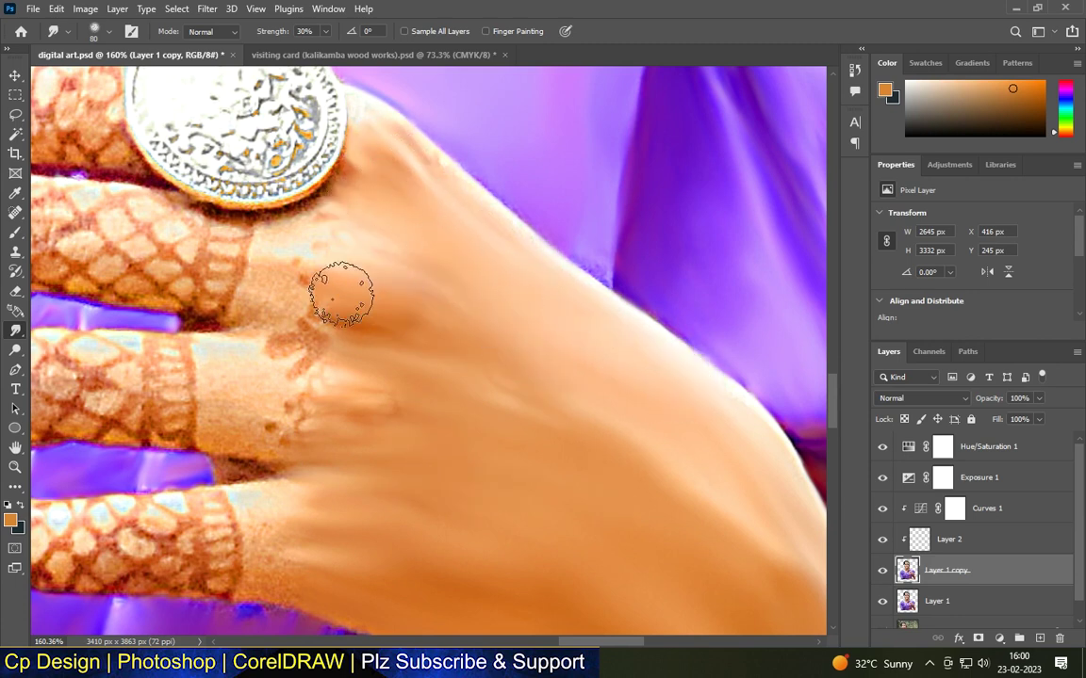
Smudge the henna off the finger bases and clean the hand's upper edge against the saree, with brush size 45.
{"action": "left_click_drag", "start_coordinate": [227, 367], "coordinate": [251, 400]}
{"action": "mouse_move", "coordinate": [234, 492]}
{"action": "left_mouse_down"}
{"action": "mouse_move", "coordinate": [272, 514]}
{"action": "mouse_move", "coordinate": [308, 513]}
{"action": "left_mouse_up"}
{"action": "scroll", "coordinate": [308, 514], "scroll_direction": "up", "scroll_amount": 2}
{"action": "mouse_move", "coordinate": [281, 382]}
{"action": "left_mouse_down"}
{"action": "mouse_move", "coordinate": [316, 367]}
{"action": "mouse_move", "coordinate": [363, 400]}
{"action": "mouse_move", "coordinate": [349, 418]}
{"action": "mouse_move", "coordinate": [372, 355]}
{"action": "mouse_move", "coordinate": [405, 418]}
{"action": "mouse_move", "coordinate": [376, 469]}
{"action": "left_mouse_up"}
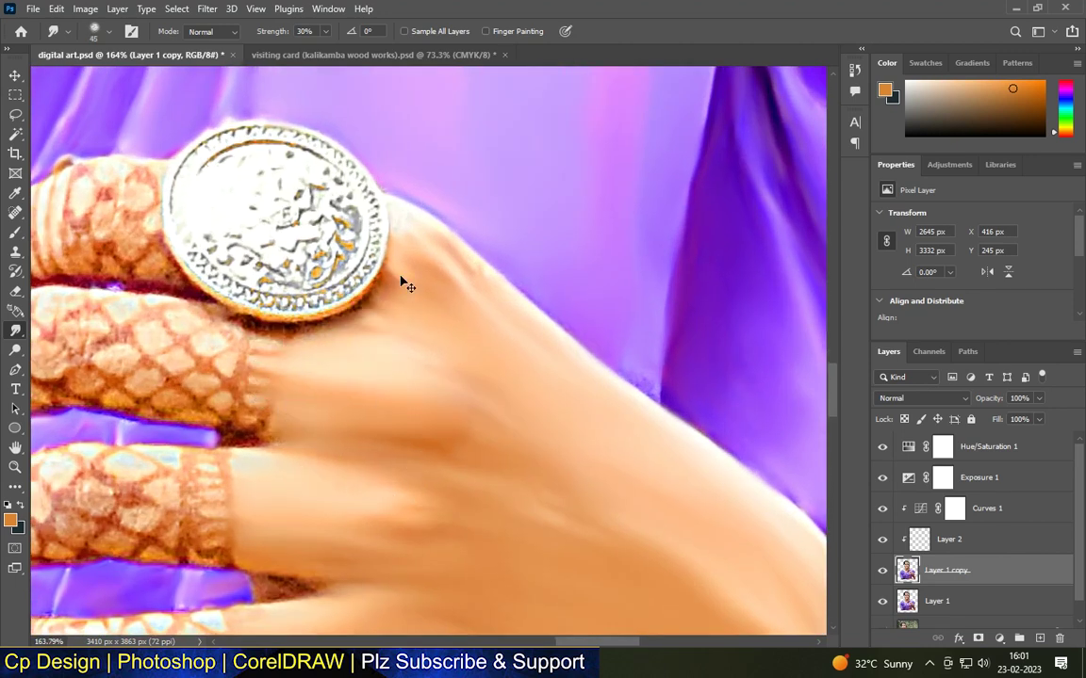
{"action": "left_click_drag", "start_coordinate": [727, 409], "coordinate": [638, 327]}
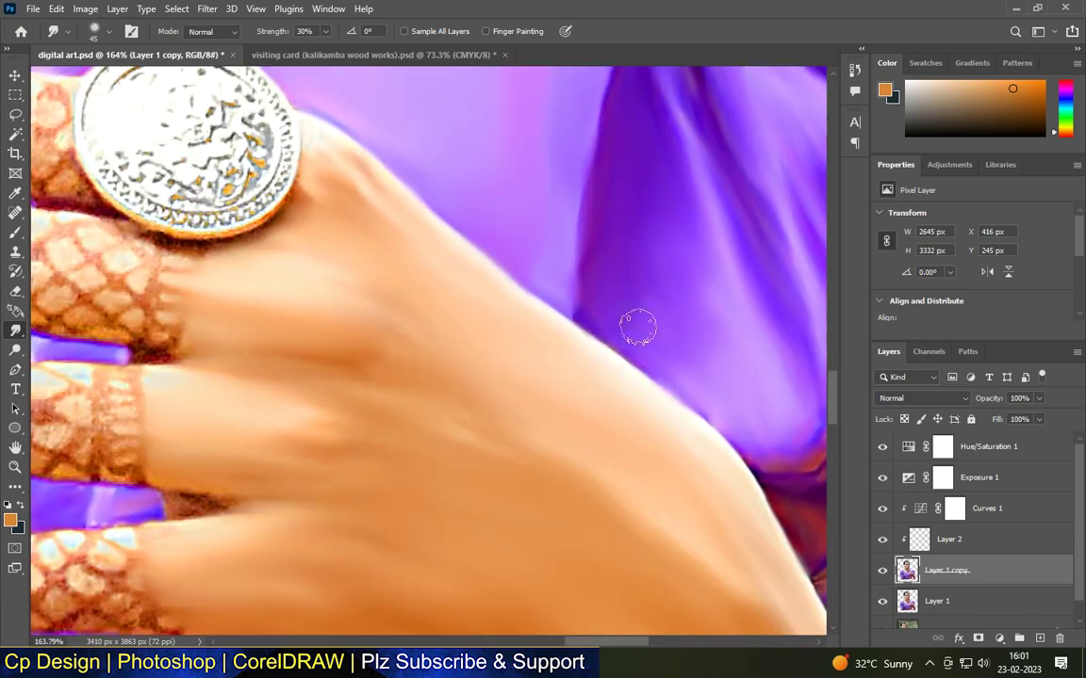
Smooth the dark gaps between the finger bases with a brush of size 30.
{"action": "scroll", "coordinate": [495, 295], "scroll_direction": "down", "scroll_amount": 10}
{"action": "scroll", "coordinate": [354, 278], "scroll_direction": "up", "scroll_amount": 14}
{"action": "key", "text": "bracketleft"}
{"action": "key", "text": "bracketleft"}
{"action": "key", "text": "bracketleft"}
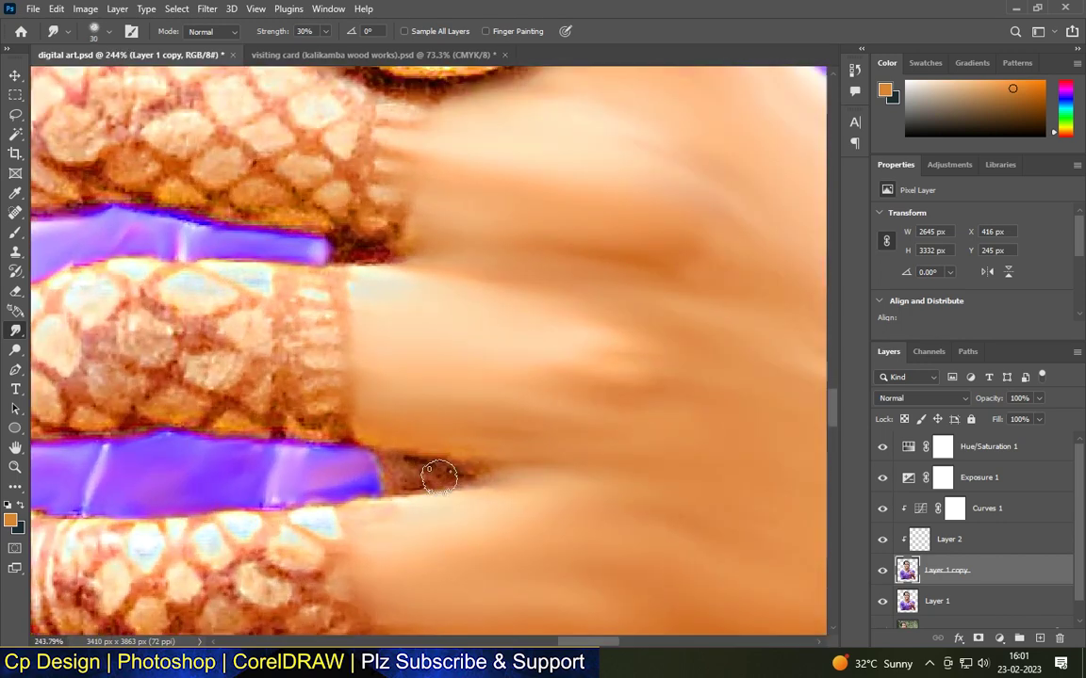
{"action": "scroll", "coordinate": [414, 256], "scroll_direction": "down", "scroll_amount": 6}
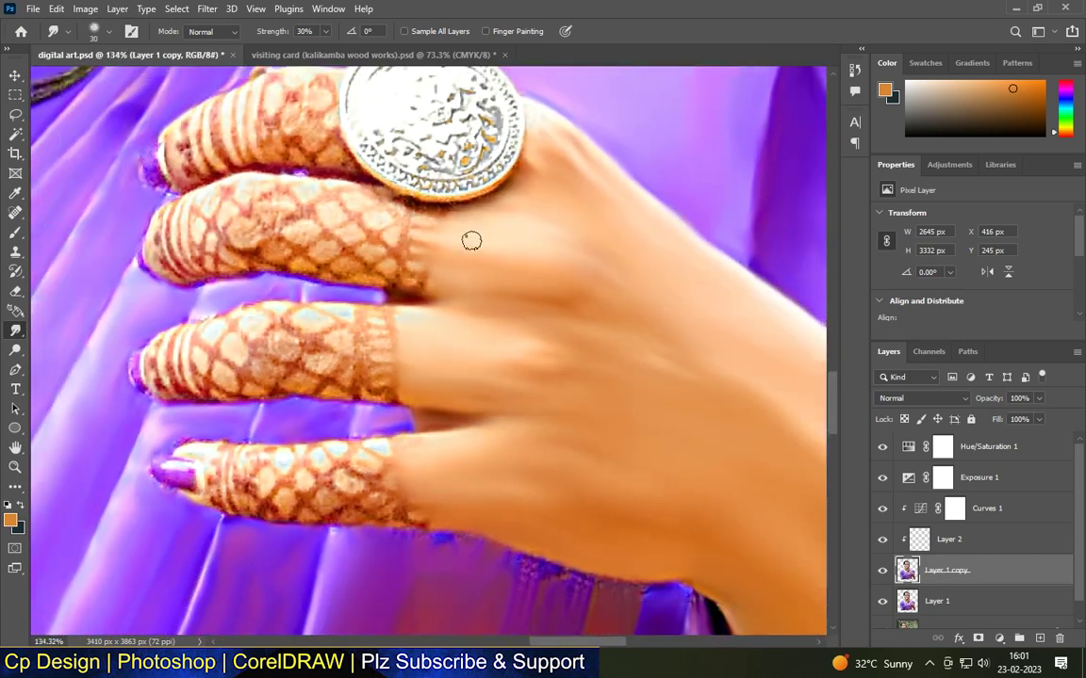
Smudge the henna pattern off the little finger with a brush of size 60.
{"action": "scroll", "coordinate": [326, 476], "scroll_direction": "up", "scroll_amount": 5}
{"action": "key", "text": "bracketright"}
{"action": "key", "text": "bracketright"}
{"action": "key", "text": "bracketright"}
{"action": "mouse_move", "coordinate": [369, 487]}
{"action": "left_mouse_down"}
{"action": "mouse_move", "coordinate": [349, 470]}
{"action": "mouse_move", "coordinate": [464, 504]}
{"action": "mouse_move", "coordinate": [315, 514]}
{"action": "mouse_move", "coordinate": [213, 480]}
{"action": "mouse_move", "coordinate": [254, 466]}
{"action": "mouse_move", "coordinate": [311, 478]}
{"action": "left_mouse_up"}
{"action": "scroll", "coordinate": [311, 478], "scroll_direction": "down", "scroll_amount": 4}
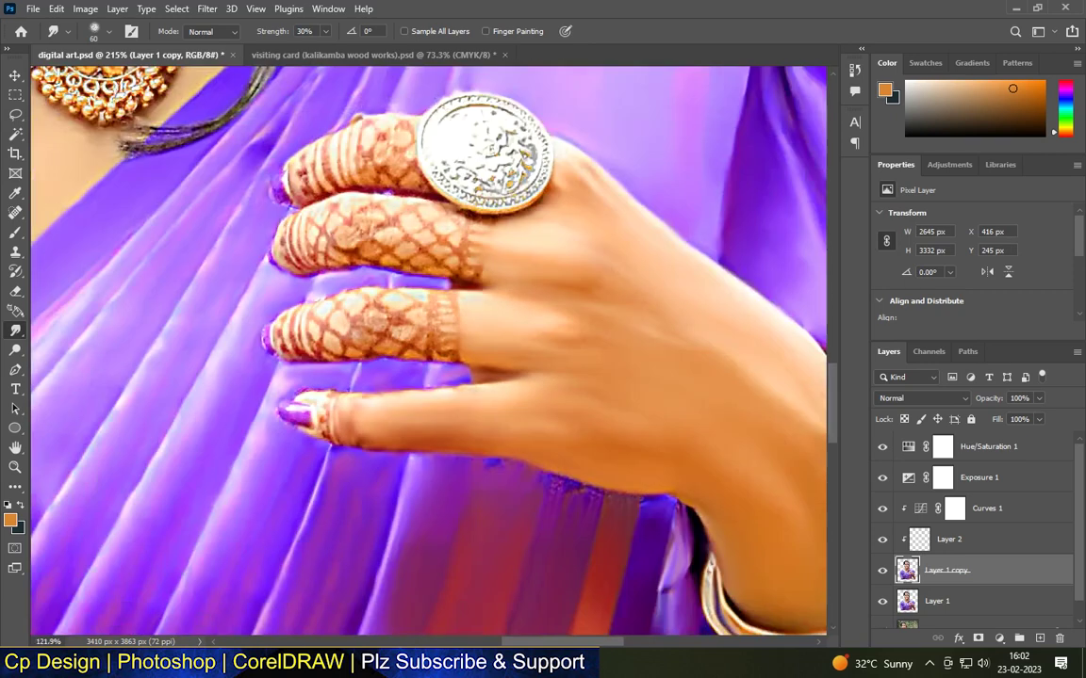
Smooth the little finger's nail and the henna bands at its tip with a brush of size 15.
{"action": "scroll", "coordinate": [331, 395], "scroll_direction": "up", "scroll_amount": 5}
{"action": "key", "text": "bracketleft"}
{"action": "key", "text": "bracketleft"}
{"action": "key", "text": "bracketleft"}
{"action": "key", "text": "bracketleft"}
{"action": "key", "text": "bracketleft"}
{"action": "key", "text": "bracketleft"}
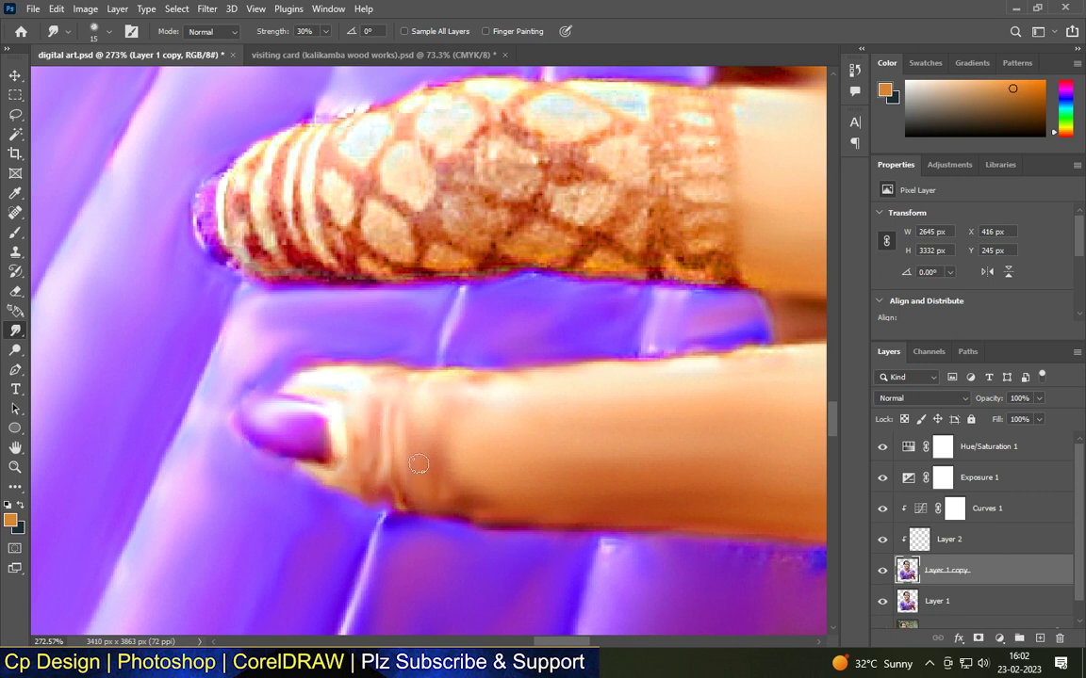
{"action": "scroll", "coordinate": [418, 463], "scroll_direction": "down", "scroll_amount": 4}
{"action": "scroll", "coordinate": [562, 481], "scroll_direction": "up", "scroll_amount": 3}
Smooth the ragged saree edge below the hand and little finger, using brush sizes 25 to 30.
{"action": "key", "text": "bracketright"}
{"action": "scroll", "coordinate": [351, 504], "scroll_direction": "down", "scroll_amount": 3}
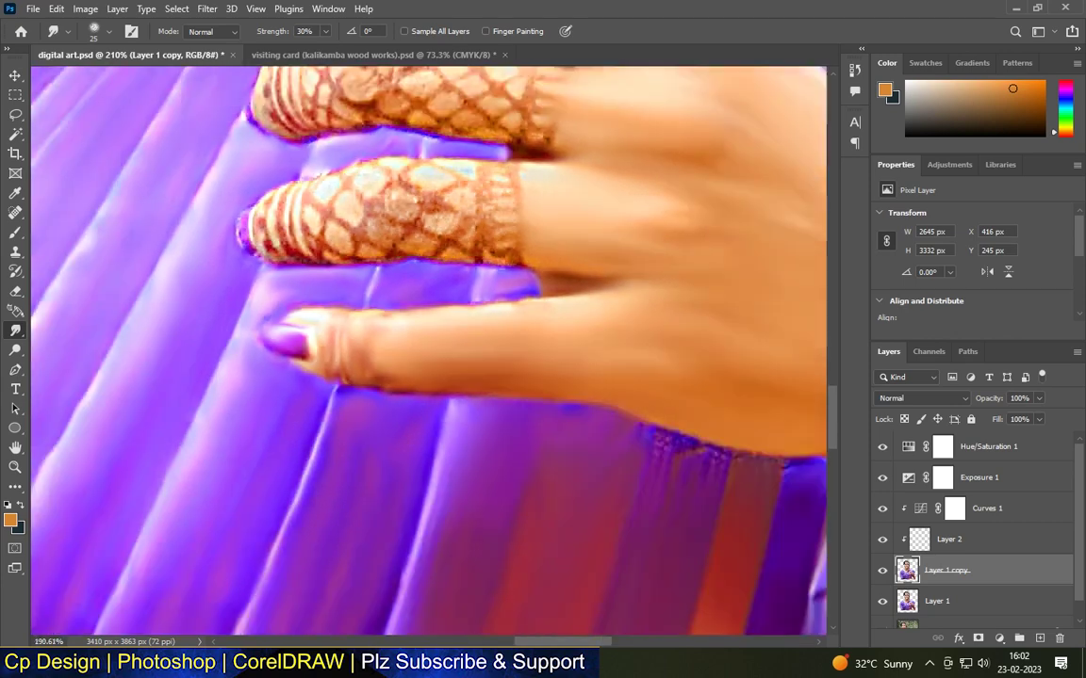
{"action": "scroll", "coordinate": [497, 400], "scroll_direction": "up", "scroll_amount": 2}
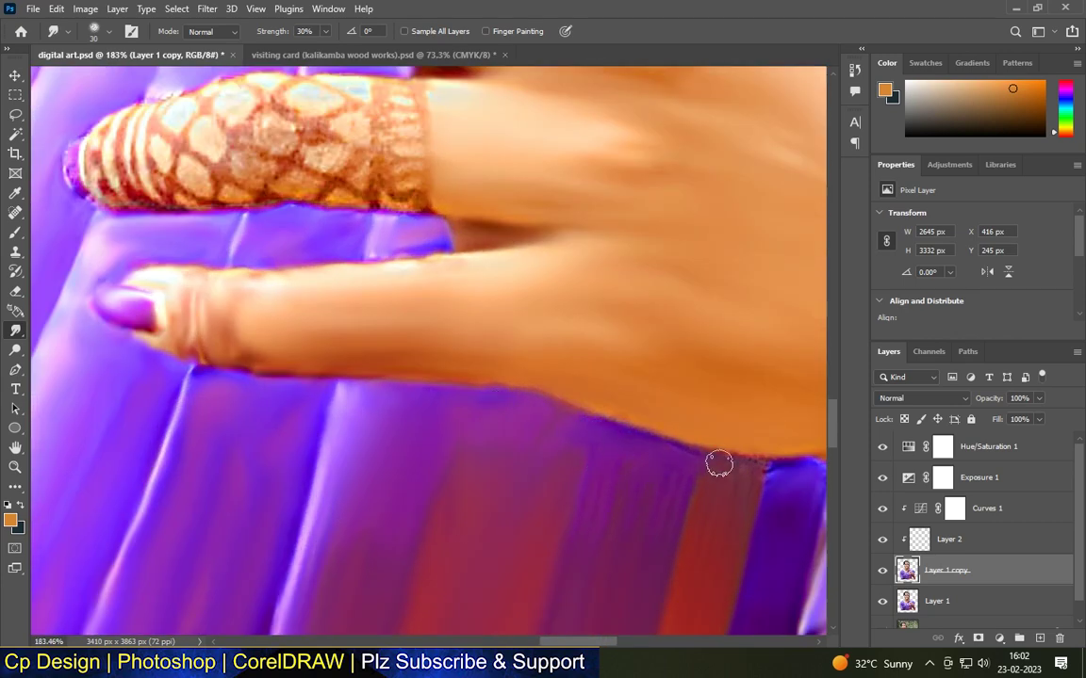
{"action": "scroll", "coordinate": [718, 463], "scroll_direction": "down", "scroll_amount": 3}
{"action": "scroll", "coordinate": [506, 416], "scroll_direction": "up", "scroll_amount": 1}
{"action": "scroll", "coordinate": [506, 416], "scroll_direction": "down", "scroll_amount": 1}
{"action": "scroll", "coordinate": [471, 376], "scroll_direction": "up", "scroll_amount": 3}
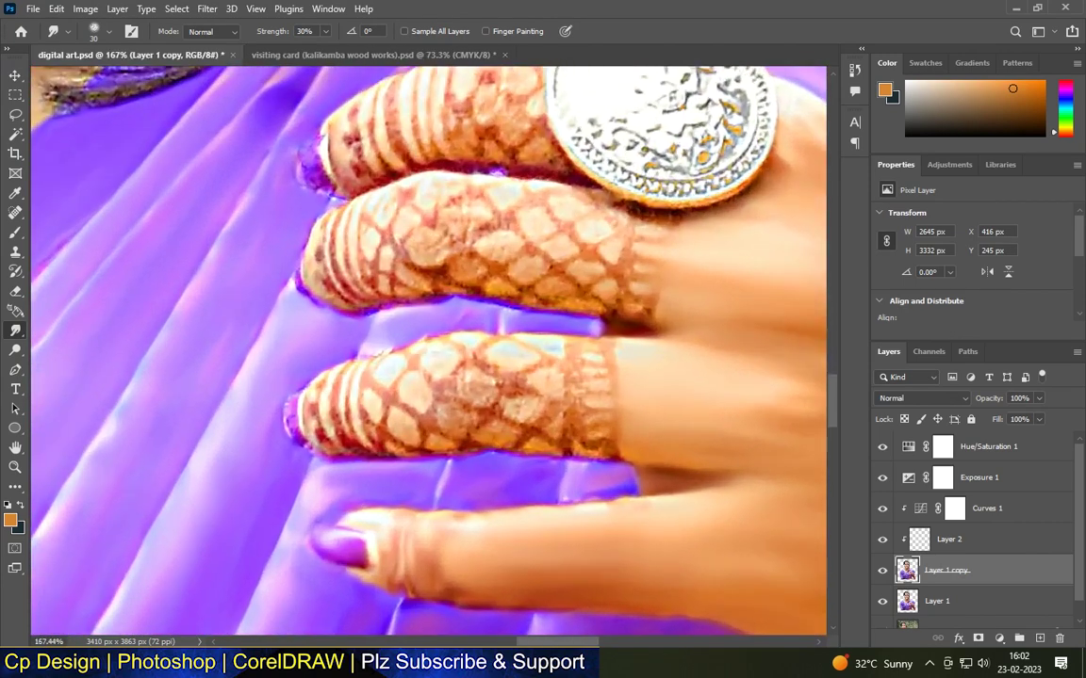
Enlarge the brush and smudge the net-like henna pattern off the ring finger.
{"action": "scroll", "coordinate": [513, 486], "scroll_direction": "up", "scroll_amount": 1}
{"action": "scroll", "coordinate": [377, 405], "scroll_direction": "down", "scroll_amount": 1}
{"action": "scroll", "coordinate": [565, 365], "scroll_direction": "up", "scroll_amount": 1}
{"action": "key", "text": "bracketright"}
{"action": "key", "text": "bracketright"}
{"action": "key", "text": "bracketright"}
{"action": "key", "text": "bracketright"}
{"action": "mouse_move", "coordinate": [455, 348]}
{"action": "left_mouse_down"}
{"action": "mouse_move", "coordinate": [530, 382]}
{"action": "mouse_move", "coordinate": [591, 342]}
{"action": "mouse_move", "coordinate": [590, 415]}
{"action": "mouse_move", "coordinate": [535, 417]}
{"action": "mouse_move", "coordinate": [631, 358]}
{"action": "left_mouse_up"}
Smudge the remaining henna bands off the ring finger and smooth its nail, reducing the brush size to 15.
{"action": "scroll", "coordinate": [337, 367], "scroll_direction": "up", "scroll_amount": 1}
{"action": "key", "text": "bracketleft"}
{"action": "key", "text": "bracketleft"}
{"action": "key", "text": "bracketleft"}
{"action": "mouse_move", "coordinate": [327, 387]}
{"action": "left_mouse_down"}
{"action": "mouse_move", "coordinate": [310, 436]}
{"action": "mouse_move", "coordinate": [352, 369]}
{"action": "mouse_move", "coordinate": [420, 412]}
{"action": "left_mouse_up"}
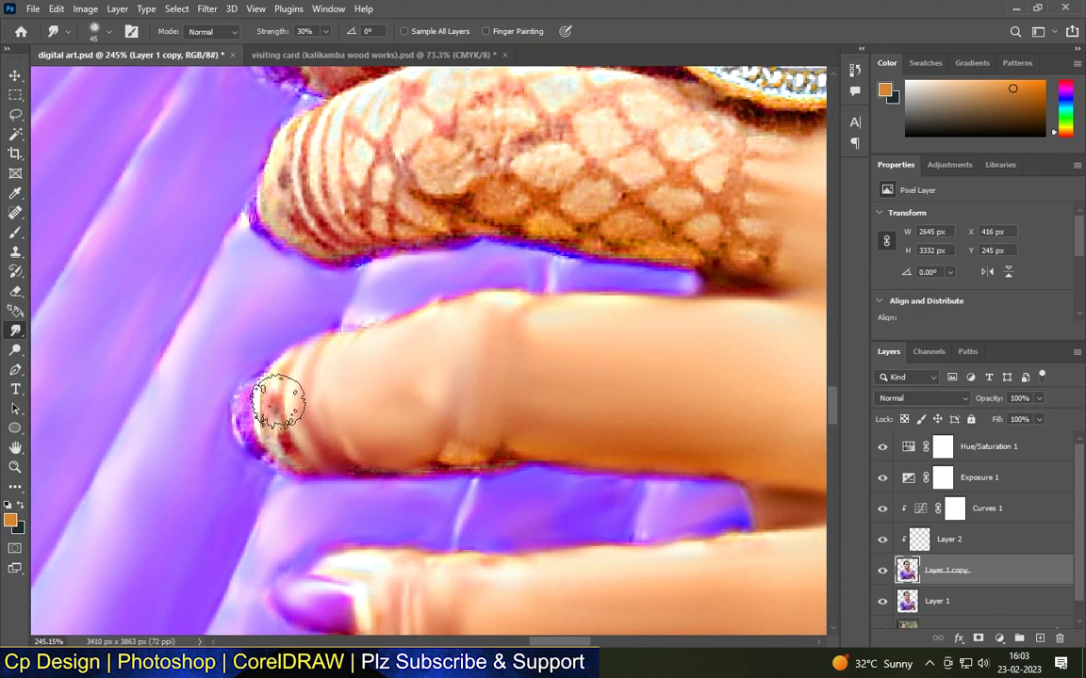
{"action": "key", "text": "bracketleft"}
{"action": "key", "text": "bracketleft"}
{"action": "key", "text": "bracketleft"}
{"action": "key", "text": "bracketleft"}
{"action": "key", "text": "bracketleft"}
{"action": "key", "text": "bracketleft"}
{"action": "scroll", "coordinate": [245, 405], "scroll_direction": "up", "scroll_amount": 2}
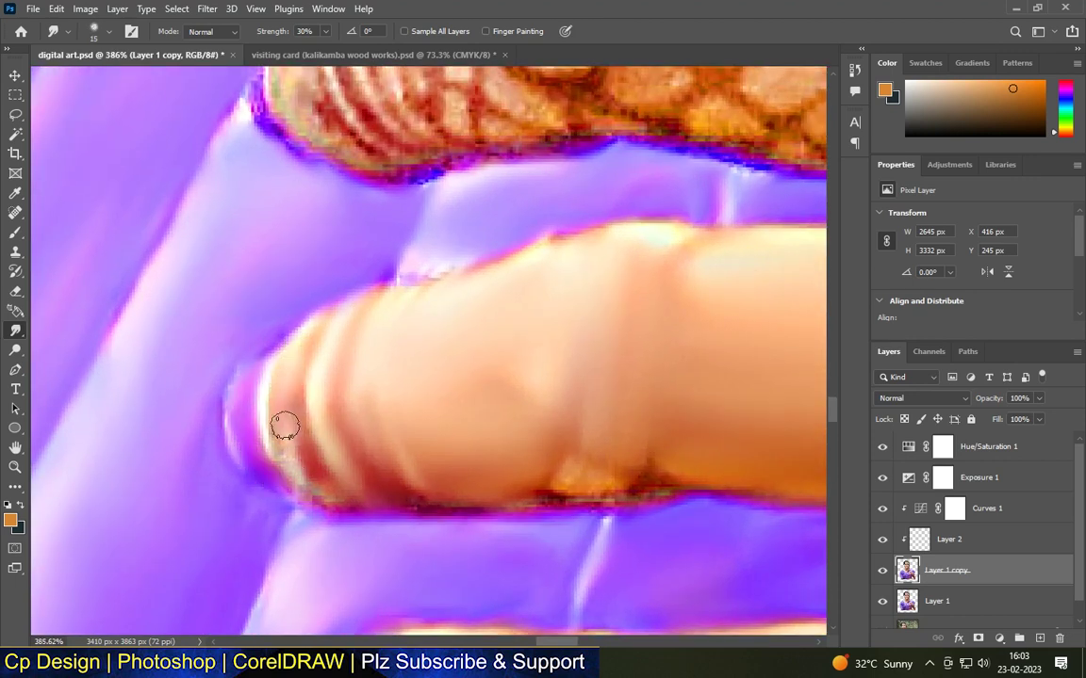
Smudge the net-like henna pattern off the middle finger, working from the knuckle towards the tip with a brush of up to size 70.
{"action": "scroll", "coordinate": [367, 366], "scroll_direction": "down", "scroll_amount": 5}
{"action": "scroll", "coordinate": [395, 382], "scroll_direction": "up", "scroll_amount": 3}
{"action": "key", "text": "bracketright"}
{"action": "key", "text": "bracketright"}
{"action": "key", "text": "bracketright"}
{"action": "key", "text": "bracketright"}
{"action": "key", "text": "bracketright"}
{"action": "key", "text": "bracketright"}
{"action": "key", "text": "bracketright"}
{"action": "key", "text": "bracketright"}
{"action": "mouse_move", "coordinate": [316, 329]}
{"action": "left_mouse_down"}
{"action": "mouse_move", "coordinate": [273, 365]}
{"action": "mouse_move", "coordinate": [437, 249]}
{"action": "left_mouse_up"}
{"action": "scroll", "coordinate": [377, 302], "scroll_direction": "down", "scroll_amount": 3}
{"action": "key", "text": "bracketleft"}
{"action": "key", "text": "bracketleft"}
{"action": "key", "text": "bracketleft"}
{"action": "key", "text": "bracketleft"}
{"action": "mouse_move", "coordinate": [460, 304]}
{"action": "left_mouse_down"}
{"action": "mouse_move", "coordinate": [552, 285]}
{"action": "mouse_move", "coordinate": [407, 327]}
{"action": "mouse_move", "coordinate": [535, 365]}
{"action": "left_mouse_up"}
{"action": "scroll", "coordinate": [444, 304], "scroll_direction": "up", "scroll_amount": 1}
{"action": "key", "text": "bracketright"}
{"action": "key", "text": "bracketright"}
{"action": "key", "text": "bracketright"}
{"action": "key", "text": "bracketright"}
{"action": "key", "text": "bracketright"}
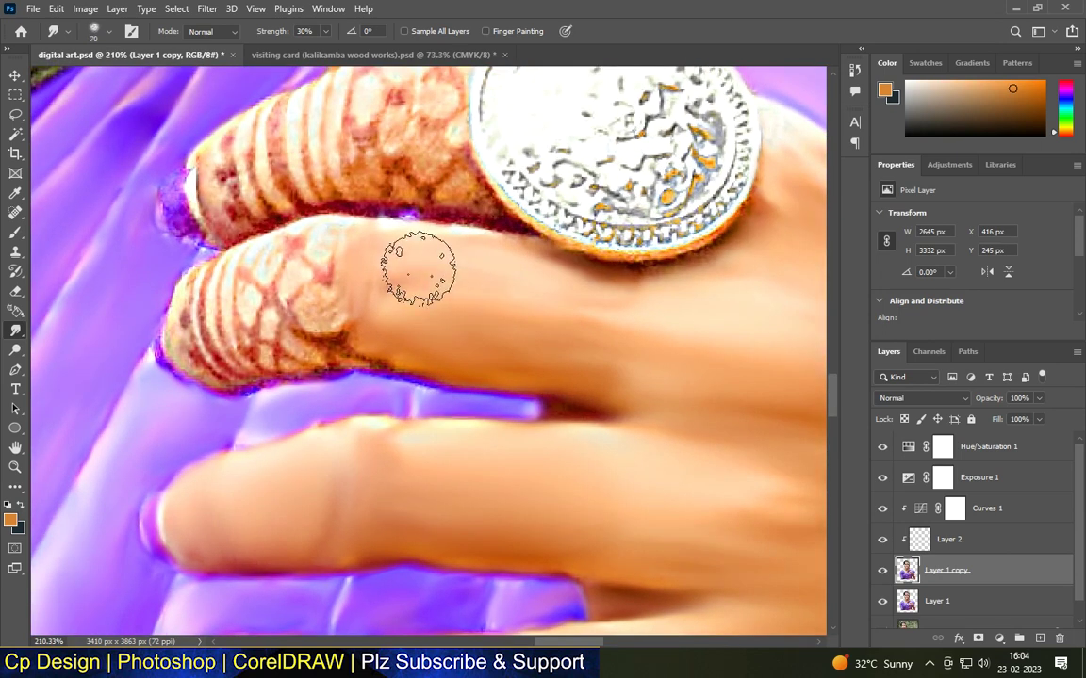
Reduce the brush size and smudge the henna bands off the middle finger's tip.
{"action": "scroll", "coordinate": [603, 316], "scroll_direction": "down", "scroll_amount": 1}
{"action": "scroll", "coordinate": [202, 300], "scroll_direction": "up", "scroll_amount": 4}
{"action": "key", "text": "bracketleft"}
{"action": "key", "text": "bracketleft"}
{"action": "key", "text": "bracketleft"}
{"action": "key", "text": "bracketleft"}
{"action": "key", "text": "bracketleft"}
{"action": "key", "text": "bracketleft"}
{"action": "mouse_move", "coordinate": [350, 282]}
{"action": "left_mouse_down"}
{"action": "mouse_move", "coordinate": [417, 250]}
{"action": "mouse_move", "coordinate": [358, 278]}
{"action": "mouse_move", "coordinate": [417, 392]}
{"action": "mouse_move", "coordinate": [424, 327]}
{"action": "mouse_move", "coordinate": [393, 368]}
{"action": "mouse_move", "coordinate": [295, 303]}
{"action": "mouse_move", "coordinate": [311, 389]}
{"action": "mouse_move", "coordinate": [339, 336]}
{"action": "left_mouse_up"}
Smudge the henna off the index finger beside the coin ring and refine its edge with a brush of size 20.
{"action": "key", "text": "bracketright"}
{"action": "key", "text": "bracketright"}
{"action": "scroll", "coordinate": [396, 344], "scroll_direction": "up", "scroll_amount": 3}
{"action": "mouse_move", "coordinate": [472, 364]}
{"action": "left_mouse_down"}
{"action": "mouse_move", "coordinate": [484, 397]}
{"action": "mouse_move", "coordinate": [591, 310]}
{"action": "mouse_move", "coordinate": [574, 395]}
{"action": "mouse_move", "coordinate": [387, 322]}
{"action": "mouse_move", "coordinate": [381, 351]}
{"action": "mouse_move", "coordinate": [248, 396]}
{"action": "mouse_move", "coordinate": [267, 461]}
{"action": "mouse_move", "coordinate": [308, 376]}
{"action": "mouse_move", "coordinate": [434, 439]}
{"action": "left_mouse_up"}
{"action": "key", "text": "bracketleft"}
{"action": "key", "text": "bracketleft"}
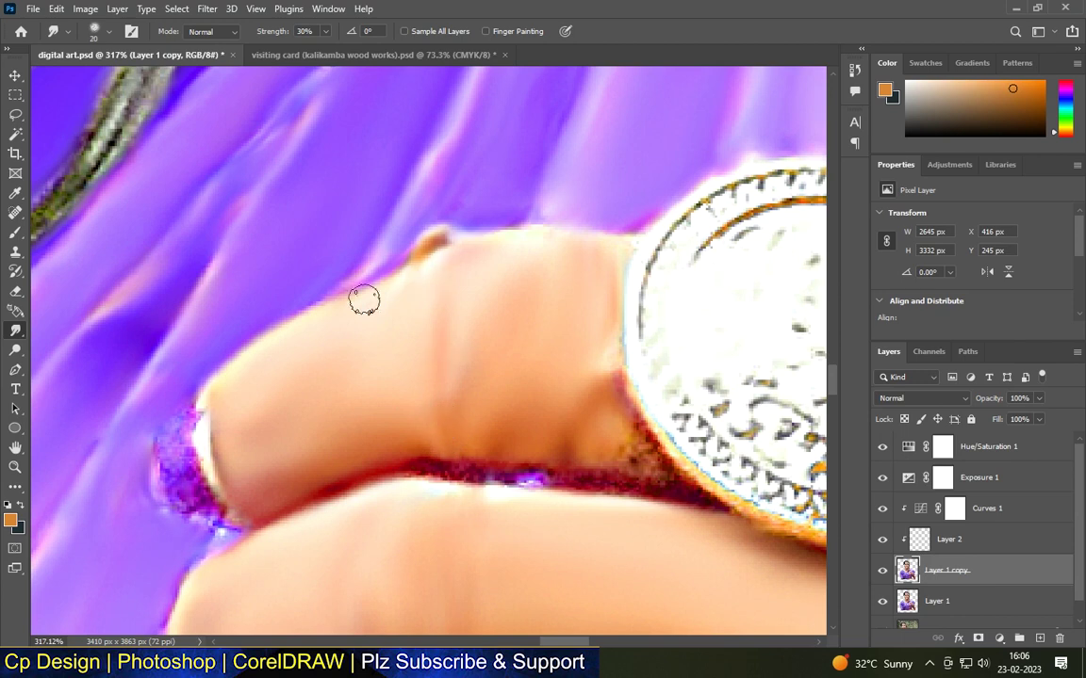
Smooth the index finger's purple nail and the saree around it with a brush of size 15.
{"action": "scroll", "coordinate": [471, 341], "scroll_direction": "down", "scroll_amount": 9}
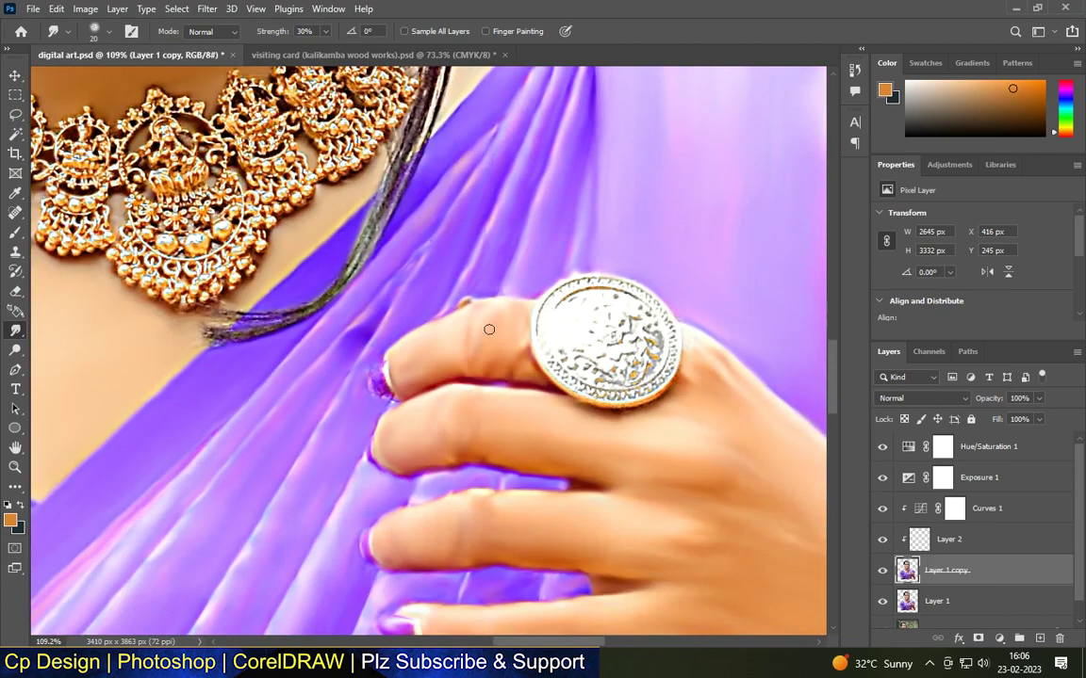
{"action": "scroll", "coordinate": [405, 354], "scroll_direction": "up", "scroll_amount": 12}
{"action": "key", "text": "bracketleft"}
{"action": "left_click_drag", "start_coordinate": [231, 452], "coordinate": [292, 547]}
{"action": "scroll", "coordinate": [343, 491], "scroll_direction": "up", "scroll_amount": 2}
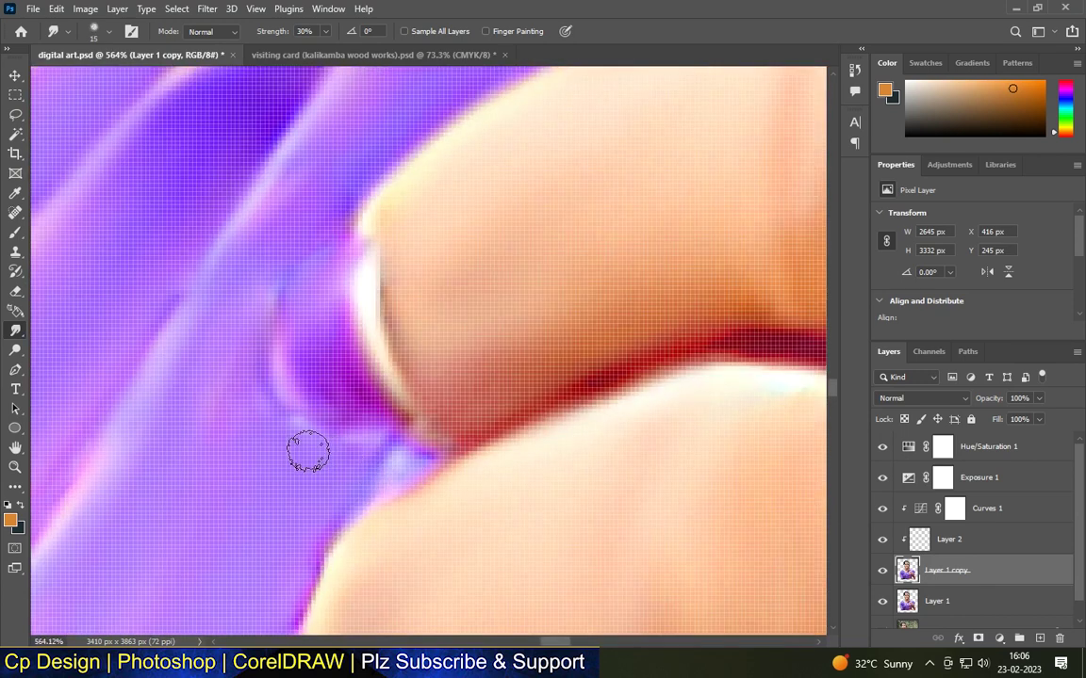
Smooth the beaded rim and outer edge of the coin ring into an even band, using brush sizes 10 to 25.
{"action": "scroll", "coordinate": [308, 453], "scroll_direction": "down", "scroll_amount": 3}
{"action": "scroll", "coordinate": [243, 383], "scroll_direction": "down", "scroll_amount": 3}
{"action": "scroll", "coordinate": [300, 347], "scroll_direction": "up", "scroll_amount": 4}
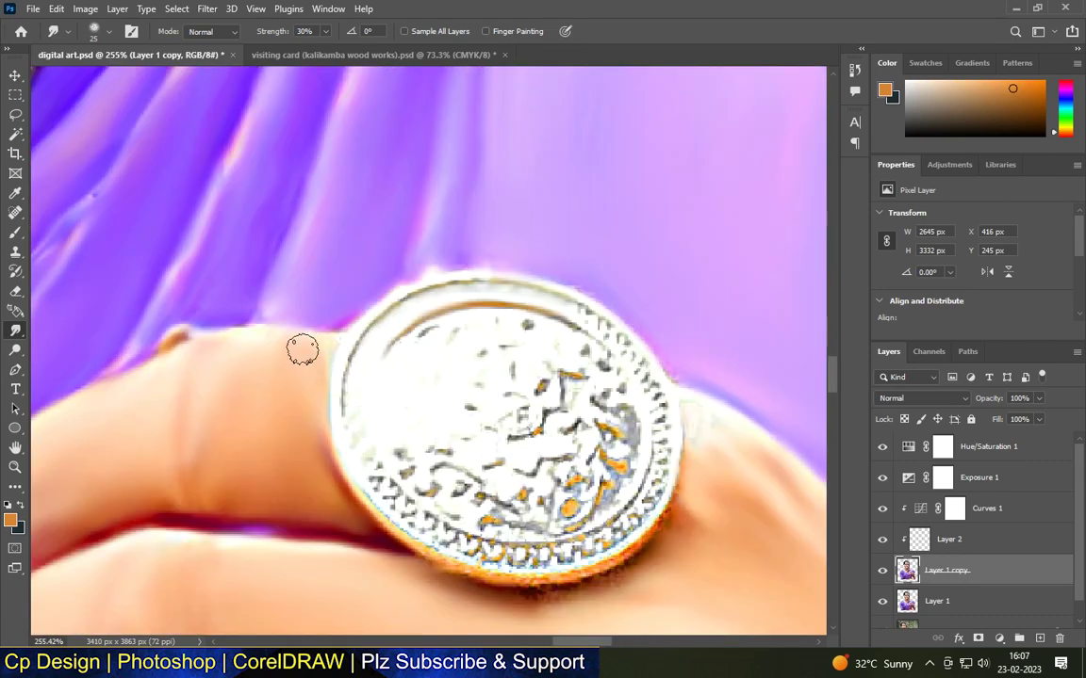
{"action": "key", "text": "bracketleft"}
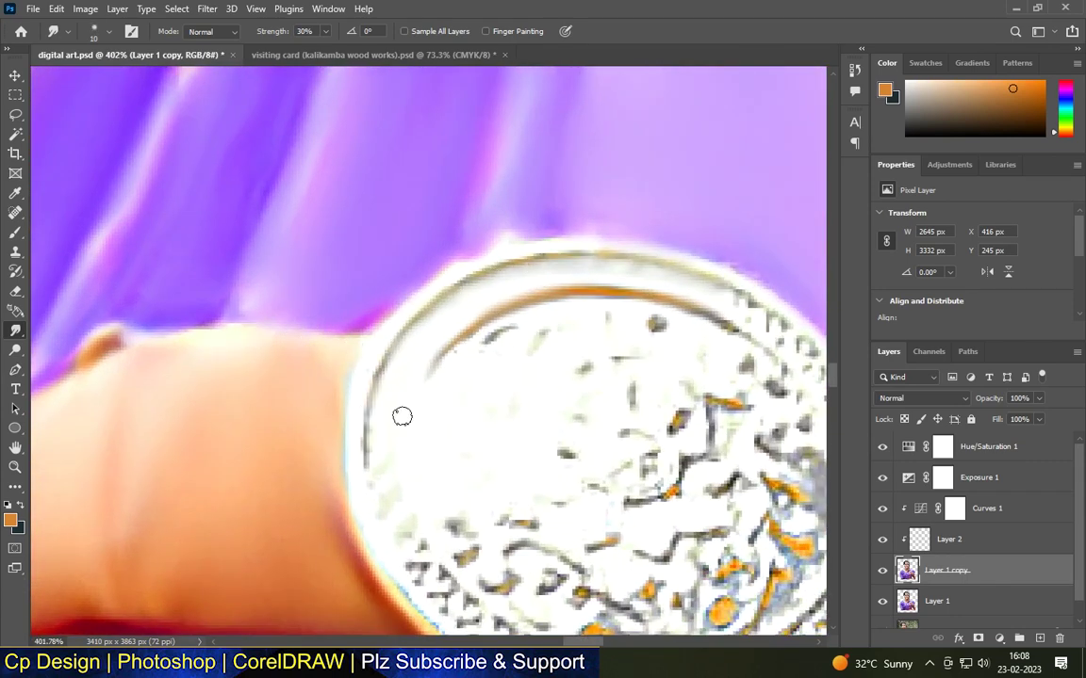
{"action": "scroll", "coordinate": [409, 399], "scroll_direction": "down", "scroll_amount": 2}
{"action": "scroll", "coordinate": [416, 525], "scroll_direction": "up", "scroll_amount": 2}
{"action": "key", "text": "bracketright"}
{"action": "key", "text": "bracketright"}
{"action": "scroll", "coordinate": [273, 377], "scroll_direction": "down", "scroll_amount": 3}
{"action": "scroll", "coordinate": [500, 609], "scroll_direction": "up", "scroll_amount": 1}
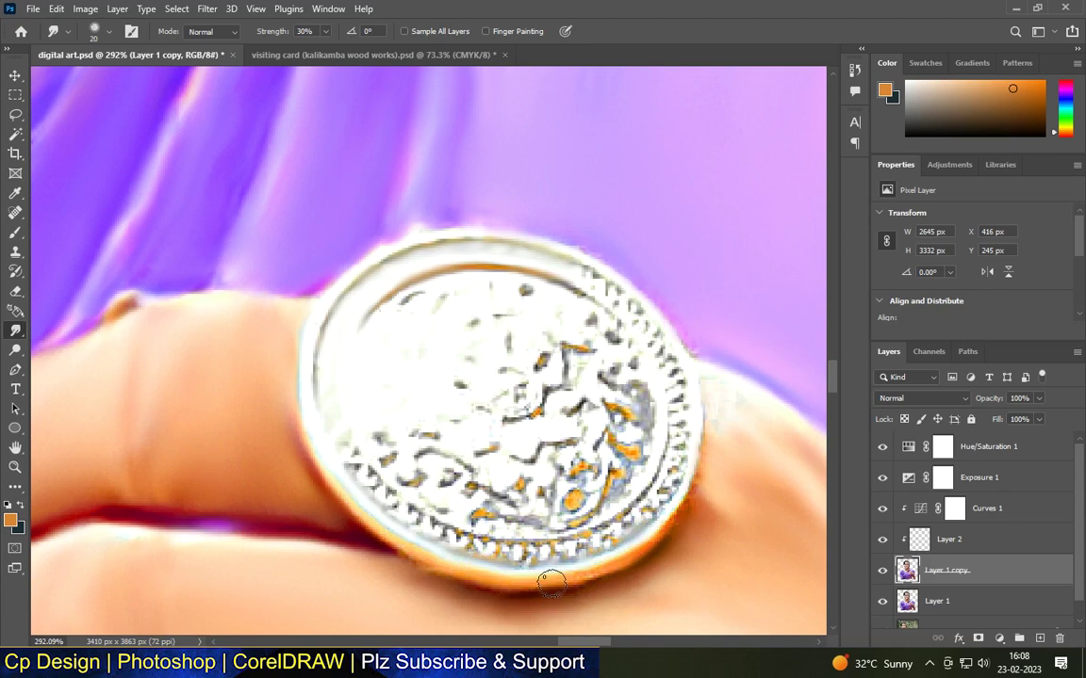
{"action": "scroll", "coordinate": [690, 426], "scroll_direction": "up", "scroll_amount": 1}
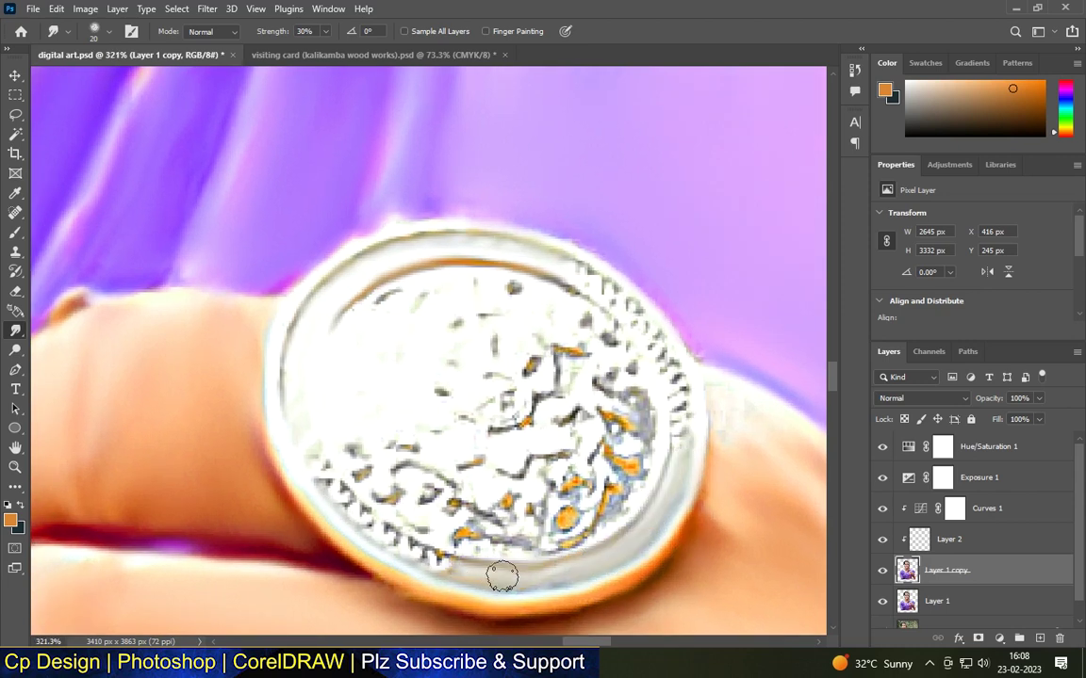
{"action": "scroll", "coordinate": [641, 367], "scroll_direction": "up", "scroll_amount": 1}
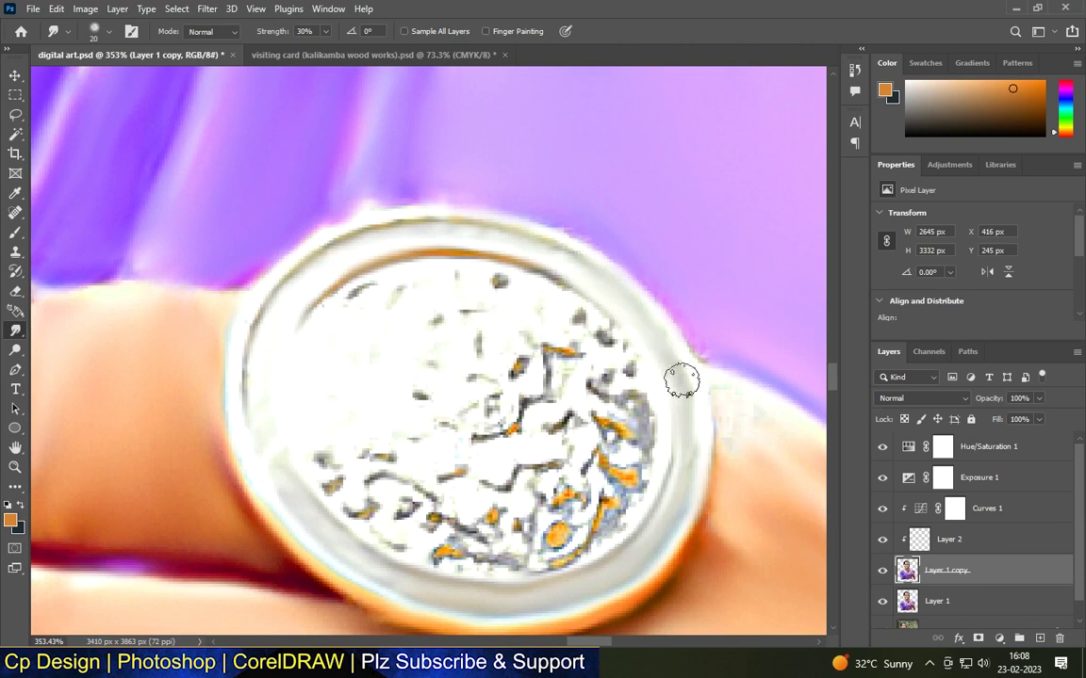
{"action": "scroll", "coordinate": [747, 432], "scroll_direction": "down", "scroll_amount": 2}
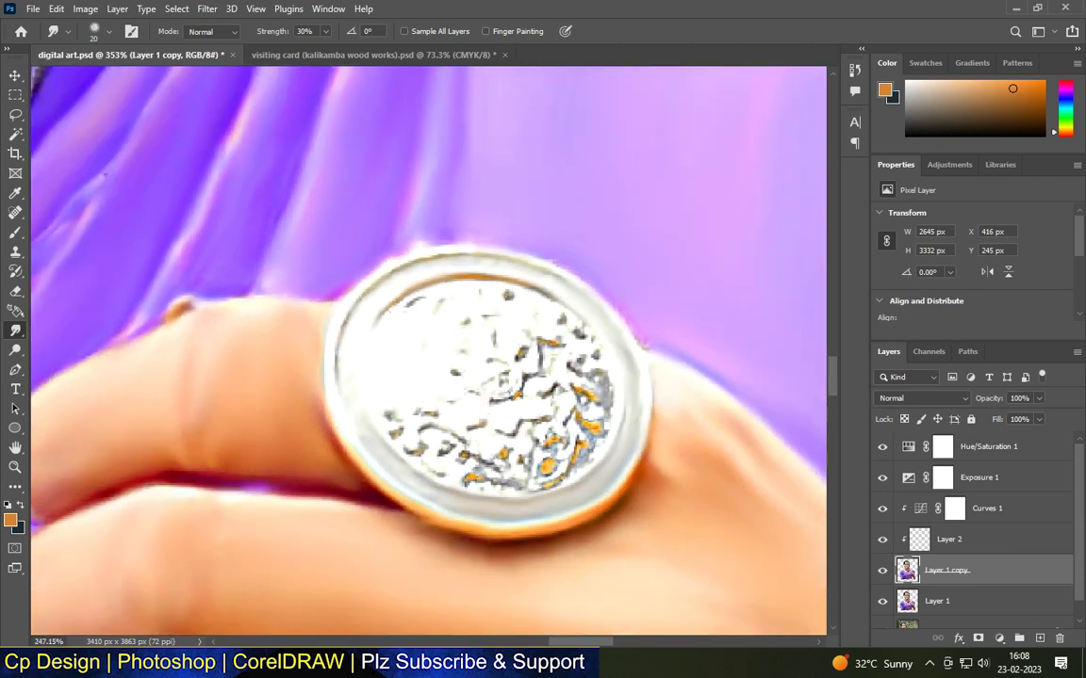
Refine the ring's inner edge with a brush of size 9 and soften its engraved centre with size 25.
{"action": "scroll", "coordinate": [607, 342], "scroll_direction": "up", "scroll_amount": 2}
{"action": "key", "text": "bracketleft"}
{"action": "scroll", "coordinate": [223, 277], "scroll_direction": "down", "scroll_amount": 3}
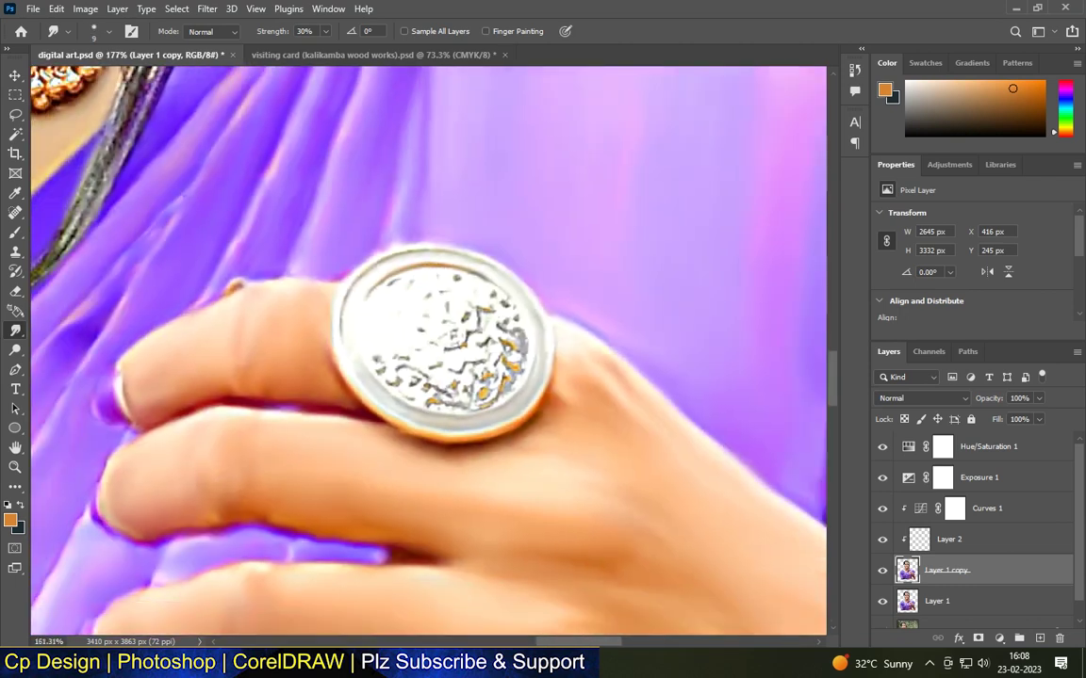
{"action": "scroll", "coordinate": [445, 363], "scroll_direction": "up", "scroll_amount": 3}
{"action": "key", "text": "bracketright"}
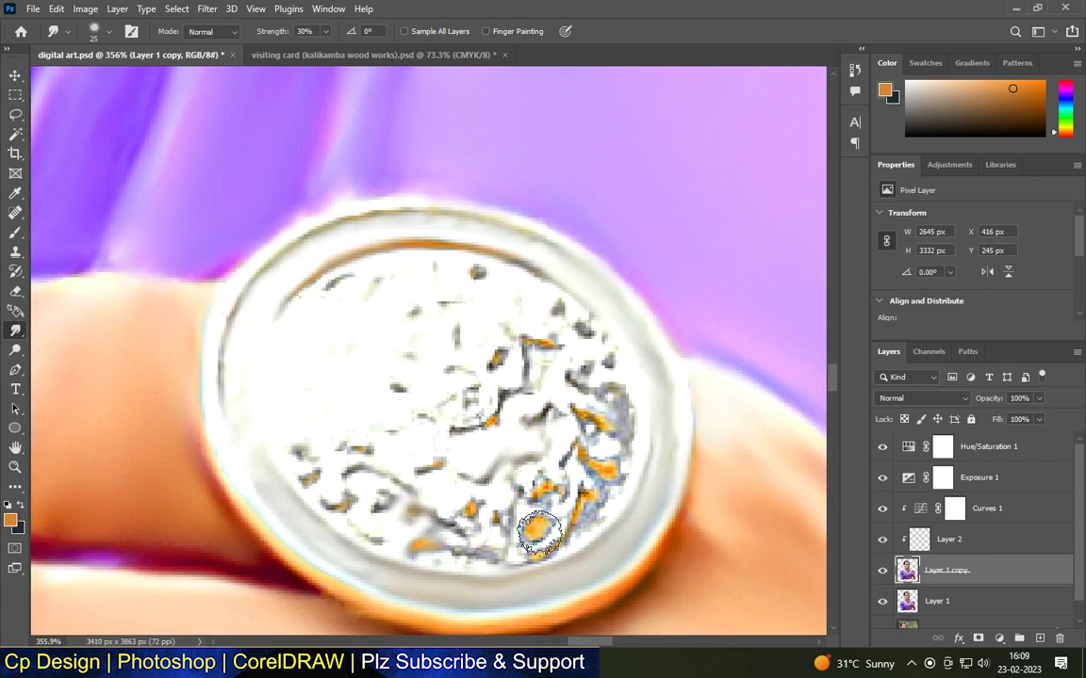
Raise the smudge strength to 35% and the brush size to 125, and smooth the hair swept across the crown.
{"action": "scroll", "coordinate": [462, 247], "scroll_direction": "down", "scroll_amount": 10}
{"action": "scroll", "coordinate": [456, 289], "scroll_direction": "up", "scroll_amount": 5}
{"action": "key", "text": "bracketright"}
{"action": "key", "text": "bracketright"}
{"action": "key", "text": "bracketright"}
{"action": "key", "text": "bracketright"}
{"action": "key", "text": "bracketright"}
{"action": "key", "text": "bracketright"}
{"action": "key", "text": "bracketright"}
{"action": "key", "text": "bracketright"}
{"action": "key", "text": "bracketright"}
{"action": "key", "text": "bracketright"}
{"action": "key", "text": "bracketright"}
{"action": "mouse_move", "coordinate": [273, 273]}
{"action": "left_mouse_down"}
{"action": "mouse_move", "coordinate": [609, 301]}
{"action": "mouse_move", "coordinate": [364, 295]}
{"action": "mouse_move", "coordinate": [553, 262]}
{"action": "mouse_move", "coordinate": [315, 242]}
{"action": "mouse_move", "coordinate": [448, 219]}
{"action": "left_mouse_up"}
{"action": "mouse_move", "coordinate": [368, 321]}
{"action": "left_mouse_down"}
{"action": "mouse_move", "coordinate": [252, 280]}
{"action": "mouse_move", "coordinate": [248, 356]}
{"action": "mouse_move", "coordinate": [554, 334]}
{"action": "mouse_move", "coordinate": [394, 321]}
{"action": "left_mouse_up"}
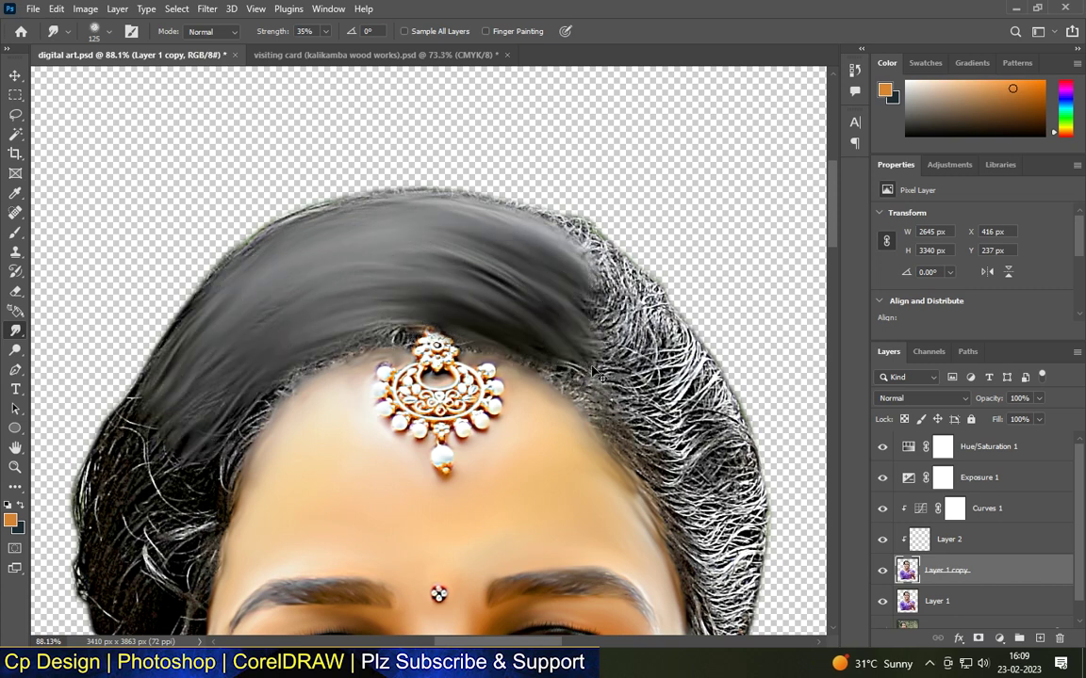
{"action": "left_click_drag", "start_coordinate": [336, 289], "coordinate": [189, 398]}
Smudge the grey, wiry hair on the right side of the head along its strands with a brush of size 125.
{"action": "scroll", "coordinate": [608, 265], "scroll_direction": "up", "scroll_amount": 1}
{"action": "mouse_move", "coordinate": [582, 296]}
{"action": "left_mouse_down"}
{"action": "mouse_move", "coordinate": [556, 353]}
{"action": "mouse_move", "coordinate": [646, 404]}
{"action": "mouse_move", "coordinate": [660, 430]}
{"action": "left_mouse_up"}
{"action": "scroll", "coordinate": [530, 270], "scroll_direction": "down", "scroll_amount": 3}
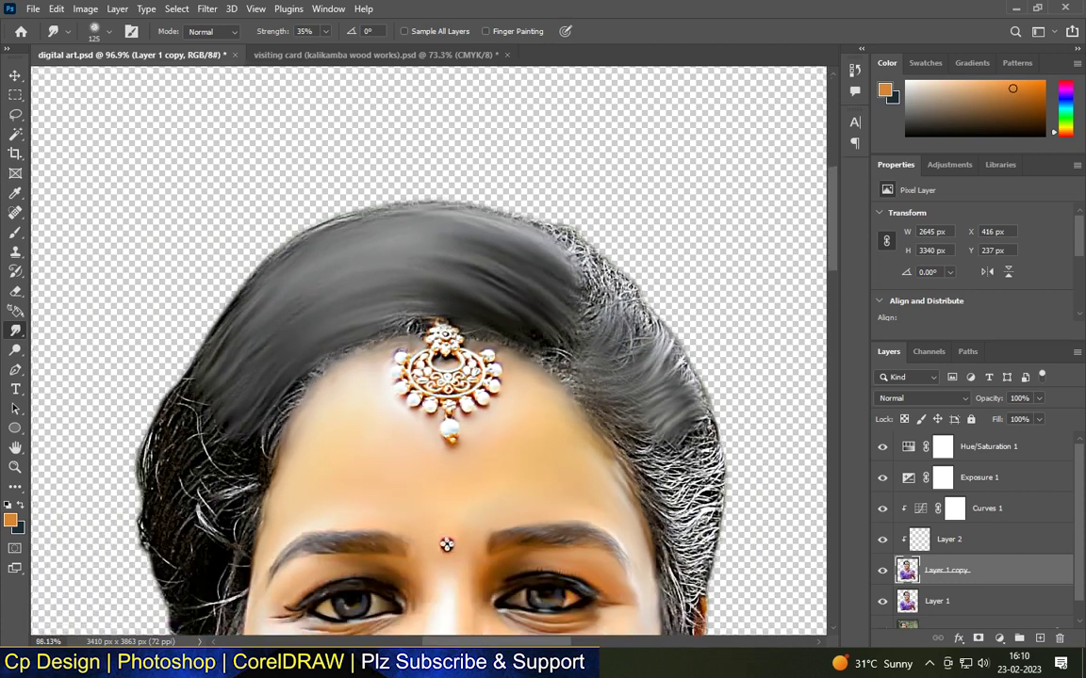
{"action": "scroll", "coordinate": [650, 424], "scroll_direction": "up", "scroll_amount": 3}
{"action": "mouse_move", "coordinate": [554, 351]}
{"action": "left_mouse_down"}
{"action": "mouse_move", "coordinate": [612, 469]}
{"action": "mouse_move", "coordinate": [624, 374]}
{"action": "left_mouse_up"}
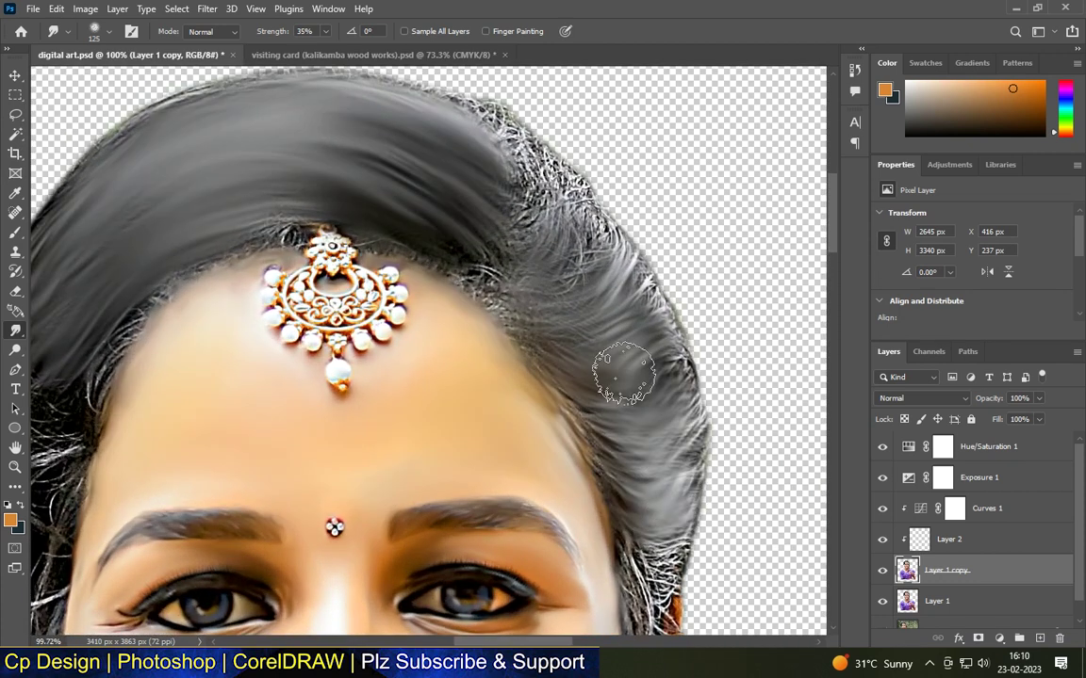
{"action": "scroll", "coordinate": [591, 363], "scroll_direction": "down", "scroll_amount": 2}
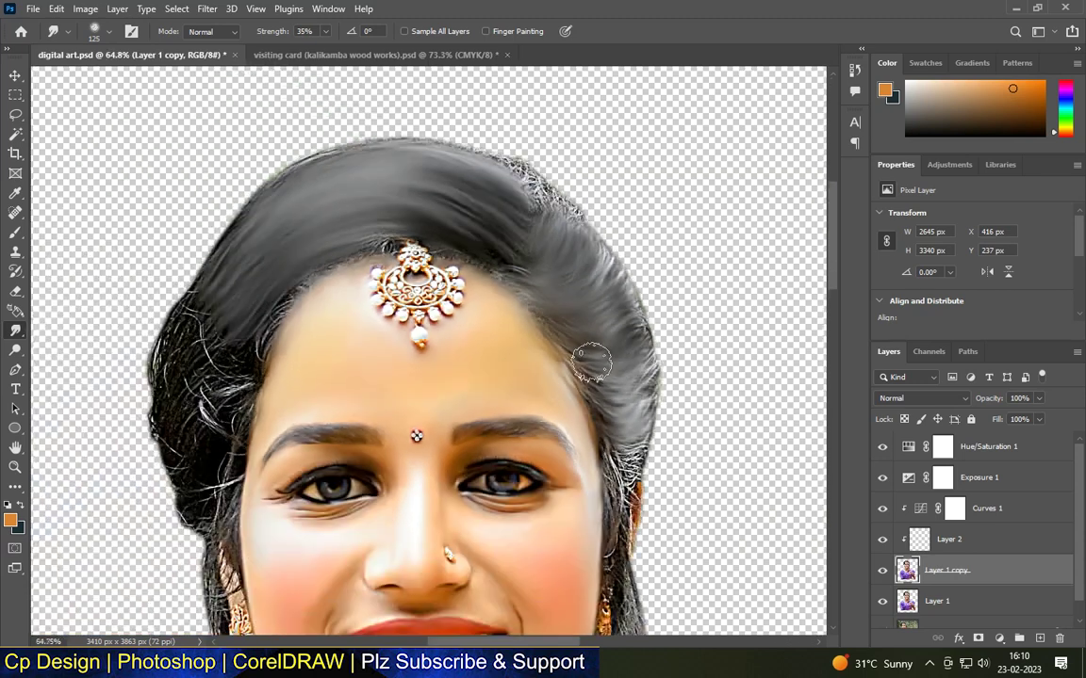
Blend the right hairline, the parting and the outer hair edge with a brush of size 70.
{"action": "scroll", "coordinate": [591, 362], "scroll_direction": "up", "scroll_amount": 2}
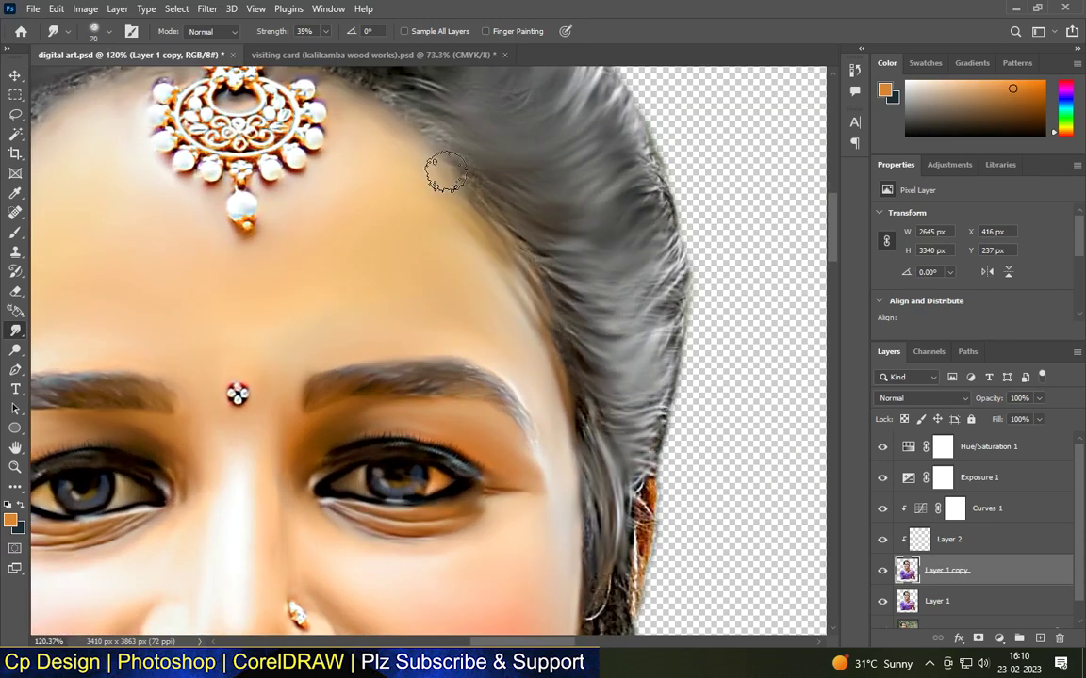
{"action": "scroll", "coordinate": [581, 381], "scroll_direction": "up", "scroll_amount": 2}
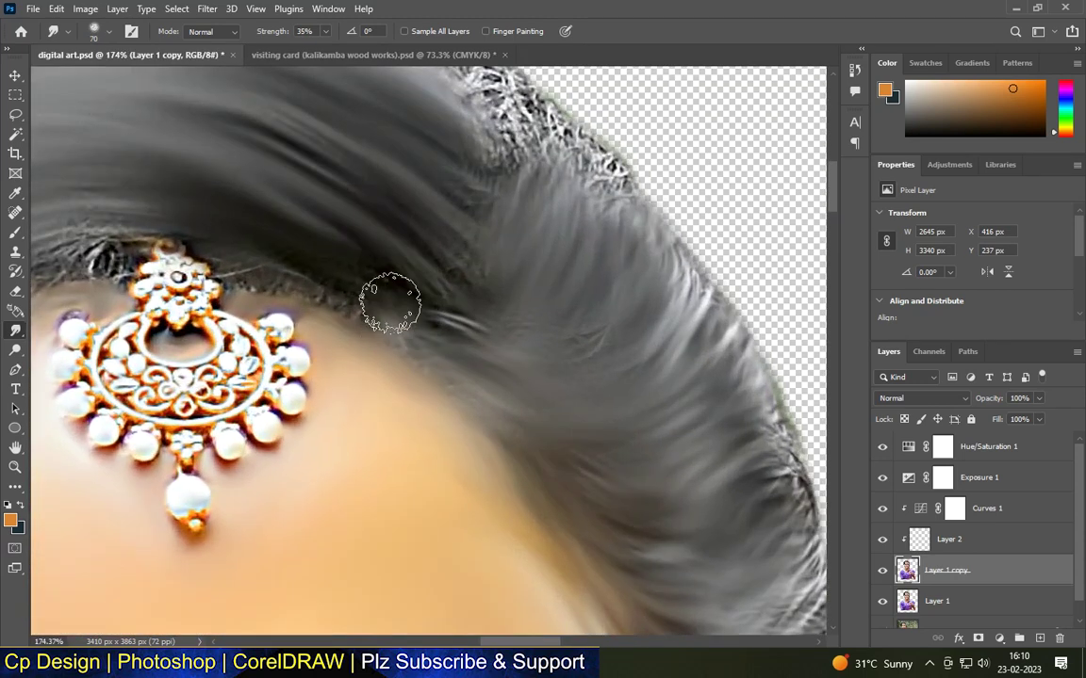
{"action": "scroll", "coordinate": [480, 259], "scroll_direction": "down", "scroll_amount": 2}
{"action": "scroll", "coordinate": [516, 231], "scroll_direction": "up", "scroll_amount": 2}
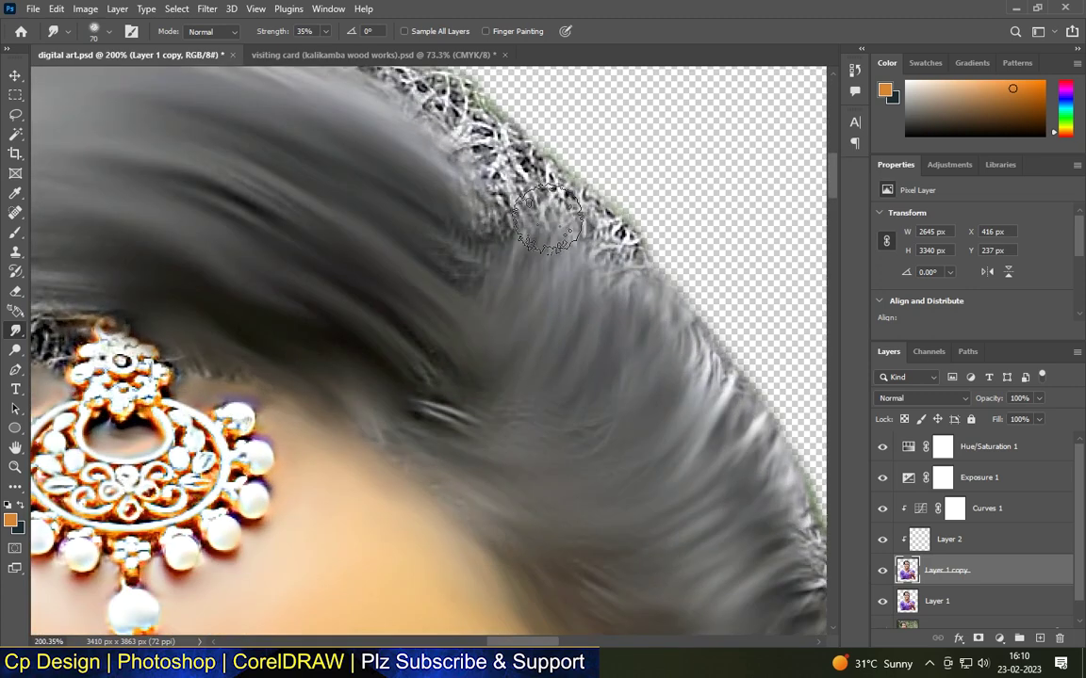
{"action": "scroll", "coordinate": [584, 247], "scroll_direction": "down", "scroll_amount": 2}
{"action": "scroll", "coordinate": [617, 405], "scroll_direction": "up", "scroll_amount": 3}
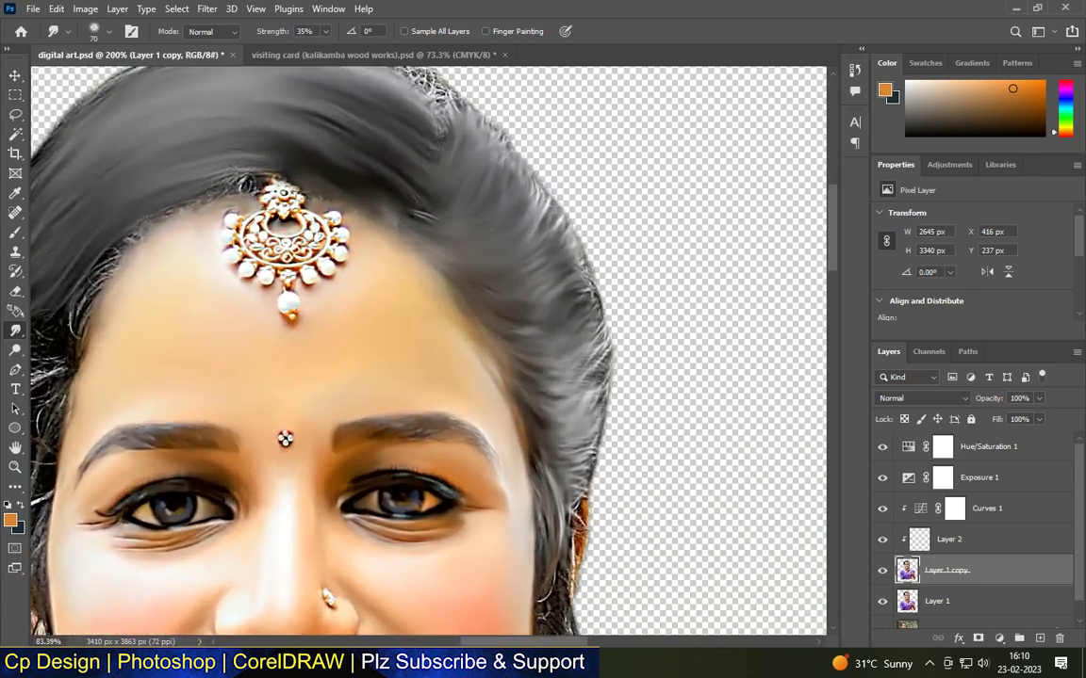
{"action": "scroll", "coordinate": [617, 405], "scroll_direction": "down", "scroll_amount": 3}
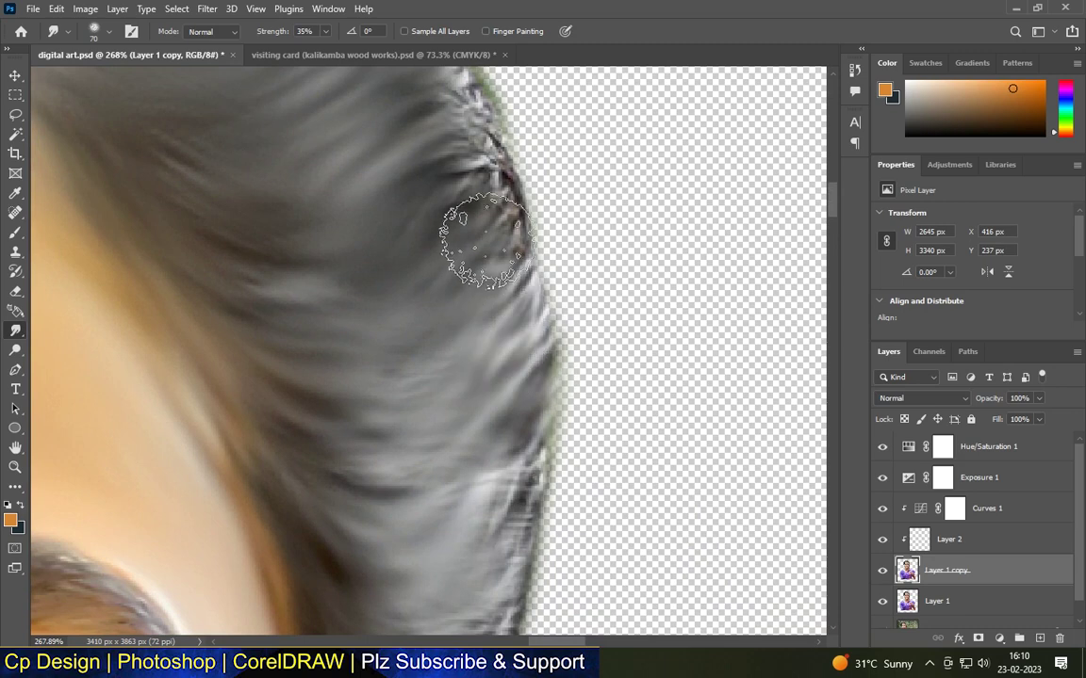
{"action": "scroll", "coordinate": [500, 311], "scroll_direction": "down", "scroll_amount": 1}
{"action": "scroll", "coordinate": [503, 162], "scroll_direction": "up", "scroll_amount": 1}
{"action": "scroll", "coordinate": [464, 195], "scroll_direction": "down", "scroll_amount": 2}
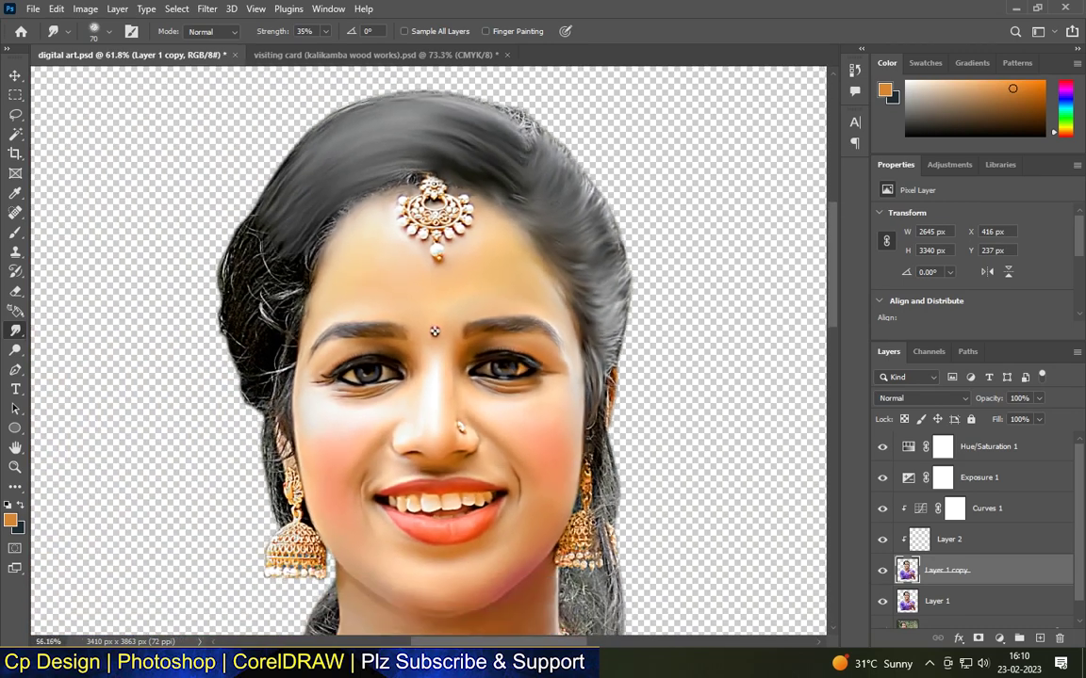
Smooth the rough hair patch beside the parting and the hair's outer edge along the top of the head.
{"action": "scroll", "coordinate": [502, 114], "scroll_direction": "up", "scroll_amount": 2}
{"action": "left_click_drag", "start_coordinate": [538, 204], "coordinate": [160, 142]}
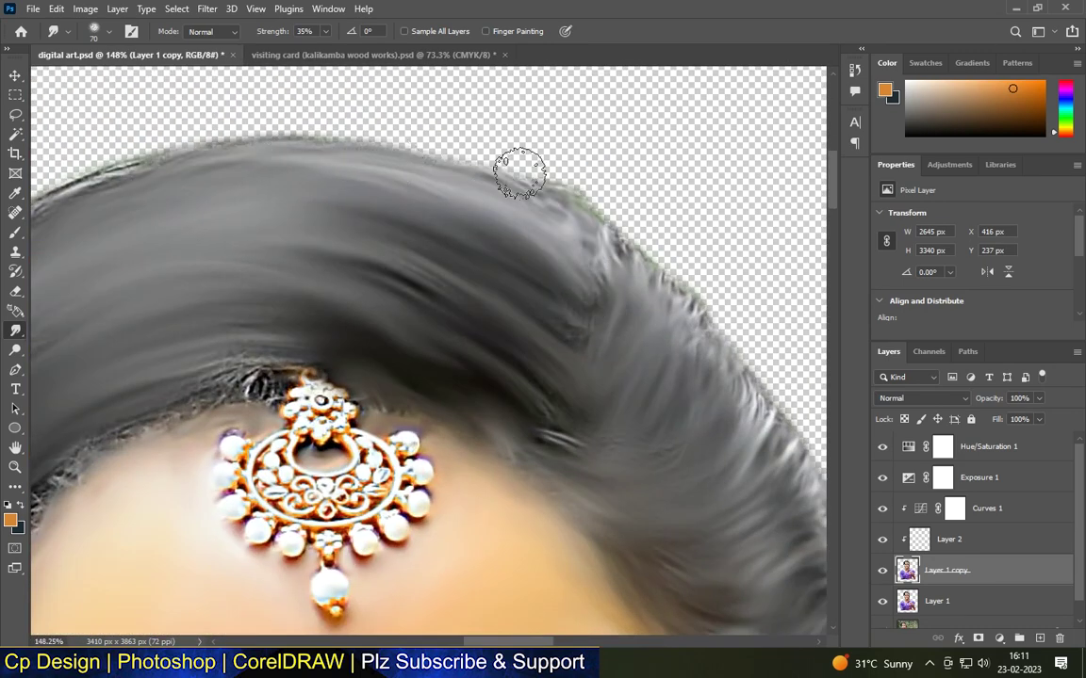
{"action": "scroll", "coordinate": [565, 169], "scroll_direction": "down", "scroll_amount": 2}
{"action": "scroll", "coordinate": [235, 99], "scroll_direction": "up", "scroll_amount": 1}
{"action": "mouse_move", "coordinate": [345, 170]}
{"action": "left_mouse_down"}
{"action": "mouse_move", "coordinate": [159, 257]}
{"action": "mouse_move", "coordinate": [99, 328]}
{"action": "left_mouse_up"}
{"action": "scroll", "coordinate": [693, 105], "scroll_direction": "down", "scroll_amount": 2}
{"action": "scroll", "coordinate": [573, 427], "scroll_direction": "down", "scroll_amount": 1}
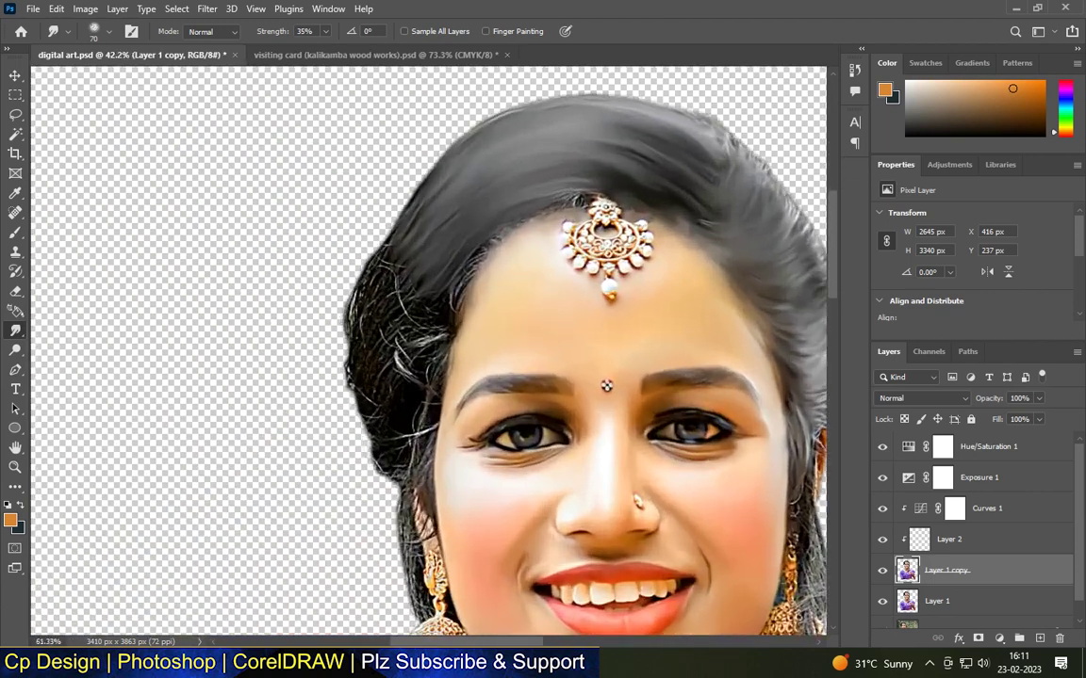
Smudge the upper part of the dark hair on the left side of the head, including its stray strands.
{"action": "scroll", "coordinate": [686, 118], "scroll_direction": "up", "scroll_amount": 2}
{"action": "left_click_drag", "start_coordinate": [658, 156], "coordinate": [373, 255]}
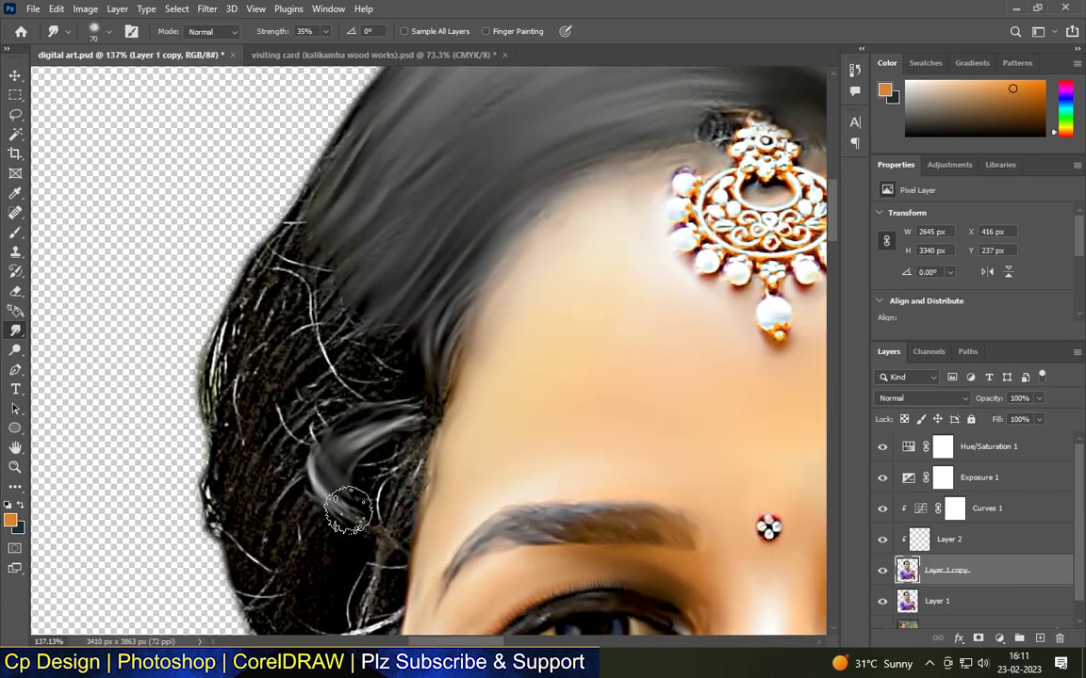
{"action": "mouse_move", "coordinate": [355, 360]}
{"action": "left_mouse_down"}
{"action": "mouse_move", "coordinate": [250, 450]}
{"action": "mouse_move", "coordinate": [309, 247]}
{"action": "mouse_move", "coordinate": [235, 325]}
{"action": "left_mouse_up"}
{"action": "scroll", "coordinate": [274, 245], "scroll_direction": "down", "scroll_amount": 2}
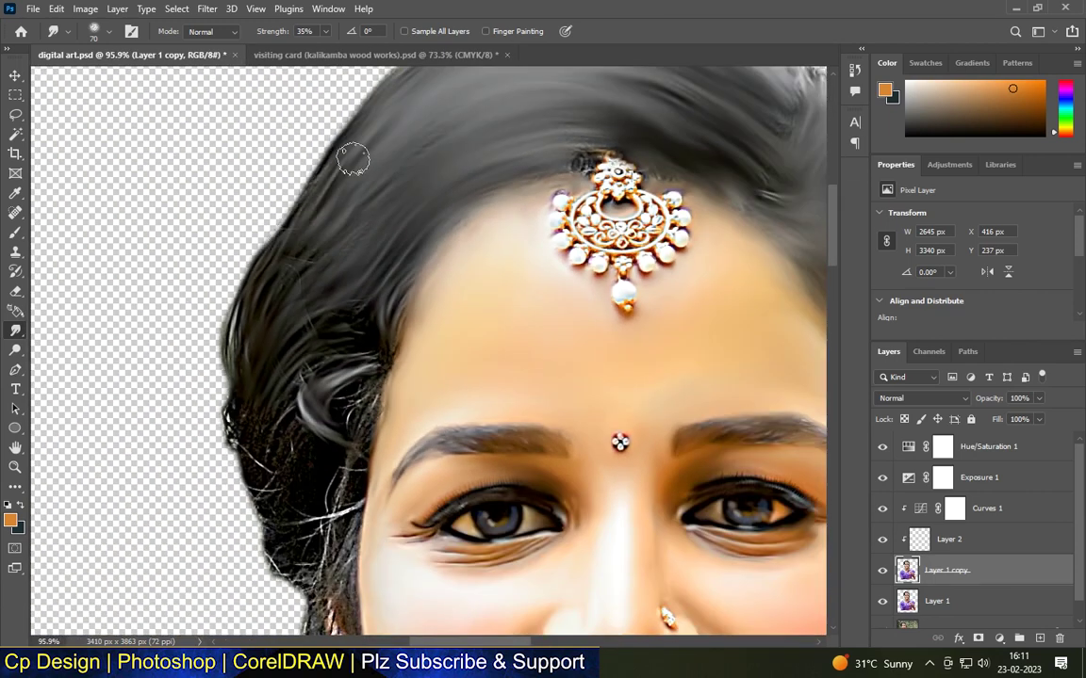
Smooth the lower dark hair on the left side, from the curl beside the forehead down to above the ear.
{"action": "scroll", "coordinate": [303, 255], "scroll_direction": "up", "scroll_amount": 1}
{"action": "mouse_move", "coordinate": [303, 266]}
{"action": "left_mouse_down"}
{"action": "mouse_move", "coordinate": [238, 363]}
{"action": "mouse_move", "coordinate": [271, 496]}
{"action": "left_mouse_up"}
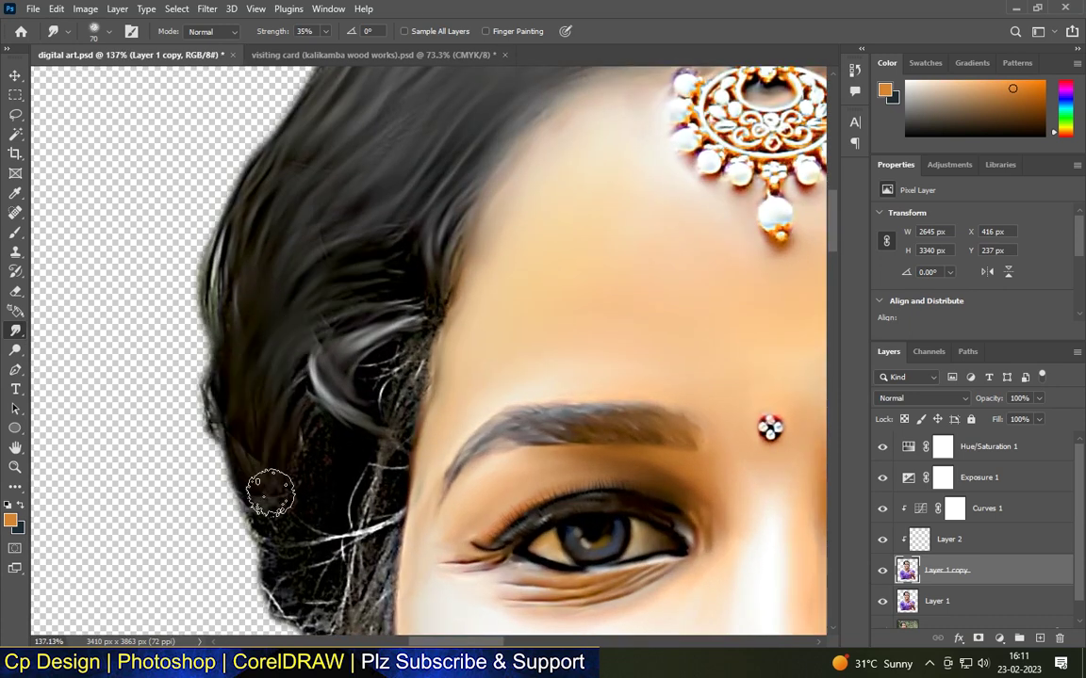
{"action": "scroll", "coordinate": [271, 496], "scroll_direction": "down", "scroll_amount": 2}
{"action": "scroll", "coordinate": [402, 369], "scroll_direction": "up", "scroll_amount": 4}
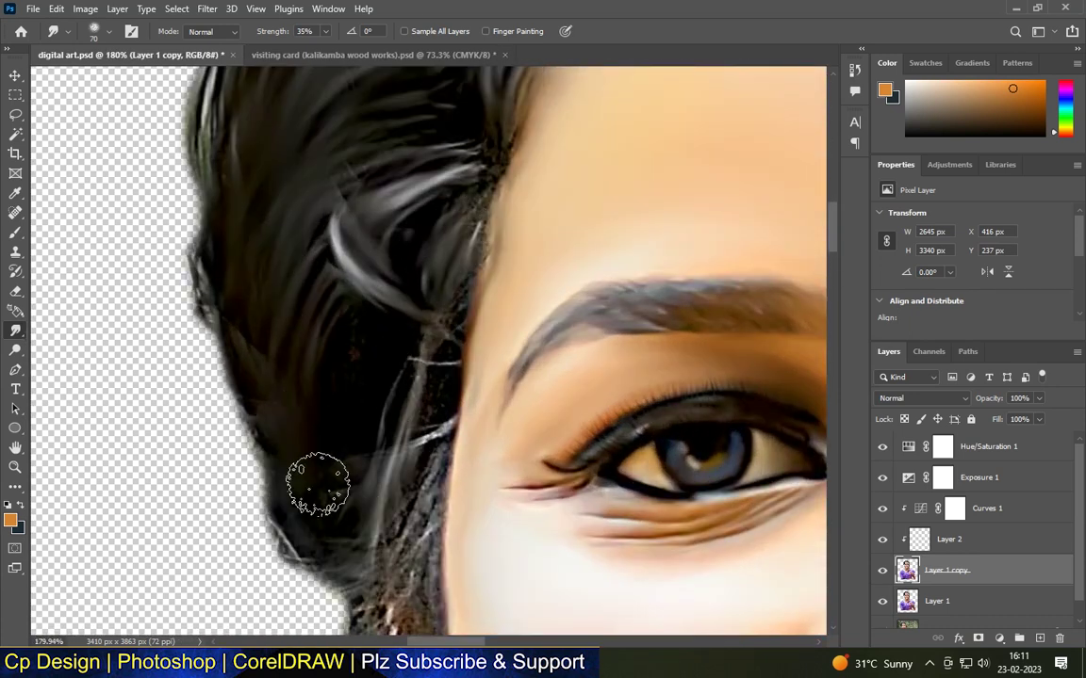
{"action": "left_click_drag", "start_coordinate": [401, 186], "coordinate": [313, 341]}
{"action": "scroll", "coordinate": [314, 140], "scroll_direction": "down", "scroll_amount": 3}
{"action": "scroll", "coordinate": [336, 315], "scroll_direction": "up", "scroll_amount": 3}
Smooth the hair in front of the left ear and behind the earring with a brush of size 45.
{"action": "key", "text": "bracketleft"}
{"action": "key", "text": "bracketleft"}
{"action": "key", "text": "bracketleft"}
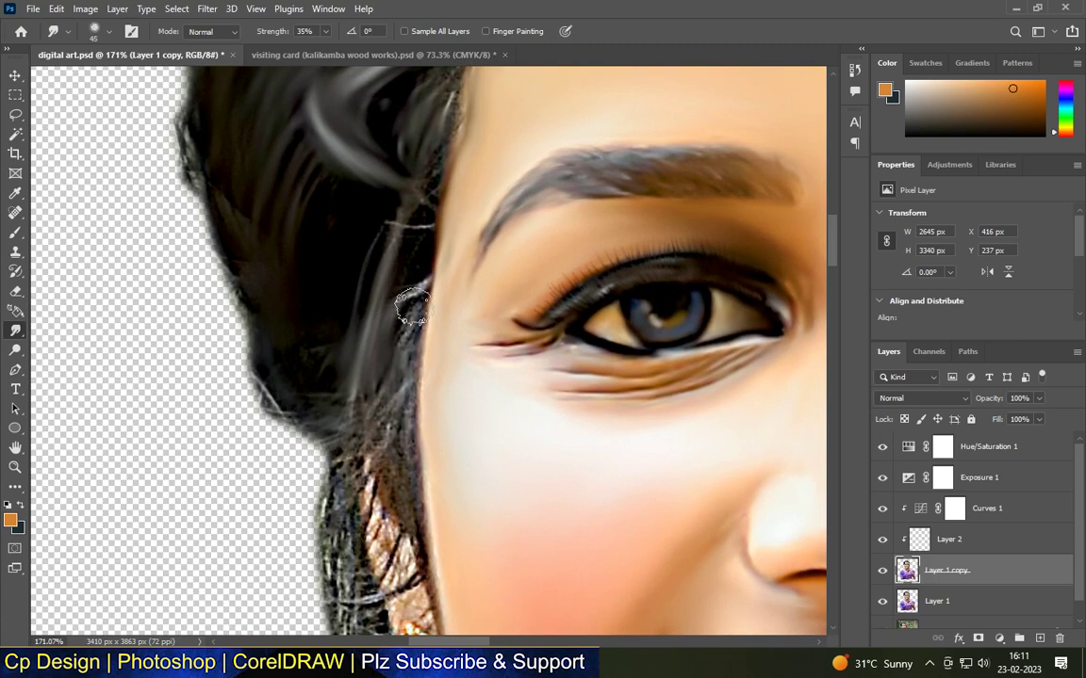
{"action": "scroll", "coordinate": [400, 397], "scroll_direction": "down", "scroll_amount": 2}
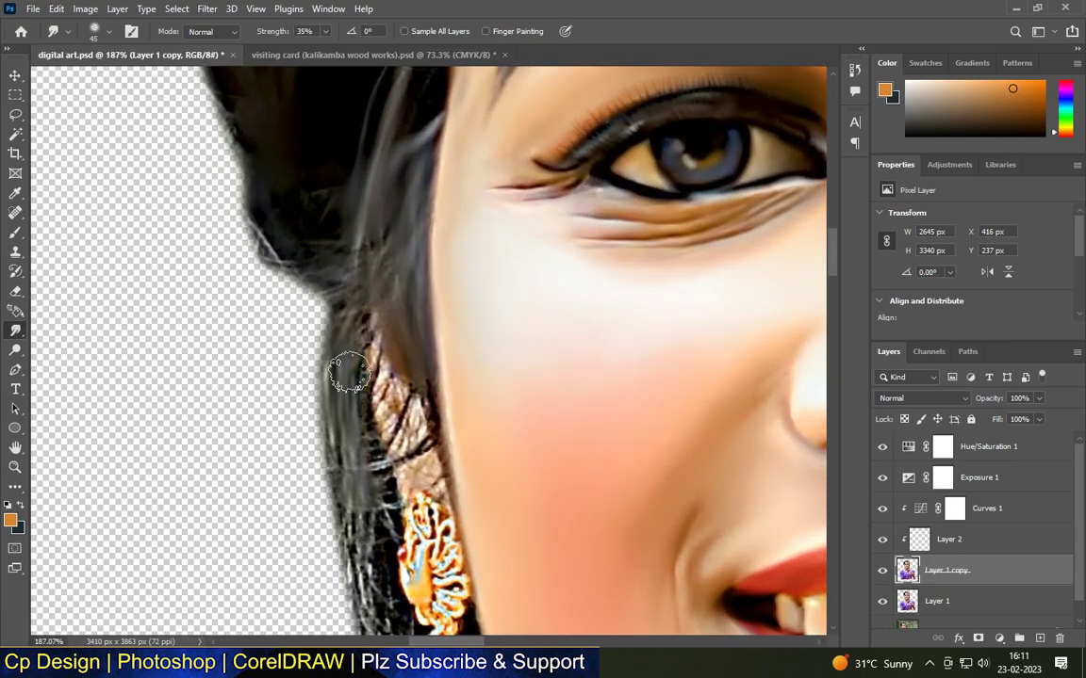
{"action": "scroll", "coordinate": [352, 414], "scroll_direction": "down", "scroll_amount": 1}
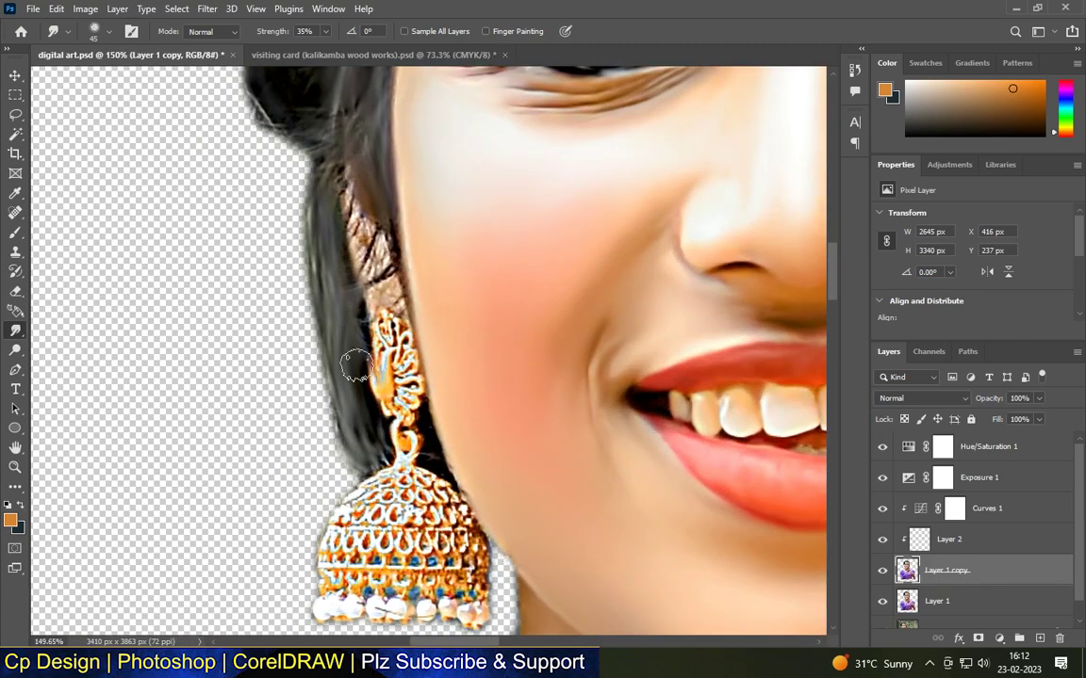
Smudge the dark hair between the left earring and the necklace with the size 45 brush.
{"action": "scroll", "coordinate": [330, 282], "scroll_direction": "down", "scroll_amount": 3}
{"action": "scroll", "coordinate": [415, 537], "scroll_direction": "up", "scroll_amount": 3}
{"action": "mouse_move", "coordinate": [398, 391]}
{"action": "left_mouse_down"}
{"action": "mouse_move", "coordinate": [390, 436]}
{"action": "mouse_move", "coordinate": [400, 501]}
{"action": "left_mouse_up"}
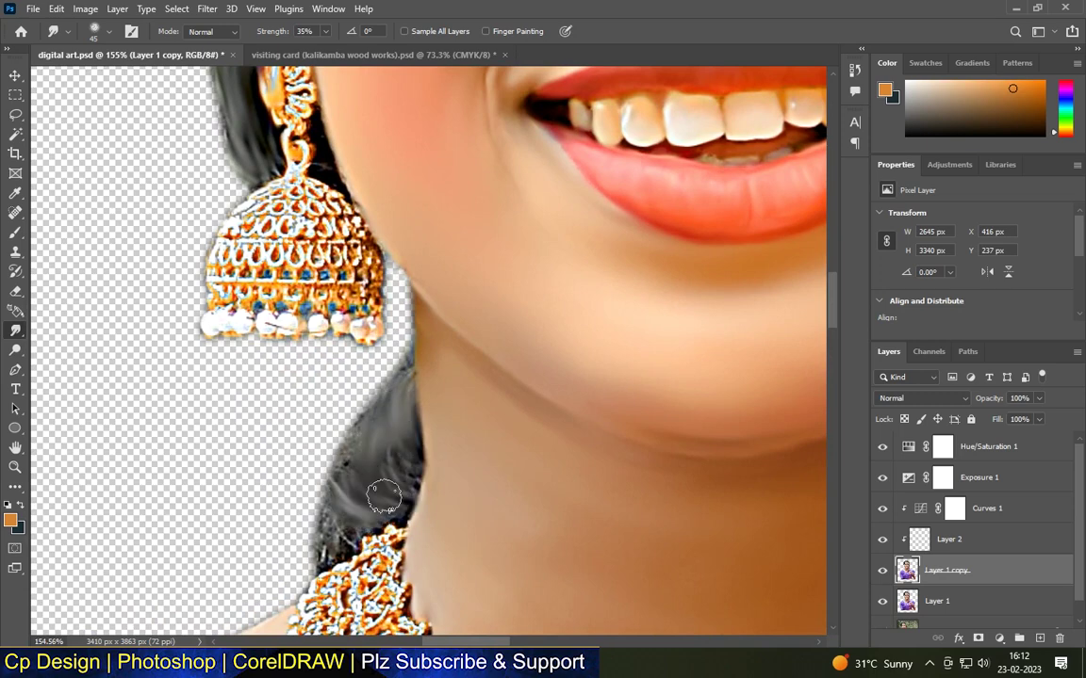
Smooth the long hair strand hanging over the necklace and saree, using a Smudge brush of size 60.
{"action": "scroll", "coordinate": [307, 495], "scroll_direction": "down", "scroll_amount": 3}
{"action": "scroll", "coordinate": [523, 387], "scroll_direction": "up", "scroll_amount": 3}
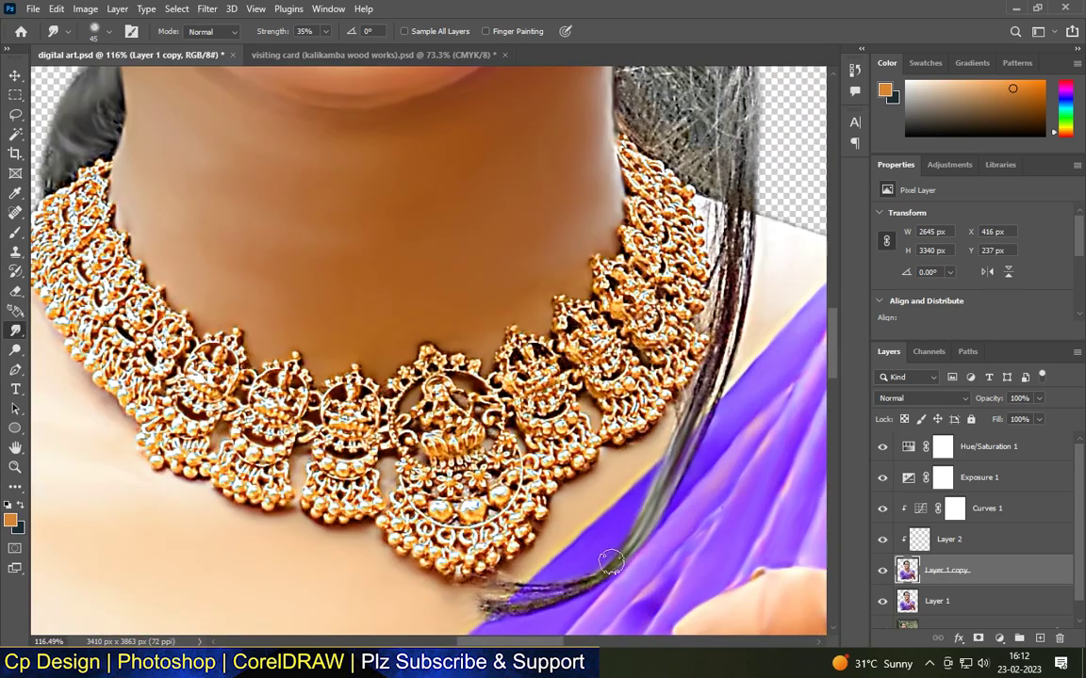
{"action": "key", "text": "bracketright"}
{"action": "key", "text": "bracketright"}
{"action": "mouse_move", "coordinate": [735, 193]}
{"action": "left_mouse_down"}
{"action": "mouse_move", "coordinate": [724, 301]}
{"action": "mouse_move", "coordinate": [690, 430]}
{"action": "left_mouse_up"}
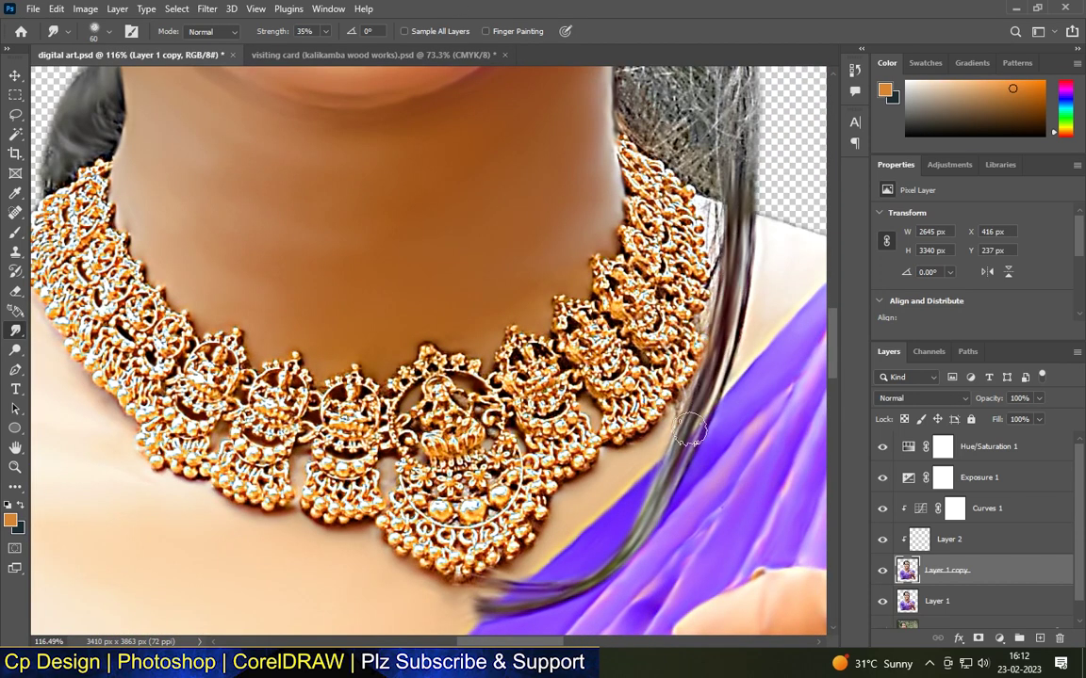
Smooth the frizzy hair below the right earring and the long strands falling beside it.
{"action": "scroll", "coordinate": [556, 330], "scroll_direction": "down", "scroll_amount": 3}
{"action": "scroll", "coordinate": [556, 330], "scroll_direction": "up", "scroll_amount": 4}
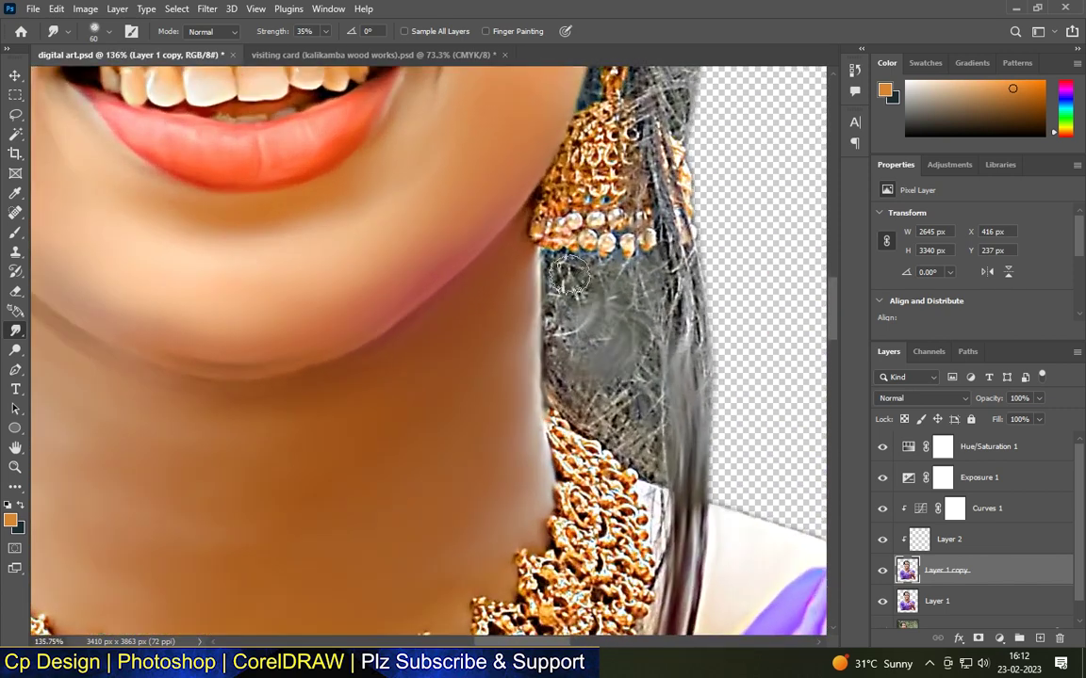
{"action": "mouse_move", "coordinate": [556, 330]}
{"action": "left_mouse_down"}
{"action": "mouse_move", "coordinate": [628, 441]}
{"action": "mouse_move", "coordinate": [581, 279]}
{"action": "mouse_move", "coordinate": [654, 367]}
{"action": "mouse_move", "coordinate": [691, 289]}
{"action": "mouse_move", "coordinate": [640, 407]}
{"action": "mouse_move", "coordinate": [563, 279]}
{"action": "left_mouse_up"}
{"action": "scroll", "coordinate": [629, 286], "scroll_direction": "down", "scroll_amount": 4}
{"action": "scroll", "coordinate": [624, 161], "scroll_direction": "up", "scroll_amount": 4}
{"action": "mouse_move", "coordinate": [617, 141]}
{"action": "left_mouse_down"}
{"action": "mouse_move", "coordinate": [637, 377]}
{"action": "mouse_move", "coordinate": [631, 131]}
{"action": "mouse_move", "coordinate": [657, 182]}
{"action": "mouse_move", "coordinate": [640, 188]}
{"action": "mouse_move", "coordinate": [647, 294]}
{"action": "left_mouse_up"}
Smudge the hair around the right ear, covering the rough strands in front of it and the edge above it.
{"action": "scroll", "coordinate": [636, 184], "scroll_direction": "down", "scroll_amount": 3}
{"action": "scroll", "coordinate": [603, 249], "scroll_direction": "up", "scroll_amount": 5}
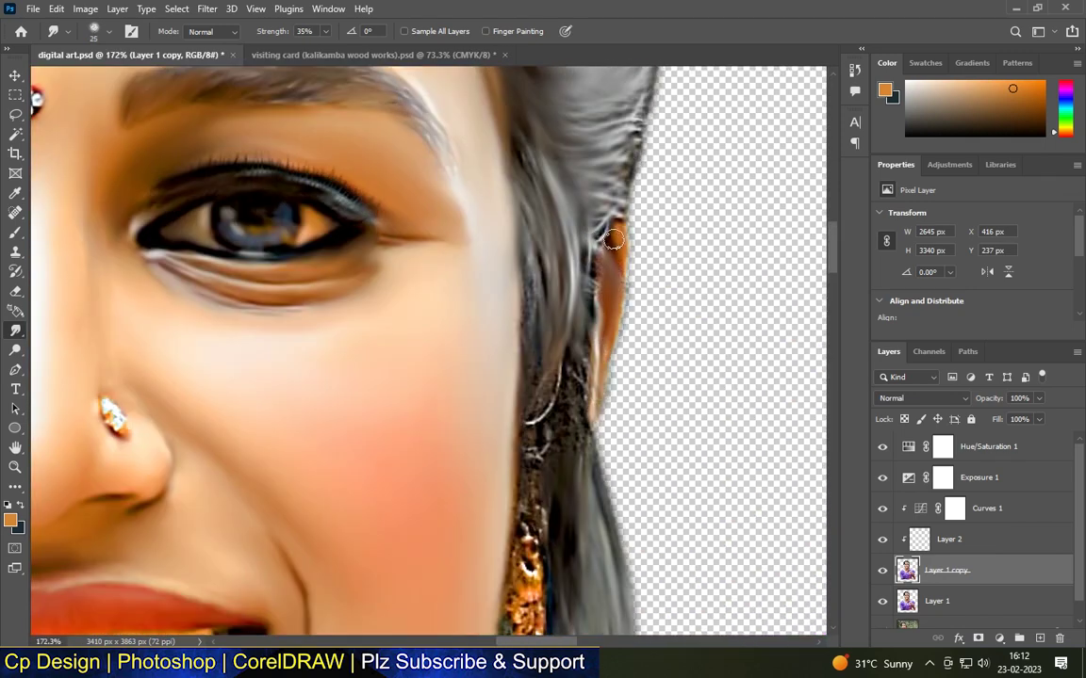
{"action": "scroll", "coordinate": [614, 239], "scroll_direction": "down", "scroll_amount": 3}
{"action": "scroll", "coordinate": [560, 353], "scroll_direction": "up", "scroll_amount": 4}
{"action": "key", "text": "]"}
{"action": "left_click_drag", "start_coordinate": [629, 294], "coordinate": [628, 414]}
{"action": "left_click_drag", "start_coordinate": [572, 310], "coordinate": [570, 440]}
Clean up the hair bordering the right earring and its pearls with a size 15 Smudge brush.
{"action": "scroll", "coordinate": [548, 299], "scroll_direction": "down", "scroll_amount": 6}
{"action": "scroll", "coordinate": [563, 538], "scroll_direction": "up", "scroll_amount": 3}
{"action": "scroll", "coordinate": [570, 406], "scroll_direction": "up", "scroll_amount": 3}
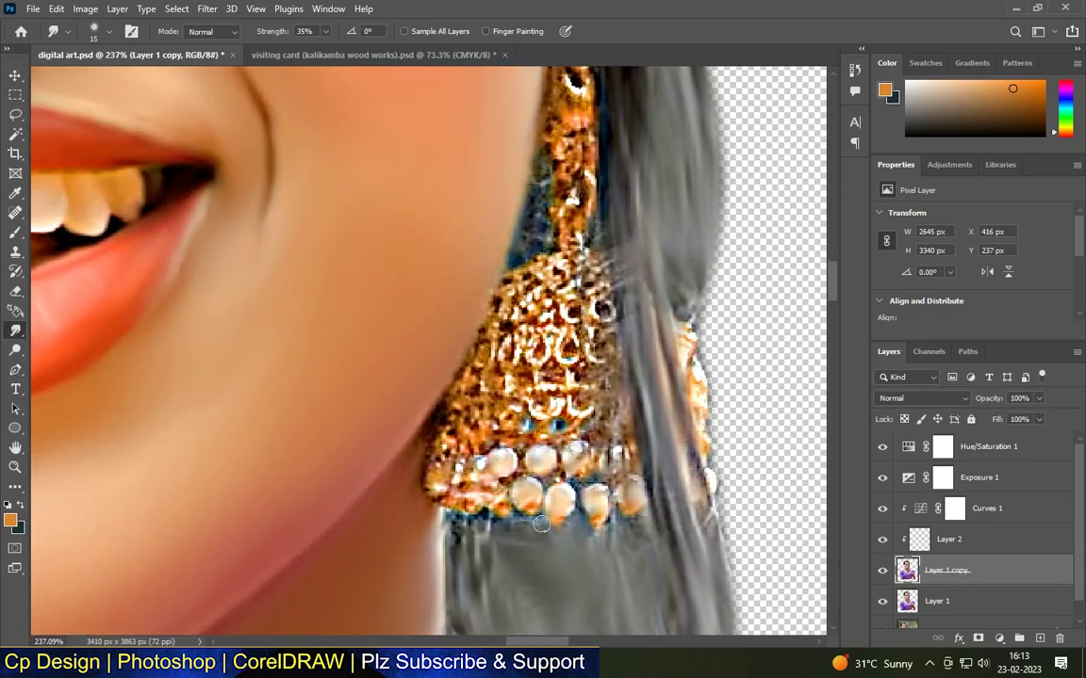
{"action": "scroll", "coordinate": [589, 236], "scroll_direction": "down", "scroll_amount": 5}
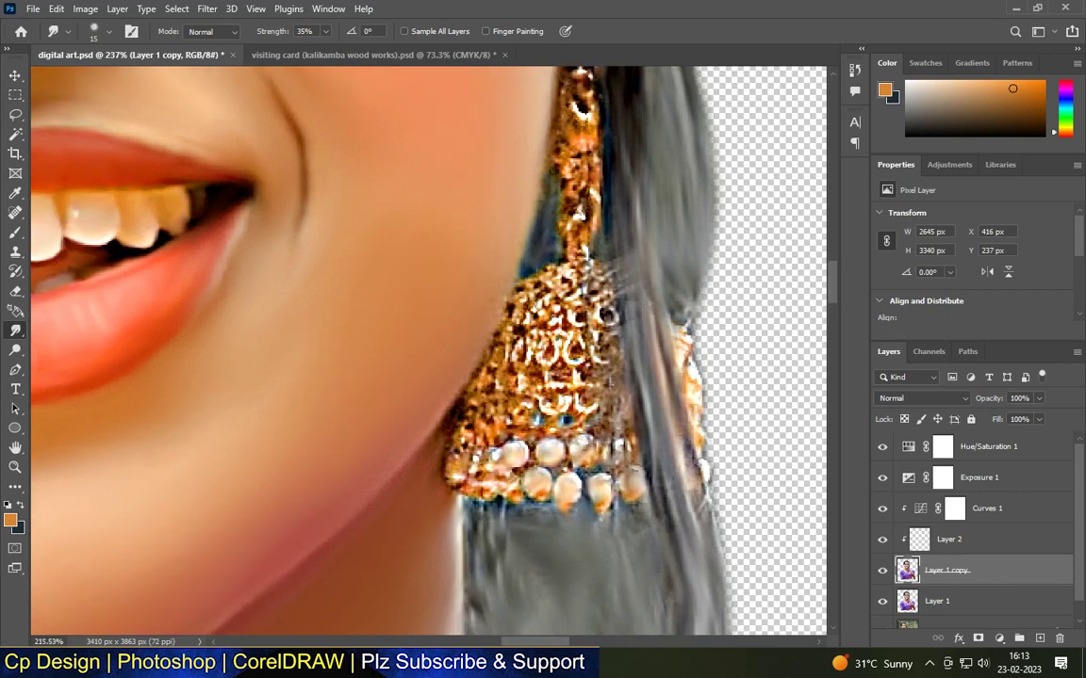
{"action": "scroll", "coordinate": [312, 421], "scroll_direction": "up", "scroll_amount": 5}
Touch up the remaining rough hair on top of the head with a size 15 Smudge brush.
{"action": "key", "text": "bracketright"}
{"action": "scroll", "coordinate": [320, 387], "scroll_direction": "down", "scroll_amount": 5}
{"action": "scroll", "coordinate": [533, 208], "scroll_direction": "up", "scroll_amount": 2}
{"action": "key", "text": "bracketleft"}
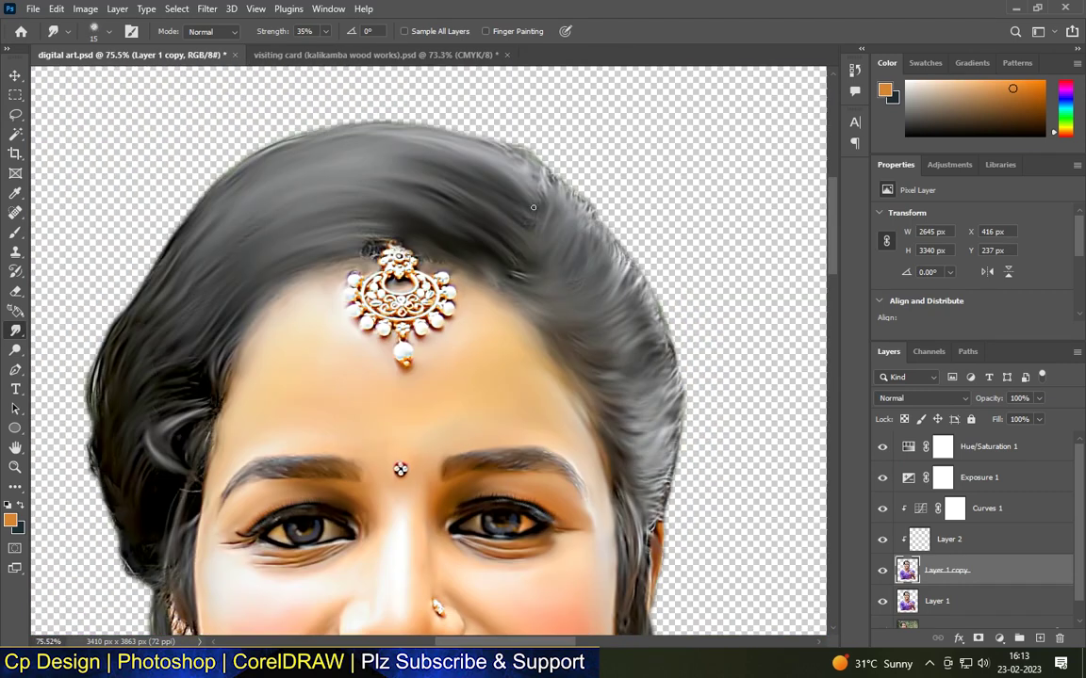
{"action": "scroll", "coordinate": [457, 189], "scroll_direction": "up", "scroll_amount": 6}
{"action": "mouse_move", "coordinate": [236, 265]}
{"action": "left_mouse_down"}
{"action": "mouse_move", "coordinate": [251, 266]}
{"action": "mouse_move", "coordinate": [235, 253]}
{"action": "left_mouse_up"}
{"action": "scroll", "coordinate": [454, 243], "scroll_direction": "down", "scroll_amount": 5}
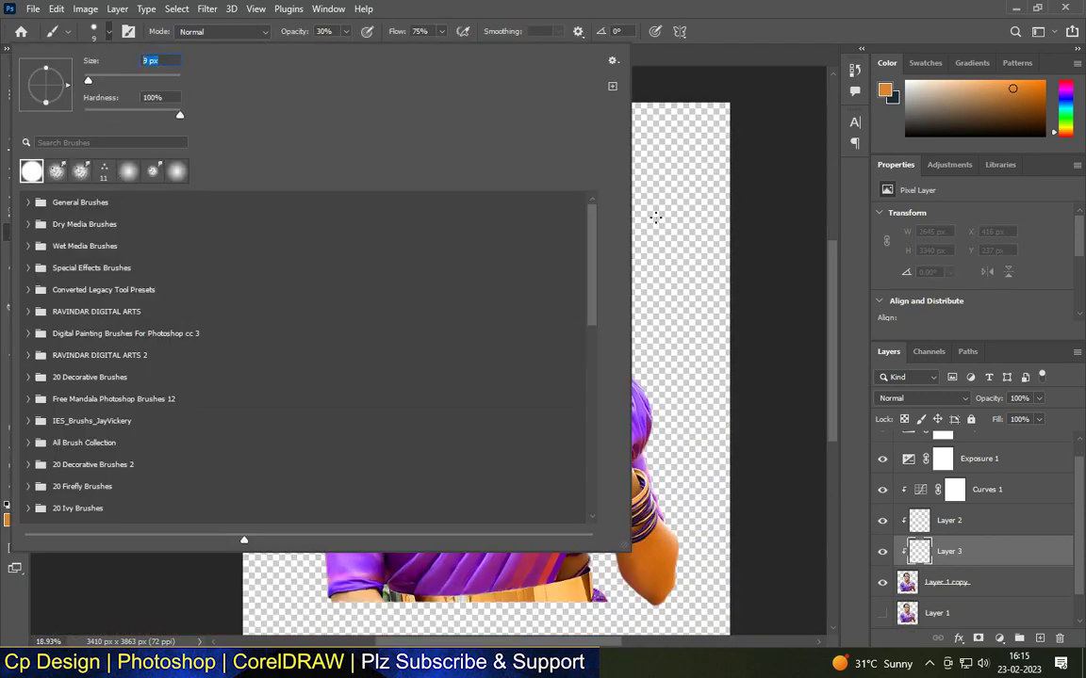
Set the Brush tool's size to 5 px for Layer 3.
{"action": "type", "text": "5"}
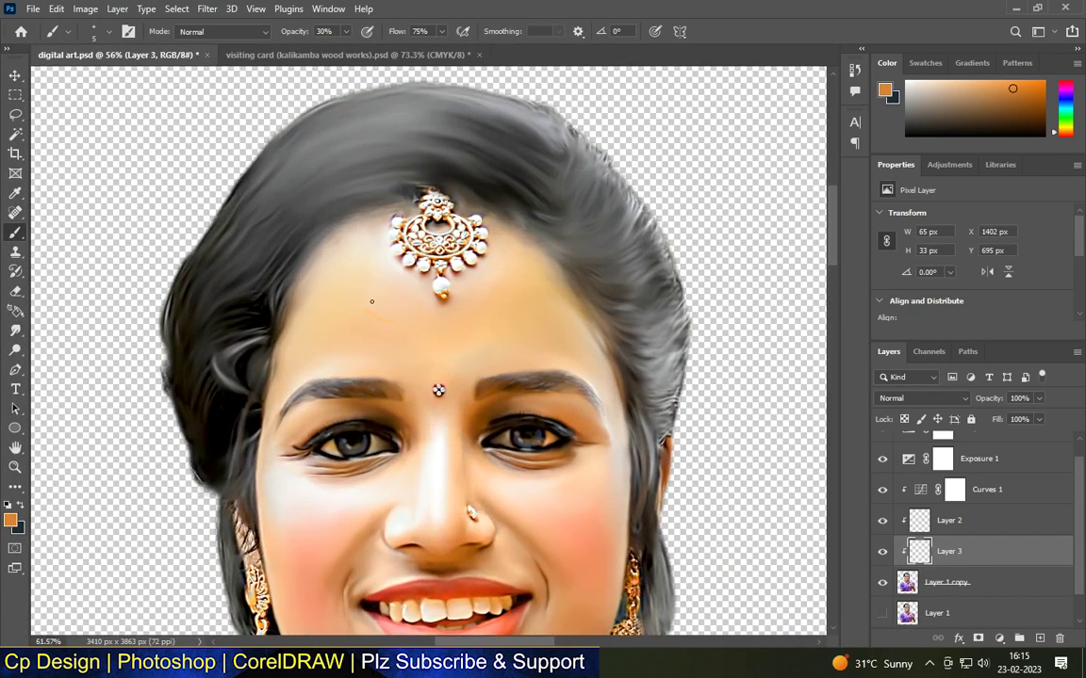
{"action": "scroll", "coordinate": [371, 301], "scroll_direction": "up", "scroll_amount": 3}
{"action": "scroll", "coordinate": [376, 308], "scroll_direction": "down", "scroll_amount": 2}
Trace the first curved hair strand above the forehead ornament as a path with the Curvature Pen tool.
{"action": "left_click", "coordinate": [16, 389]}
{"action": "left_click", "coordinate": [18, 372]}
{"action": "left_click", "coordinate": [96, 398]}
{"action": "scroll", "coordinate": [534, 209], "scroll_direction": "up", "scroll_amount": 2}
{"action": "left_click", "coordinate": [536, 269]}
{"action": "left_click", "coordinate": [416, 216]}
{"action": "left_click", "coordinate": [282, 272]}
{"action": "left_click", "coordinate": [234, 322]}
Add more curved strand paths running parallel across the front hair above the forehead ornament.
{"action": "key", "text": "Escape"}
{"action": "left_click", "coordinate": [565, 273]}
{"action": "left_click", "coordinate": [514, 228]}
{"action": "left_click", "coordinate": [440, 191]}
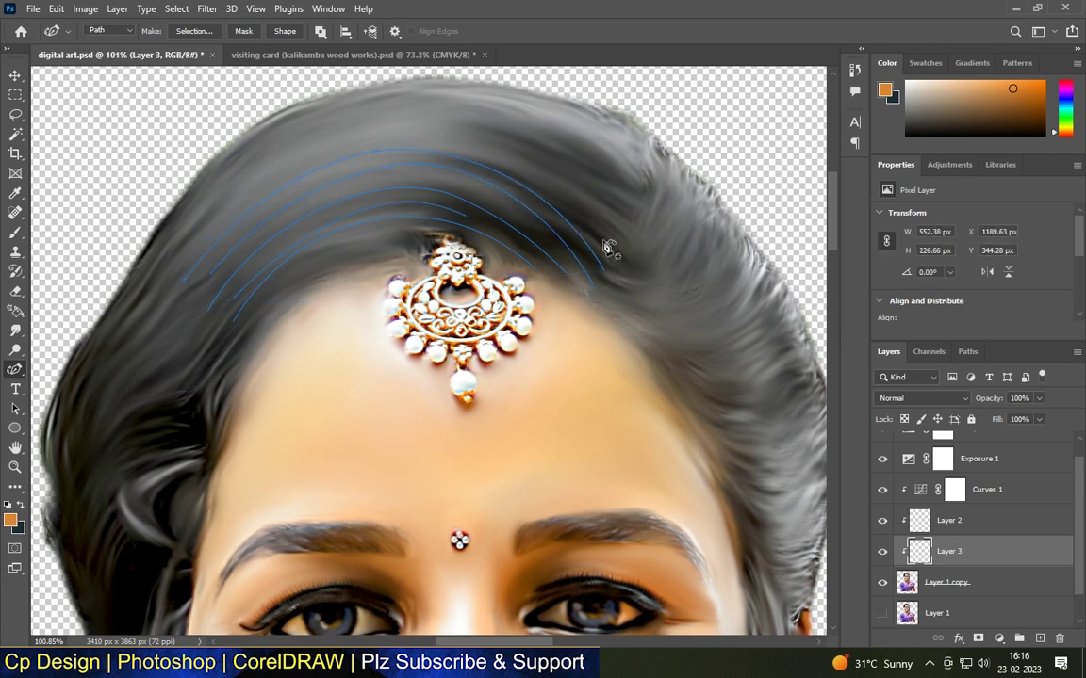
{"action": "scroll", "coordinate": [426, 129], "scroll_direction": "up", "scroll_amount": 1}
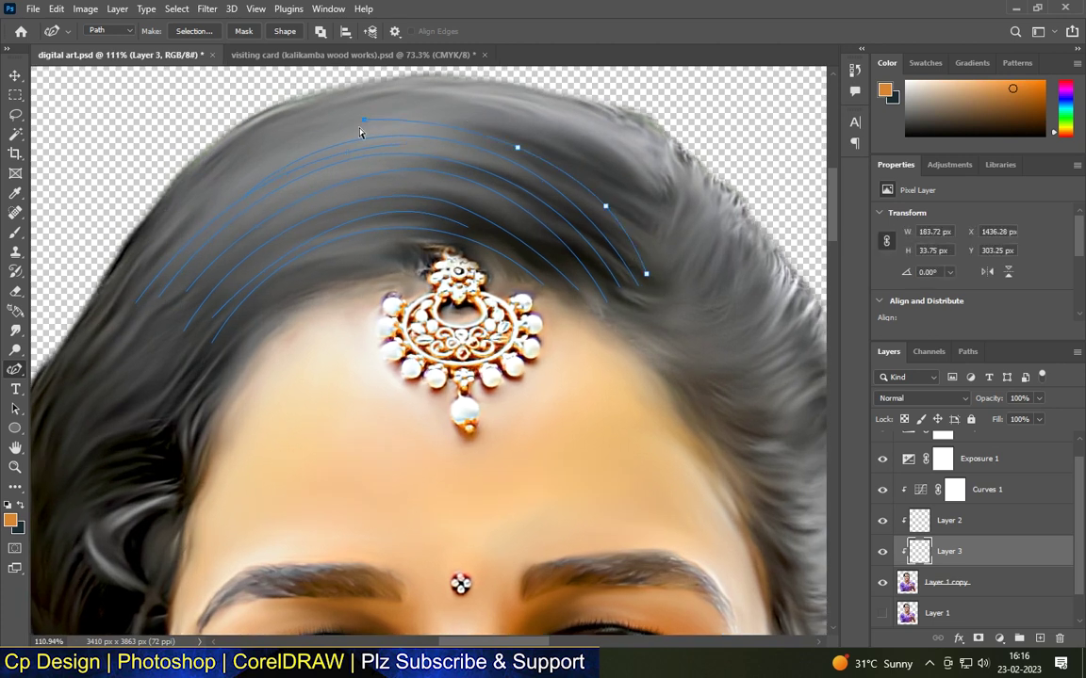
{"action": "left_click", "coordinate": [127, 287]}
Fill the front hair with further curved strand paths up to the top of the head and its left outer edge.
{"action": "scroll", "coordinate": [532, 247], "scroll_direction": "down", "scroll_amount": 4}
{"action": "scroll", "coordinate": [506, 141], "scroll_direction": "up", "scroll_amount": 5}
{"action": "left_click", "coordinate": [562, 313]}
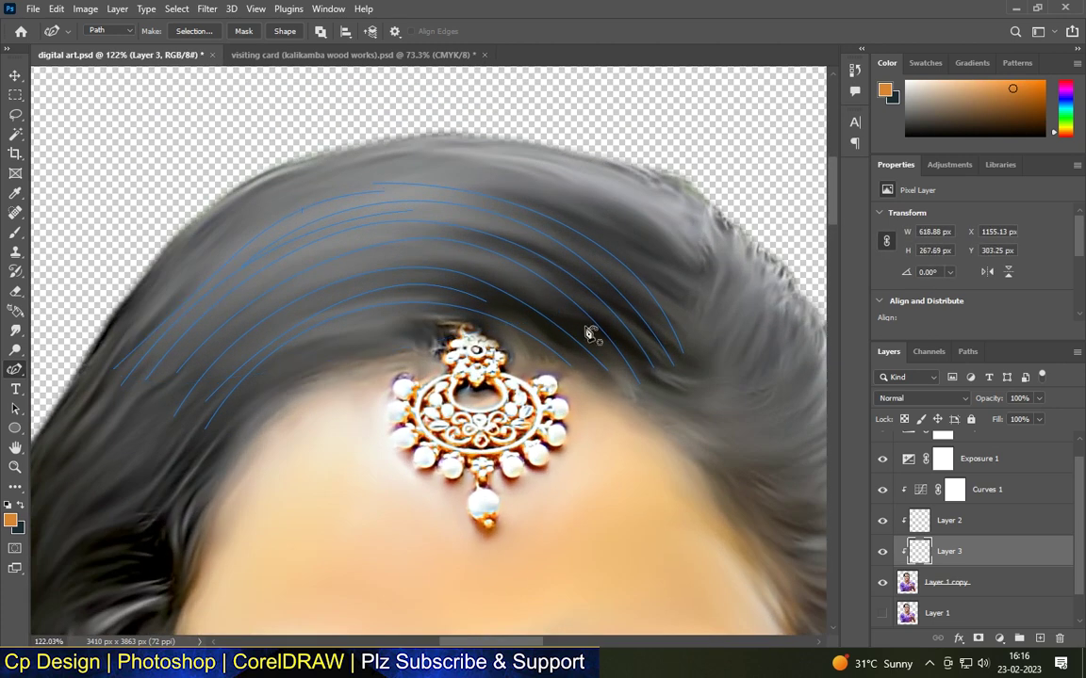
{"action": "scroll", "coordinate": [390, 432], "scroll_direction": "down", "scroll_amount": 2}
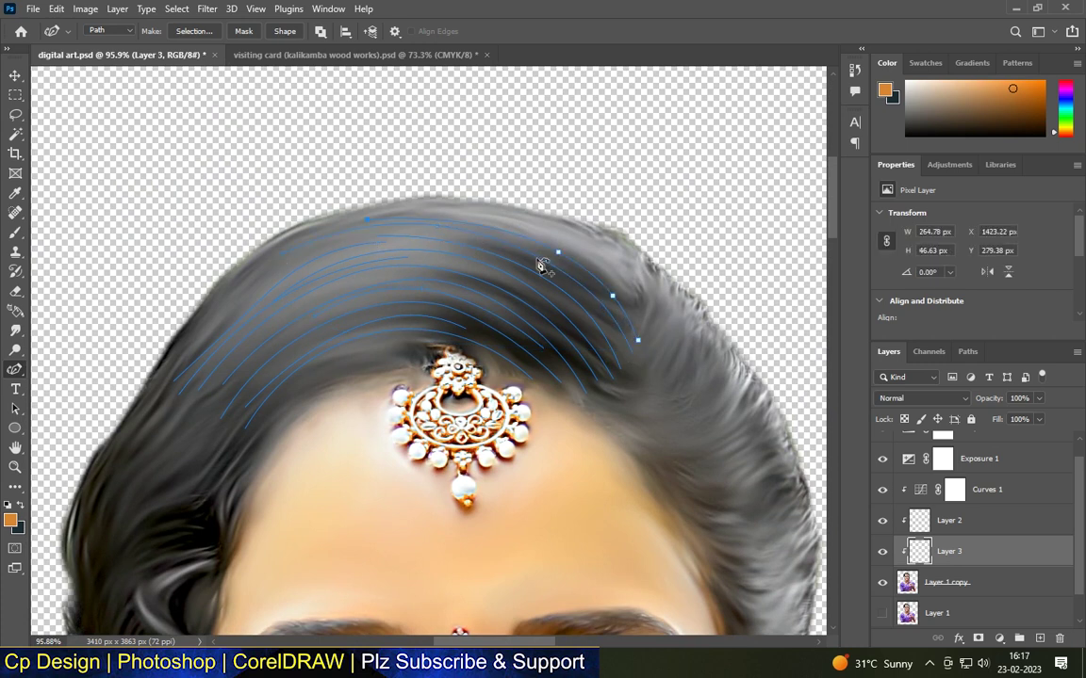
{"action": "scroll", "coordinate": [386, 217], "scroll_direction": "down", "scroll_amount": 3}
{"action": "scroll", "coordinate": [388, 235], "scroll_direction": "up", "scroll_amount": 3}
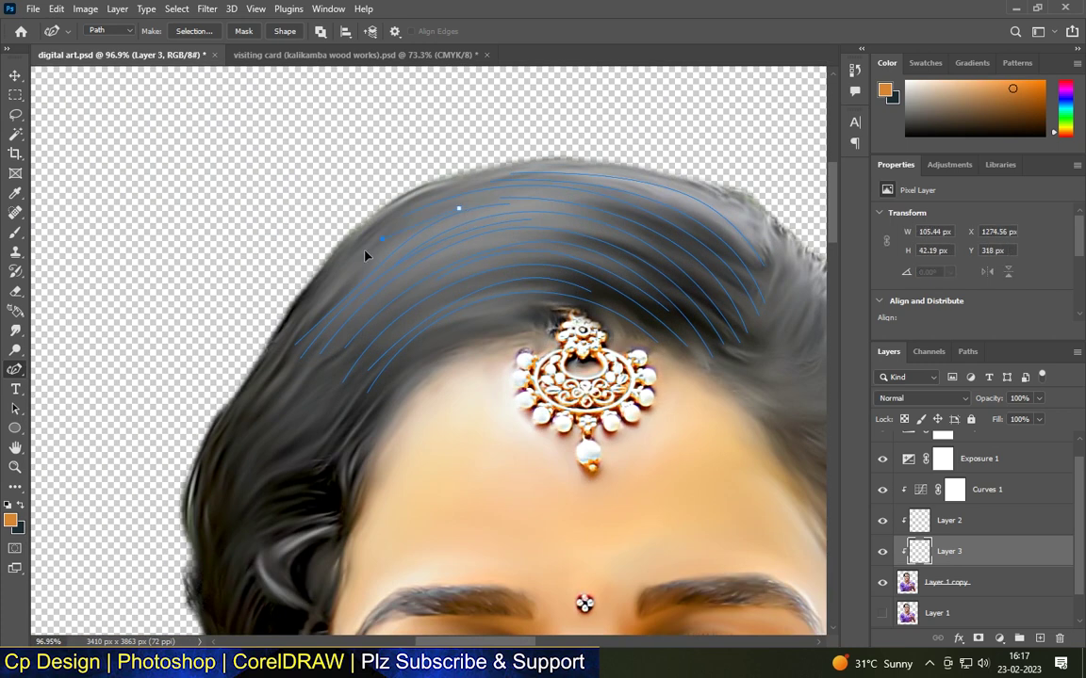
{"action": "scroll", "coordinate": [361, 259], "scroll_direction": "down", "scroll_amount": 3}
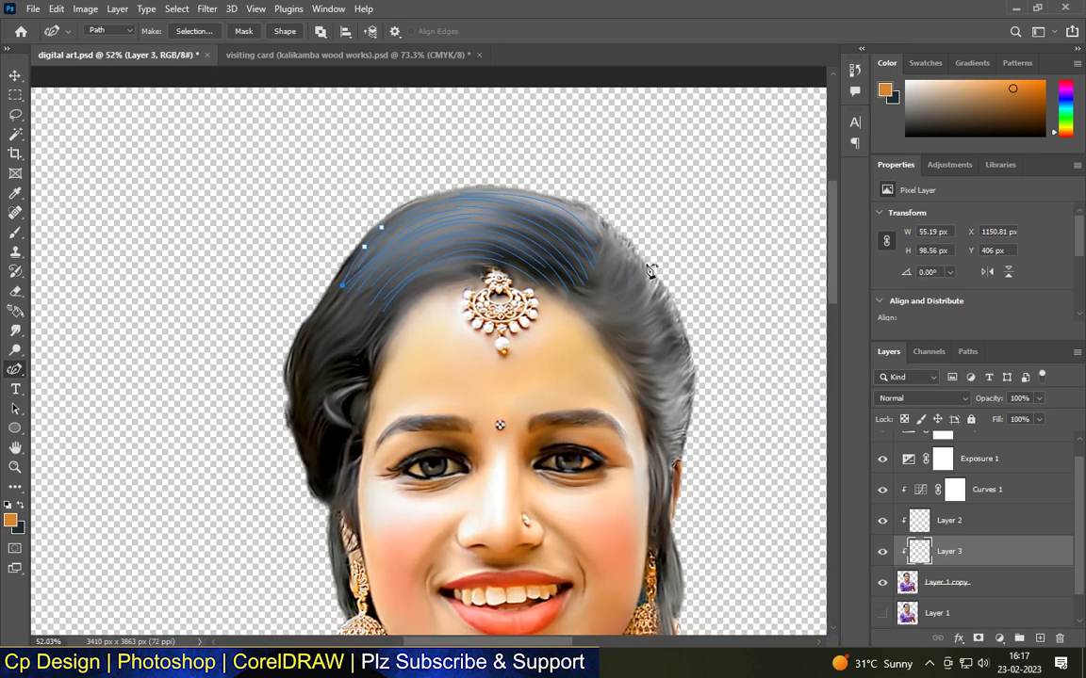
Draw curved strand paths through the swept-back hair on the right side of the head, beyond the parting.
{"action": "scroll", "coordinate": [547, 336], "scroll_direction": "up", "scroll_amount": 3}
{"action": "left_click", "coordinate": [533, 333]}
{"action": "scroll", "coordinate": [566, 324], "scroll_direction": "up", "scroll_amount": 2}
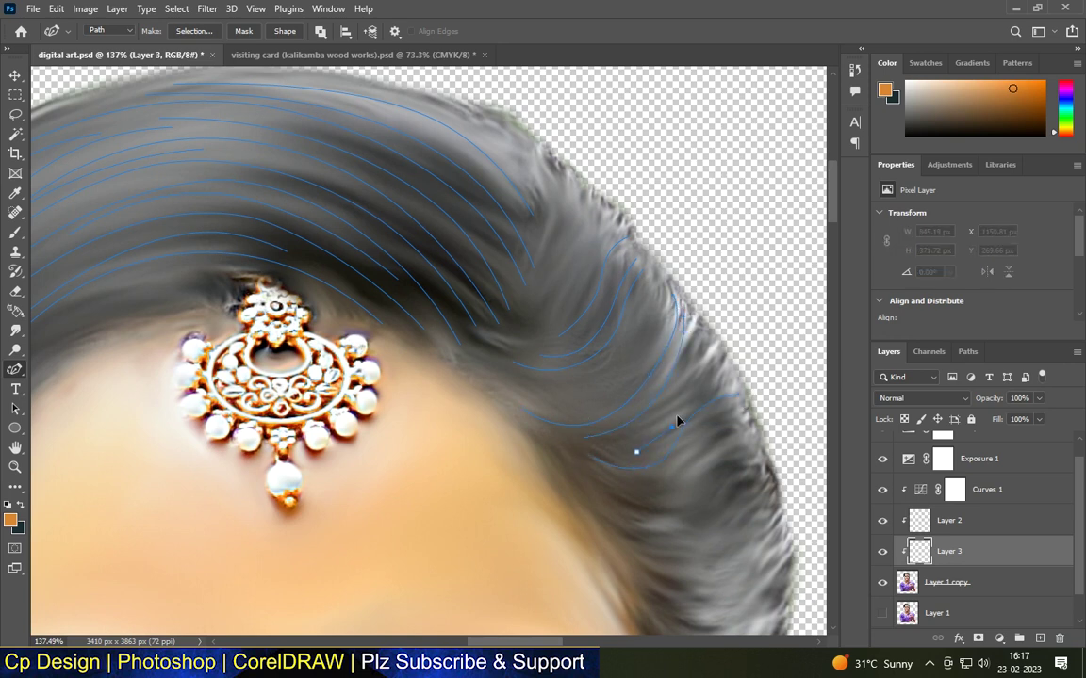
{"action": "scroll", "coordinate": [525, 280], "scroll_direction": "down", "scroll_amount": 3}
{"action": "scroll", "coordinate": [618, 487], "scroll_direction": "up", "scroll_amount": 3}
{"action": "left_click", "coordinate": [554, 444]}
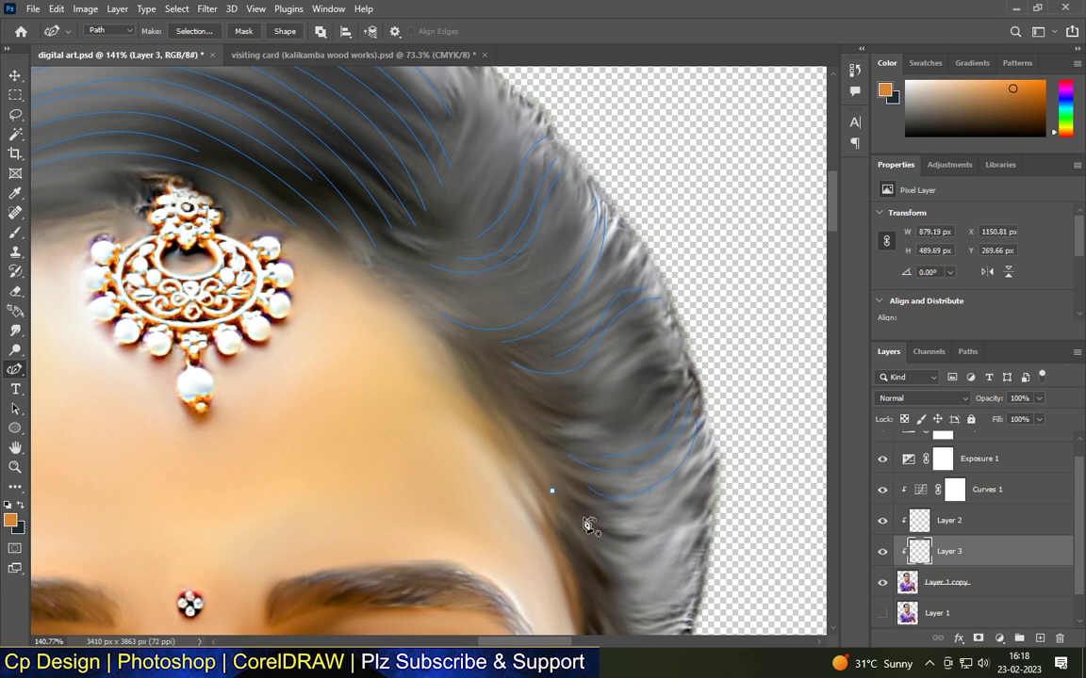
Continue the curved strand paths down the lower right hair and along the wavy strands in front of the right ear.
{"action": "scroll", "coordinate": [683, 506], "scroll_direction": "down", "scroll_amount": 3}
{"action": "scroll", "coordinate": [582, 510], "scroll_direction": "up", "scroll_amount": 4}
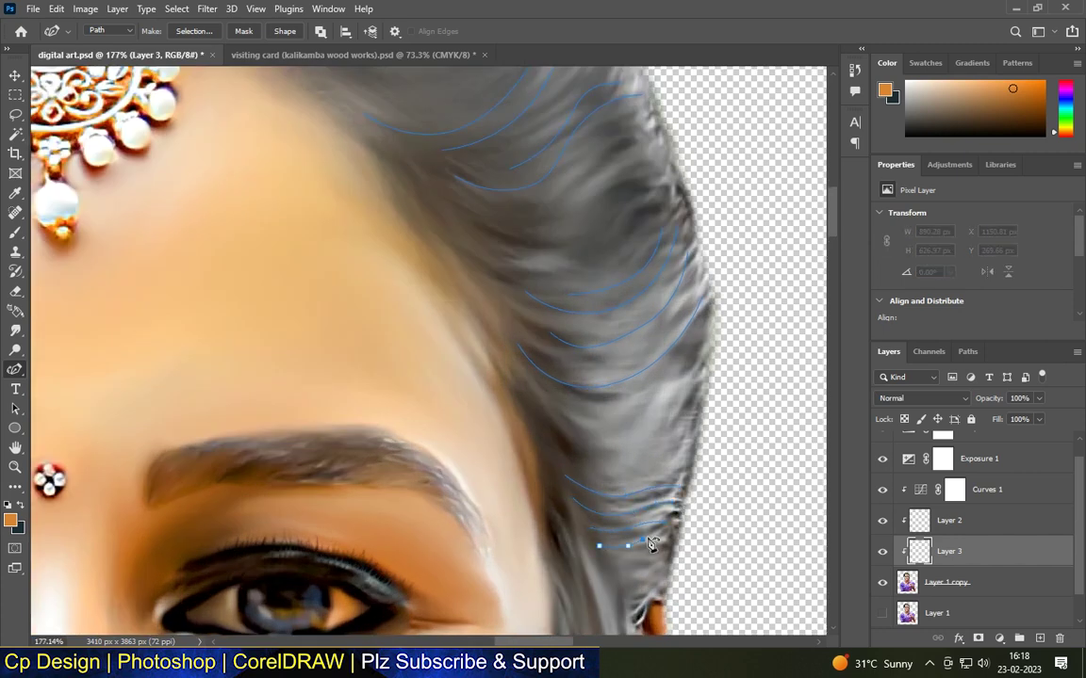
{"action": "scroll", "coordinate": [632, 547], "scroll_direction": "down", "scroll_amount": 3}
{"action": "scroll", "coordinate": [546, 353], "scroll_direction": "up", "scroll_amount": 3}
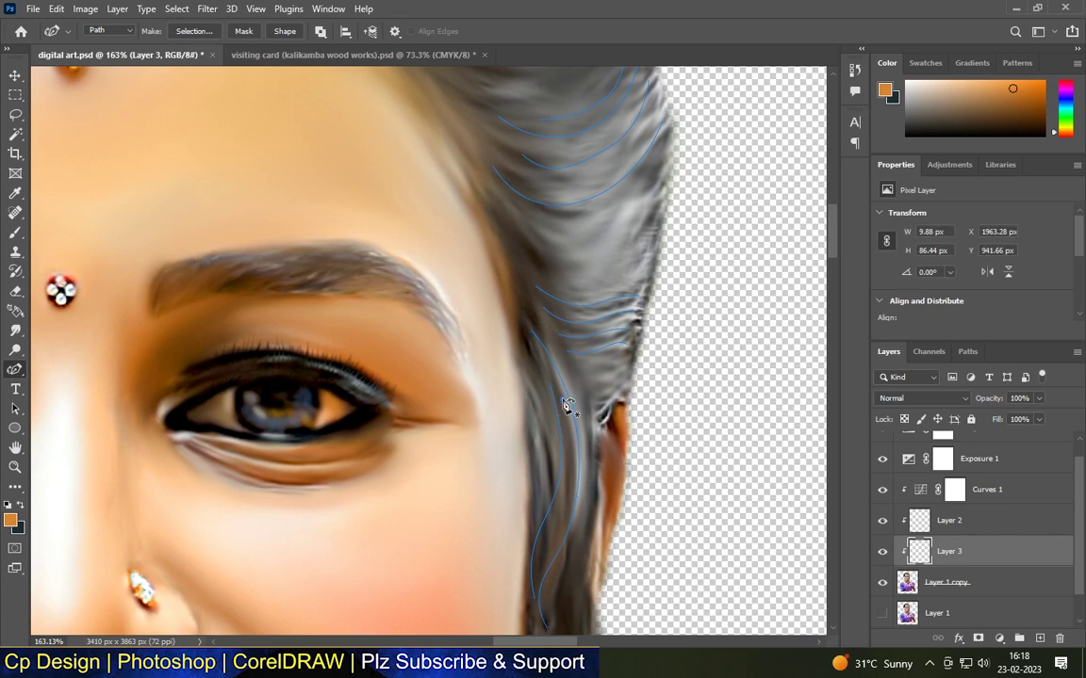
Draw paths along the long strand beside the right earring and the hair's outer edge behind it.
{"action": "scroll", "coordinate": [540, 560], "scroll_direction": "down", "scroll_amount": 3}
{"action": "scroll", "coordinate": [584, 523], "scroll_direction": "down", "scroll_amount": 2}
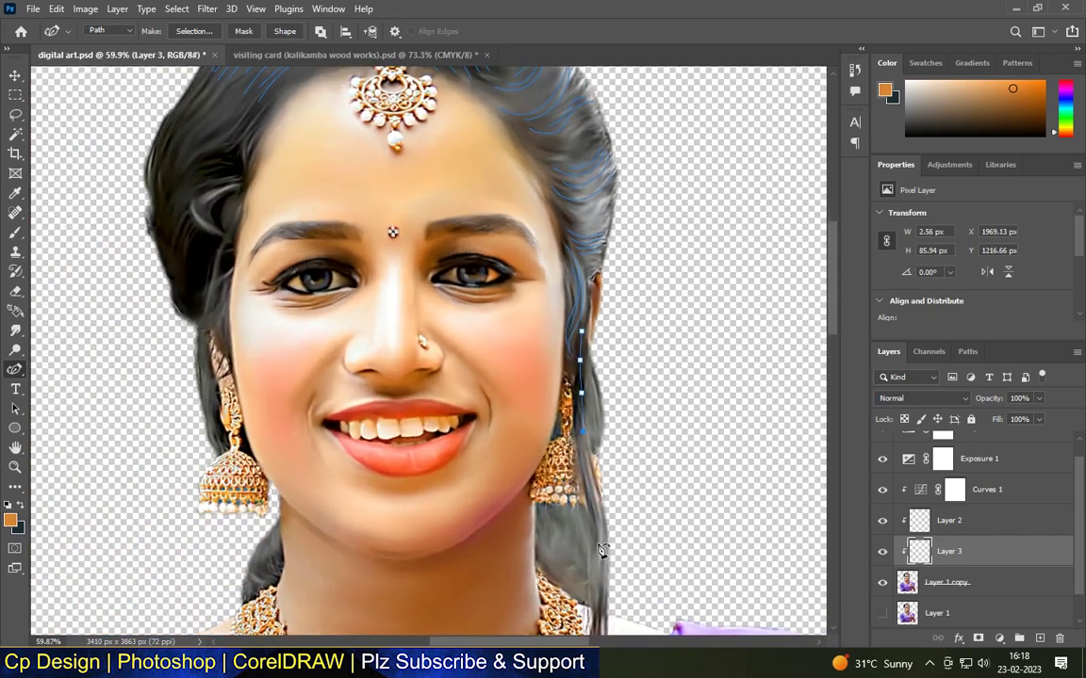
{"action": "scroll", "coordinate": [599, 588], "scroll_direction": "up", "scroll_amount": 5}
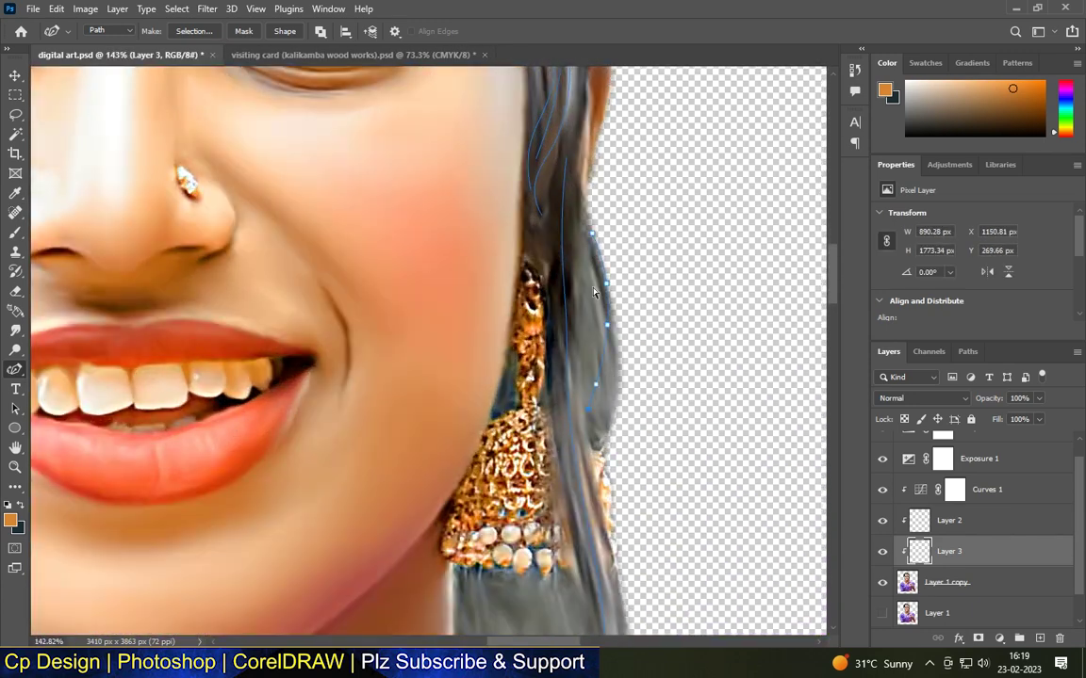
{"action": "left_click_drag", "start_coordinate": [591, 280], "coordinate": [583, 366]}
Trace curved strand paths in the hair between the right earring and the necklace.
{"action": "scroll", "coordinate": [587, 315], "scroll_direction": "down", "scroll_amount": 6}
{"action": "scroll", "coordinate": [564, 458], "scroll_direction": "up", "scroll_amount": 5}
{"action": "left_click_drag", "start_coordinate": [507, 344], "coordinate": [499, 391]}
{"action": "key", "text": "z"}
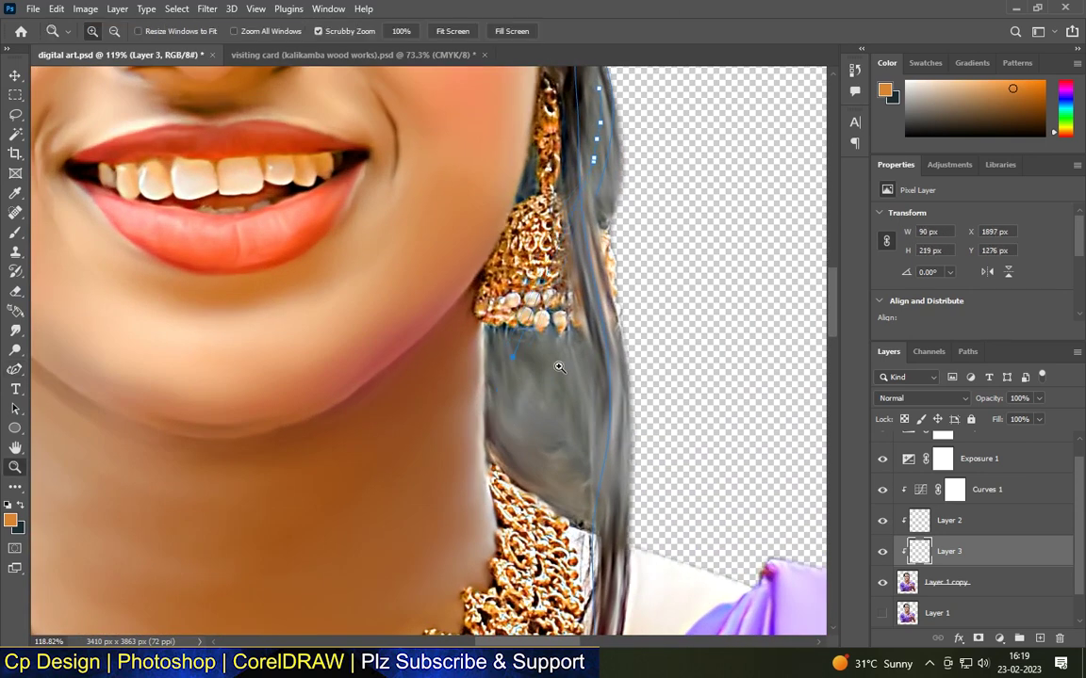
{"action": "left_click", "coordinate": [23, 369]}
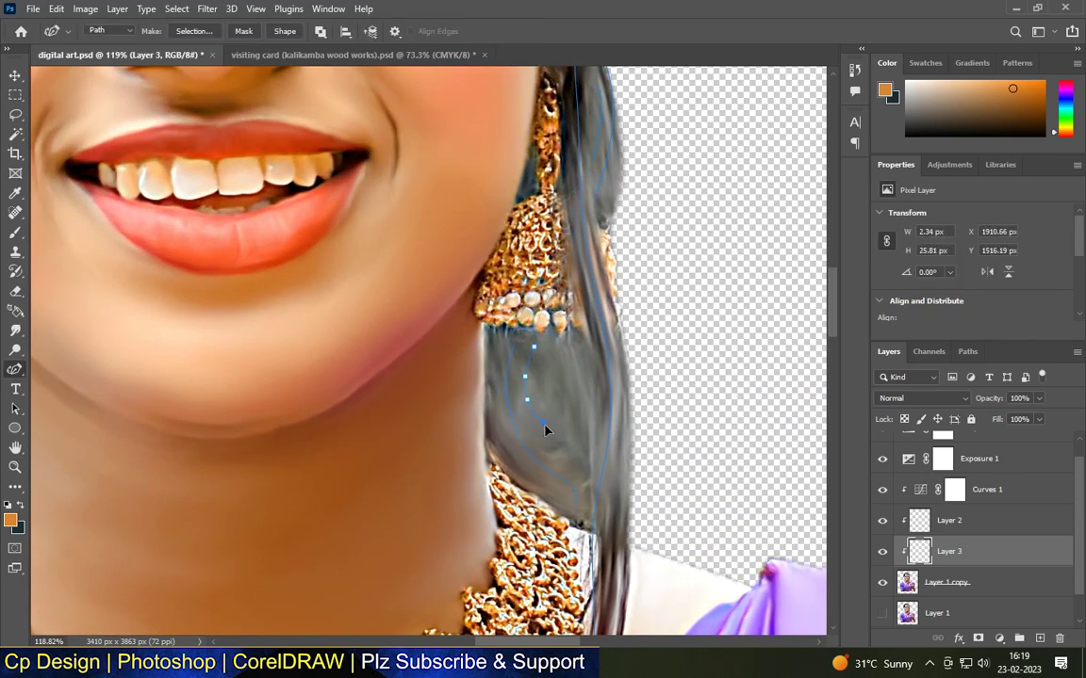
{"action": "scroll", "coordinate": [527, 377], "scroll_direction": "up", "scroll_amount": 2}
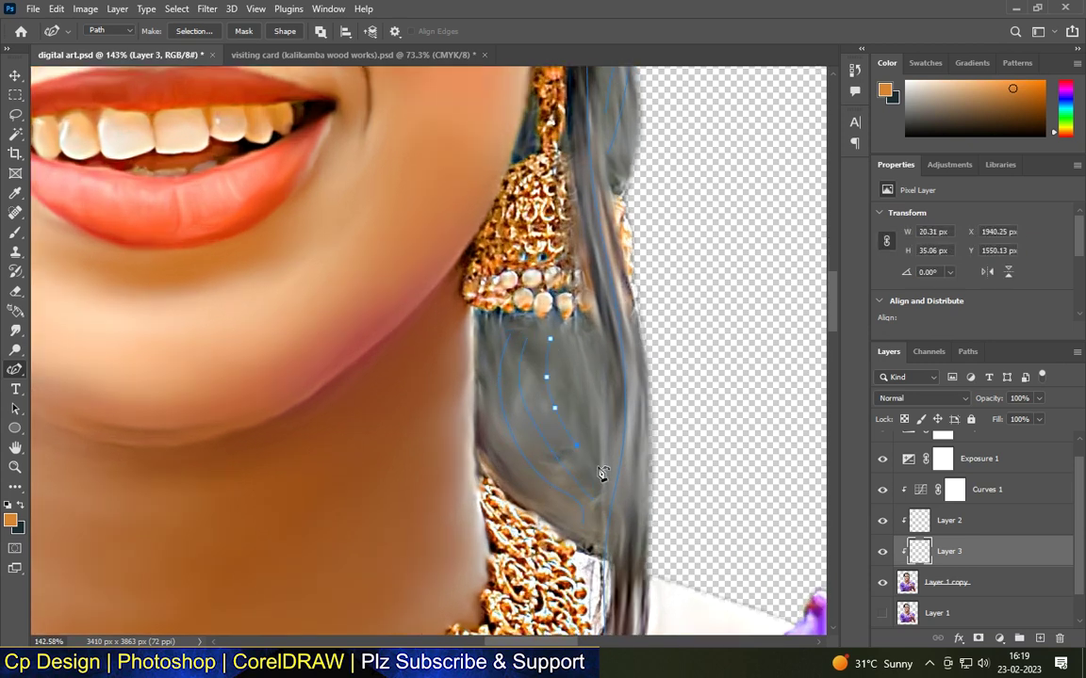
Outline the light curl beside the left side of the forehead with two curved paths, undoing misplaced points.
{"action": "scroll", "coordinate": [580, 416], "scroll_direction": "down", "scroll_amount": 5}
{"action": "scroll", "coordinate": [323, 301], "scroll_direction": "up", "scroll_amount": 5}
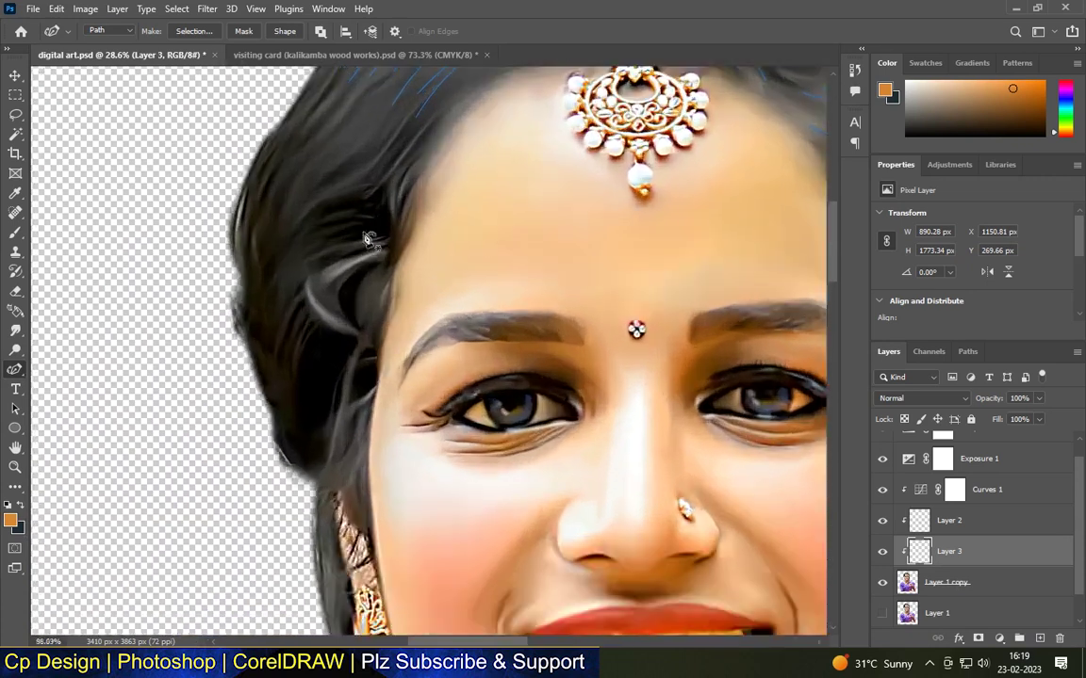
{"action": "left_click", "coordinate": [322, 300]}
{"action": "left_click", "coordinate": [327, 354]}
{"action": "left_click", "coordinate": [345, 385]}
{"action": "key", "text": "ctrl+z"}
{"action": "key", "text": "ctrl+z"}
{"action": "key", "text": "ctrl+z"}
{"action": "key", "text": "ctrl+z"}
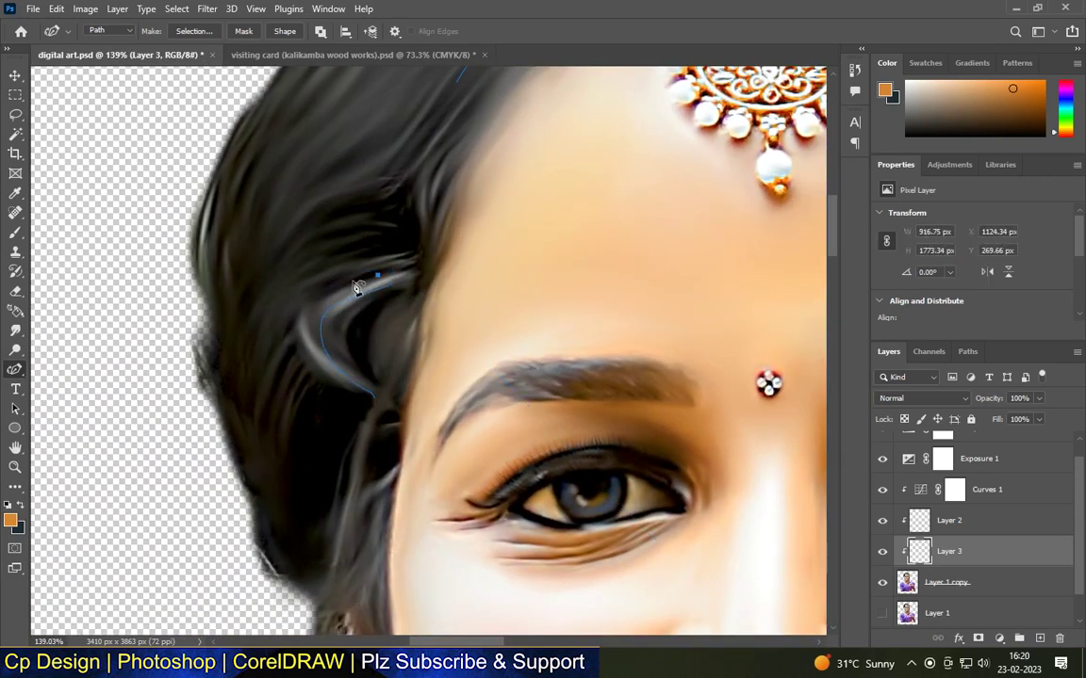
{"action": "key", "text": "ctrl+z"}
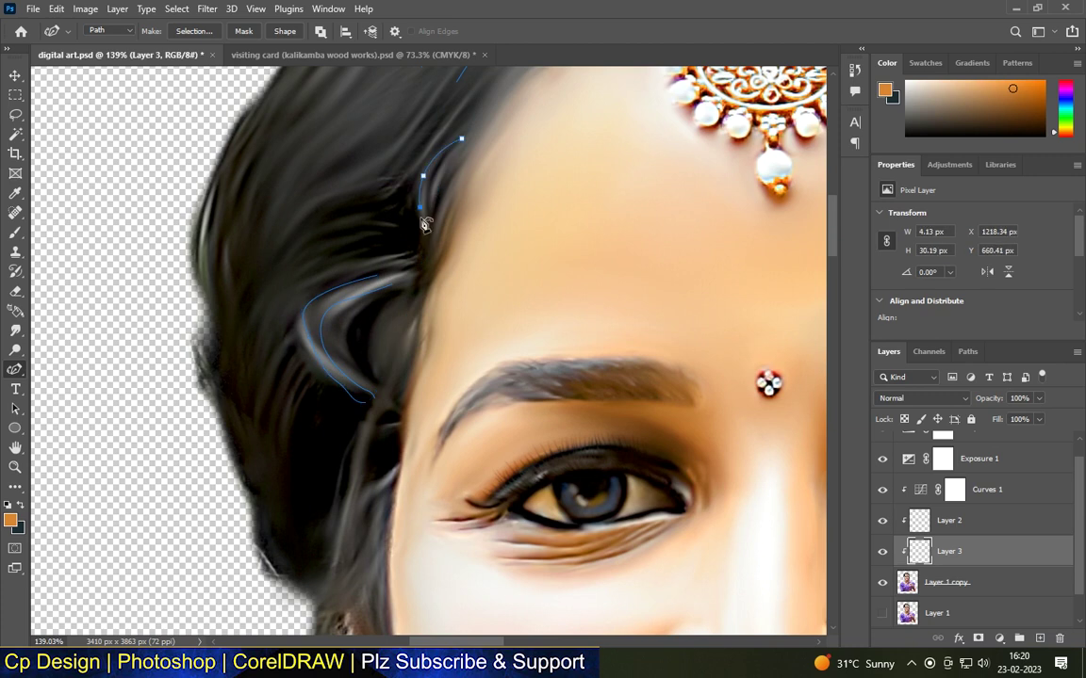
Draw wavy strand paths down the upper dark hair on the left side of the head.
{"action": "scroll", "coordinate": [406, 242], "scroll_direction": "down", "scroll_amount": 5}
{"action": "scroll", "coordinate": [370, 217], "scroll_direction": "up", "scroll_amount": 4}
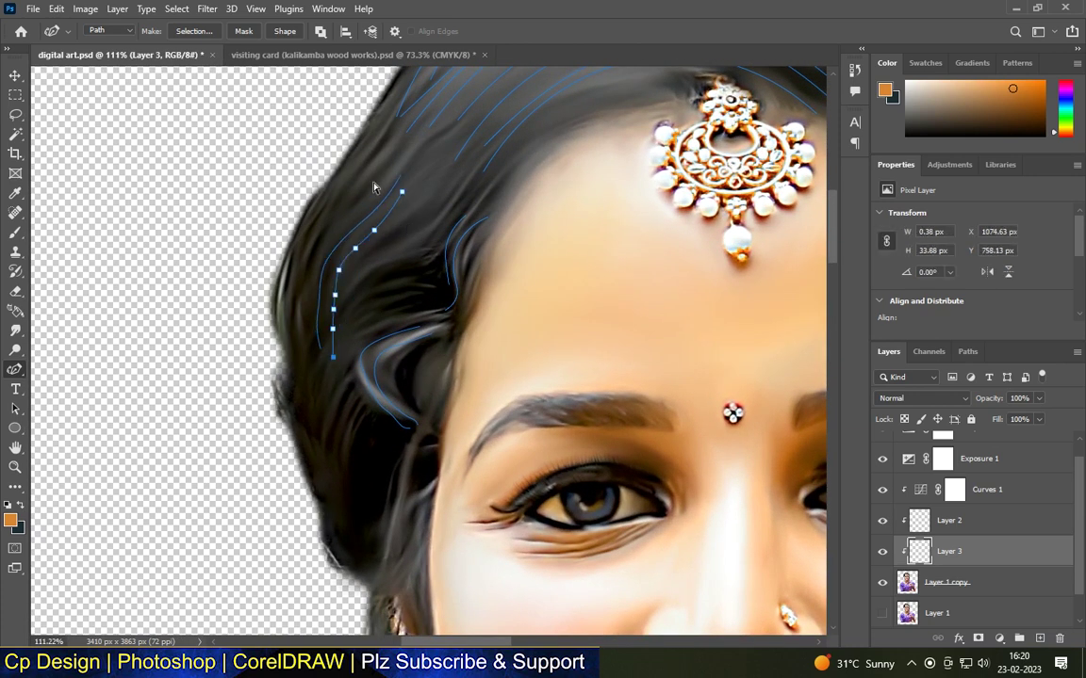
{"action": "scroll", "coordinate": [339, 386], "scroll_direction": "up", "scroll_amount": 3}
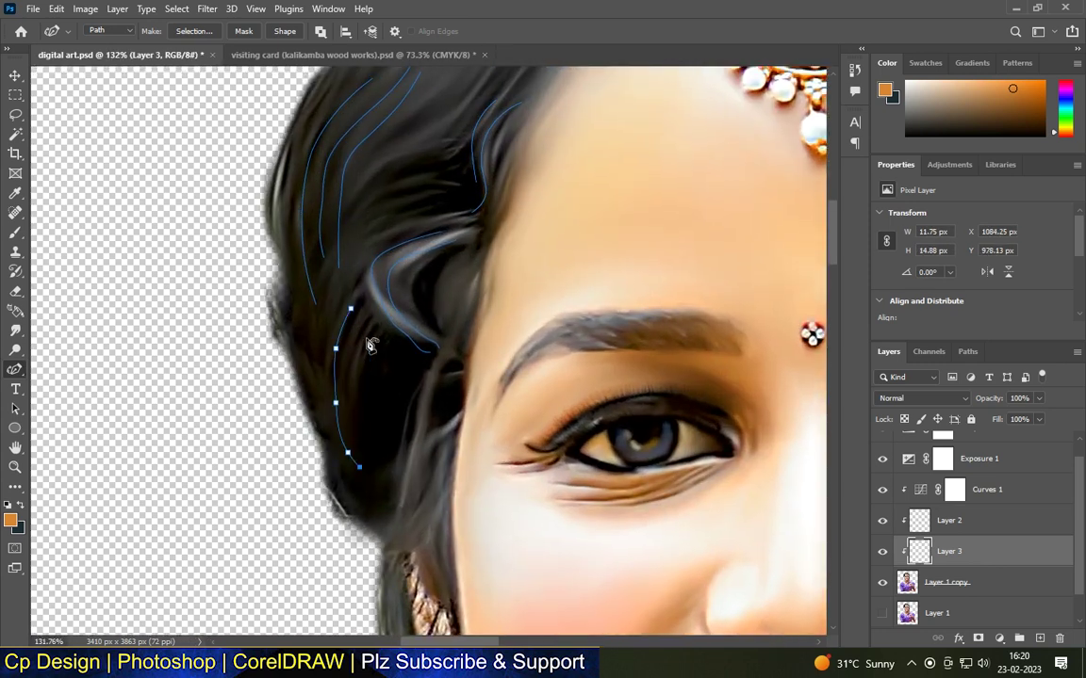
Add further curved strand paths in the lower dark hair below the curl on the left side.
{"action": "key", "text": "Escape"}
{"action": "left_click", "coordinate": [363, 321]}
{"action": "left_click", "coordinate": [352, 368]}
{"action": "left_click", "coordinate": [355, 434]}
{"action": "scroll", "coordinate": [371, 415], "scroll_direction": "down", "scroll_amount": 3}
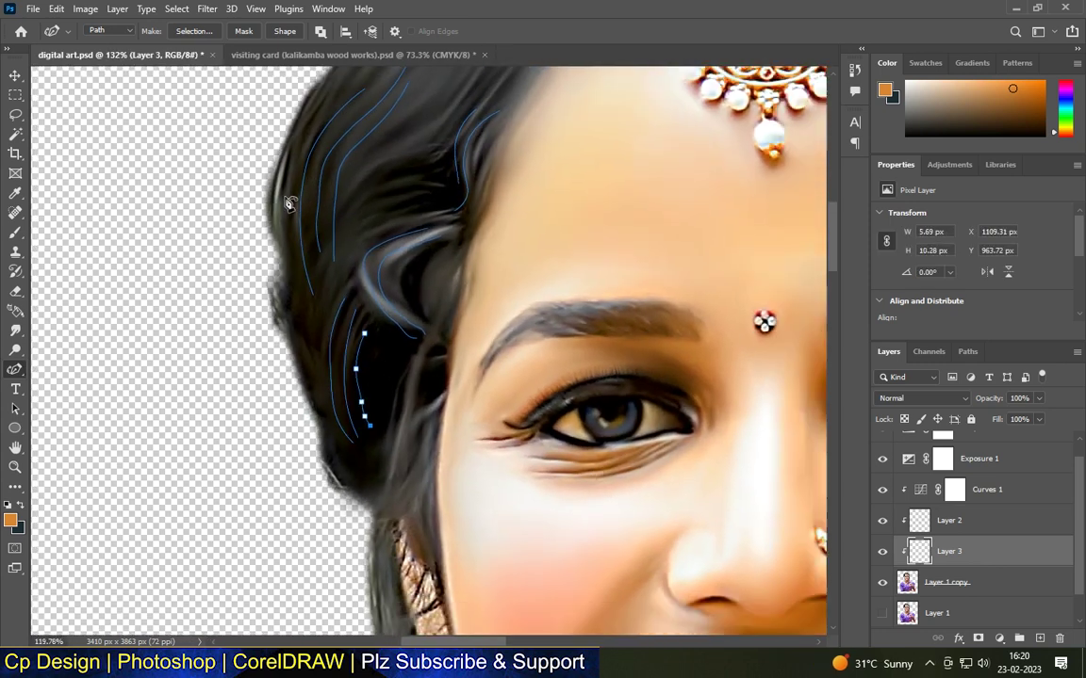
Trace the strands in front of the left ear and the outer hair hanging behind the left earring.
{"action": "scroll", "coordinate": [384, 259], "scroll_direction": "up", "scroll_amount": 2}
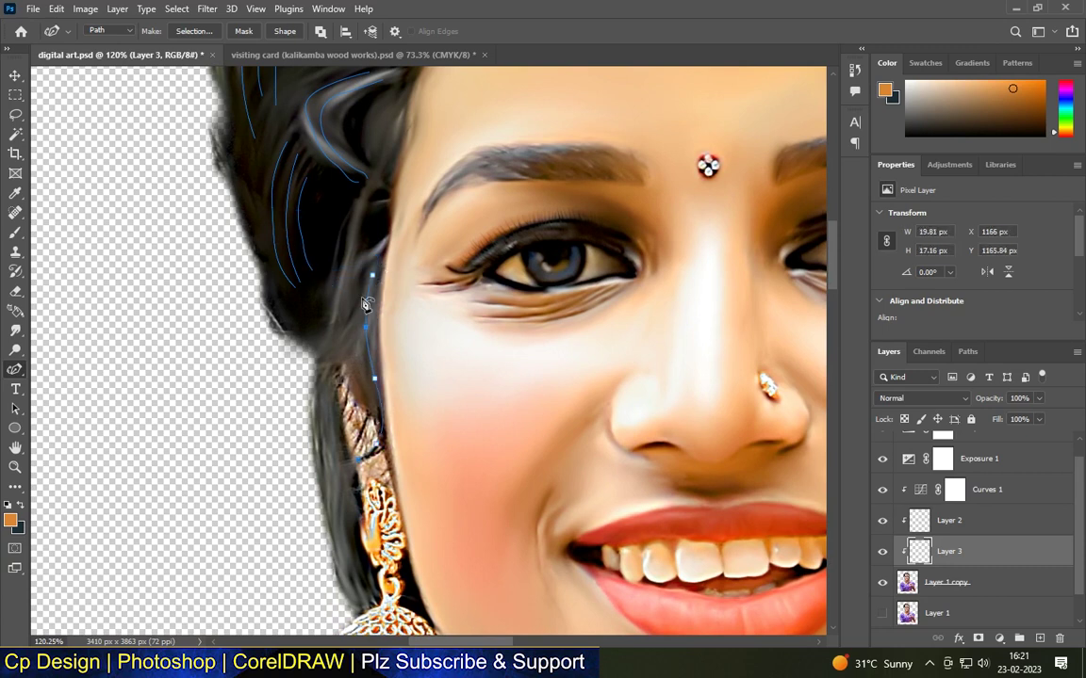
{"action": "scroll", "coordinate": [370, 390], "scroll_direction": "down", "scroll_amount": 3}
{"action": "scroll", "coordinate": [343, 424], "scroll_direction": "up", "scroll_amount": 1}
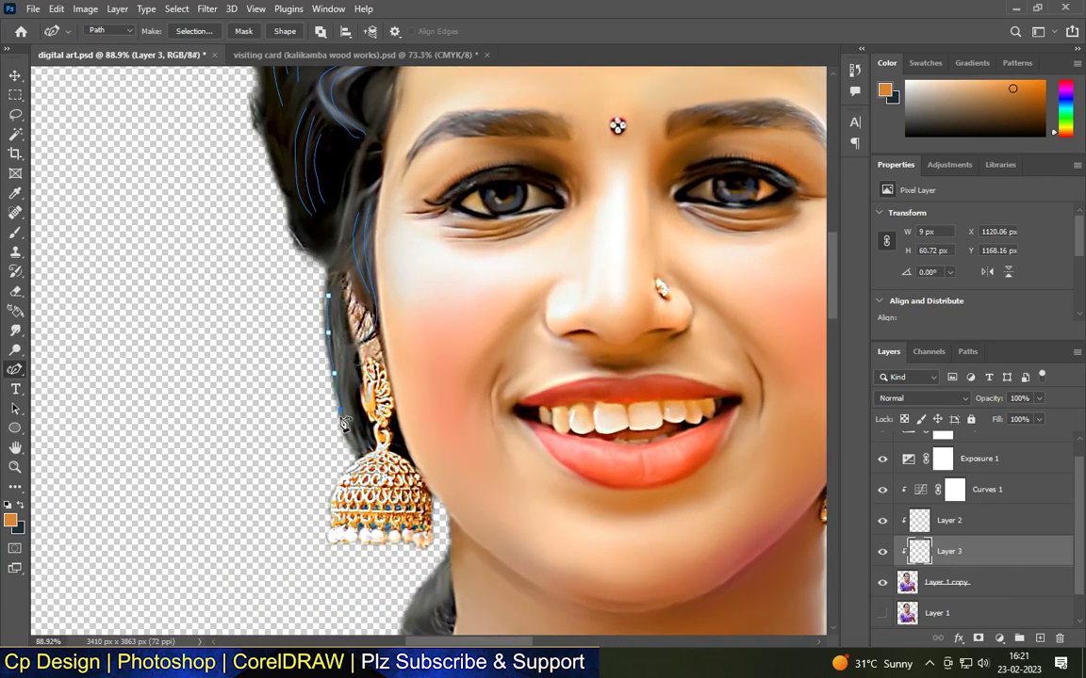
{"action": "left_click", "coordinate": [355, 422]}
Draw curved strand paths in the small patch of hair between the left earring and the necklace.
{"action": "scroll", "coordinate": [376, 271], "scroll_direction": "down", "scroll_amount": 3}
{"action": "scroll", "coordinate": [391, 479], "scroll_direction": "up", "scroll_amount": 4}
{"action": "left_click", "coordinate": [381, 297]}
{"action": "left_click", "coordinate": [368, 331]}
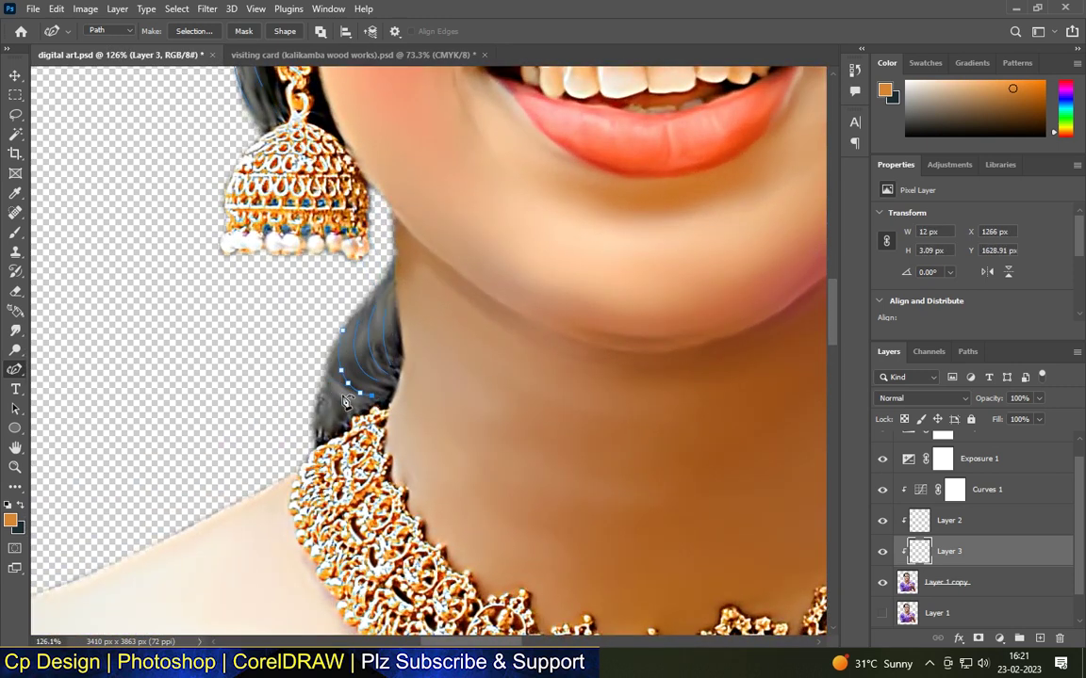
{"action": "scroll", "coordinate": [388, 403], "scroll_direction": "down", "scroll_amount": 3}
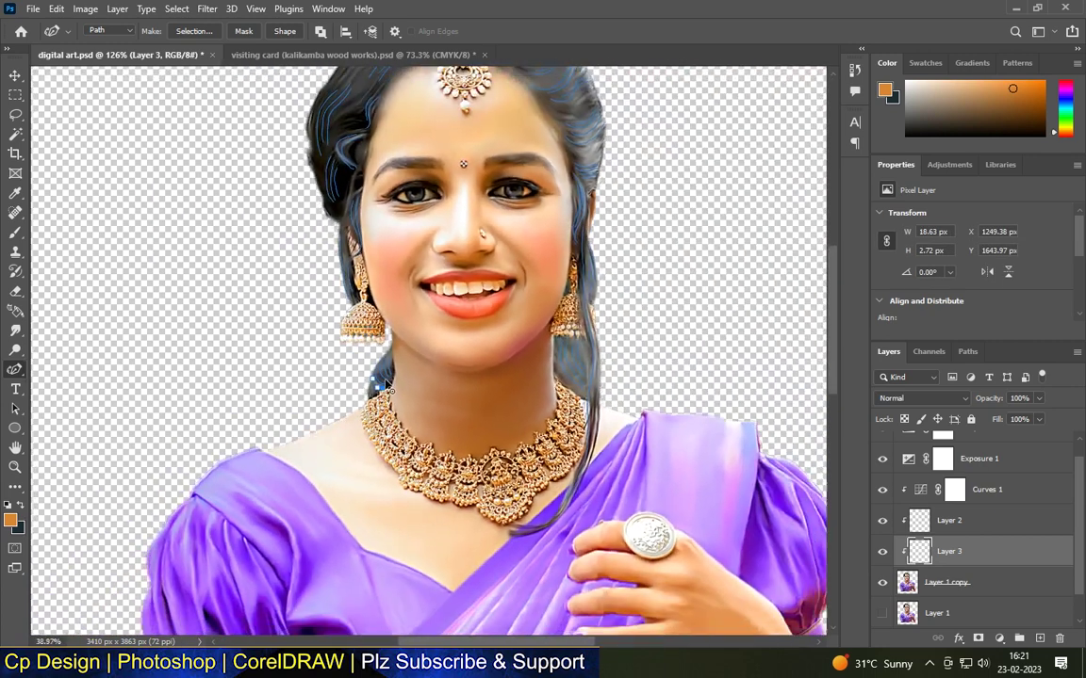
Trace loose flyaway strand paths just outside the hair outline along the crown and both sides of the head.
{"action": "scroll", "coordinate": [302, 371], "scroll_direction": "up", "scroll_amount": 3}
{"action": "scroll", "coordinate": [666, 460], "scroll_direction": "up", "scroll_amount": 1}
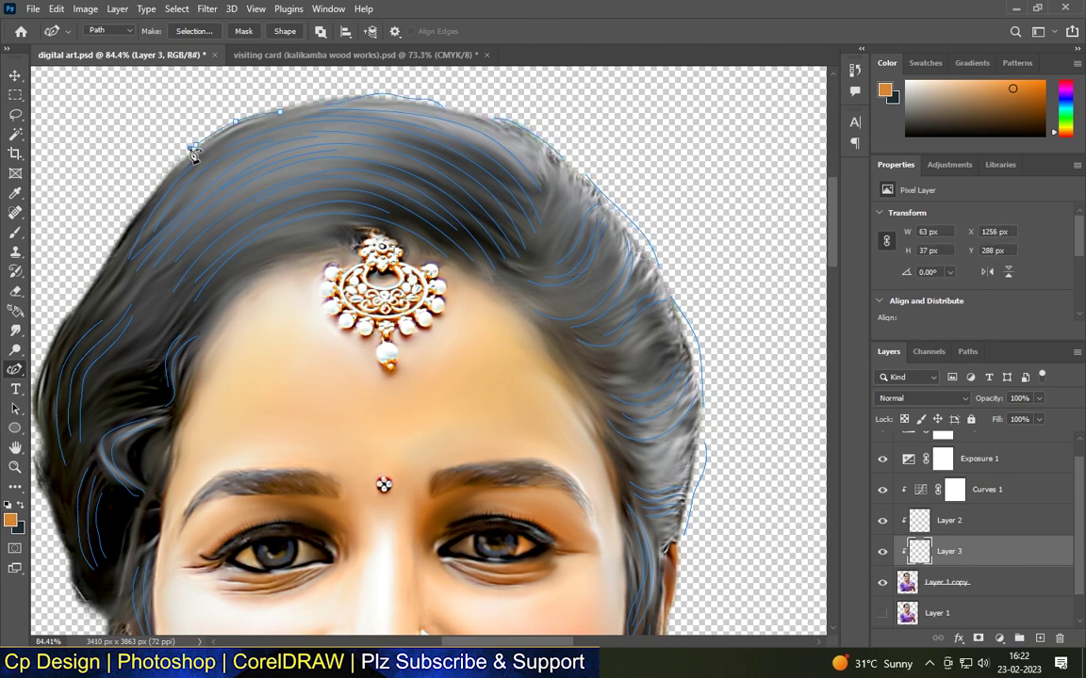
{"action": "scroll", "coordinate": [104, 273], "scroll_direction": "down", "scroll_amount": 1}
{"action": "scroll", "coordinate": [97, 379], "scroll_direction": "up", "scroll_amount": 1}
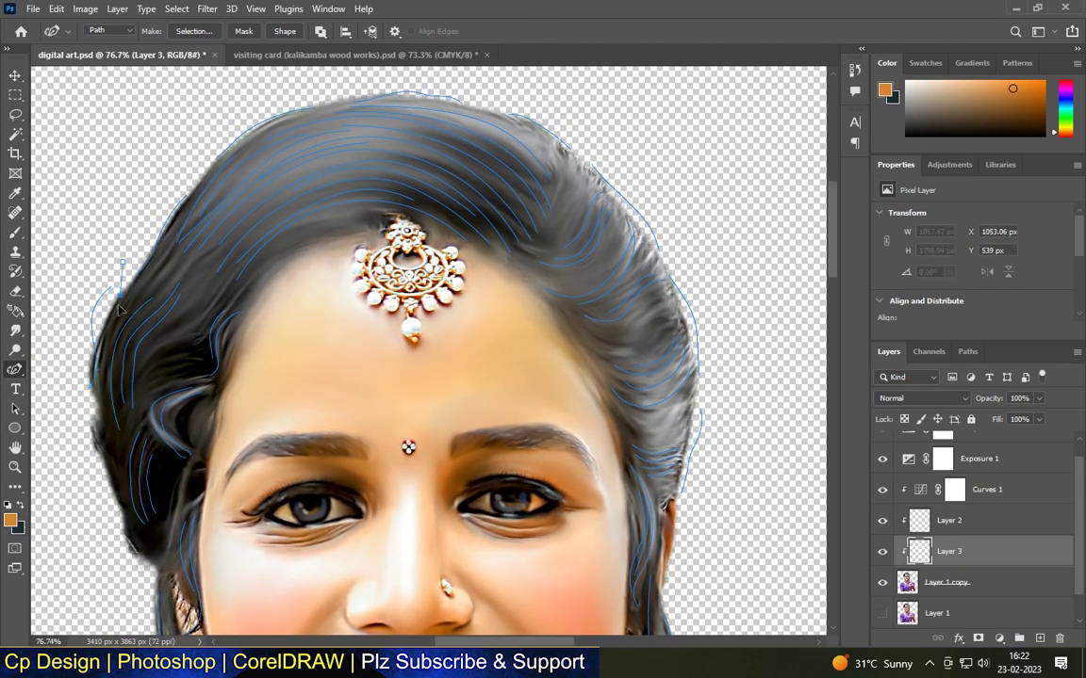
{"action": "key", "text": "Escape"}
{"action": "scroll", "coordinate": [362, 106], "scroll_direction": "down", "scroll_amount": 5}
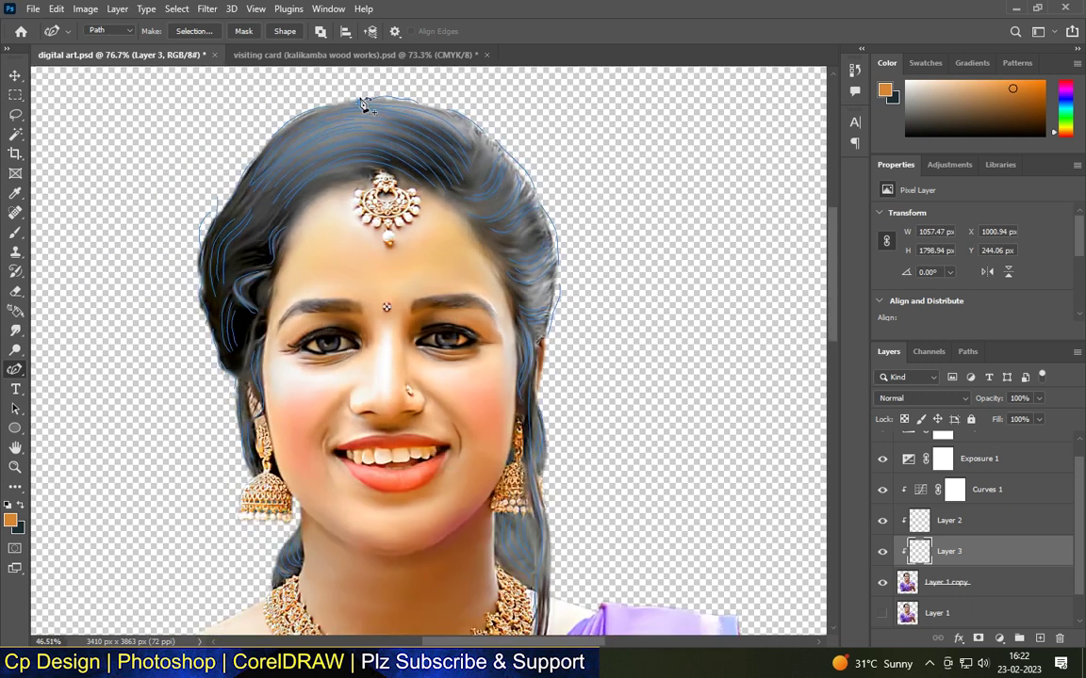
{"action": "scroll", "coordinate": [411, 136], "scroll_direction": "up", "scroll_amount": 2}
{"action": "scroll", "coordinate": [497, 154], "scroll_direction": "down", "scroll_amount": 1}
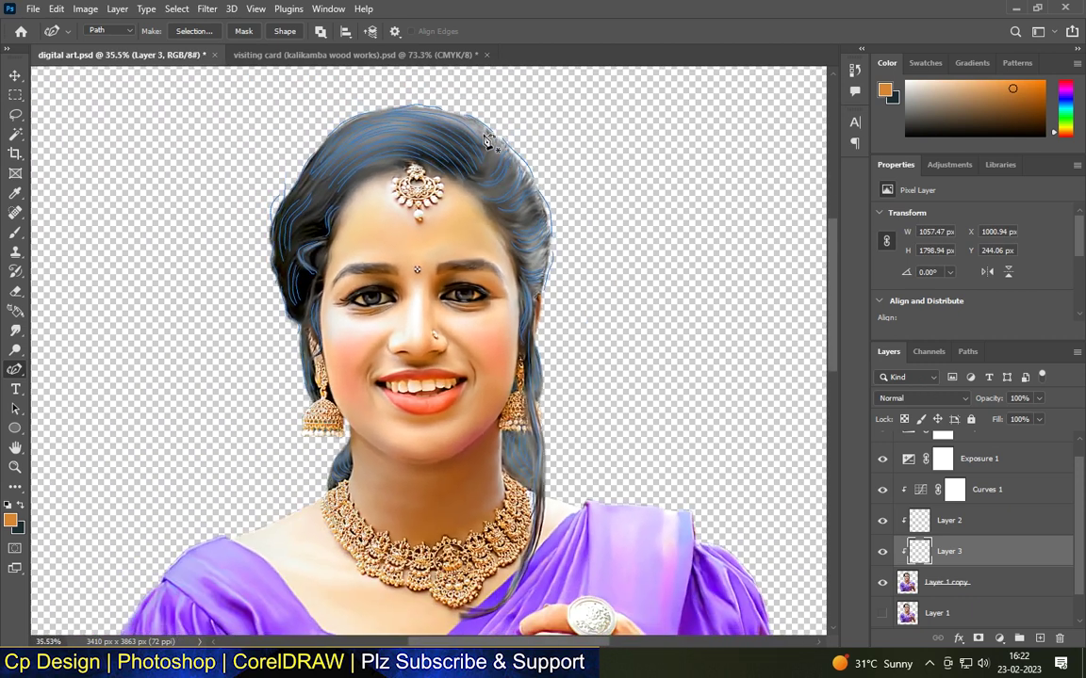
{"action": "scroll", "coordinate": [466, 170], "scroll_direction": "up", "scroll_amount": 2}
{"action": "left_click_drag", "start_coordinate": [474, 122], "coordinate": [496, 176]}
{"action": "key", "text": "ctrl+z"}
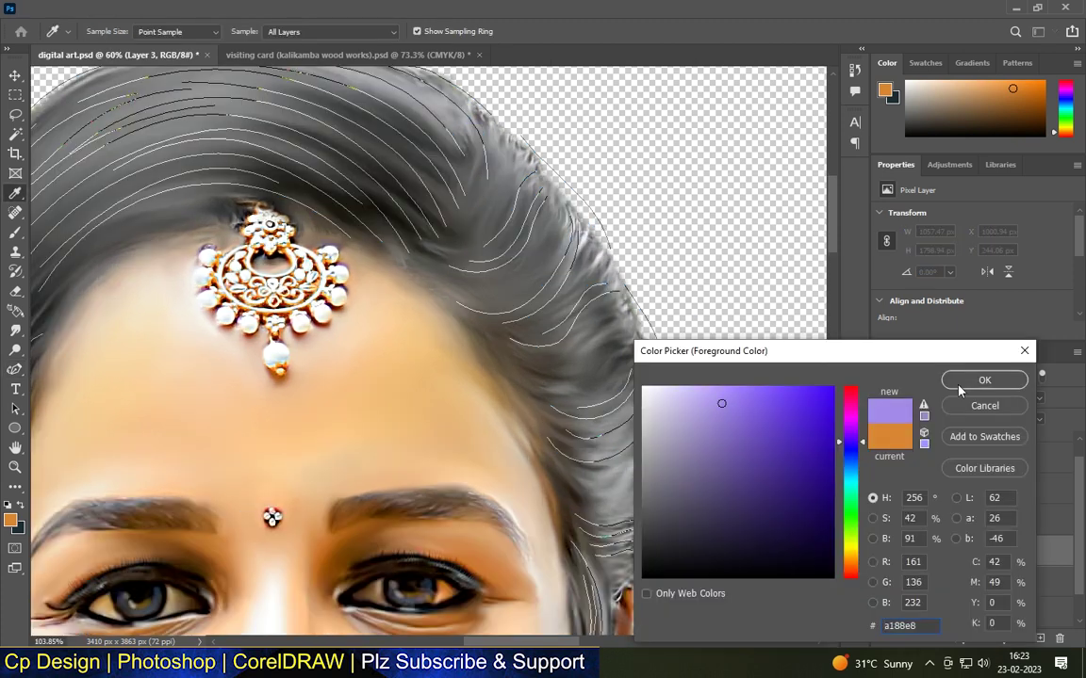
Set the foreground colour to light purple (a188e8) and stroke all the hair strand paths with it on Layer 3.
{"action": "left_click", "coordinate": [722, 411]}
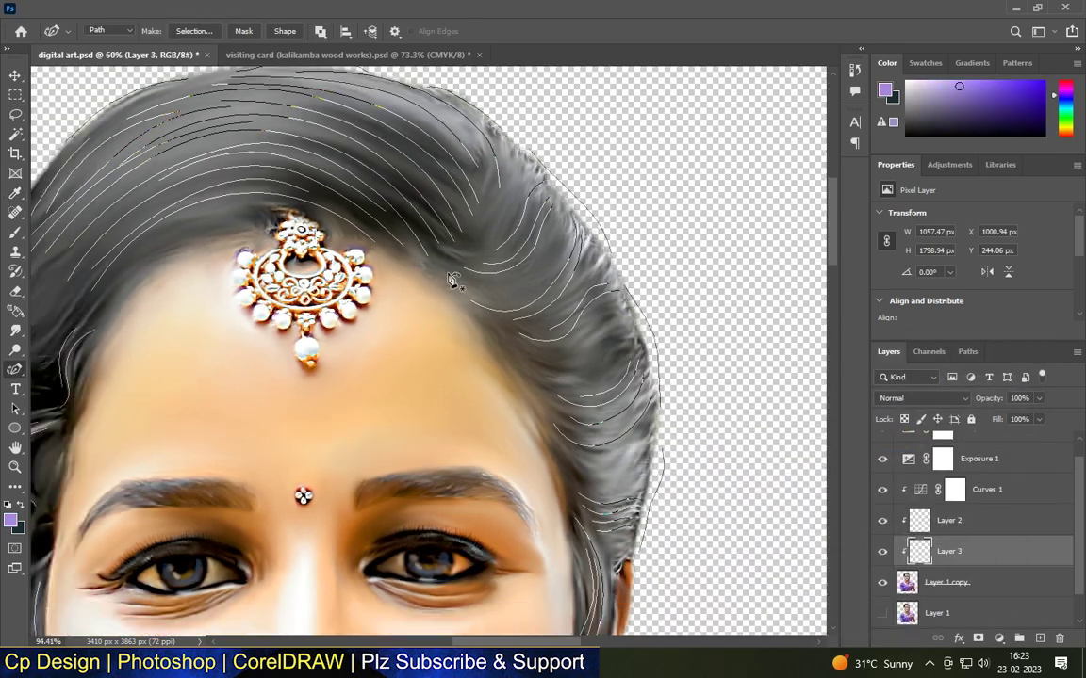
{"action": "right_click", "coordinate": [468, 242]}
{"action": "key", "text": "Escape"}
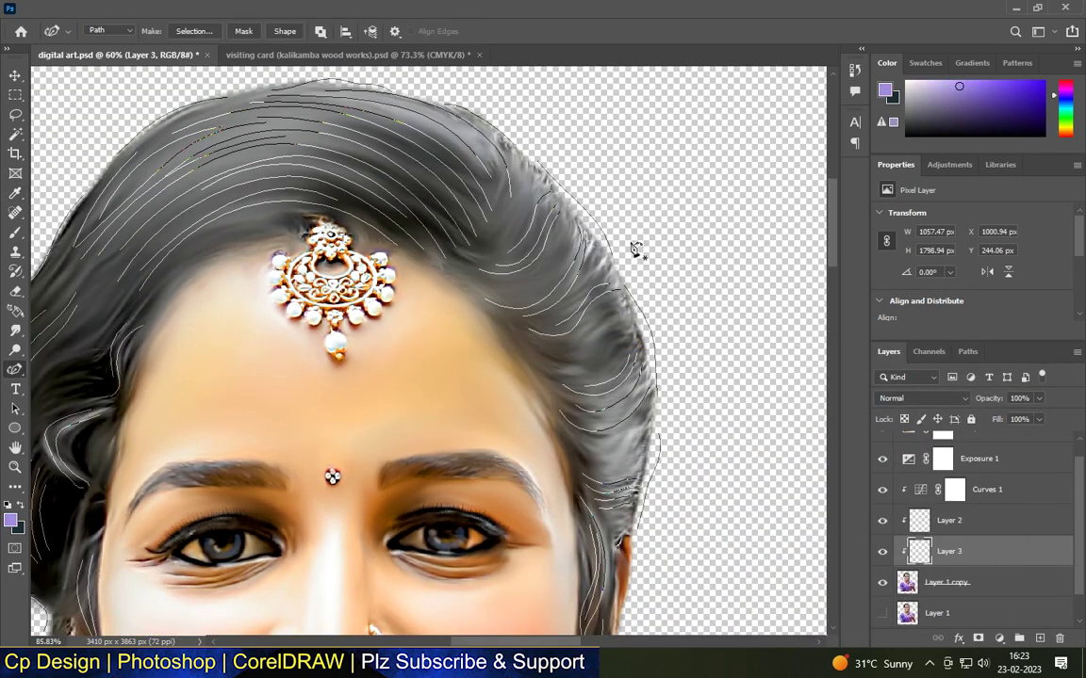
{"action": "right_click", "coordinate": [556, 238]}
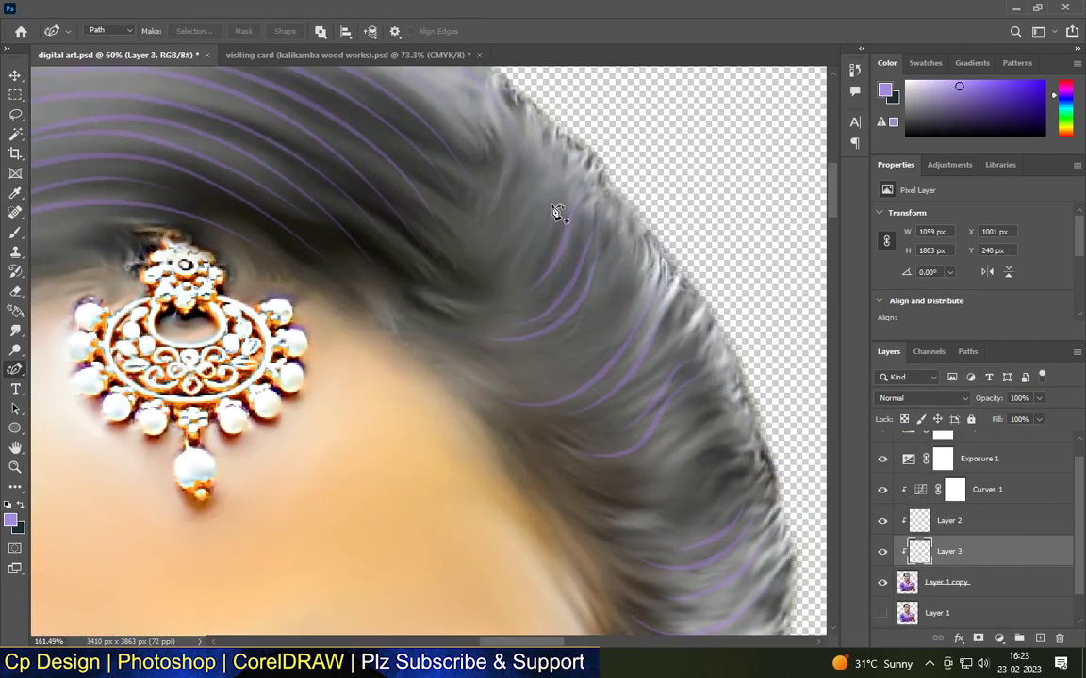
{"action": "scroll", "coordinate": [556, 211], "scroll_direction": "down", "scroll_amount": 5}
{"action": "scroll", "coordinate": [408, 188], "scroll_direction": "up", "scroll_amount": 4}
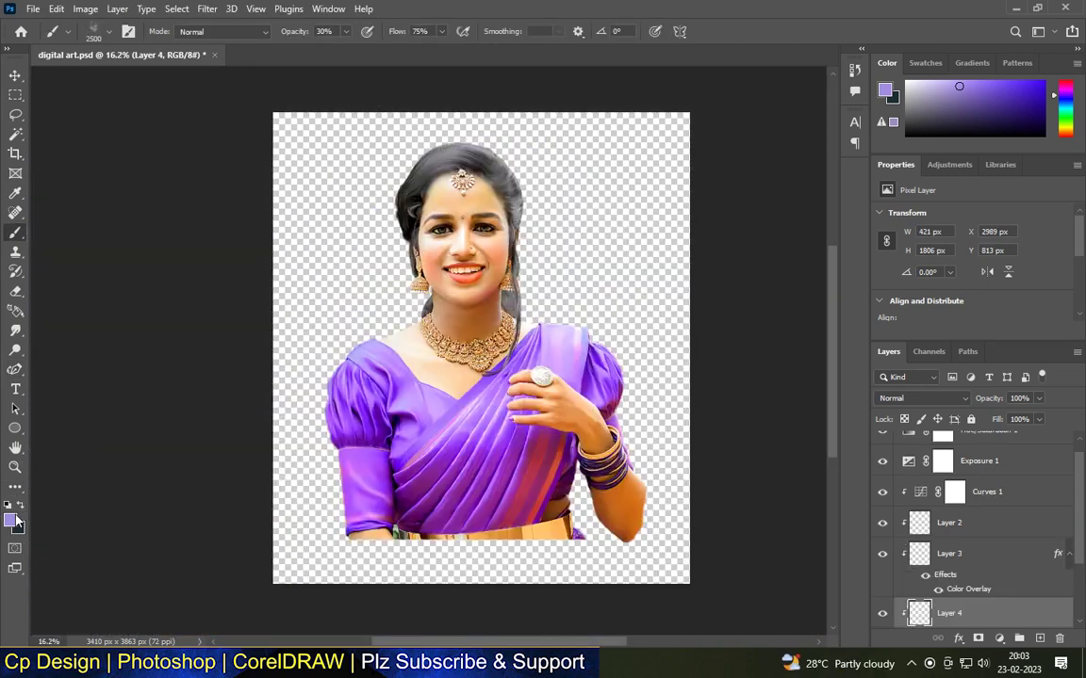
Set the foreground colour to cyan (04d3e5) and the brush opacity to 100% for painting the backdrop on Layer 4.
{"action": "left_click", "coordinate": [10, 521]}
{"action": "left_click", "coordinate": [839, 479]}
{"action": "left_click", "coordinate": [829, 406]}
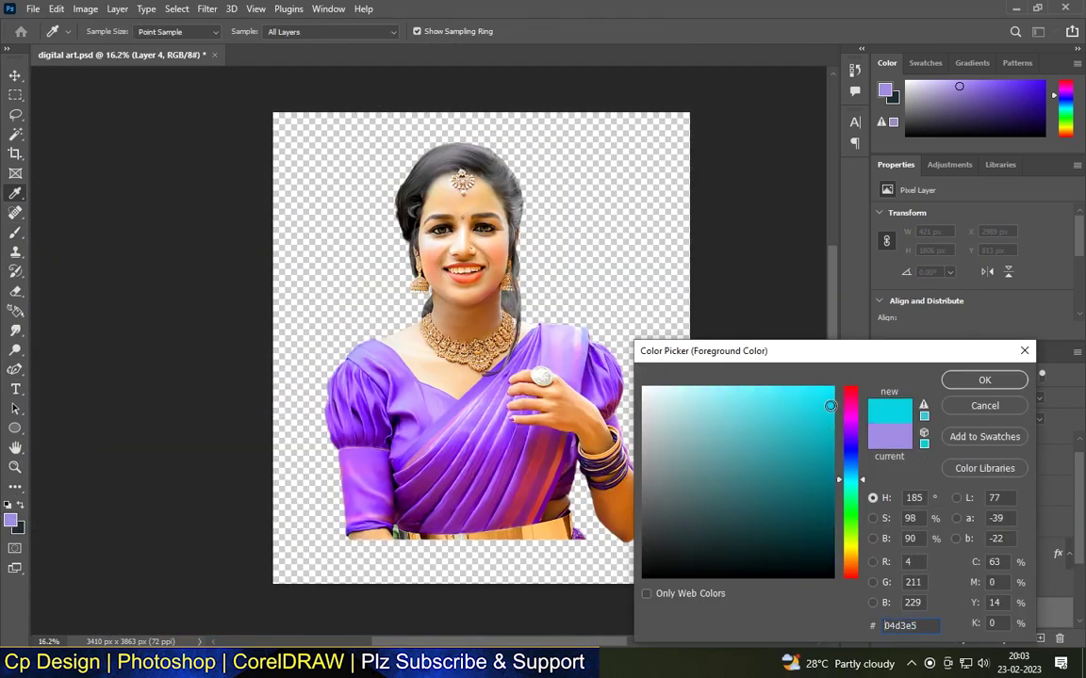
{"action": "left_click", "coordinate": [985, 380]}
{"action": "left_click", "coordinate": [306, 165]}
{"action": "left_click_drag", "start_coordinate": [346, 32], "coordinate": [456, 65]}
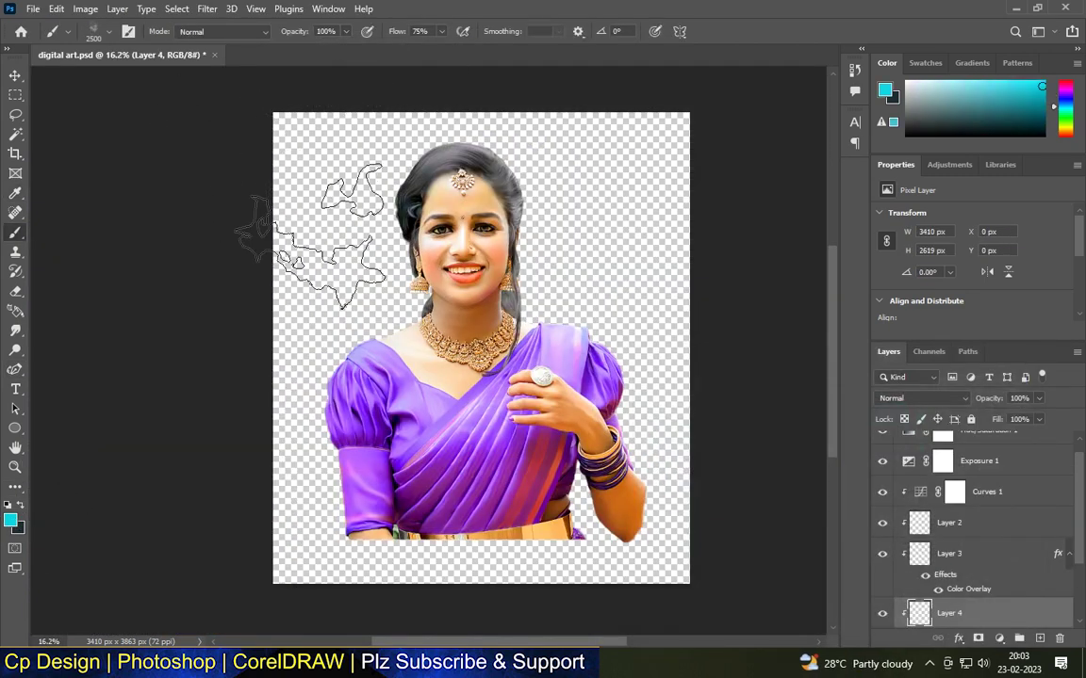
Release Layer 4 from its clipping mask and move it beneath Layer 1 copy.
{"action": "scroll", "coordinate": [999, 601], "scroll_direction": "down", "scroll_amount": 2}
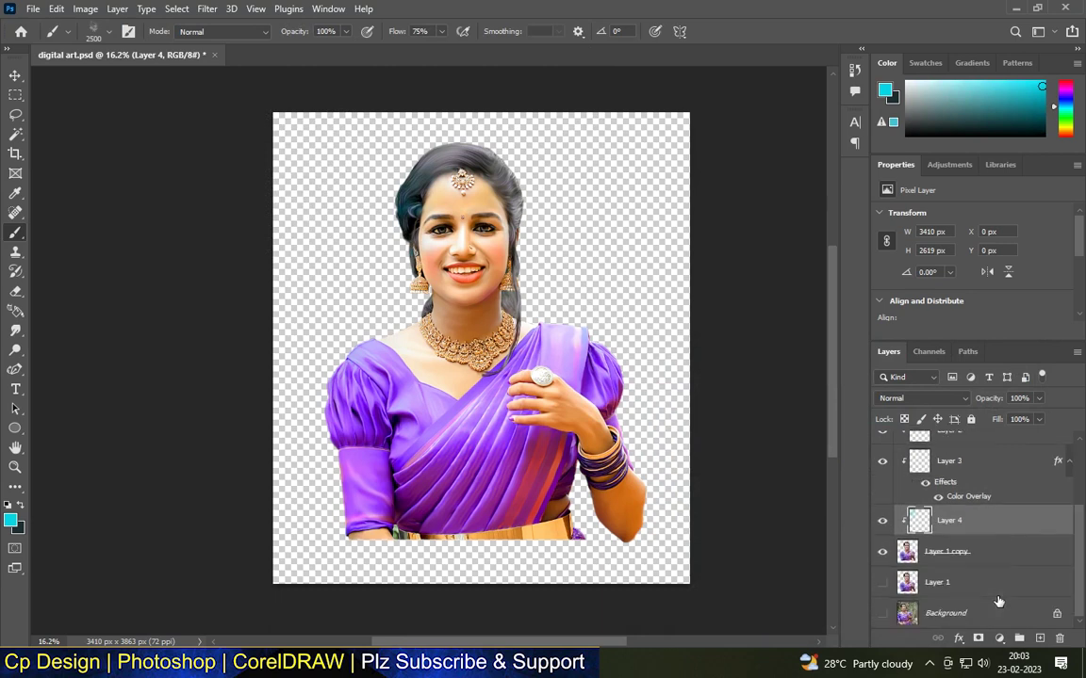
{"action": "right_click", "coordinate": [953, 532]}
{"action": "left_click", "coordinate": [799, 297]}
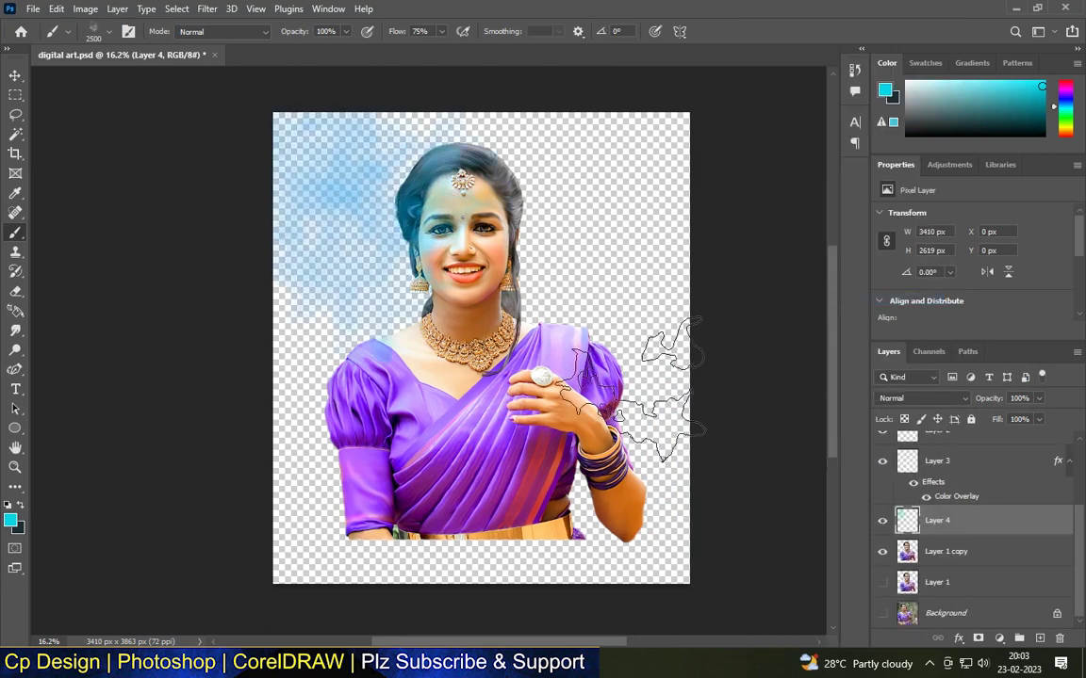
{"action": "left_click_drag", "start_coordinate": [938, 520], "coordinate": [937, 566]}
Paint cyan cloud texture over the entire backdrop behind the woman on Layer 4, switching to another textured brush.
{"action": "mouse_move", "coordinate": [558, 242]}
{"action": "left_mouse_down"}
{"action": "mouse_move", "coordinate": [352, 181]}
{"action": "mouse_move", "coordinate": [650, 222]}
{"action": "mouse_move", "coordinate": [660, 557]}
{"action": "mouse_move", "coordinate": [327, 320]}
{"action": "mouse_move", "coordinate": [817, 97]}
{"action": "mouse_move", "coordinate": [490, 153]}
{"action": "mouse_move", "coordinate": [581, 224]}
{"action": "mouse_move", "coordinate": [485, 569]}
{"action": "mouse_move", "coordinate": [315, 188]}
{"action": "mouse_move", "coordinate": [646, 185]}
{"action": "mouse_move", "coordinate": [666, 484]}
{"action": "mouse_move", "coordinate": [266, 484]}
{"action": "mouse_move", "coordinate": [340, 170]}
{"action": "mouse_move", "coordinate": [109, 89]}
{"action": "left_mouse_up"}
{"action": "left_click", "coordinate": [109, 33]}
{"action": "left_click", "coordinate": [305, 474]}
{"action": "mouse_move", "coordinate": [707, 344]}
{"action": "left_mouse_down"}
{"action": "mouse_move", "coordinate": [604, 266]}
{"action": "mouse_move", "coordinate": [549, 142]}
{"action": "mouse_move", "coordinate": [371, 370]}
{"action": "left_mouse_up"}
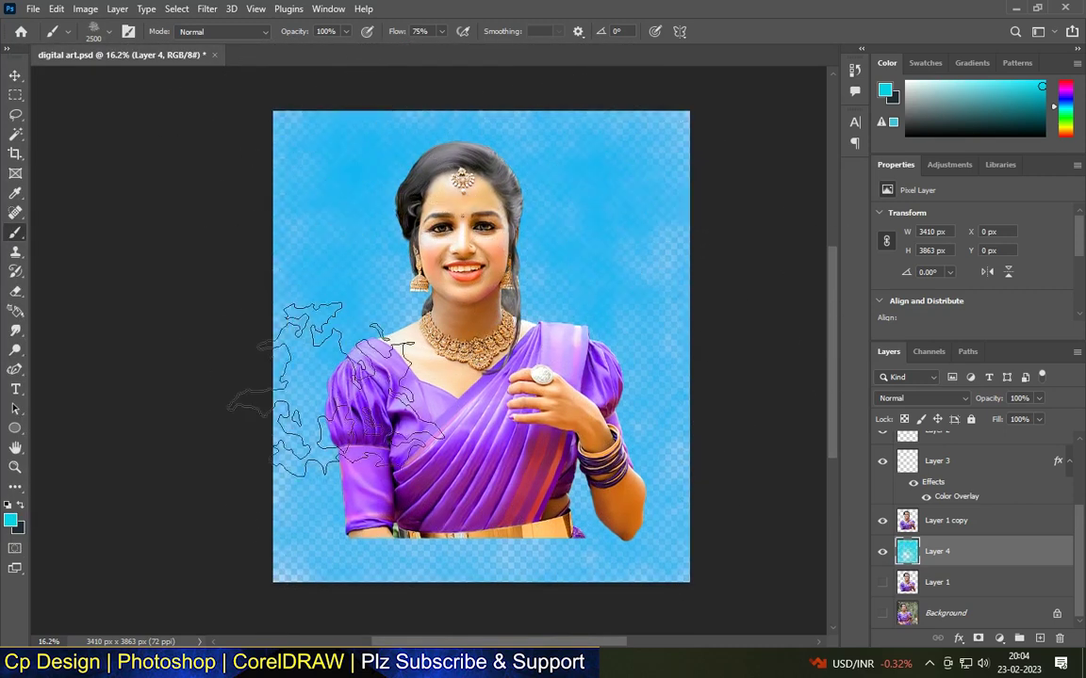
Set the foreground colour to blue-violet and brush cloudy patches over the cyan backdrop all around the figure.
{"action": "scroll", "coordinate": [486, 147], "scroll_direction": "up", "scroll_amount": 1}
{"action": "left_click", "coordinate": [10, 520]}
{"action": "left_click", "coordinate": [571, 368]}
{"action": "left_click", "coordinate": [517, 368]}
{"action": "left_click", "coordinate": [978, 375]}
{"action": "left_click_drag", "start_coordinate": [630, 140], "coordinate": [460, 151]}
{"action": "scroll", "coordinate": [459, 174], "scroll_direction": "down", "scroll_amount": 1}
{"action": "mouse_move", "coordinate": [331, 311]}
{"action": "left_mouse_down"}
{"action": "mouse_move", "coordinate": [351, 495]}
{"action": "mouse_move", "coordinate": [726, 484]}
{"action": "mouse_move", "coordinate": [291, 472]}
{"action": "mouse_move", "coordinate": [582, 133]}
{"action": "mouse_move", "coordinate": [646, 272]}
{"action": "mouse_move", "coordinate": [565, 563]}
{"action": "mouse_move", "coordinate": [454, 509]}
{"action": "mouse_move", "coordinate": [351, 125]}
{"action": "mouse_move", "coordinate": [381, 438]}
{"action": "left_mouse_up"}
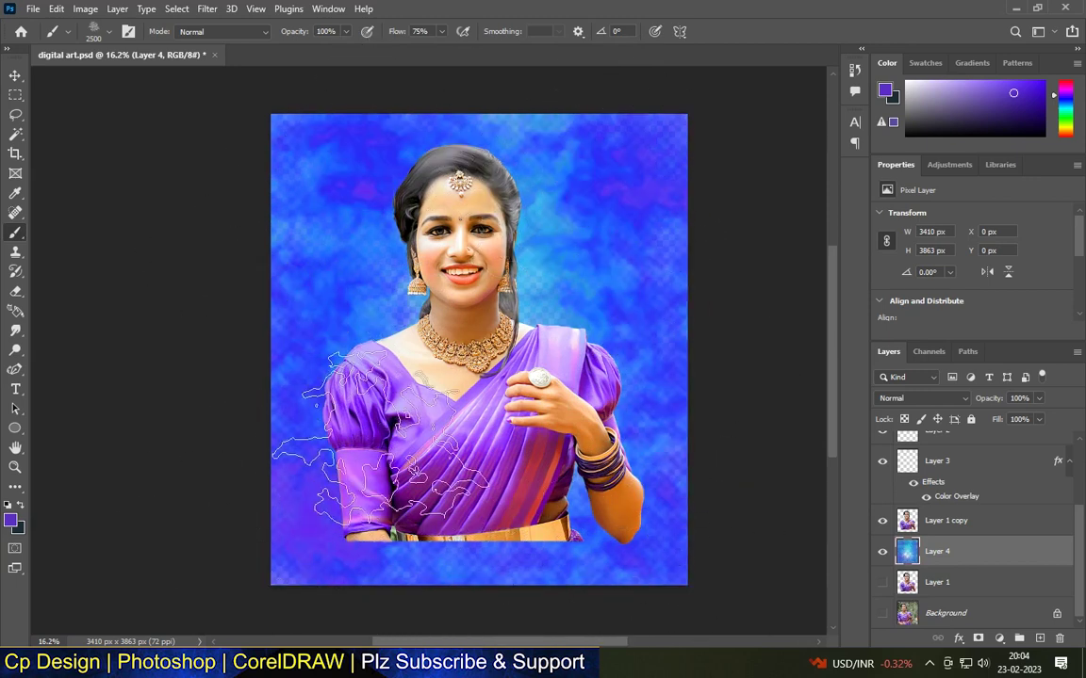
Set the foreground colour to yellow (faf44d) and paint a cloudy glow around the woman's head and shoulders.
{"action": "scroll", "coordinate": [443, 250], "scroll_direction": "up", "scroll_amount": 1}
{"action": "left_click", "coordinate": [10, 521]}
{"action": "left_click", "coordinate": [850, 550]}
{"action": "left_click", "coordinate": [775, 389]}
{"action": "left_click", "coordinate": [978, 380]}
{"action": "left_click", "coordinate": [408, 188]}
{"action": "mouse_move", "coordinate": [418, 271]}
{"action": "left_mouse_down"}
{"action": "mouse_move", "coordinate": [452, 283]}
{"action": "mouse_move", "coordinate": [377, 359]}
{"action": "mouse_move", "coordinate": [471, 396]}
{"action": "mouse_move", "coordinate": [418, 428]}
{"action": "left_mouse_up"}
{"action": "scroll", "coordinate": [498, 286], "scroll_direction": "down", "scroll_amount": 4}
{"action": "scroll", "coordinate": [587, 188], "scroll_direction": "up", "scroll_amount": 3}
{"action": "left_click", "coordinate": [437, 273]}
{"action": "scroll", "coordinate": [546, 207], "scroll_direction": "down", "scroll_amount": 3}
{"action": "scroll", "coordinate": [509, 254], "scroll_direction": "up", "scroll_amount": 1}
{"action": "scroll", "coordinate": [536, 275], "scroll_direction": "up", "scroll_amount": 1}
{"action": "scroll", "coordinate": [703, 429], "scroll_direction": "down", "scroll_amount": 2}
{"action": "scroll", "coordinate": [773, 283], "scroll_direction": "up", "scroll_amount": 2}
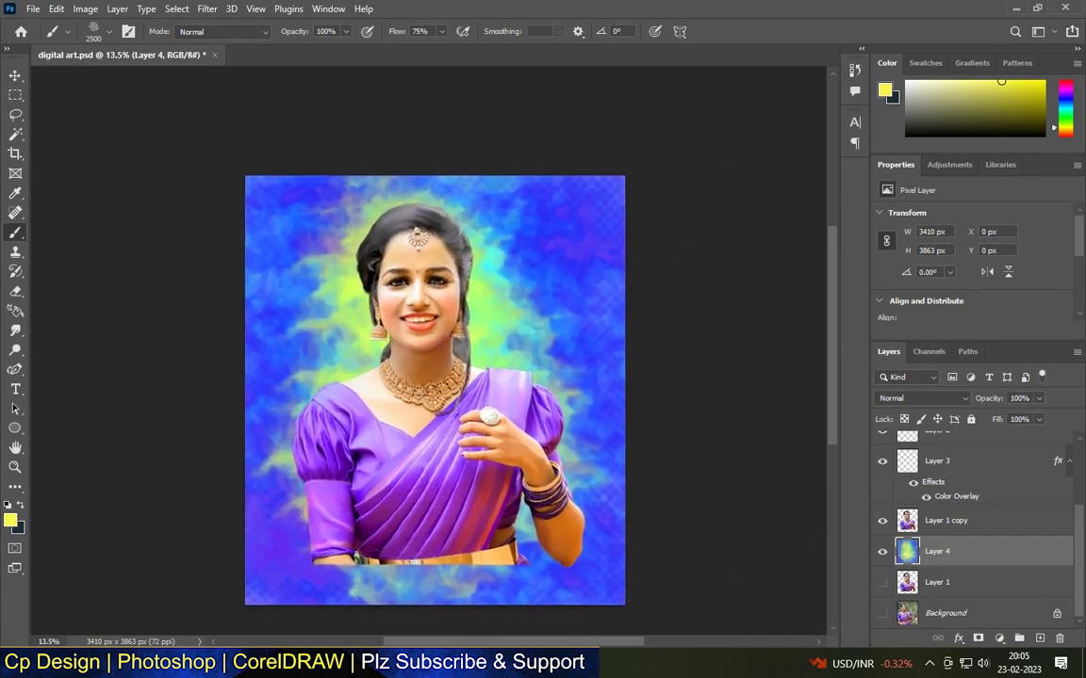
Set the foreground colour to medium purple and paint over the outer edges and corners of the backdrop.
{"action": "left_click", "coordinate": [12, 520]}
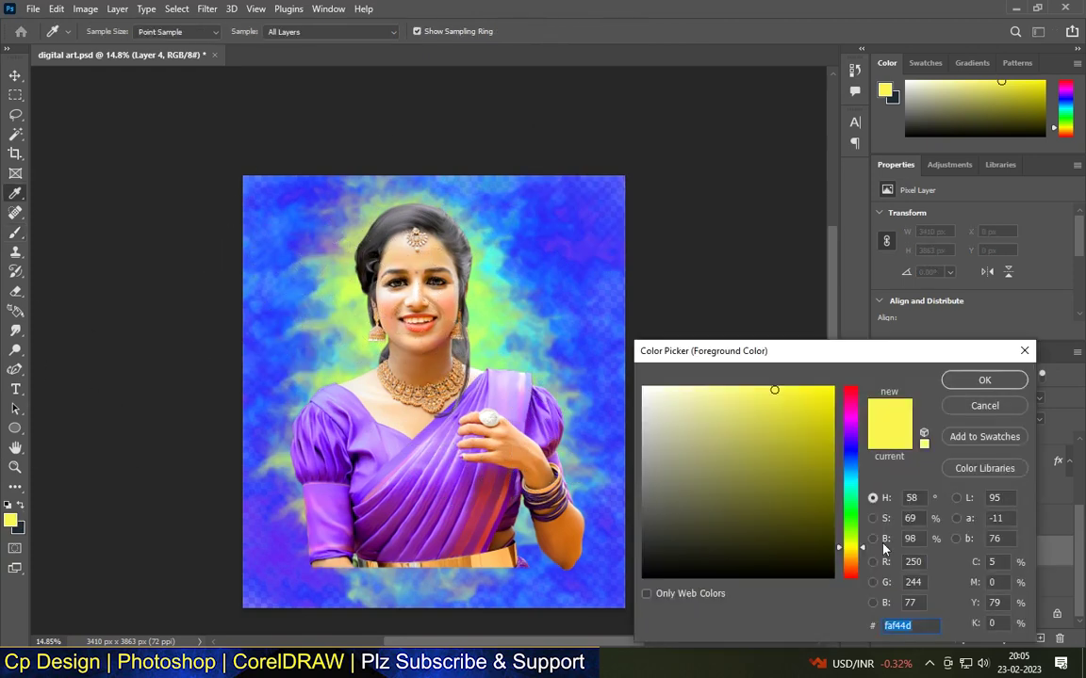
{"action": "left_click", "coordinate": [452, 481]}
{"action": "key", "text": "Return"}
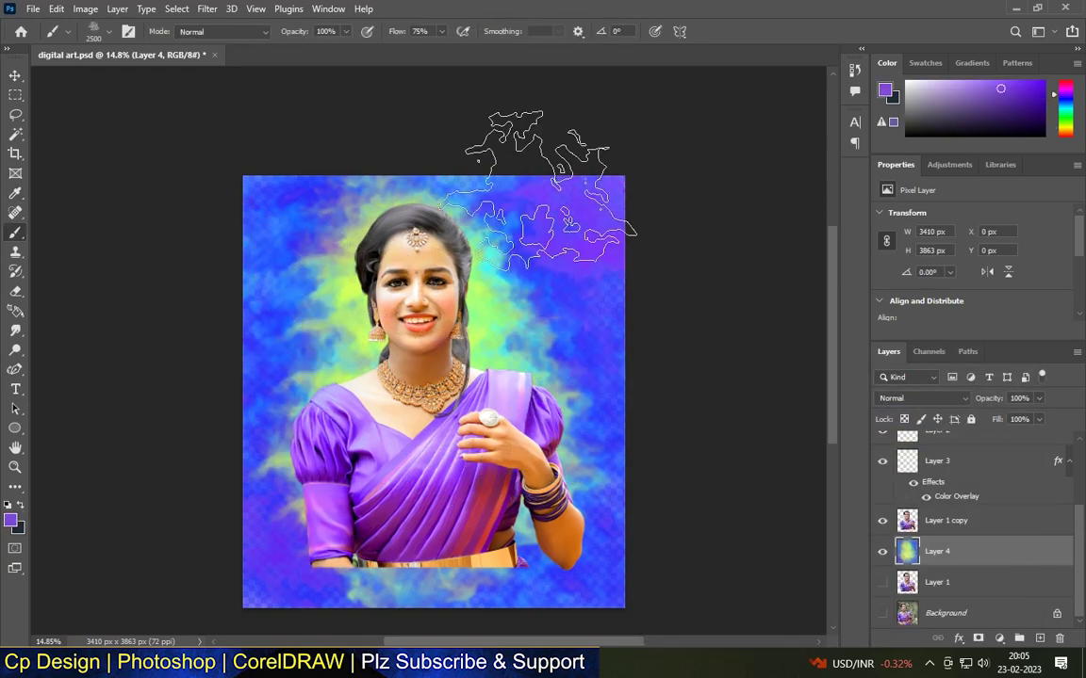
{"action": "scroll", "coordinate": [624, 257], "scroll_direction": "down", "scroll_amount": 1}
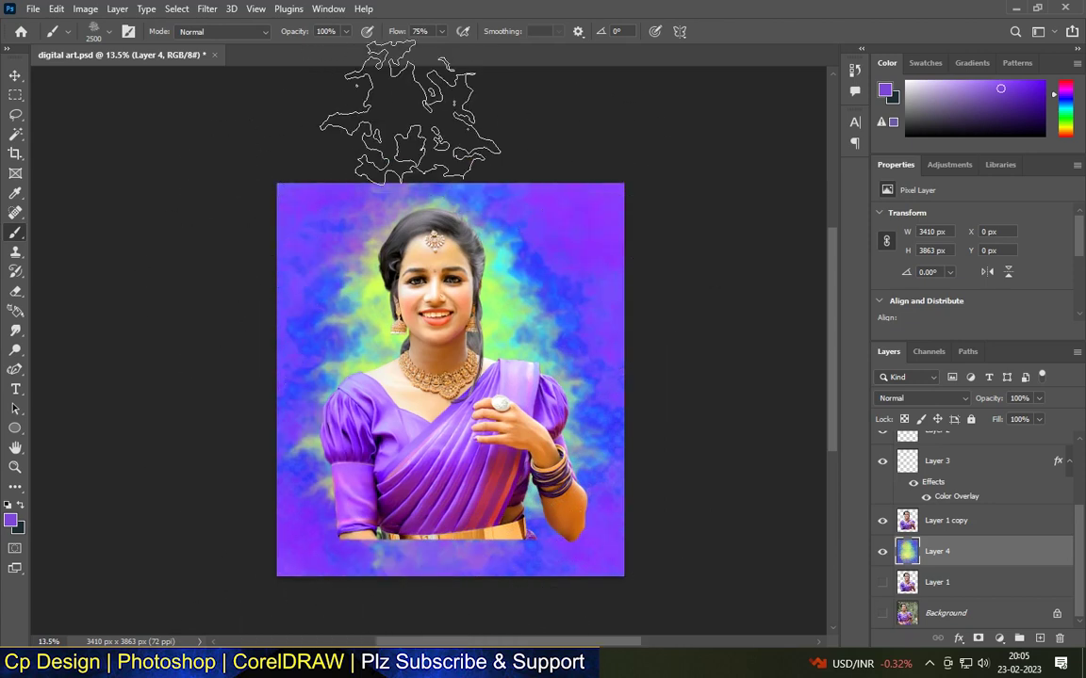
{"action": "scroll", "coordinate": [552, 196], "scroll_direction": "down", "scroll_amount": 4}
{"action": "scroll", "coordinate": [594, 377], "scroll_direction": "up", "scroll_amount": 2}
{"action": "scroll", "coordinate": [230, 472], "scroll_direction": "up", "scroll_amount": 2}
Set the foreground colour to dark purple and brush darker cloud texture around the borders of the backdrop.
{"action": "left_click", "coordinate": [11, 520]}
{"action": "left_click", "coordinate": [828, 500]}
{"action": "key", "text": "Return"}
{"action": "key", "text": "b"}
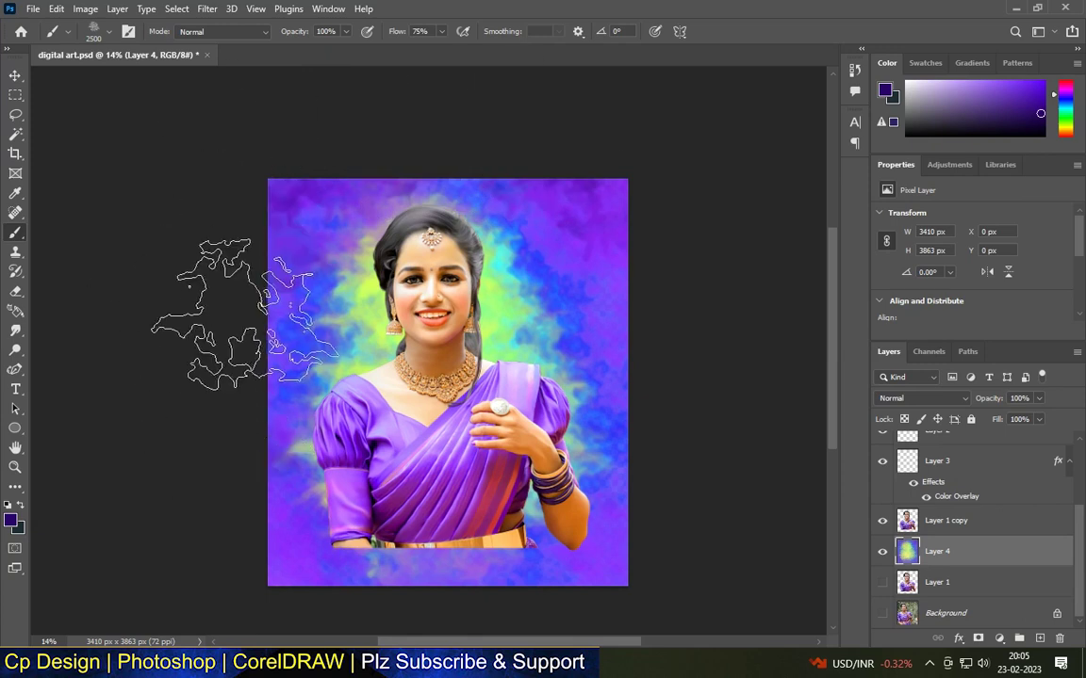
{"action": "scroll", "coordinate": [659, 189], "scroll_direction": "down", "scroll_amount": 3}
{"action": "scroll", "coordinate": [490, 311], "scroll_direction": "up", "scroll_amount": 6}
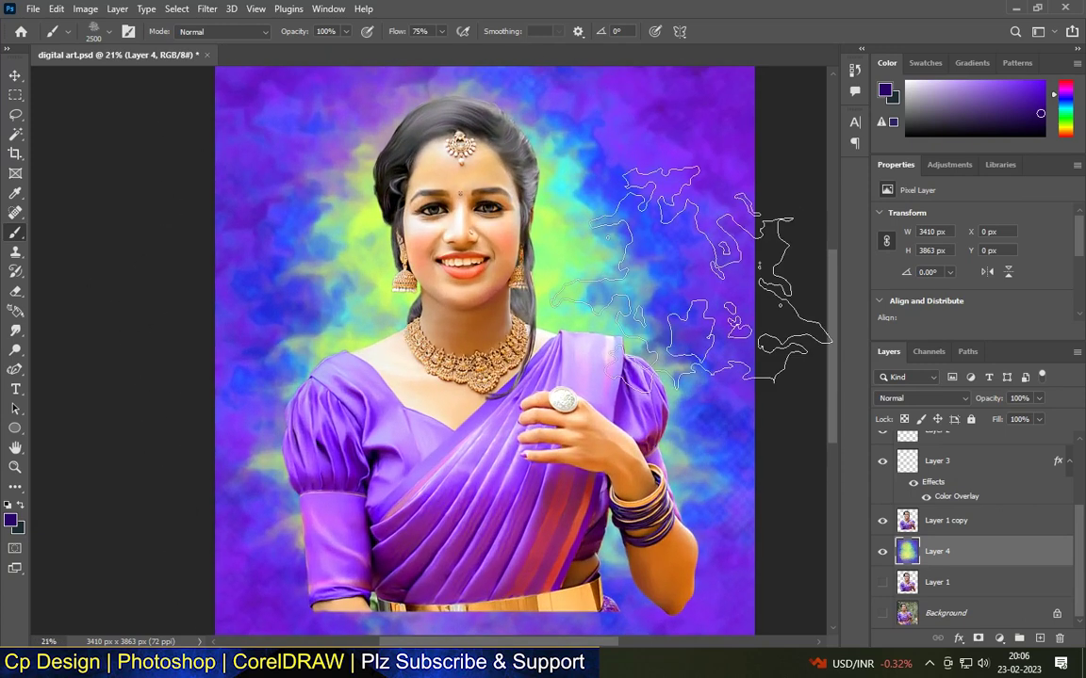
{"action": "scroll", "coordinate": [509, 254], "scroll_direction": "down", "scroll_amount": 2}
Smudge the cropped lower edge of the saree and waist on Layer 1 copy into the background at 61% strength.
{"action": "left_click", "coordinate": [15, 76]}
{"action": "left_click", "coordinate": [160, 151]}
{"action": "scroll", "coordinate": [339, 179], "scroll_direction": "down", "scroll_amount": 3}
{"action": "scroll", "coordinate": [367, 413], "scroll_direction": "up", "scroll_amount": 4}
{"action": "left_click", "coordinate": [942, 522]}
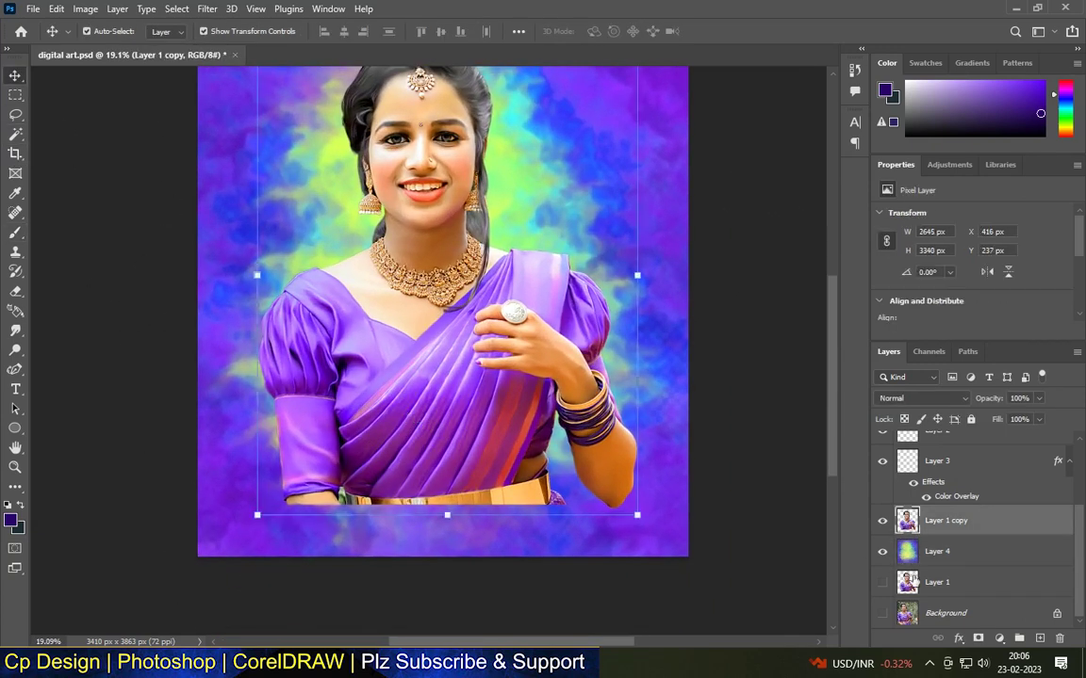
{"action": "left_click", "coordinate": [15, 330]}
{"action": "scroll", "coordinate": [323, 432], "scroll_direction": "up", "scroll_amount": 1}
{"action": "scroll", "coordinate": [330, 482], "scroll_direction": "up", "scroll_amount": 2}
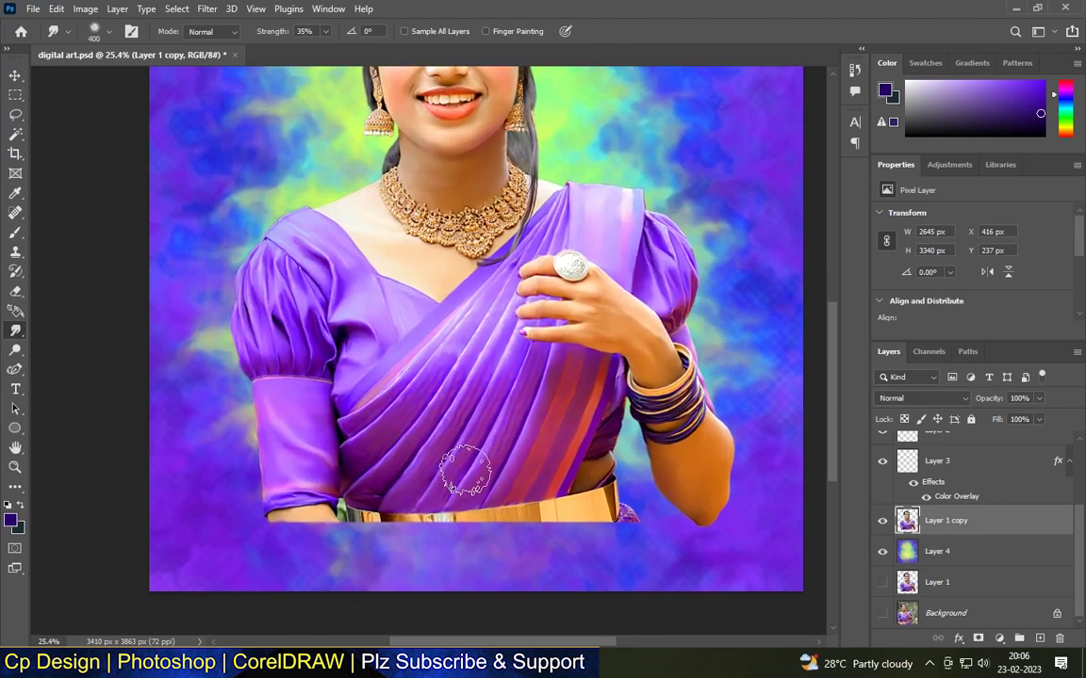
{"action": "key", "text": "bracketright"}
{"action": "left_click_drag", "start_coordinate": [331, 55], "coordinate": [346, 49]}
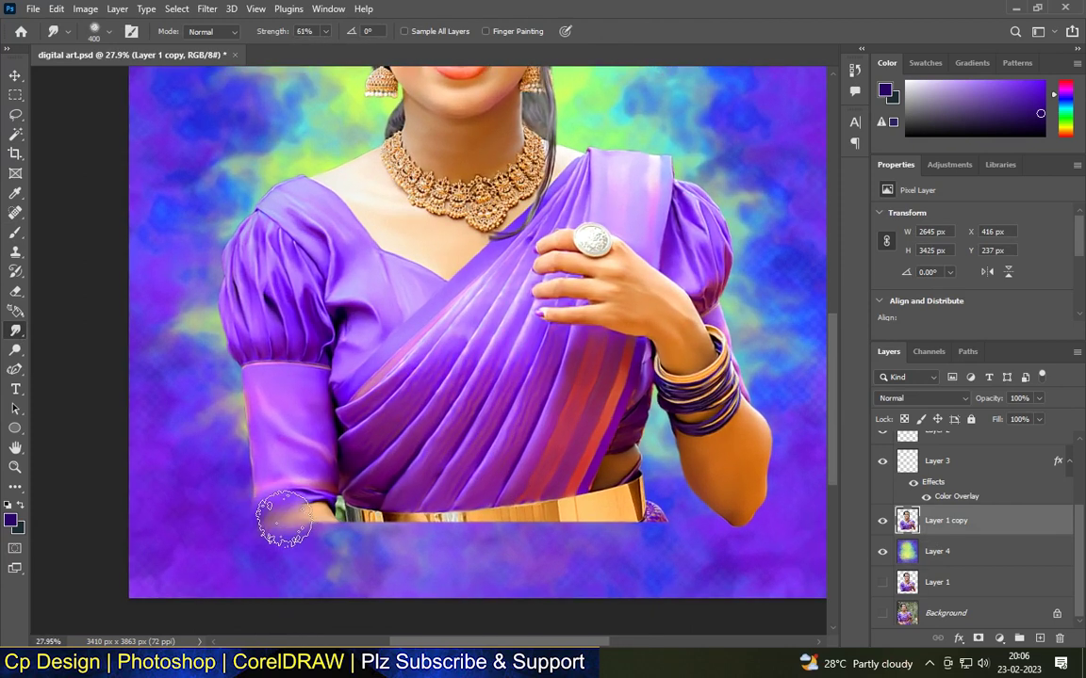
{"action": "scroll", "coordinate": [330, 513], "scroll_direction": "up", "scroll_amount": 1}
{"action": "mouse_move", "coordinate": [295, 567]}
{"action": "left_mouse_down"}
{"action": "mouse_move", "coordinate": [351, 544]}
{"action": "mouse_move", "coordinate": [477, 544]}
{"action": "mouse_move", "coordinate": [482, 534]}
{"action": "mouse_move", "coordinate": [739, 496]}
{"action": "left_mouse_up"}
{"action": "scroll", "coordinate": [297, 440], "scroll_direction": "down", "scroll_amount": 3}
{"action": "scroll", "coordinate": [570, 503], "scroll_direction": "up", "scroll_amount": 1}
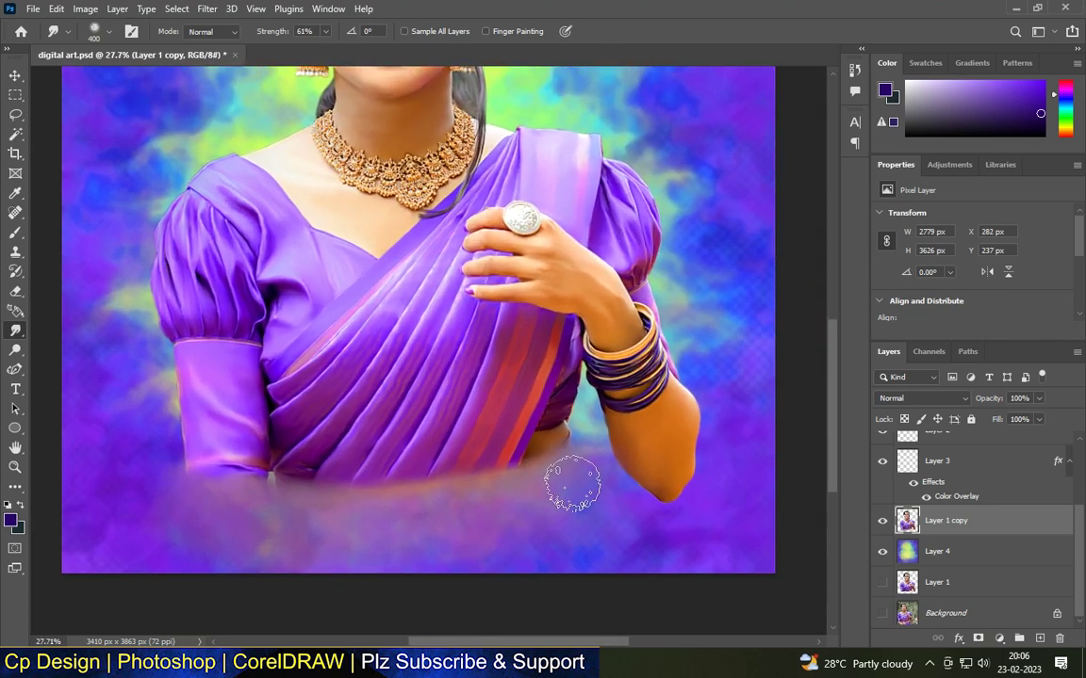
Smudge the cut-off end of the left sleeve and the waistline further into the backdrop.
{"action": "mouse_move", "coordinate": [159, 485]}
{"action": "left_mouse_down"}
{"action": "mouse_move", "coordinate": [255, 471]}
{"action": "mouse_move", "coordinate": [465, 482]}
{"action": "mouse_move", "coordinate": [514, 424]}
{"action": "mouse_move", "coordinate": [305, 473]}
{"action": "left_mouse_up"}
{"action": "scroll", "coordinate": [565, 454], "scroll_direction": "down", "scroll_amount": 7}
{"action": "scroll", "coordinate": [359, 461], "scroll_direction": "up", "scroll_amount": 2}
{"action": "scroll", "coordinate": [383, 473], "scroll_direction": "up", "scroll_amount": 4}
{"action": "scroll", "coordinate": [461, 504], "scroll_direction": "down", "scroll_amount": 5}
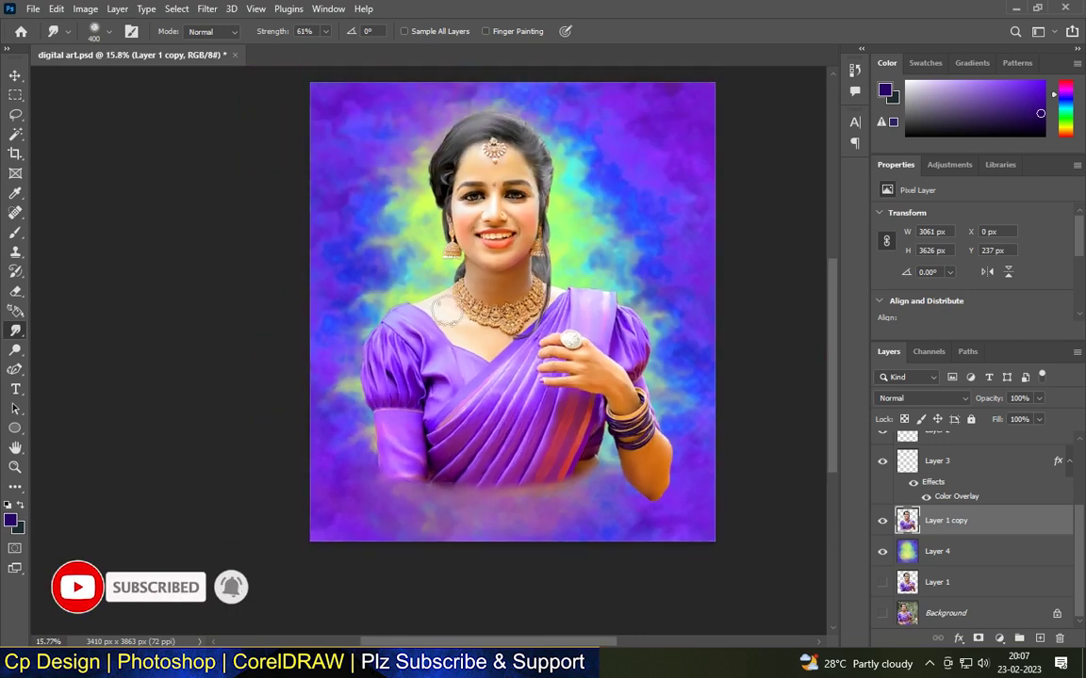
Add a new empty layer directly above Layer 1 copy.
{"action": "left_click", "coordinate": [15, 76]}
{"action": "left_click", "coordinate": [114, 168]}
{"action": "scroll", "coordinate": [457, 325], "scroll_direction": "down", "scroll_amount": 3}
{"action": "scroll", "coordinate": [490, 296], "scroll_direction": "up", "scroll_amount": 5}
{"action": "left_click", "coordinate": [990, 525]}
{"action": "left_click", "coordinate": [1040, 639]}
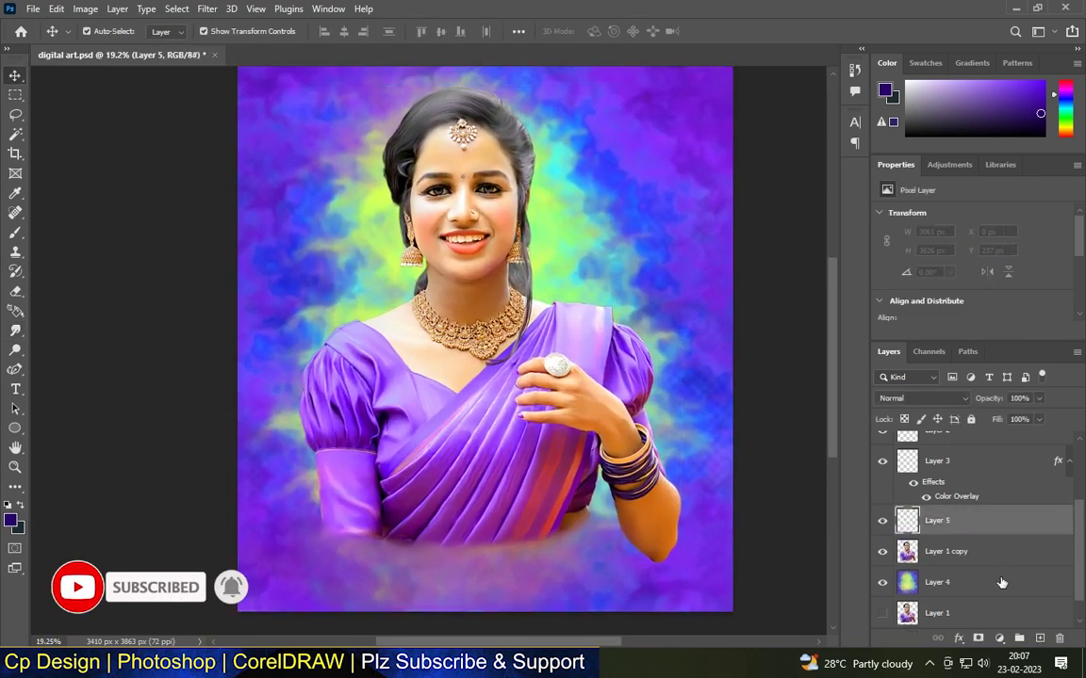
Paint dark purple cloud texture on Layer 5 across the faded lower edge of the figure and the elbow.
{"action": "left_click", "coordinate": [15, 292]}
{"action": "key", "text": "b"}
{"action": "scroll", "coordinate": [424, 528], "scroll_direction": "down", "scroll_amount": 1}
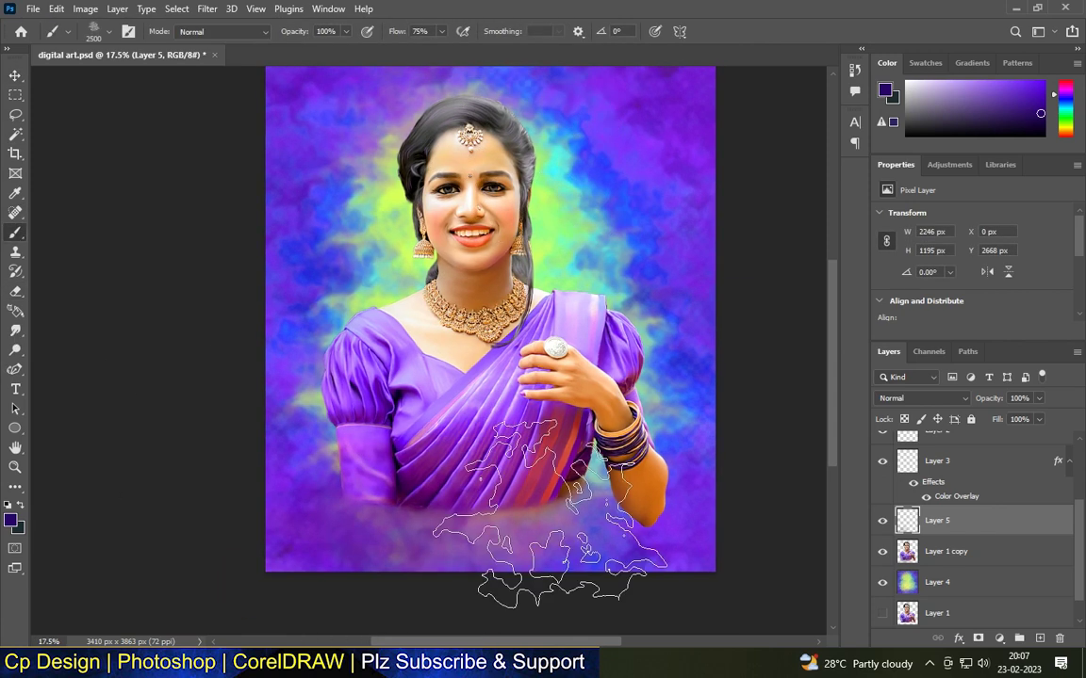
{"action": "mouse_move", "coordinate": [505, 556]}
{"action": "left_mouse_down"}
{"action": "mouse_move", "coordinate": [371, 587]}
{"action": "mouse_move", "coordinate": [726, 552]}
{"action": "left_mouse_up"}
{"action": "scroll", "coordinate": [702, 594], "scroll_direction": "up", "scroll_amount": 1}
{"action": "left_click_drag", "start_coordinate": [720, 433], "coordinate": [660, 568]}
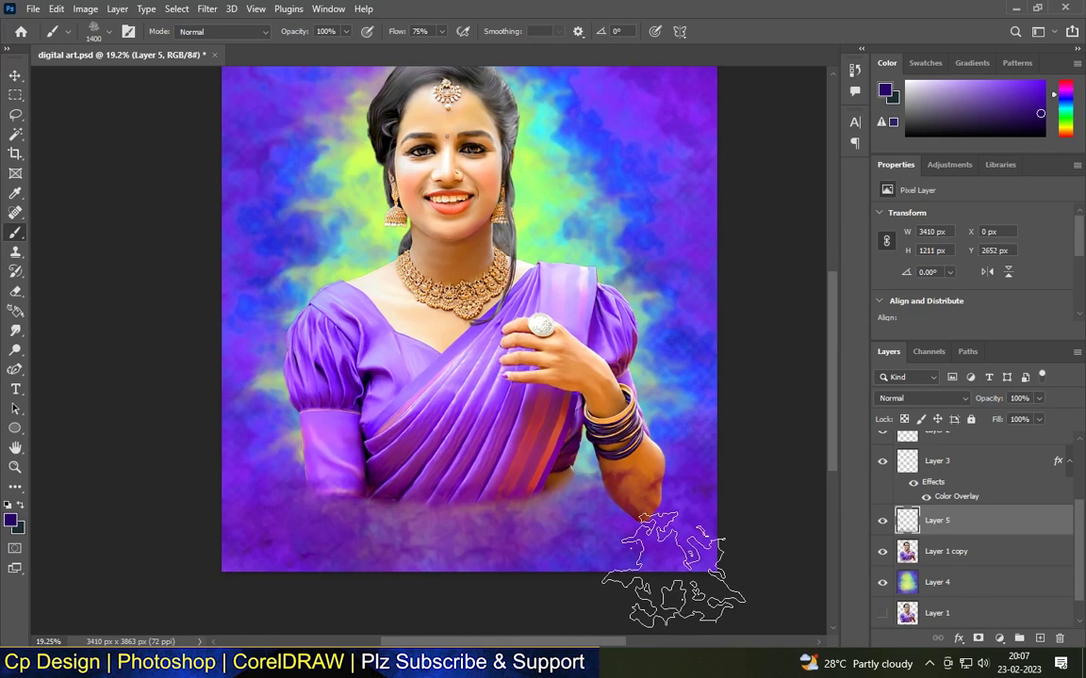
Set the foreground colour to bright violet and add lighter cloud texture over the faded lower edge on Layer 5.
{"action": "left_click", "coordinate": [11, 521]}
{"action": "left_click", "coordinate": [808, 399]}
{"action": "left_click", "coordinate": [984, 379]}
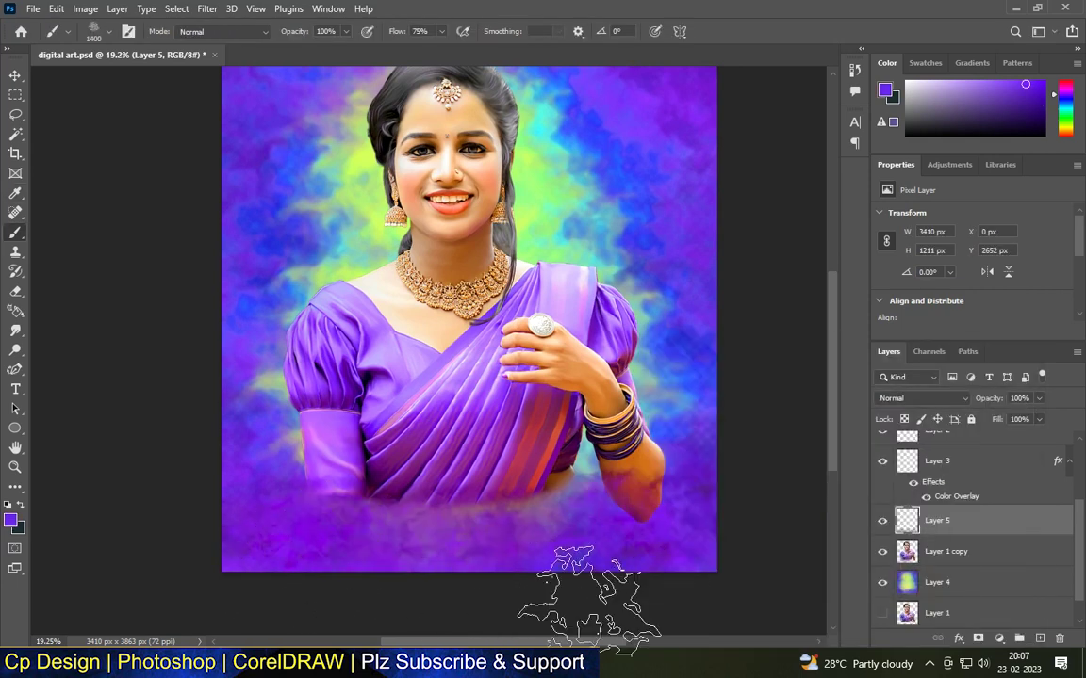
{"action": "scroll", "coordinate": [452, 519], "scroll_direction": "up", "scroll_amount": 1}
{"action": "left_click", "coordinate": [14, 293]}
{"action": "scroll", "coordinate": [687, 510], "scroll_direction": "up", "scroll_amount": 3}
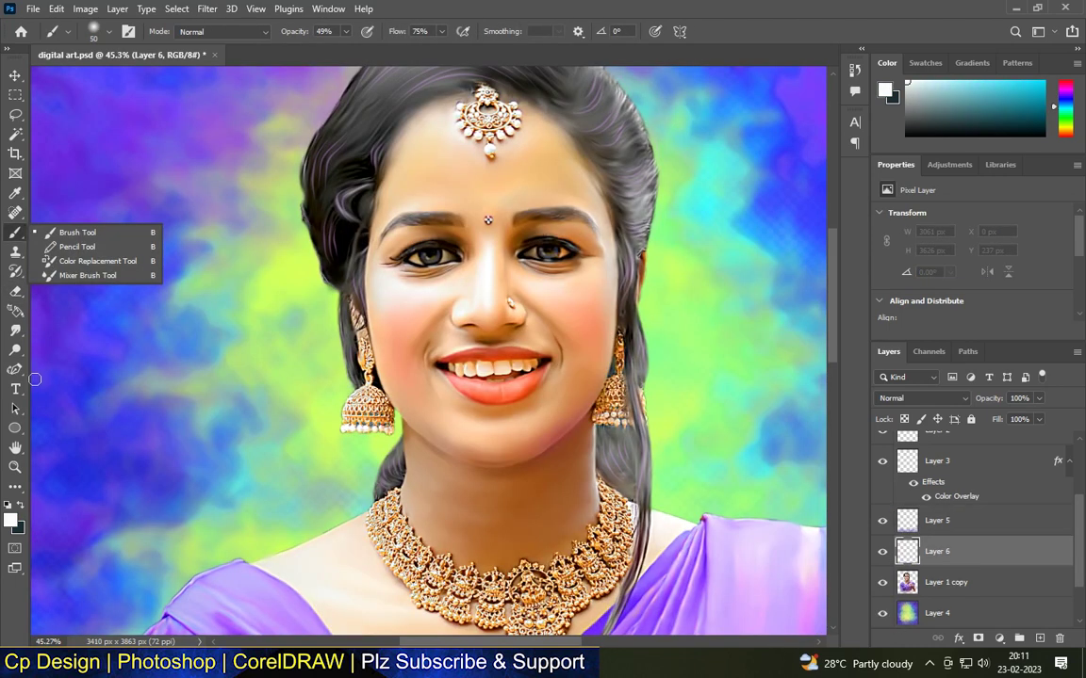
Paint a soft white highlight down the bridge of the nose on Layer 6 with the Brush tool at 49% opacity.
{"action": "left_click", "coordinate": [94, 233]}
{"action": "scroll", "coordinate": [467, 300], "scroll_direction": "up", "scroll_amount": 4}
{"action": "left_click_drag", "start_coordinate": [477, 290], "coordinate": [480, 329]}
{"action": "scroll", "coordinate": [475, 199], "scroll_direction": "down", "scroll_amount": 2}
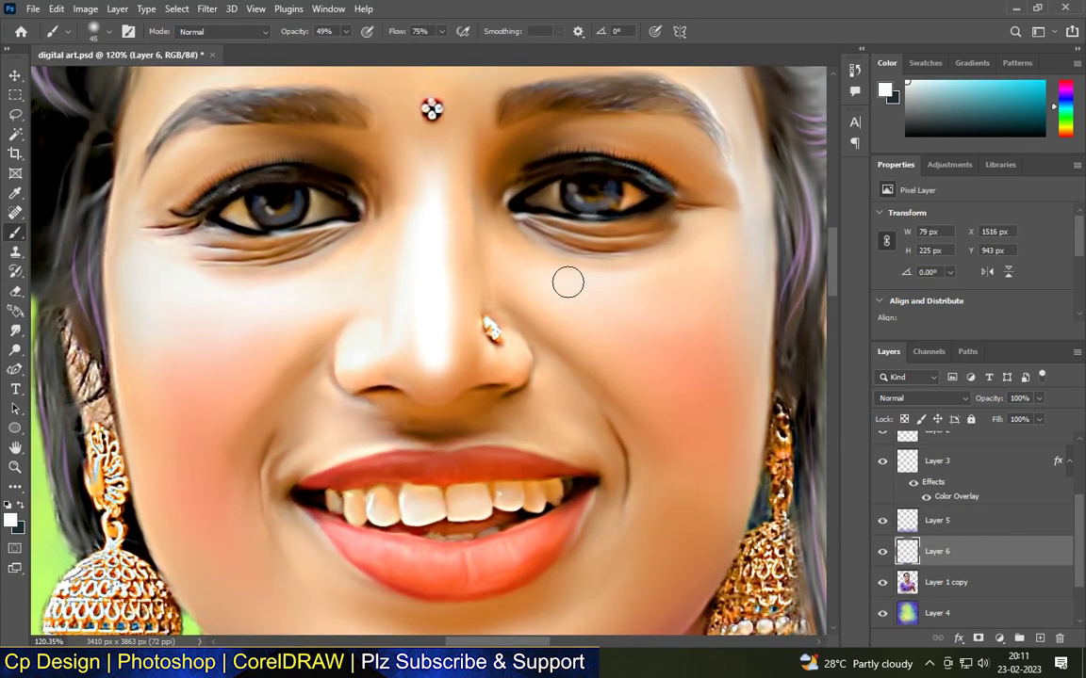
Paint soft white highlights on both cheeks beneath the eyes, reducing the brush size to 30 for finer touches.
{"action": "key", "text": "bracketleft"}
{"action": "key", "text": "bracketleft"}
{"action": "key", "text": "bracketleft"}
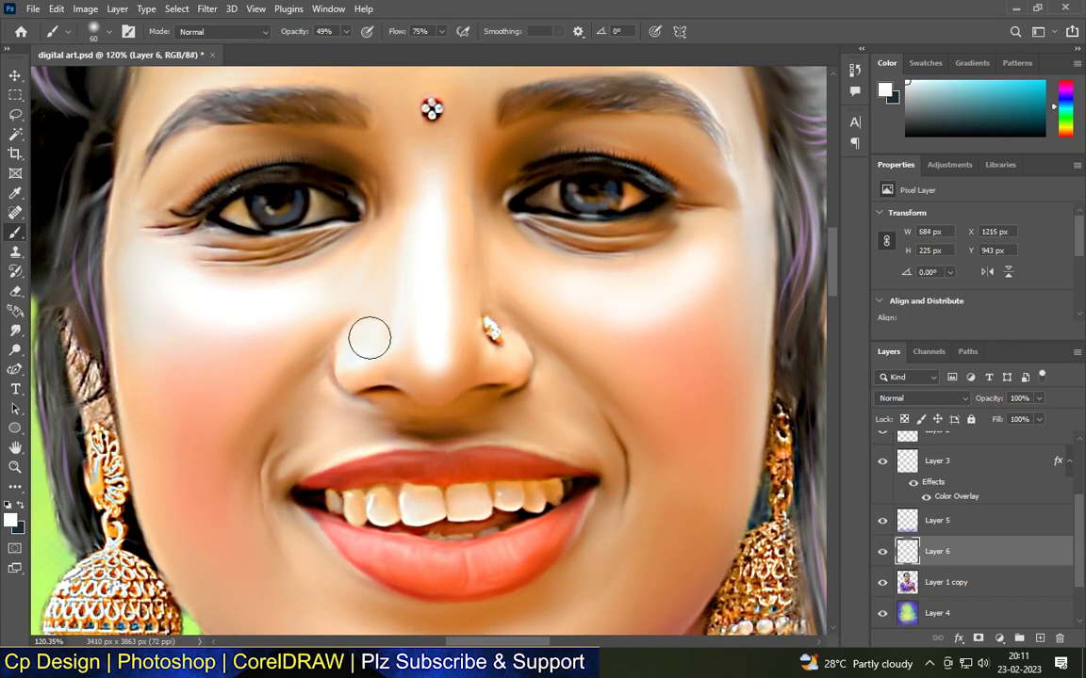
{"action": "scroll", "coordinate": [362, 350], "scroll_direction": "up", "scroll_amount": 2}
{"action": "scroll", "coordinate": [574, 370], "scroll_direction": "down", "scroll_amount": 4}
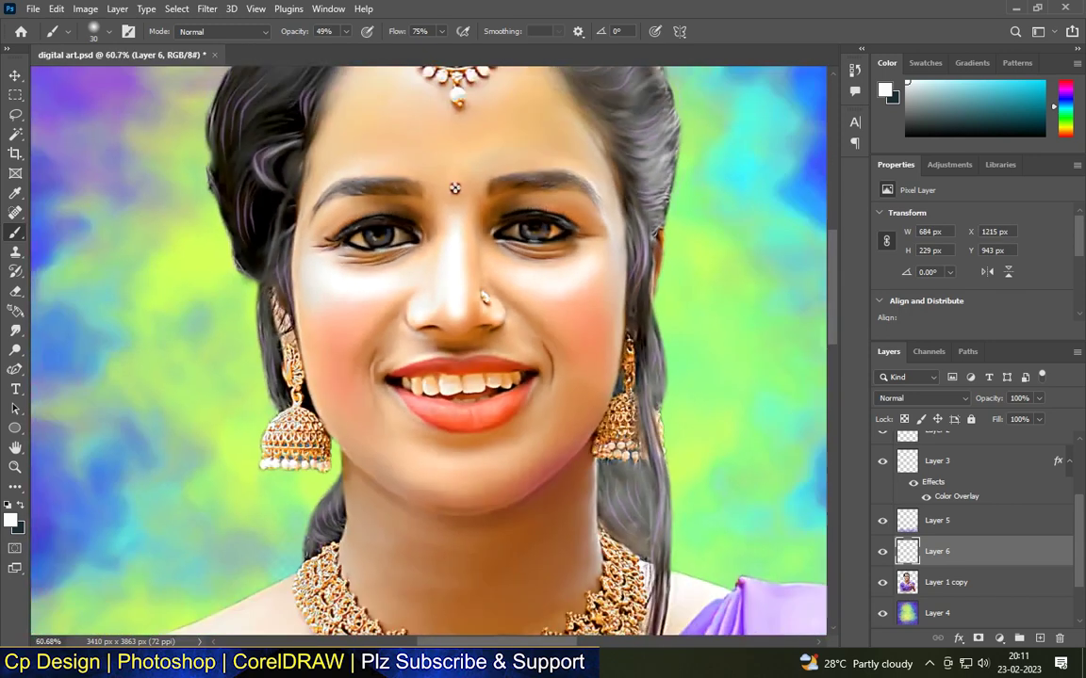
{"action": "scroll", "coordinate": [458, 193], "scroll_direction": "up", "scroll_amount": 3}
{"action": "scroll", "coordinate": [458, 194], "scroll_direction": "down", "scroll_amount": 3}
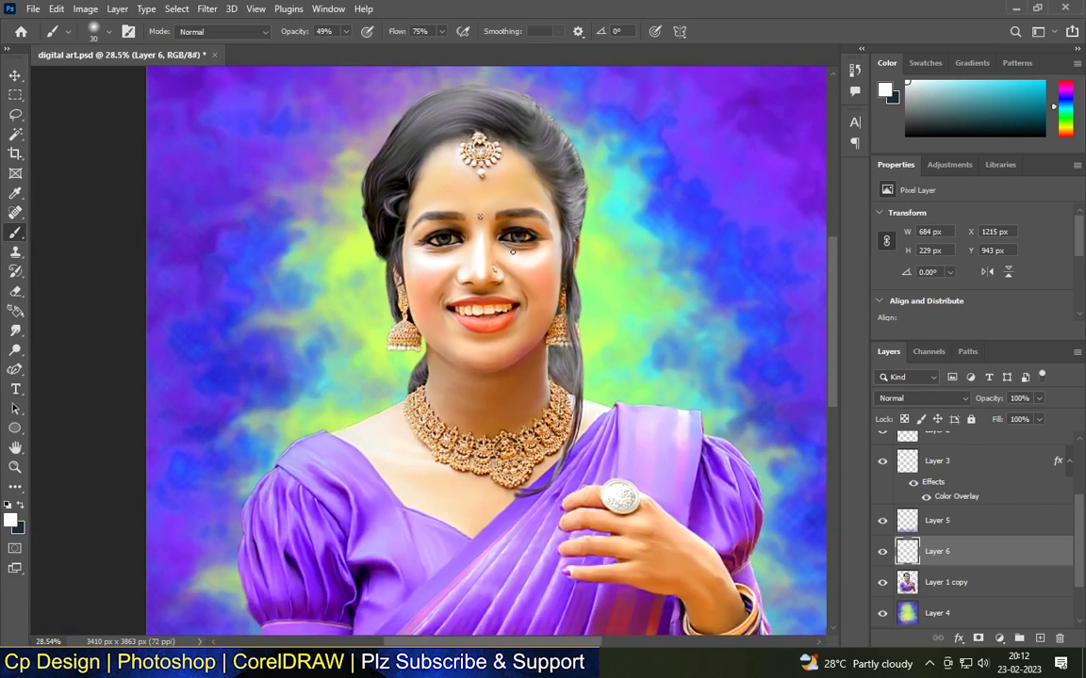
Blend the white cheek highlights on Layer 6 into the skin with the Smudge tool at 30% strength, varying the brush size.
{"action": "scroll", "coordinate": [560, 189], "scroll_direction": "up", "scroll_amount": 5}
{"action": "scroll", "coordinate": [586, 269], "scroll_direction": "down", "scroll_amount": 1}
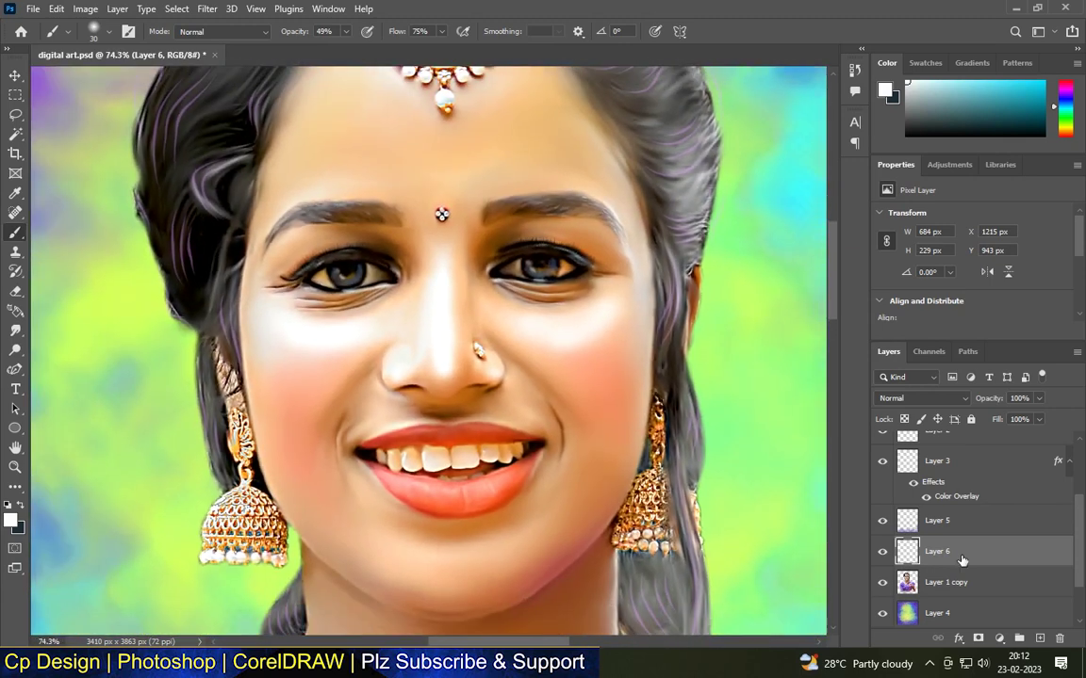
{"action": "left_click", "coordinate": [15, 330]}
{"action": "scroll", "coordinate": [317, 335], "scroll_direction": "up", "scroll_amount": 3}
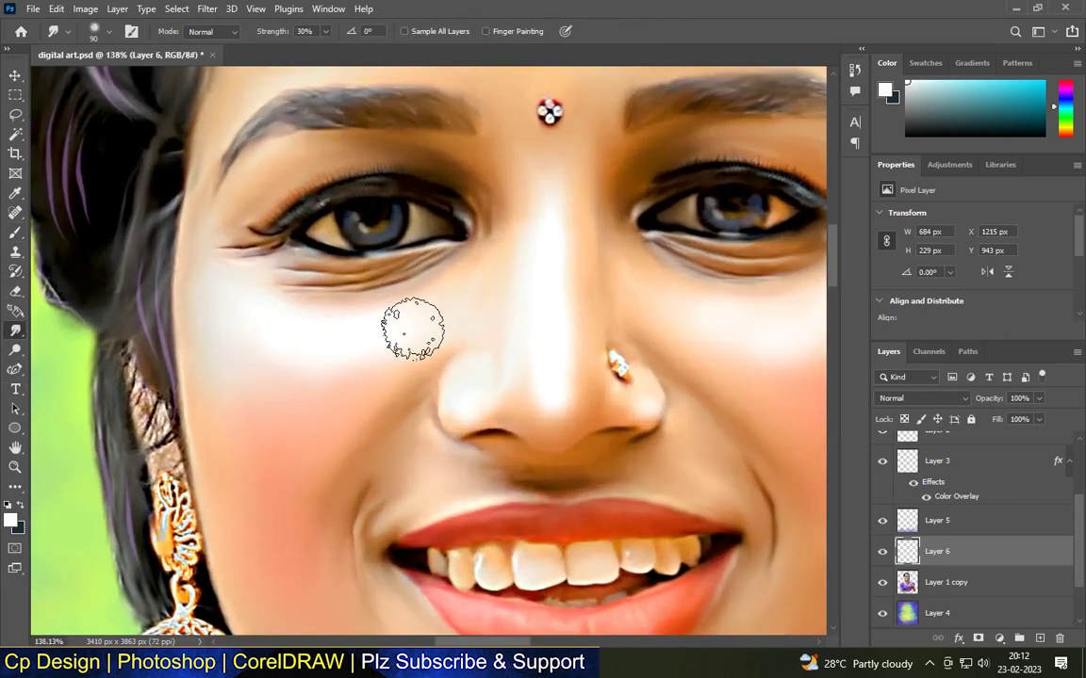
{"action": "key", "text": "bracketleft"}
{"action": "key", "text": "bracketleft"}
{"action": "scroll", "coordinate": [585, 382], "scroll_direction": "up", "scroll_amount": 1}
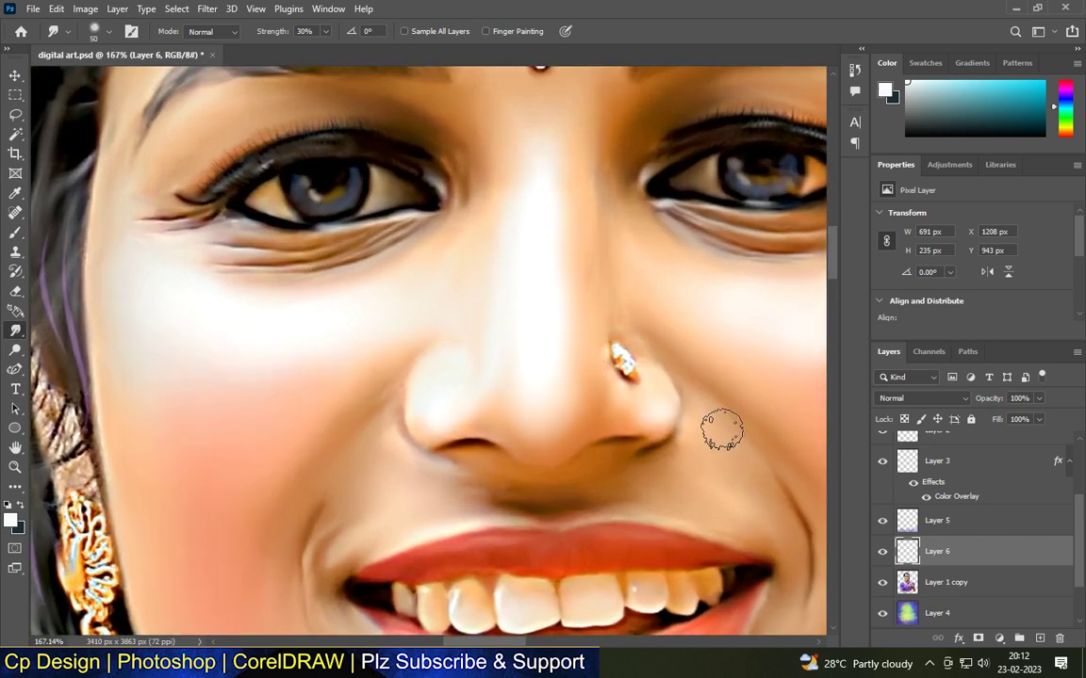
{"action": "key", "text": "bracketleft"}
{"action": "scroll", "coordinate": [576, 367], "scroll_direction": "down", "scroll_amount": 1}
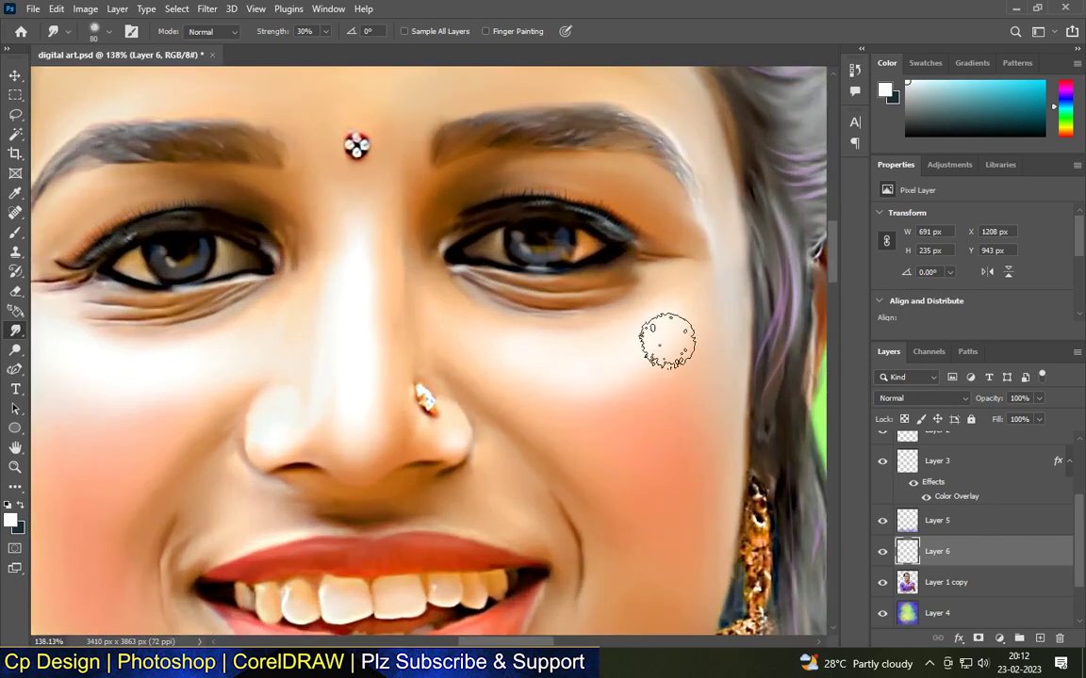
{"action": "scroll", "coordinate": [600, 380], "scroll_direction": "down", "scroll_amount": 5}
{"action": "scroll", "coordinate": [590, 354], "scroll_direction": "up", "scroll_amount": 6}
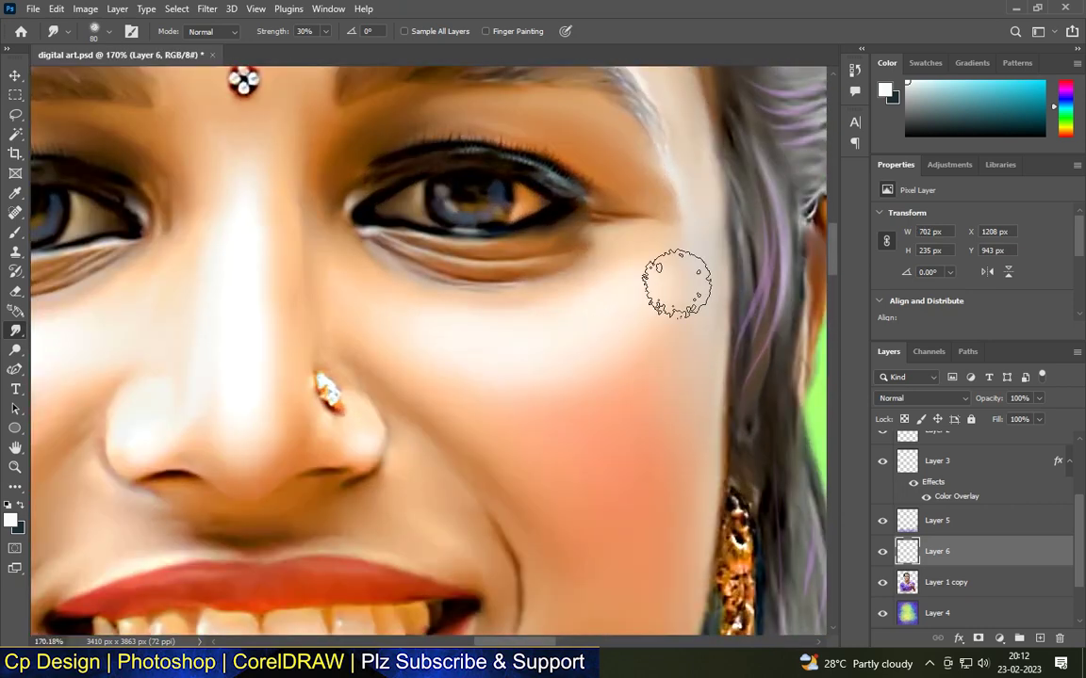
{"action": "scroll", "coordinate": [623, 276], "scroll_direction": "down", "scroll_amount": 8}
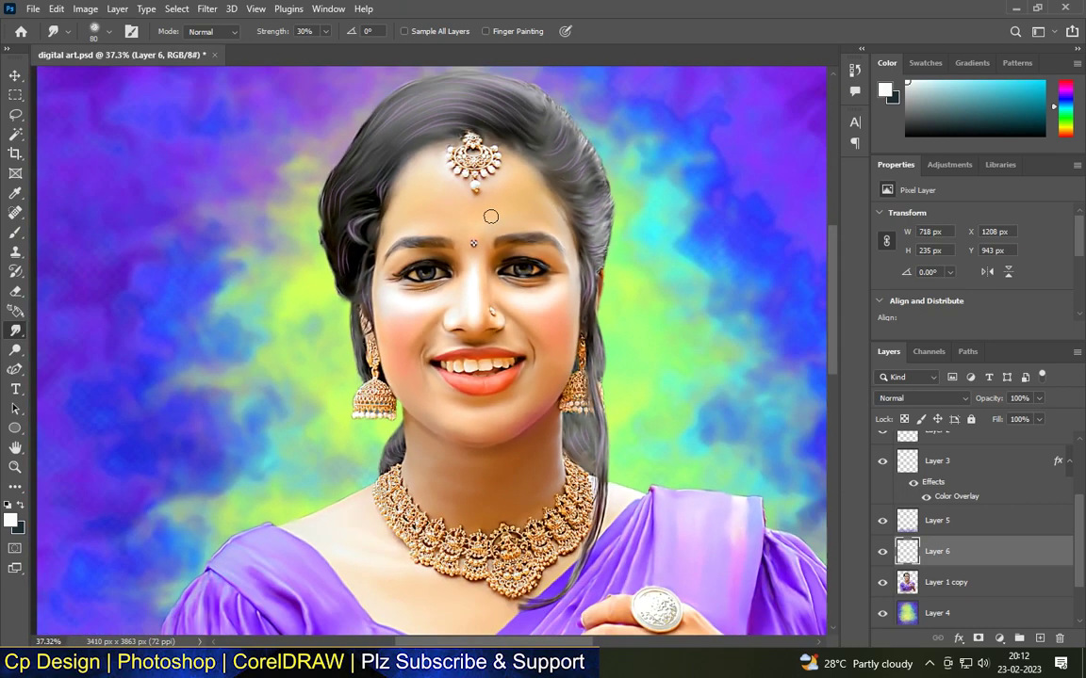
Add a new layer above Layer 6 and set the Brush foreground colour to light yellow.
{"action": "scroll", "coordinate": [505, 189], "scroll_direction": "up", "scroll_amount": 2}
{"action": "left_click", "coordinate": [1040, 639]}
{"action": "left_click", "coordinate": [17, 235]}
{"action": "left_click", "coordinate": [11, 520]}
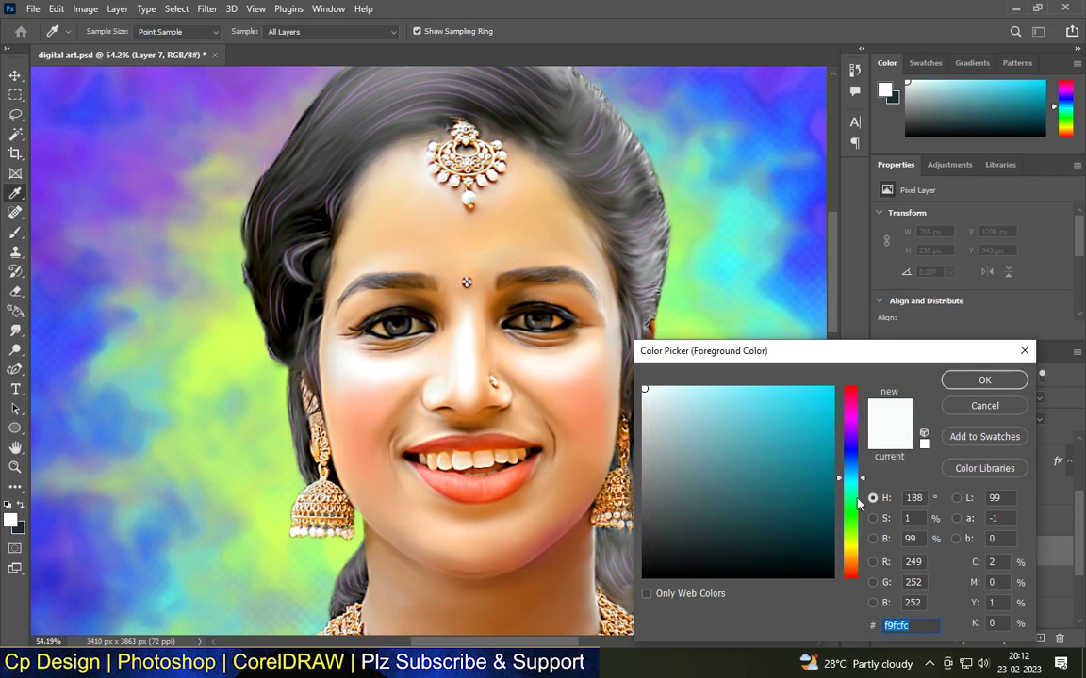
{"action": "left_click", "coordinate": [850, 545]}
{"action": "left_click", "coordinate": [761, 393]}
{"action": "left_click", "coordinate": [866, 553]}
{"action": "key", "text": "Return"}
Paint a soft yellow tint along the left side of the forehead below the hairline on Layer 7.
{"action": "scroll", "coordinate": [363, 183], "scroll_direction": "up", "scroll_amount": 2}
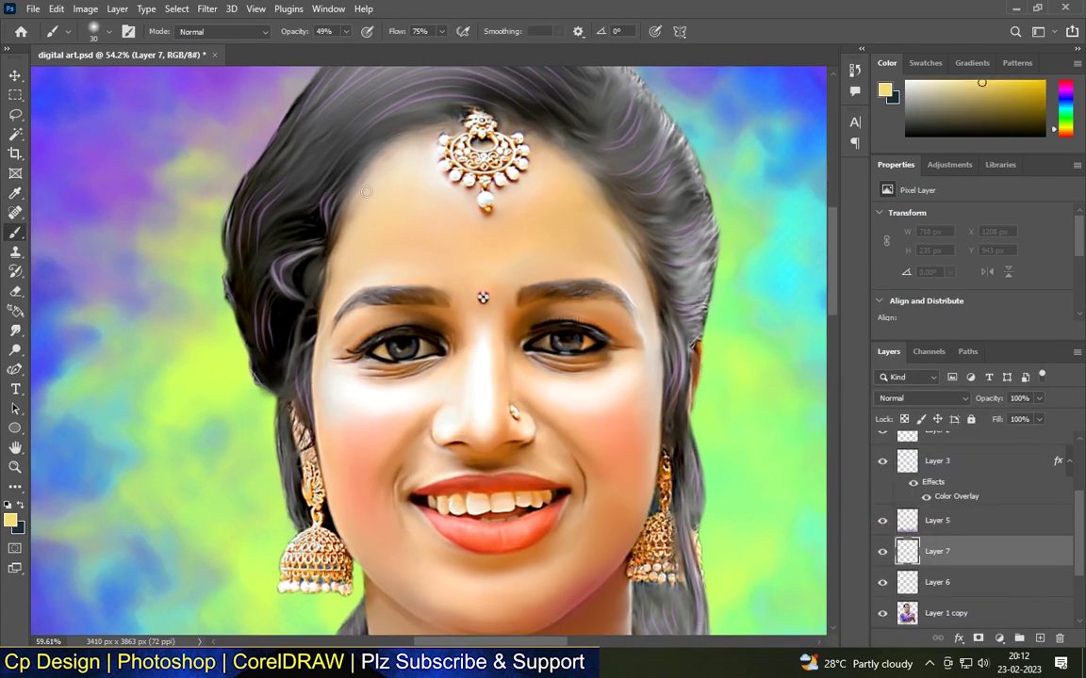
{"action": "mouse_move", "coordinate": [378, 203]}
{"action": "left_mouse_down"}
{"action": "mouse_move", "coordinate": [395, 176]}
{"action": "mouse_move", "coordinate": [346, 275]}
{"action": "mouse_move", "coordinate": [409, 152]}
{"action": "left_mouse_up"}
{"action": "scroll", "coordinate": [424, 189], "scroll_direction": "down", "scroll_amount": 3}
{"action": "scroll", "coordinate": [566, 441], "scroll_direction": "up", "scroll_amount": 4}
{"action": "scroll", "coordinate": [574, 441], "scroll_direction": "down", "scroll_amount": 5}
{"action": "scroll", "coordinate": [434, 490], "scroll_direction": "up", "scroll_amount": 2}
{"action": "scroll", "coordinate": [589, 446], "scroll_direction": "down", "scroll_amount": 2}
{"action": "scroll", "coordinate": [580, 198], "scroll_direction": "up", "scroll_amount": 3}
Set the foreground colour to orange and tint the right side of the forehead below the hairline.
{"action": "left_click", "coordinate": [12, 523]}
{"action": "left_click", "coordinate": [856, 564]}
{"action": "left_click", "coordinate": [809, 387]}
{"action": "key", "text": "Return"}
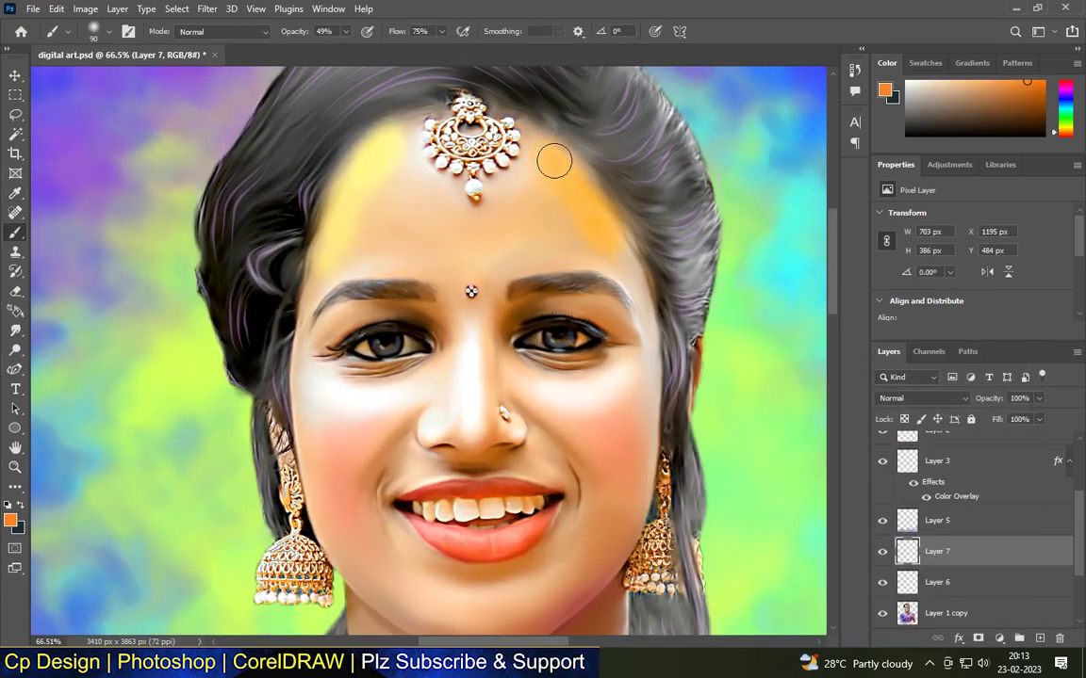
Set the foreground colour to near-white and paint a soft highlight across the chin on Layer 7.
{"action": "scroll", "coordinate": [506, 250], "scroll_direction": "down", "scroll_amount": 2}
{"action": "scroll", "coordinate": [395, 383], "scroll_direction": "up", "scroll_amount": 4}
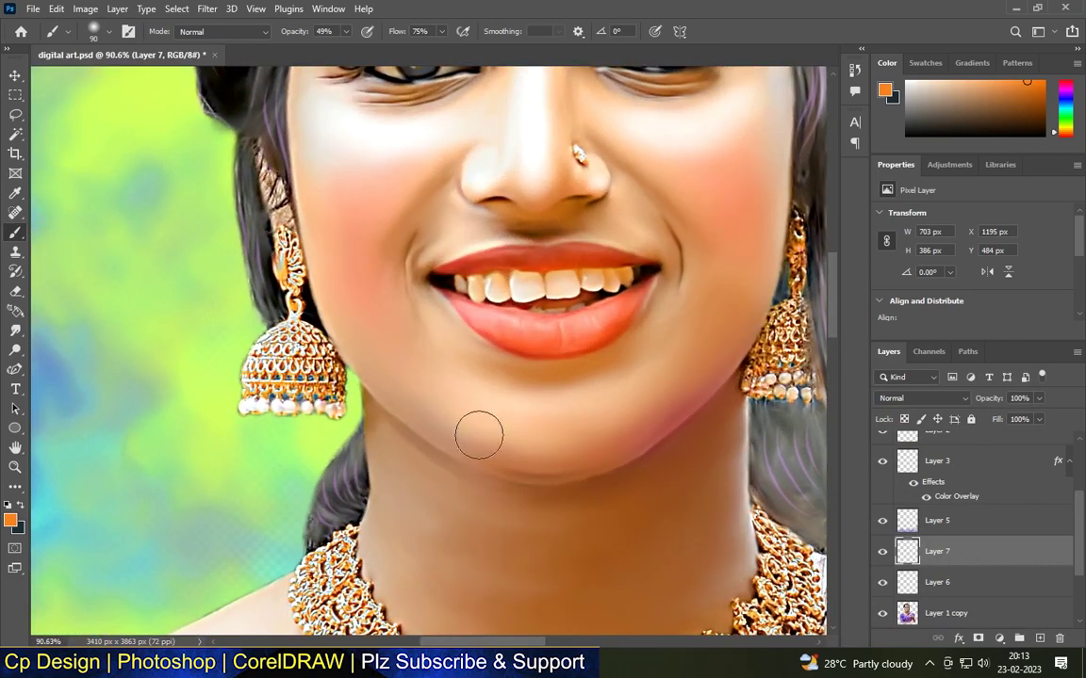
{"action": "scroll", "coordinate": [186, 486], "scroll_direction": "up", "scroll_amount": 1}
{"action": "left_click", "coordinate": [10, 523]}
{"action": "left_click", "coordinate": [653, 392]}
{"action": "left_click", "coordinate": [984, 380]}
{"action": "left_click_drag", "start_coordinate": [533, 441], "coordinate": [505, 434]}
{"action": "scroll", "coordinate": [532, 441], "scroll_direction": "down", "scroll_amount": 9}
{"action": "scroll", "coordinate": [573, 392], "scroll_direction": "up", "scroll_amount": 3}
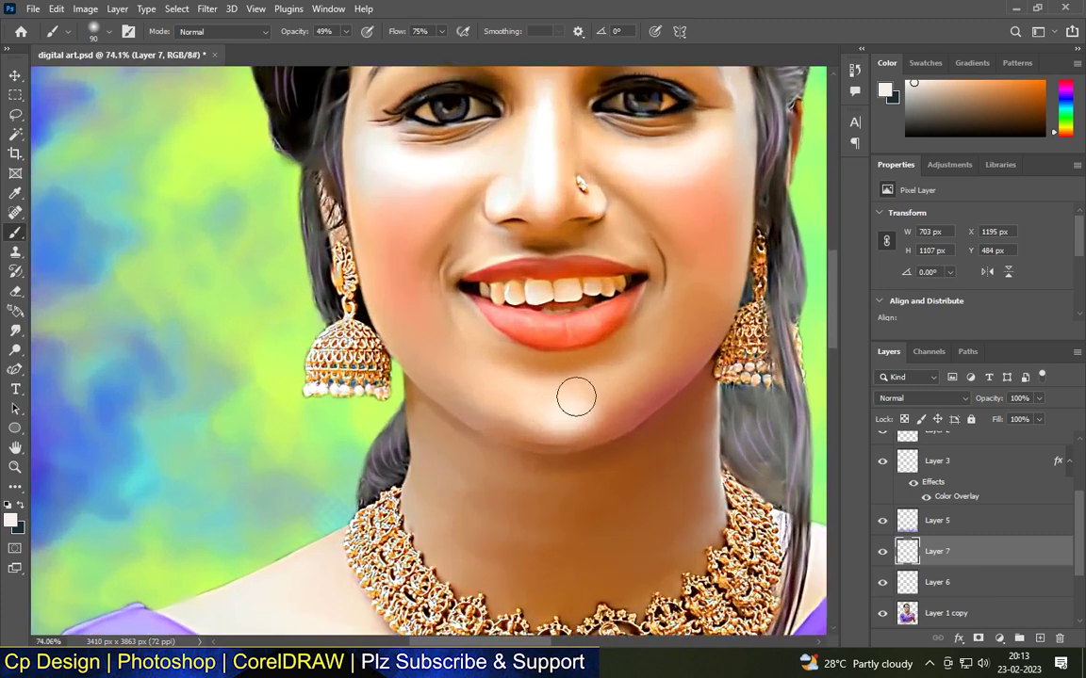
Lower the opacity of Layer 7 to 76%.
{"action": "scroll", "coordinate": [421, 378], "scroll_direction": "down", "scroll_amount": 5}
{"action": "scroll", "coordinate": [494, 245], "scroll_direction": "up", "scroll_amount": 1}
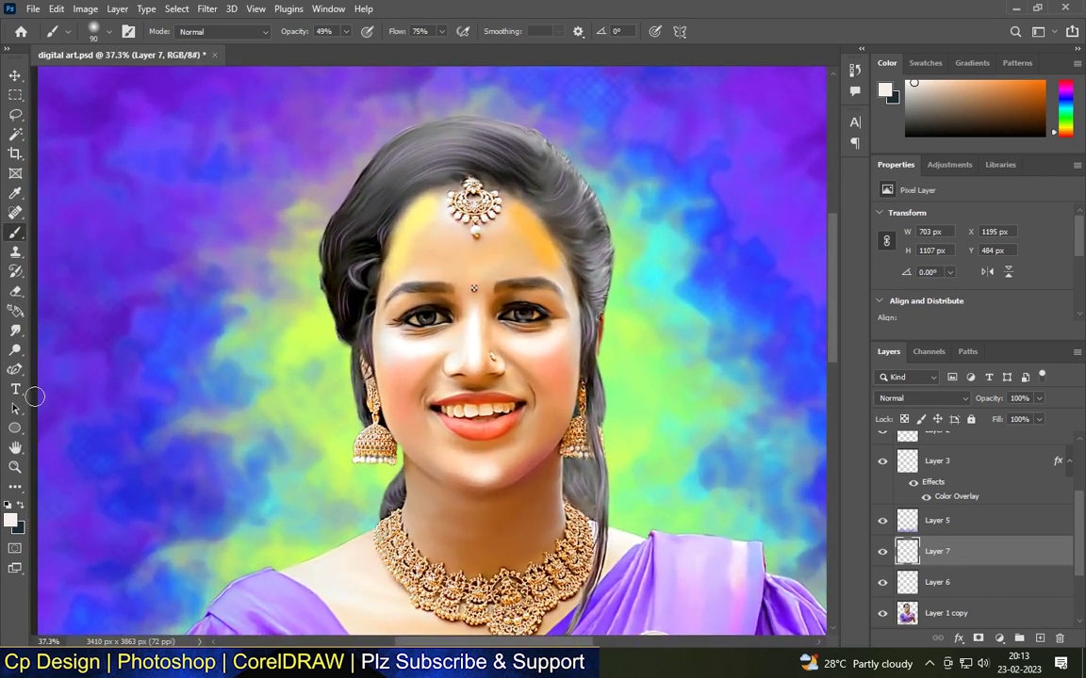
{"action": "left_click_drag", "start_coordinate": [1025, 418], "coordinate": [1023, 418]}
{"action": "scroll", "coordinate": [475, 173], "scroll_direction": "down", "scroll_amount": 1}
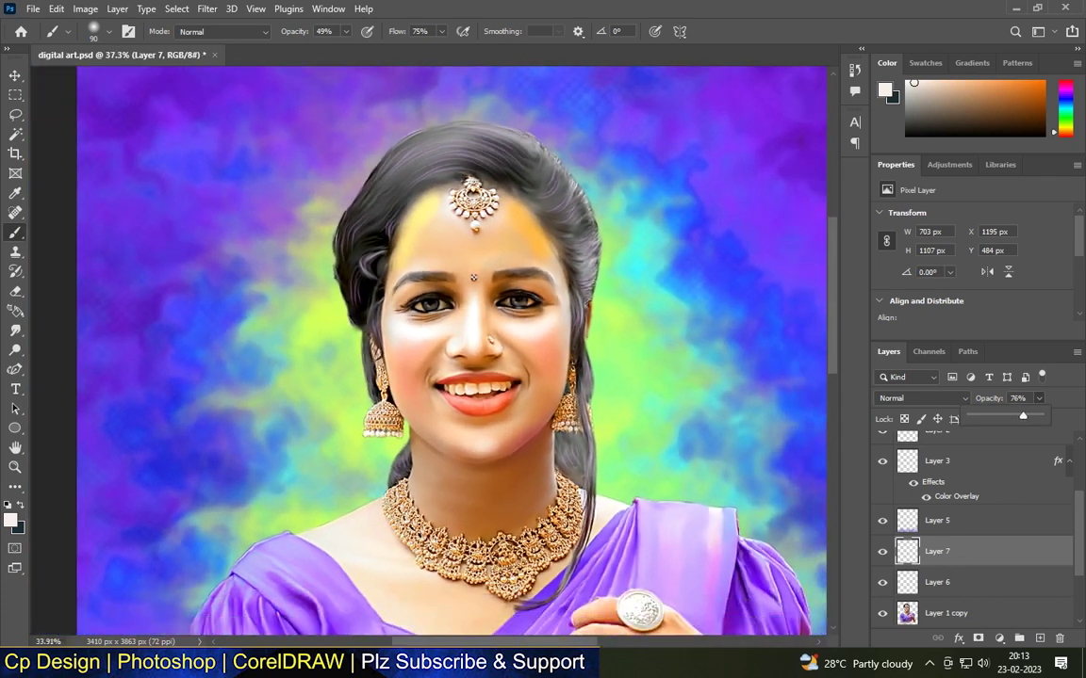
Blend the yellow and orange forehead tints into the skin with the Smudge tool at 30% strength, reducing the brush size to 100.
{"action": "left_click", "coordinate": [16, 330]}
{"action": "scroll", "coordinate": [433, 202], "scroll_direction": "up", "scroll_amount": 3}
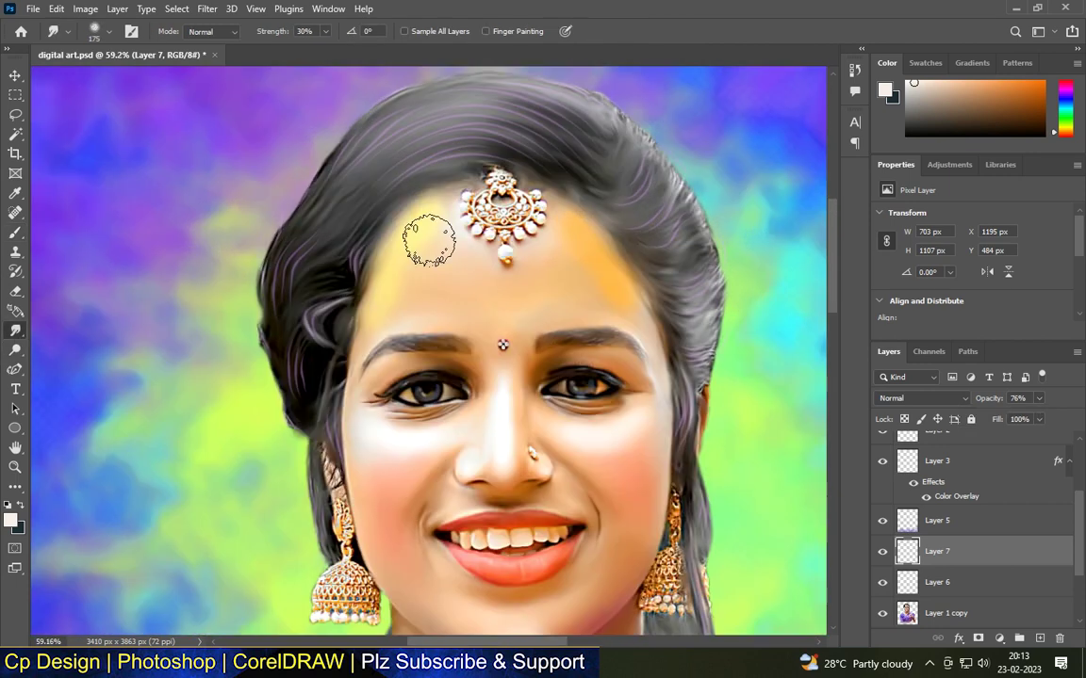
{"action": "scroll", "coordinate": [395, 285], "scroll_direction": "up", "scroll_amount": 1}
{"action": "key", "text": "bracketleft"}
{"action": "key", "text": "bracketleft"}
{"action": "key", "text": "bracketleft"}
{"action": "key", "text": "bracketleft"}
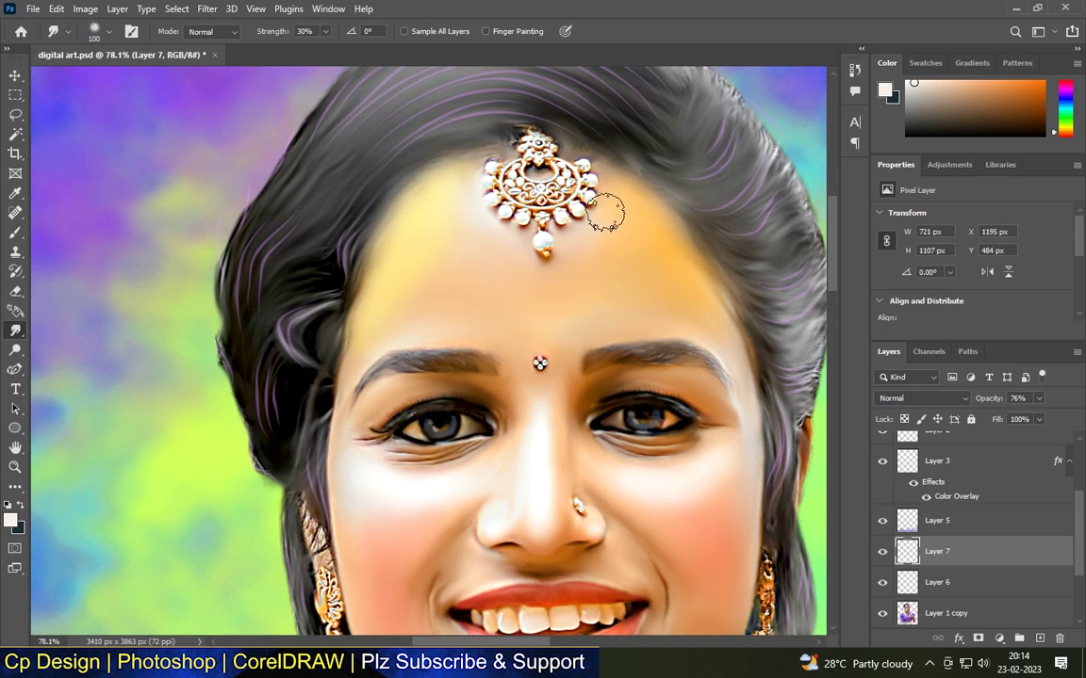
Smudge the white chin highlight into the surrounding skin with the brush size at 125.
{"action": "scroll", "coordinate": [677, 233], "scroll_direction": "down", "scroll_amount": 5}
{"action": "scroll", "coordinate": [514, 395], "scroll_direction": "up", "scroll_amount": 6}
{"action": "key", "text": "bracketright"}
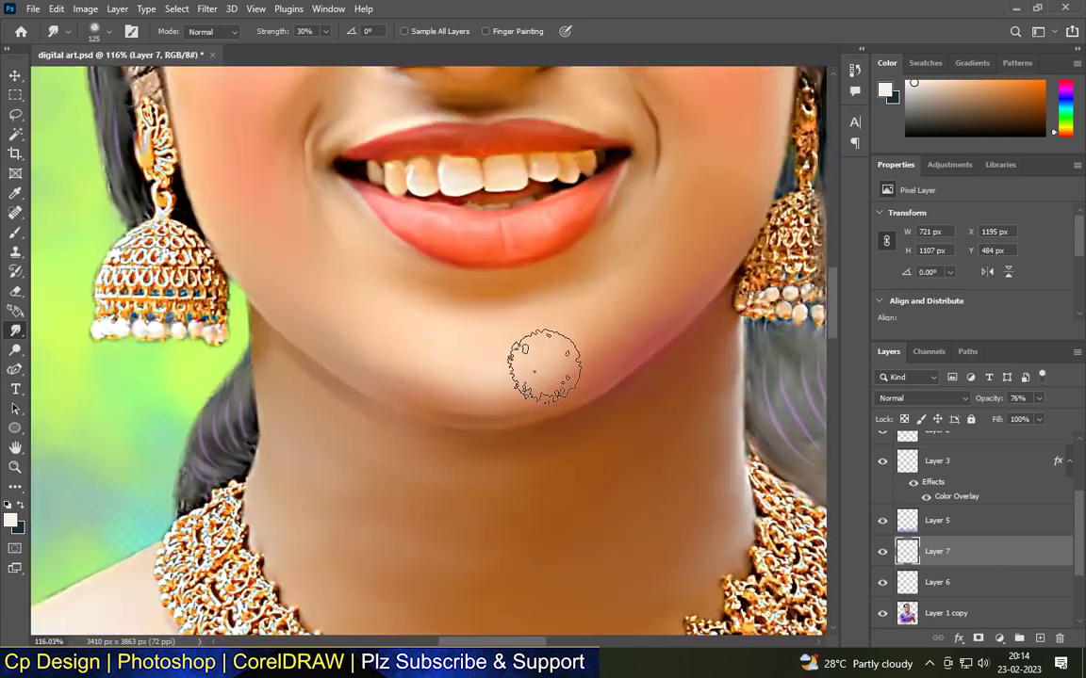
{"action": "scroll", "coordinate": [545, 364], "scroll_direction": "down", "scroll_amount": 5}
{"action": "scroll", "coordinate": [422, 440], "scroll_direction": "up", "scroll_amount": 3}
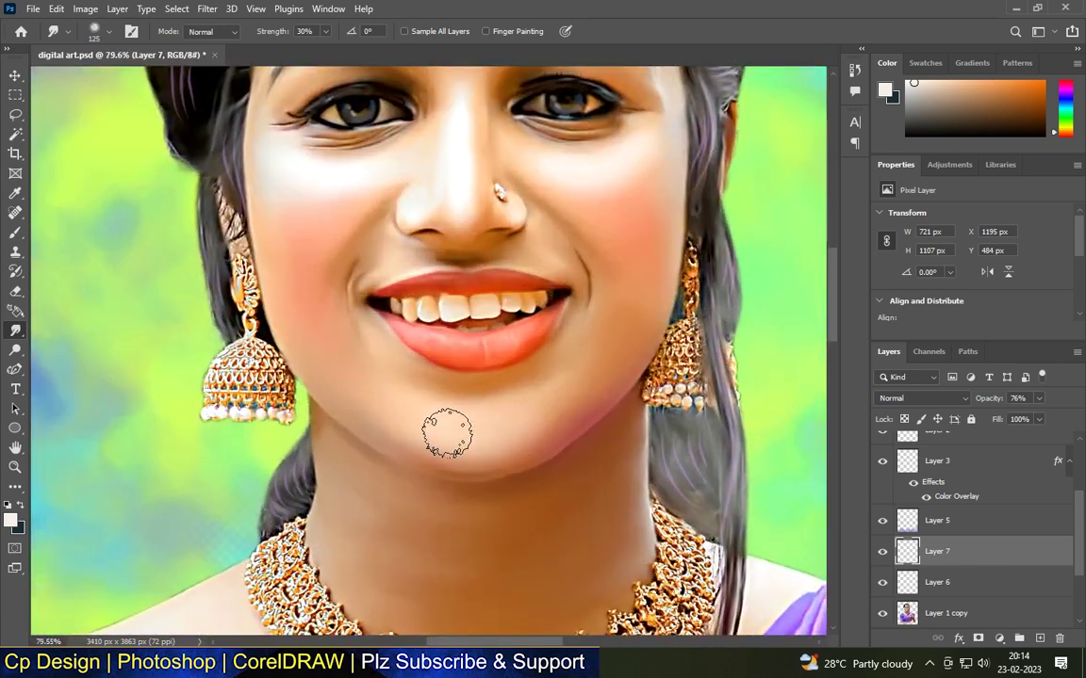
Smudge the forehead tints further along the hairline to even out their edges.
{"action": "scroll", "coordinate": [405, 421], "scroll_direction": "down", "scroll_amount": 5}
{"action": "scroll", "coordinate": [492, 282], "scroll_direction": "up", "scroll_amount": 4}
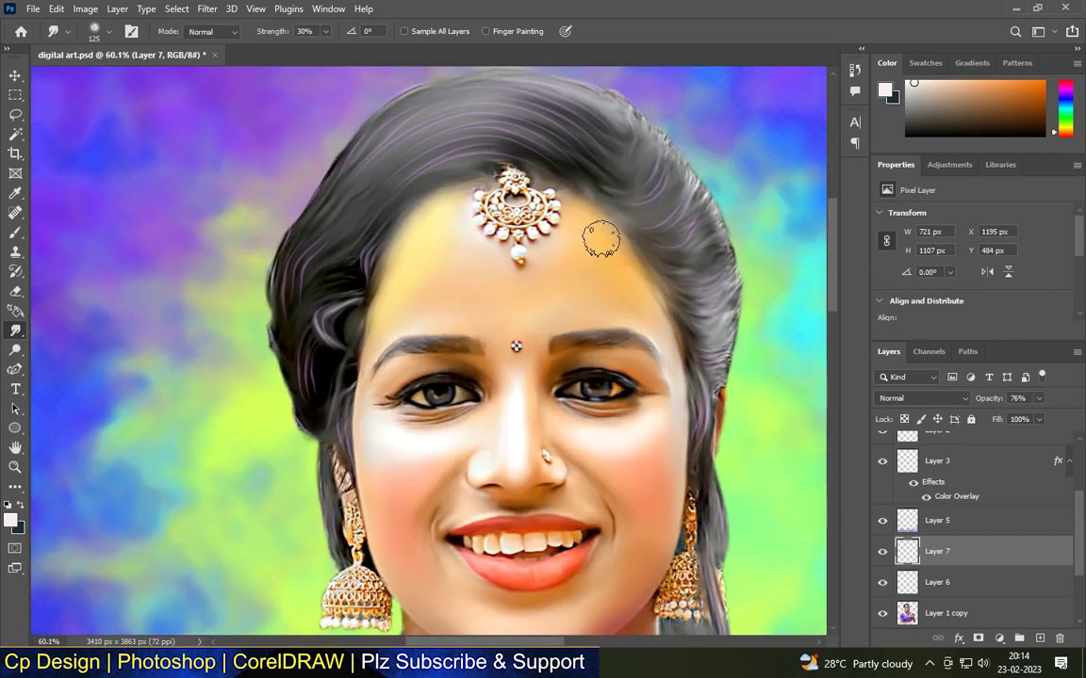
{"action": "scroll", "coordinate": [602, 246], "scroll_direction": "up", "scroll_amount": 1}
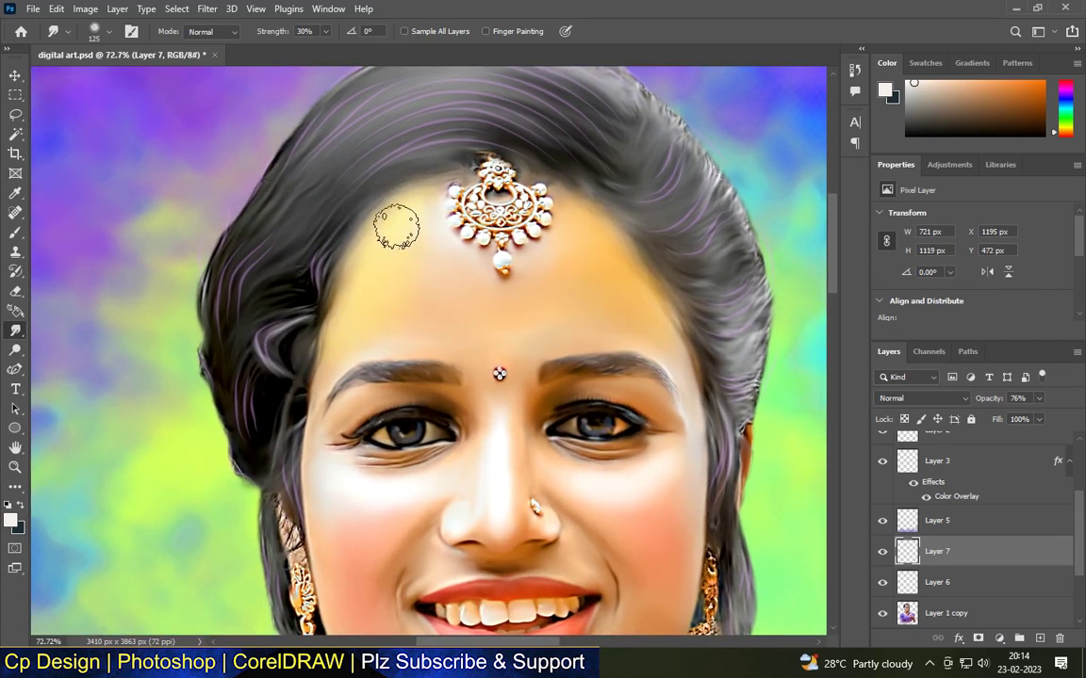
{"action": "scroll", "coordinate": [358, 247], "scroll_direction": "down", "scroll_amount": 4}
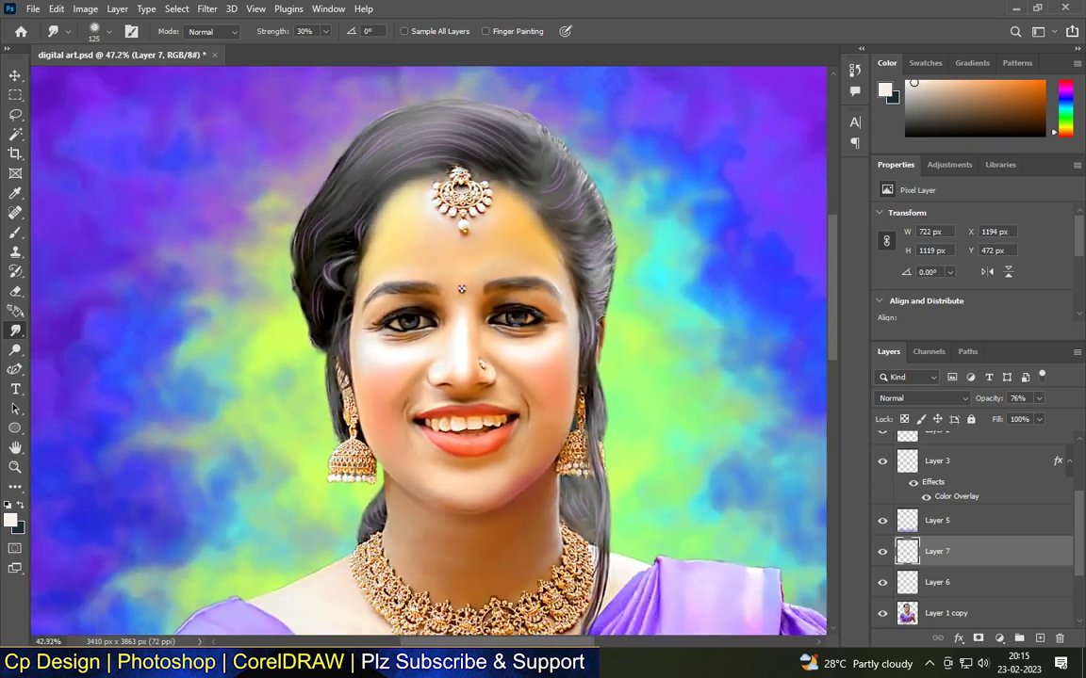
Soften the inner edges of the forehead tints on Layer 7 with the Eraser tool at 55% opacity.
{"action": "scroll", "coordinate": [429, 358], "scroll_direction": "up", "scroll_amount": 3}
{"action": "key", "text": "e"}
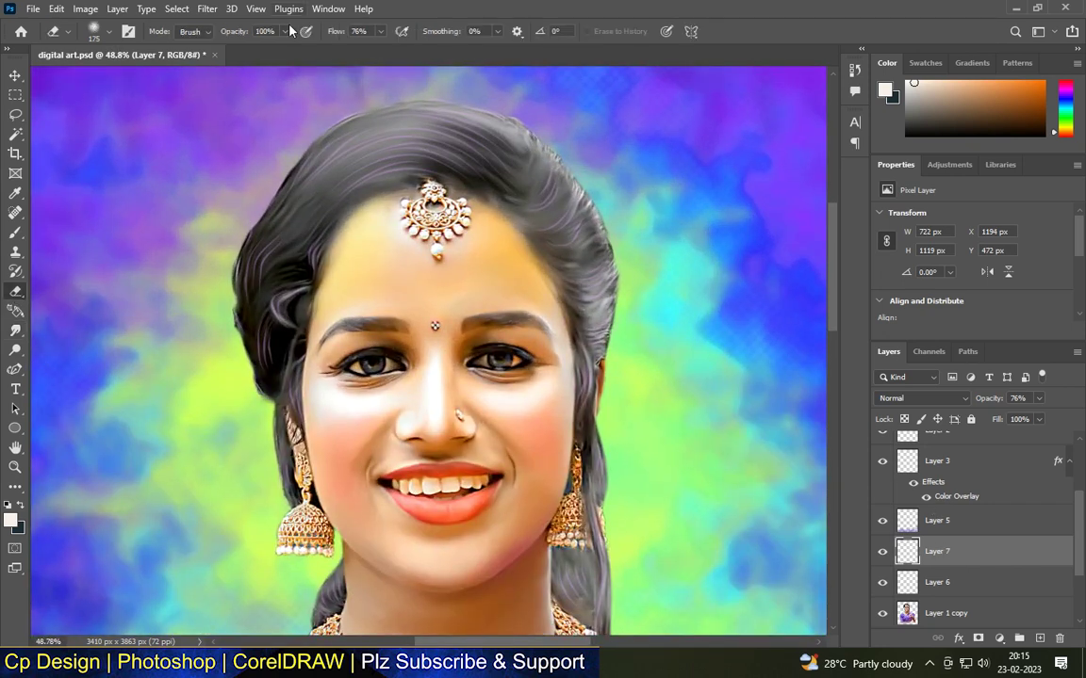
{"action": "left_click_drag", "start_coordinate": [284, 51], "coordinate": [251, 51]}
{"action": "scroll", "coordinate": [417, 223], "scroll_direction": "up", "scroll_amount": 1}
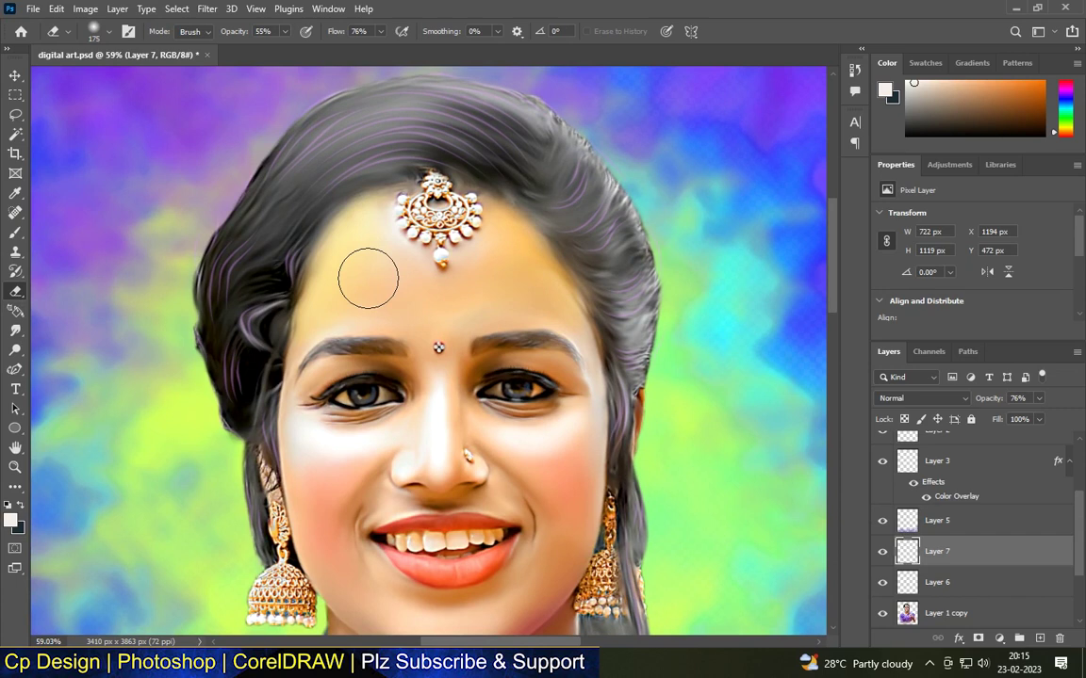
{"action": "scroll", "coordinate": [417, 281], "scroll_direction": "down", "scroll_amount": 3}
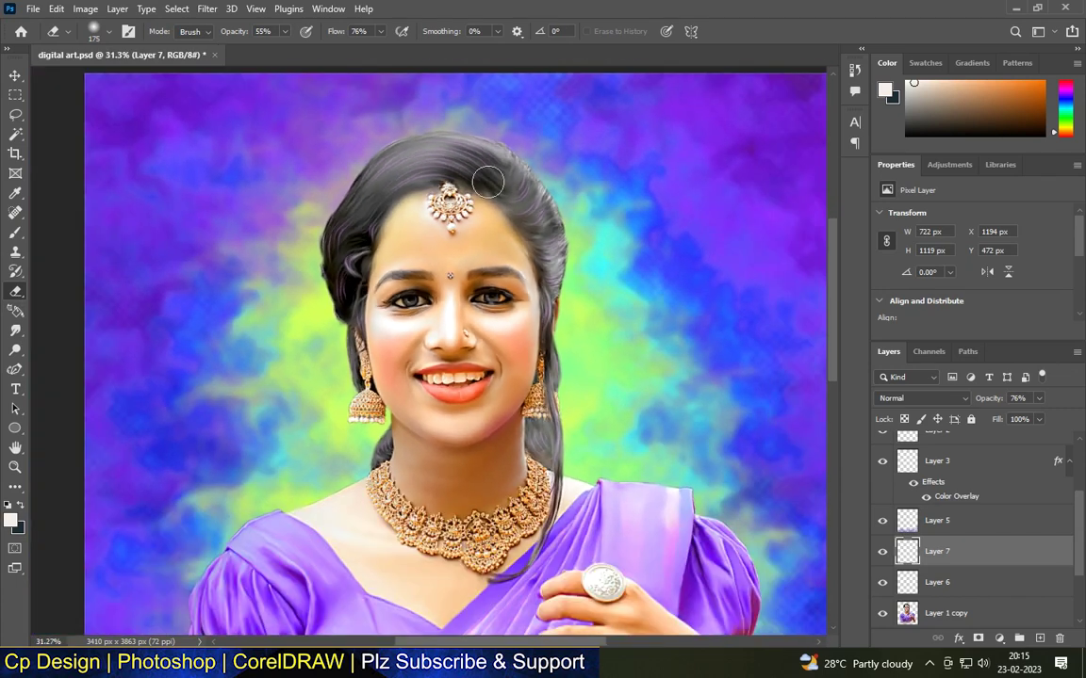
Add a new layer above Layer 1 copy and brush soft near-white highlights down the right side of the hair.
{"action": "key", "text": "v"}
{"action": "scroll", "coordinate": [296, 230], "scroll_direction": "down", "scroll_amount": 4}
{"action": "scroll", "coordinate": [453, 168], "scroll_direction": "up", "scroll_amount": 6}
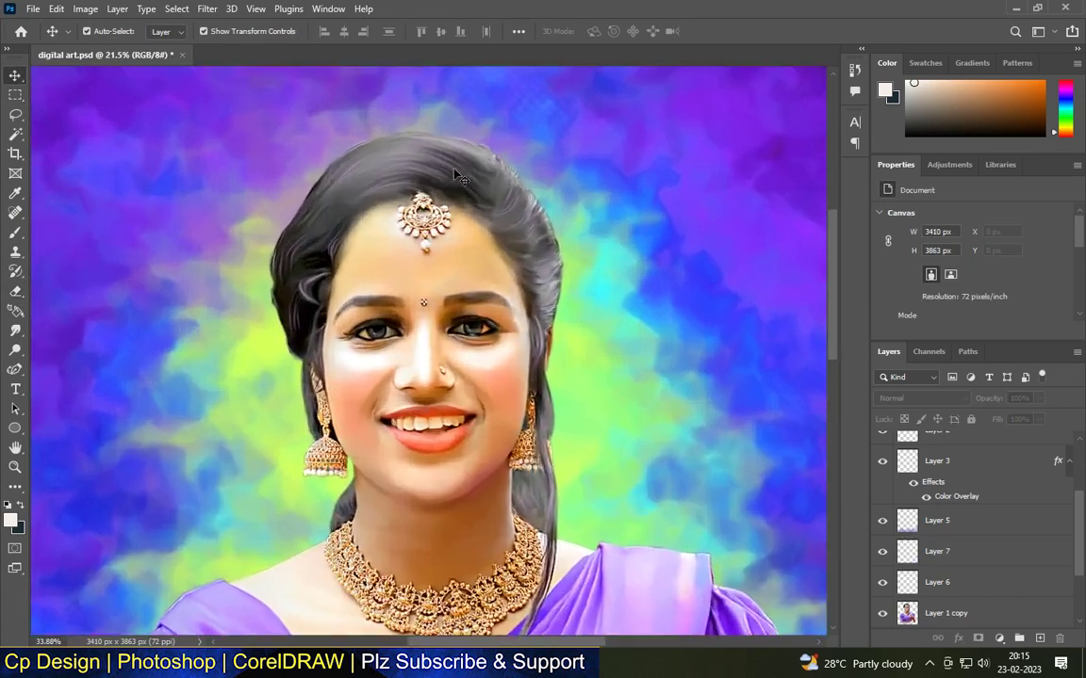
{"action": "left_click", "coordinate": [502, 189]}
{"action": "left_click", "coordinate": [1040, 639]}
{"action": "key", "text": "b"}
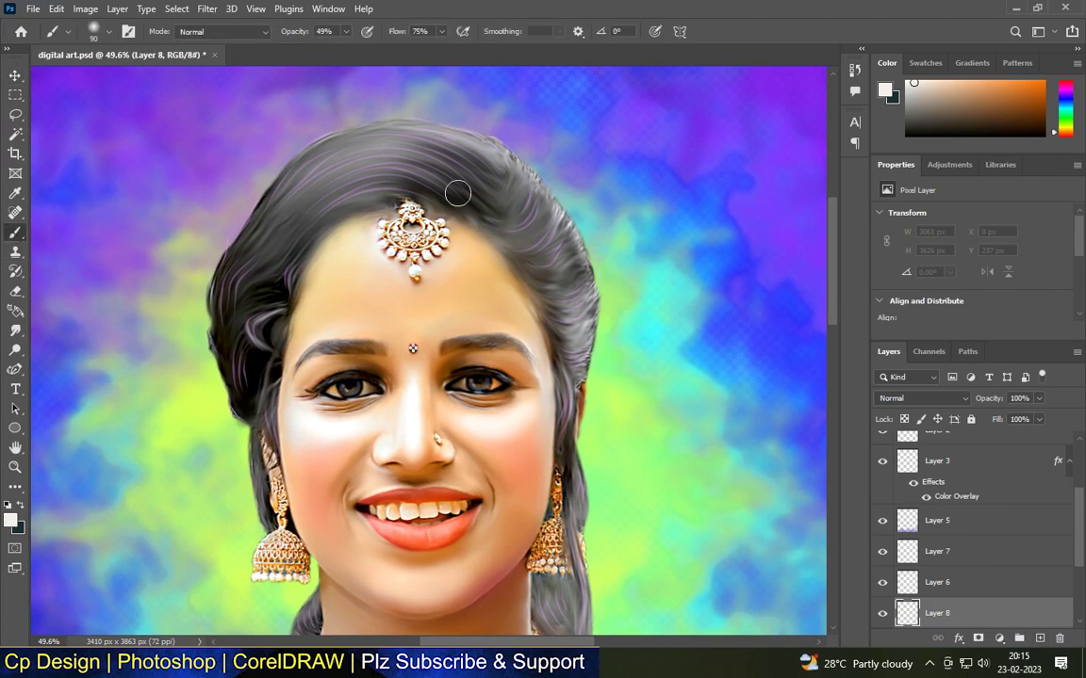
{"action": "scroll", "coordinate": [462, 179], "scroll_direction": "up", "scroll_amount": 1}
{"action": "mouse_move", "coordinate": [527, 180]}
{"action": "left_mouse_down"}
{"action": "mouse_move", "coordinate": [566, 225]}
{"action": "mouse_move", "coordinate": [582, 284]}
{"action": "left_mouse_up"}
{"action": "left_click_drag", "start_coordinate": [560, 212], "coordinate": [596, 341]}
Set Layer 8 to the Overlay blend mode and lower its opacity to 64%.
{"action": "left_click", "coordinate": [953, 403]}
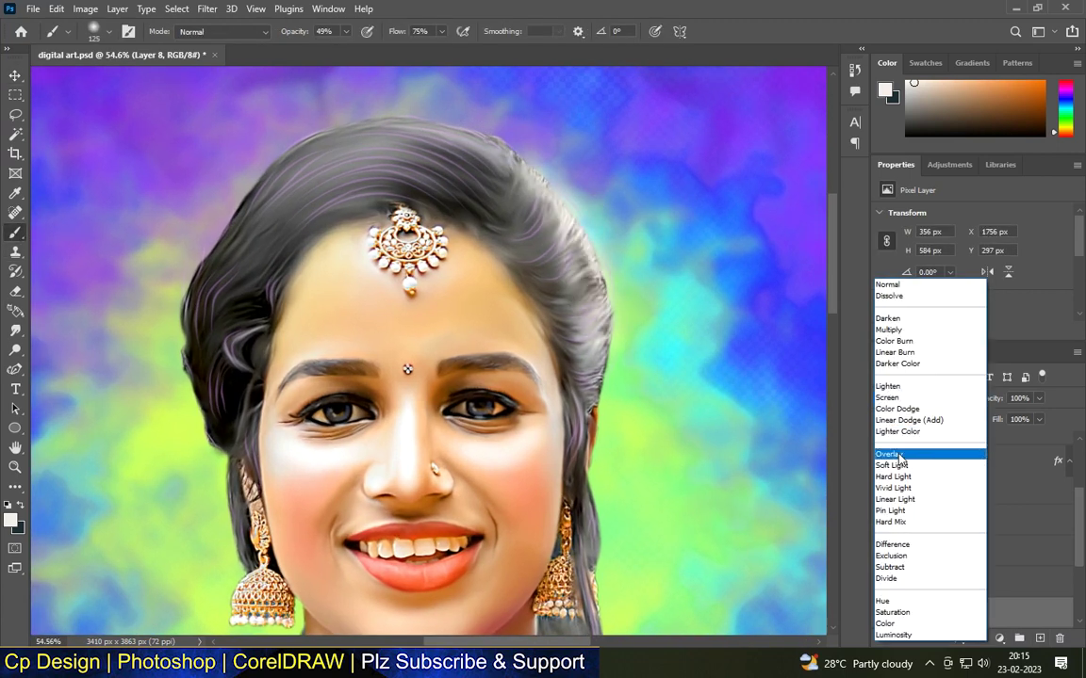
{"action": "left_click", "coordinate": [889, 454]}
{"action": "scroll", "coordinate": [571, 203], "scroll_direction": "down", "scroll_amount": 8}
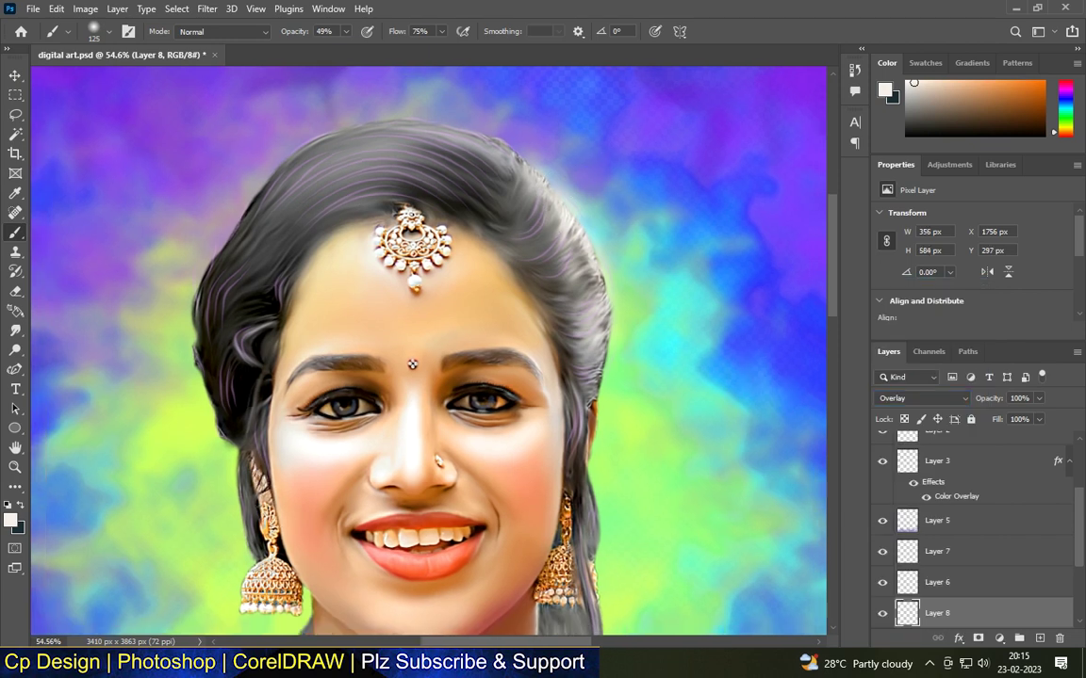
{"action": "scroll", "coordinate": [617, 156], "scroll_direction": "up", "scroll_amount": 11}
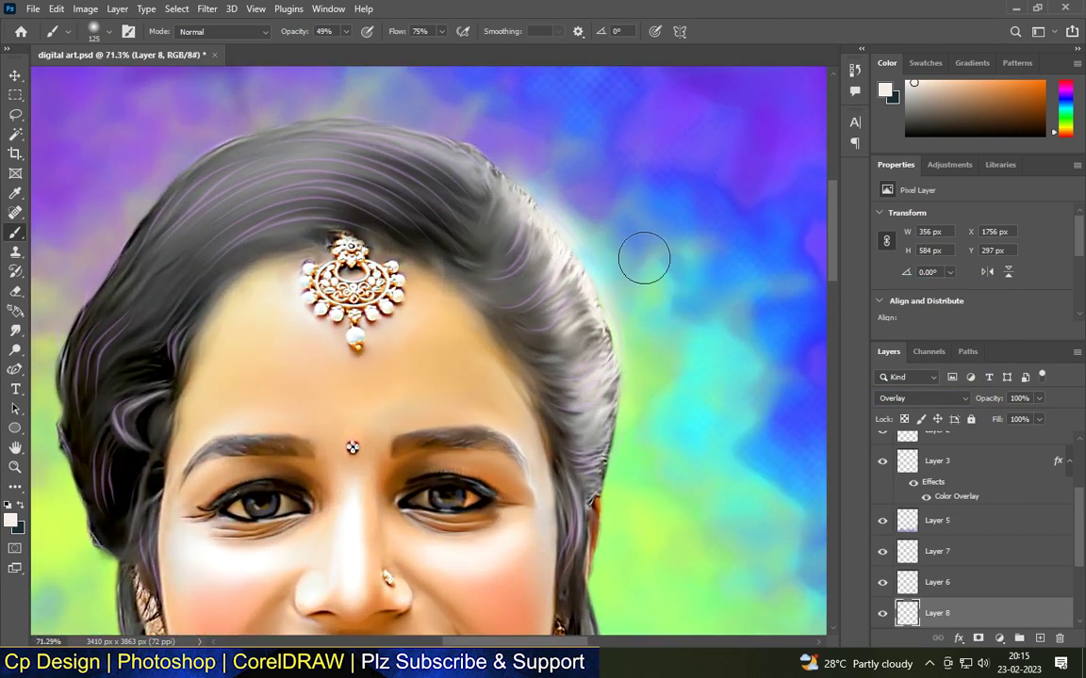
{"action": "left_click", "coordinate": [945, 400]}
{"action": "left_click", "coordinate": [899, 456]}
{"action": "left_click", "coordinate": [1038, 398]}
{"action": "left_click", "coordinate": [1007, 419]}
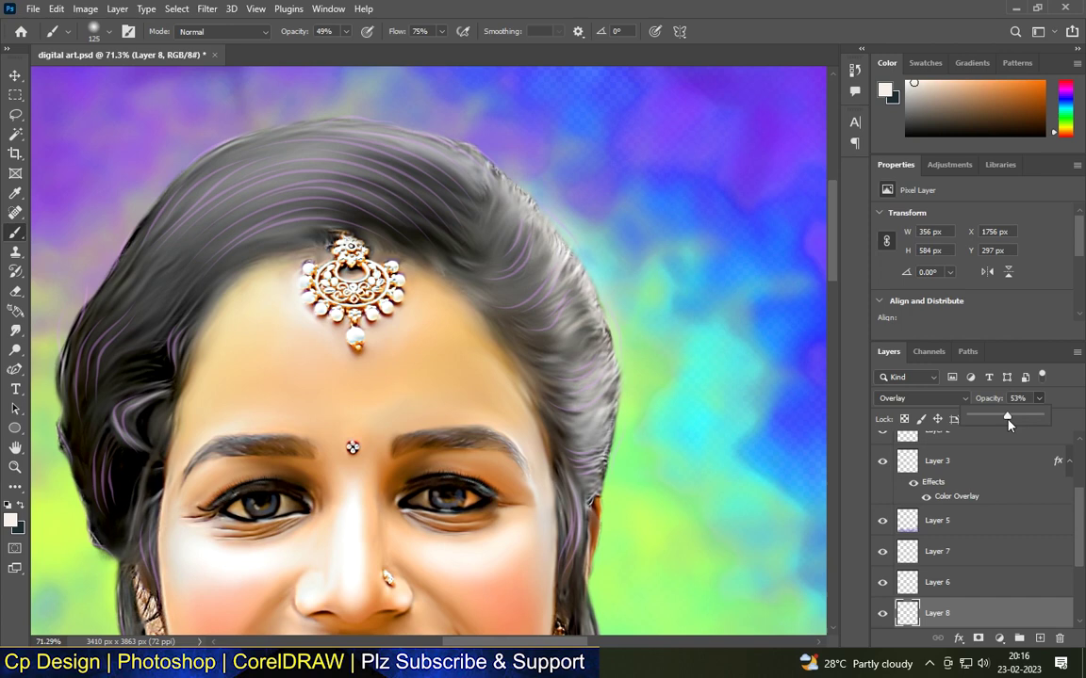
{"action": "scroll", "coordinate": [678, 277], "scroll_direction": "down", "scroll_amount": 5}
{"action": "scroll", "coordinate": [679, 277], "scroll_direction": "up", "scroll_amount": 4}
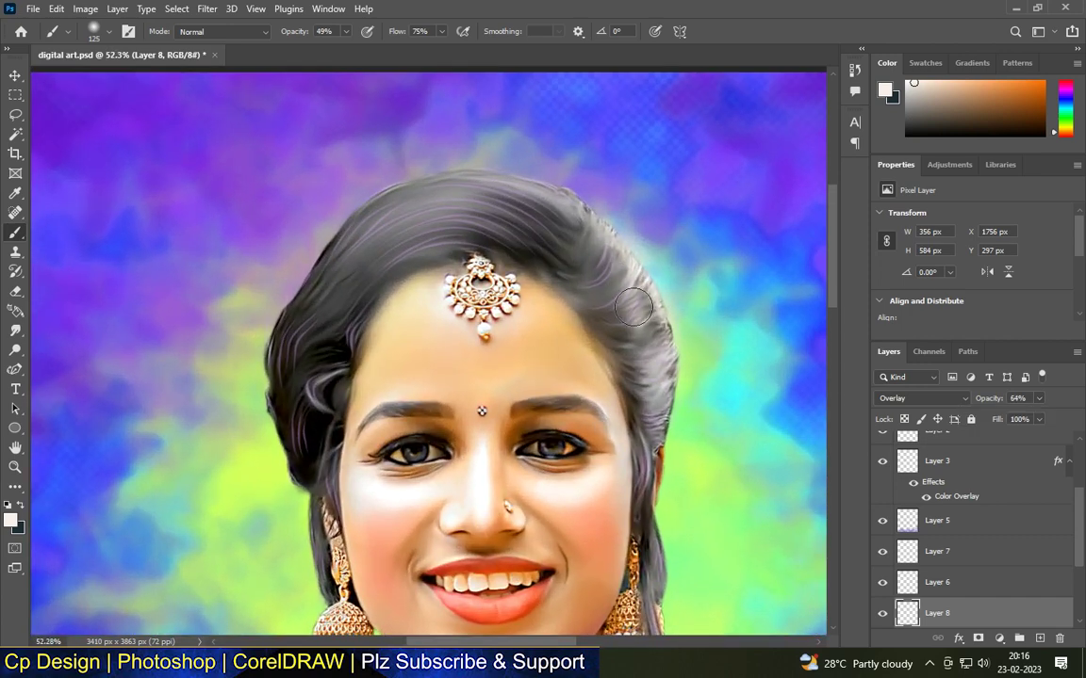
Set the Brush foreground colour to light purple for painting on Layer 10.
{"action": "scroll", "coordinate": [387, 278], "scroll_direction": "down", "scroll_amount": 5}
{"action": "scroll", "coordinate": [387, 279], "scroll_direction": "up", "scroll_amount": 4}
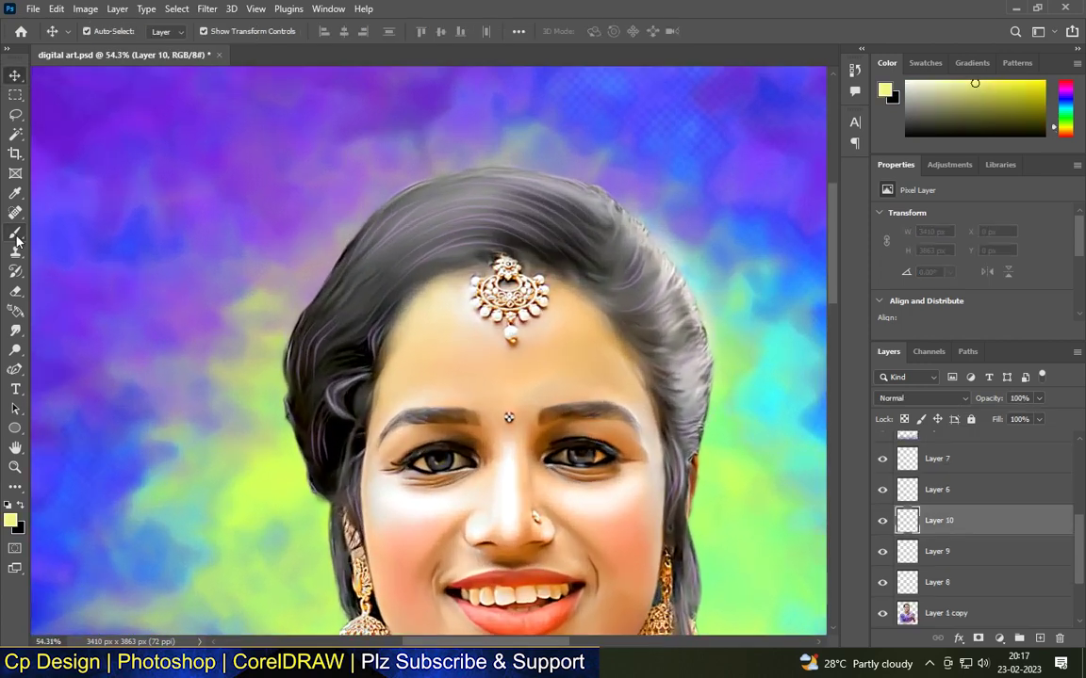
{"action": "scroll", "coordinate": [362, 234], "scroll_direction": "down", "scroll_amount": 5}
{"action": "scroll", "coordinate": [378, 239], "scroll_direction": "up", "scroll_amount": 4}
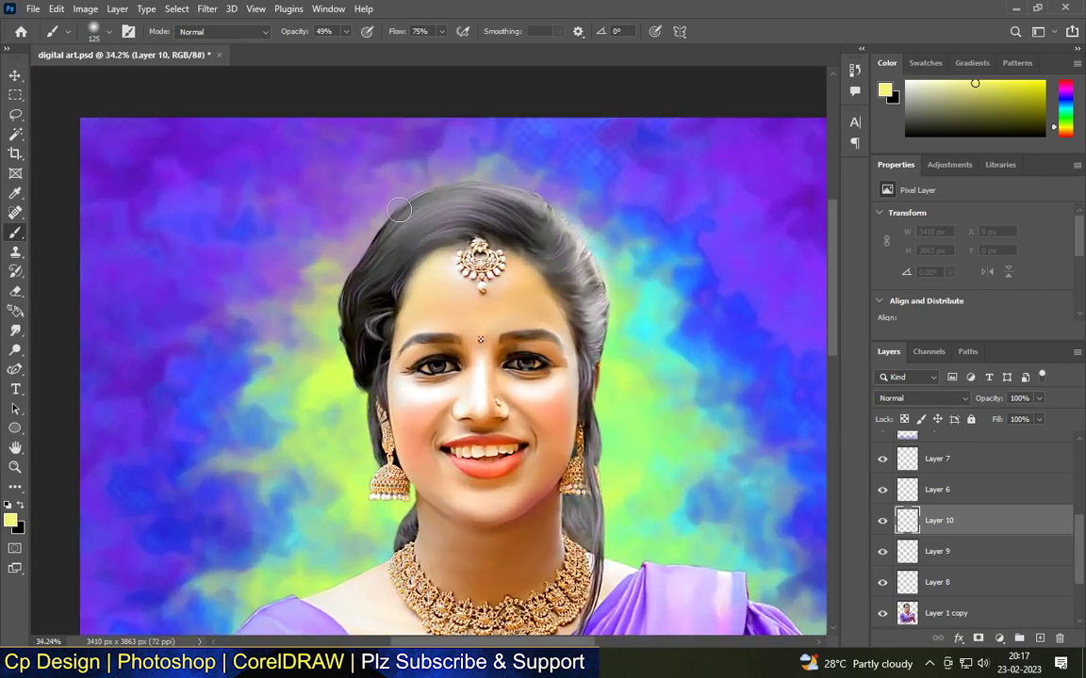
{"action": "scroll", "coordinate": [378, 238], "scroll_direction": "up", "scroll_amount": 1}
{"action": "left_click", "coordinate": [14, 520]}
{"action": "left_click", "coordinate": [850, 435]}
{"action": "left_click", "coordinate": [749, 419]}
{"action": "left_click", "coordinate": [734, 406]}
{"action": "left_click", "coordinate": [984, 380]}
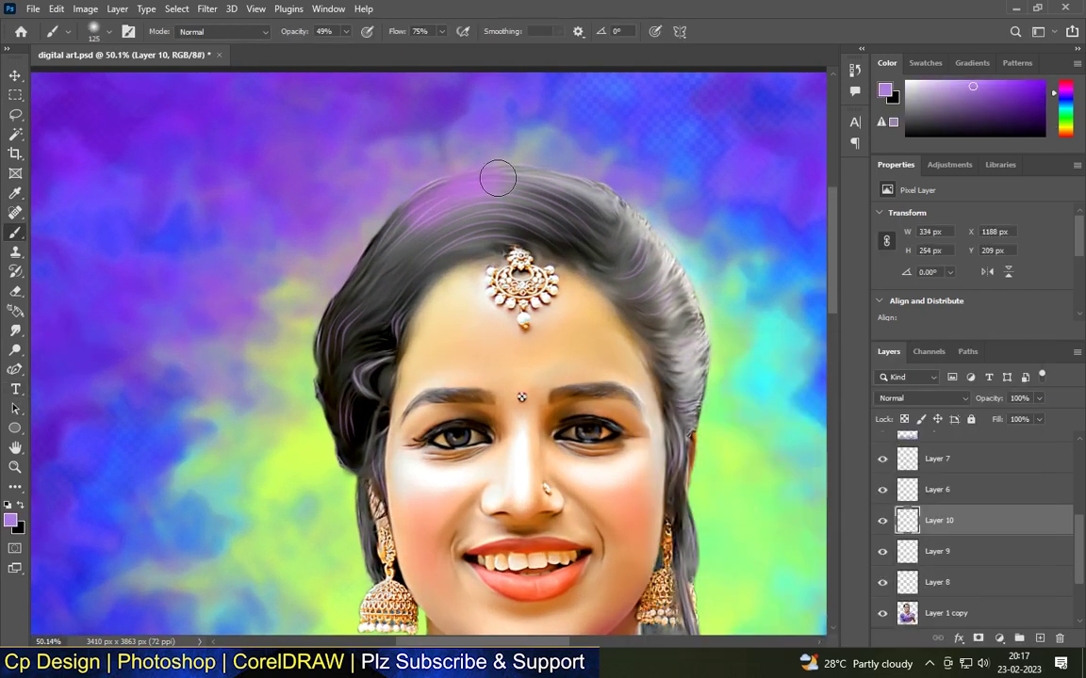
Paint light purple along the top and left outer edge of the hair and set Layer 10 to Overlay.
{"action": "mouse_move", "coordinate": [394, 234]}
{"action": "left_mouse_down"}
{"action": "mouse_move", "coordinate": [332, 322]}
{"action": "mouse_move", "coordinate": [311, 415]}
{"action": "left_mouse_up"}
{"action": "scroll", "coordinate": [484, 180], "scroll_direction": "up", "scroll_amount": 1}
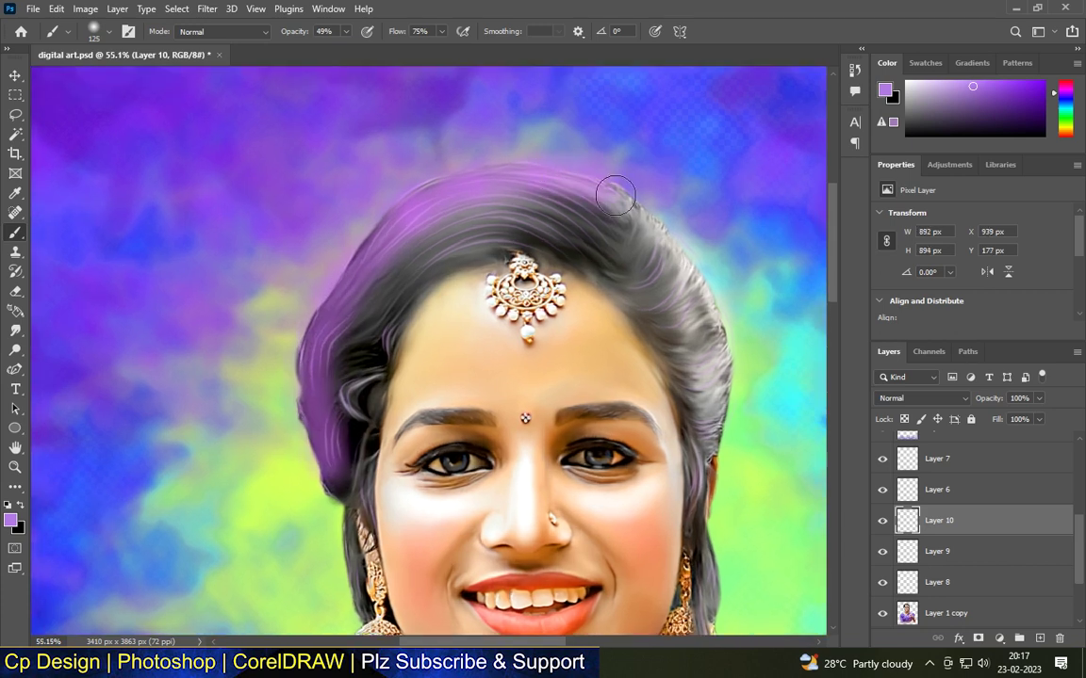
{"action": "left_click", "coordinate": [919, 397]}
{"action": "left_click", "coordinate": [834, 416]}
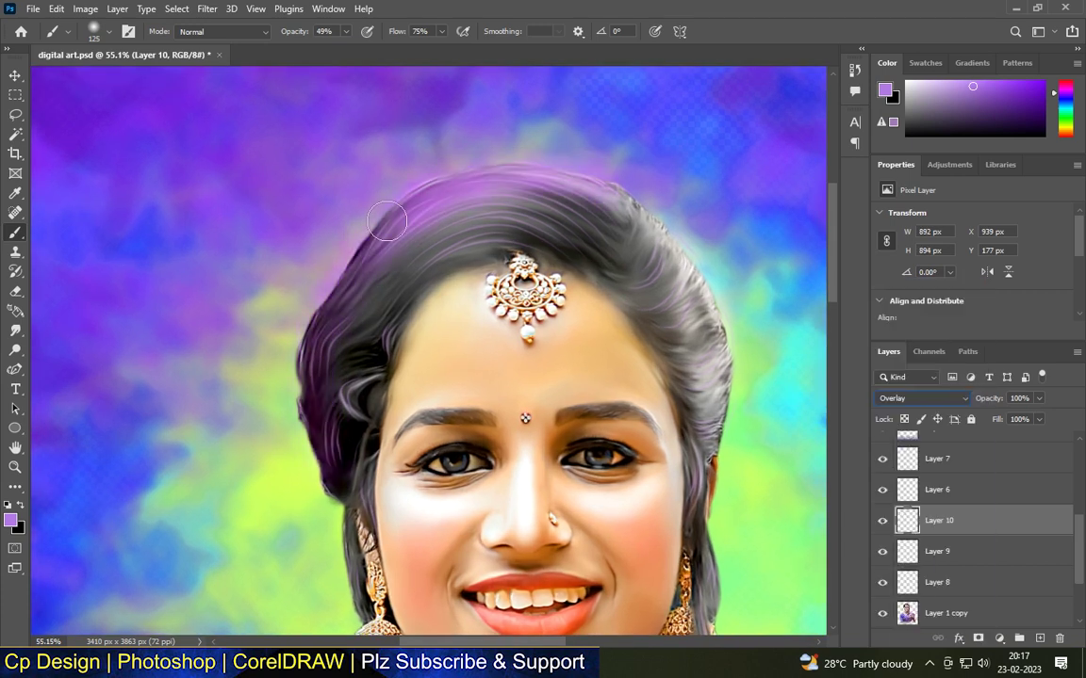
Erase the excess purple on Layer 10 with the soft 175 px Eraser to soften the tint along the hair's top edge.
{"action": "key", "text": "e"}
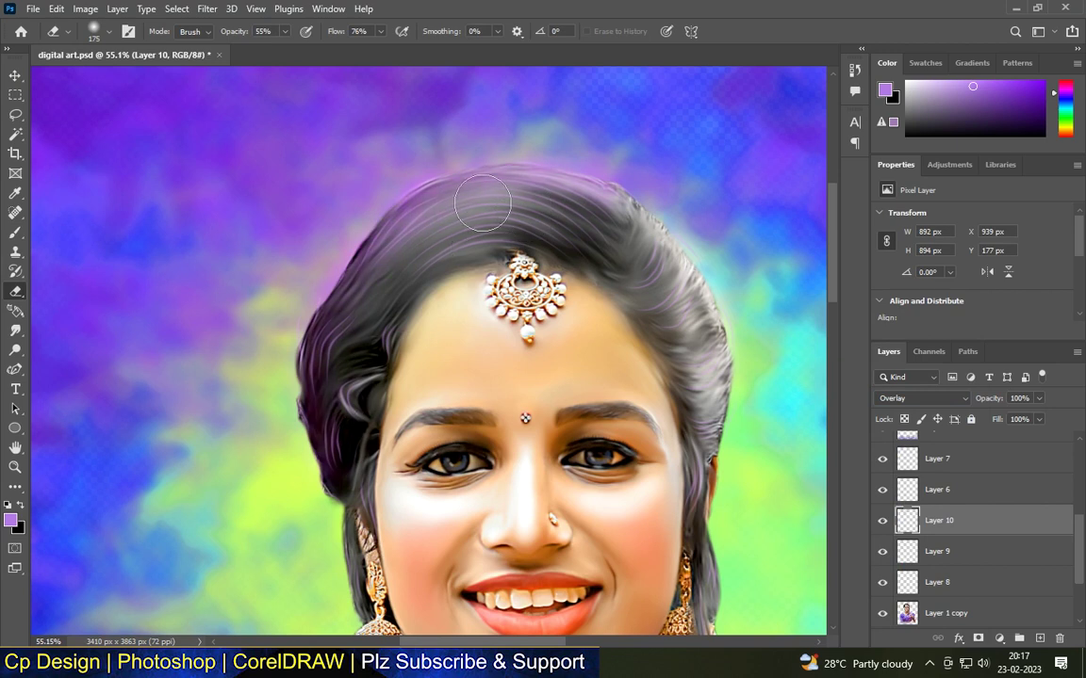
{"action": "scroll", "coordinate": [449, 217], "scroll_direction": "down", "scroll_amount": 3}
{"action": "scroll", "coordinate": [450, 217], "scroll_direction": "up", "scroll_amount": 2}
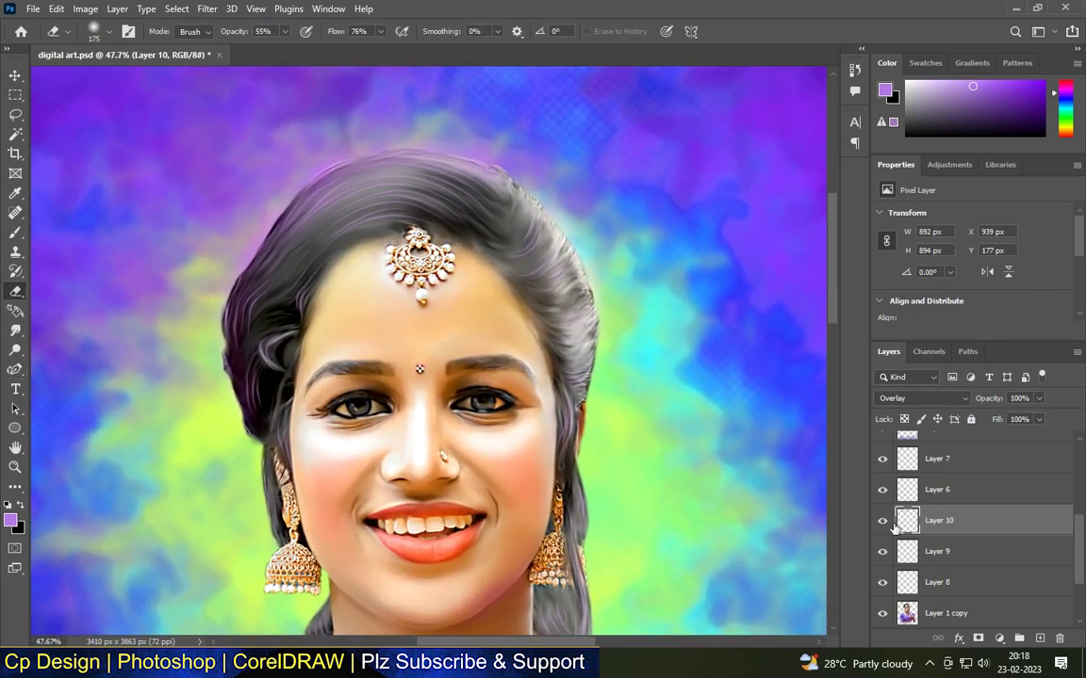
Add a new layer above Layer 10 and set the Brush foreground colour to light yellow.
{"action": "left_click", "coordinate": [1040, 638]}
{"action": "left_click", "coordinate": [15, 232]}
{"action": "scroll", "coordinate": [536, 213], "scroll_direction": "up", "scroll_amount": 3}
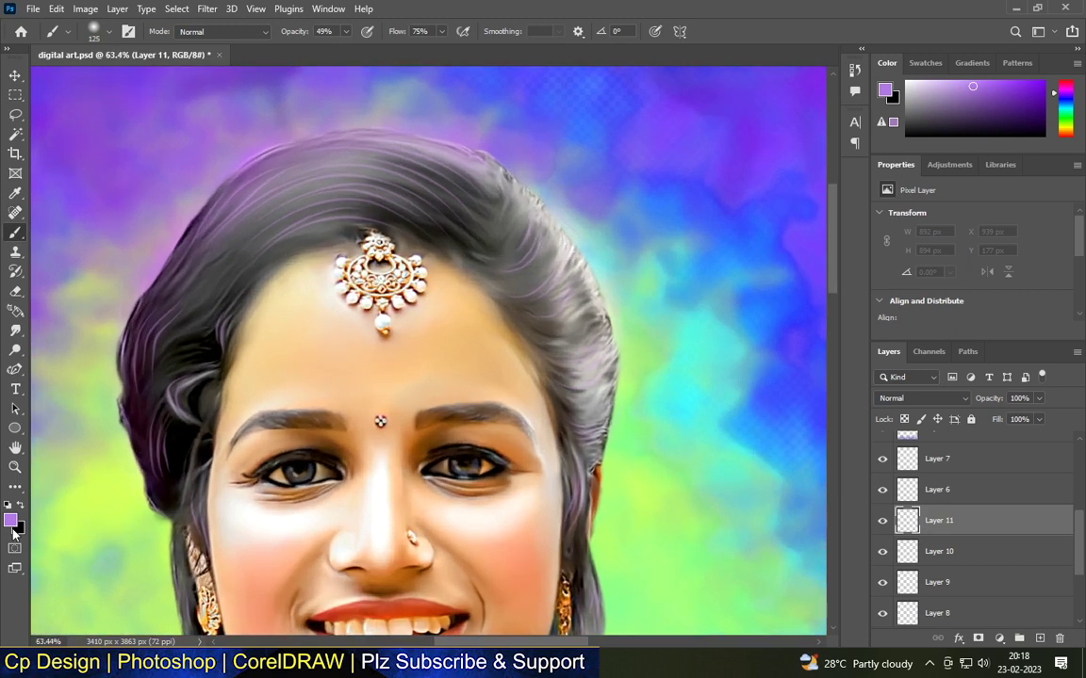
{"action": "left_click", "coordinate": [10, 521]}
{"action": "left_click", "coordinate": [851, 548]}
{"action": "left_click", "coordinate": [991, 381]}
Paint light yellow down the right outer side of the hair and set Layer 11 to the Overlay blend mode.
{"action": "mouse_move", "coordinate": [520, 205]}
{"action": "left_mouse_down"}
{"action": "mouse_move", "coordinate": [578, 300]}
{"action": "mouse_move", "coordinate": [586, 366]}
{"action": "left_mouse_up"}
{"action": "left_click_drag", "start_coordinate": [578, 267], "coordinate": [600, 392]}
{"action": "left_click", "coordinate": [922, 398]}
{"action": "left_click", "coordinate": [895, 453]}
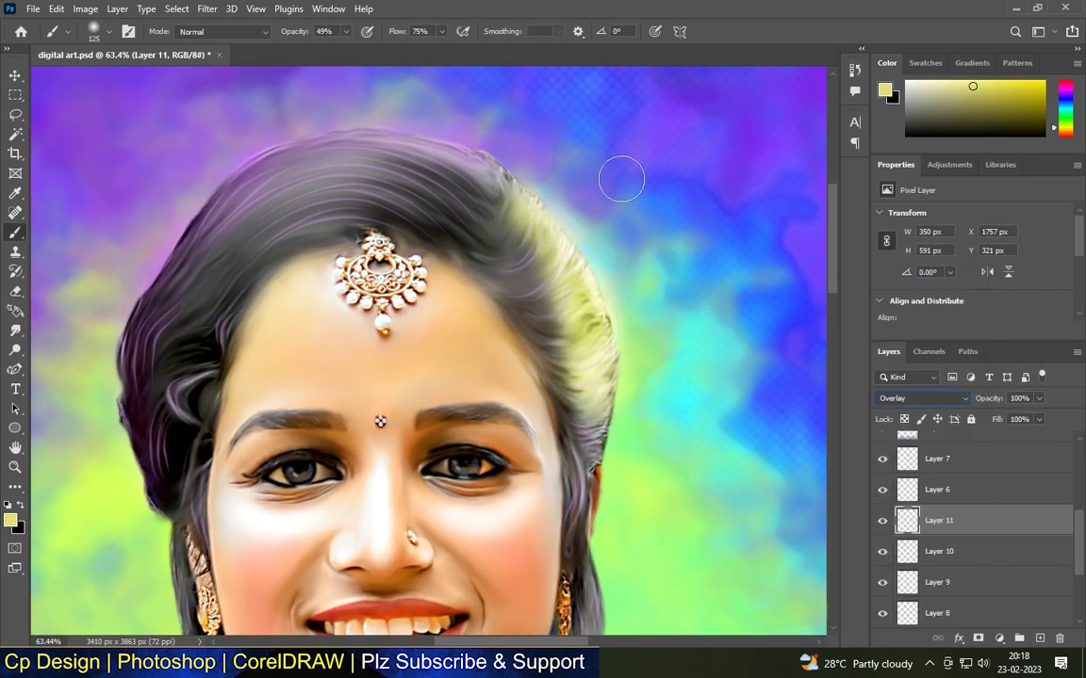
Erase the inner edge of the yellow tint on Layer 11 so it fades softly into the dark hair.
{"action": "left_click", "coordinate": [16, 290]}
{"action": "mouse_move", "coordinate": [500, 193]}
{"action": "left_mouse_down"}
{"action": "mouse_move", "coordinate": [523, 325]}
{"action": "mouse_move", "coordinate": [537, 300]}
{"action": "left_mouse_up"}
{"action": "scroll", "coordinate": [504, 243], "scroll_direction": "down", "scroll_amount": 8}
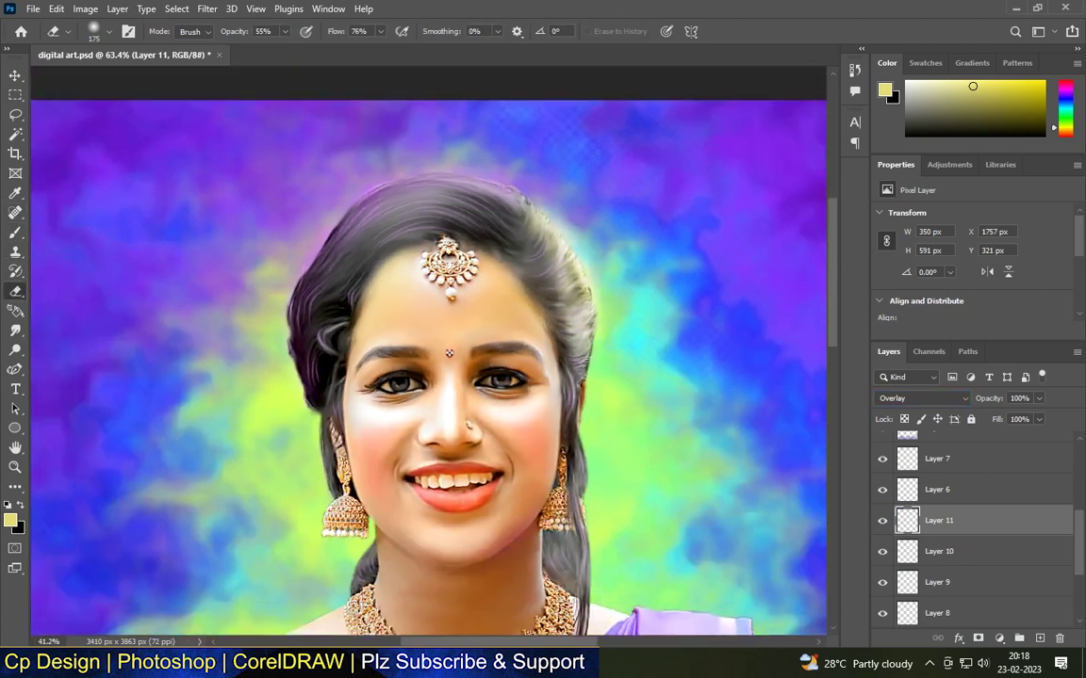
{"action": "scroll", "coordinate": [445, 199], "scroll_direction": "up", "scroll_amount": 4}
{"action": "scroll", "coordinate": [445, 191], "scroll_direction": "down", "scroll_amount": 2}
{"action": "scroll", "coordinate": [446, 179], "scroll_direction": "down", "scroll_amount": 2}
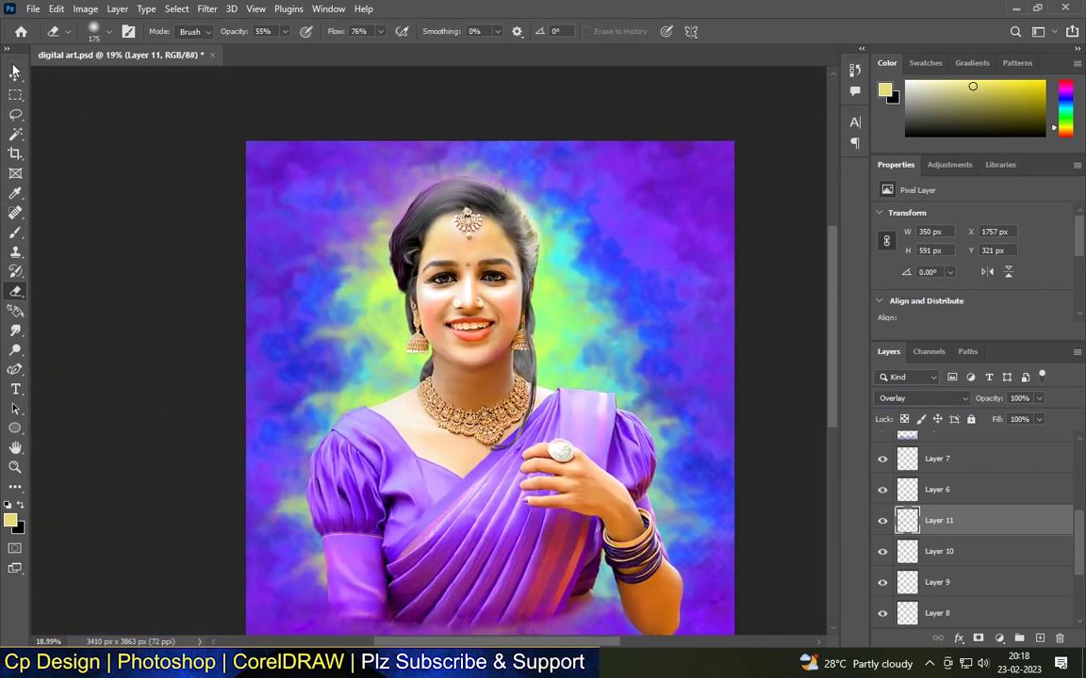
Prepare the Smudge tool at 70% strength with a 35 px brush and select Layer 1 copy for retouching the nose.
{"action": "key", "text": "v"}
{"action": "scroll", "coordinate": [484, 242], "scroll_direction": "up", "scroll_amount": 2}
{"action": "scroll", "coordinate": [509, 167], "scroll_direction": "up", "scroll_amount": 3}
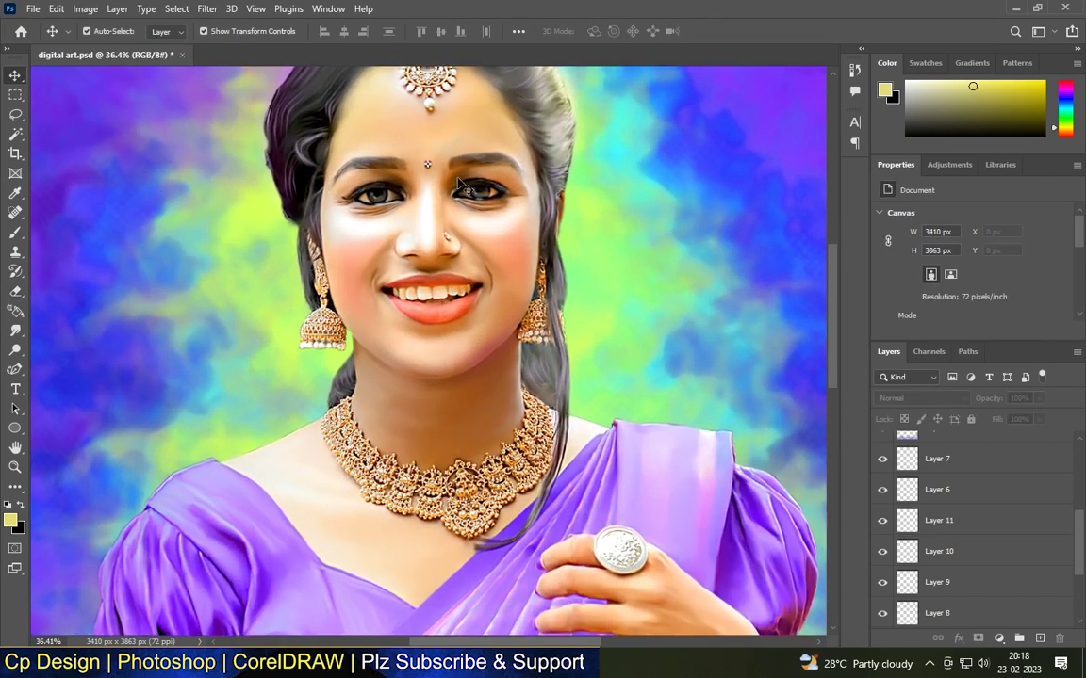
{"action": "scroll", "coordinate": [396, 162], "scroll_direction": "up", "scroll_amount": 2}
{"action": "scroll", "coordinate": [395, 162], "scroll_direction": "up", "scroll_amount": 4}
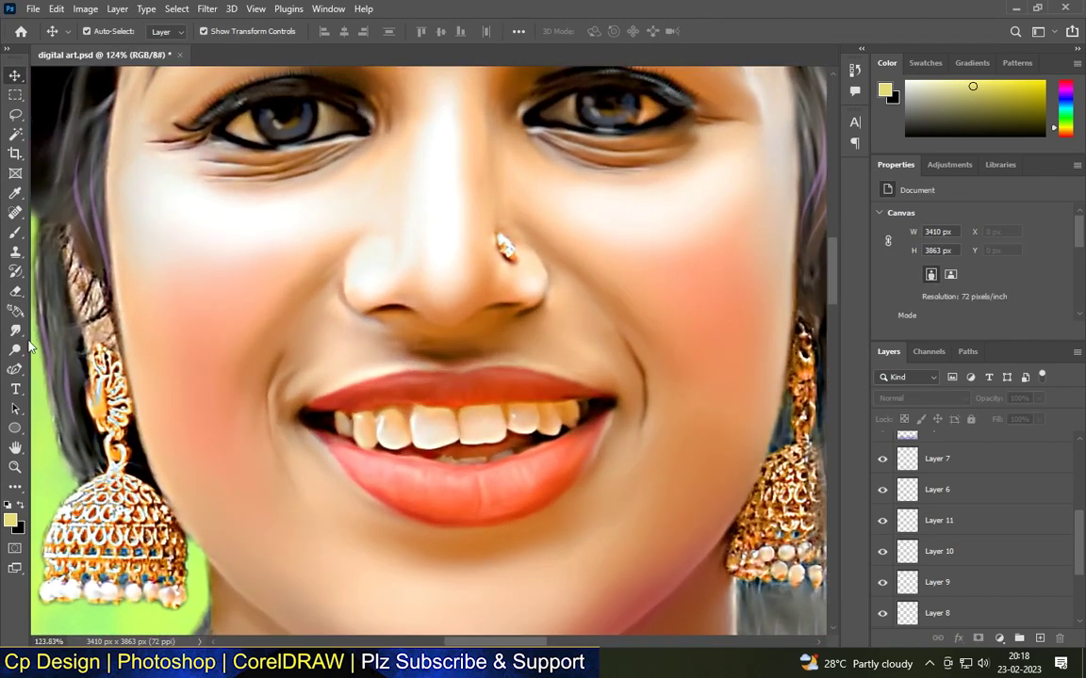
{"action": "type", "text": "r"}
{"action": "type", "text": "70"}
{"action": "key", "text": "Return"}
{"action": "scroll", "coordinate": [391, 311], "scroll_direction": "up", "scroll_amount": 3}
{"action": "key", "text": "bracketleft"}
{"action": "key", "text": "bracketleft"}
{"action": "key", "text": "bracketleft"}
{"action": "scroll", "coordinate": [942, 516], "scroll_direction": "down", "scroll_amount": 5}
{"action": "left_click", "coordinate": [945, 536]}
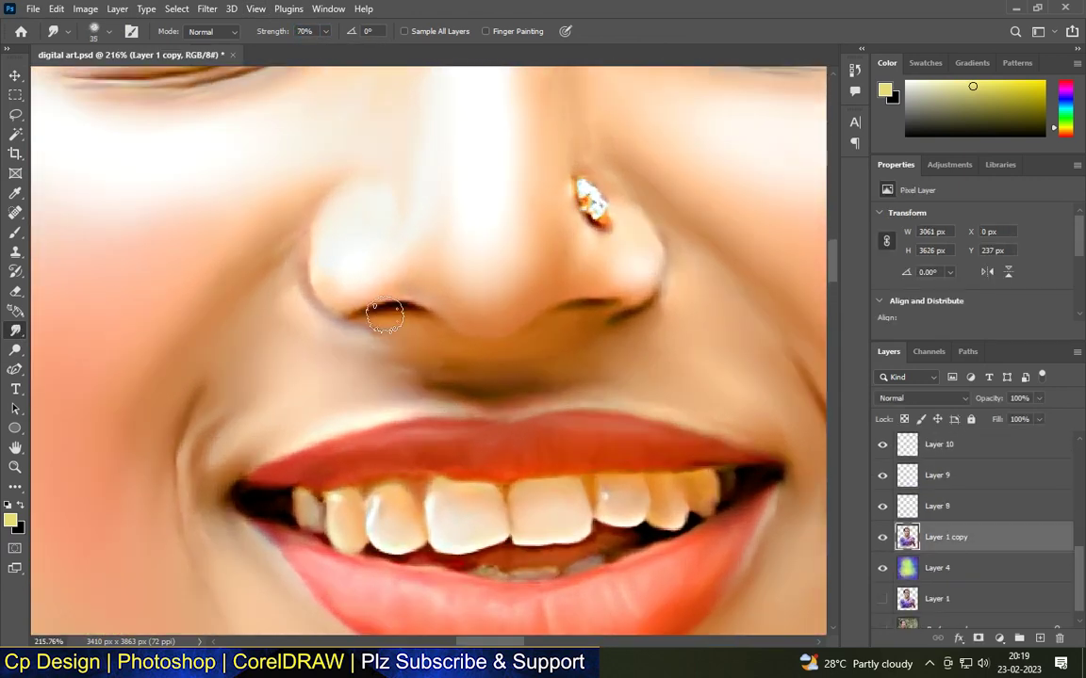
Reduce the Smudge brush to 10 px and smooth the outline of the left nostril on Layer 1 copy.
{"action": "key", "text": "bracketleft"}
{"action": "key", "text": "bracketleft"}
{"action": "key", "text": "bracketleft"}
{"action": "key", "text": "bracketleft"}
{"action": "key", "text": "bracketleft"}
{"action": "scroll", "coordinate": [387, 318], "scroll_direction": "up", "scroll_amount": 2}
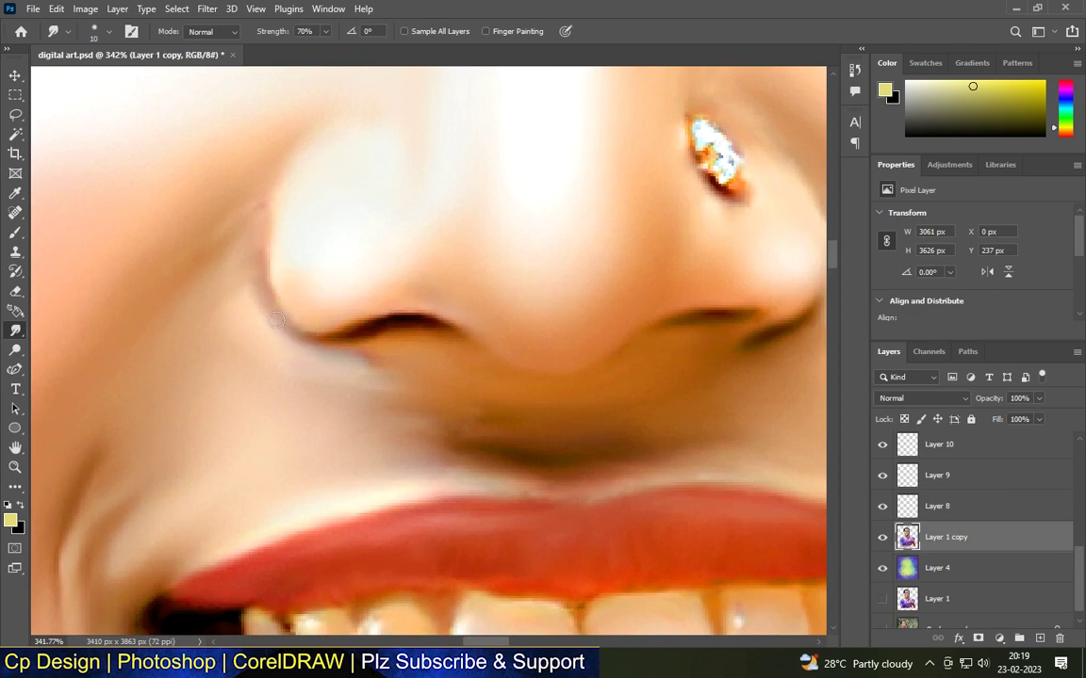
Smudge the outer curve of the right nostril into a clean dark line and refine the left side of the nose.
{"action": "scroll", "coordinate": [321, 379], "scroll_direction": "down", "scroll_amount": 5}
{"action": "scroll", "coordinate": [458, 343], "scroll_direction": "up", "scroll_amount": 6}
{"action": "scroll", "coordinate": [656, 369], "scroll_direction": "down", "scroll_amount": 1}
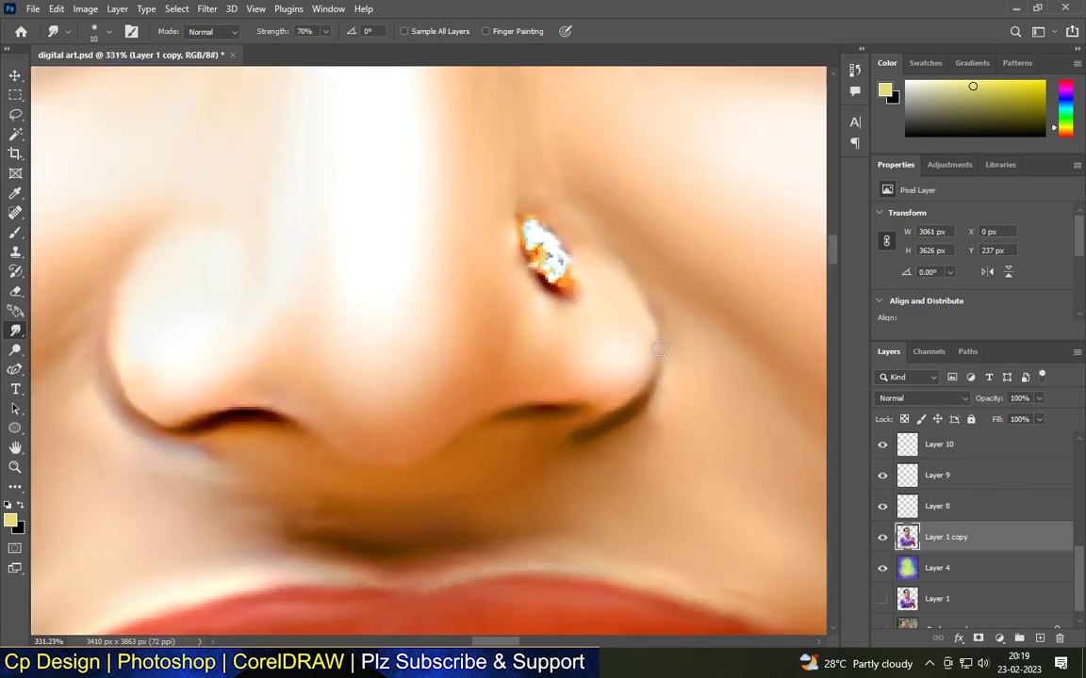
{"action": "scroll", "coordinate": [644, 327], "scroll_direction": "down", "scroll_amount": 6}
{"action": "scroll", "coordinate": [577, 418], "scroll_direction": "up", "scroll_amount": 5}
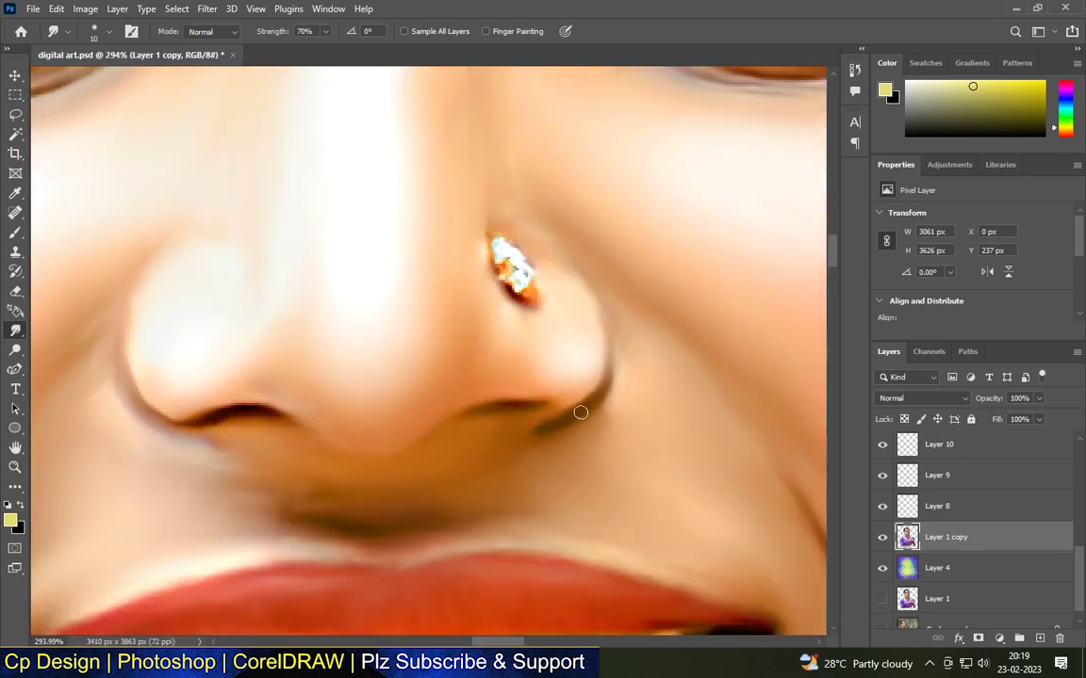
{"action": "scroll", "coordinate": [612, 359], "scroll_direction": "down", "scroll_amount": 6}
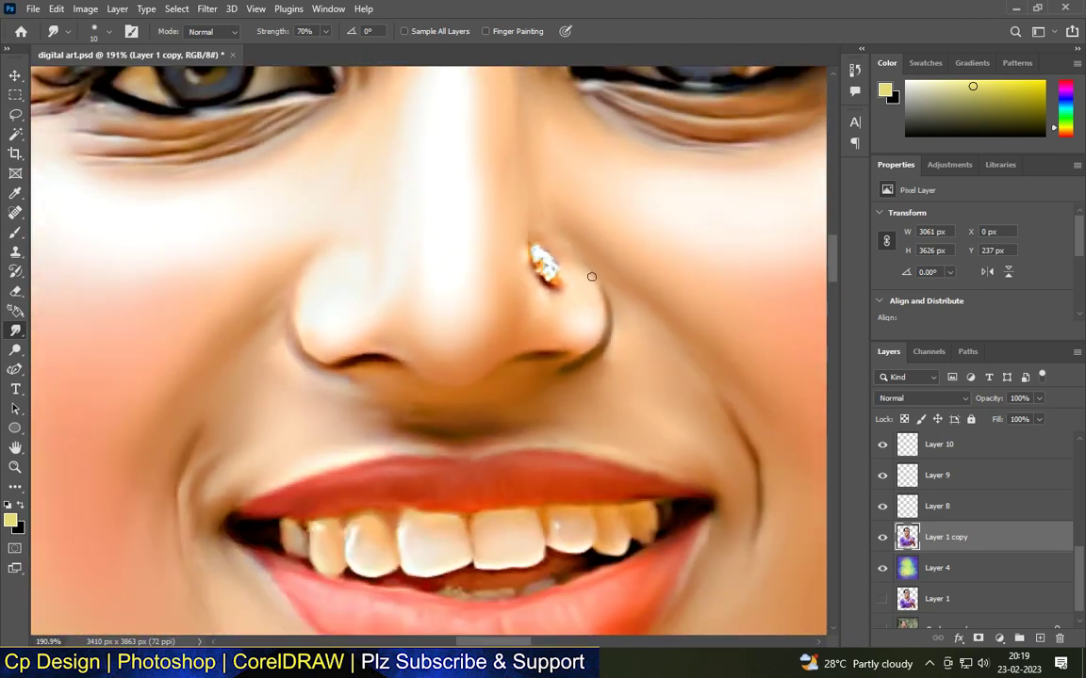
{"action": "scroll", "coordinate": [387, 355], "scroll_direction": "up", "scroll_amount": 5}
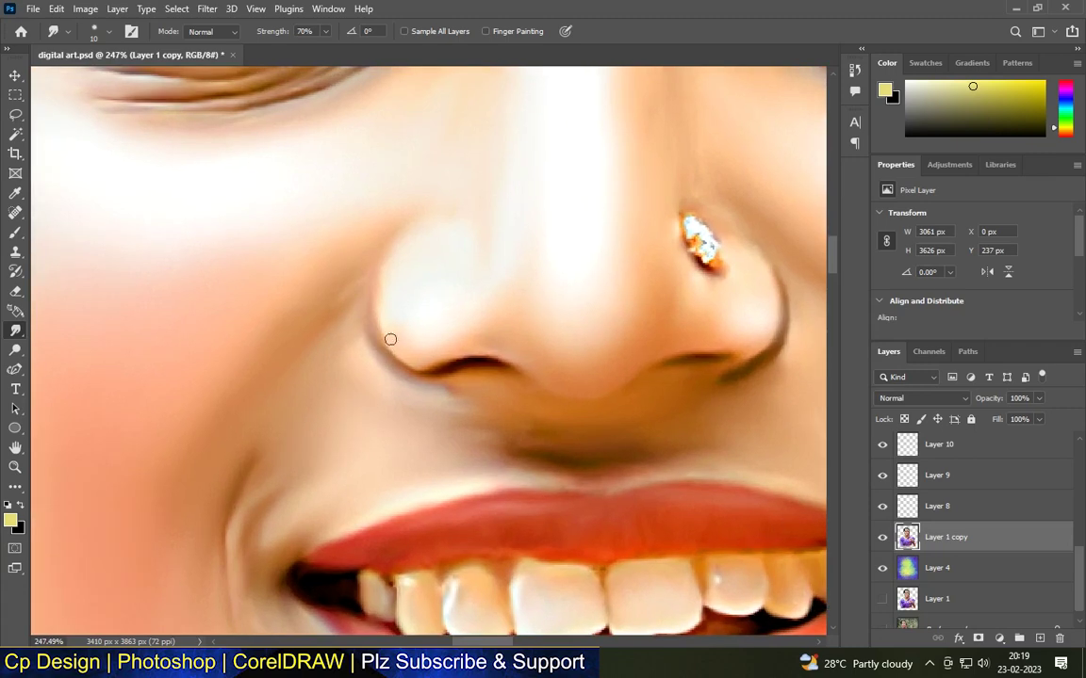
Examine the retouched nose, eyes and hair reflections up close and in the whole portrait.
{"action": "scroll", "coordinate": [382, 255], "scroll_direction": "down", "scroll_amount": 5}
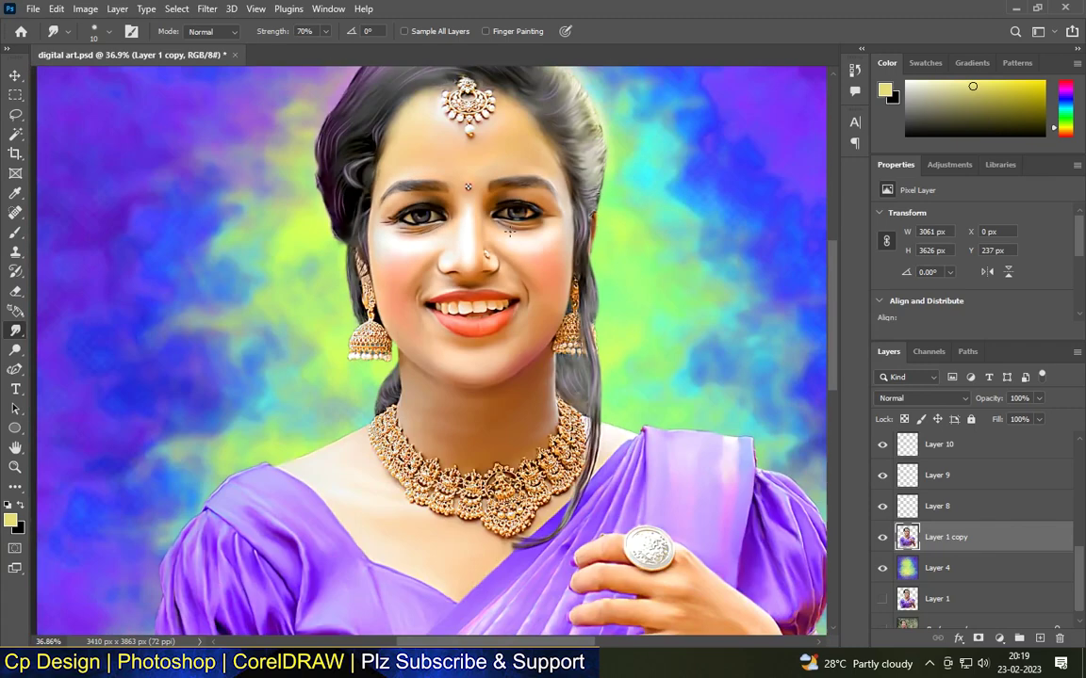
{"action": "scroll", "coordinate": [496, 310], "scroll_direction": "up", "scroll_amount": 4}
{"action": "scroll", "coordinate": [496, 310], "scroll_direction": "down", "scroll_amount": 5}
{"action": "scroll", "coordinate": [471, 169], "scroll_direction": "up", "scroll_amount": 5}
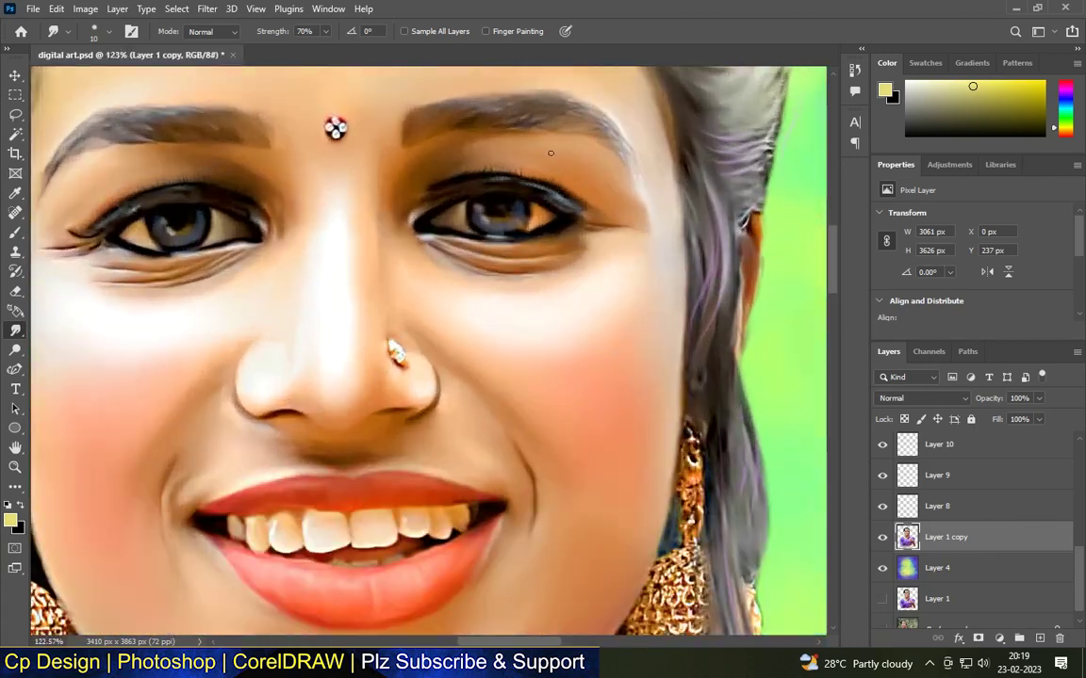
{"action": "scroll", "coordinate": [534, 240], "scroll_direction": "down", "scroll_amount": 2}
{"action": "scroll", "coordinate": [535, 239], "scroll_direction": "down", "scroll_amount": 6}
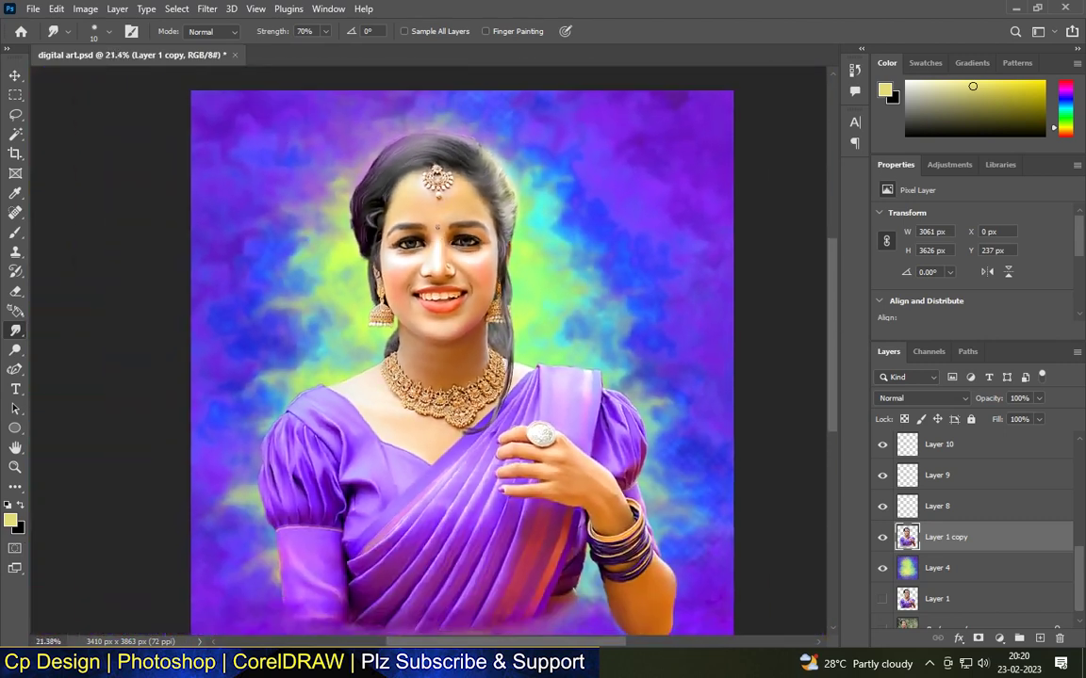
{"action": "key", "text": "v"}
{"action": "scroll", "coordinate": [468, 301], "scroll_direction": "up", "scroll_amount": 3}
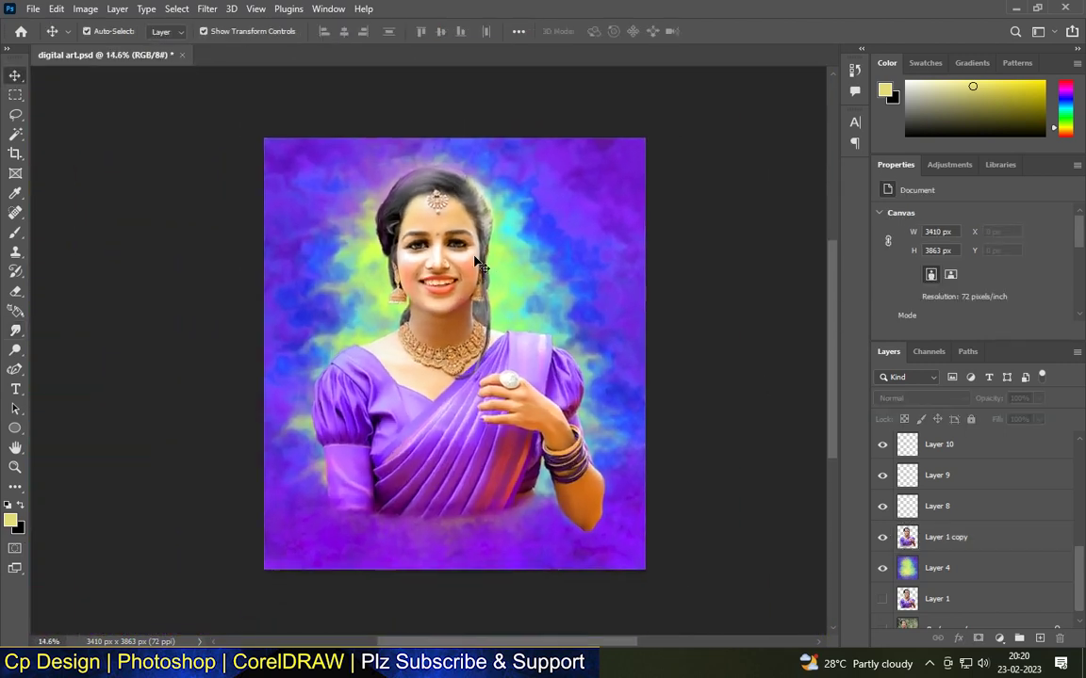
{"action": "scroll", "coordinate": [450, 201], "scroll_direction": "up", "scroll_amount": 1}
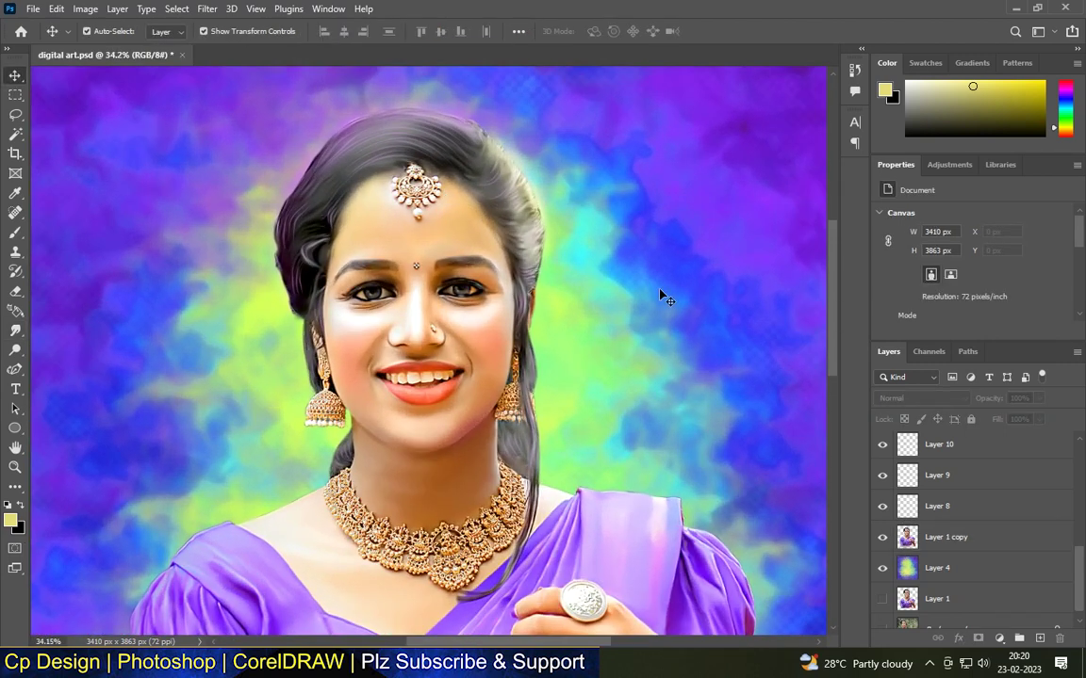